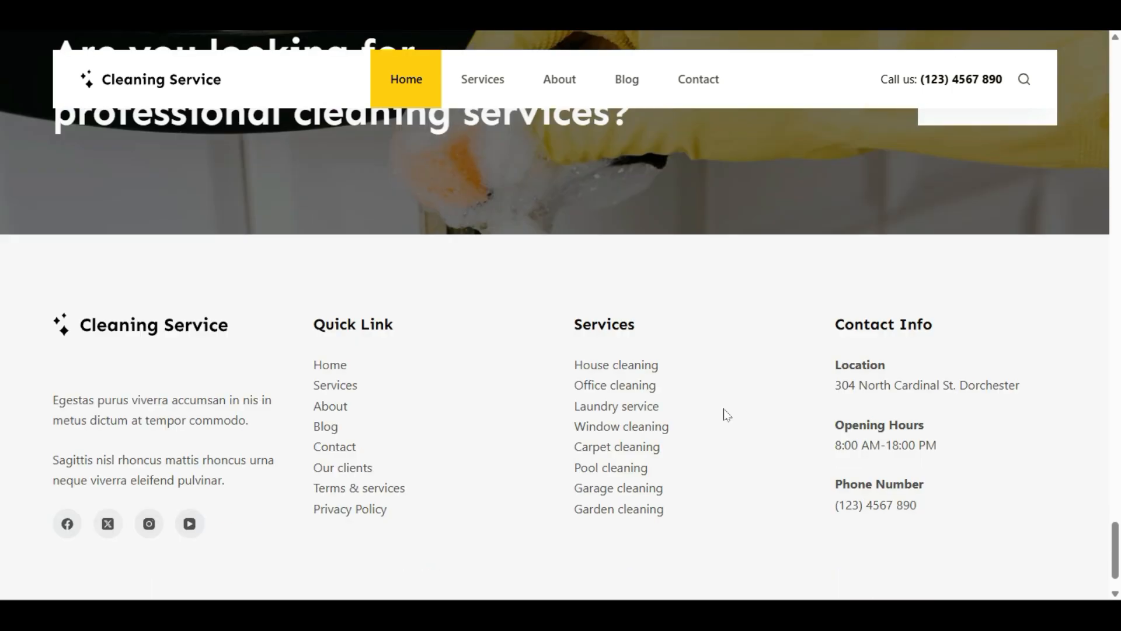
# Step: Scroll back up the live Cleaning Service homepage
pyautogui.scroll(15, 727, 414)
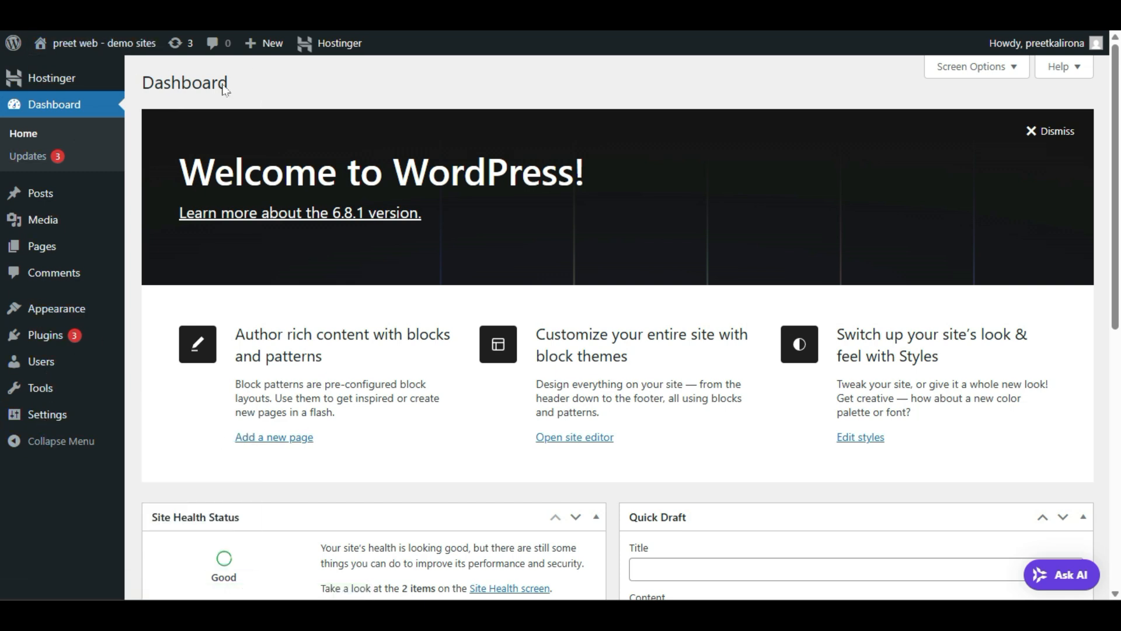
# Step: On the Permalinks settings page, keep Post name selected and save the changes
pyautogui.click(155, 526)
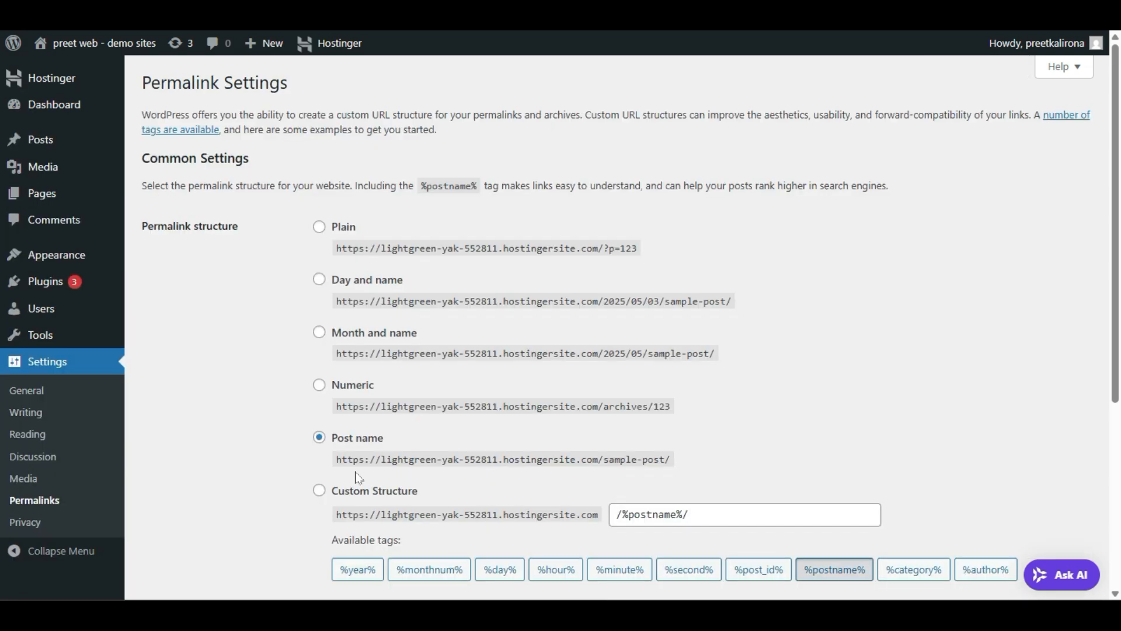
pyautogui.scroll(-2, 358, 477)
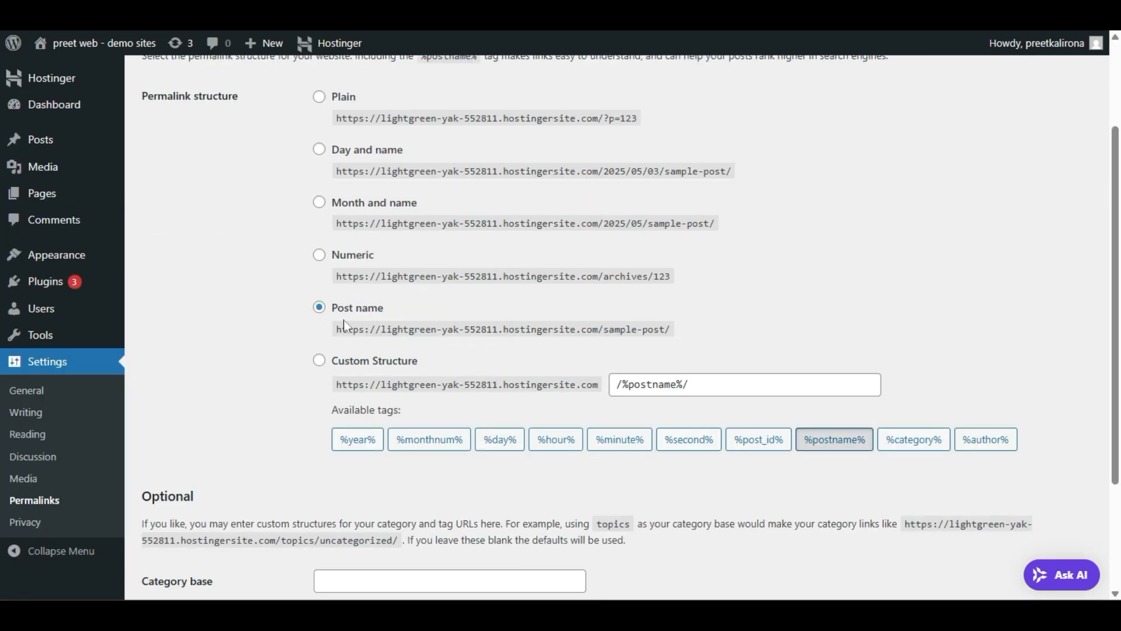
pyautogui.scroll(-3, 185, 521)
pyautogui.click(185, 522)
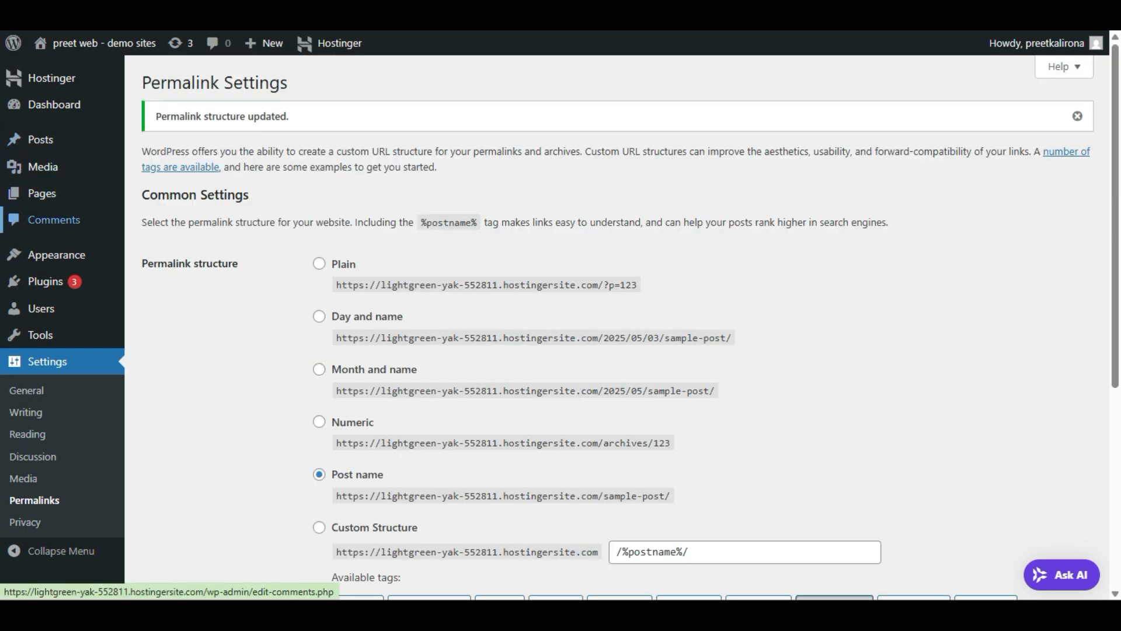
# Step: Find Blocksy among the new themes, install it and activate it
pyautogui.moveTo(40, 258)
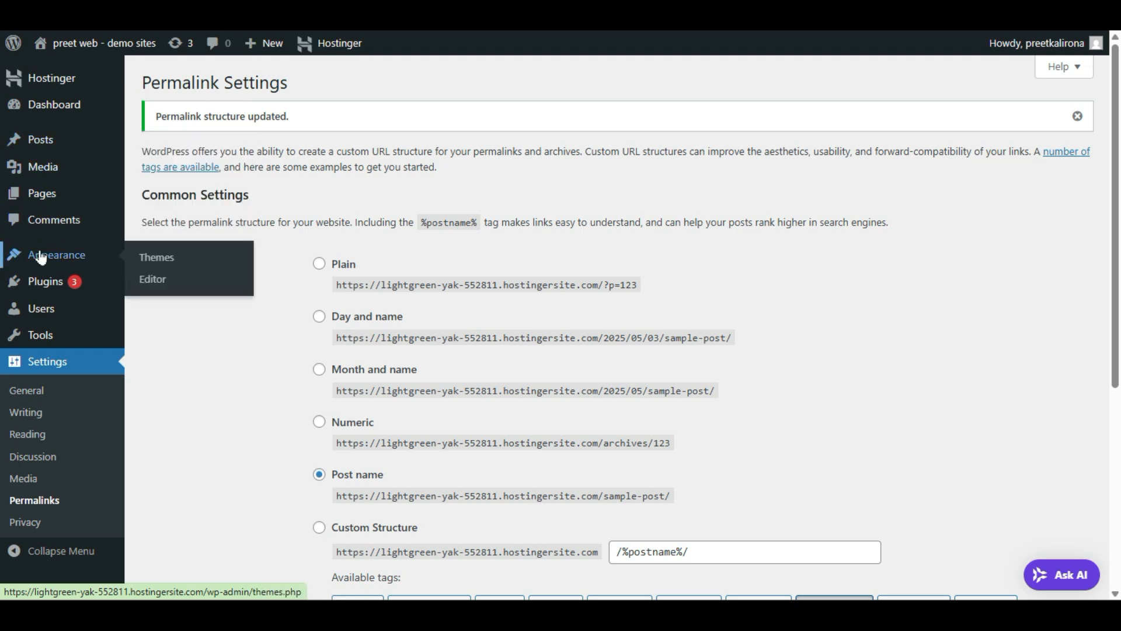
pyautogui.click(156, 257)
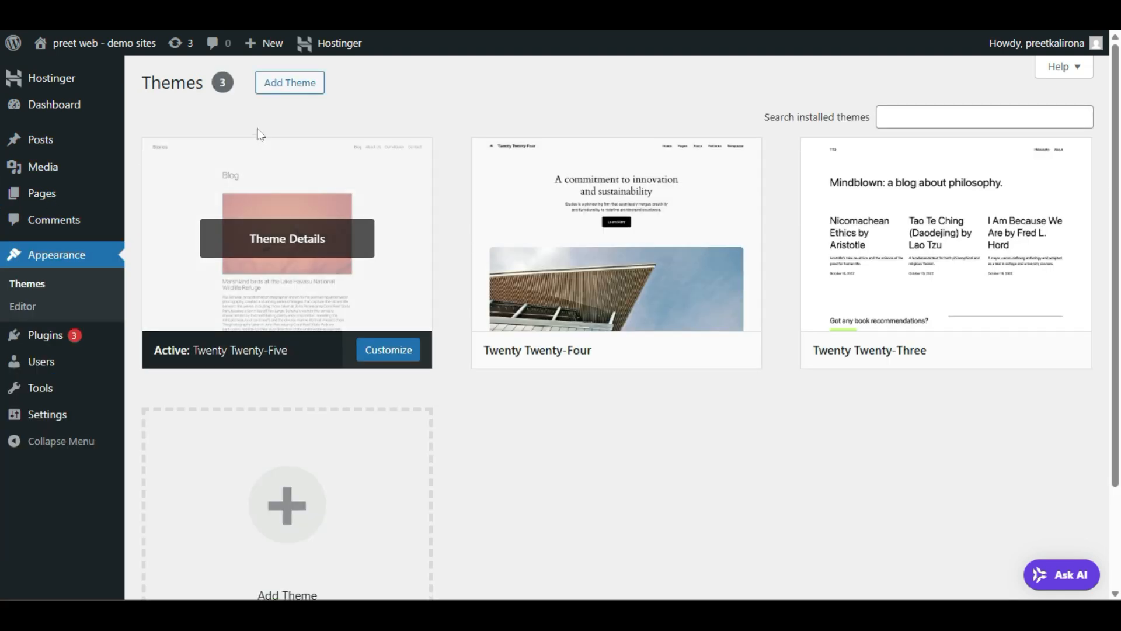
pyautogui.click(283, 87)
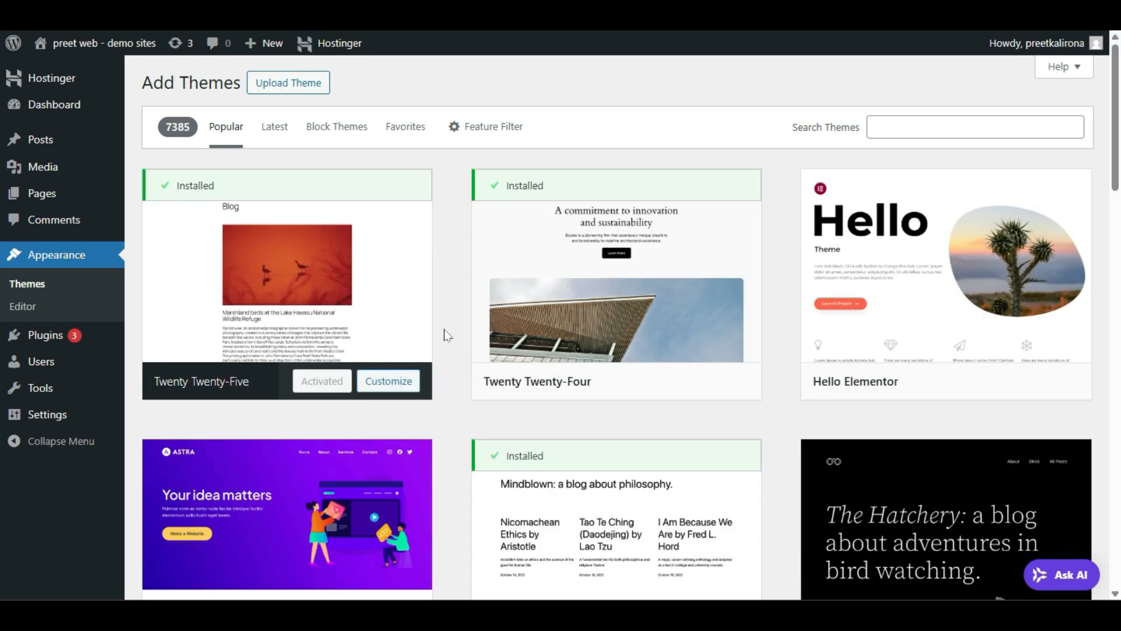
pyautogui.scroll(-7, 446, 335)
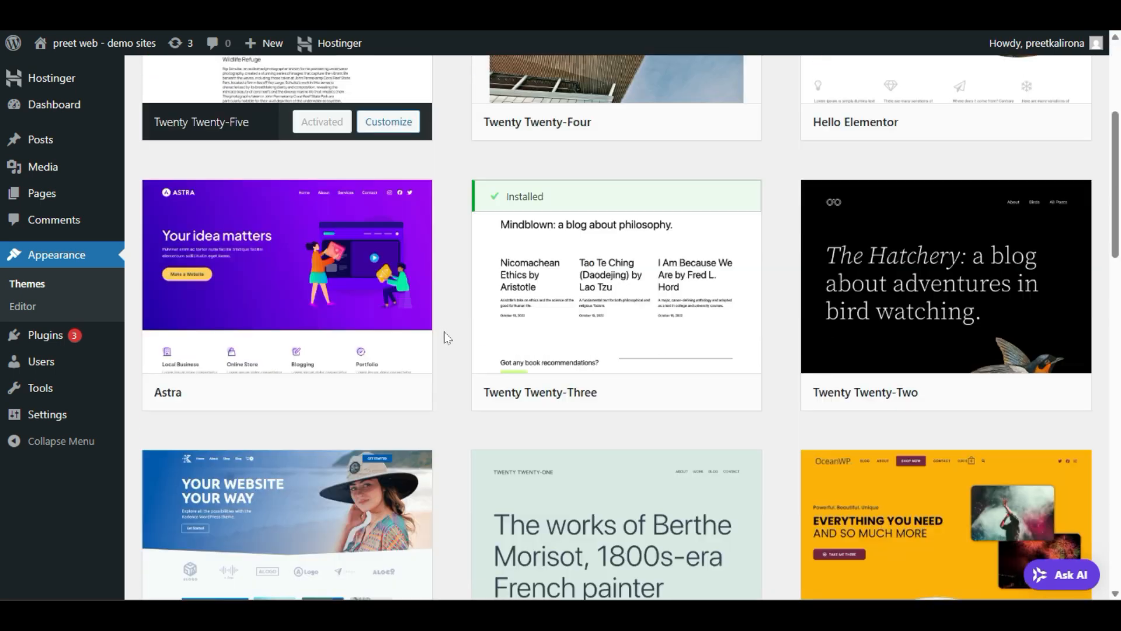
pyautogui.scroll(-5, 445, 334)
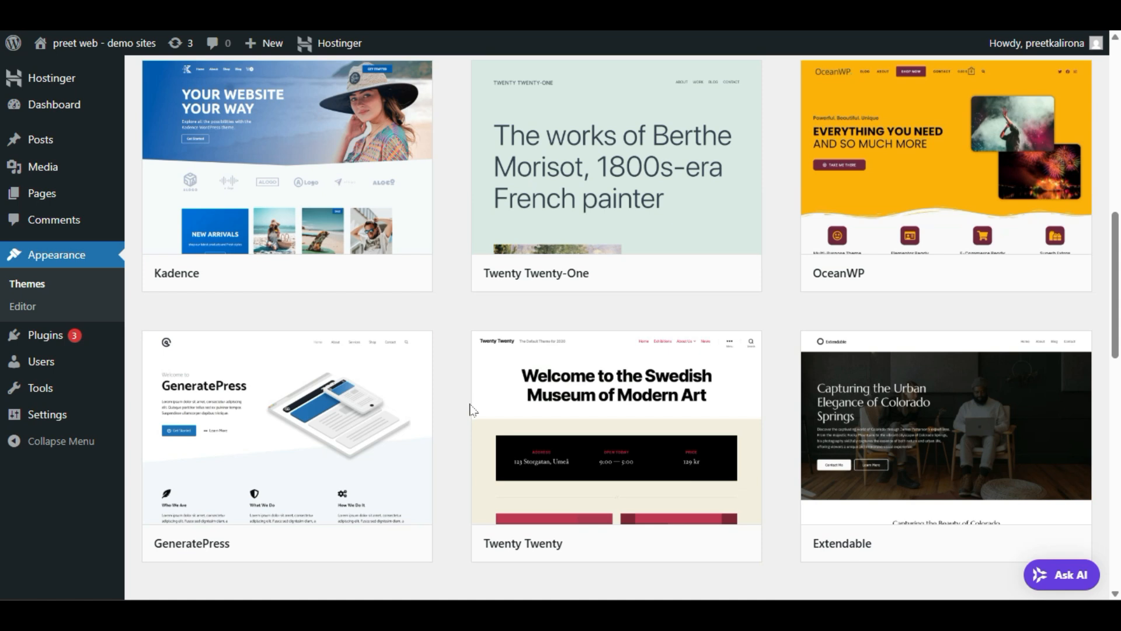
pyautogui.scroll(-7, 470, 408)
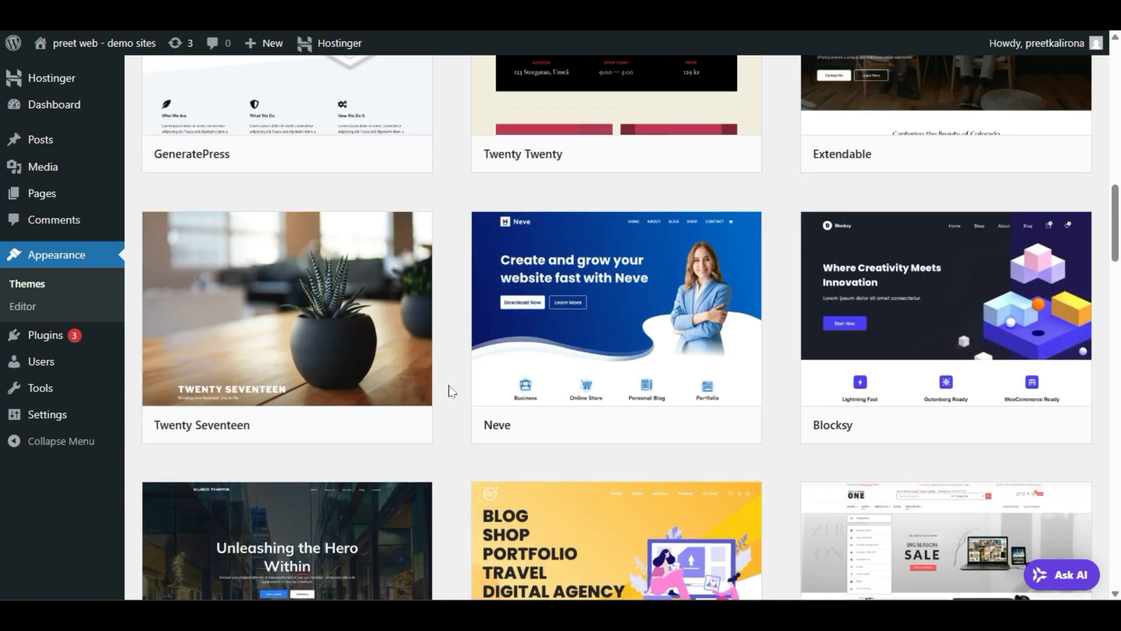
pyautogui.moveTo(981, 299)
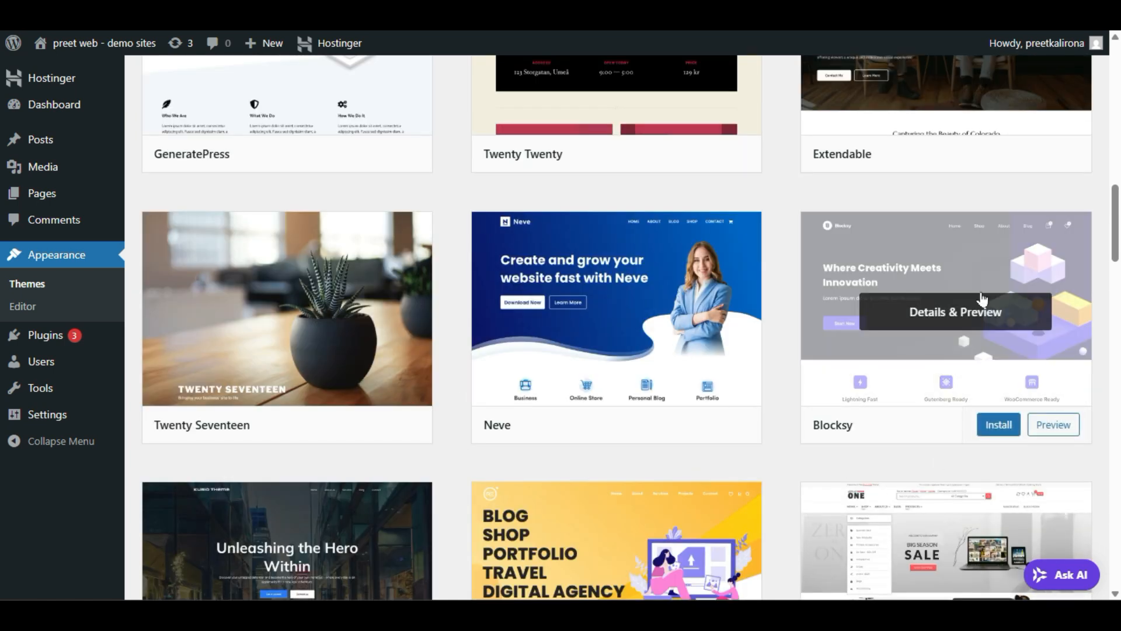
pyautogui.click(998, 435)
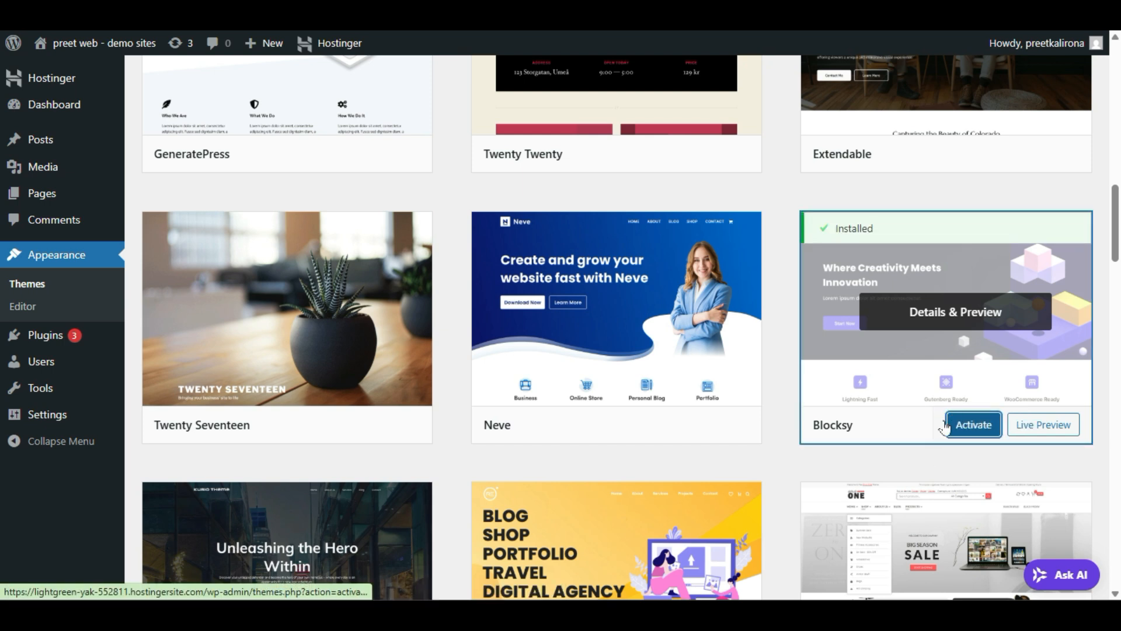
pyautogui.click(945, 428)
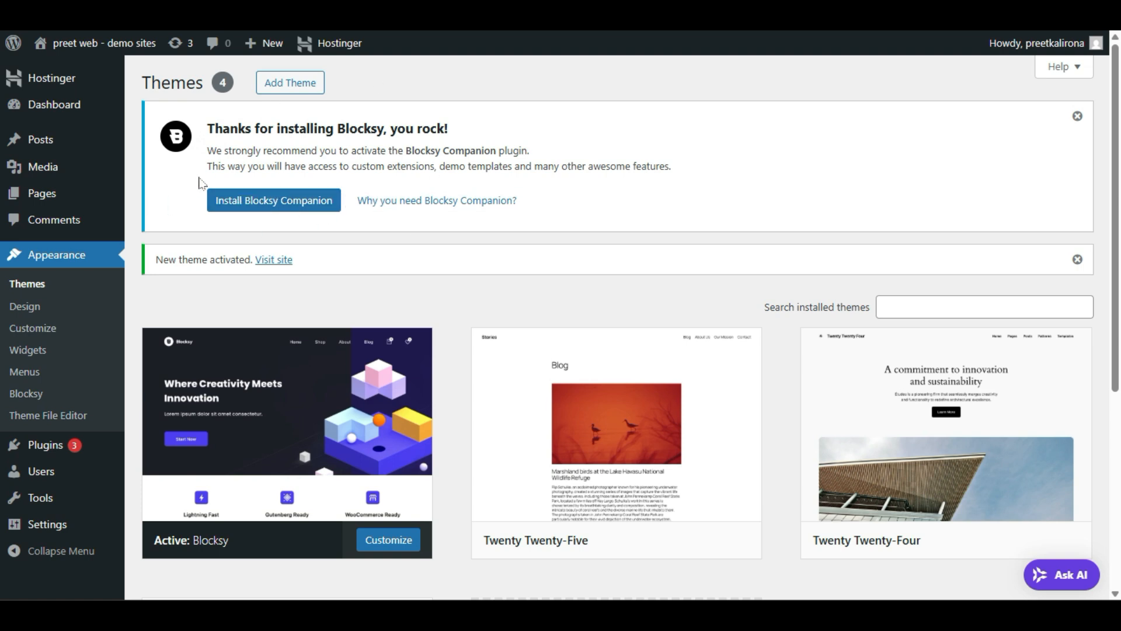
# Step: Install and activate the Blocksy Companion plugin
pyautogui.click(245, 199)
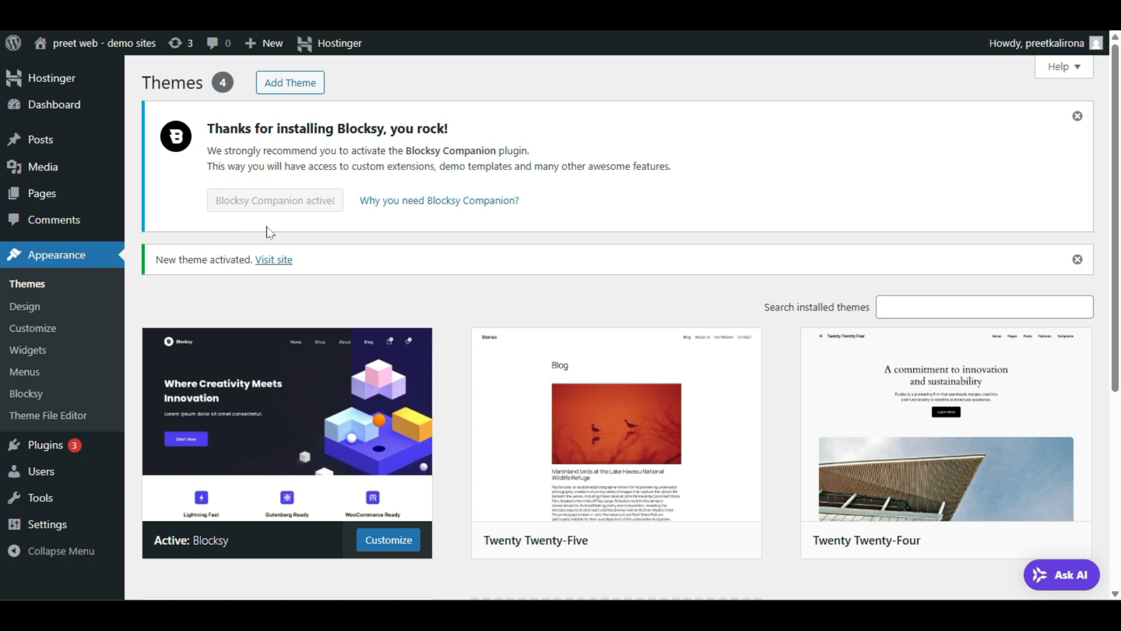
pyautogui.scroll(-2, 268, 233)
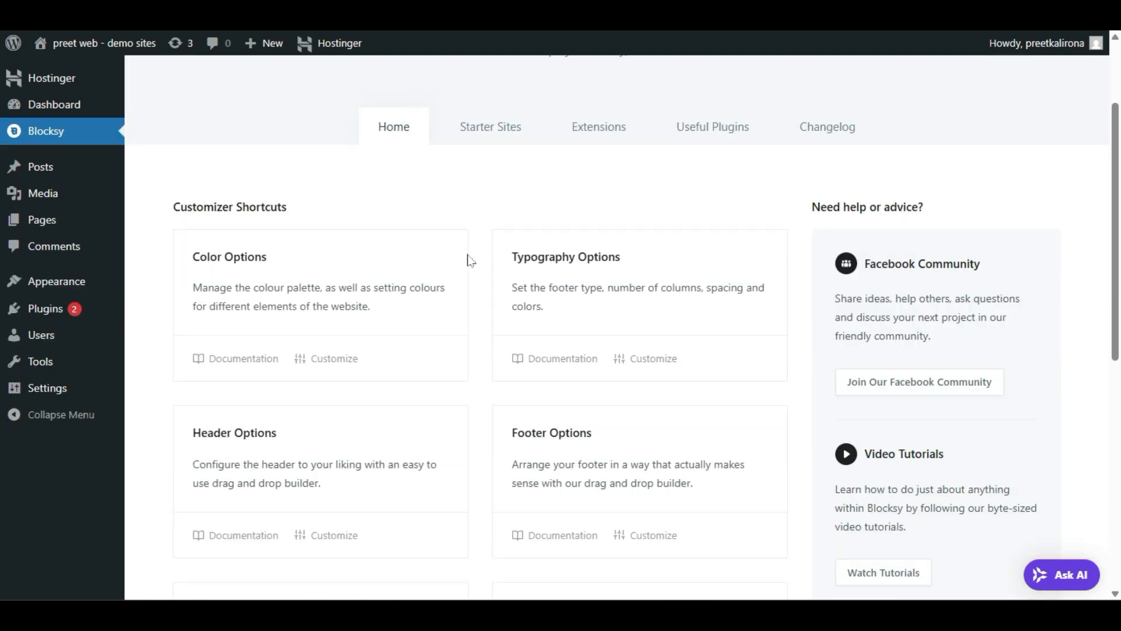
pyautogui.scroll(2, 467, 260)
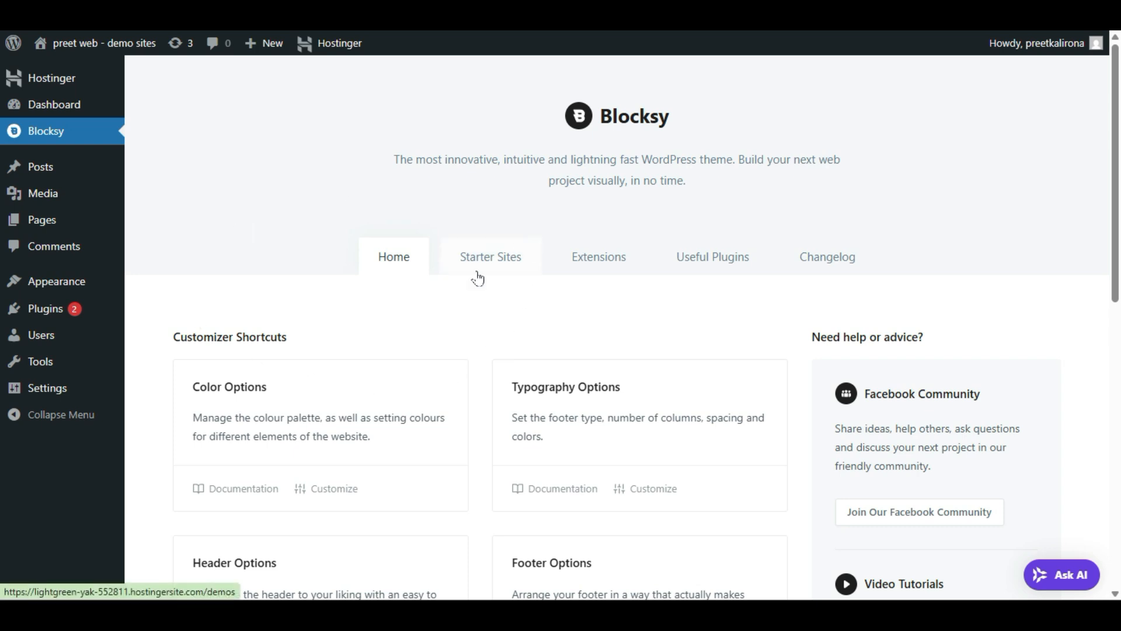
# Step: Filter the Blocksy starter sites to the Free plan and scroll to Cleaning Service
pyautogui.click(515, 257)
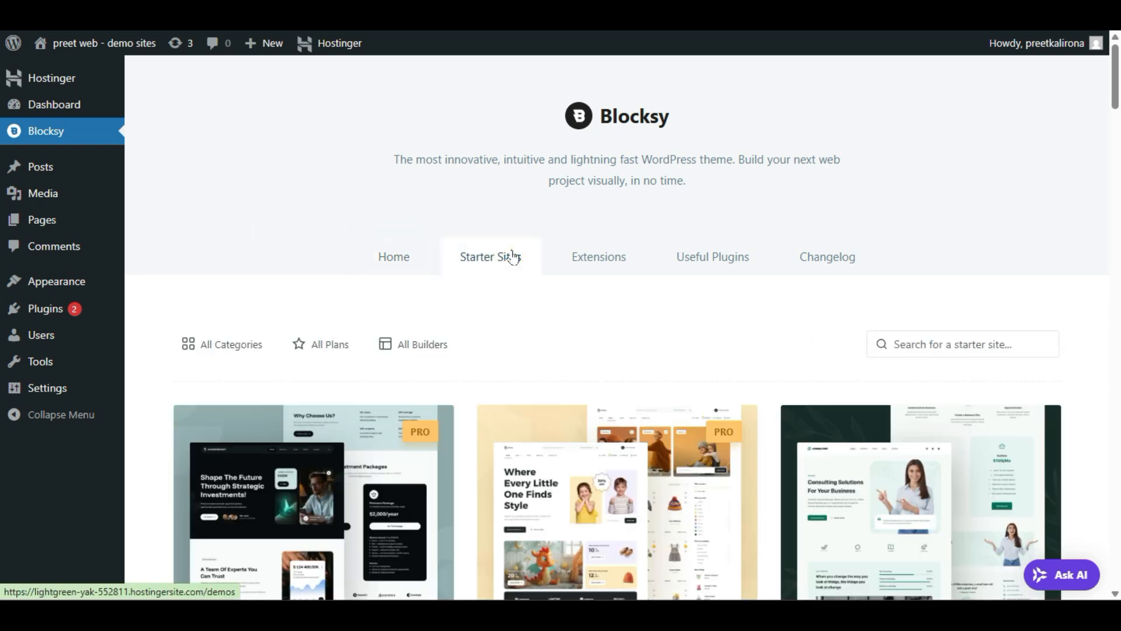
pyautogui.scroll(-2, 512, 257)
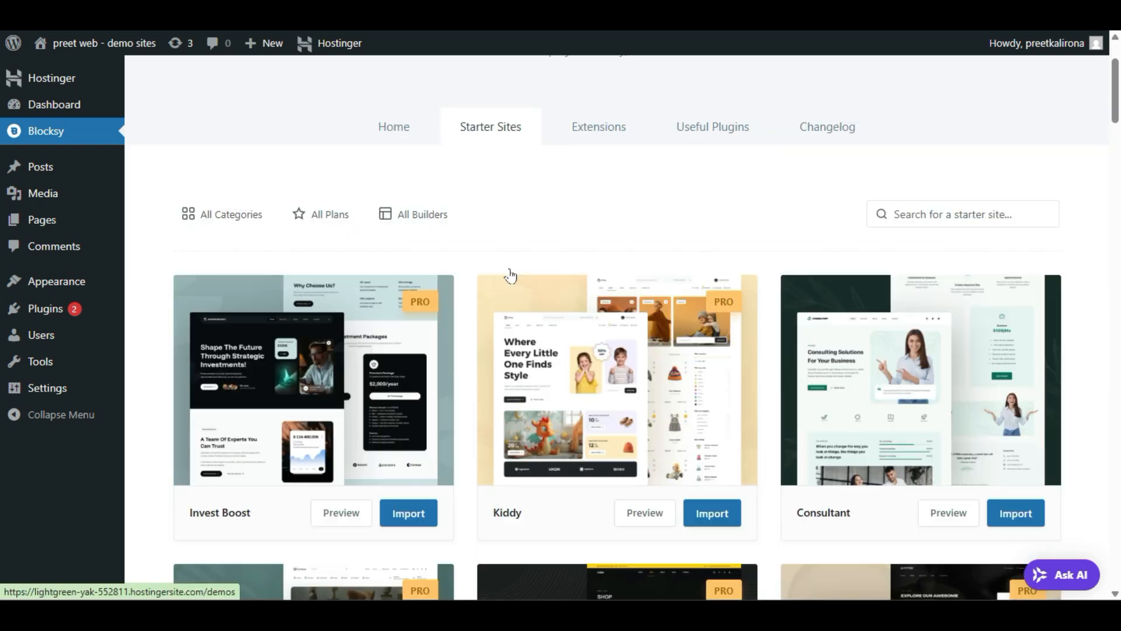
pyautogui.click(327, 221)
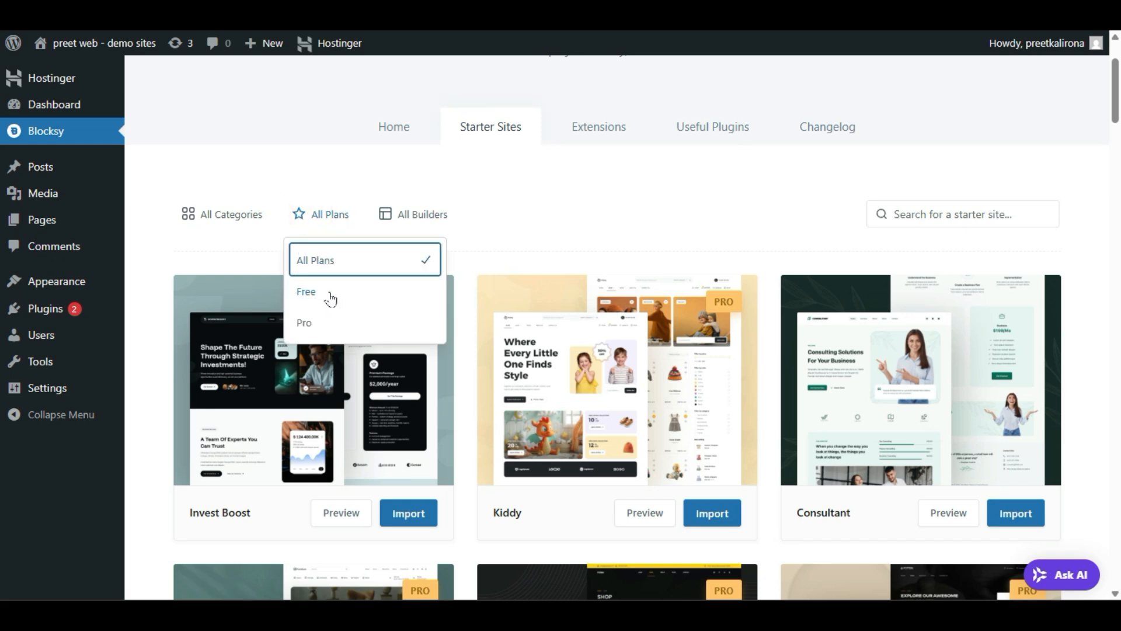
pyautogui.click(330, 297)
pyautogui.scroll(-4, 467, 275)
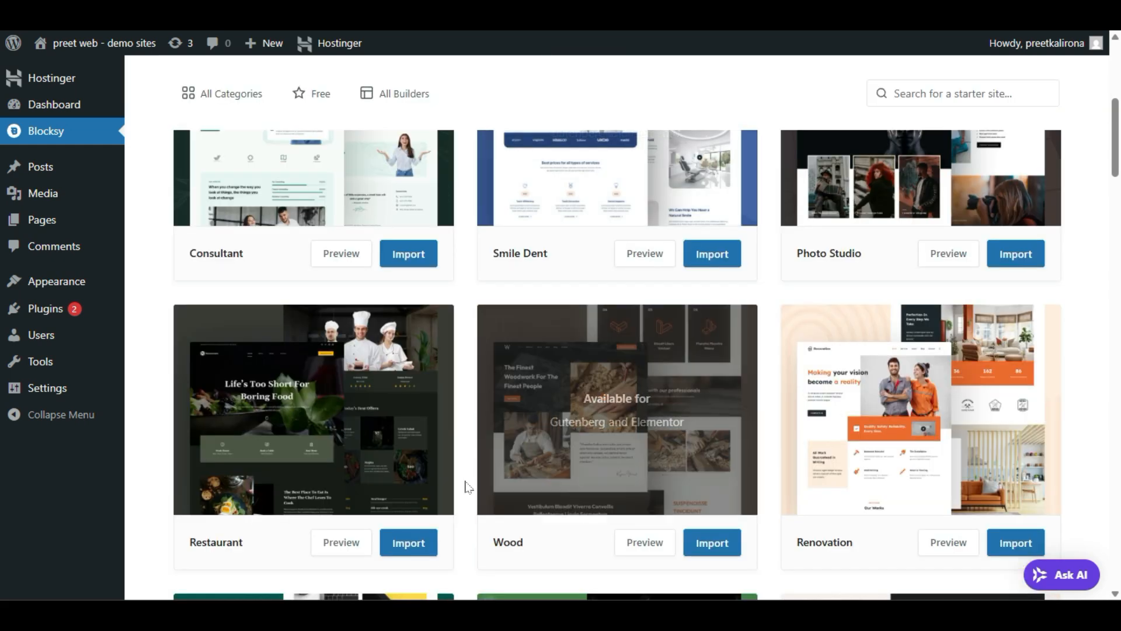
pyautogui.scroll(-10, 465, 487)
pyautogui.scroll(-4, 464, 513)
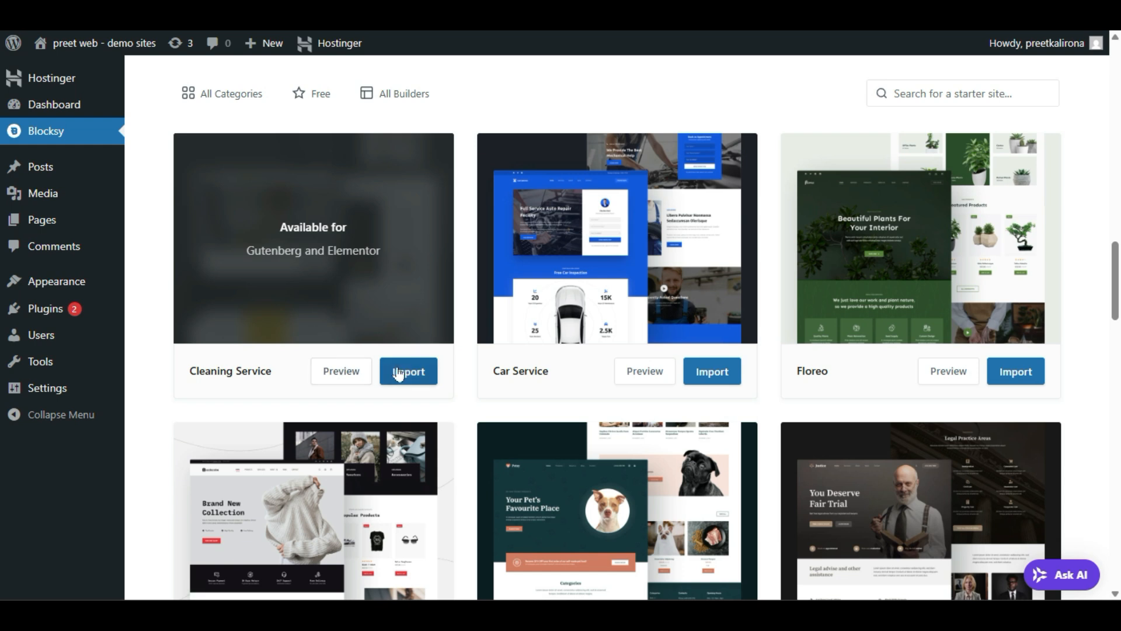
# Step: Start the Cleaning Service import with the child theme and Elementor as page builder
pyautogui.click(418, 371)
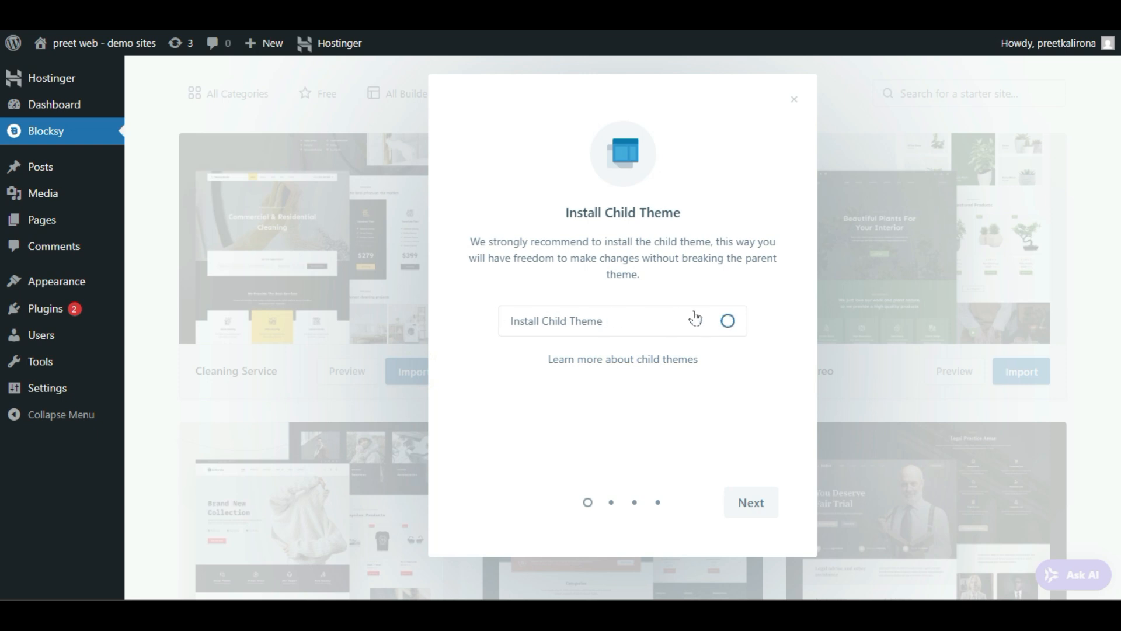
pyautogui.click(729, 321)
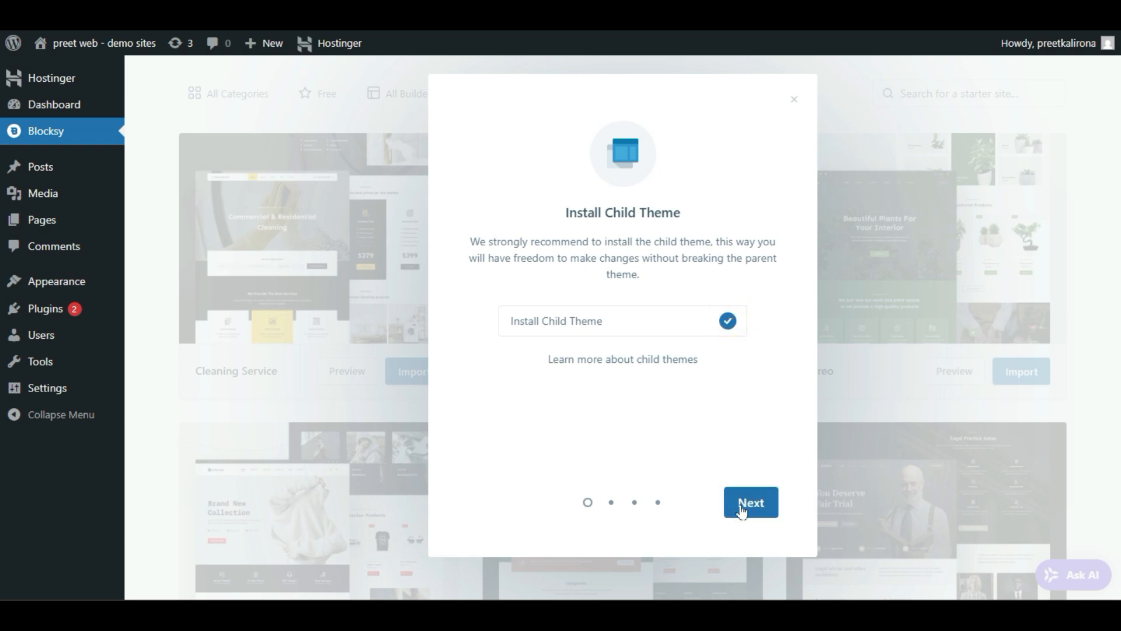
pyautogui.click(742, 512)
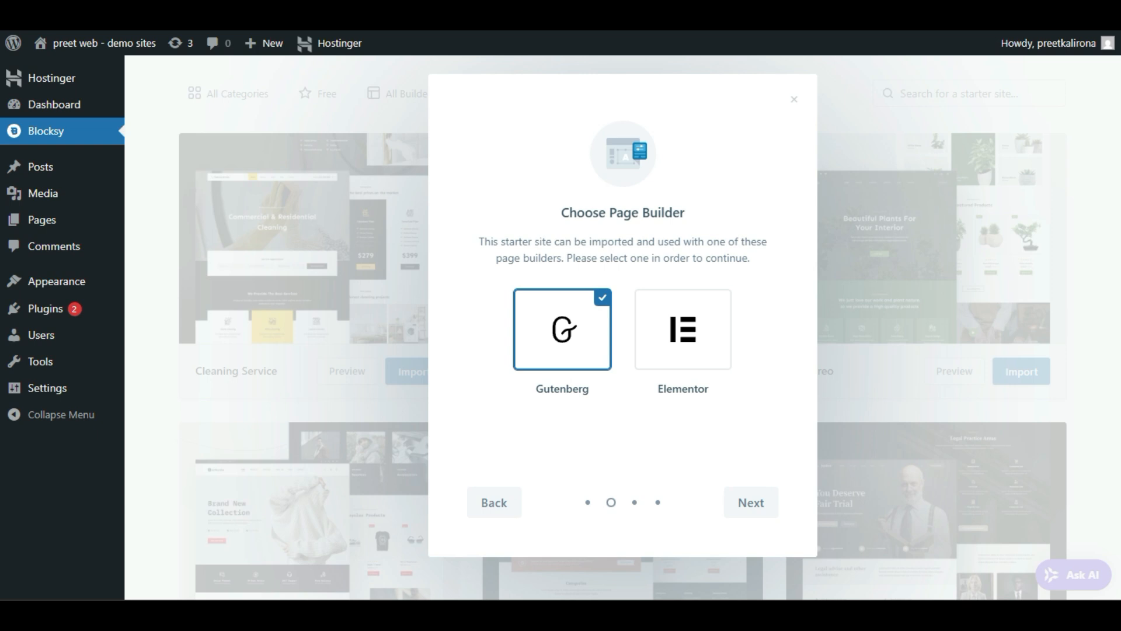
pyautogui.click(690, 353)
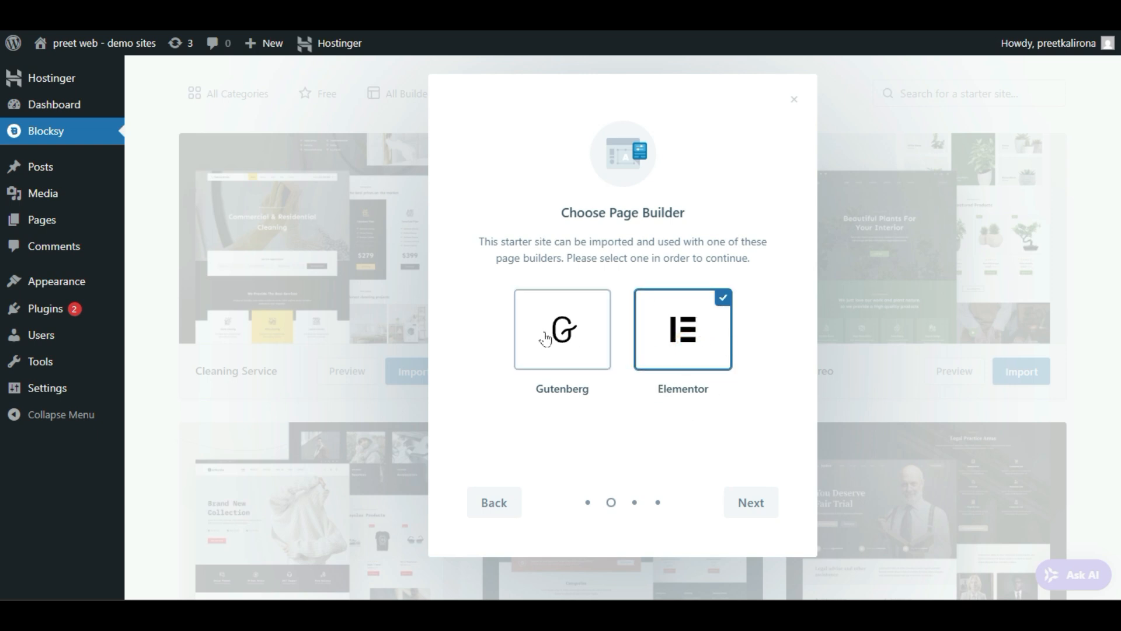
pyautogui.click(524, 329)
pyautogui.click(702, 344)
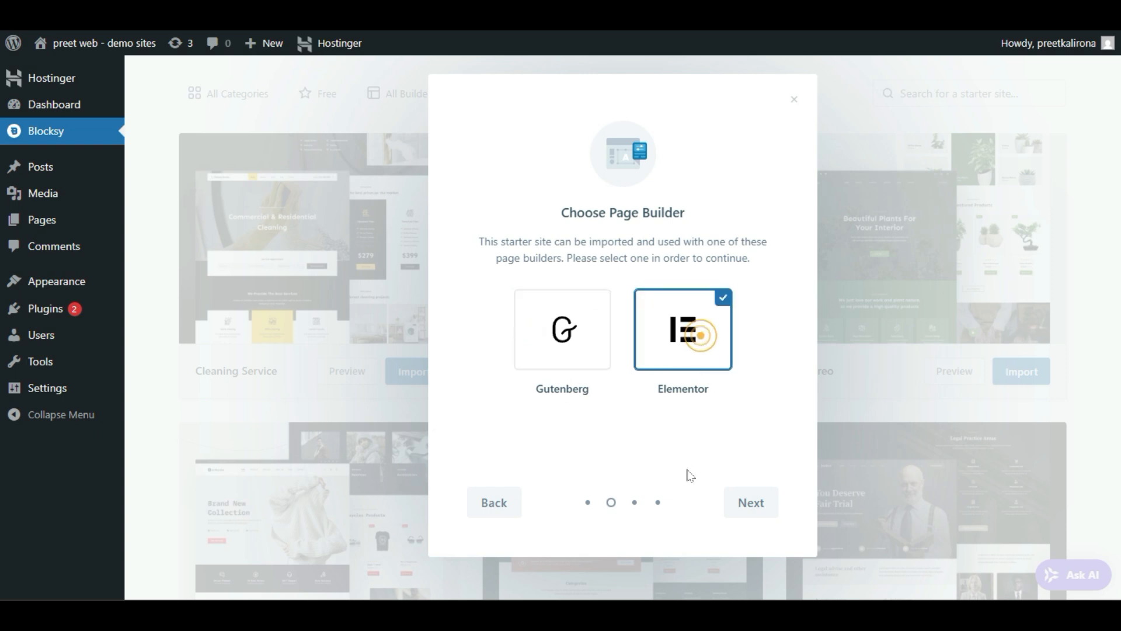
pyautogui.click(744, 502)
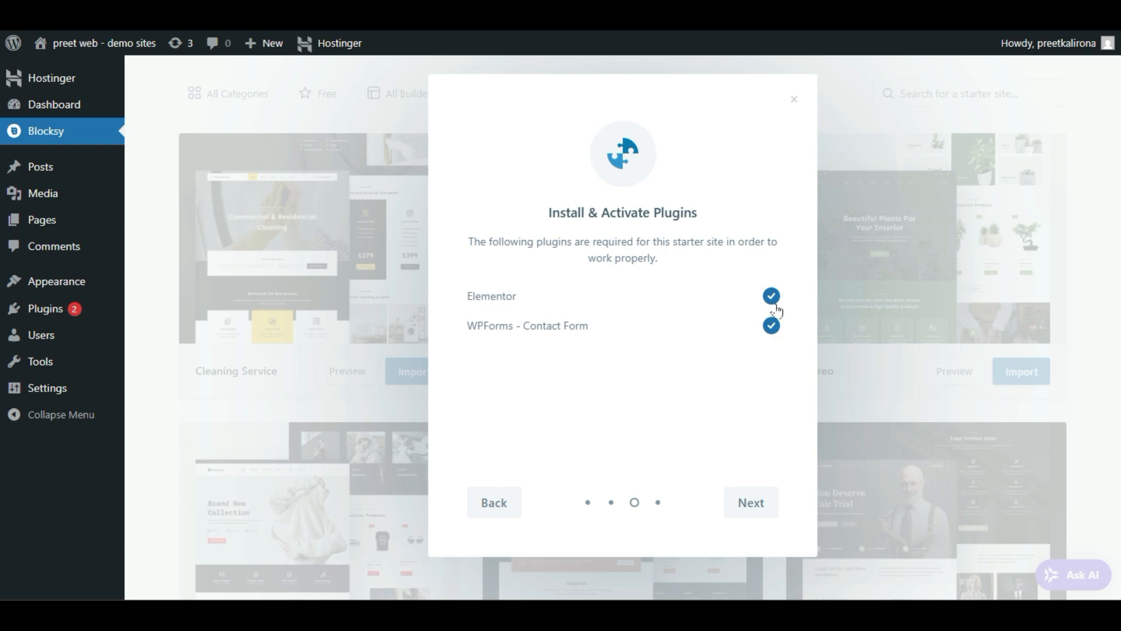
# Step: Import Cleaning Service content with Options, Widgets, Content and Clean Install all checked
pyautogui.click(731, 502)
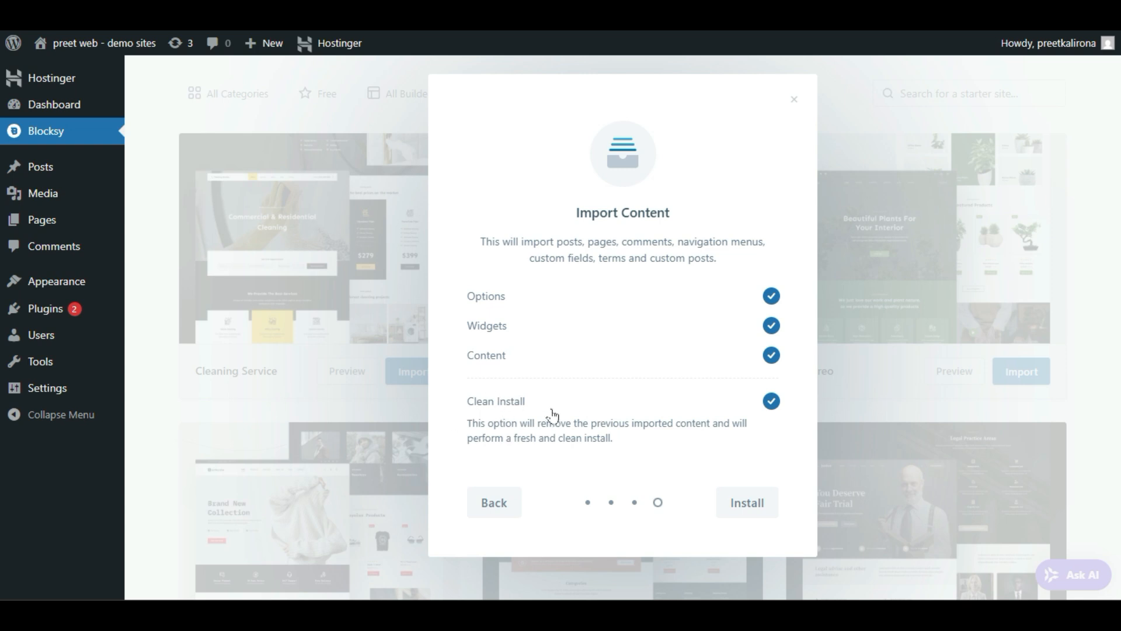
pyautogui.click(770, 402)
pyautogui.click(771, 403)
pyautogui.moveTo(453, 421); pyautogui.dragTo(676, 438)
pyautogui.click(439, 442)
pyautogui.click(753, 502)
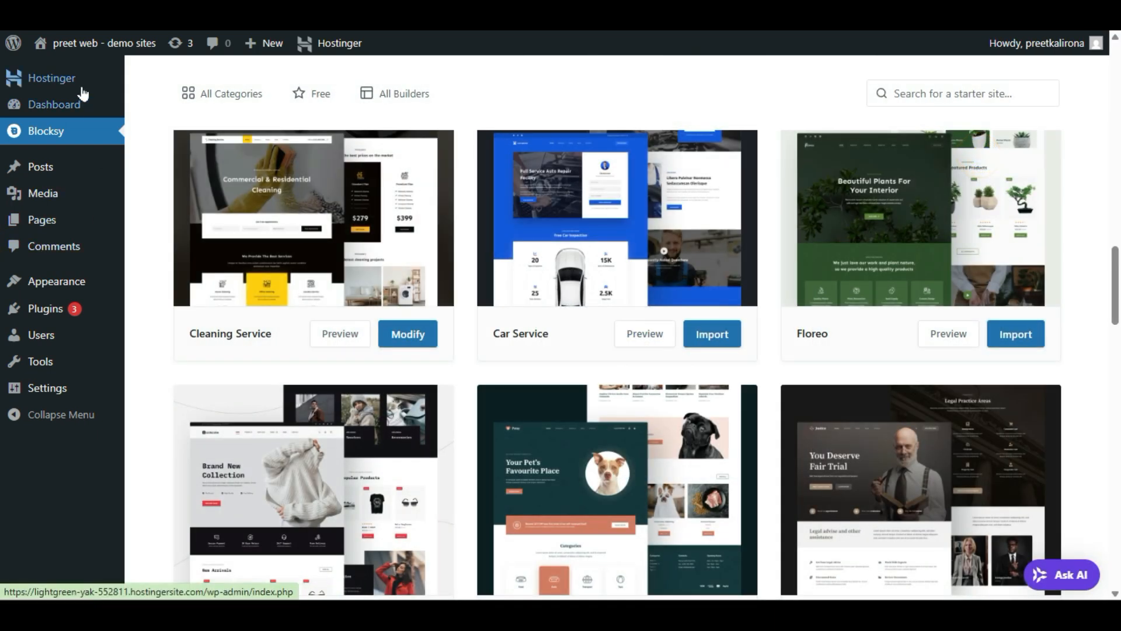
# Step: Open the Appearance > Customize link in a new browser tab
pyautogui.moveTo(78, 292)
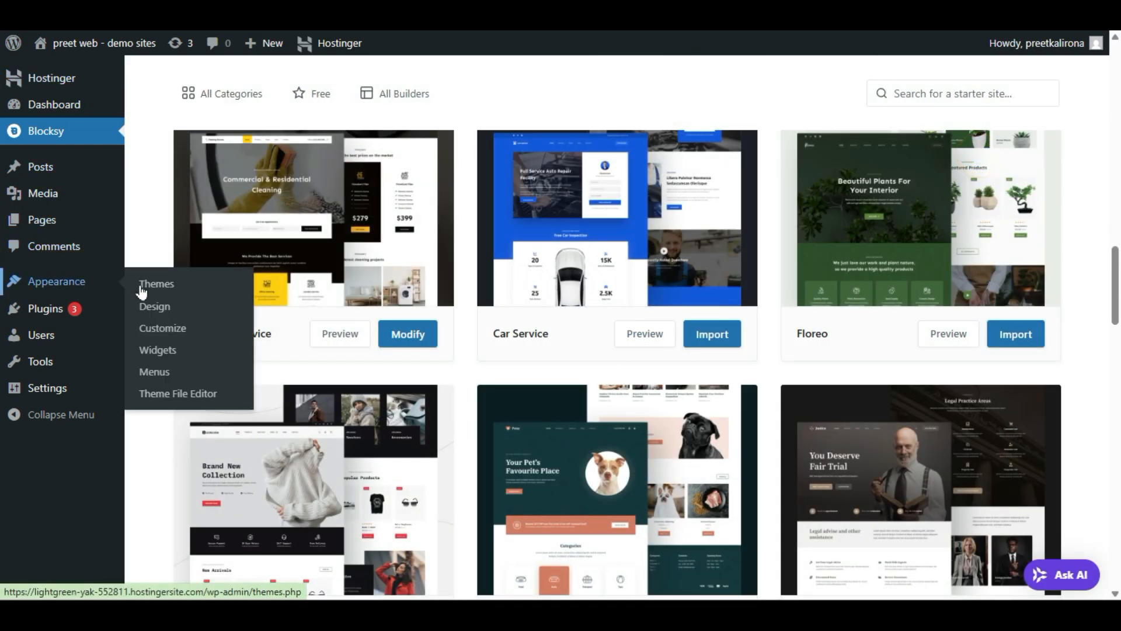
pyautogui.rightClick(173, 329)
pyautogui.click(196, 354)
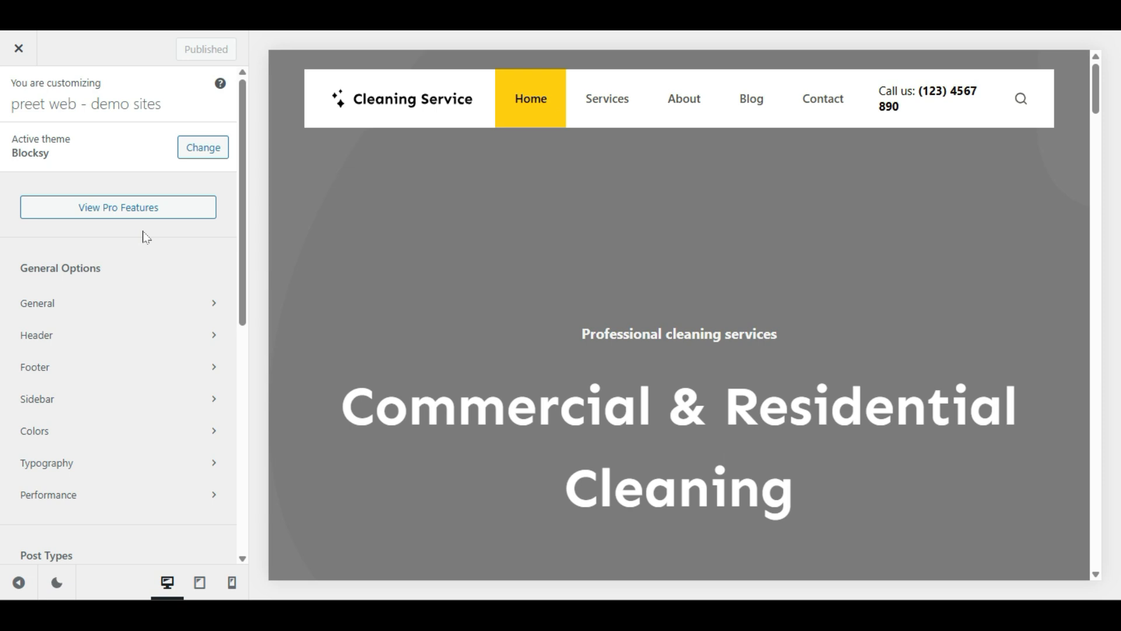
# Step: Open the General Layout settings, showing 1290 px site width and 60 px spacing
pyautogui.scroll(-8, 448, 353)
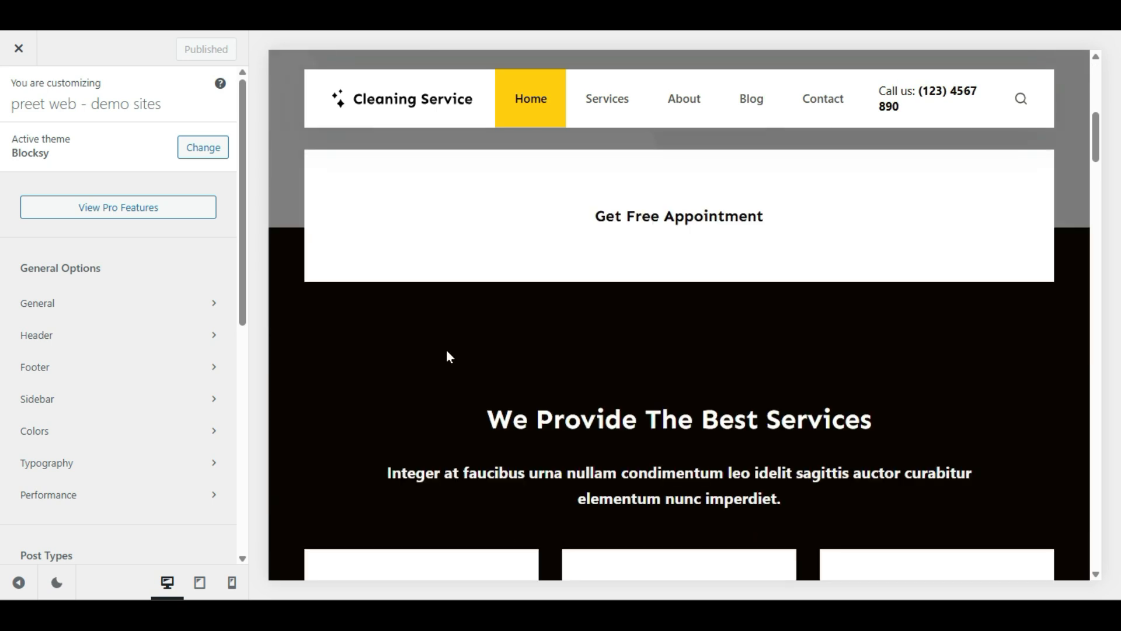
pyautogui.scroll(-2, 420, 408)
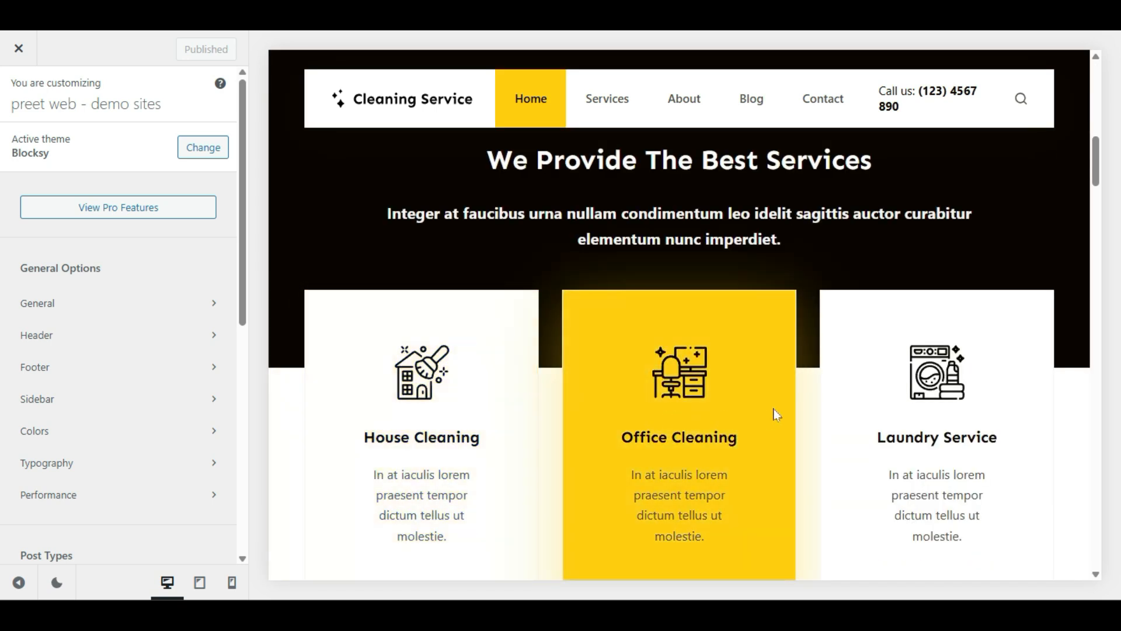
pyautogui.scroll(-9, 811, 484)
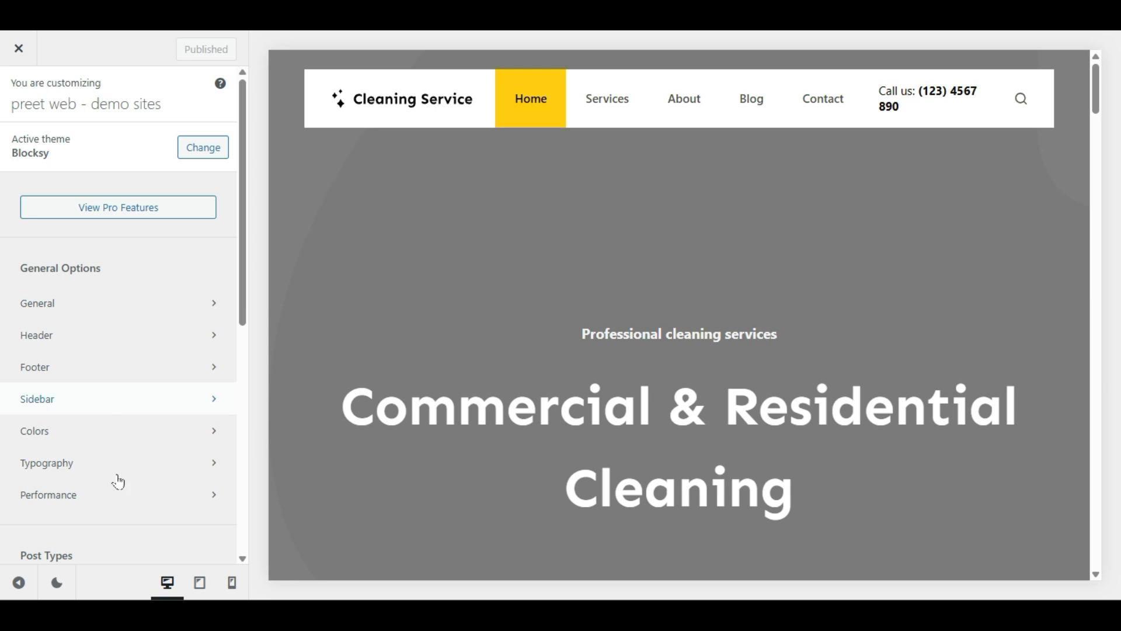
pyautogui.scroll(-4, 38, 311)
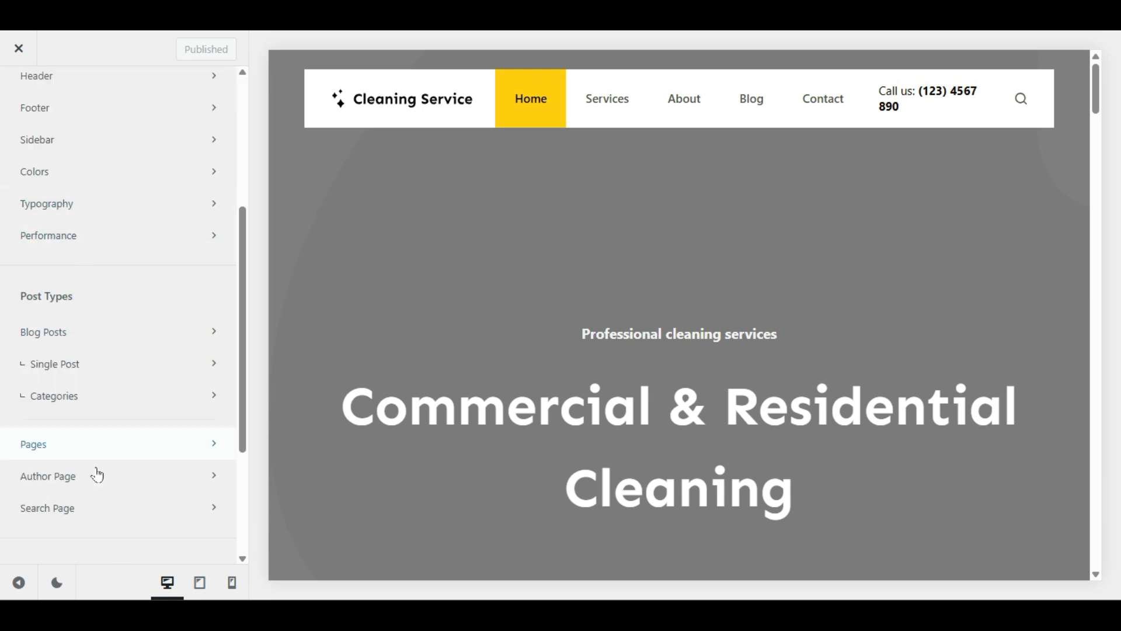
pyautogui.scroll(4, 130, 302)
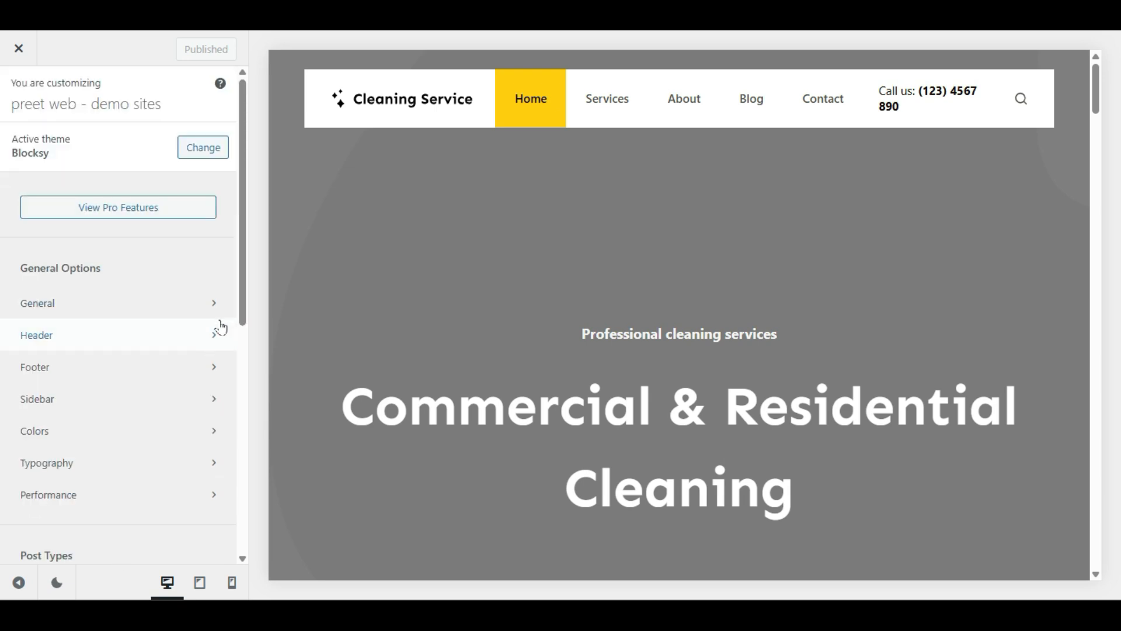
pyautogui.click(113, 304)
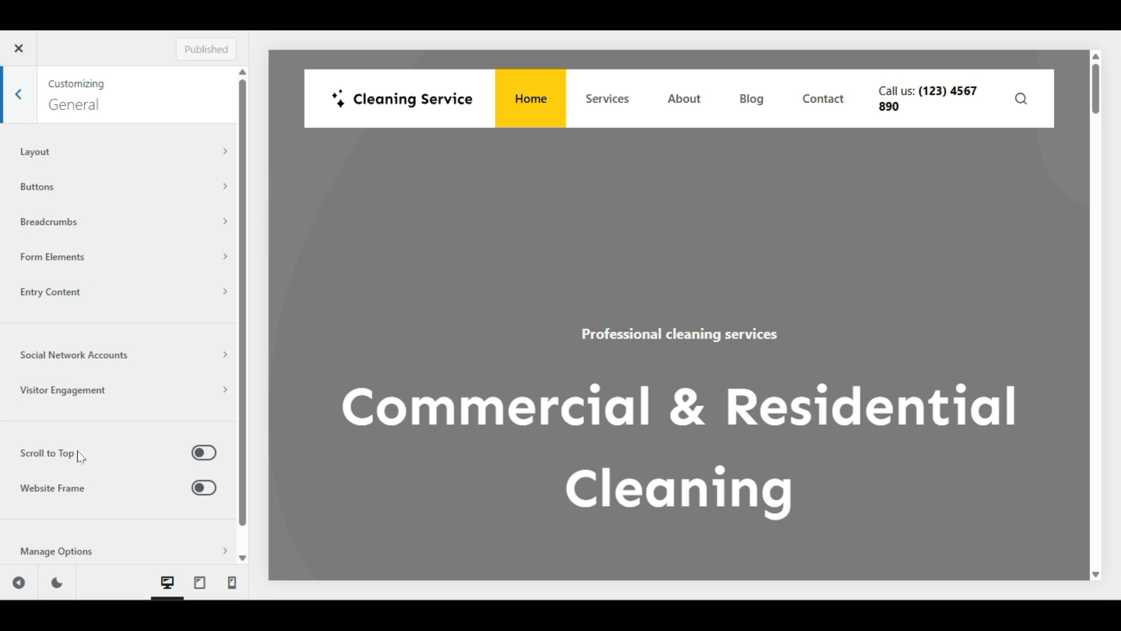
pyautogui.click(98, 153)
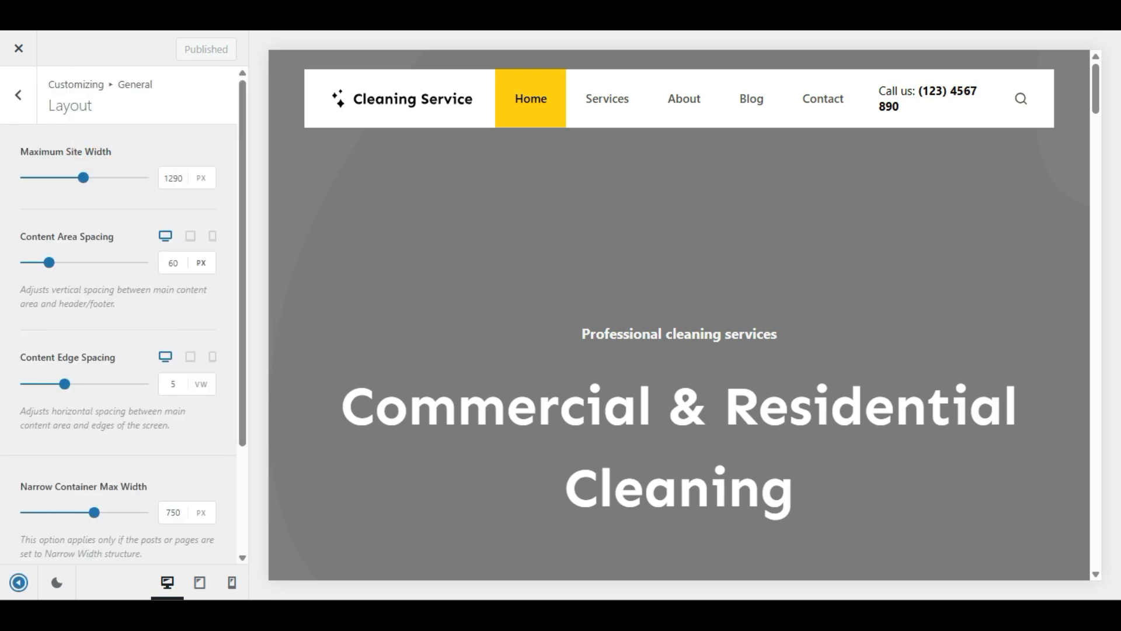
# Step: Hide the controls to preview the page full width, then go back to General
pyautogui.click(19, 582)
pyautogui.scroll(-15, 100, 406)
pyautogui.scroll(8, 175, 370)
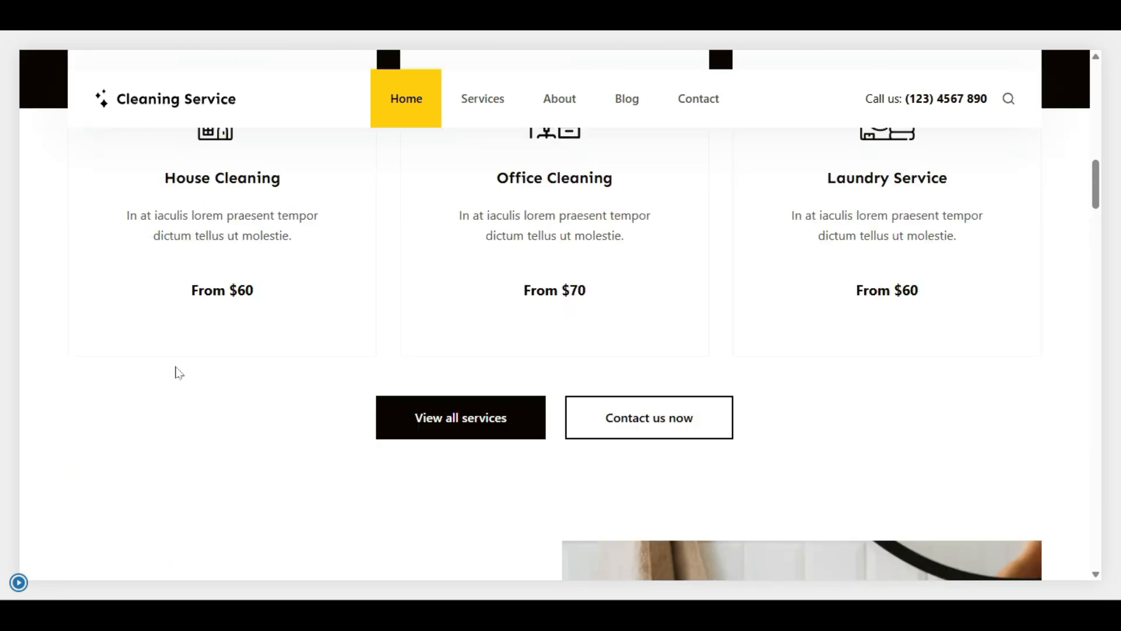
pyautogui.scroll(6, 911, 351)
pyautogui.scroll(-6, 238, 342)
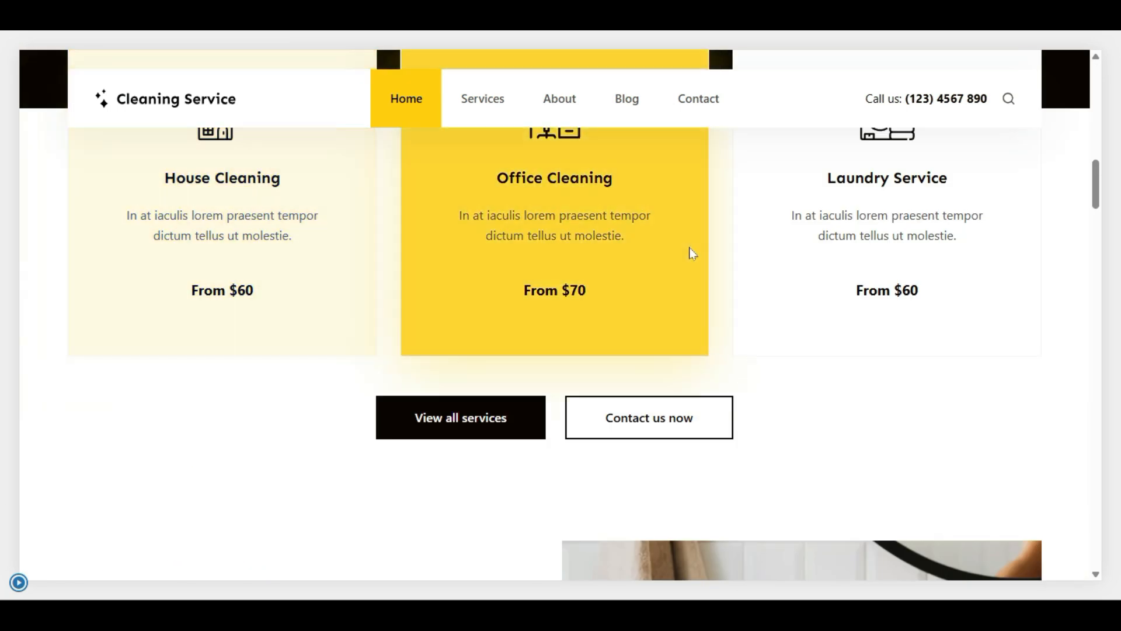
pyautogui.scroll(-7, 293, 176)
pyautogui.scroll(-5, 293, 176)
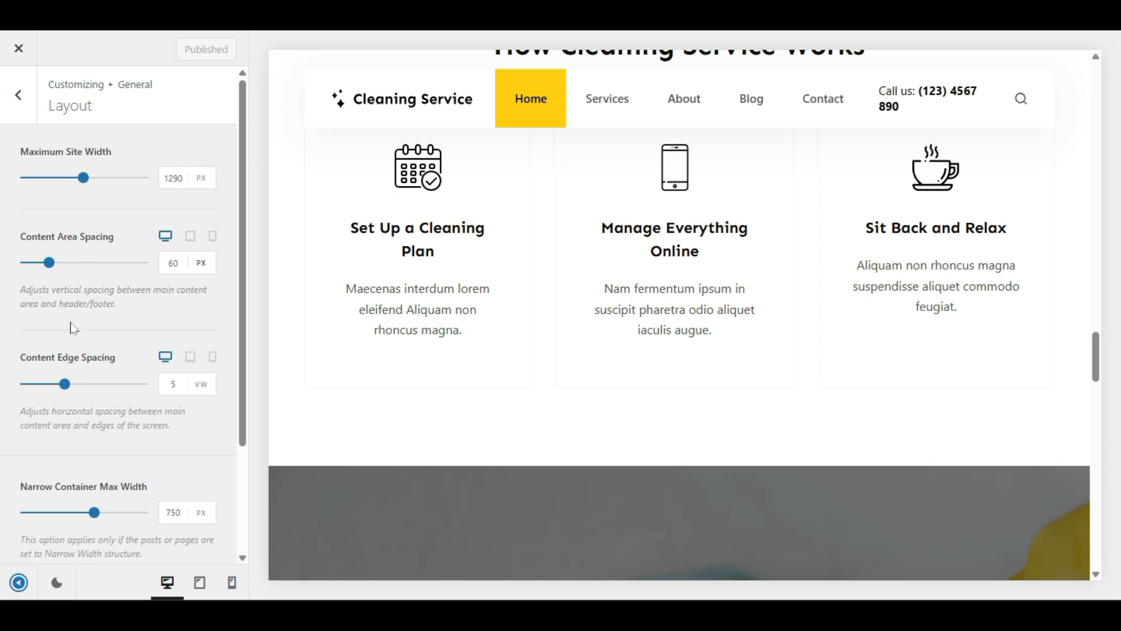
pyautogui.scroll(-3, 119, 316)
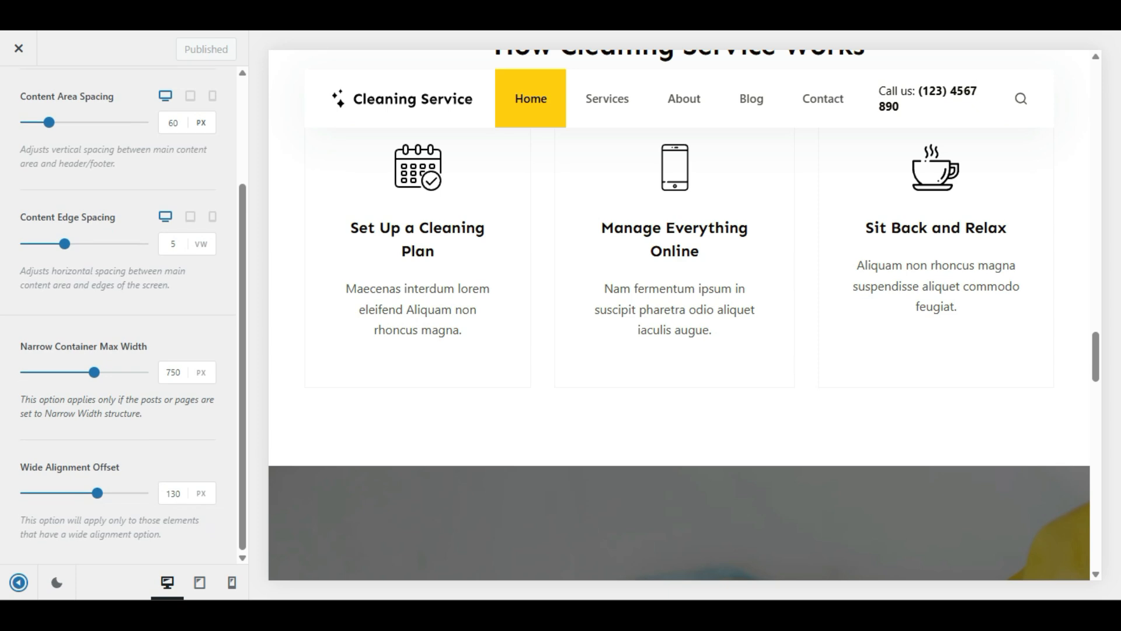
pyautogui.scroll(3, 58, 292)
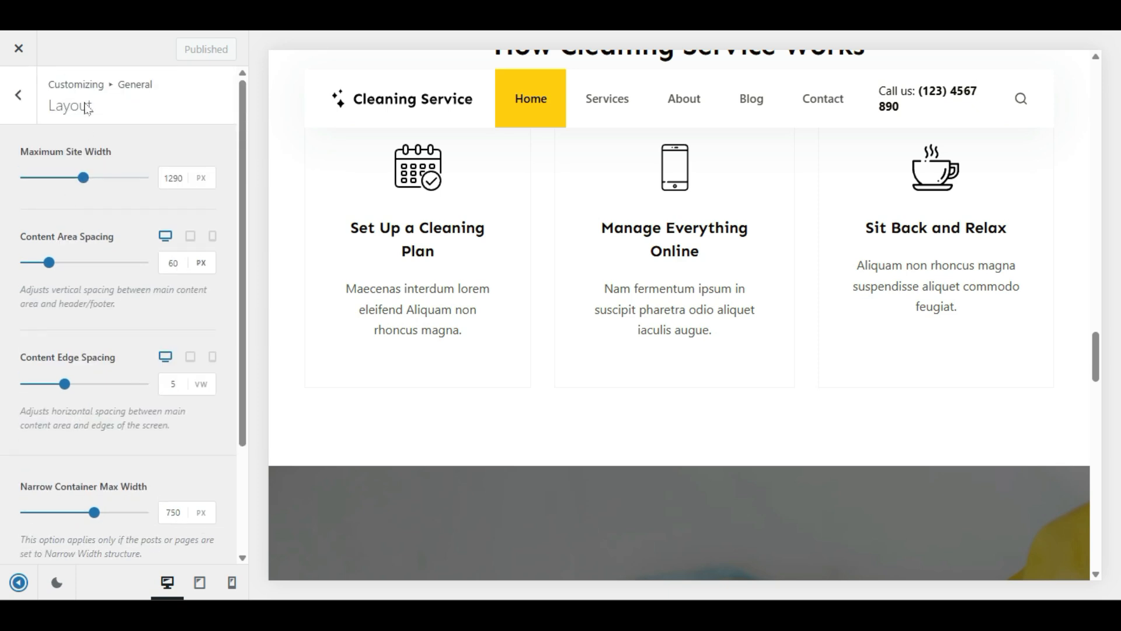
pyautogui.click(25, 102)
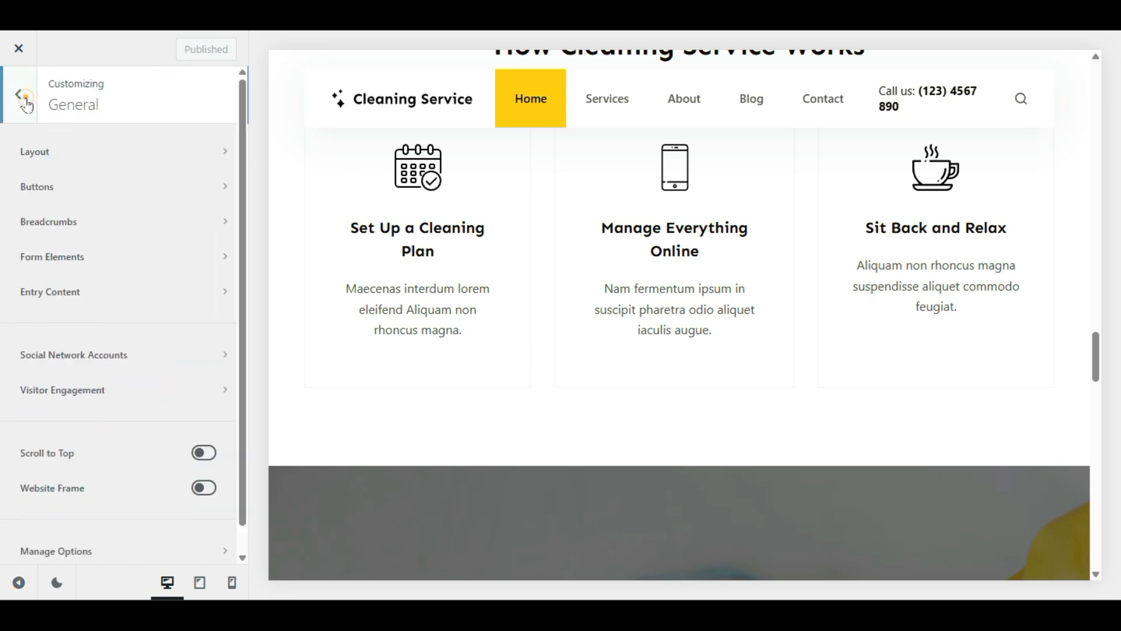
# Step: Publish a change to the button hover effect in the Buttons settings
pyautogui.click(41, 194)
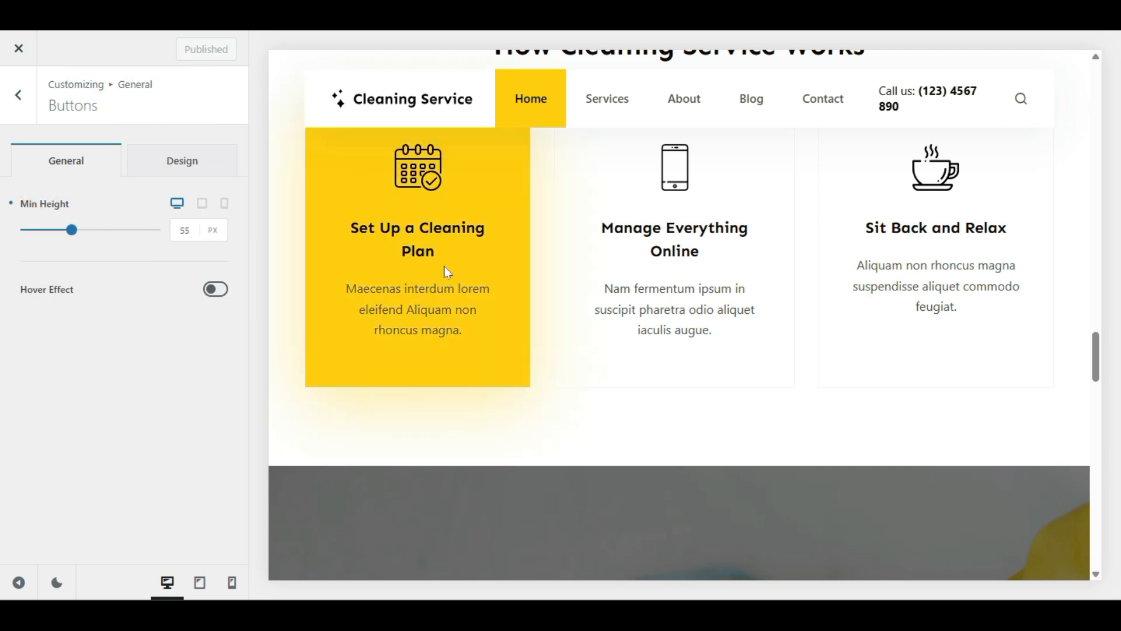
pyautogui.scroll(5, 447, 274)
pyautogui.scroll(10, 447, 275)
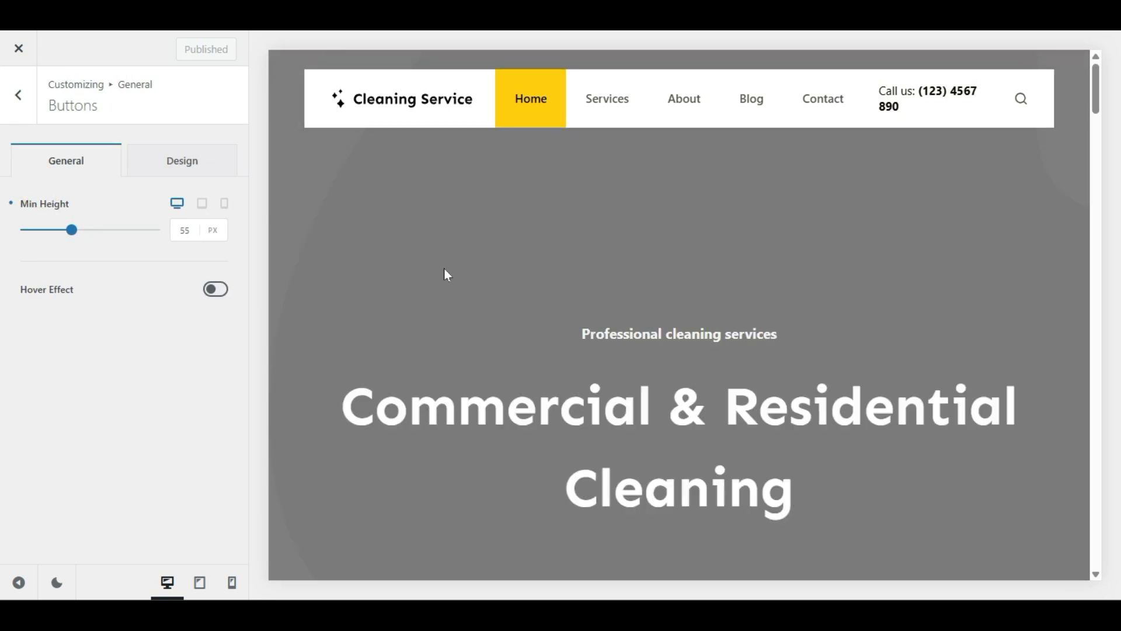
pyautogui.scroll(-10, 447, 274)
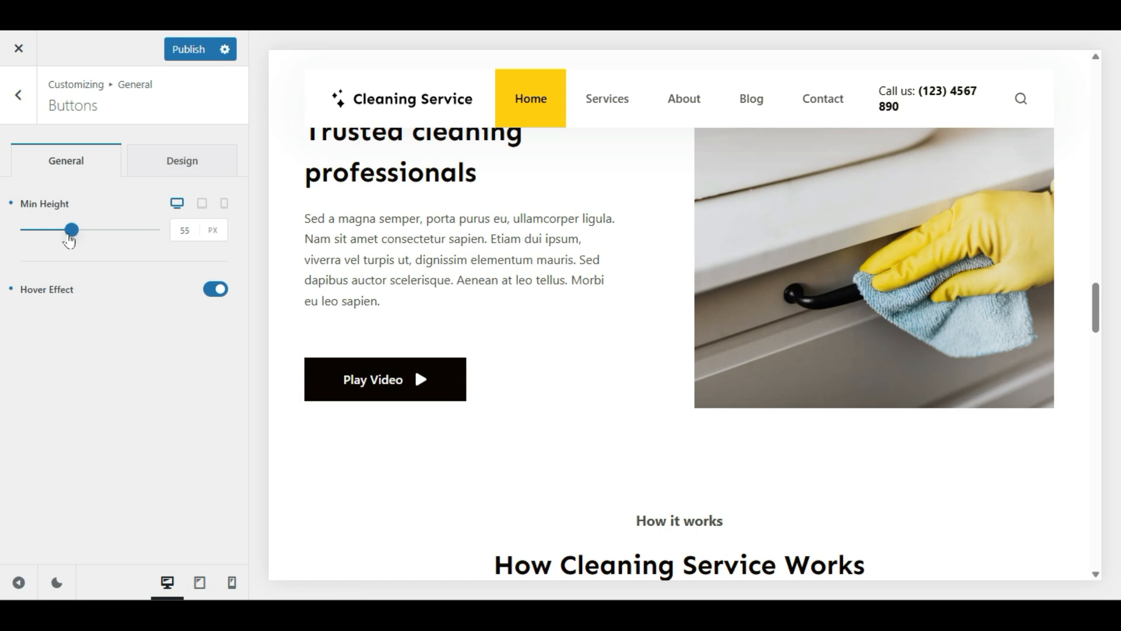
pyautogui.scroll(-8, 370, 355)
pyautogui.scroll(-10, 640, 363)
pyautogui.click(185, 50)
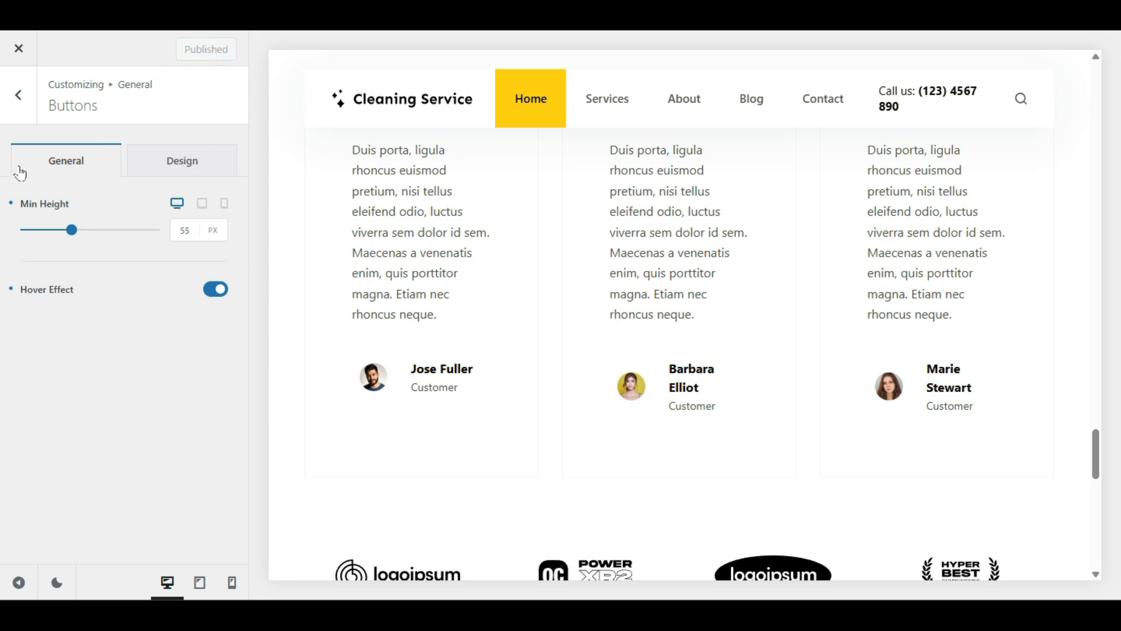
pyautogui.click(10, 98)
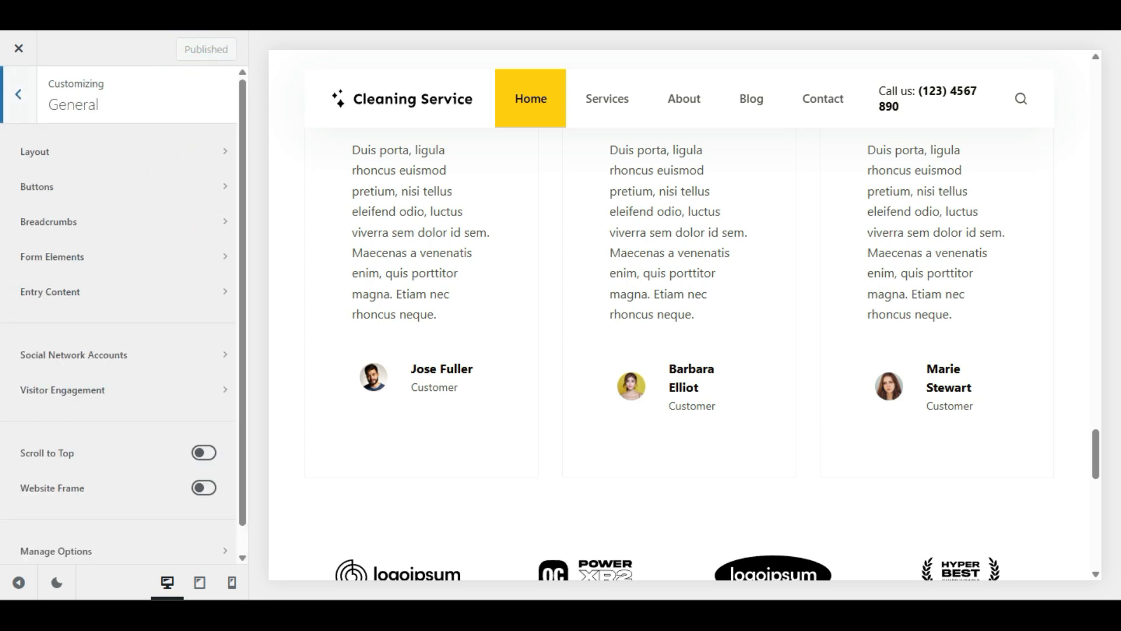
# Step: Reopen the Buttons panel and switch to its colour and padding options
pyautogui.click(89, 188)
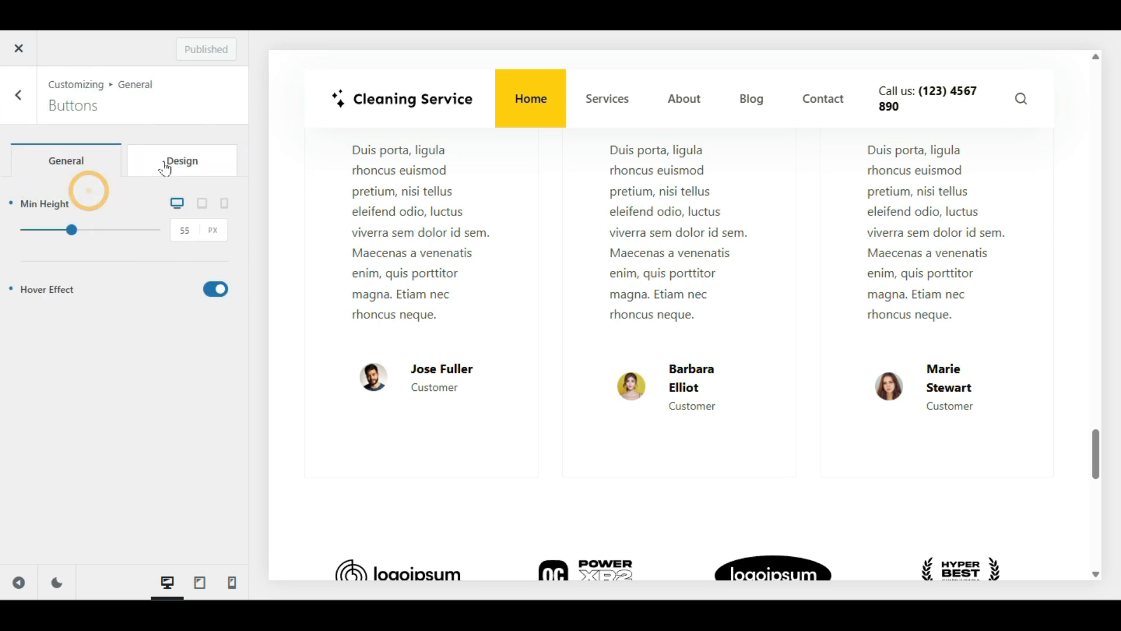
pyautogui.click(165, 166)
pyautogui.click(59, 161)
pyautogui.click(146, 167)
pyautogui.scroll(5, 418, 365)
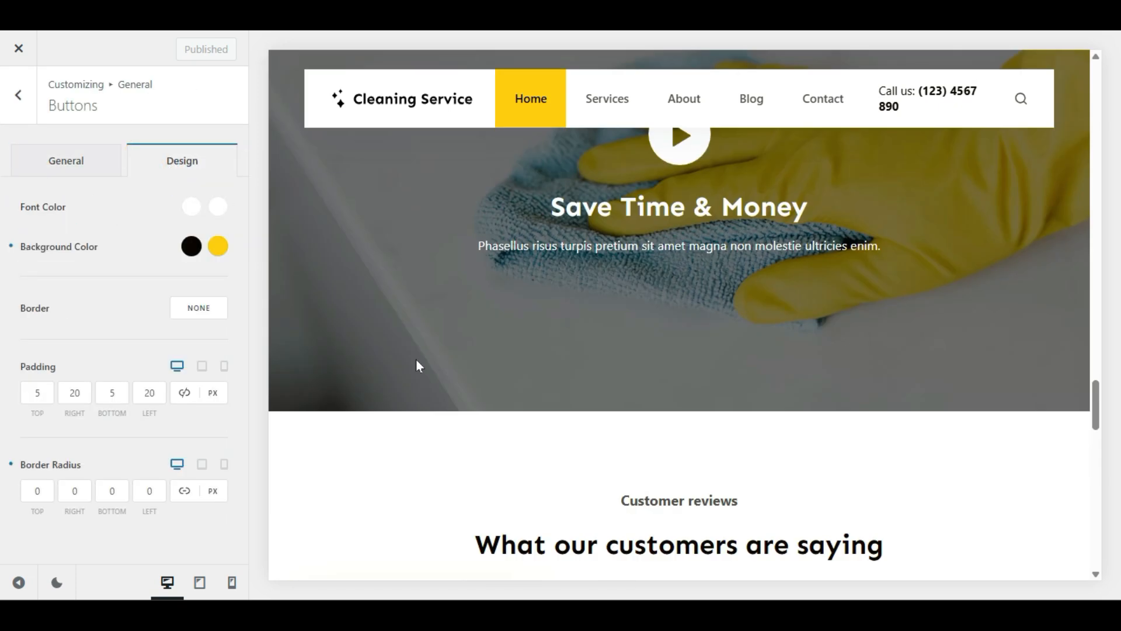
pyautogui.scroll(15, 418, 366)
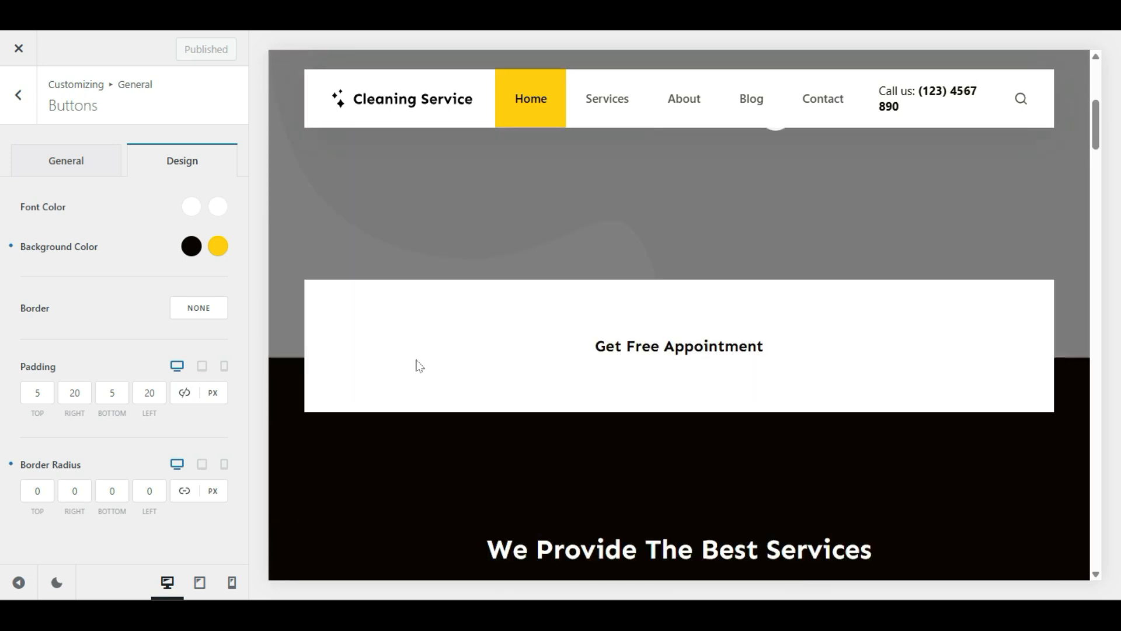
pyautogui.scroll(2, 418, 366)
pyautogui.scroll(-8, 418, 366)
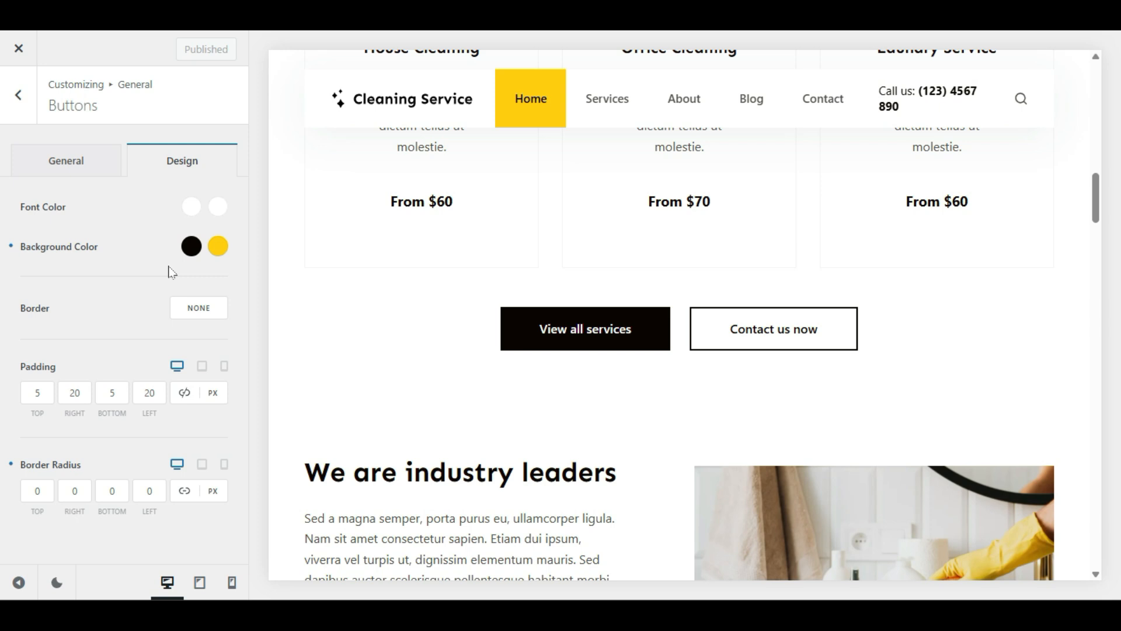
# Step: Set the button background colour to orange #ff8000 and publish it
pyautogui.click(191, 246)
pyautogui.moveTo(196, 314); pyautogui.dragTo(238, 274)
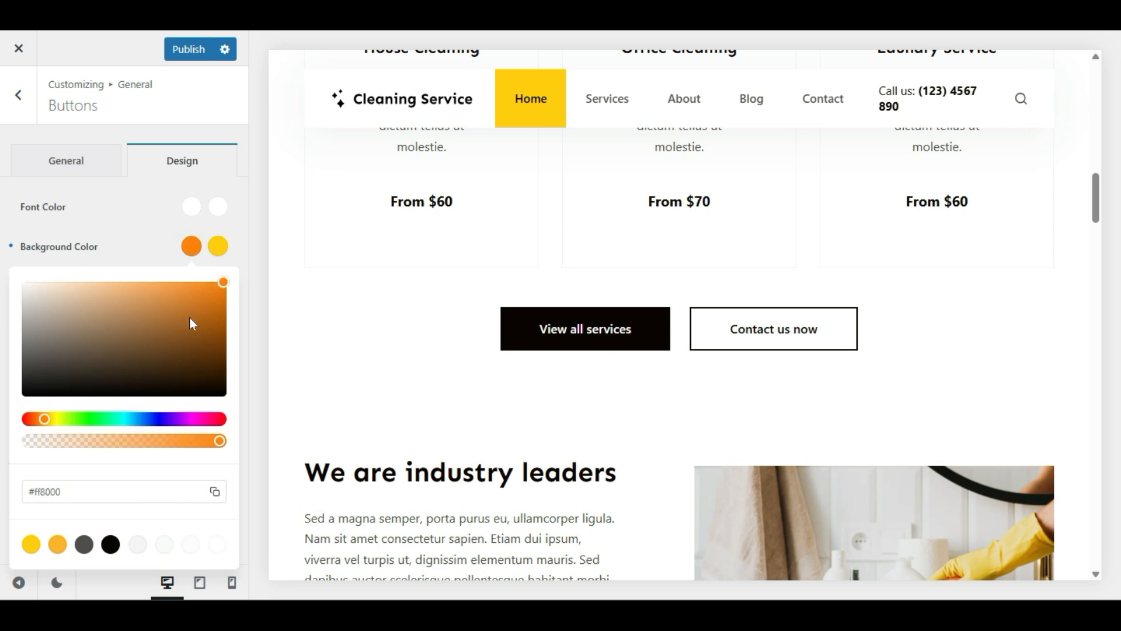
pyautogui.click(521, 346)
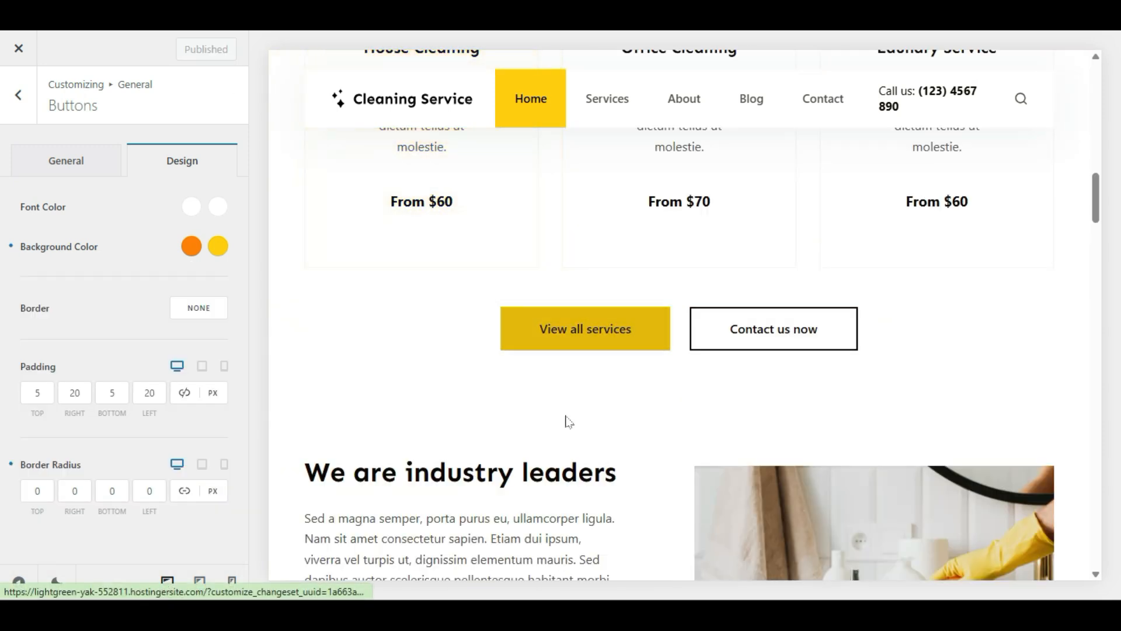
pyautogui.scroll(-20, 566, 420)
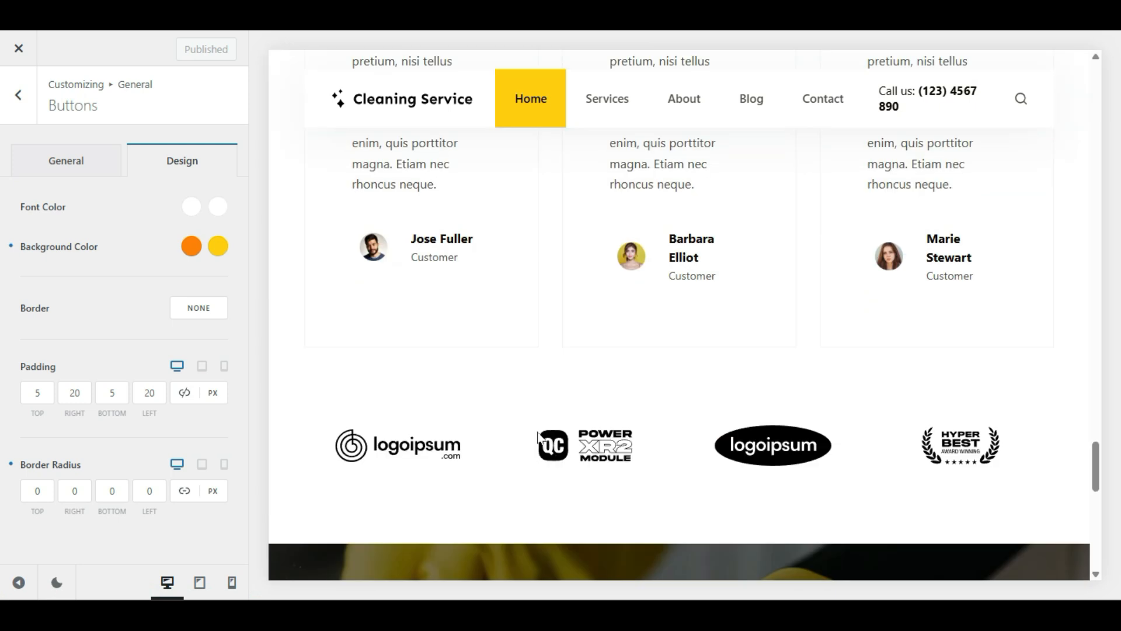
pyautogui.scroll(-8, 538, 437)
pyautogui.scroll(20, 654, 359)
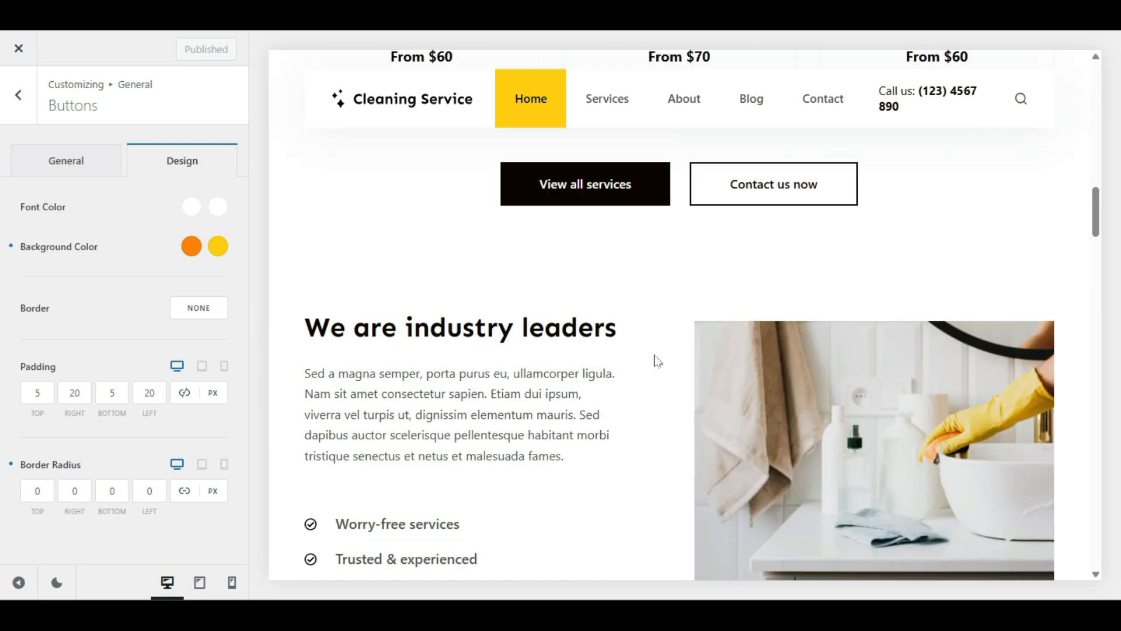
pyautogui.click(18, 97)
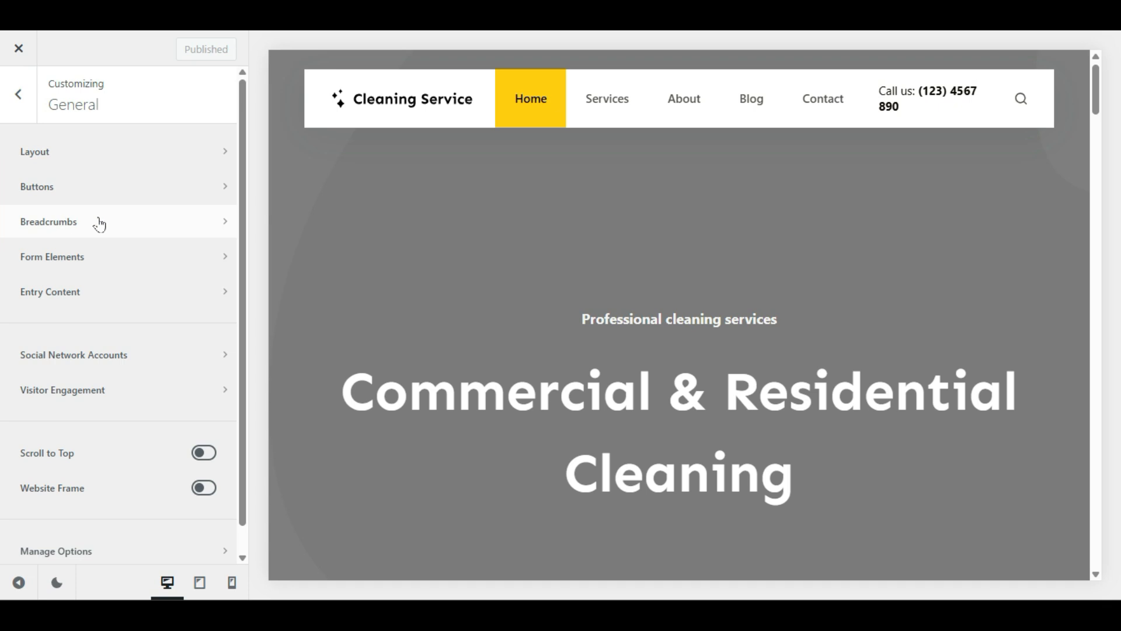
# Step: Review the Breadcrumbs options and go back to the General list
pyautogui.click(99, 225)
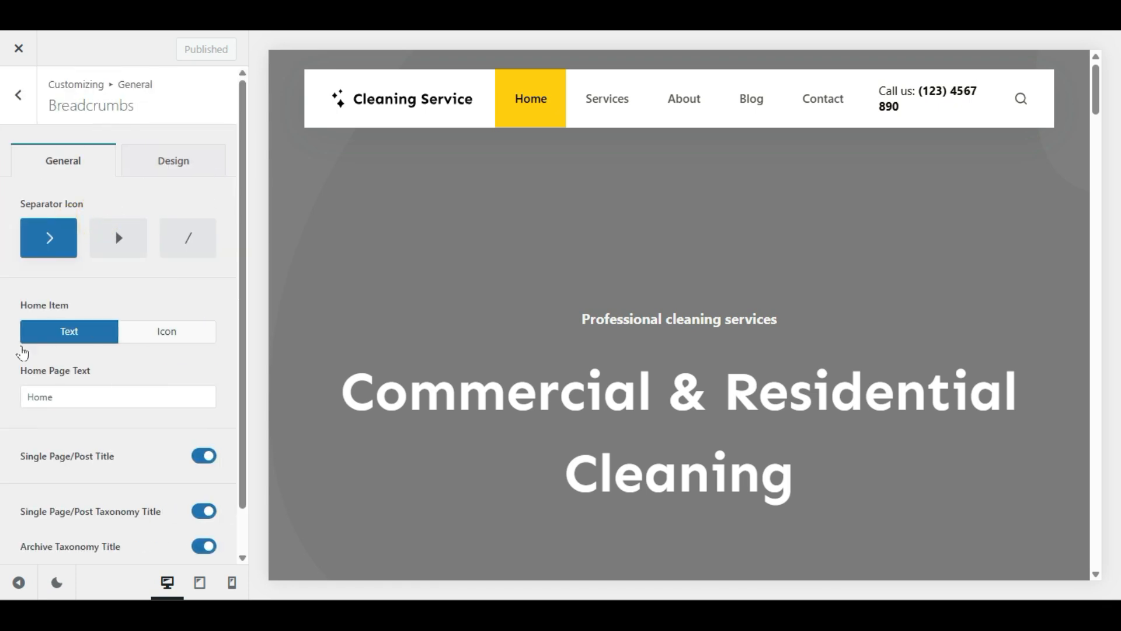
pyautogui.scroll(-2, 142, 456)
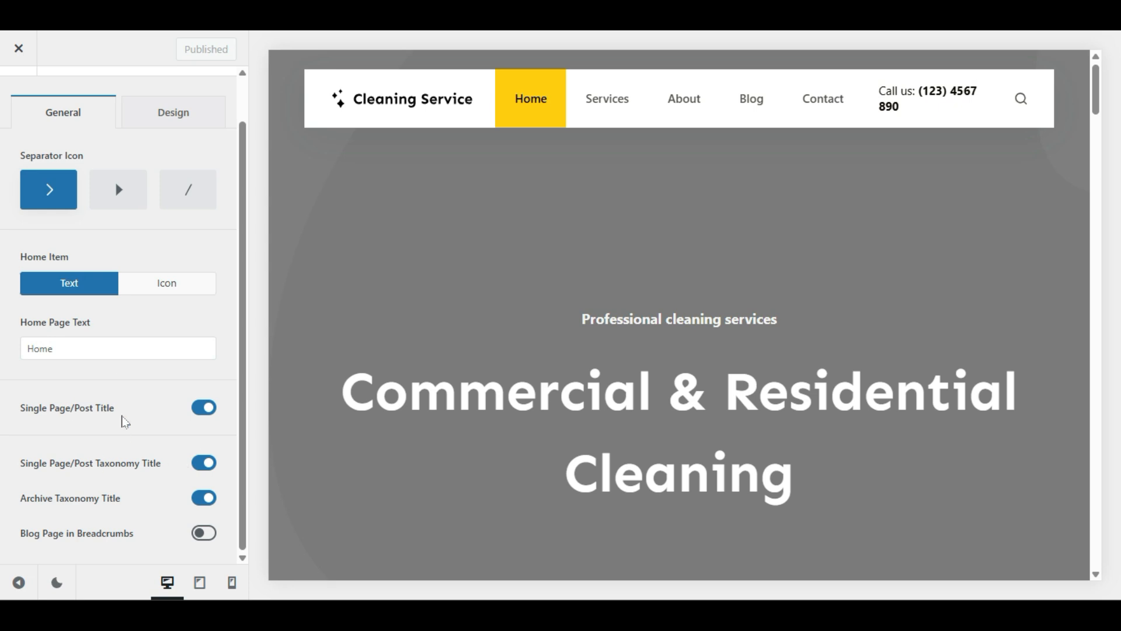
pyautogui.scroll(2, 125, 421)
pyautogui.scroll(-2, 163, 438)
pyautogui.press('Escape')
# Step: Review Form Elements with the Contact page previewed, then open Entry Content
pyautogui.click(160, 268)
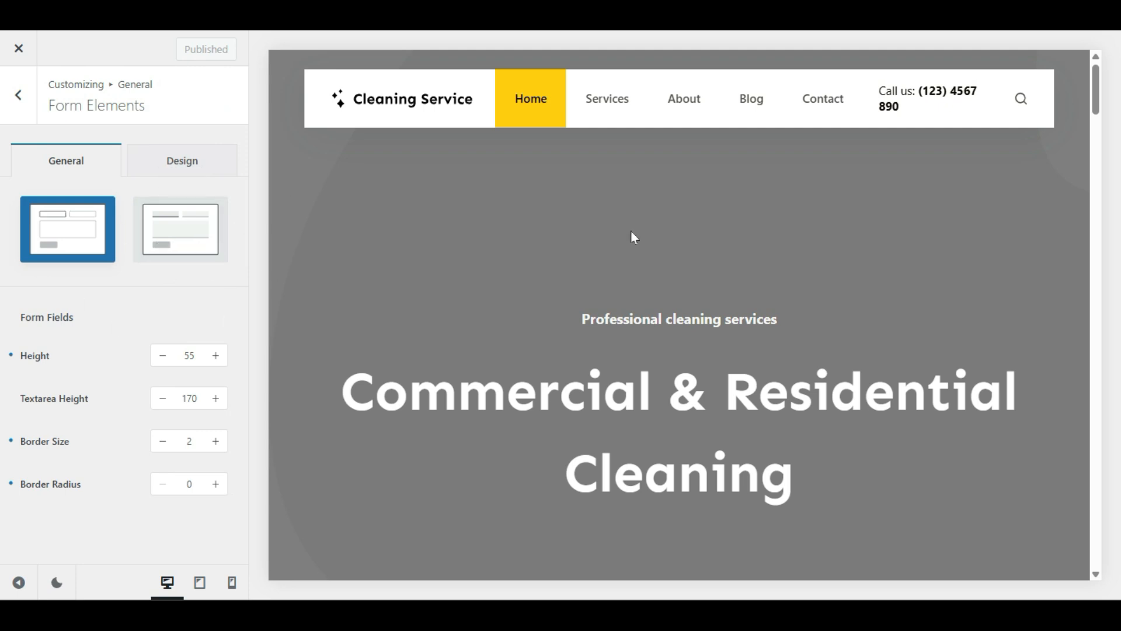
pyautogui.scroll(-20, 635, 236)
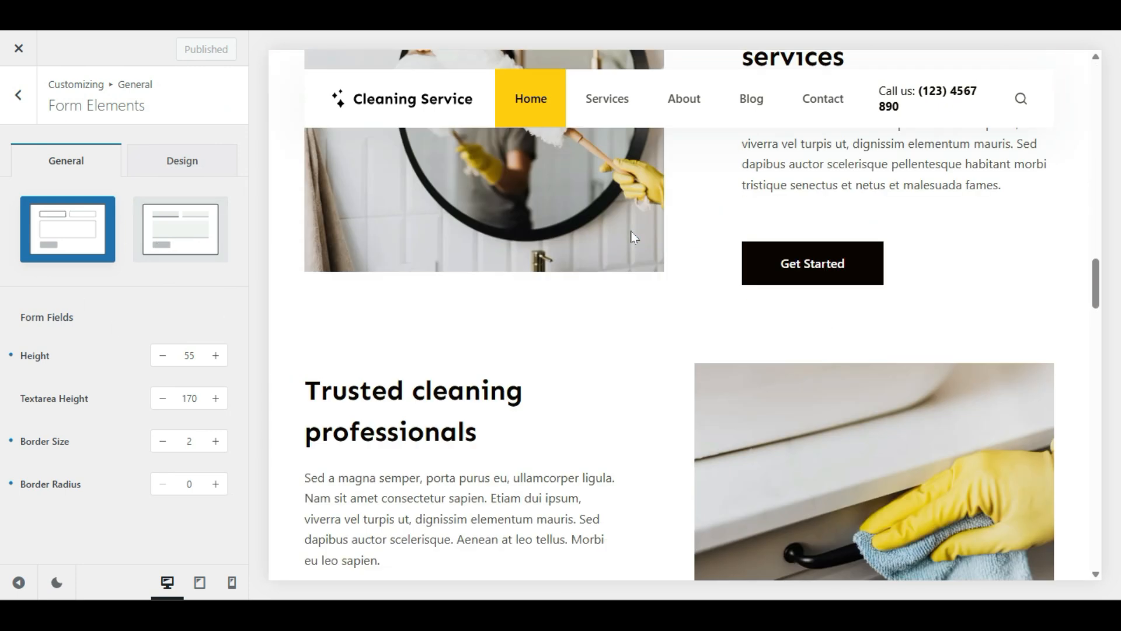
pyautogui.scroll(-10, 635, 237)
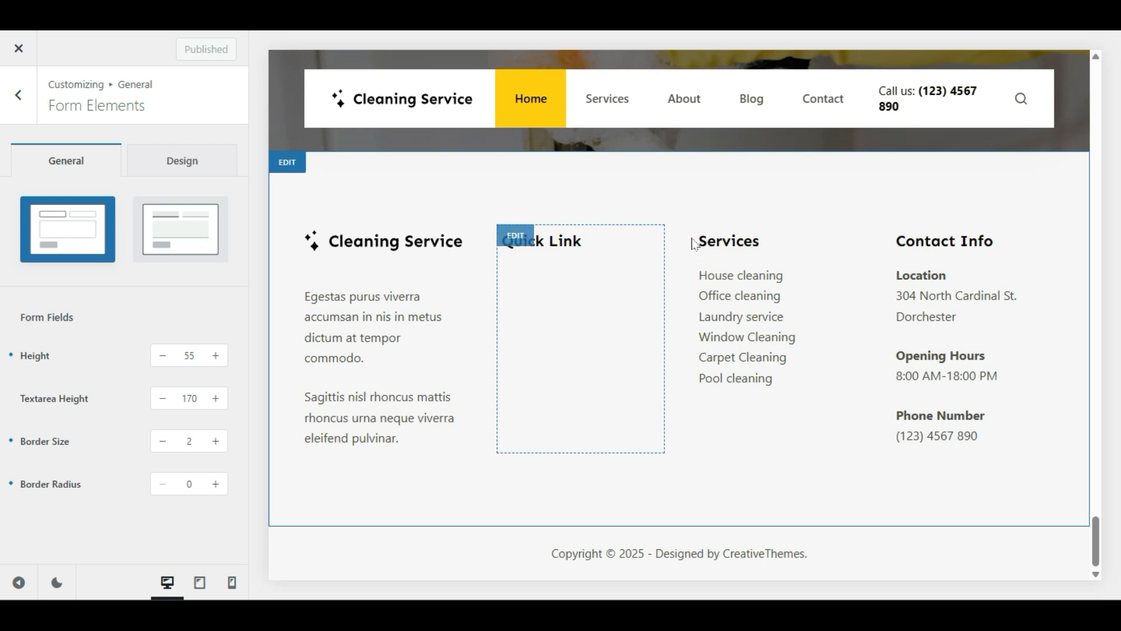
pyautogui.click(845, 108)
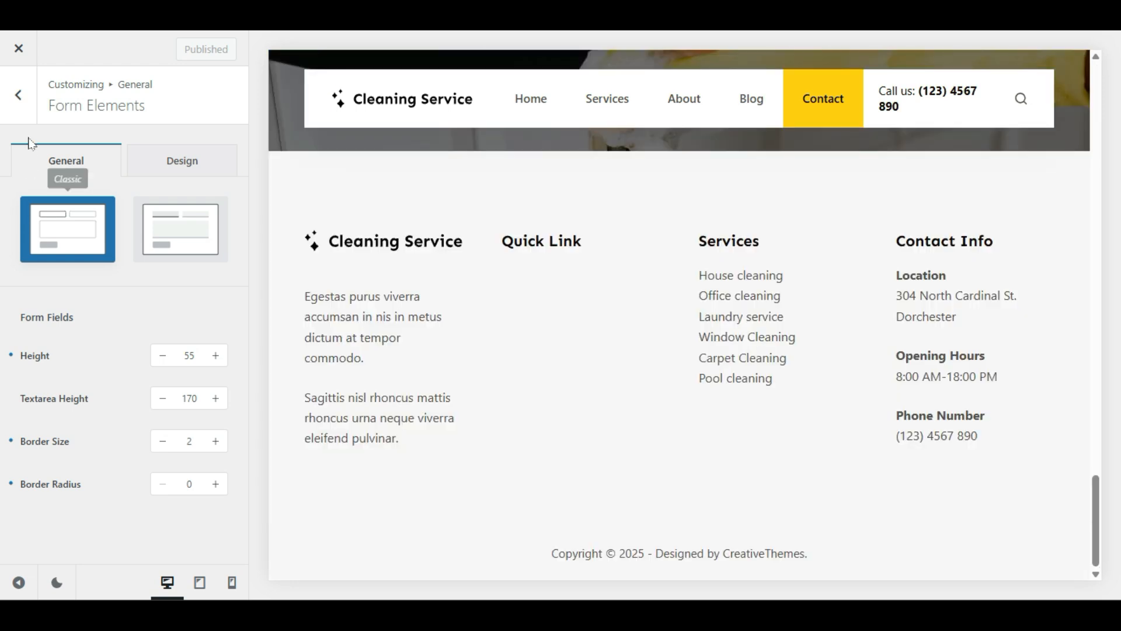
pyautogui.click(18, 95)
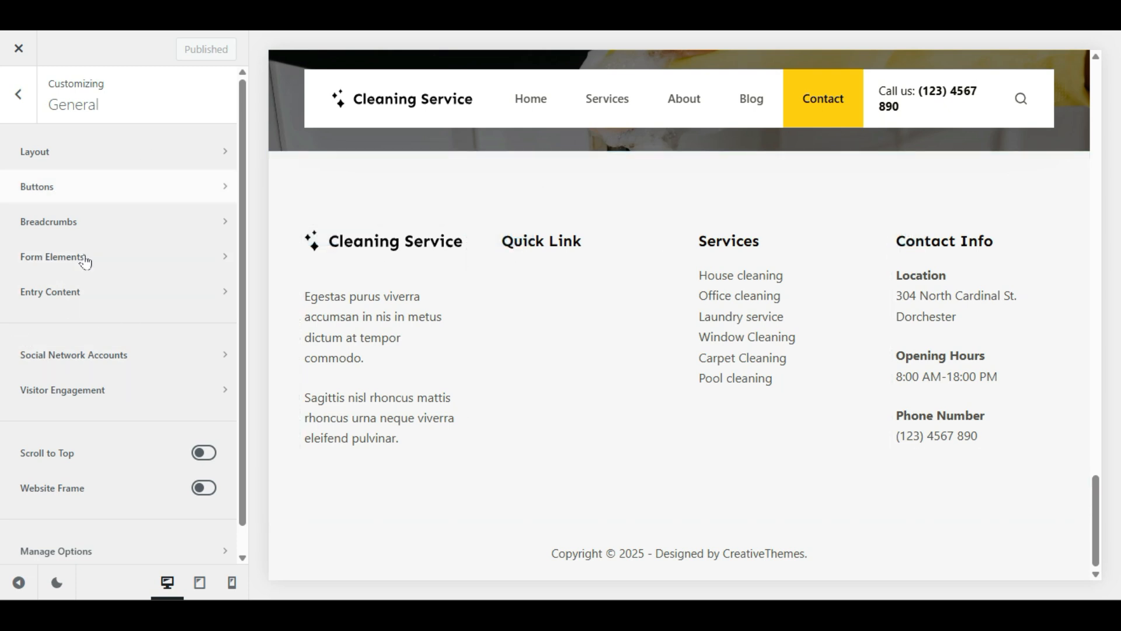
pyautogui.click(138, 303)
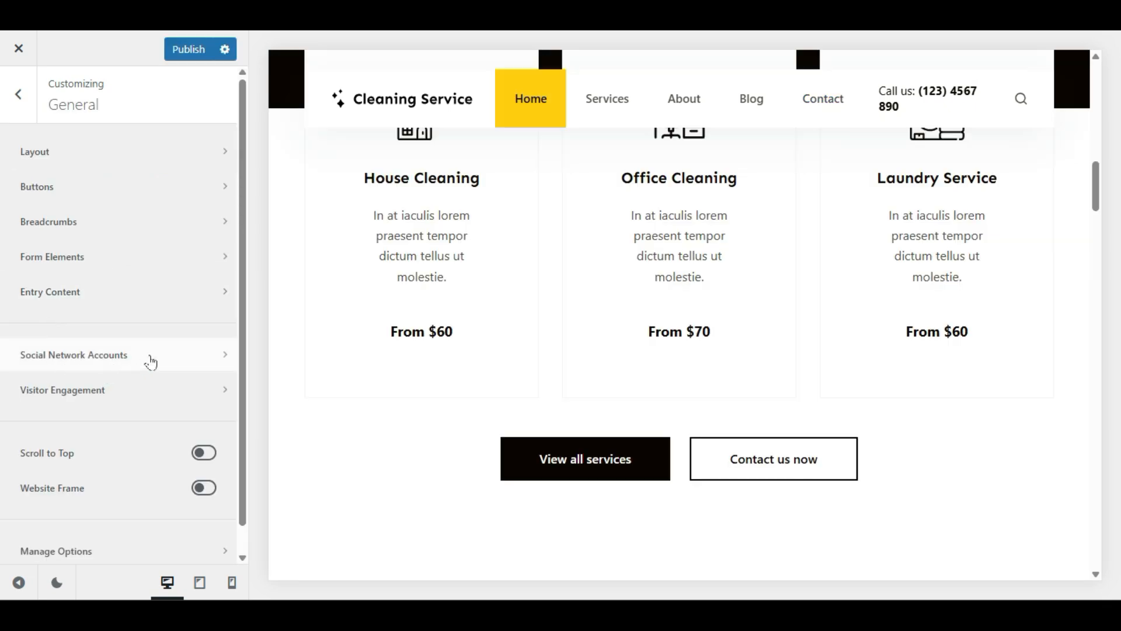
# Step: Open Social Network Accounts and scroll through the account link fields
pyautogui.click(151, 362)
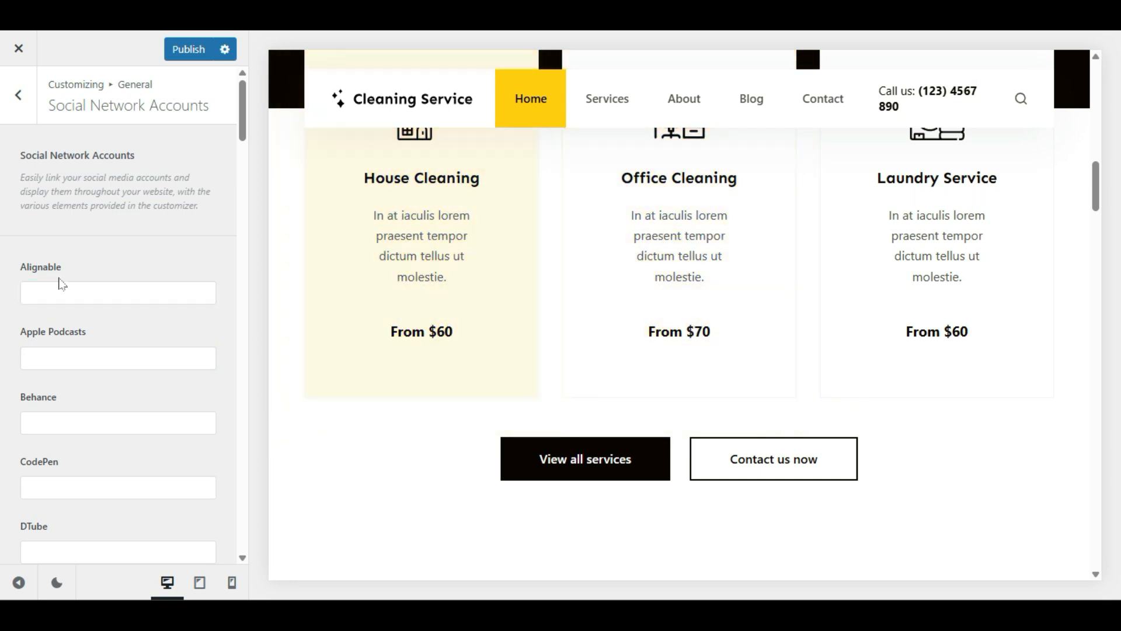
pyautogui.scroll(-6, 58, 281)
pyautogui.scroll(-13, 58, 345)
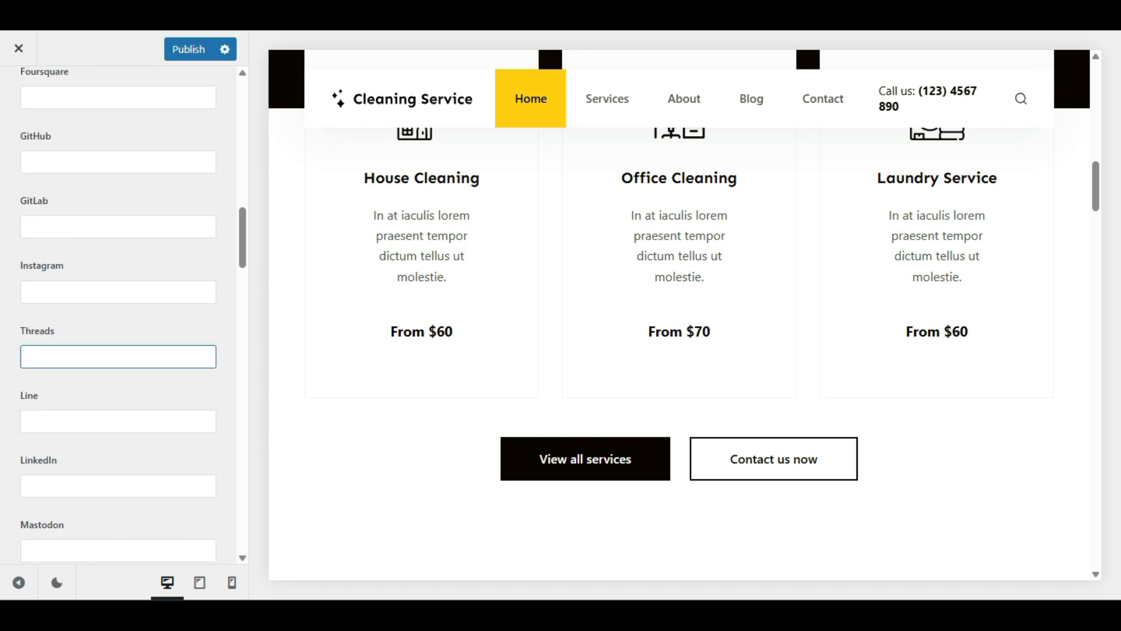
pyautogui.scroll(10, 62, 420)
pyautogui.scroll(5, 116, 422)
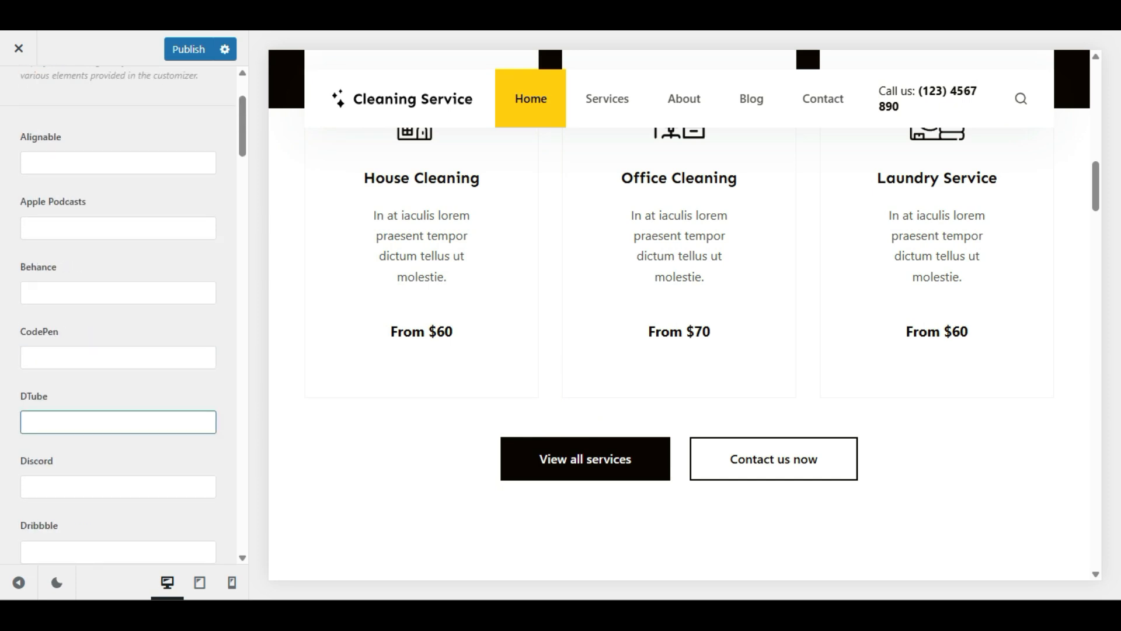
pyautogui.scroll(-9, 116, 380)
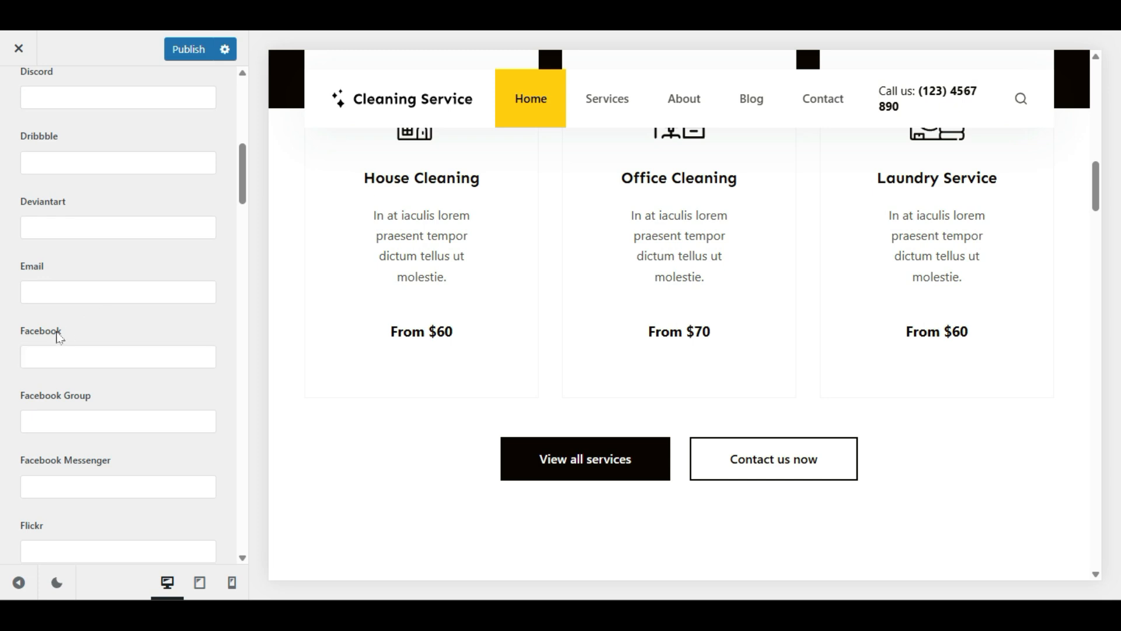
# Step: Click into the Facebook account field, then move on to the Visitor Engagement settings
pyautogui.click(114, 352)
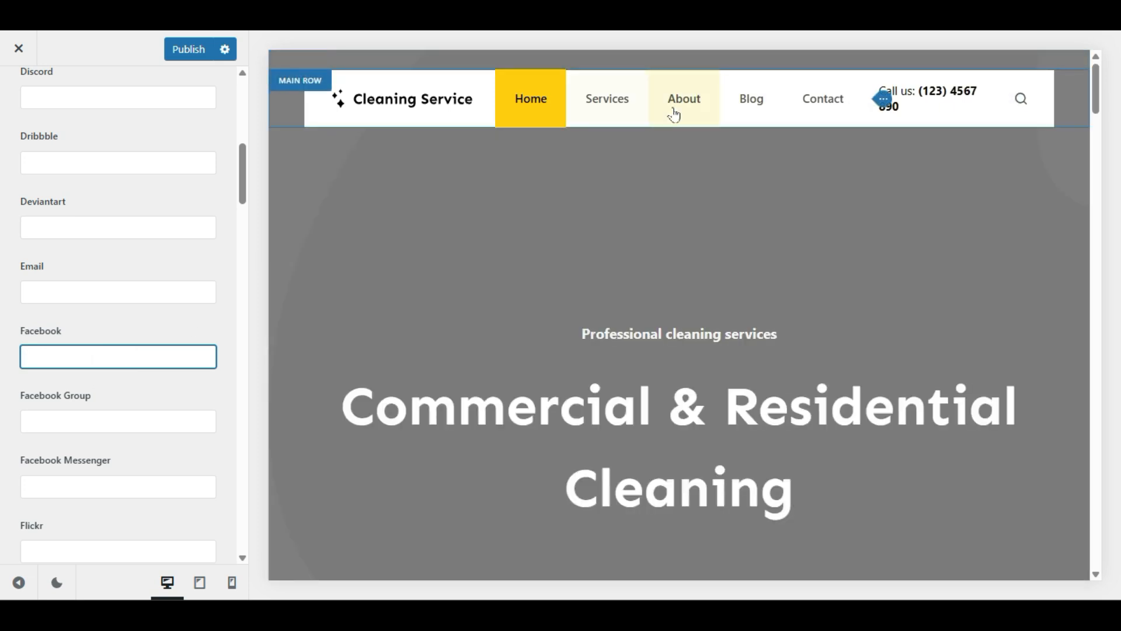
pyautogui.click(147, 379)
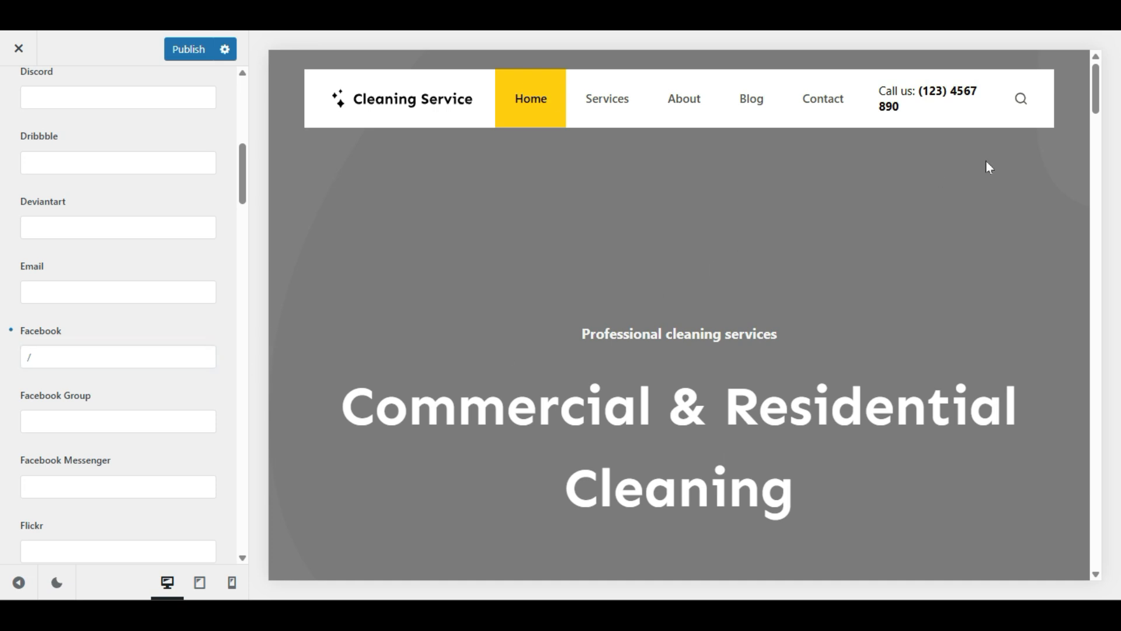
pyautogui.scroll(-10, 874, 144)
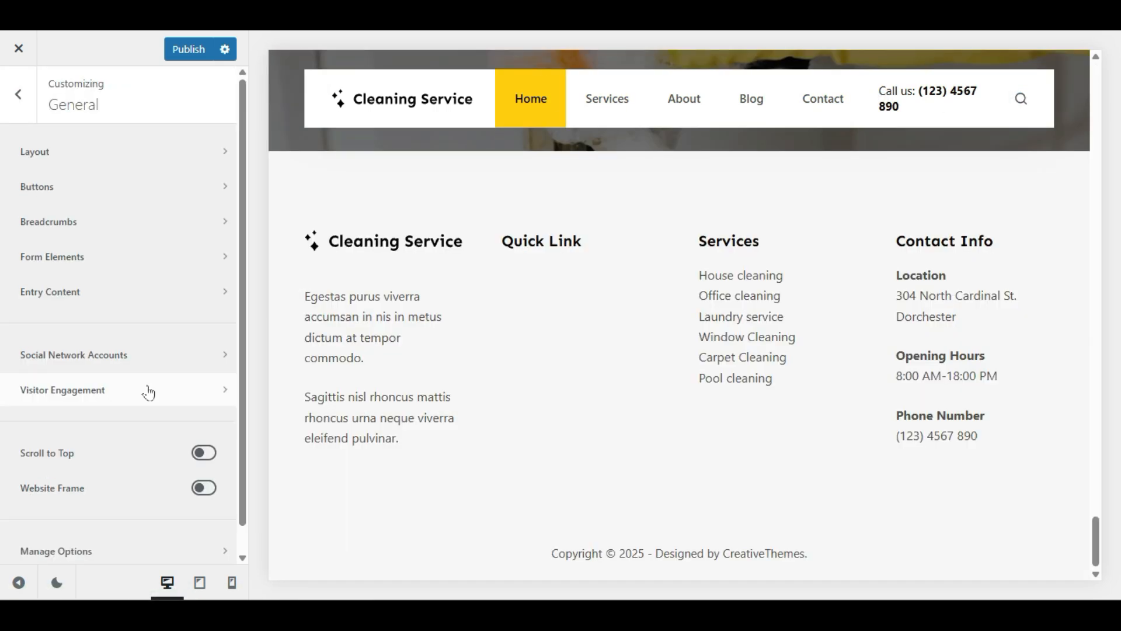
pyautogui.click(145, 390)
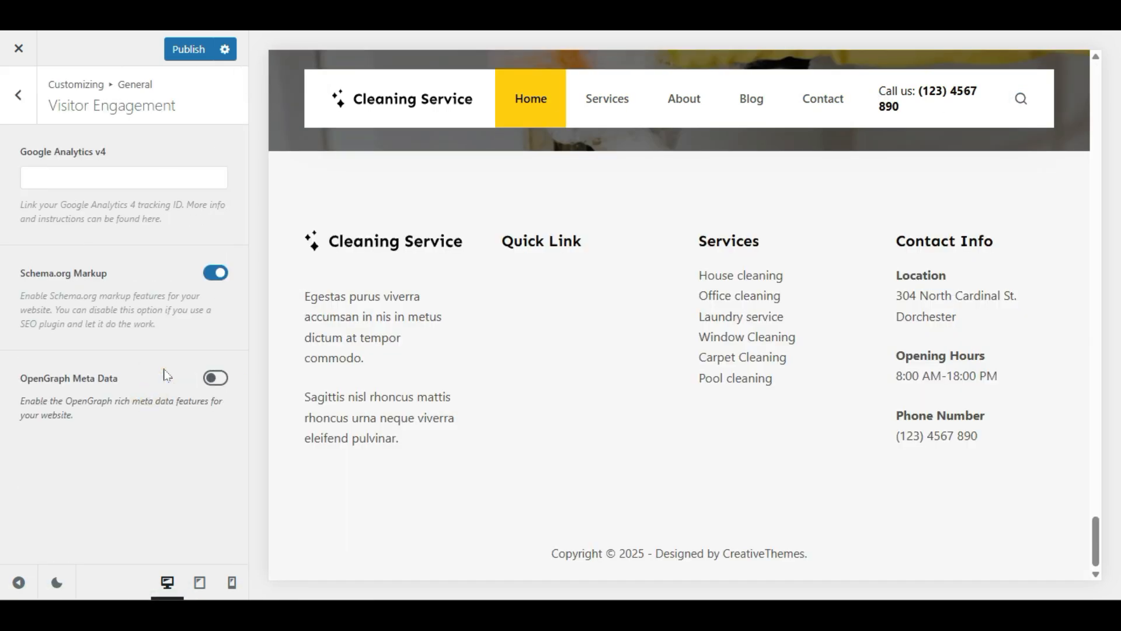
# Step: Switch OpenGraph Meta Data on, check its fields, turn it back off, and return to General
pyautogui.click(123, 177)
pyautogui.click(226, 383)
pyautogui.scroll(-1, 34, 401)
pyautogui.press('Tab')
pyautogui.press('Tab')
pyautogui.press('Tab')
pyautogui.press('Tab')
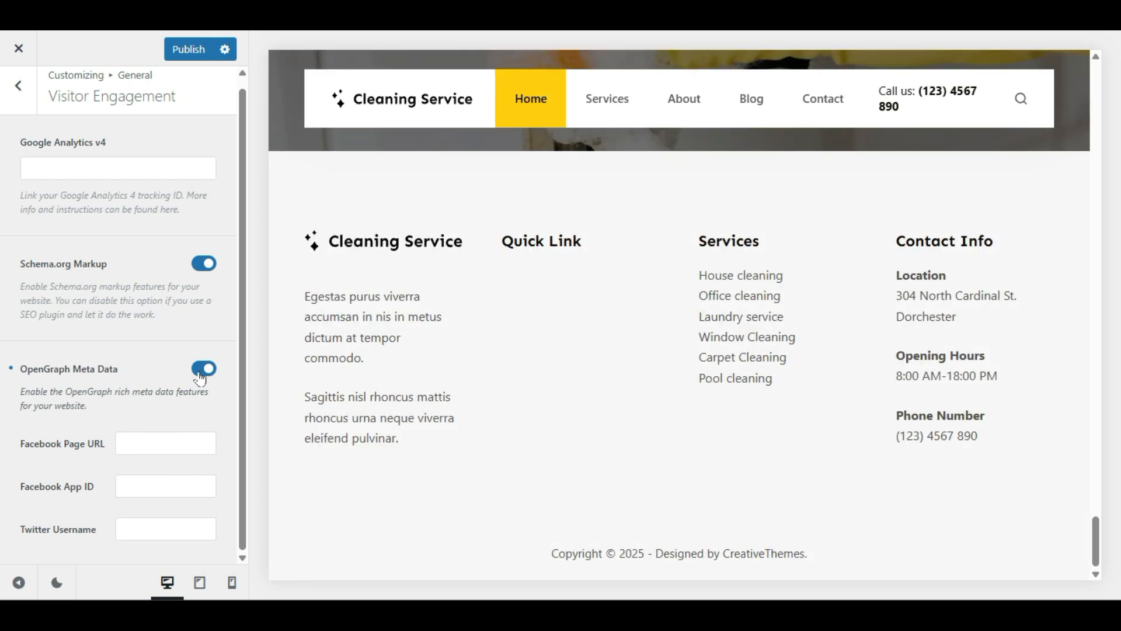
pyautogui.click(199, 380)
pyautogui.click(21, 104)
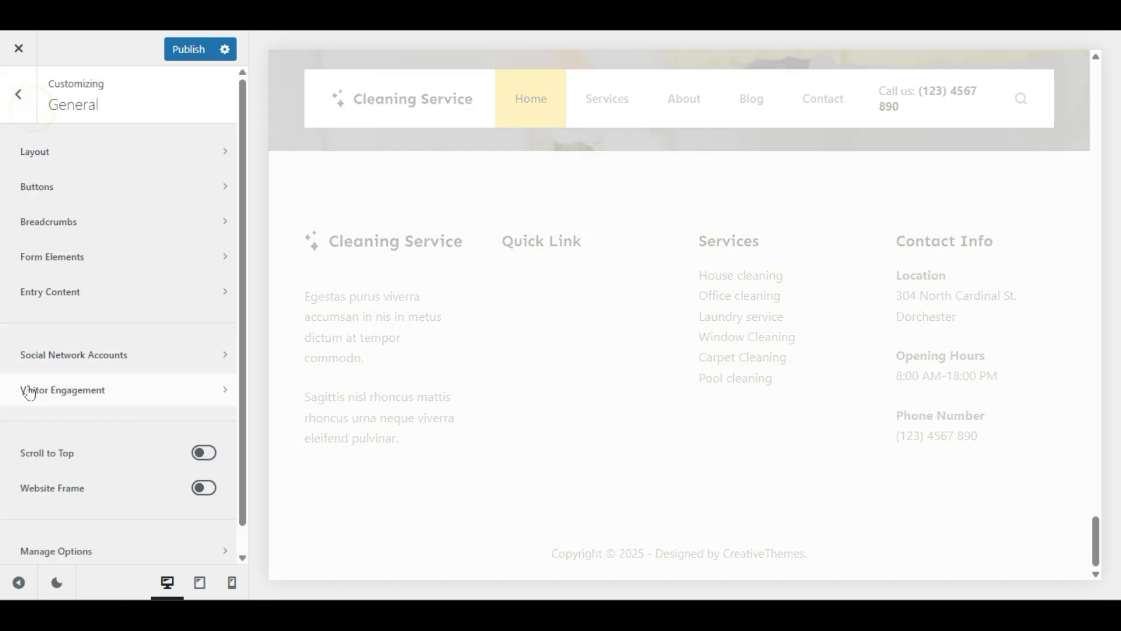
# Step: Enable Scroll to Top and test the go-to-top button twice in the preview
pyautogui.click(204, 454)
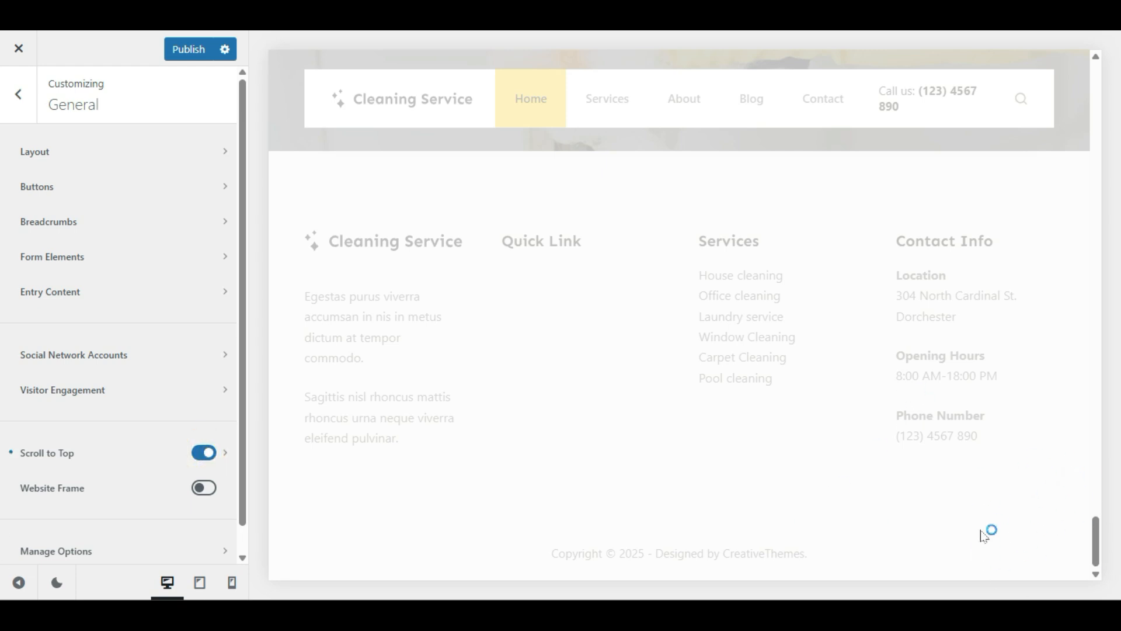
pyautogui.scroll(5, 1039, 538)
pyautogui.scroll(-15, 1023, 405)
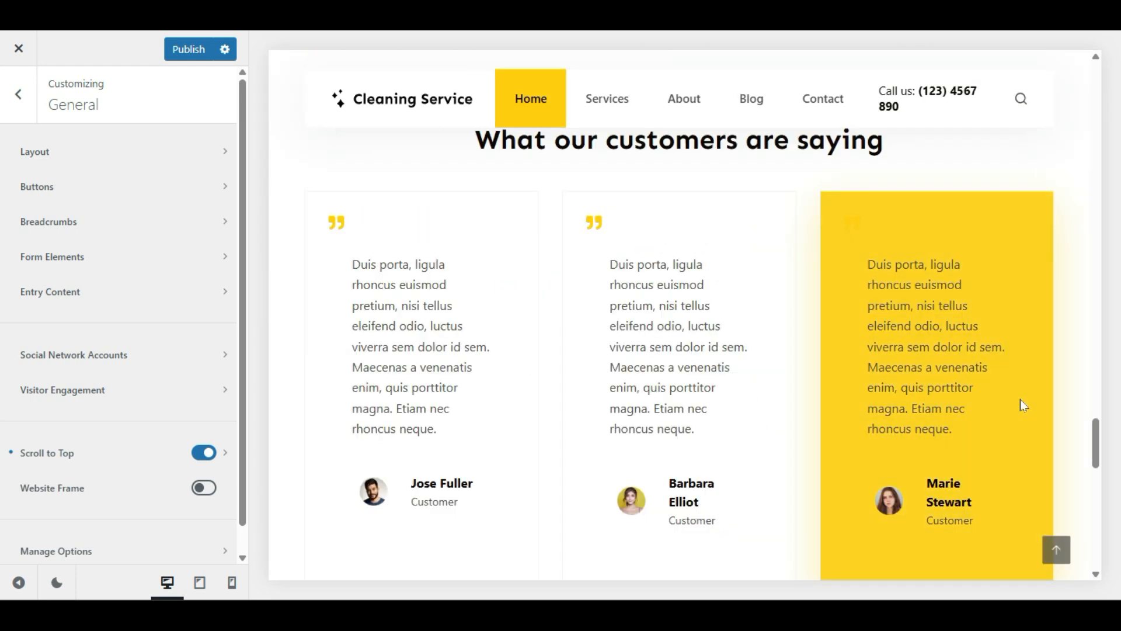
pyautogui.scroll(-10, 1023, 405)
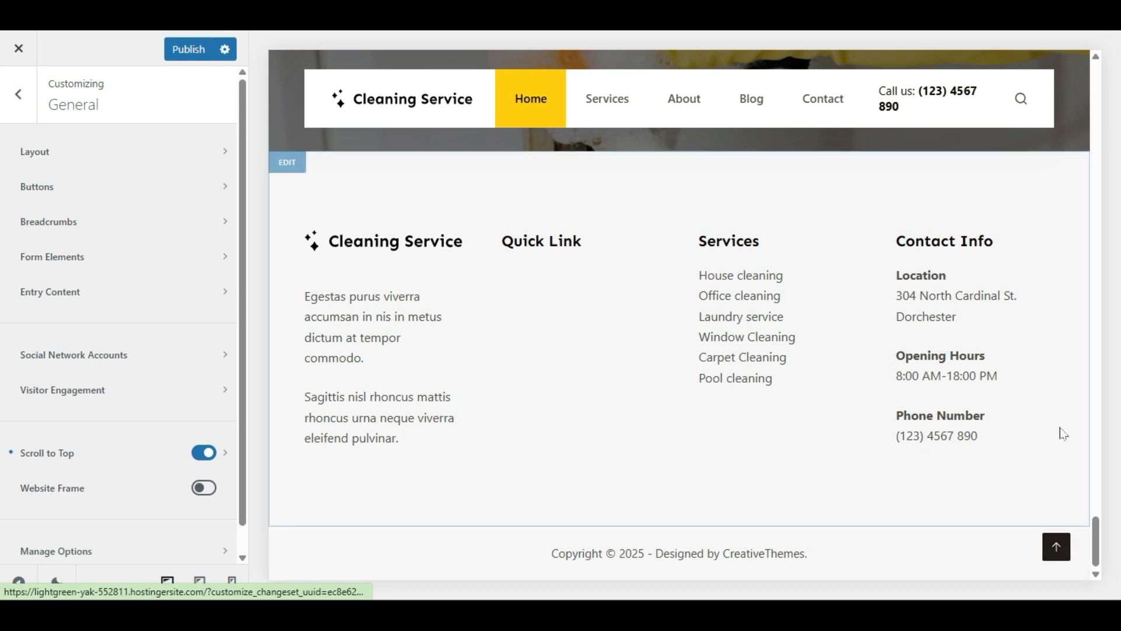
pyautogui.click(1056, 547)
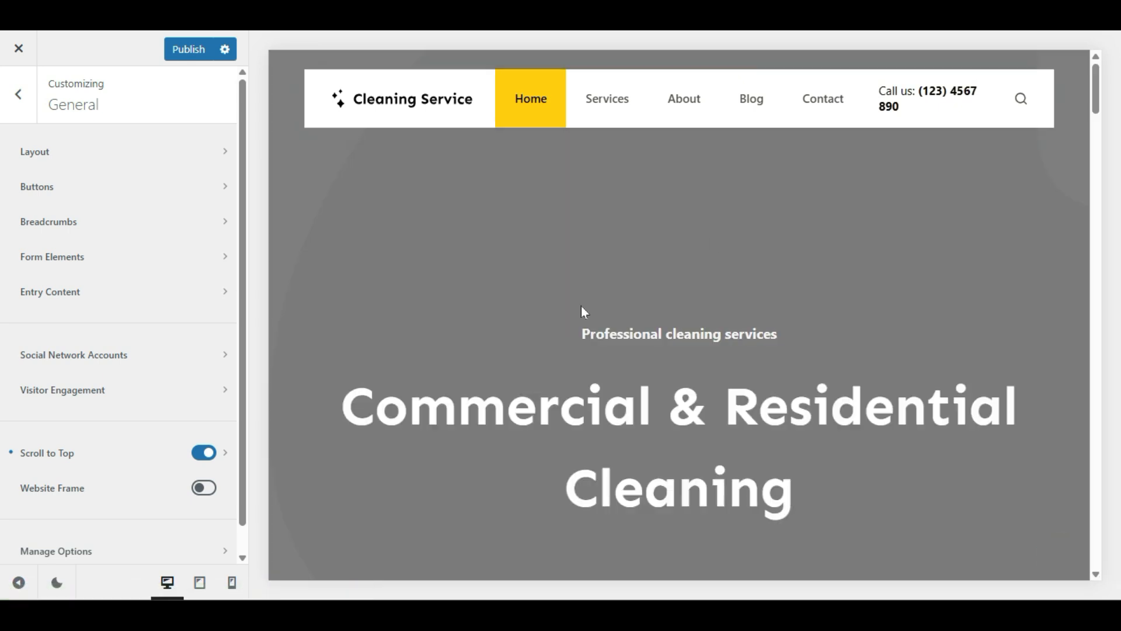
pyautogui.scroll(-8, 940, 370)
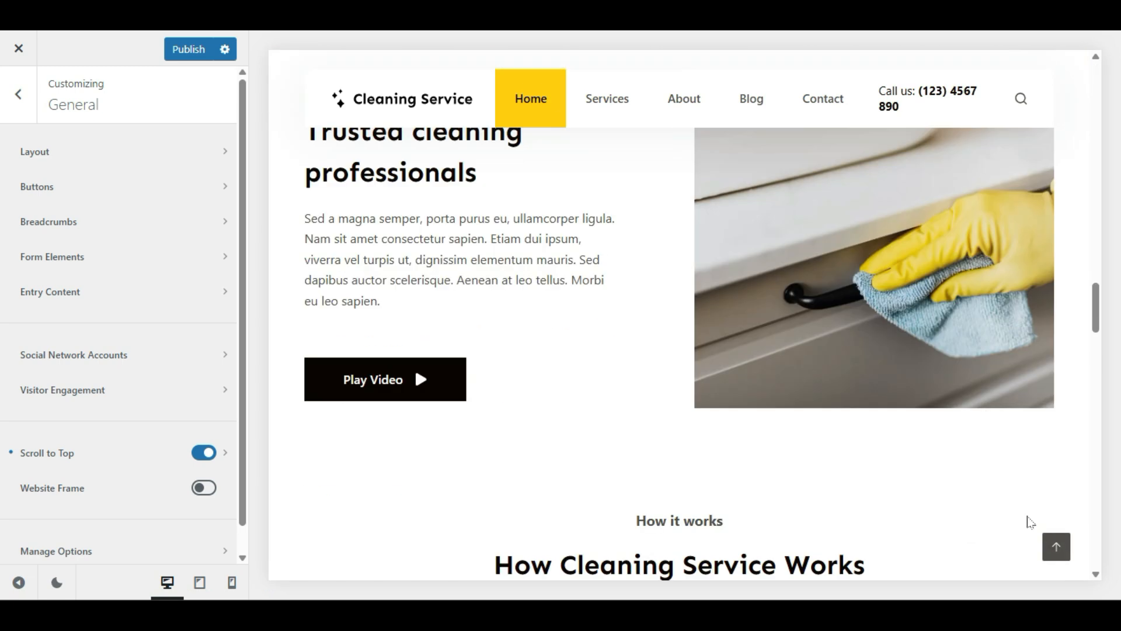
pyautogui.click(1051, 540)
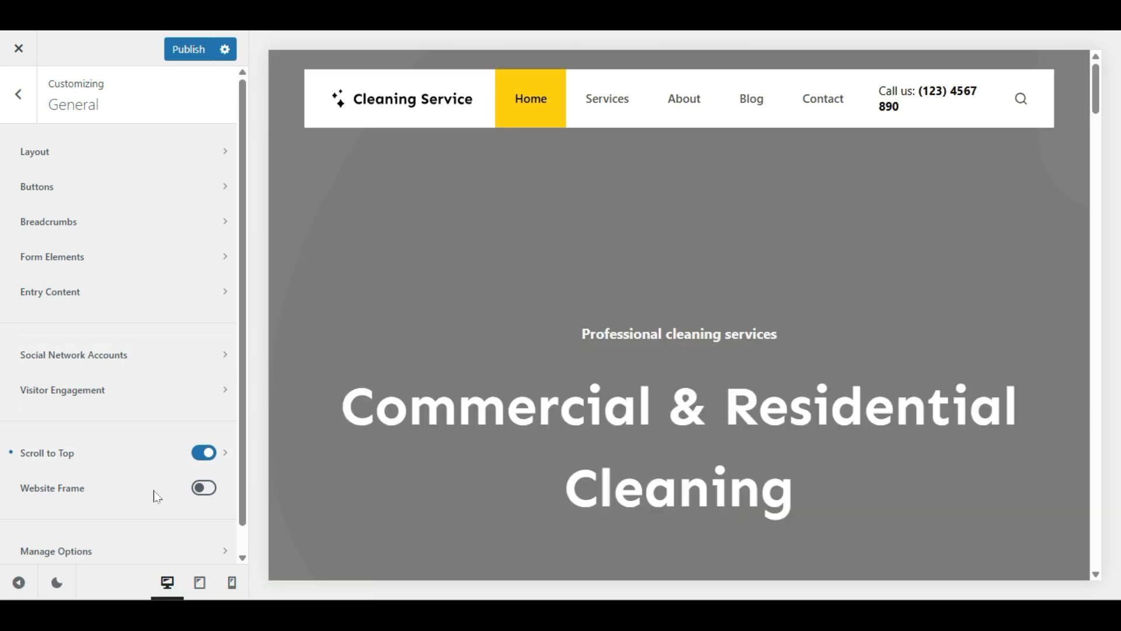
# Step: Turn on the Website Frame and hide the Customizer controls for a full-width preview
pyautogui.click(204, 495)
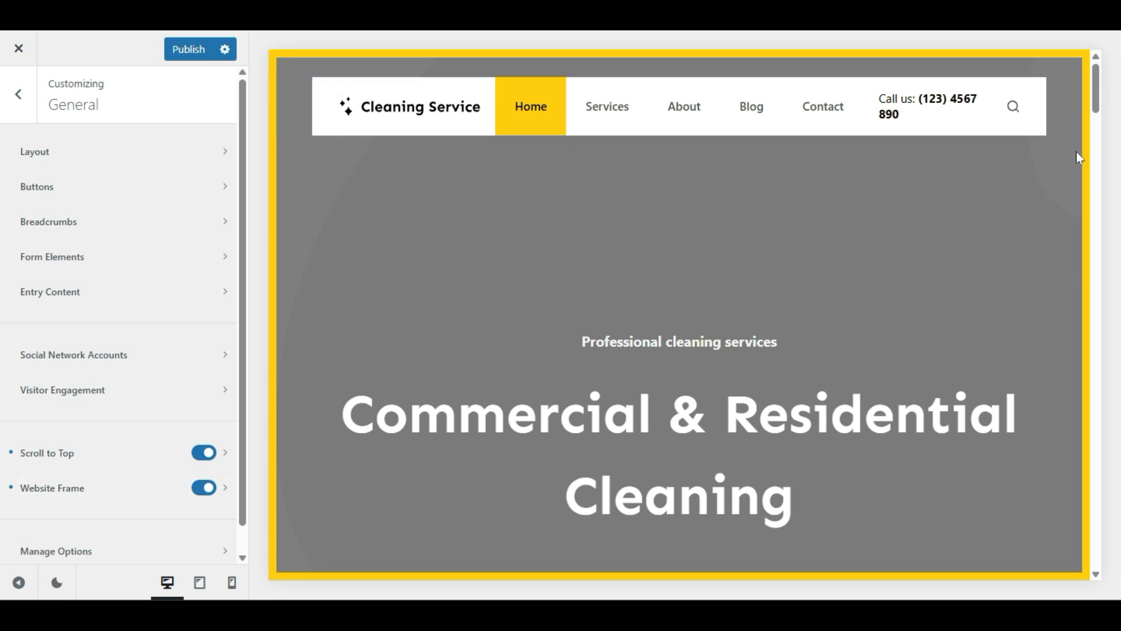
pyautogui.click(19, 582)
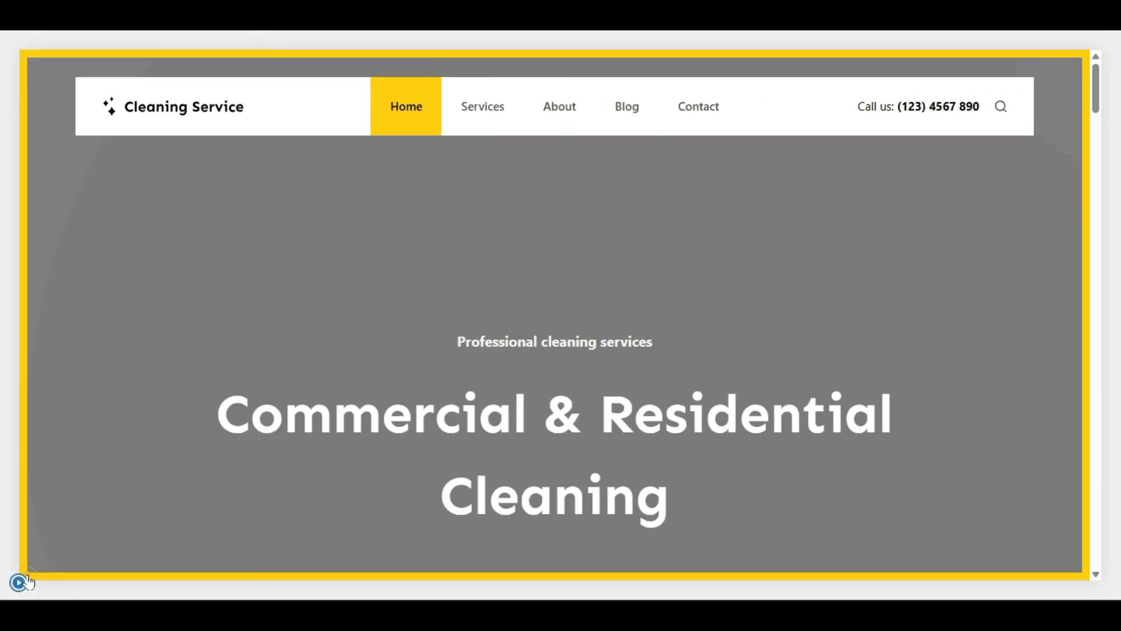
pyautogui.scroll(-5, 226, 303)
# Step: Scroll the preview down to the footer and expand the Customizer's General panel again
pyautogui.scroll(-5, 226, 303)
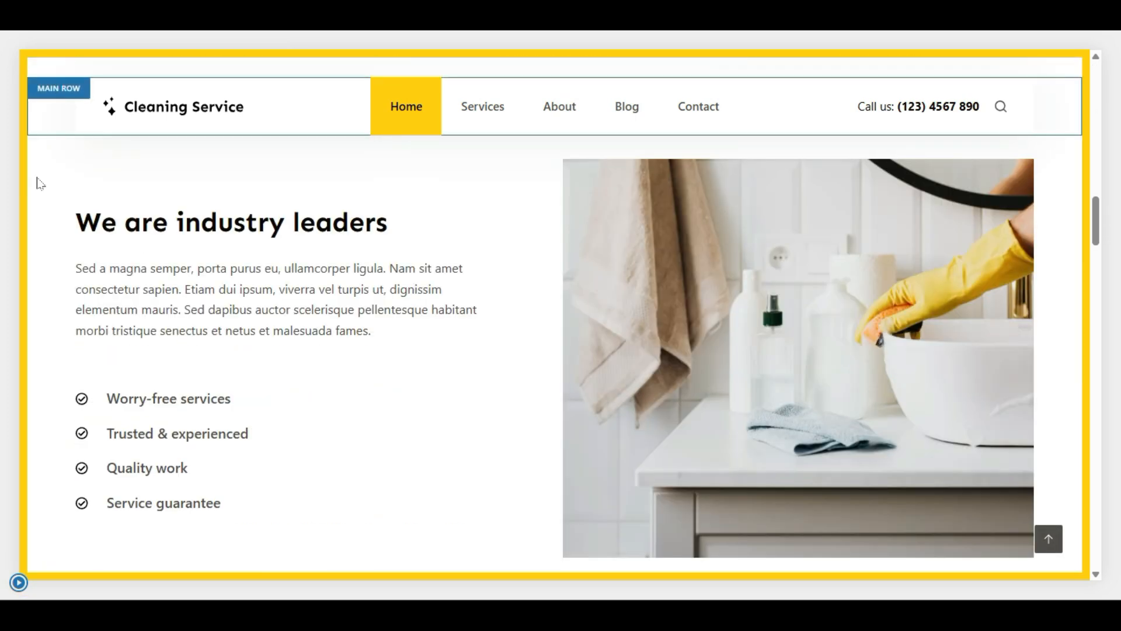
pyautogui.scroll(-15, 74, 420)
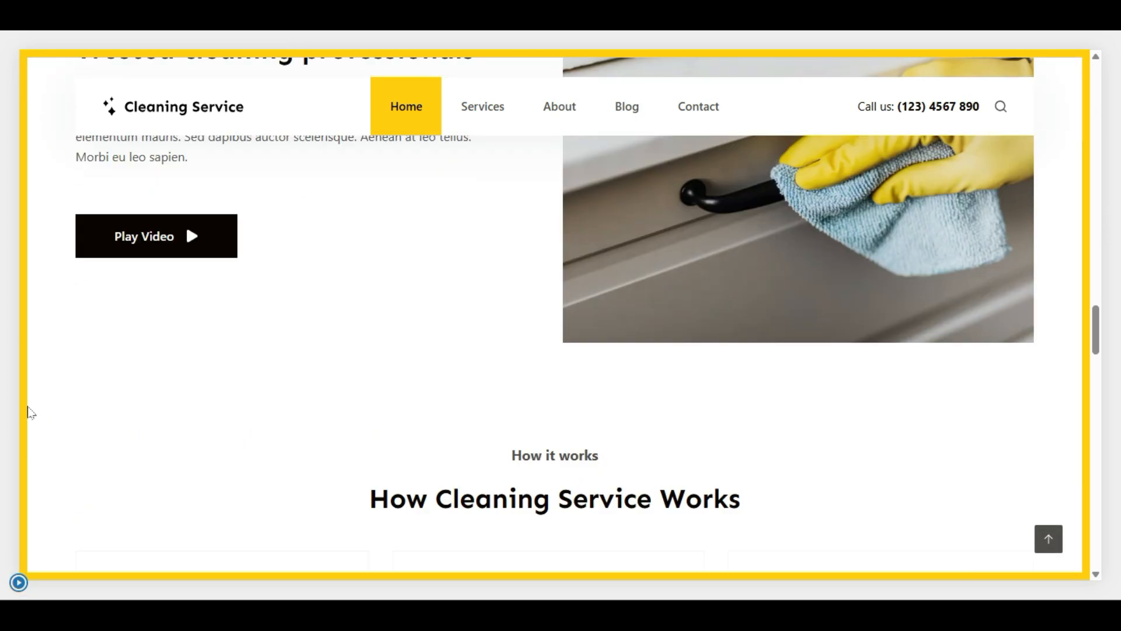
pyautogui.scroll(-5, 29, 411)
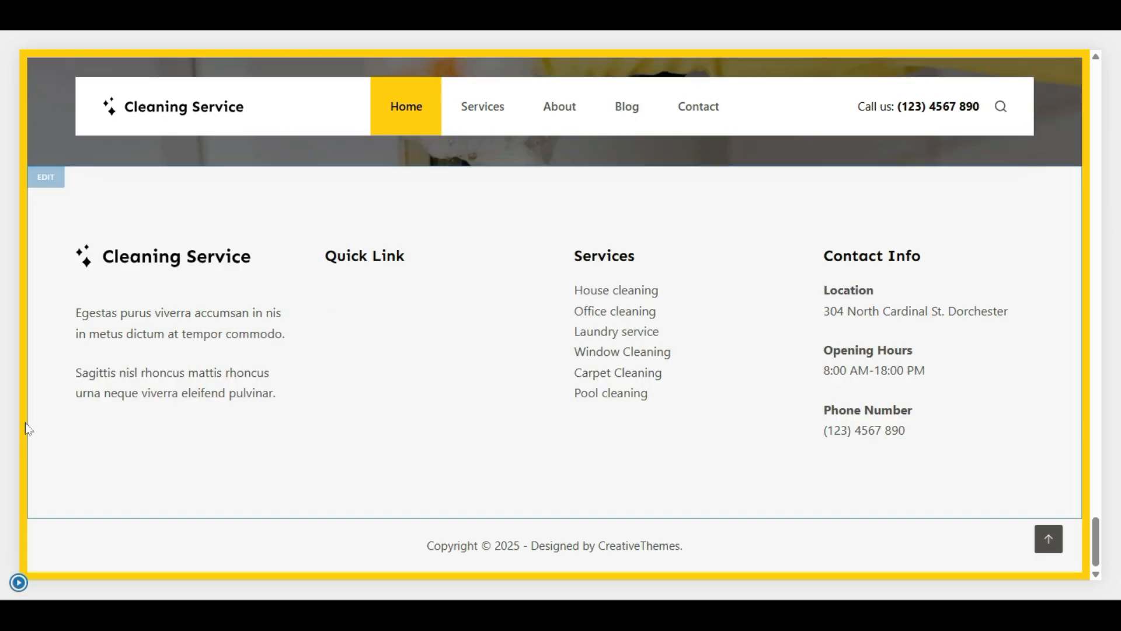
pyautogui.click(21, 584)
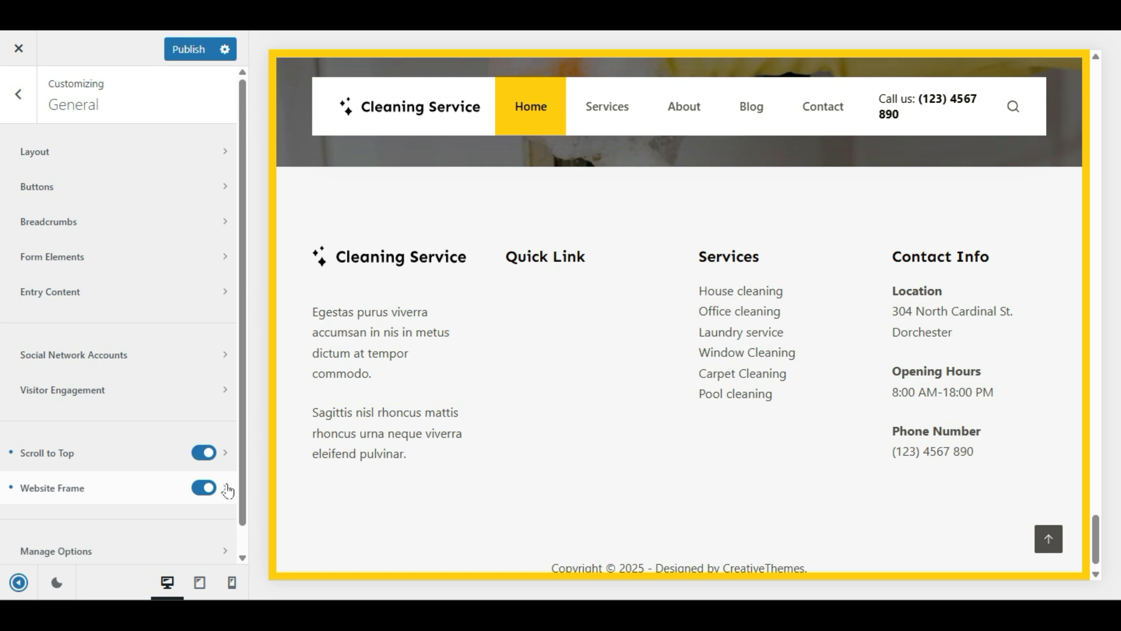
# Step: Set the Website Frame colour to palette Color 2 (orange), publish, and return to General
pyautogui.click(228, 491)
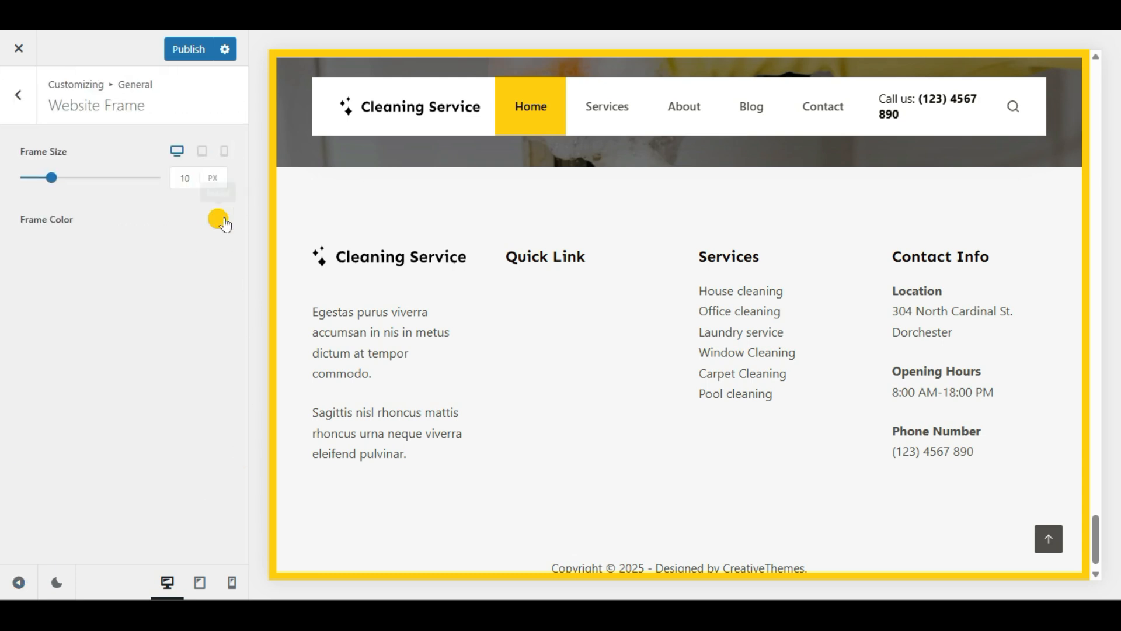
pyautogui.click(225, 224)
pyautogui.moveTo(181, 317); pyautogui.dragTo(25, 349)
pyautogui.click(29, 393)
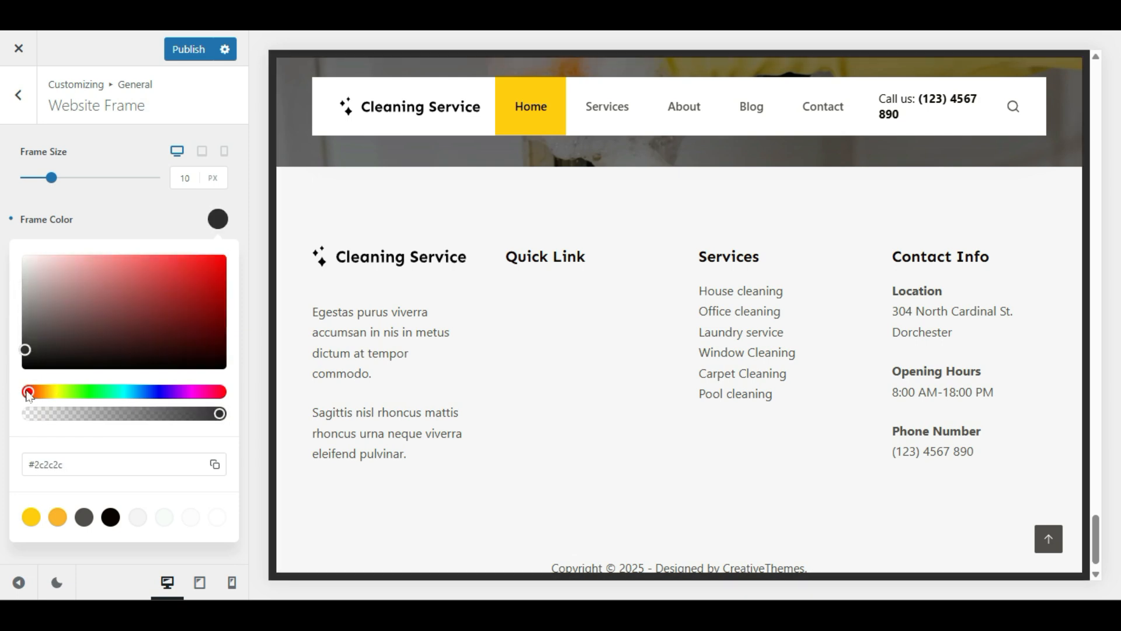
pyautogui.moveTo(236, 278); pyautogui.dragTo(217, 269)
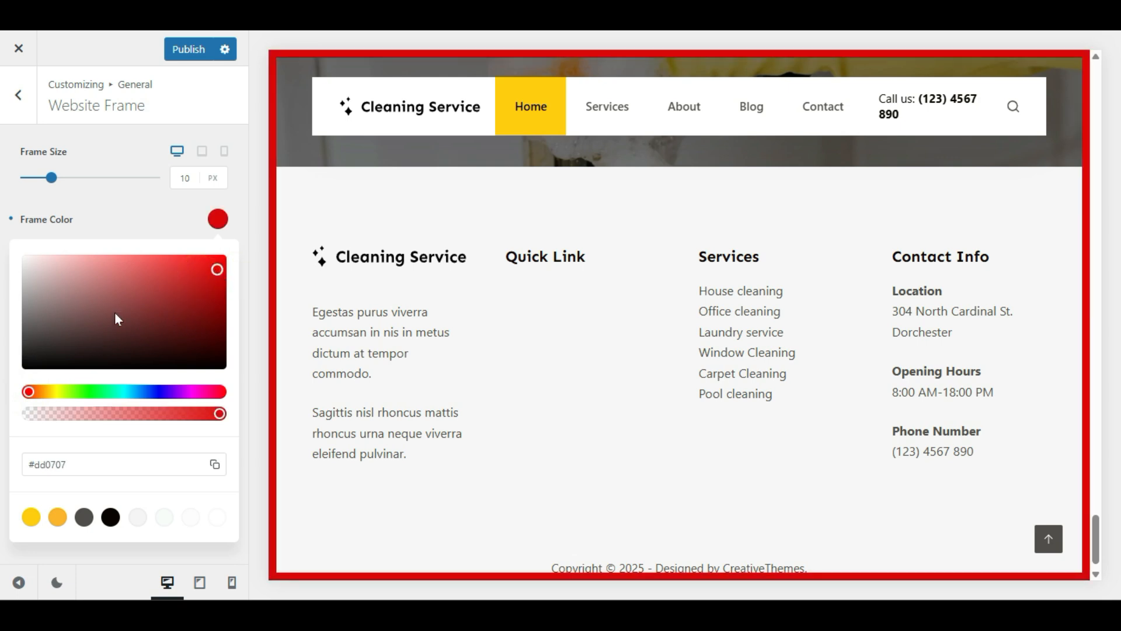
pyautogui.click(58, 517)
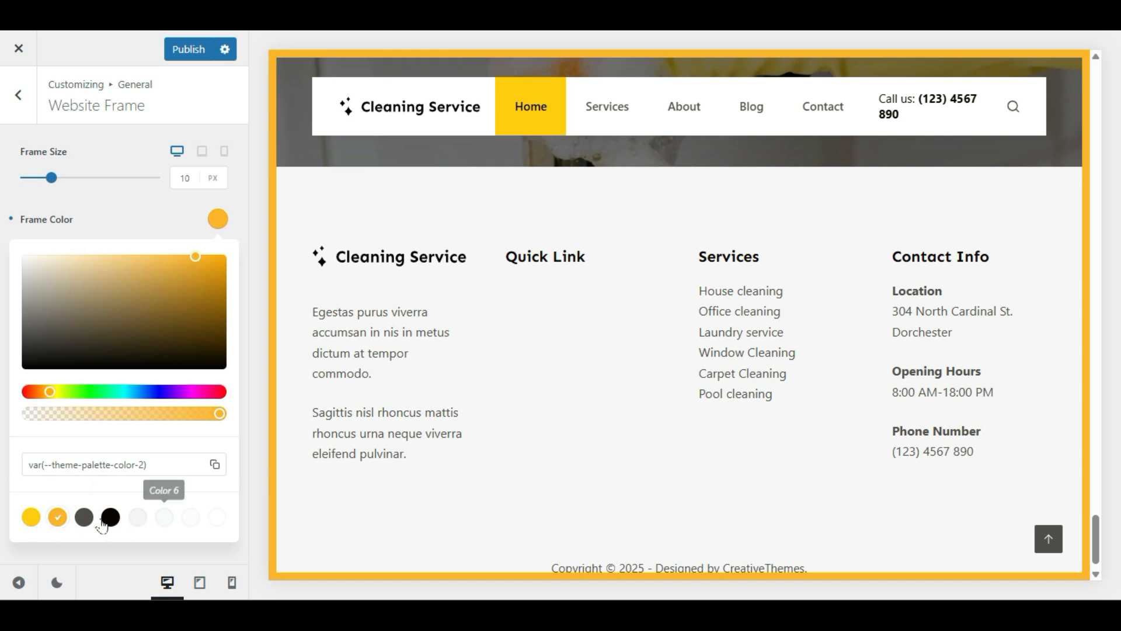
pyautogui.click(130, 211)
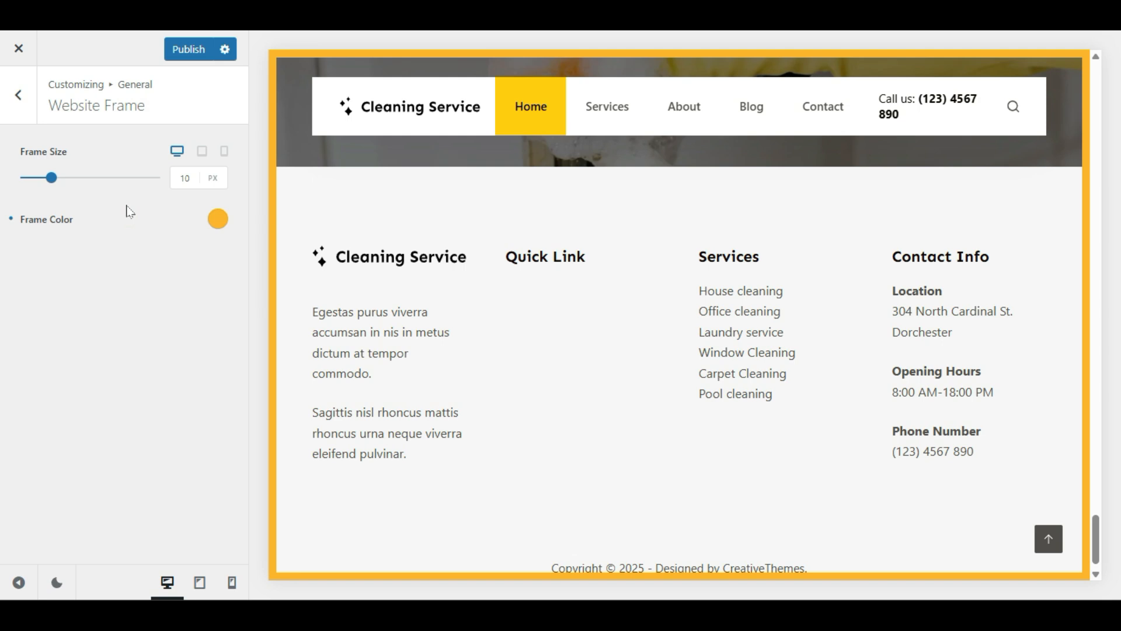
pyautogui.click(187, 50)
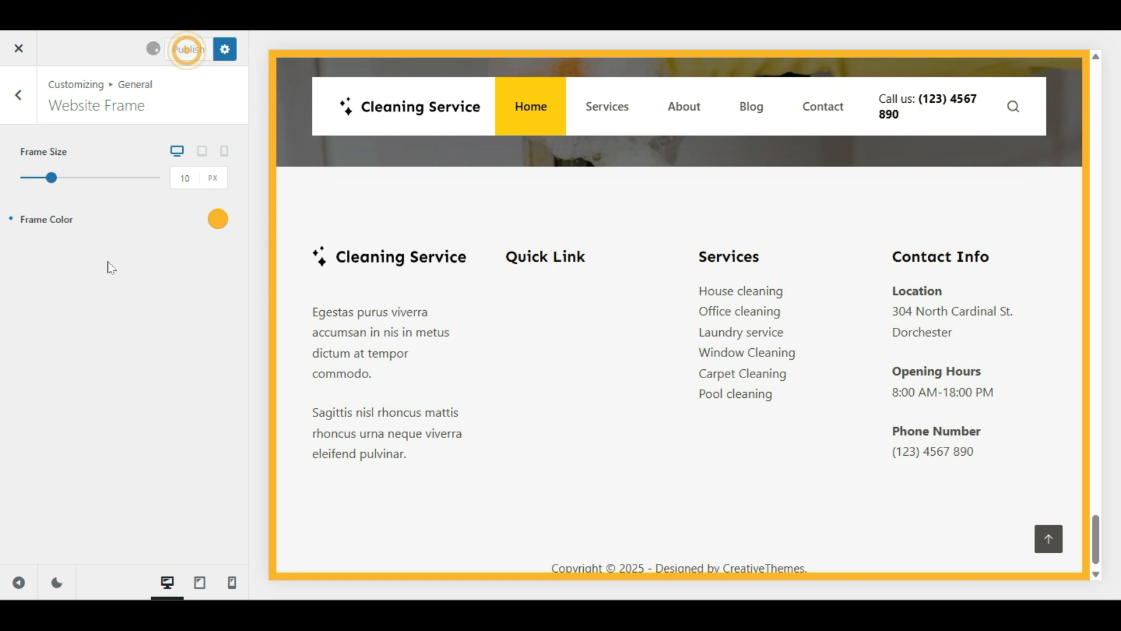
pyautogui.click(18, 95)
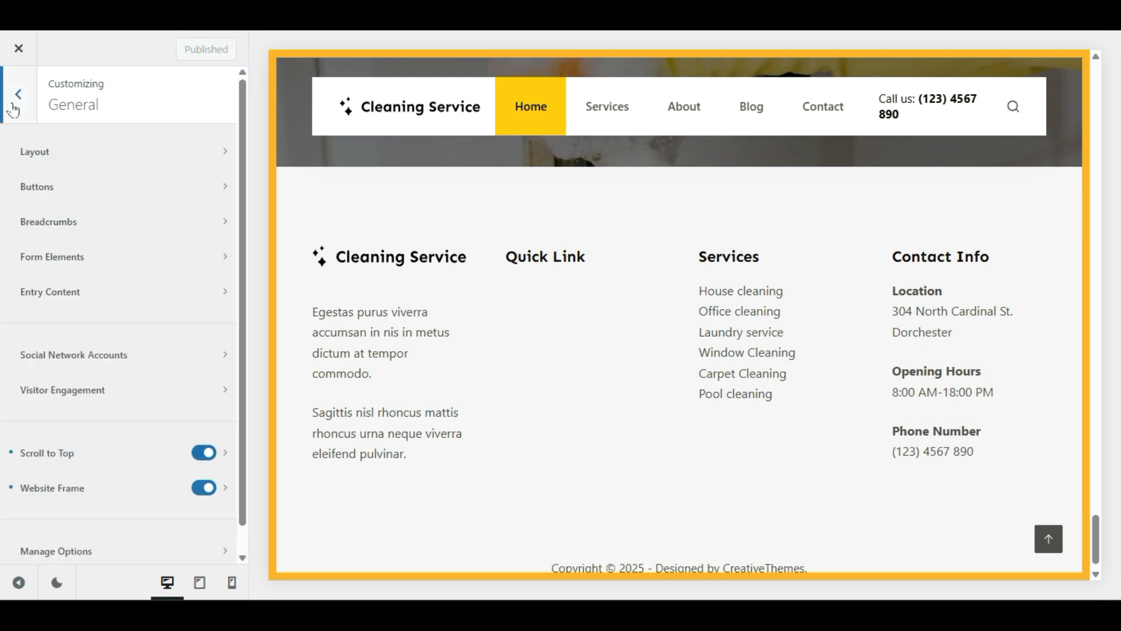
# Step: Look over the Manage Options export, import and reset text, then back out to the main list
pyautogui.scroll(-1, 123, 476)
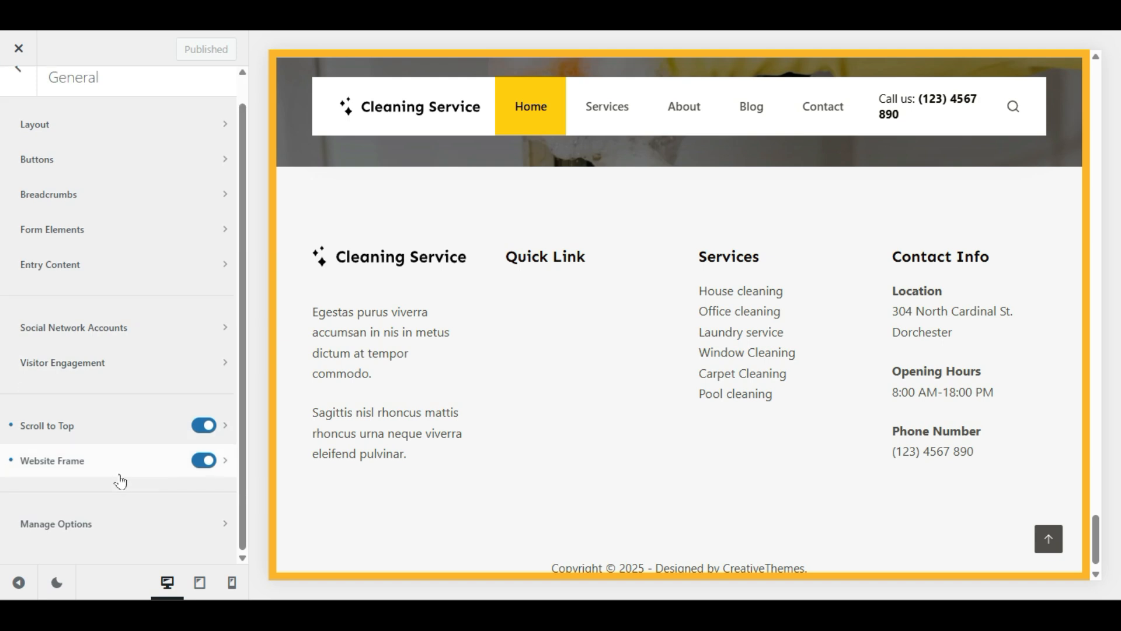
pyautogui.click(105, 528)
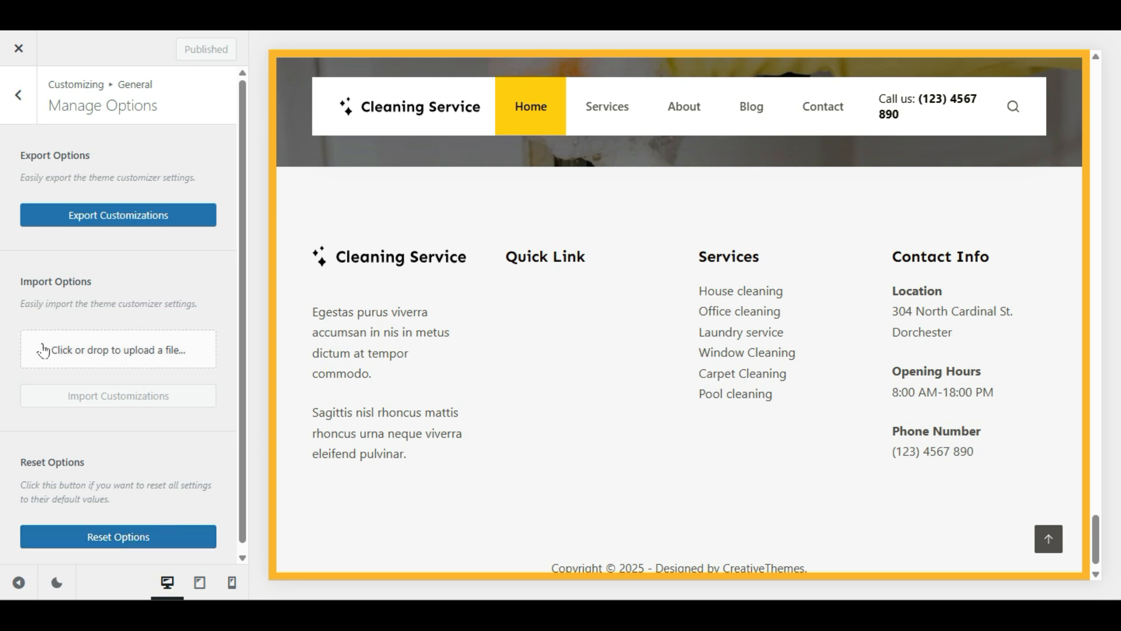
pyautogui.scroll(-1, 26, 403)
pyautogui.moveTo(15, 472); pyautogui.dragTo(139, 492)
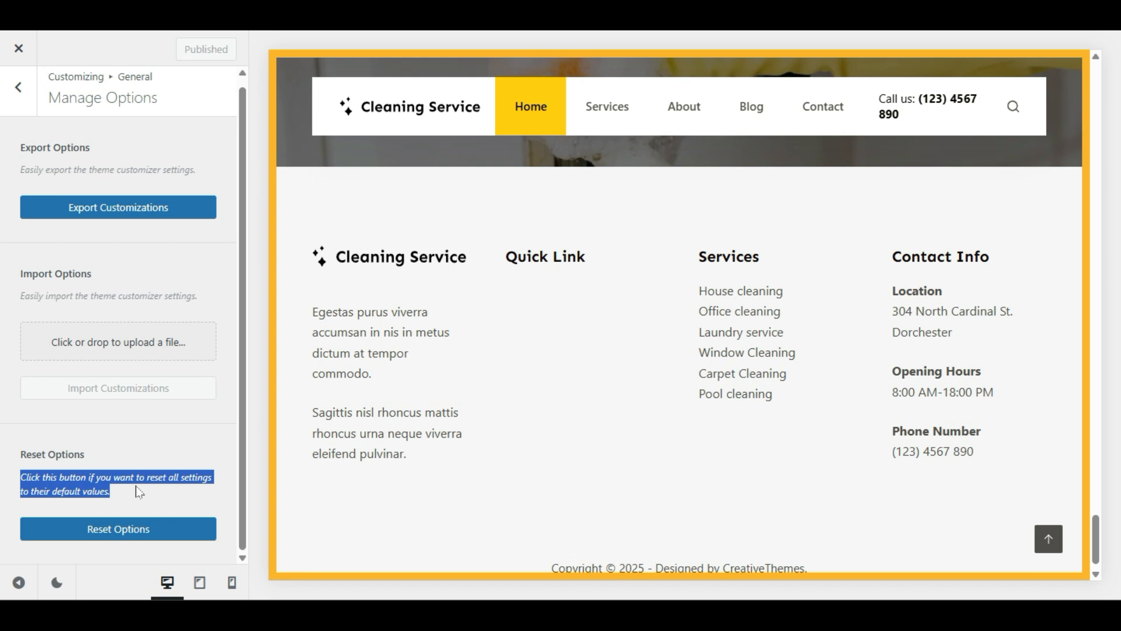
pyautogui.click(102, 484)
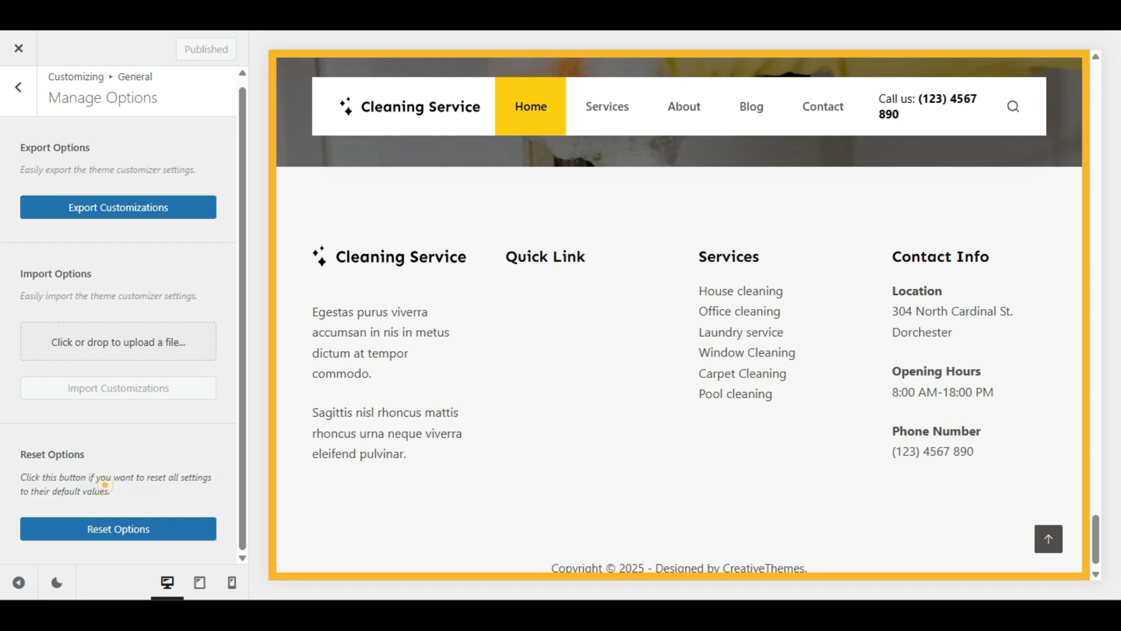
pyautogui.scroll(20, 466, 233)
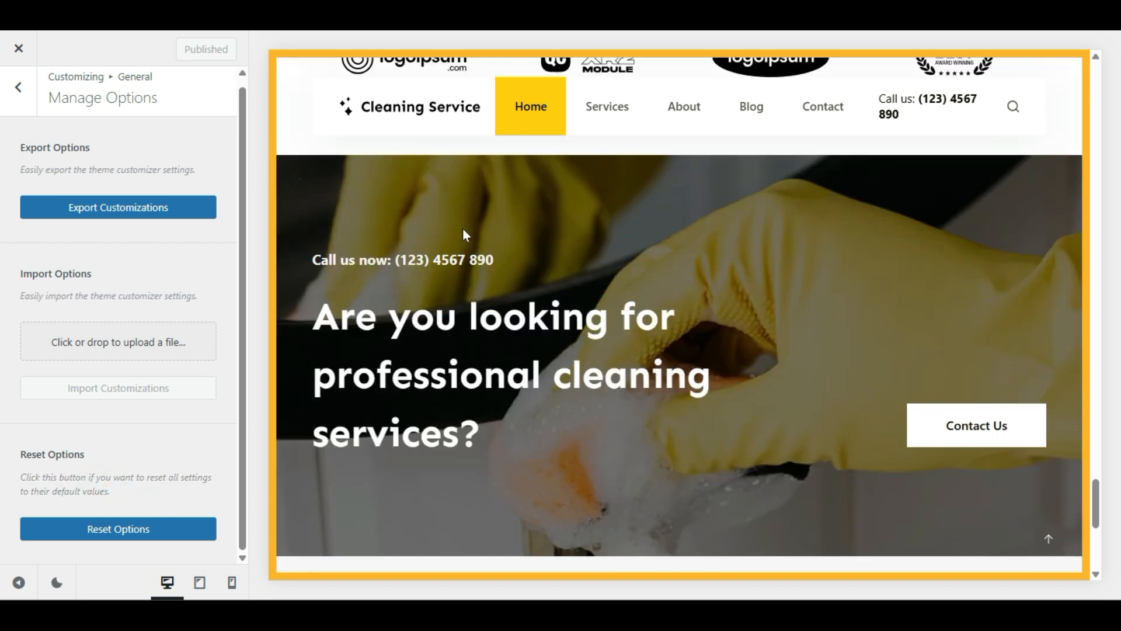
pyautogui.scroll(5, 465, 233)
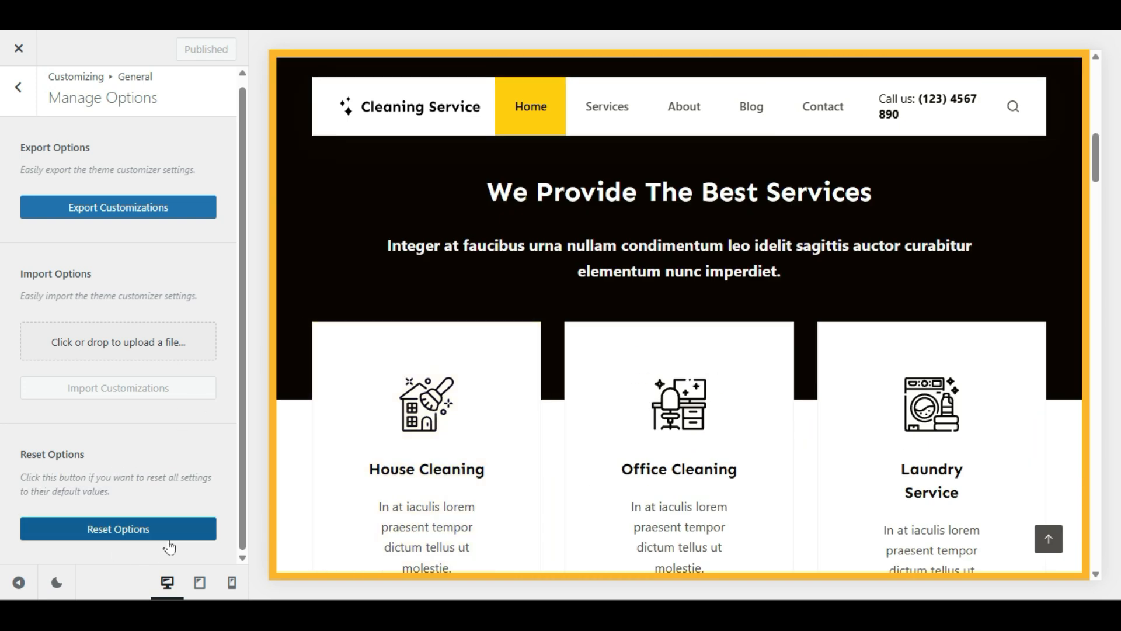
pyautogui.click(18, 87)
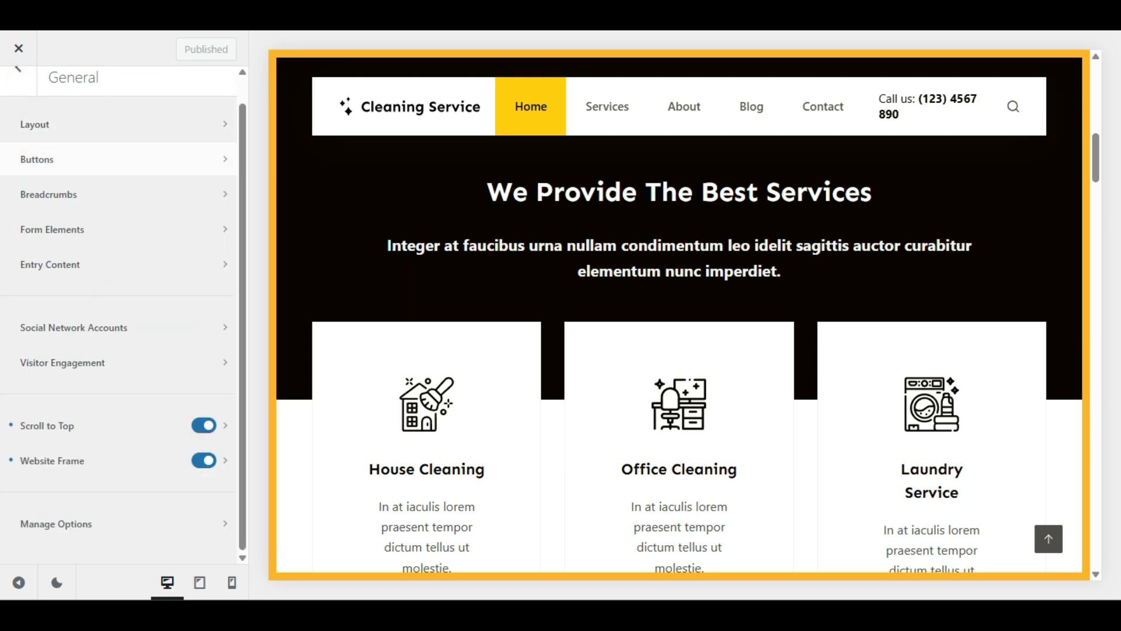
pyautogui.click(19, 92)
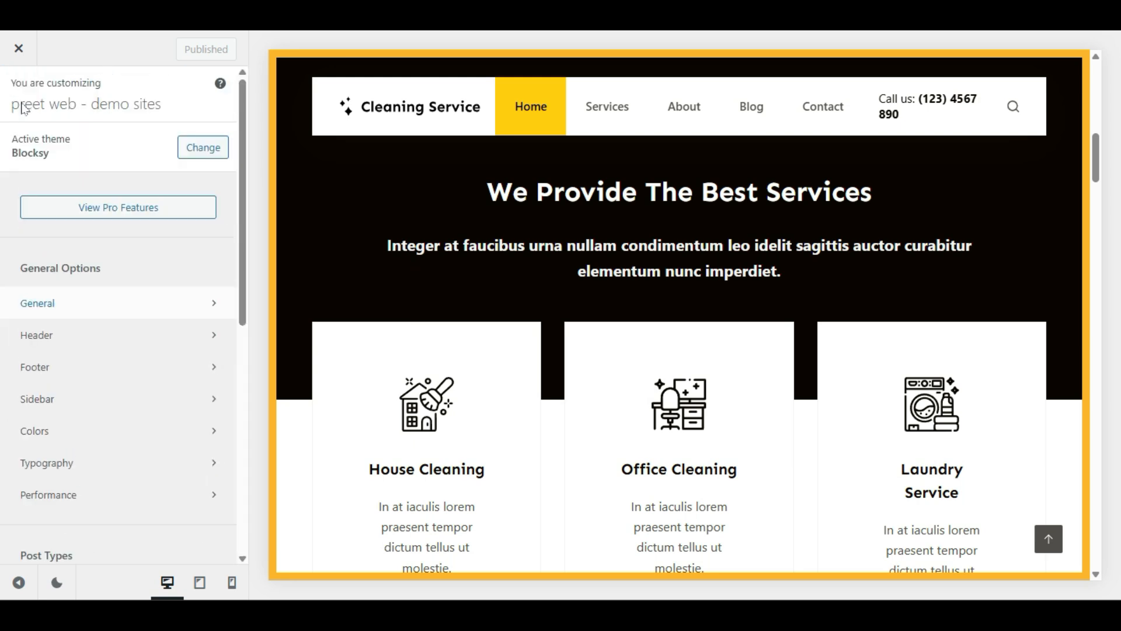
# Step: Open the Header builder and drag the Socials element into the right end of the Top Row
pyautogui.click(100, 337)
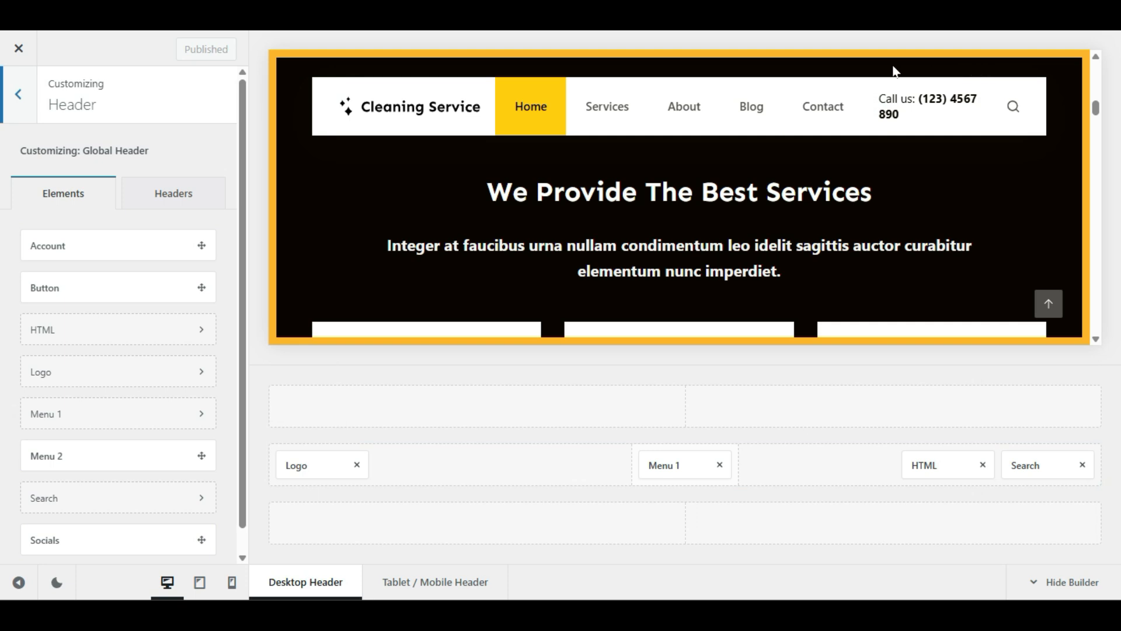
pyautogui.scroll(-1, 8, 358)
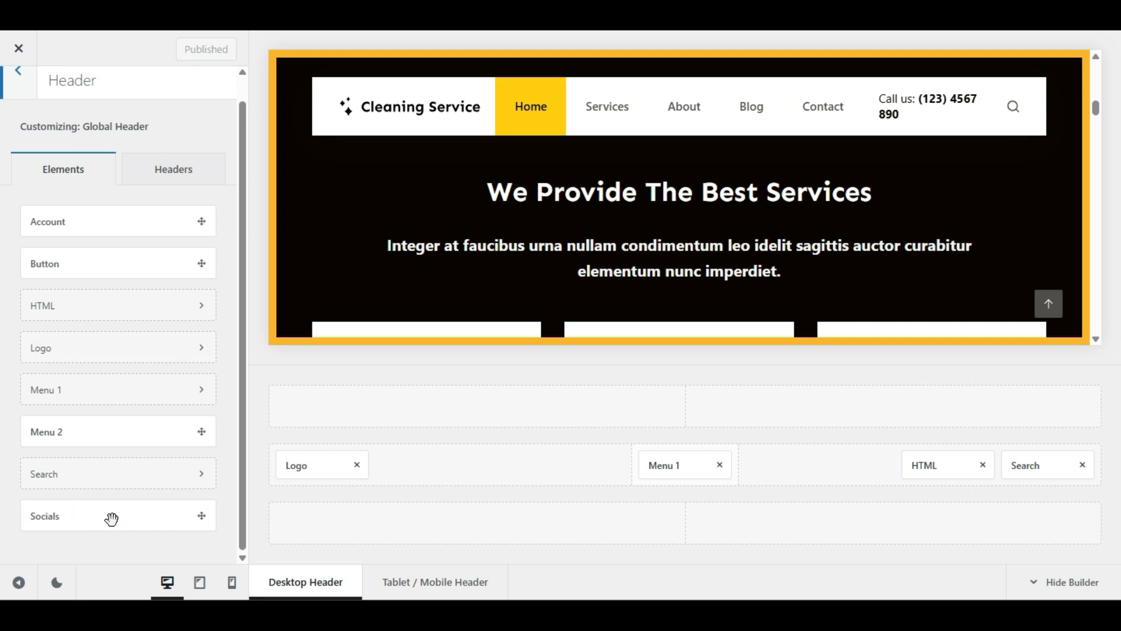
pyautogui.click(93, 519)
pyautogui.moveTo(209, 528); pyautogui.dragTo(1062, 405)
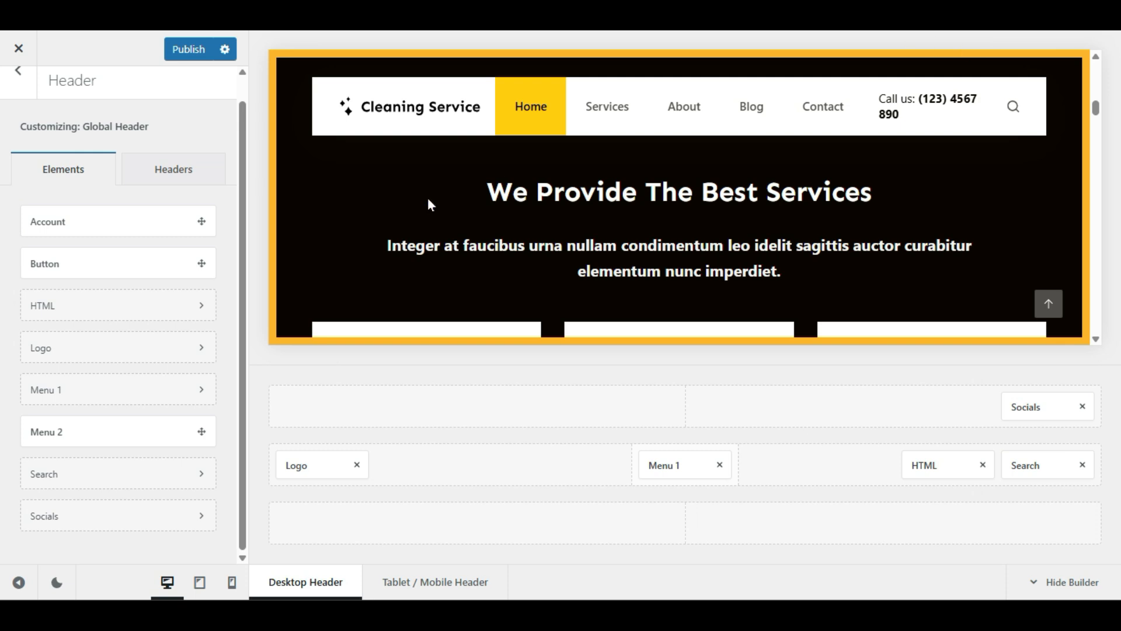
pyautogui.click(19, 583)
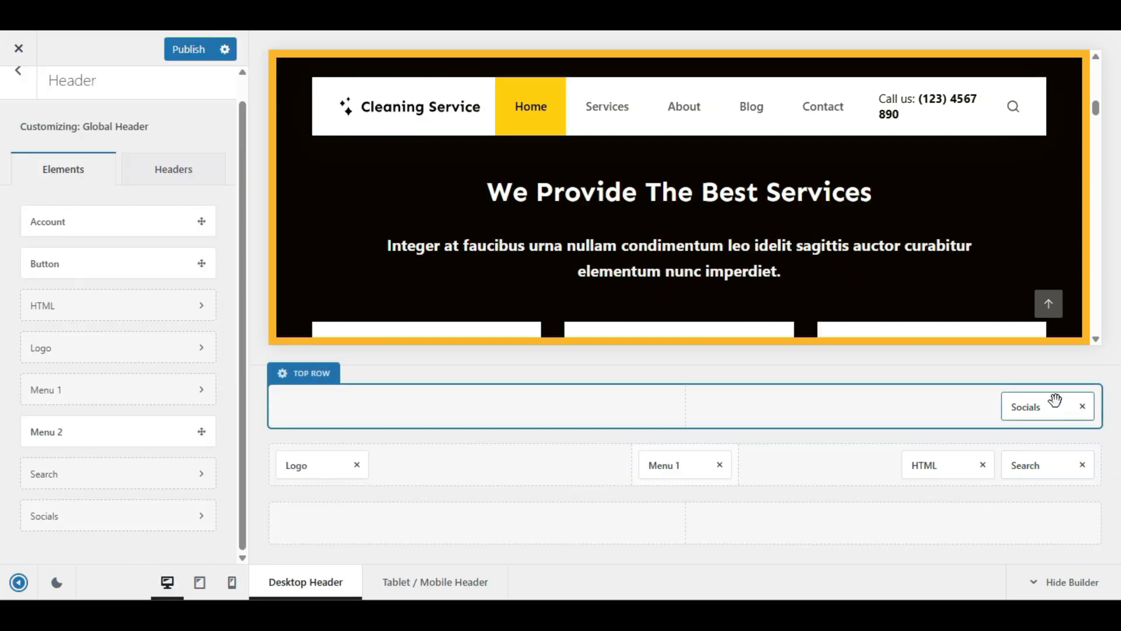
# Step: Add Telegram to the header Socials networks after Medium, publish, and return to the main panel
pyautogui.click(1040, 405)
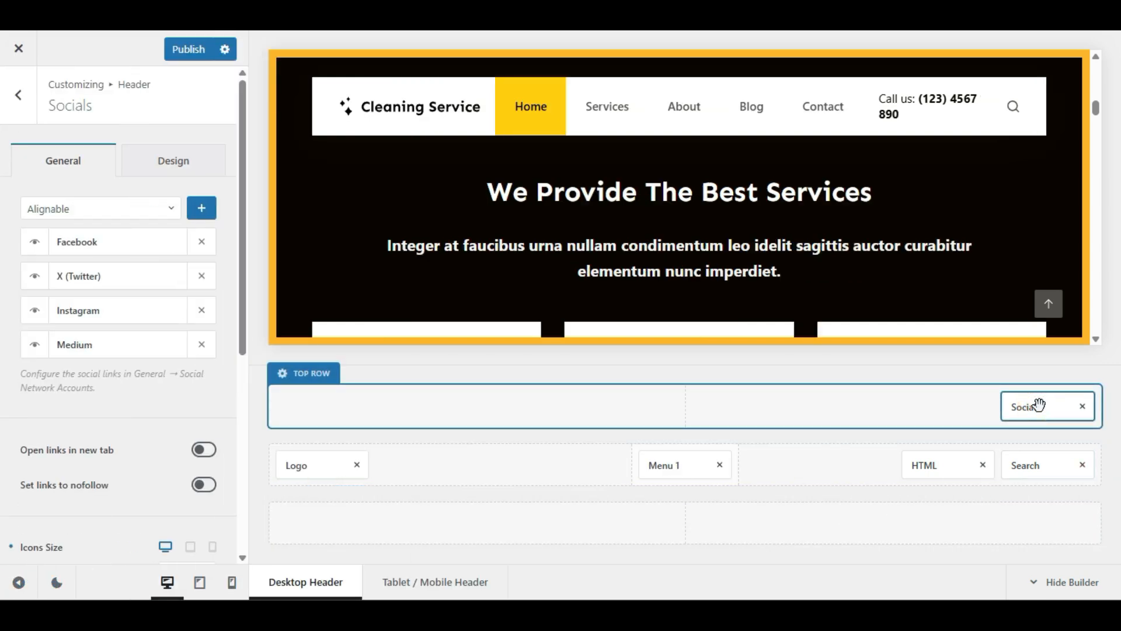
pyautogui.click(1043, 406)
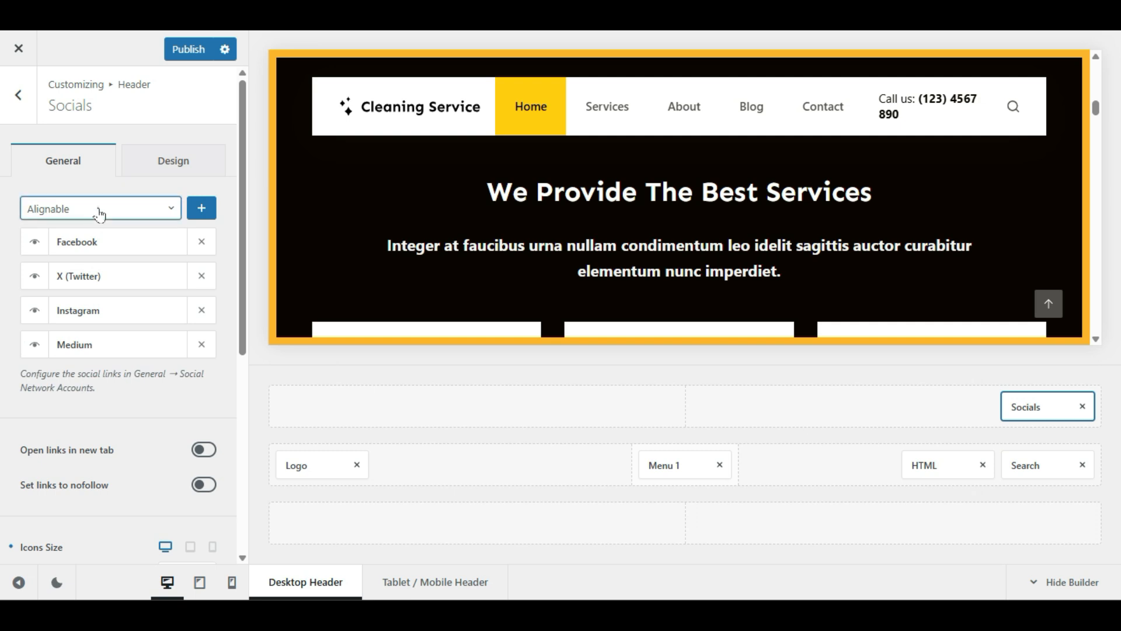
pyautogui.click(98, 209)
pyautogui.scroll(-10, 80, 315)
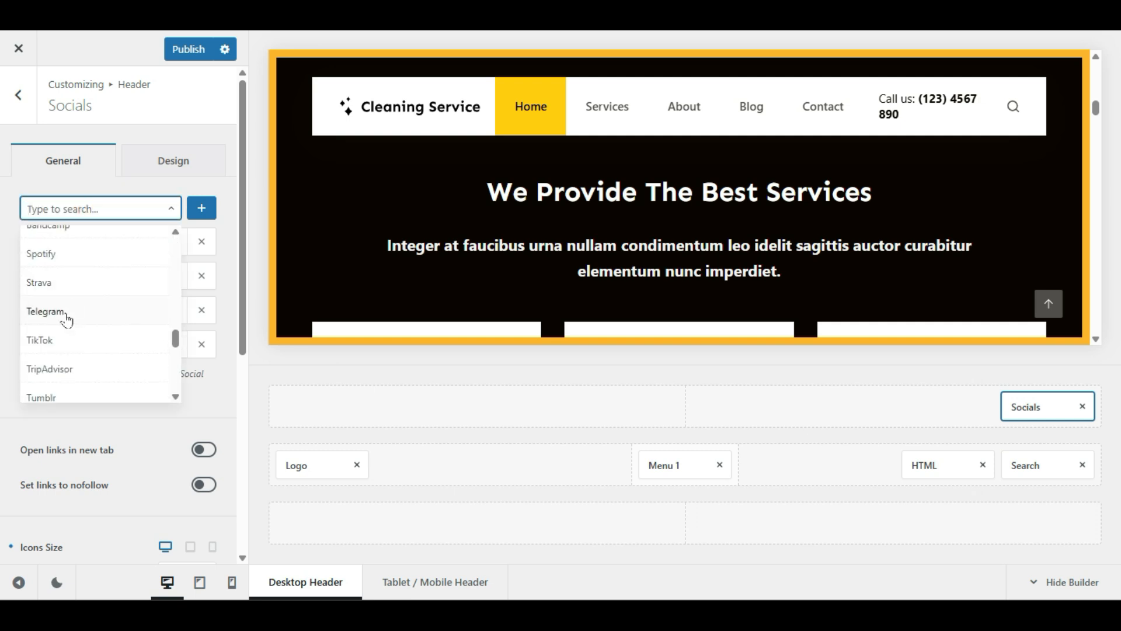
pyautogui.click(74, 317)
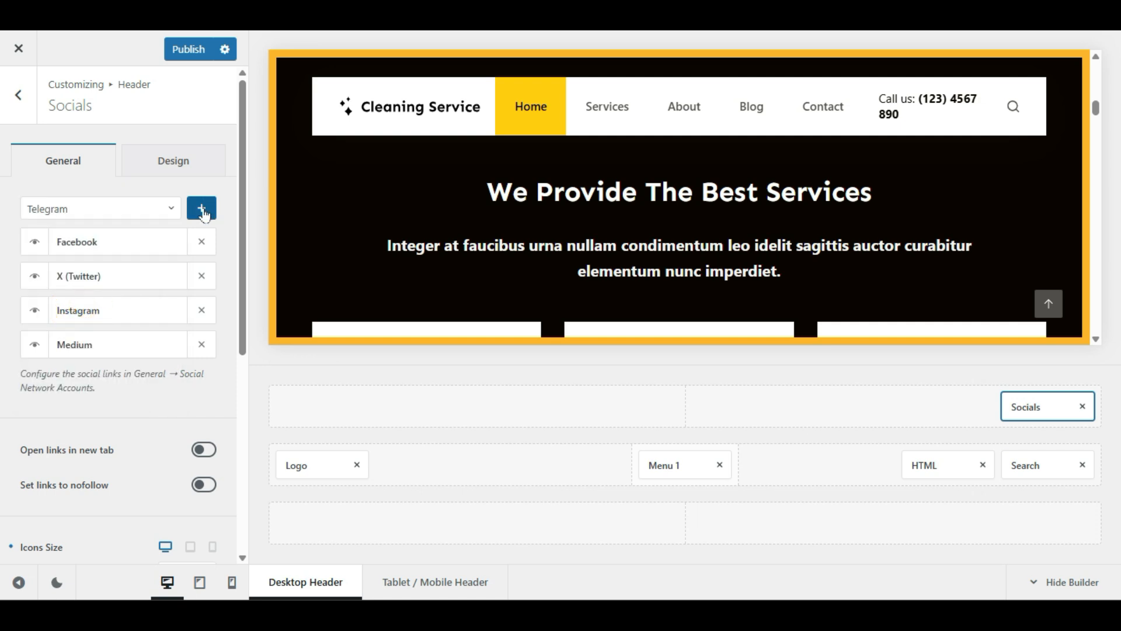
pyautogui.click(198, 214)
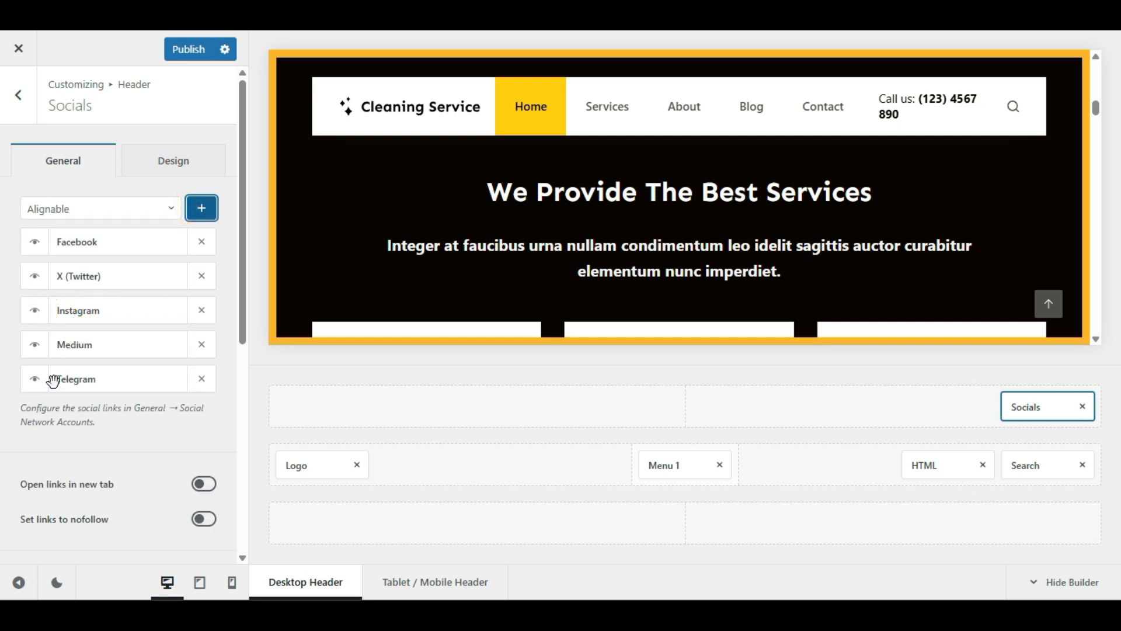
pyautogui.click(199, 51)
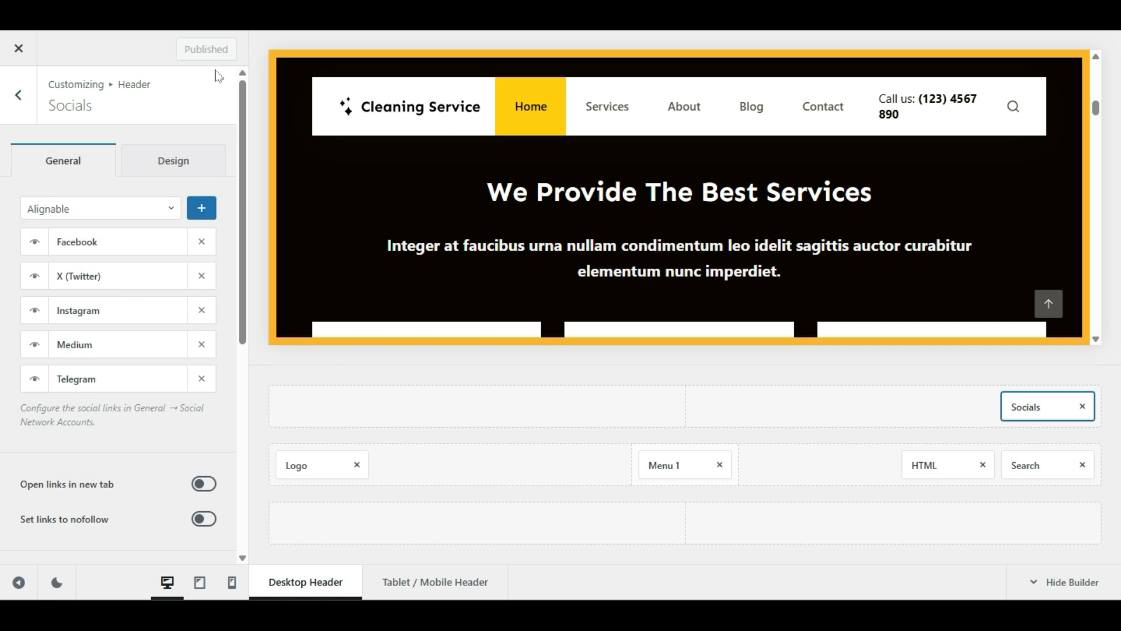
pyautogui.click(11, 99)
pyautogui.click(8, 108)
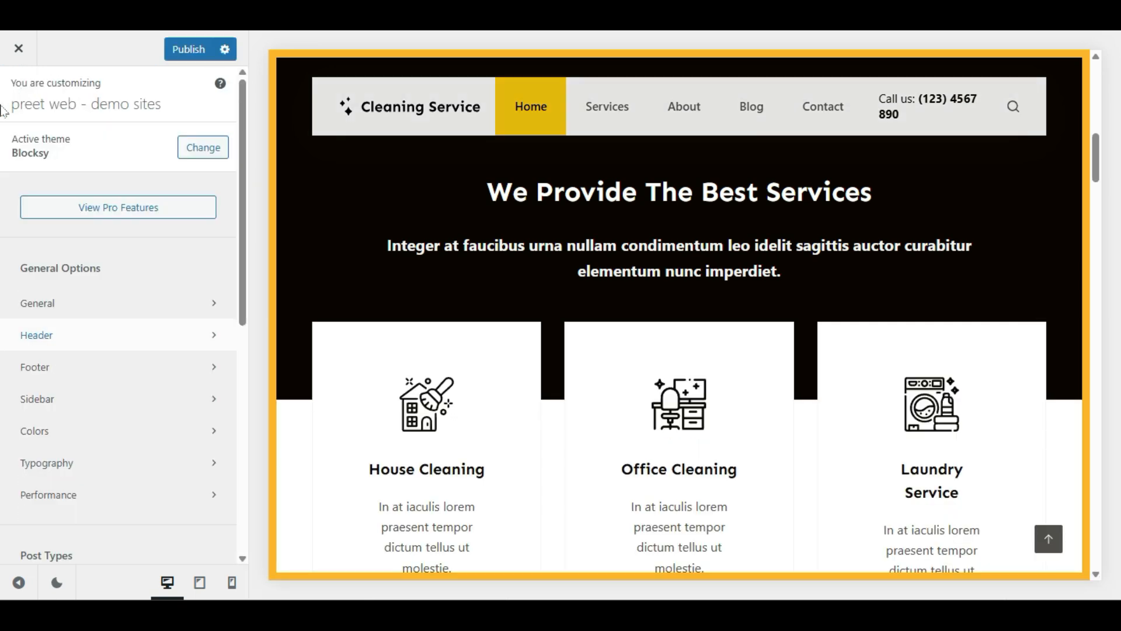
# Step: Open General > Social Network Accounts and scroll down through the account link fields
pyautogui.click(51, 305)
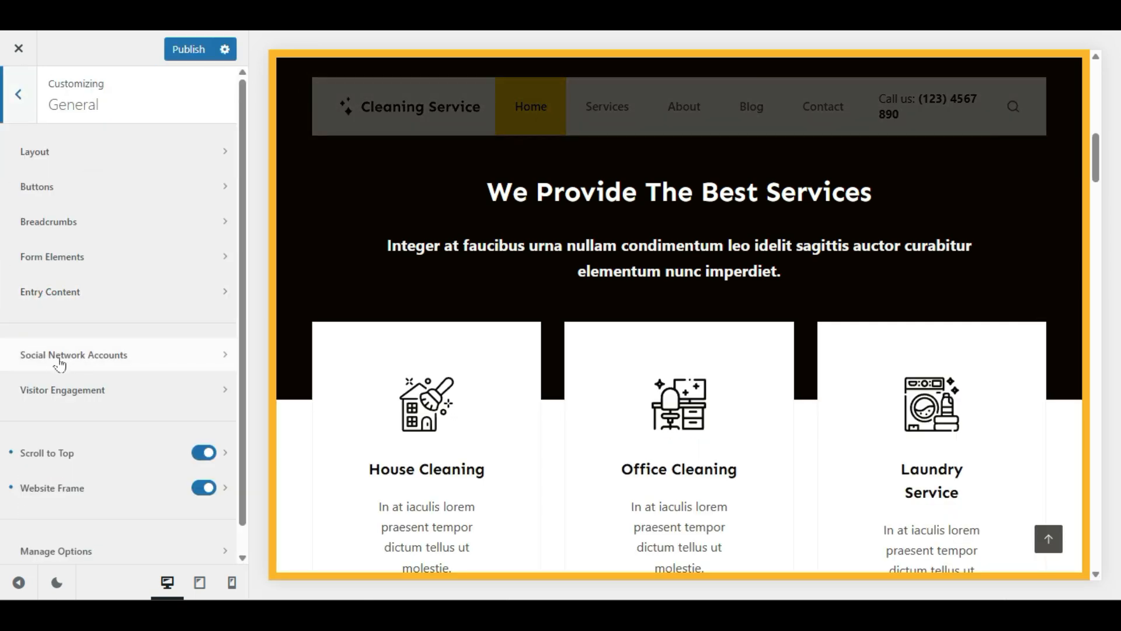
pyautogui.click(114, 363)
pyautogui.scroll(-10, 5, 368)
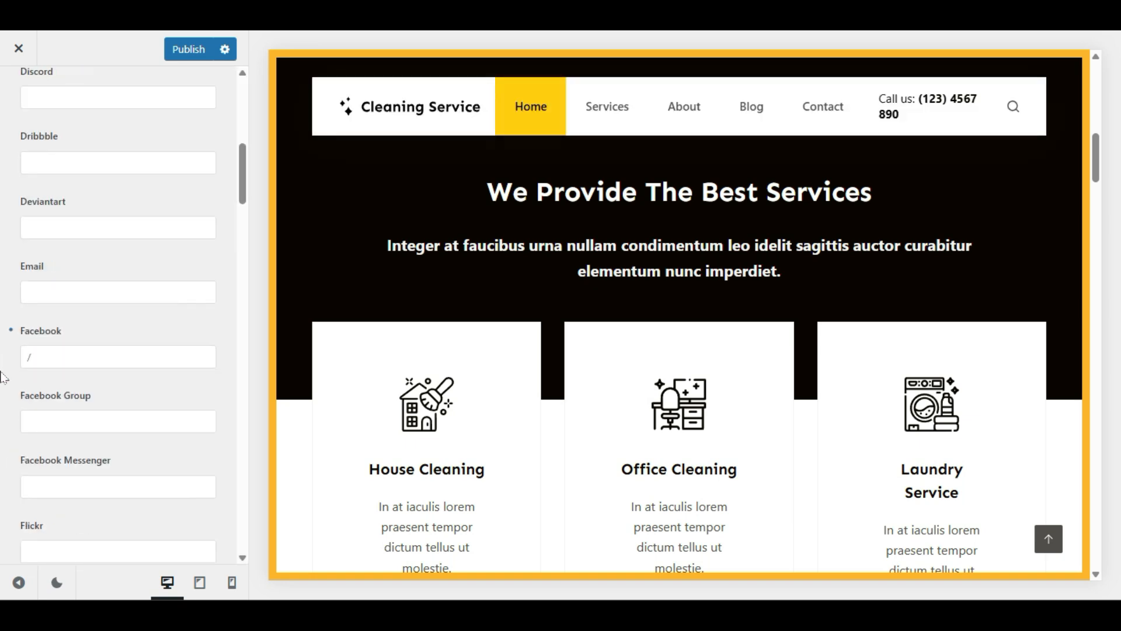
pyautogui.click(58, 227)
pyautogui.click(993, 76)
pyautogui.click(81, 357)
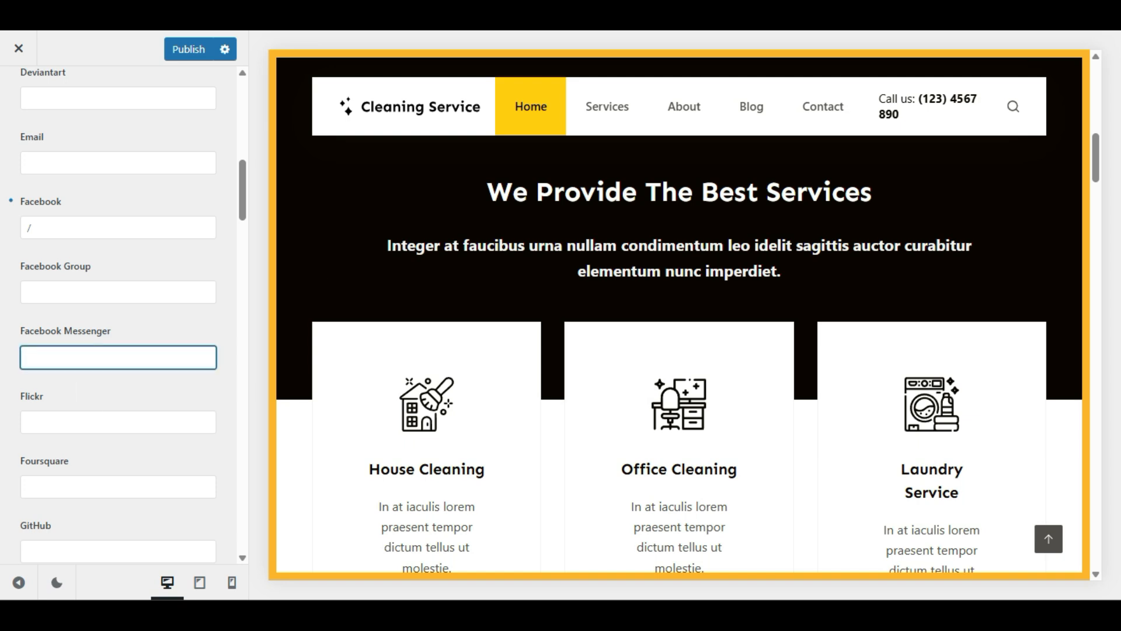
pyautogui.scroll(-10, 3, 343)
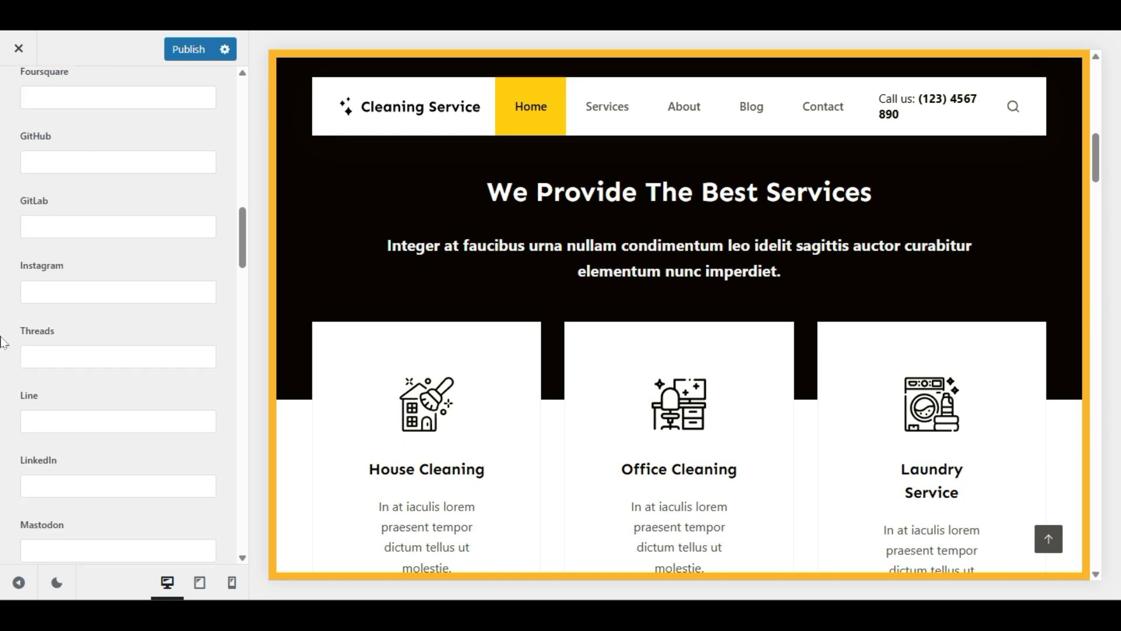
pyautogui.scroll(-12, 3, 343)
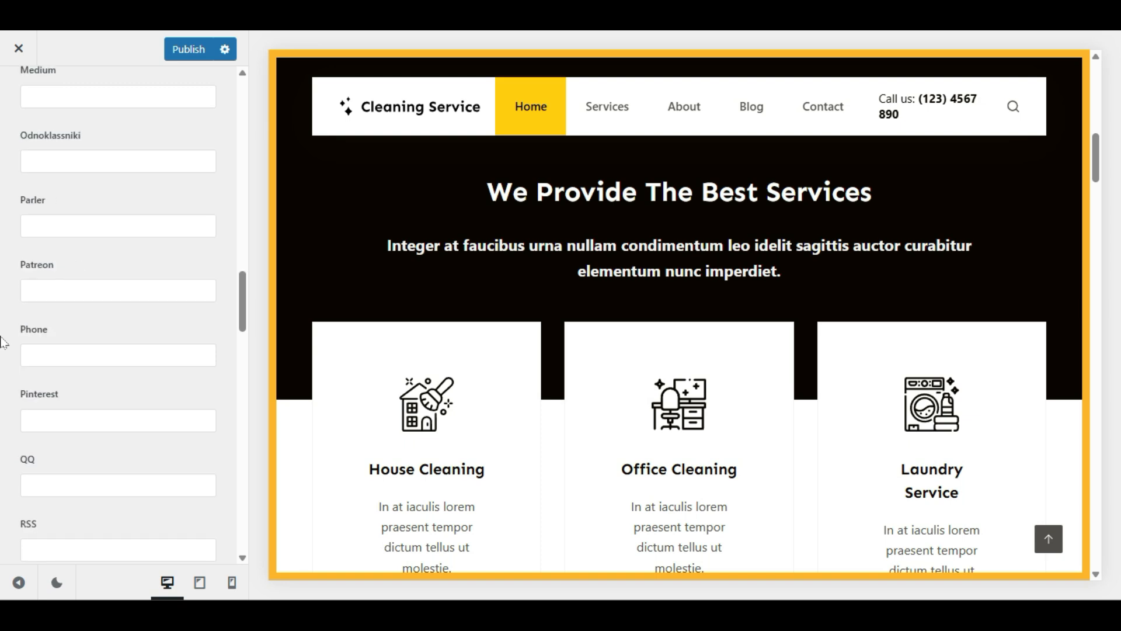
pyautogui.scroll(-8, 3, 343)
# Step: Enter '/' as the Telegram account link and publish it
pyautogui.click(60, 230)
pyautogui.write('/')
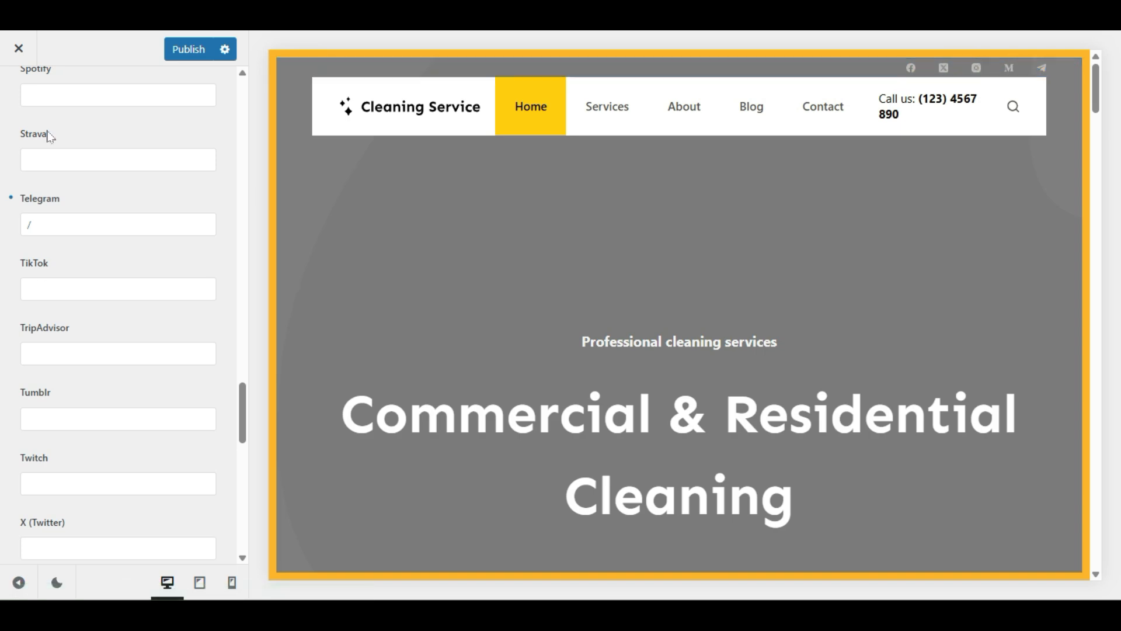
pyautogui.scroll(20, 12, 200)
pyautogui.click(183, 49)
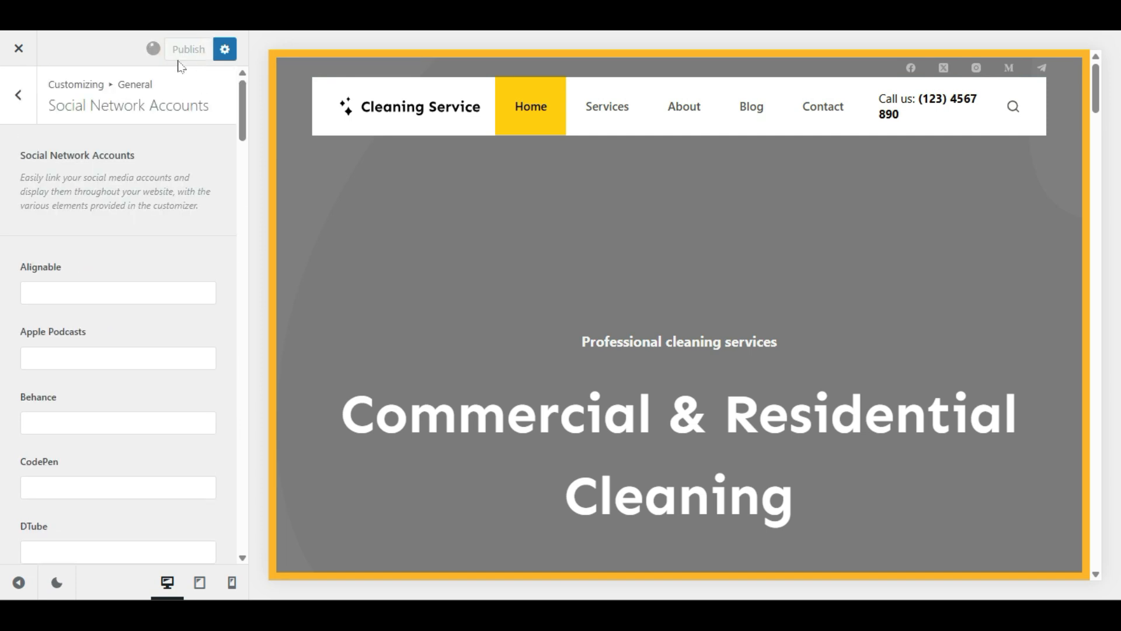
pyautogui.click(18, 94)
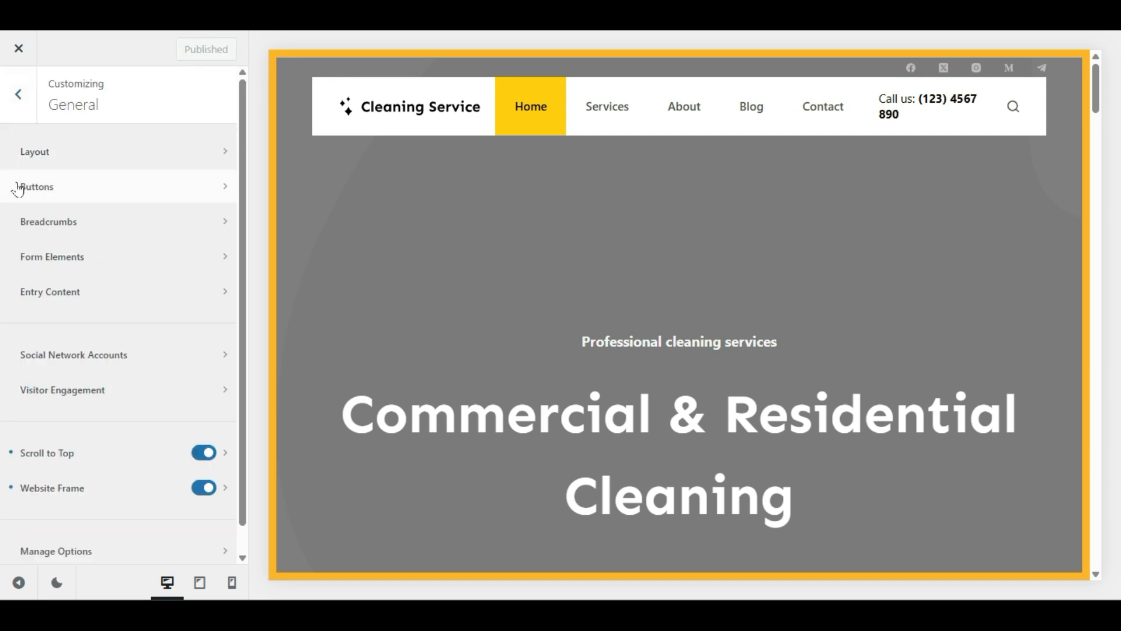
# Step: Open the Design settings of the header's Socials element
pyautogui.click(21, 105)
pyautogui.click(31, 336)
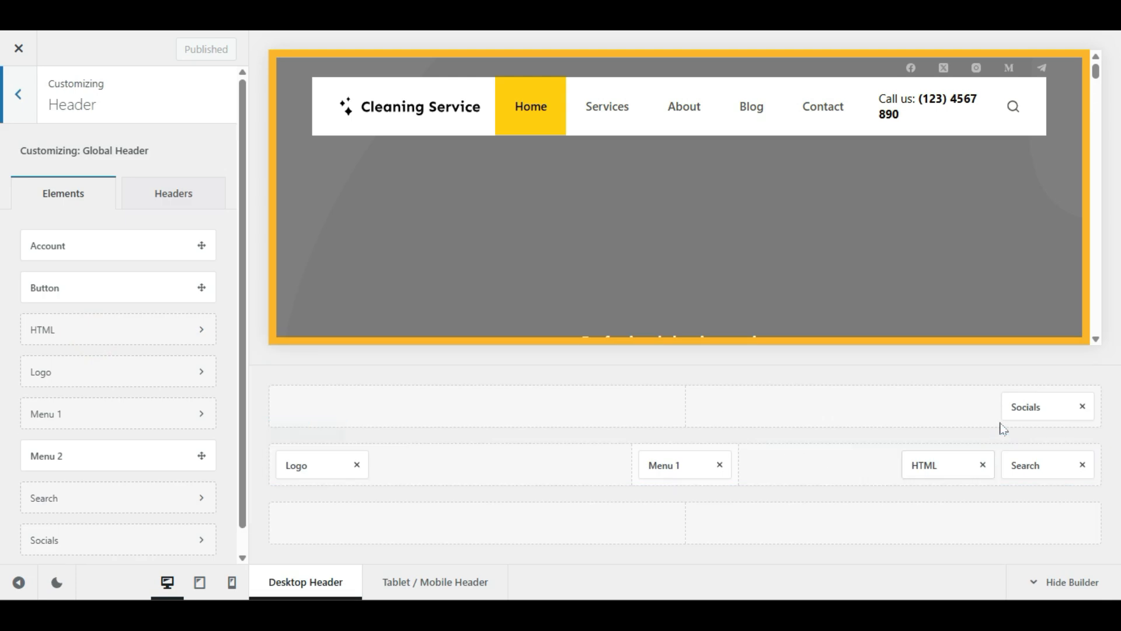
pyautogui.click(1019, 407)
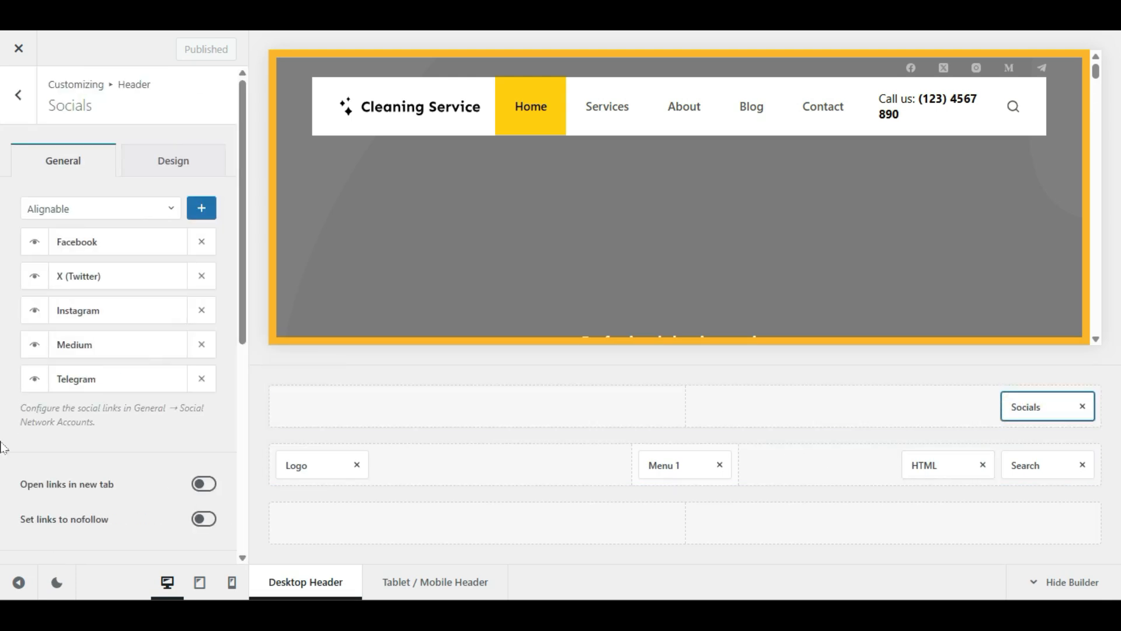
pyautogui.click(190, 157)
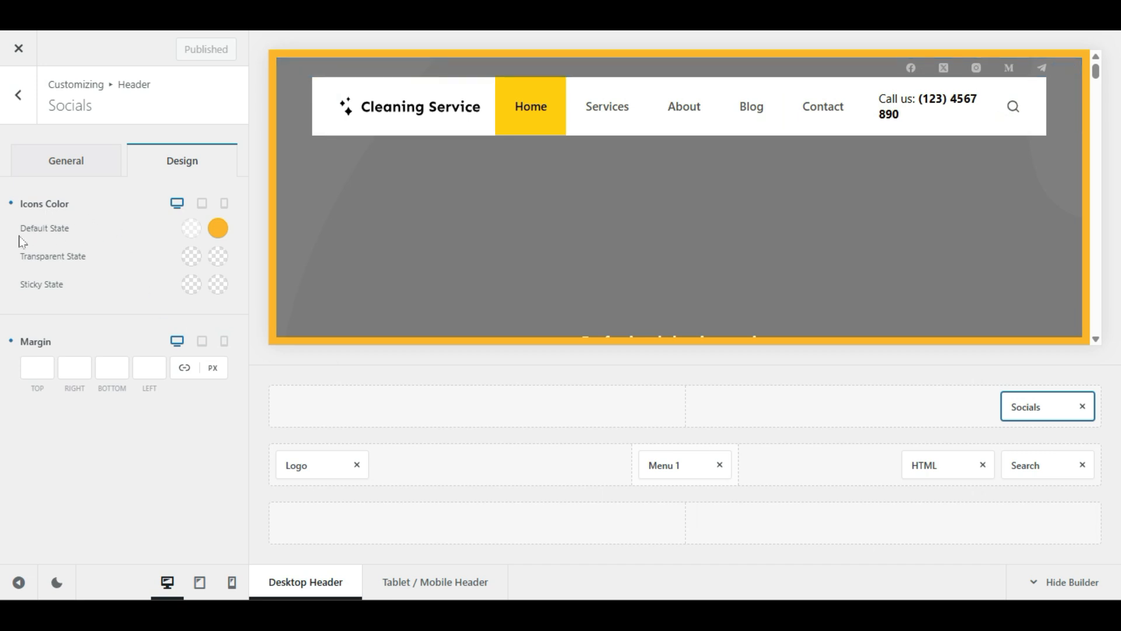
# Step: Set the icons' default colour to rgba(0,0,0,0.5) and publish
pyautogui.click(191, 228)
pyautogui.click(194, 275)
pyautogui.moveTo(107, 274); pyautogui.dragTo(3, 397)
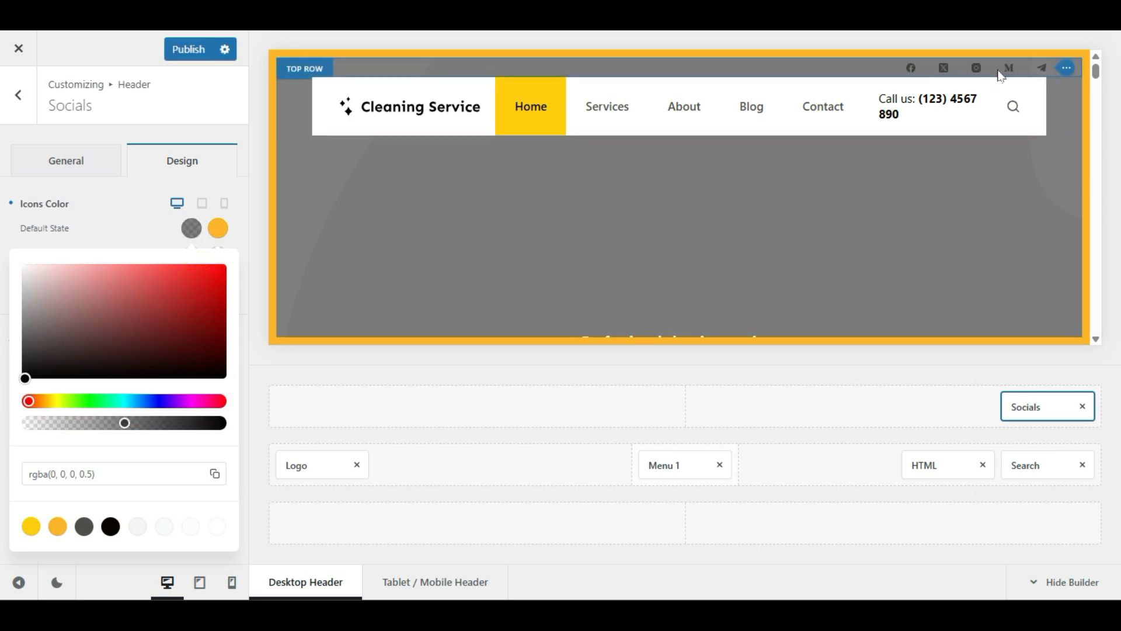
pyautogui.click(91, 218)
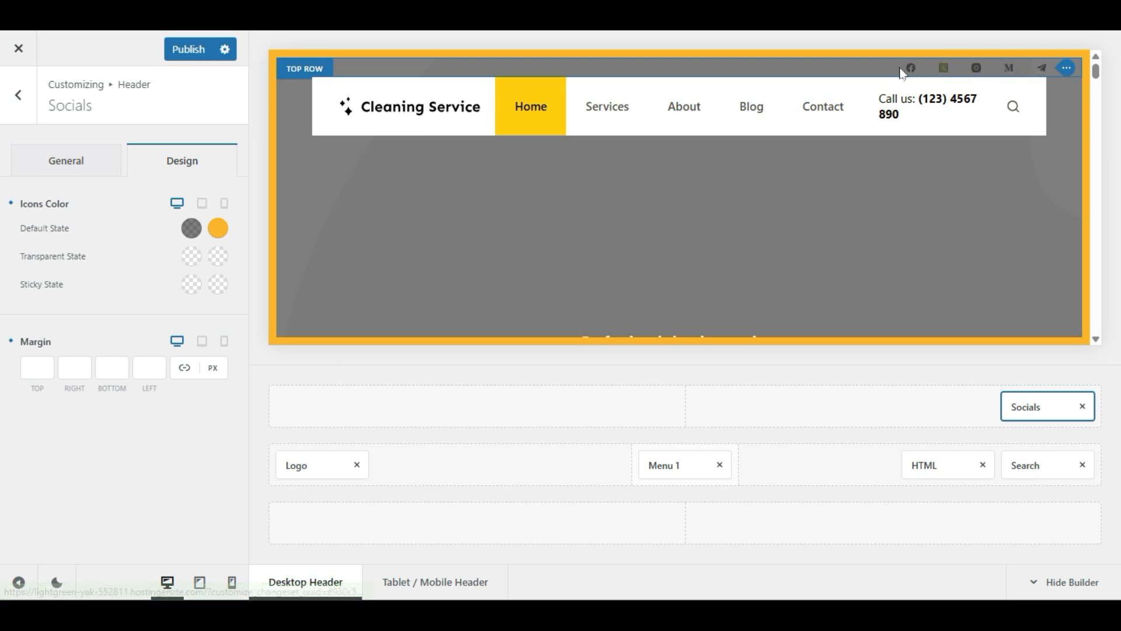
pyautogui.click(103, 423)
pyautogui.click(192, 56)
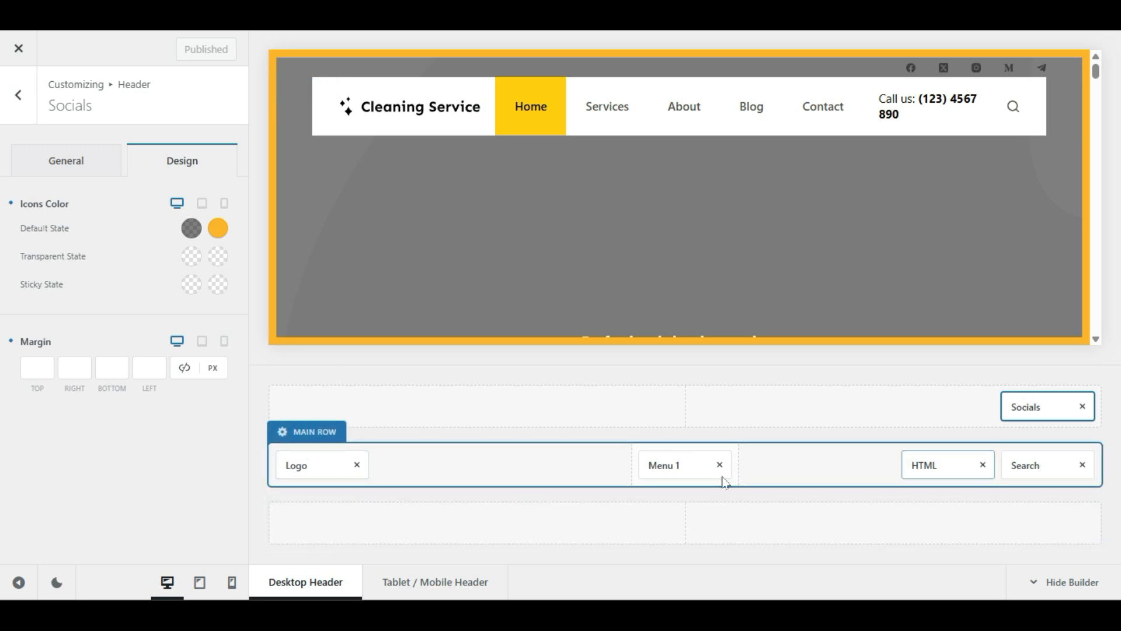
# Step: Open the header Logo element's settings, which show the Cleaning Service logo at 25 px
pyautogui.click(300, 464)
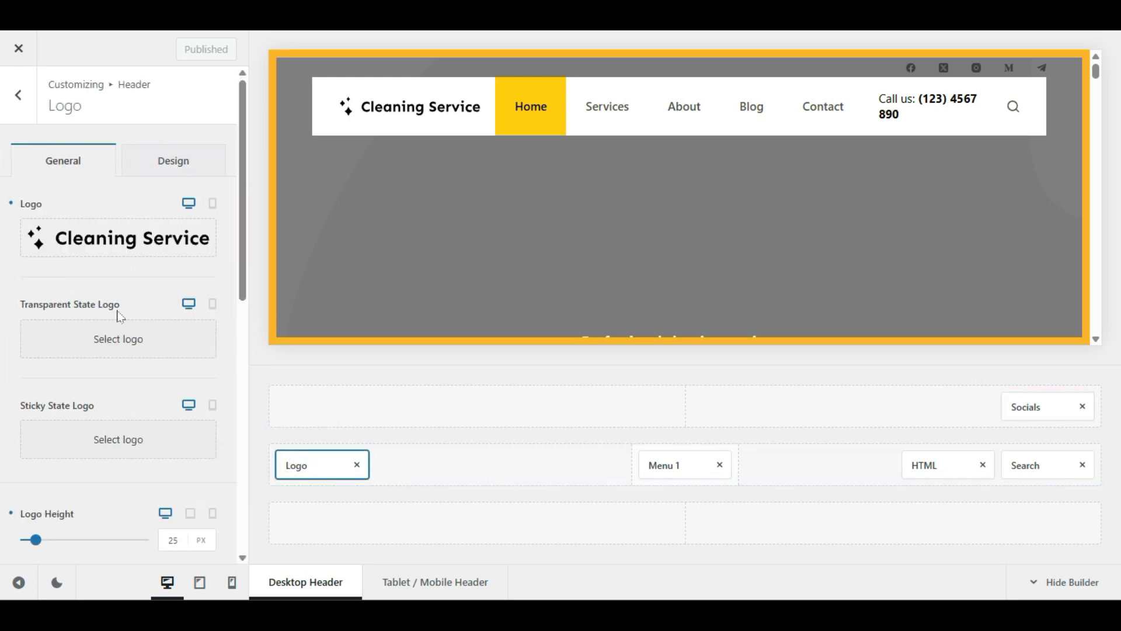
# Step: Replace the header logo with the new logo PNG uploaded from Downloads
pyautogui.moveTo(113, 251)
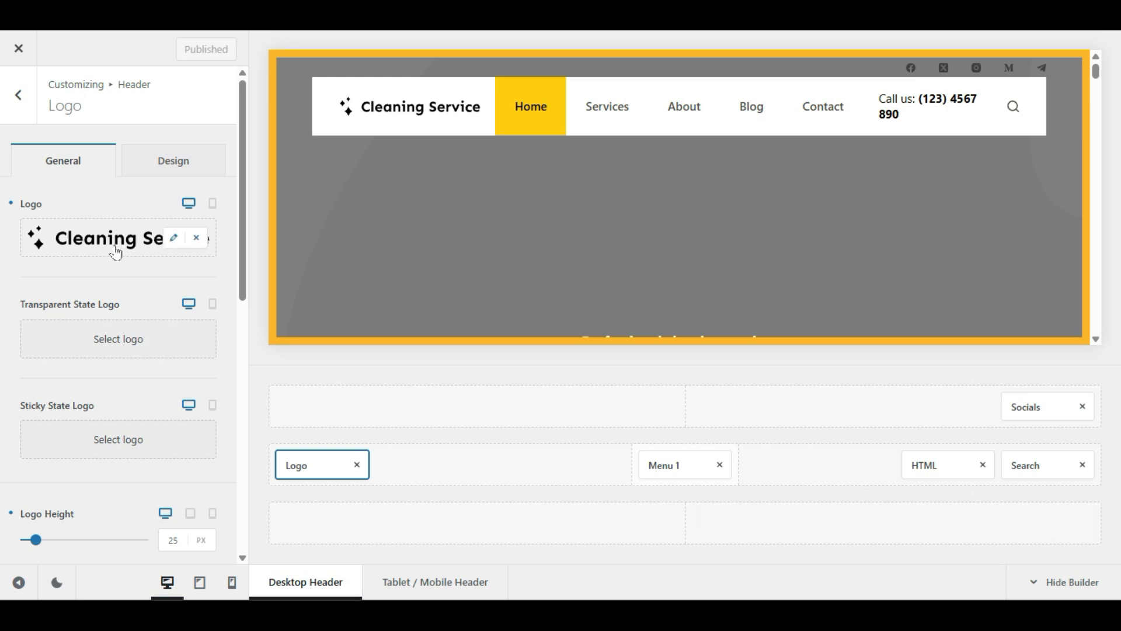
pyautogui.click(170, 239)
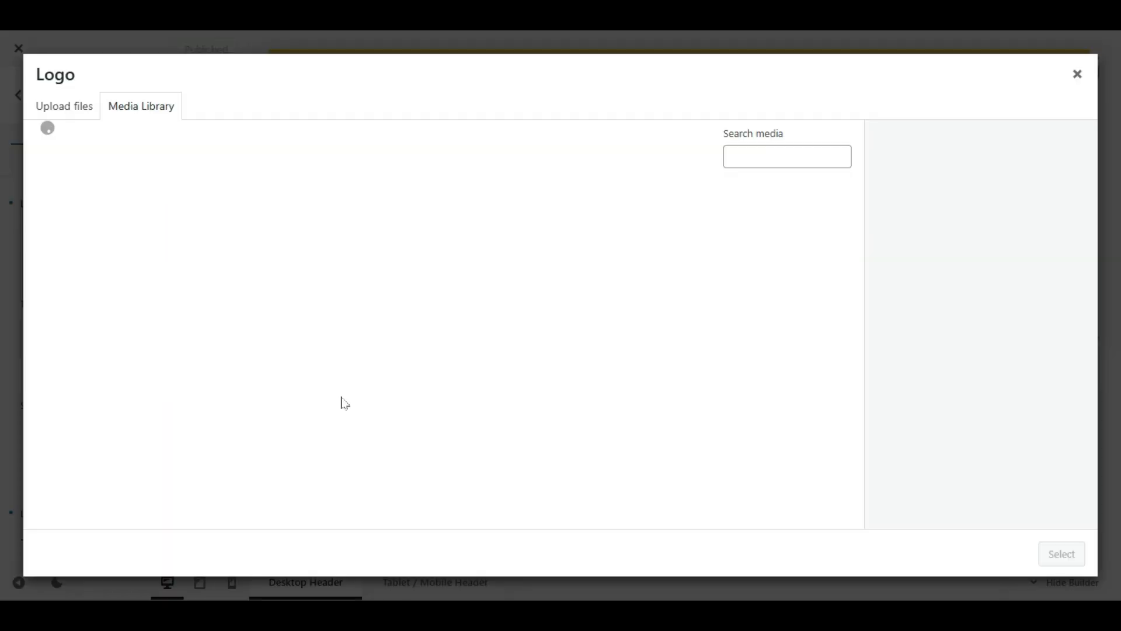
pyautogui.click(65, 111)
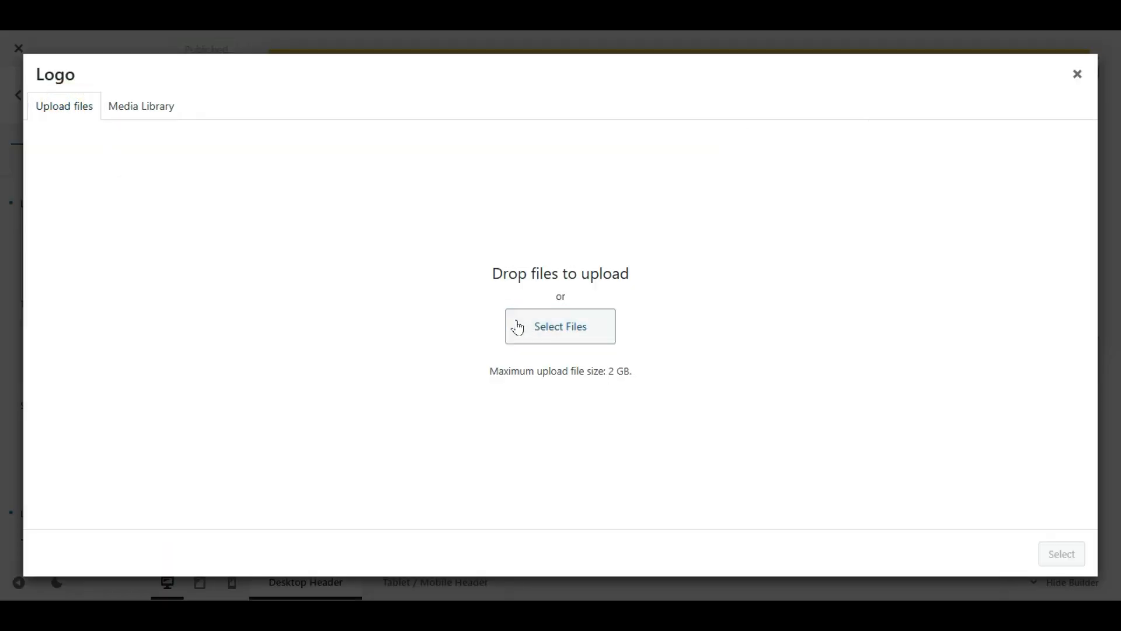
pyautogui.click(516, 323)
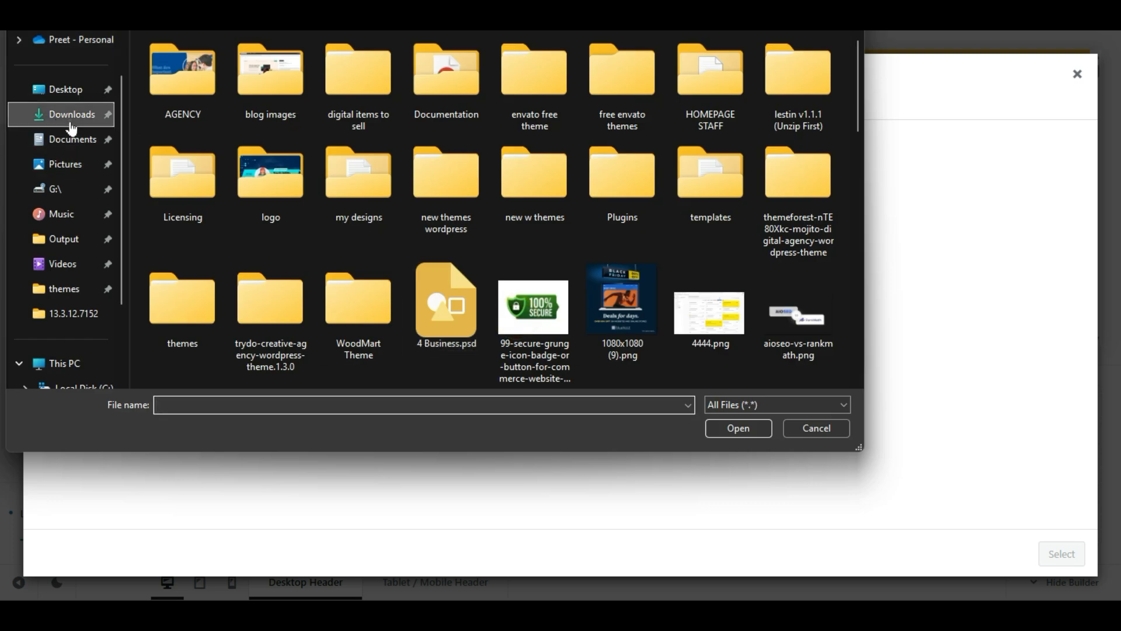
pyautogui.click(68, 114)
pyautogui.click(168, 106)
pyautogui.doubleClick(169, 105)
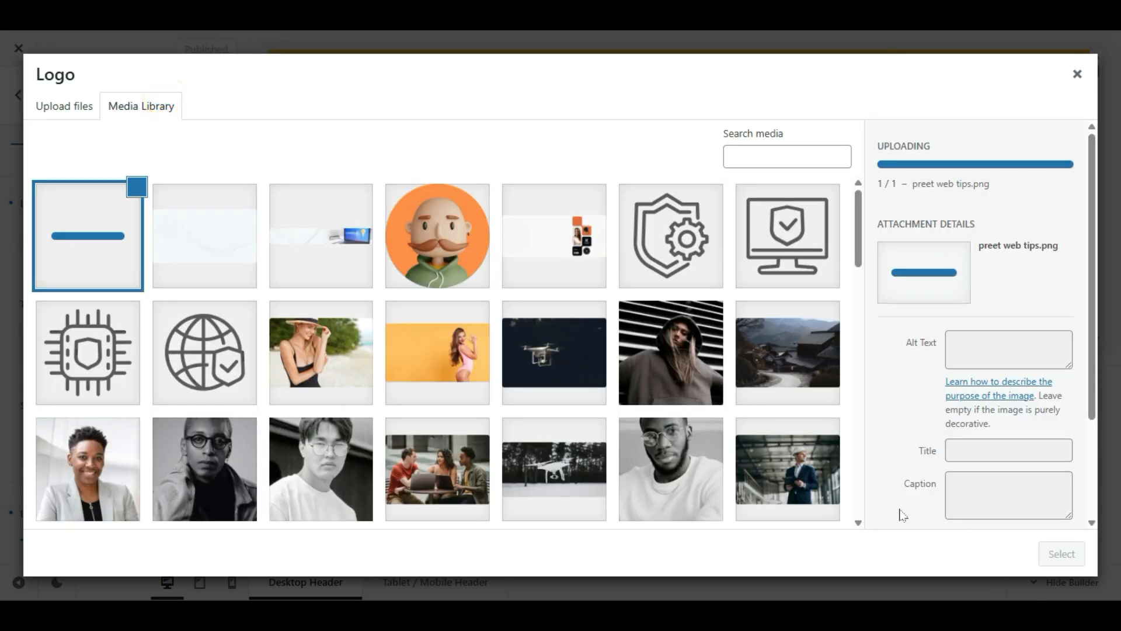
pyautogui.click(1054, 555)
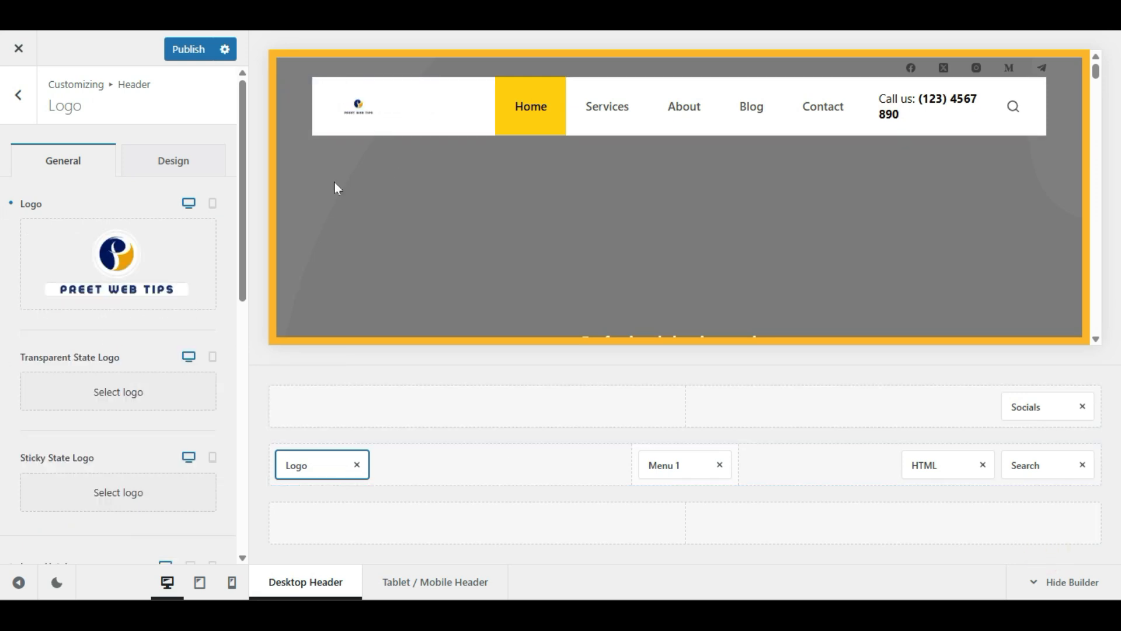
# Step: Set the logo height to 62 px
pyautogui.scroll(-6, 3, 330)
pyautogui.scroll(4, 3, 333)
pyautogui.scroll(-2, 3, 266)
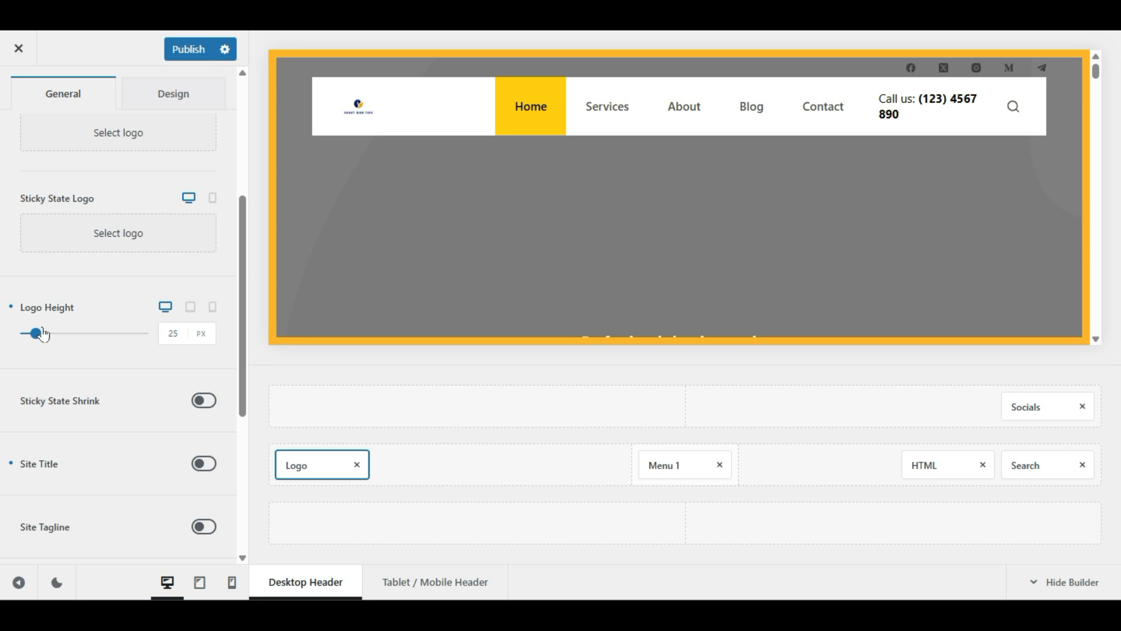
pyautogui.moveTo(44, 334)
pyautogui.mouseDown()
pyautogui.moveTo(61, 340)
pyautogui.moveTo(47, 339)
pyautogui.mouseUp()
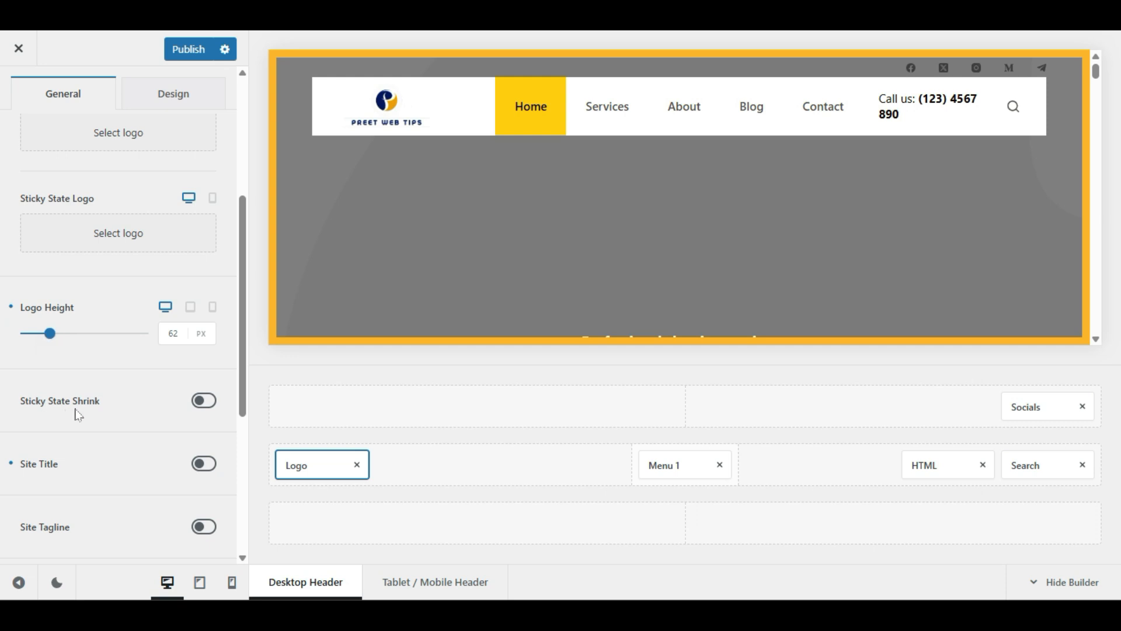
pyautogui.click(115, 401)
pyautogui.scroll(5, 142, 282)
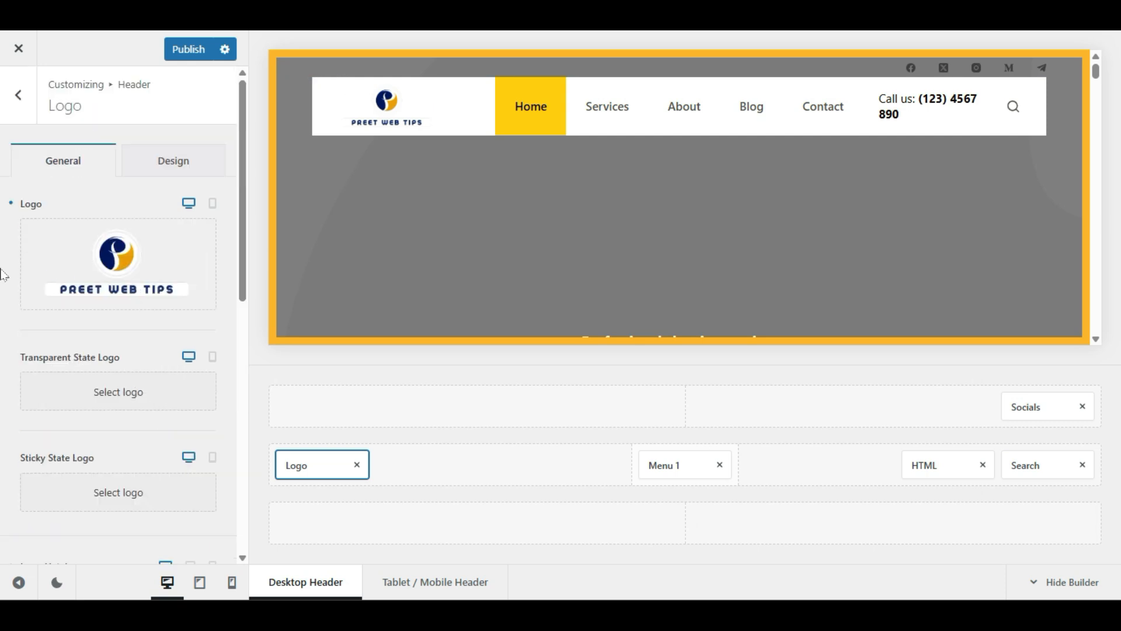
pyautogui.moveTo(166, 253)
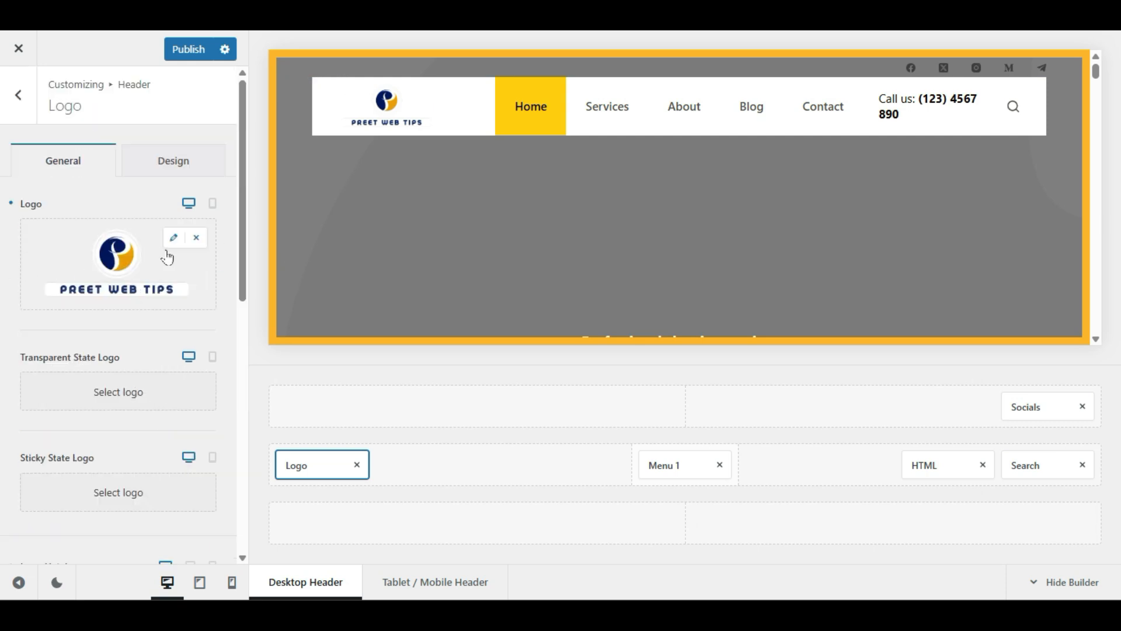
# Step: Remove the logo image and change the header site title to 'Preet Cleaning'
pyautogui.click(195, 239)
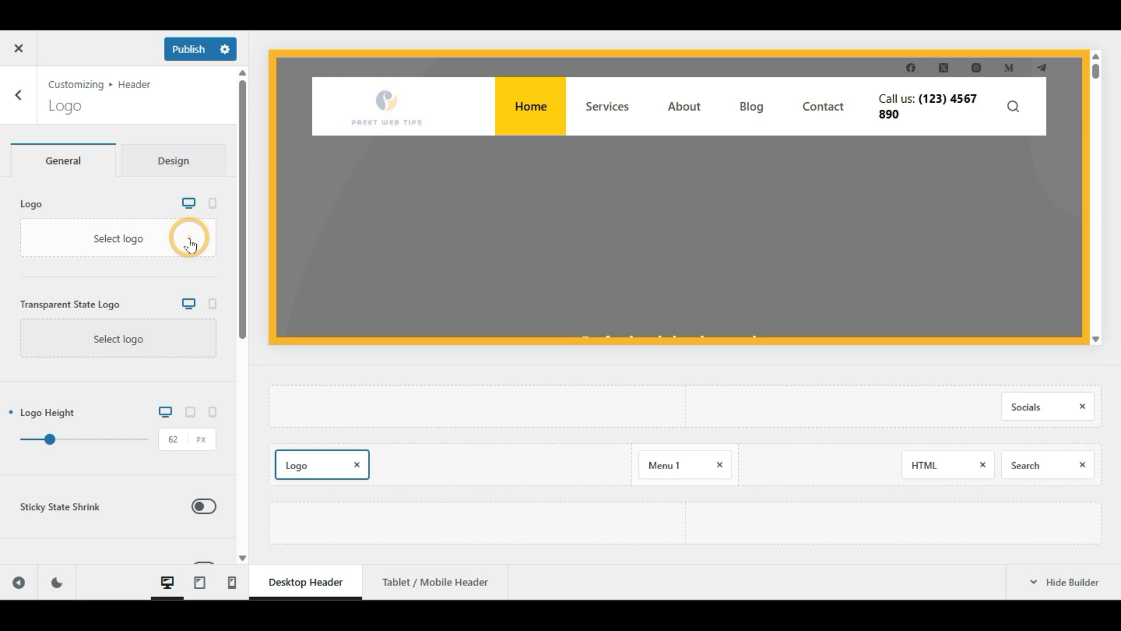
pyautogui.scroll(-4, 2, 290)
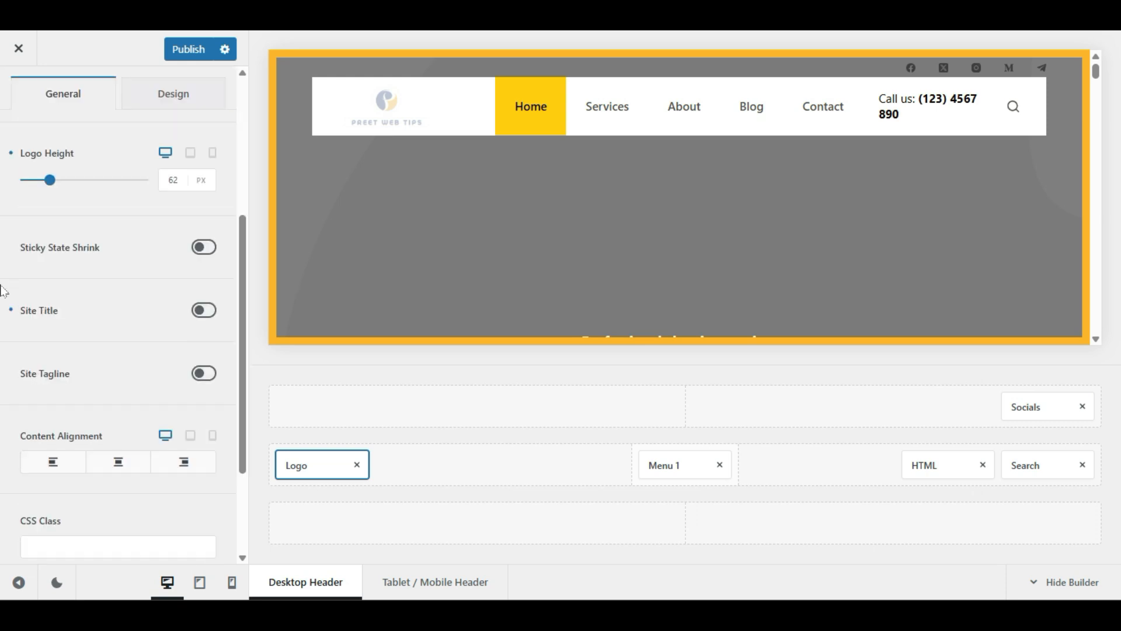
pyautogui.click(204, 310)
pyautogui.click(122, 349)
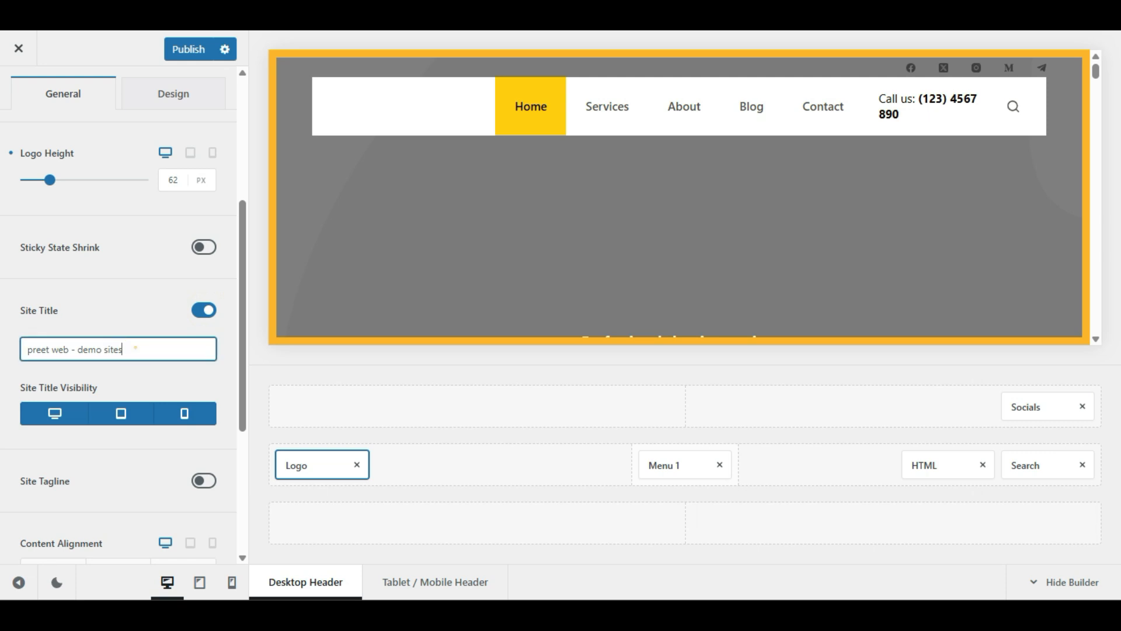
pyautogui.moveTo(135, 349); pyautogui.dragTo(78, 349)
pyautogui.press('BackSpace')
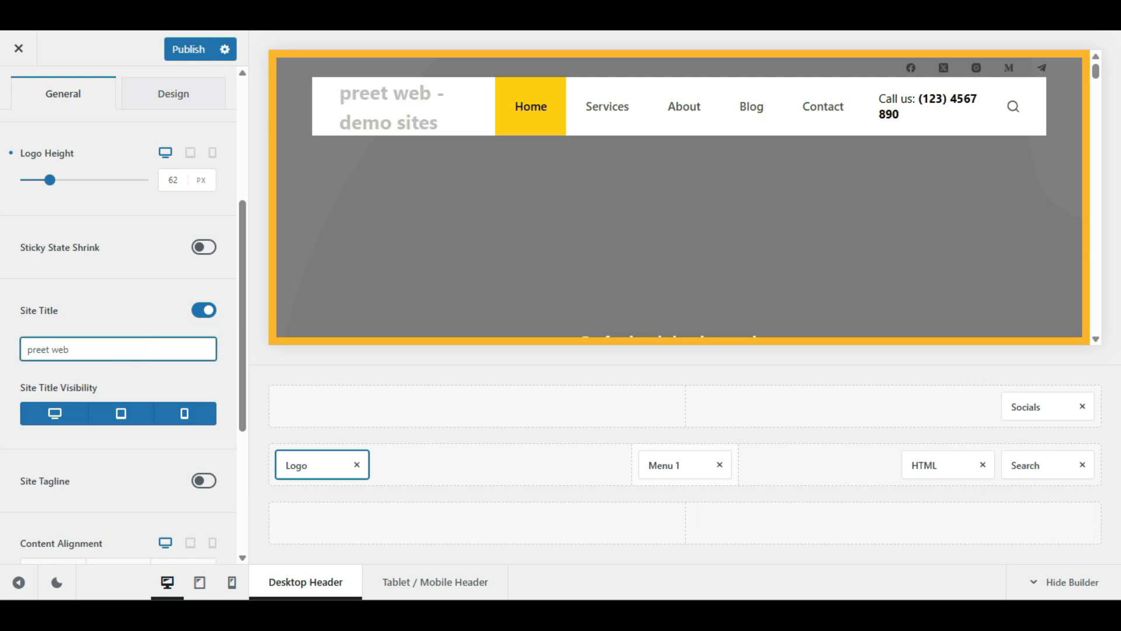
pyautogui.write('Cleaning')
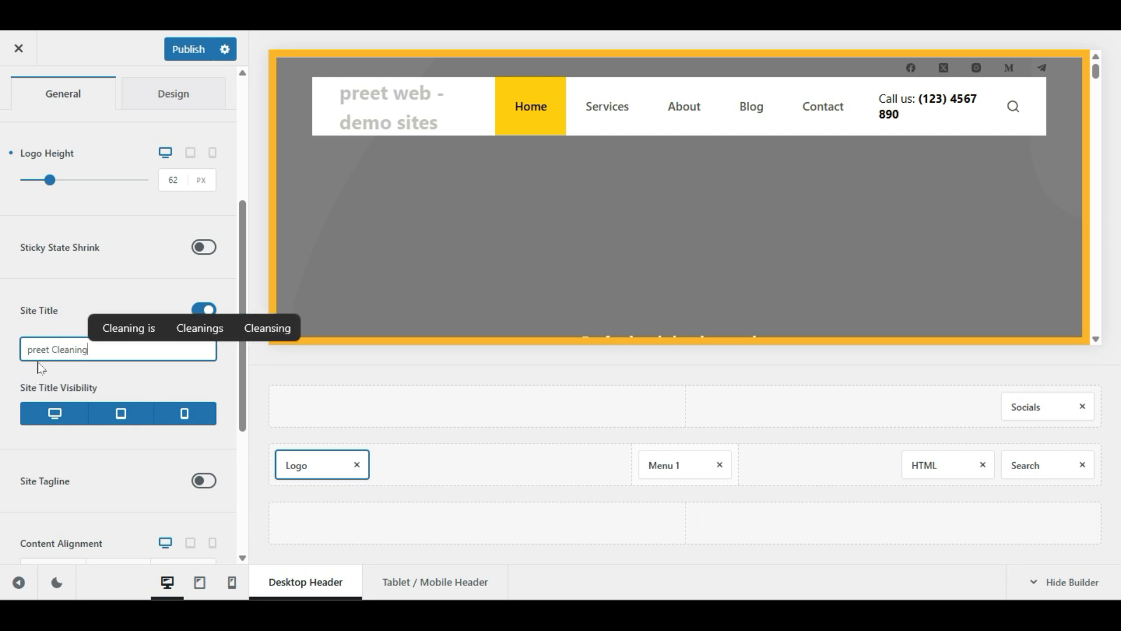
pyautogui.press('Home')
pyautogui.press('Delete')
pyautogui.write('P')
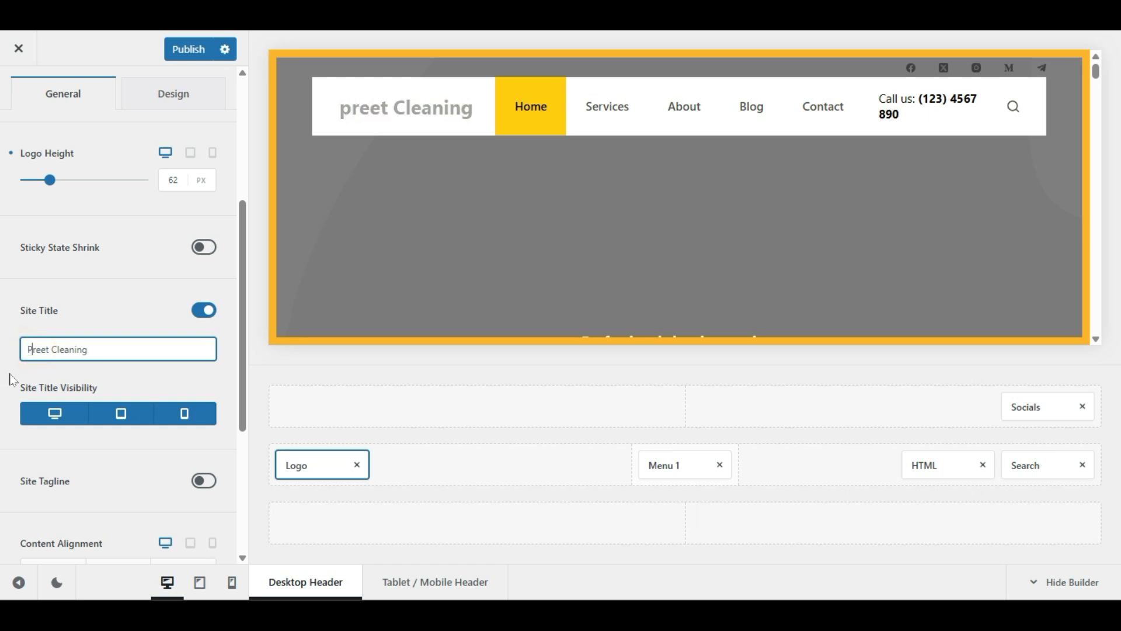
pyautogui.click(203, 380)
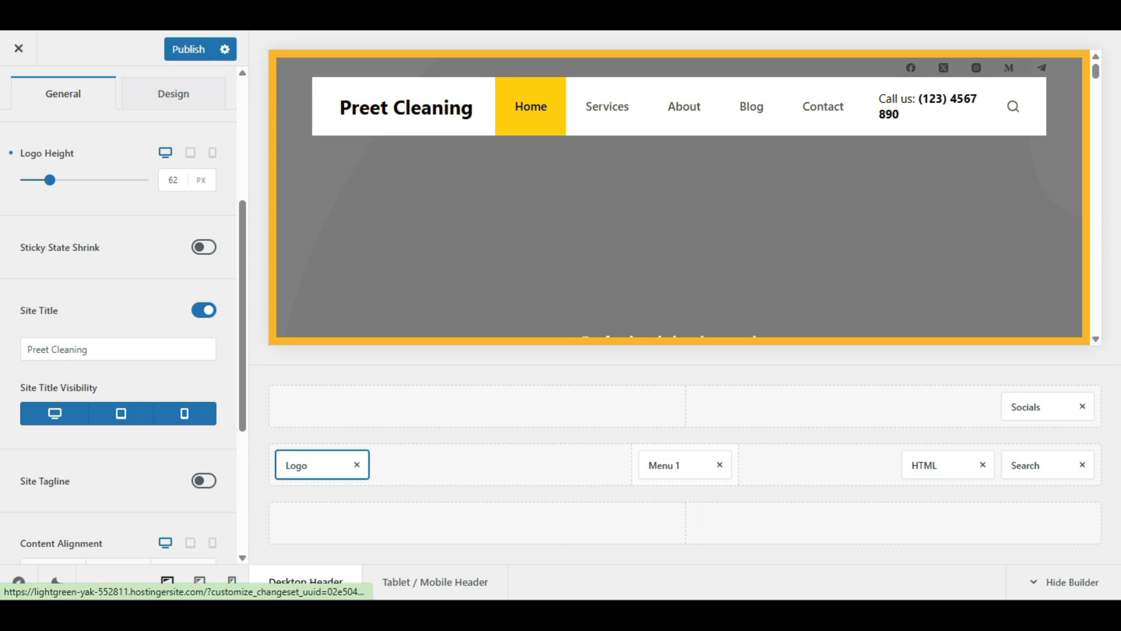
# Step: Enable the site tagline and leave its text empty
pyautogui.click(206, 484)
pyautogui.scroll(-2, 176, 462)
pyautogui.click(151, 382)
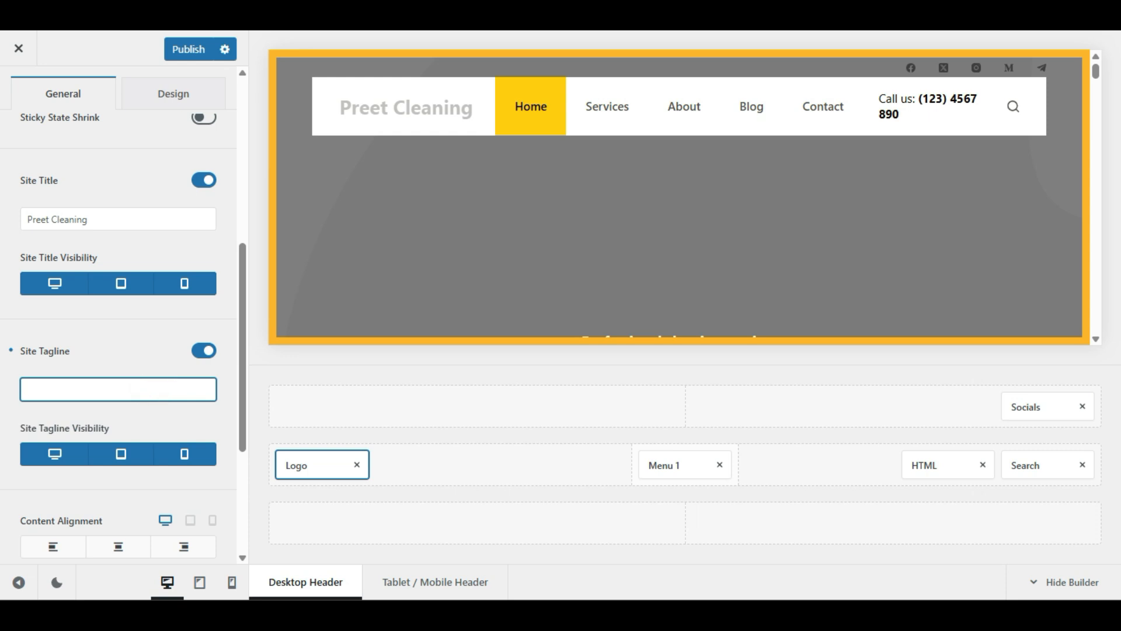
pyautogui.write('DD')
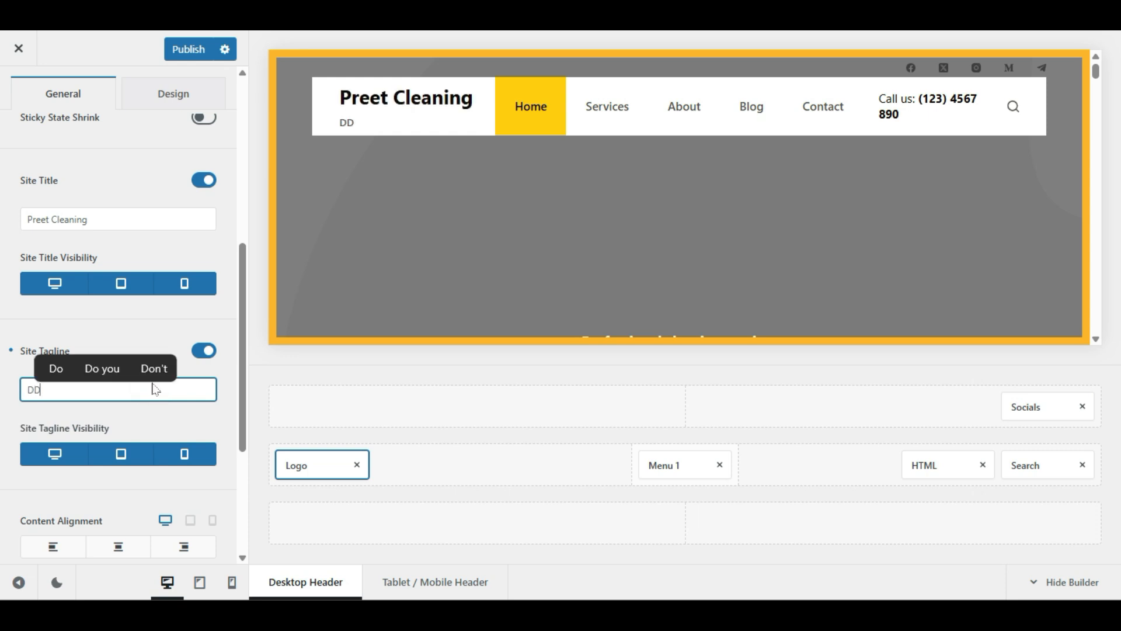
pyautogui.write('DDDDDDDDD')
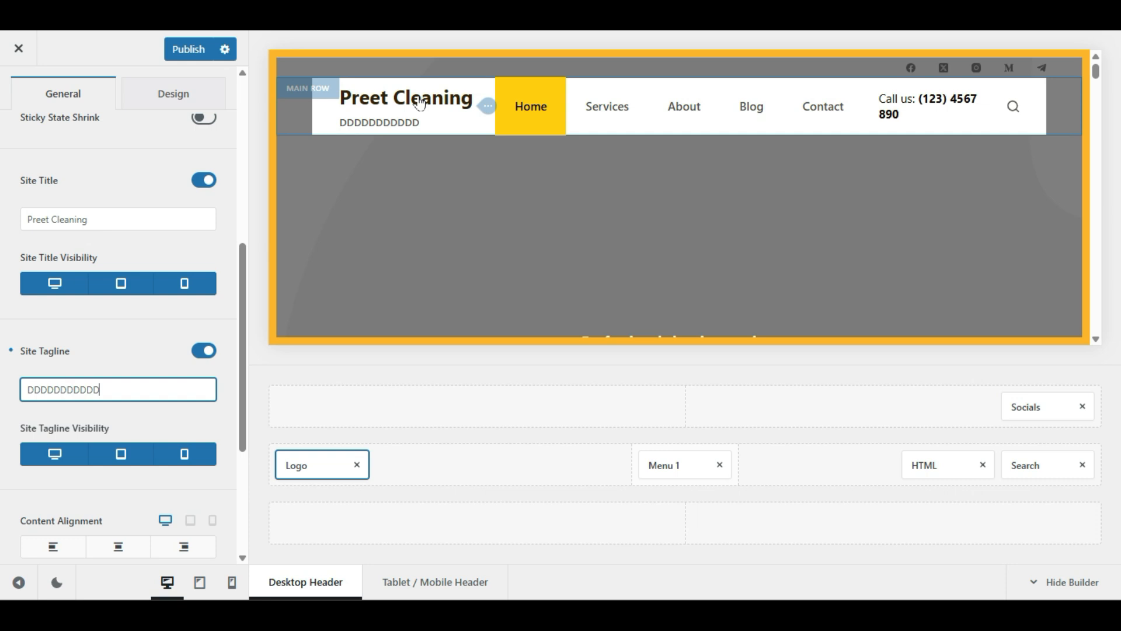
pyautogui.hotkey('shift', 'Left')
pyautogui.hotkey('shift', 'Left')
pyautogui.hotkey('shift', 'Left')
pyautogui.hotkey('shift', 'Left')
pyautogui.hotkey('shift', 'Left')
pyautogui.hotkey('shift', 'Left')
pyautogui.hotkey('shift', 'Left')
pyautogui.hotkey('shift', 'Left')
pyautogui.hotkey('shift', 'Left')
pyautogui.hotkey('shift', 'Left')
pyautogui.hotkey('shift', 'Left')
pyautogui.press('BackSpace')
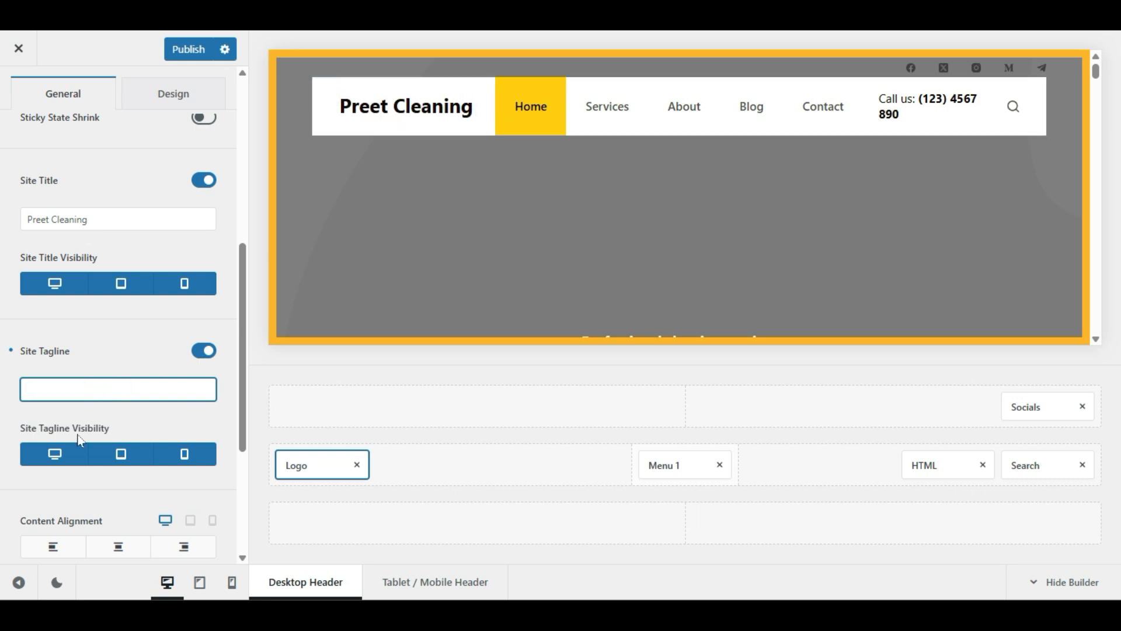
pyautogui.click(79, 436)
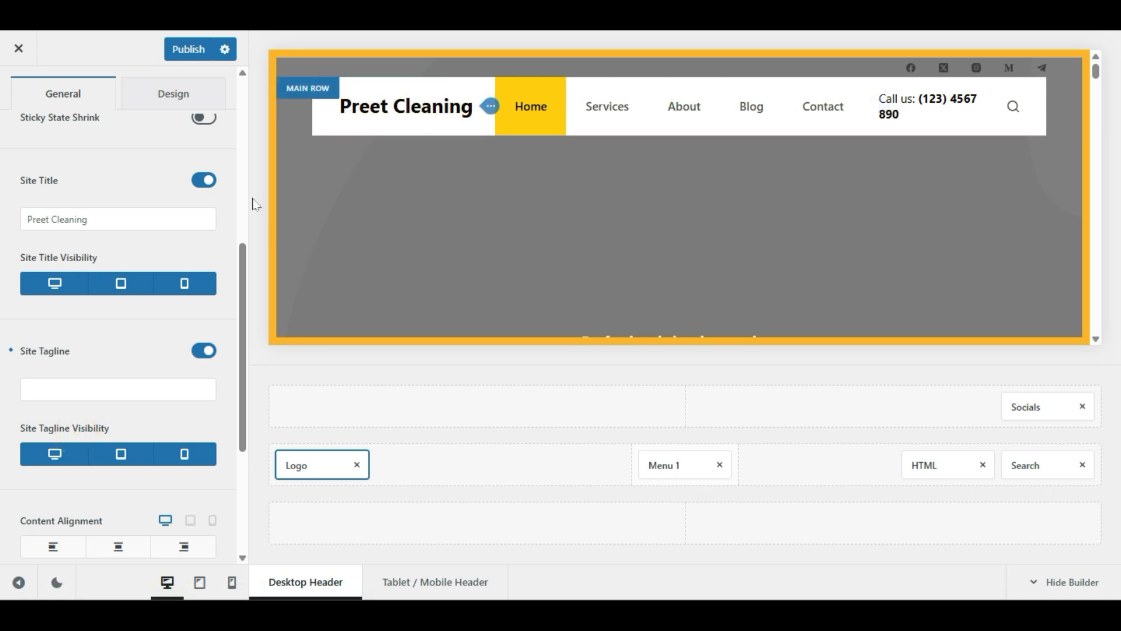
pyautogui.click(165, 285)
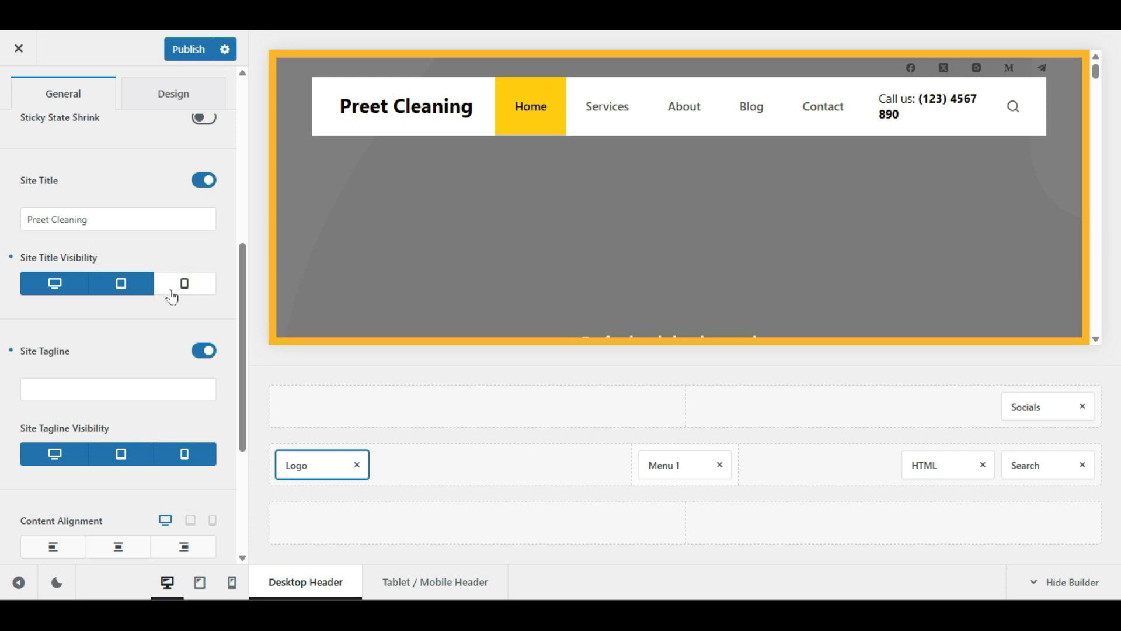
pyautogui.click(170, 290)
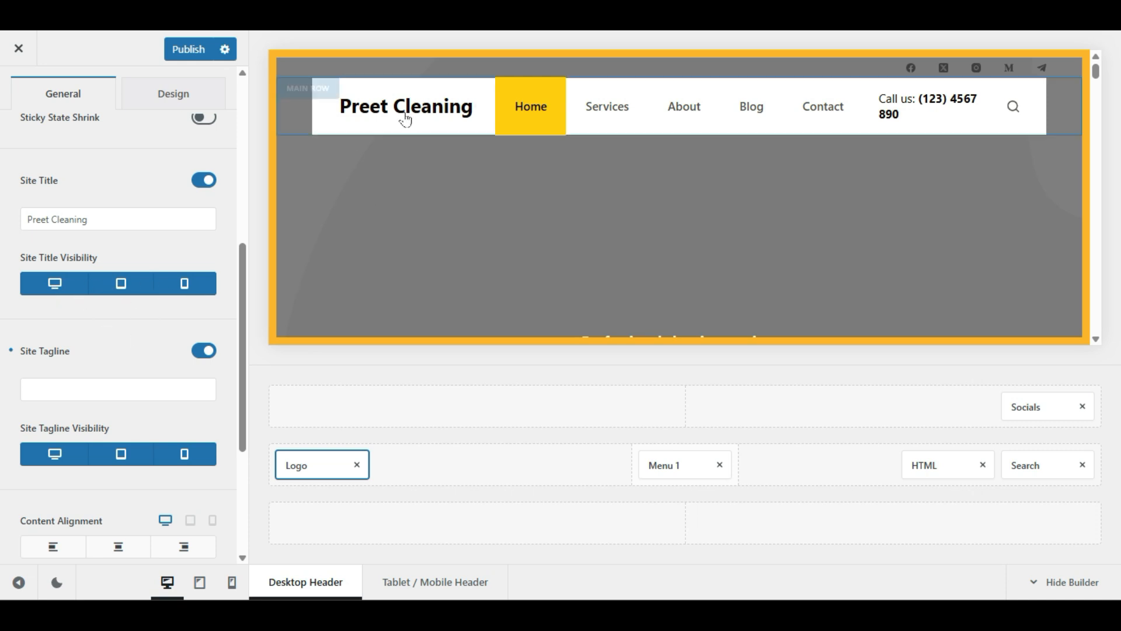
pyautogui.scroll(6, 119, 345)
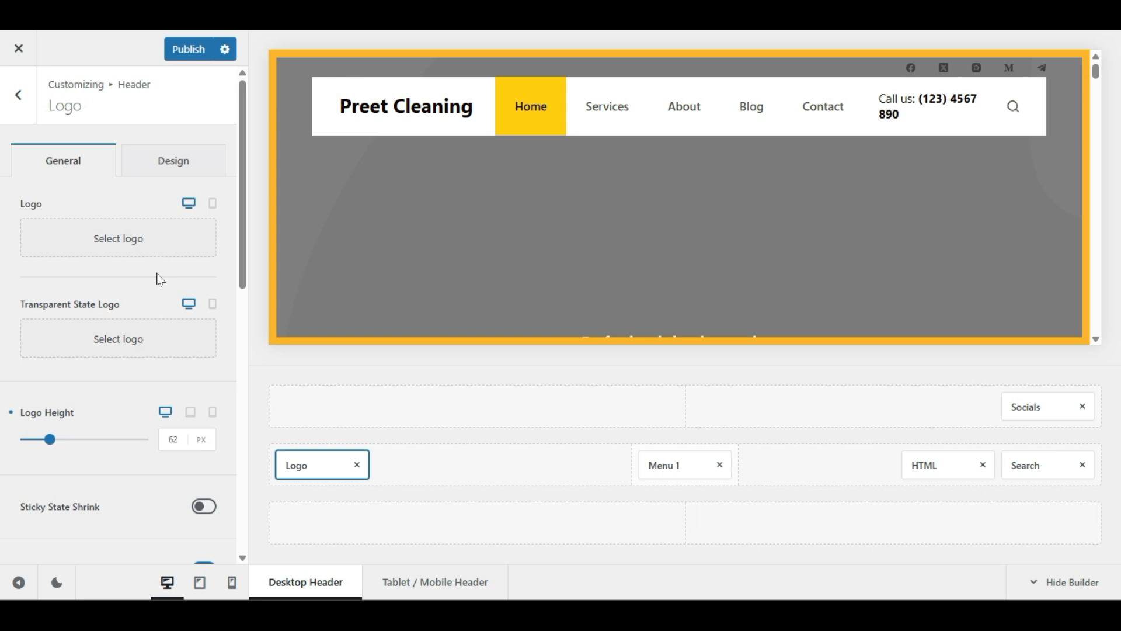
# Step: Set the site title font to Trebuchet
pyautogui.click(161, 162)
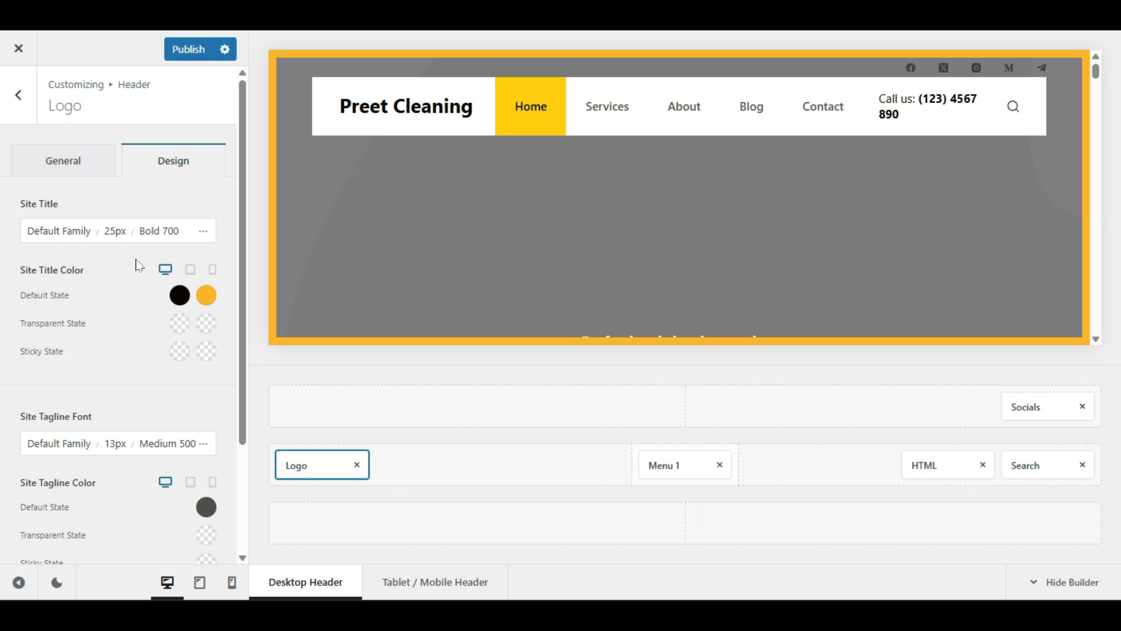
pyautogui.click(51, 236)
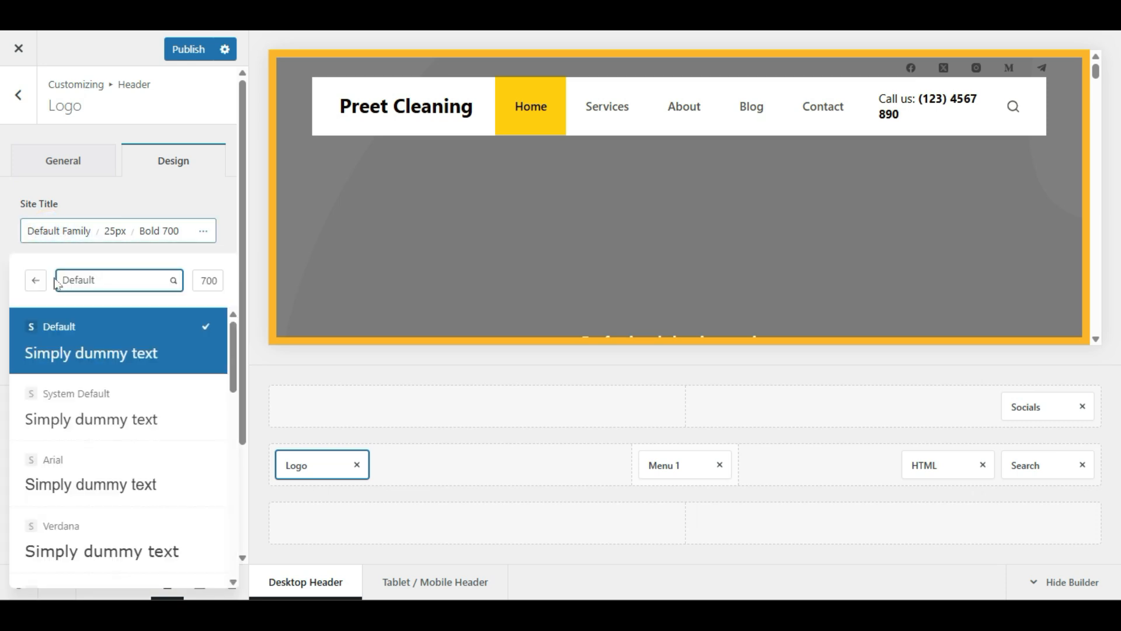
pyautogui.click(84, 419)
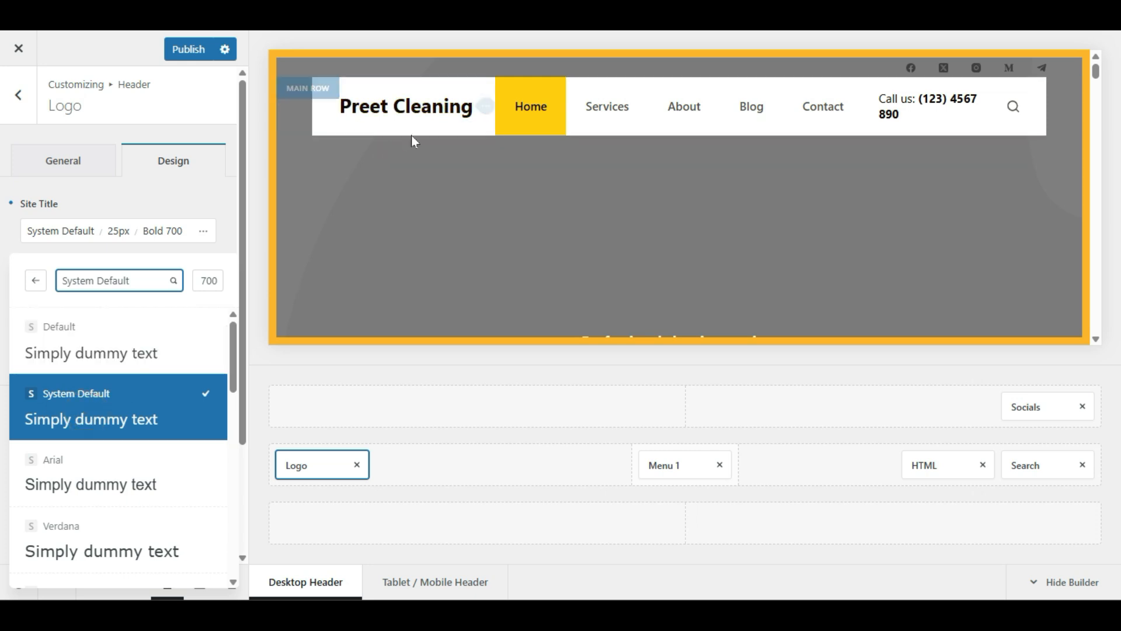
pyautogui.click(85, 478)
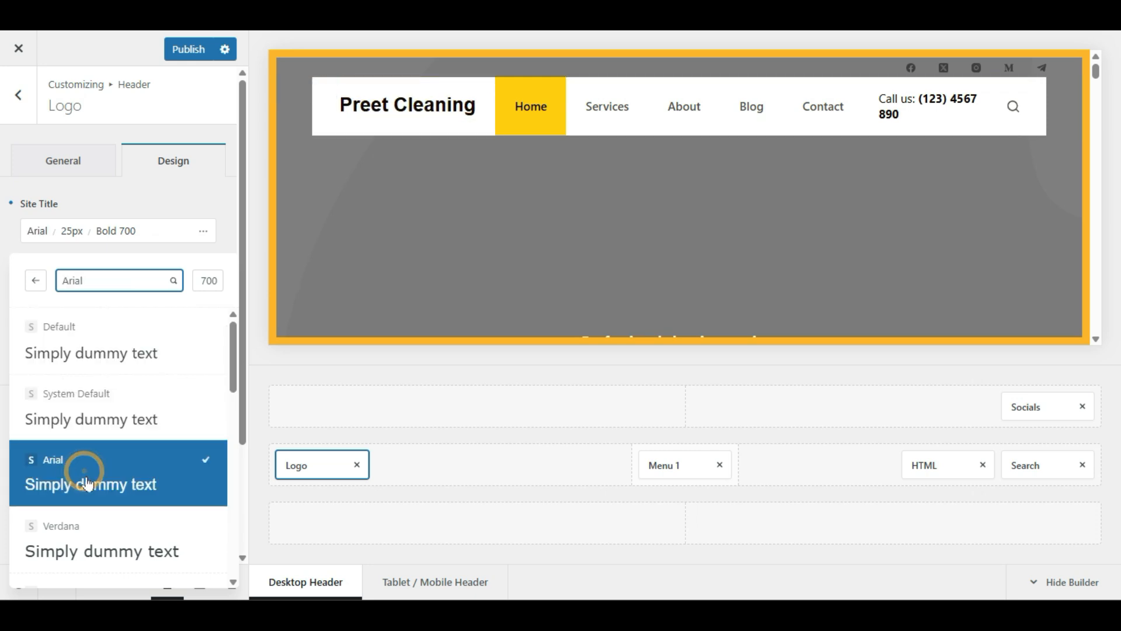
pyautogui.click(100, 528)
pyautogui.scroll(-1, 102, 512)
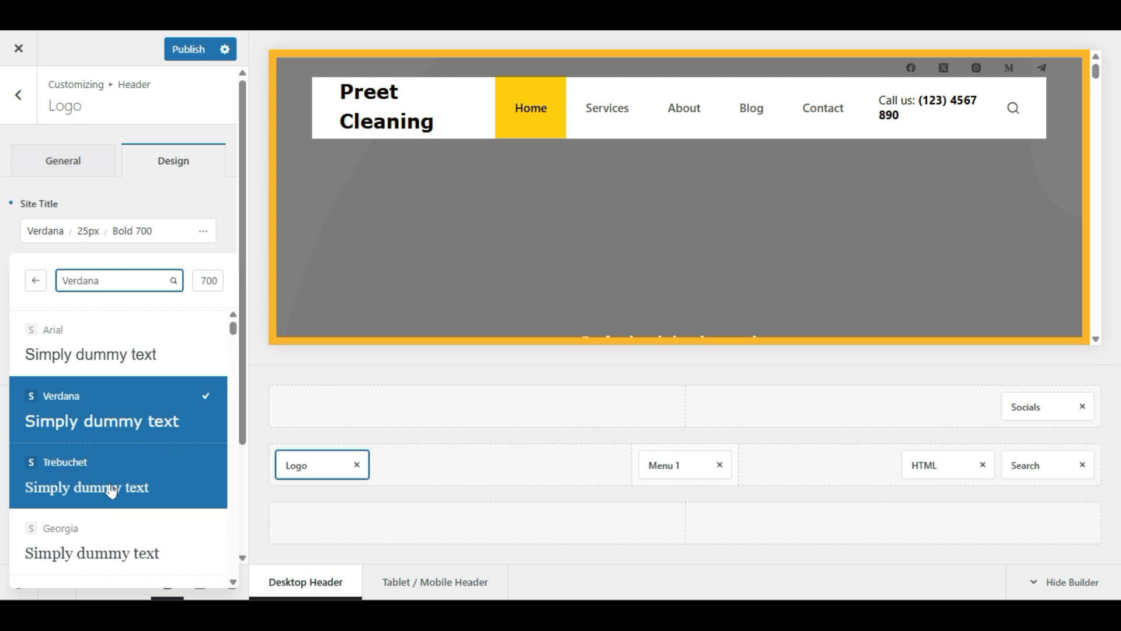
pyautogui.click(110, 486)
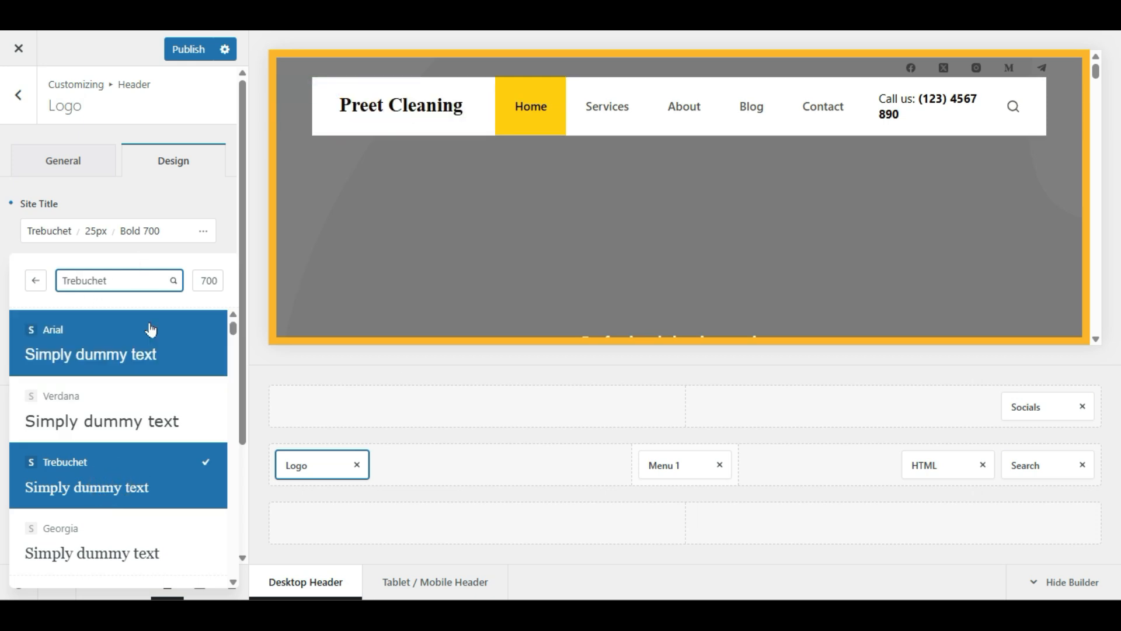
pyautogui.click(164, 304)
pyautogui.click(100, 177)
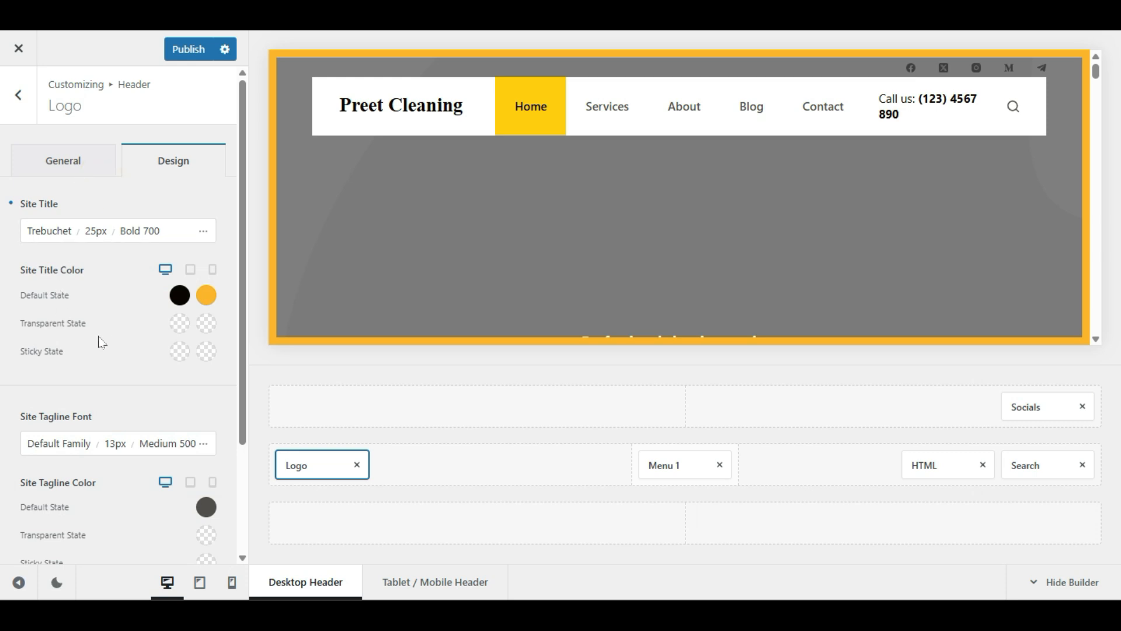
# Step: Colour the site title dark grey #4c4c4c and publish the header changes
pyautogui.click(180, 295)
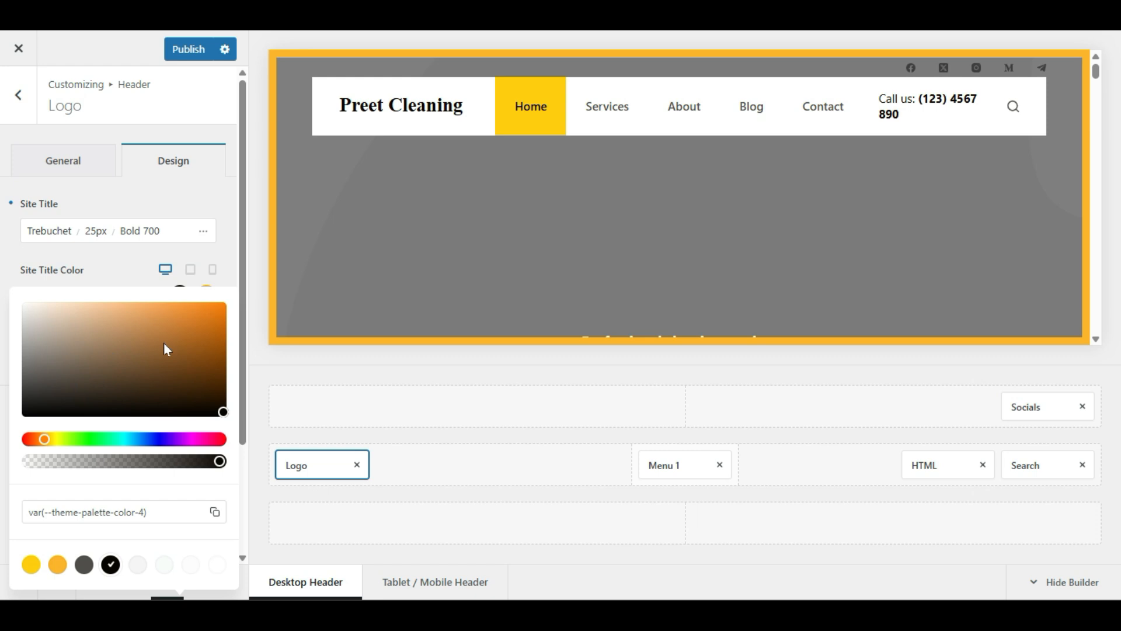
pyautogui.moveTo(167, 346); pyautogui.dragTo(203, 302)
pyautogui.moveTo(51, 441); pyautogui.dragTo(27, 440)
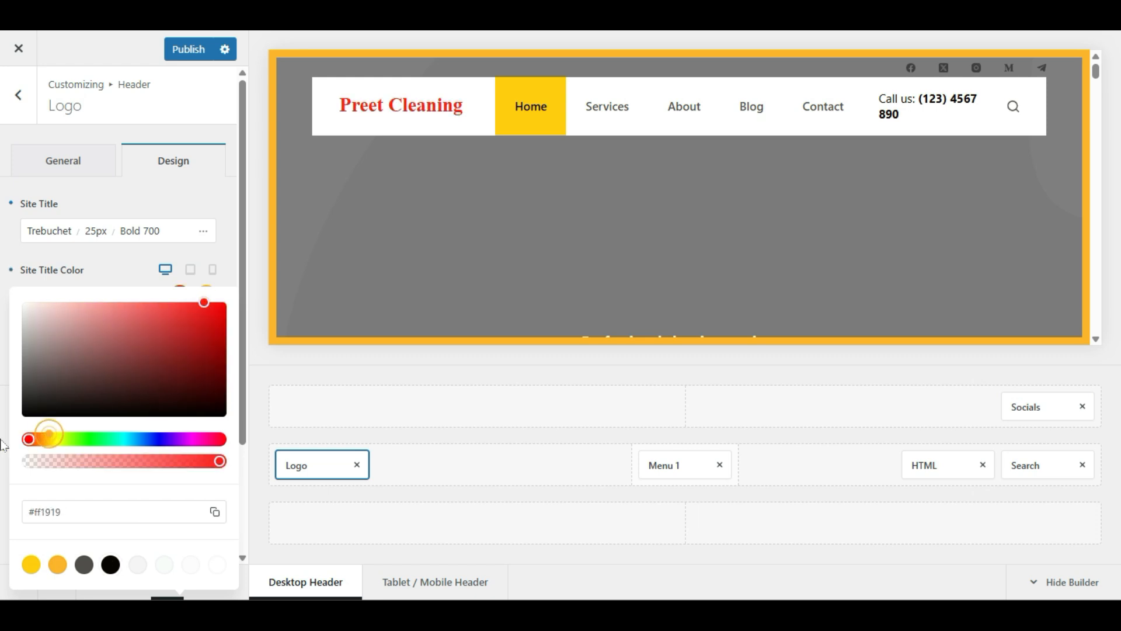
pyautogui.moveTo(195, 380); pyautogui.dragTo(3, 388)
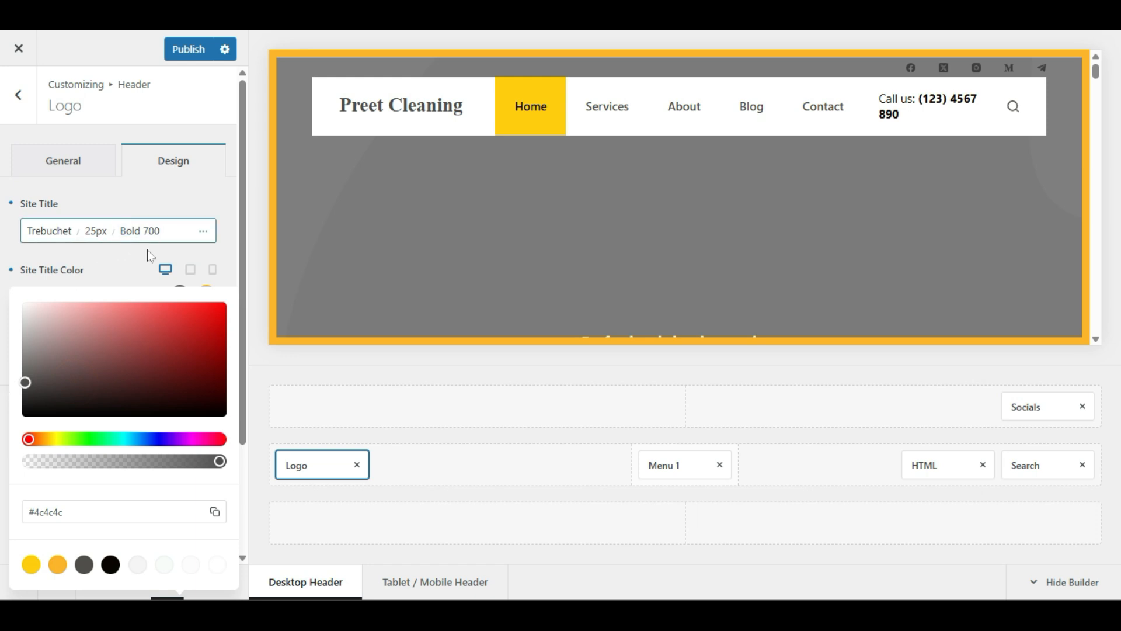
pyautogui.click(133, 285)
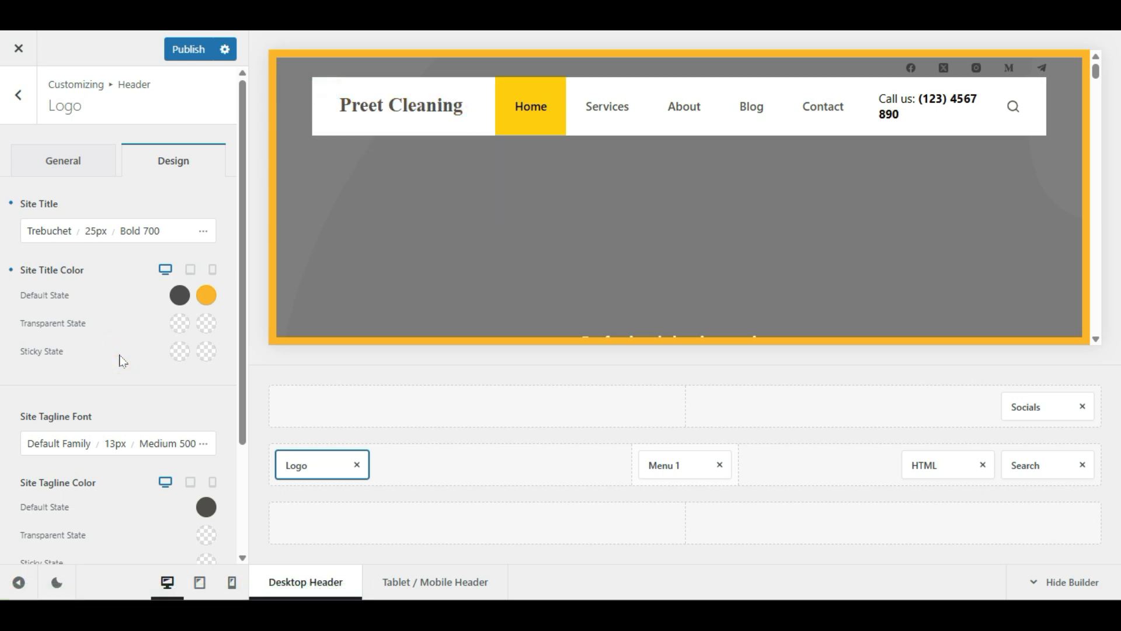
pyautogui.click(187, 59)
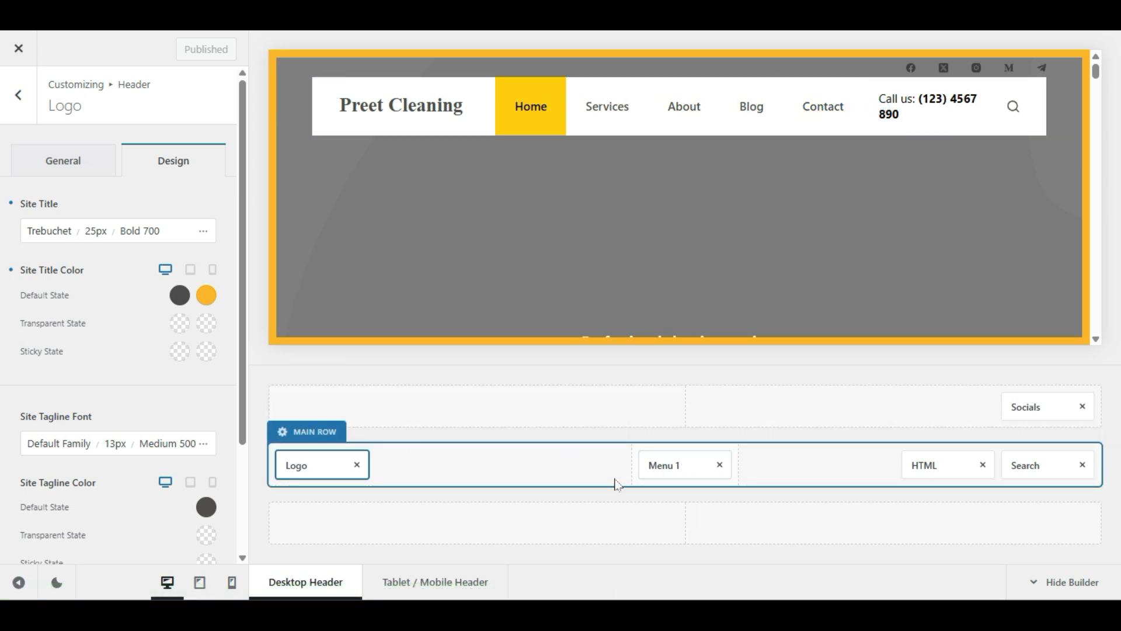
pyautogui.click(662, 467)
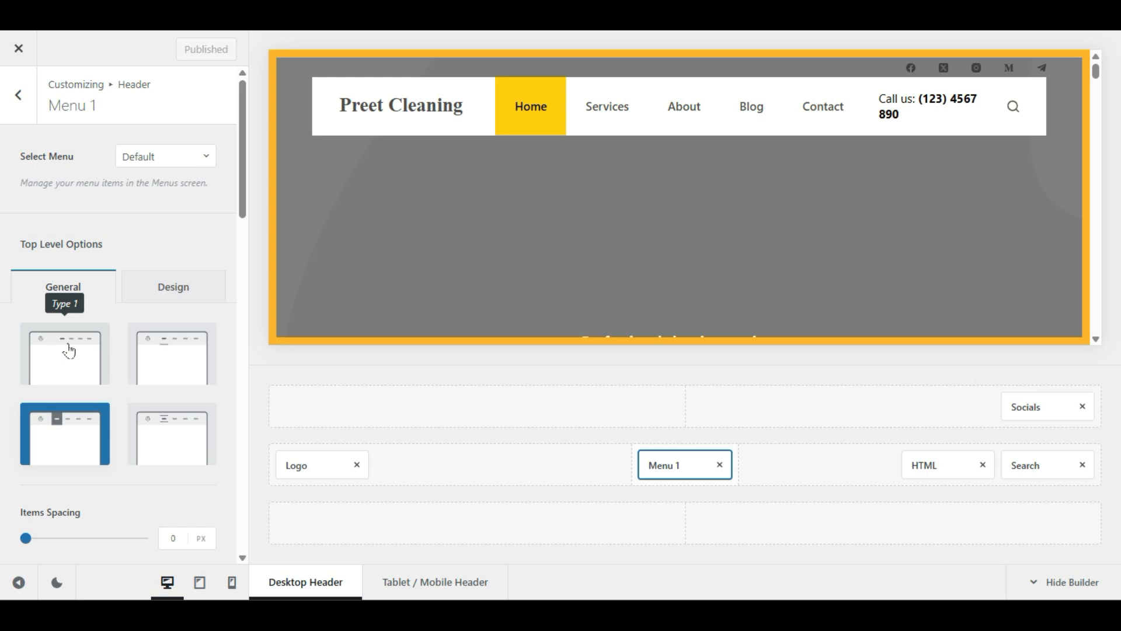
pyautogui.click(69, 350)
pyautogui.click(160, 366)
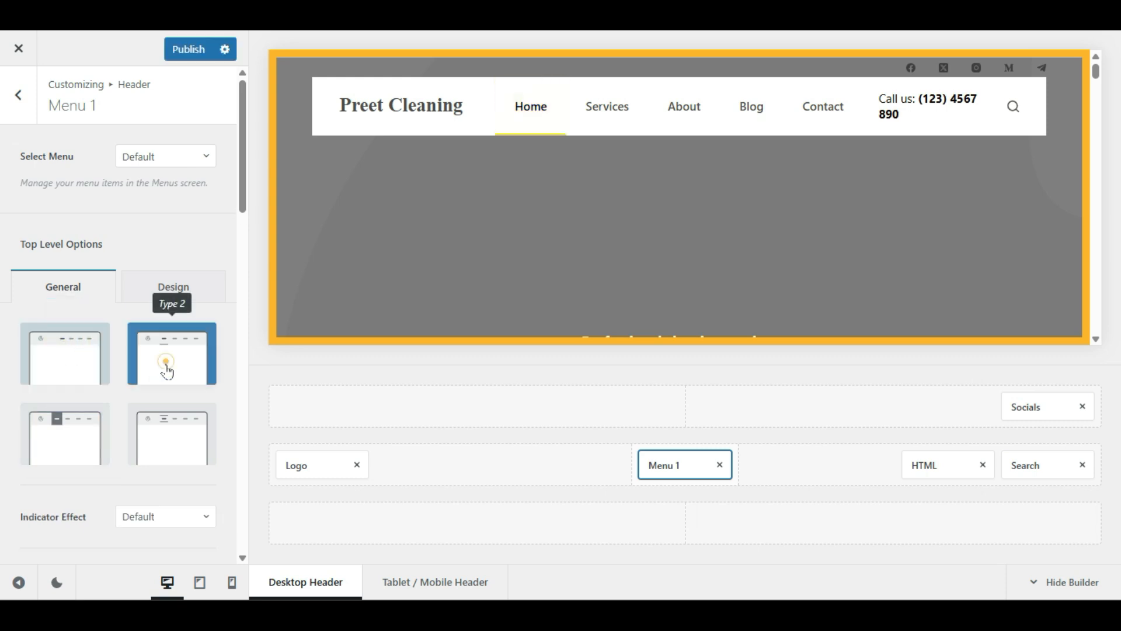
pyautogui.click(170, 464)
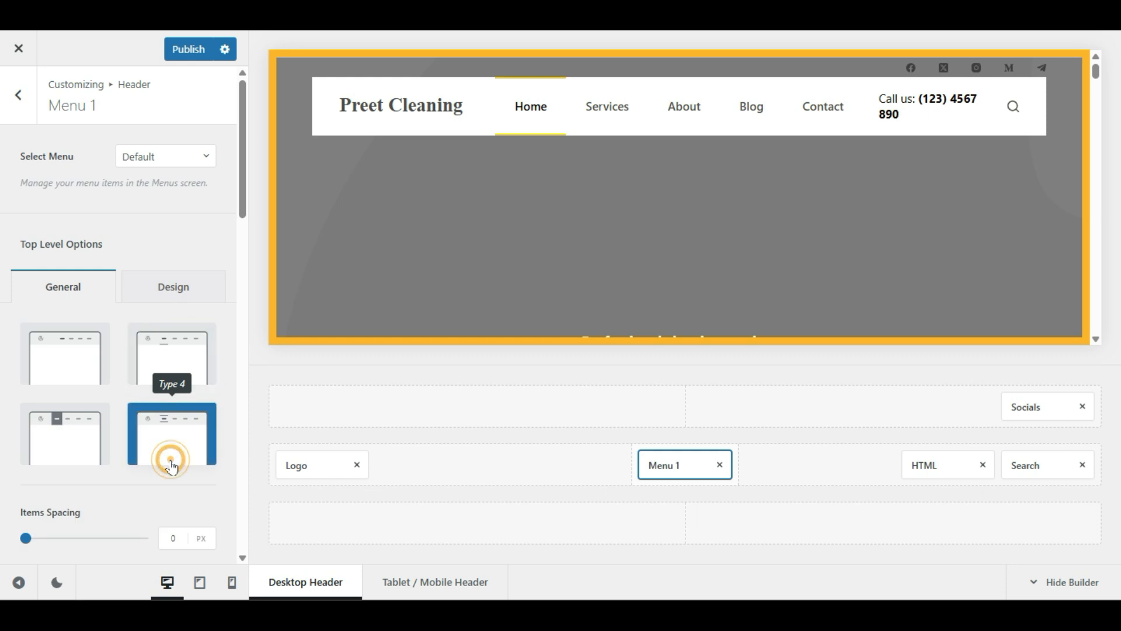
pyautogui.click(82, 444)
pyautogui.click(171, 437)
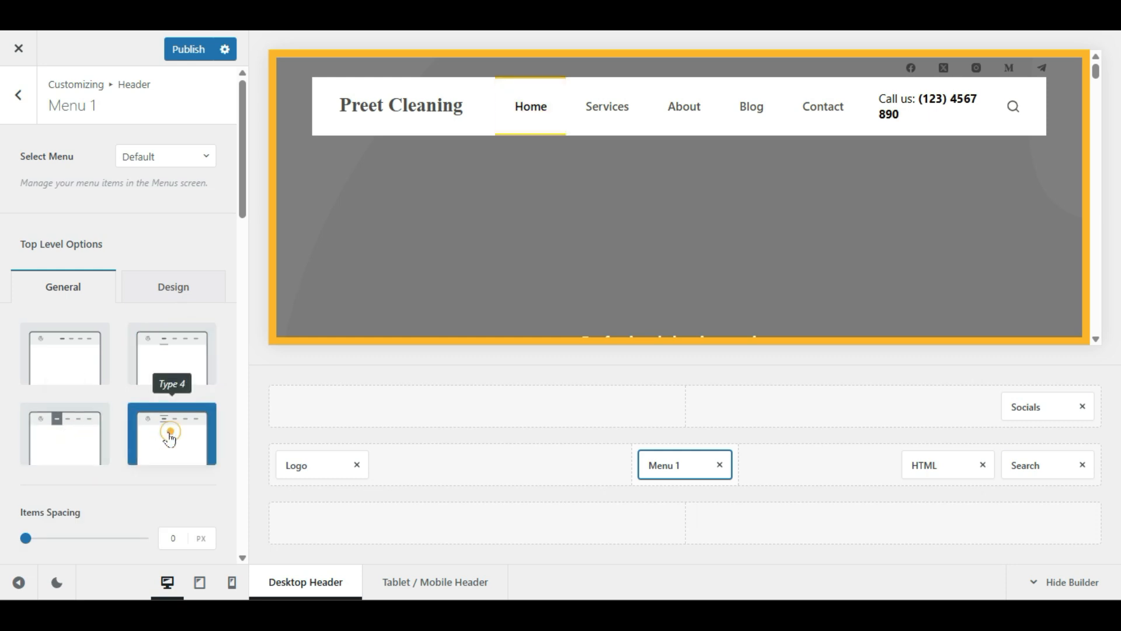
pyautogui.click(82, 435)
pyautogui.click(180, 449)
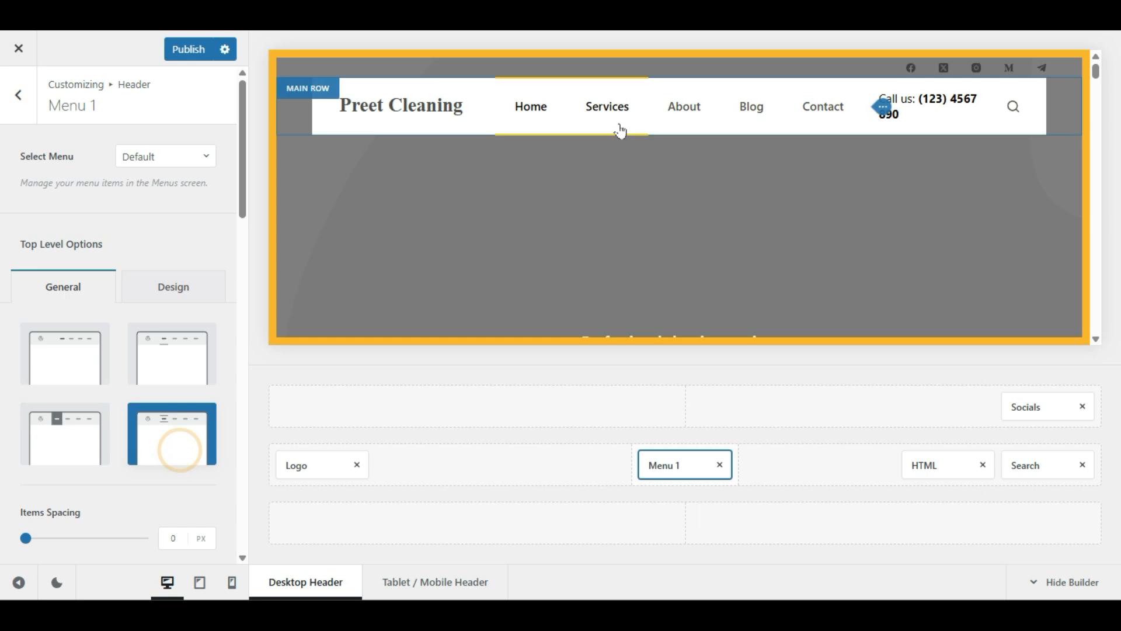
pyautogui.click(83, 444)
pyautogui.scroll(-4, 6, 303)
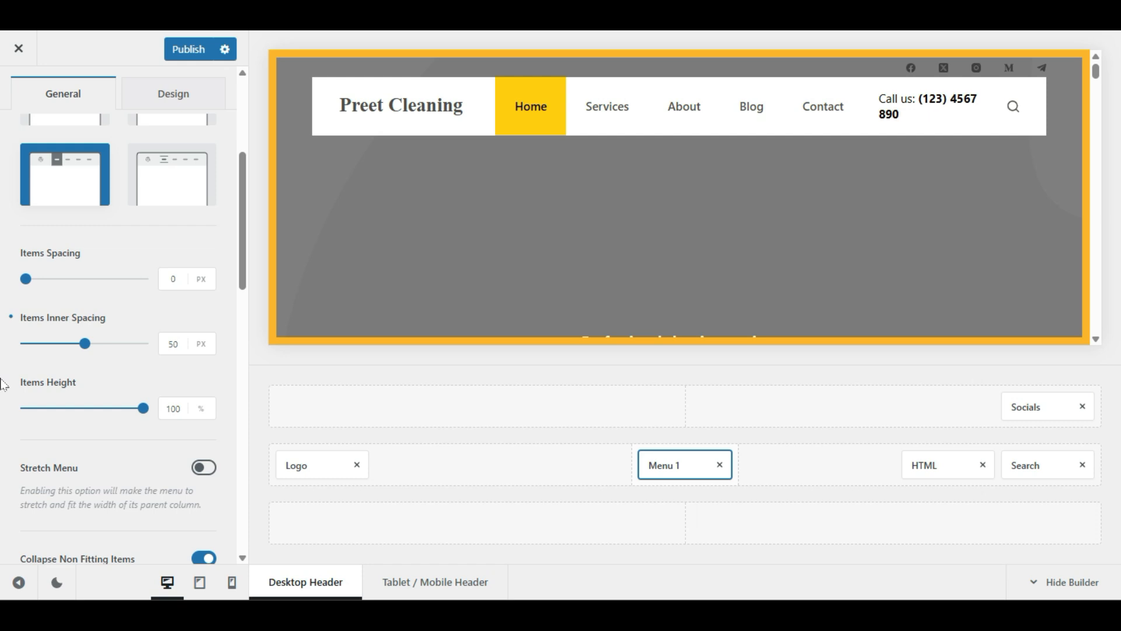
pyautogui.moveTo(26, 286); pyautogui.dragTo(2, 318)
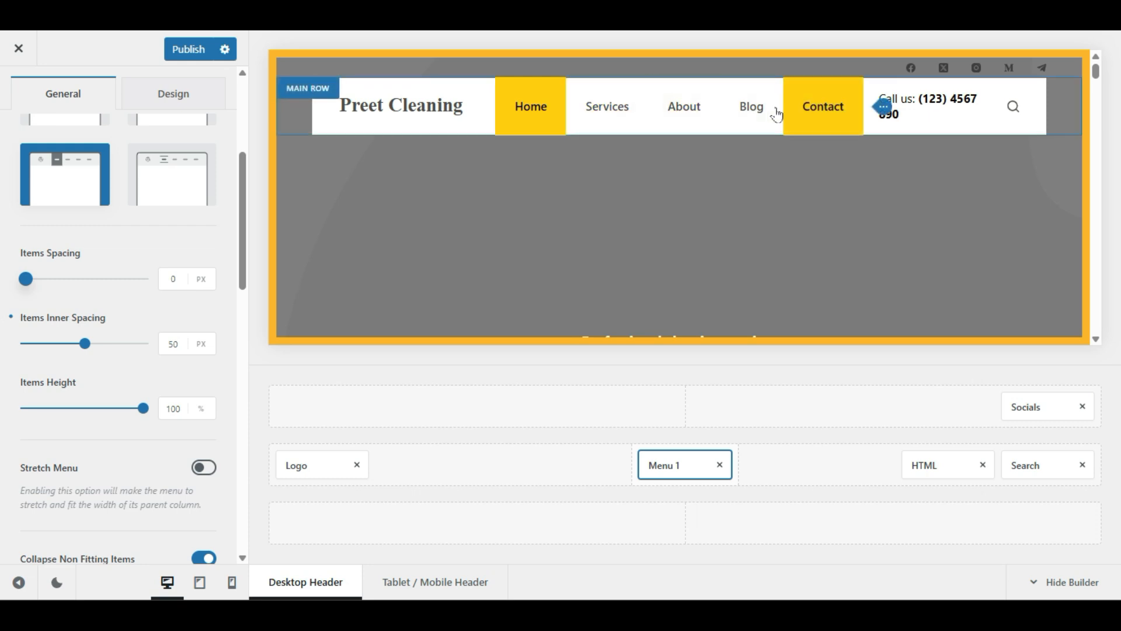
pyautogui.scroll(-2, 130, 431)
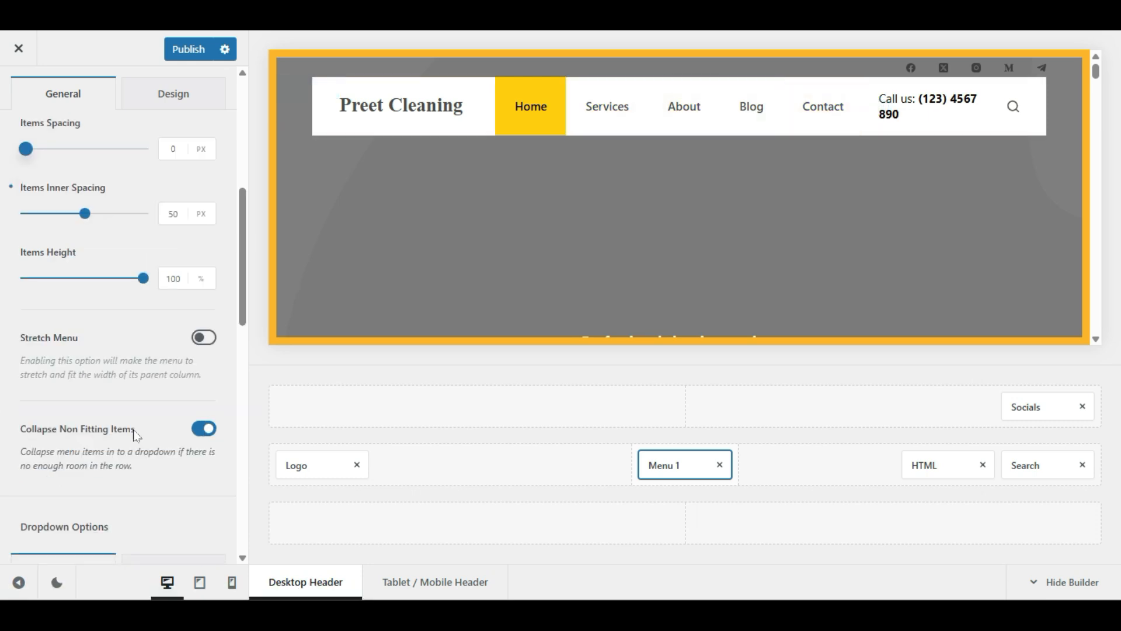
pyautogui.click(204, 339)
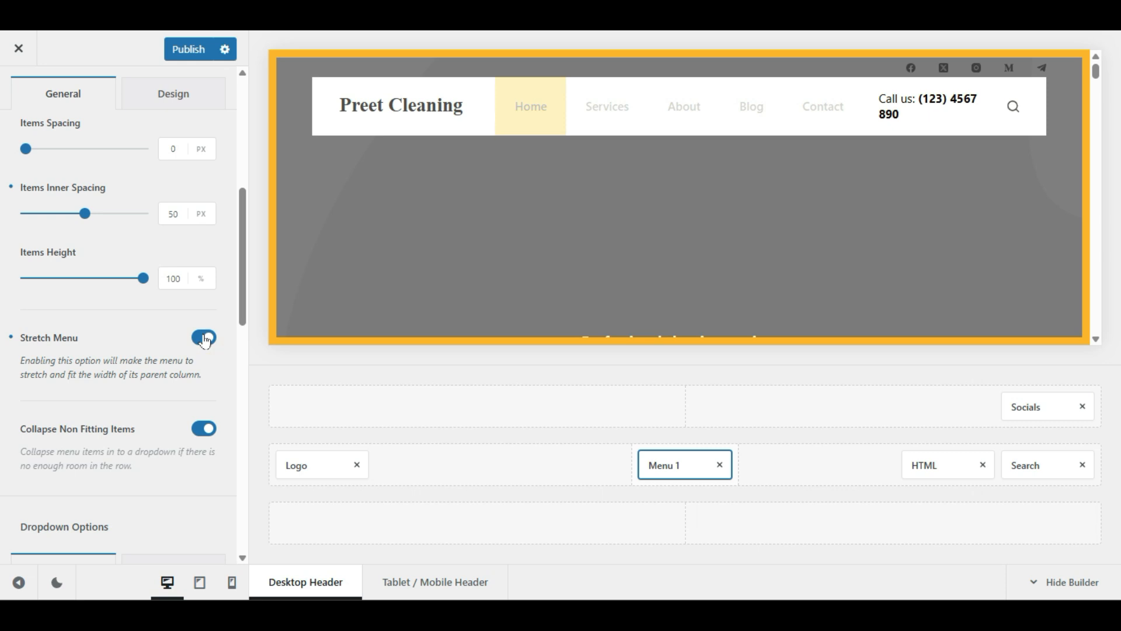
pyautogui.click(204, 339)
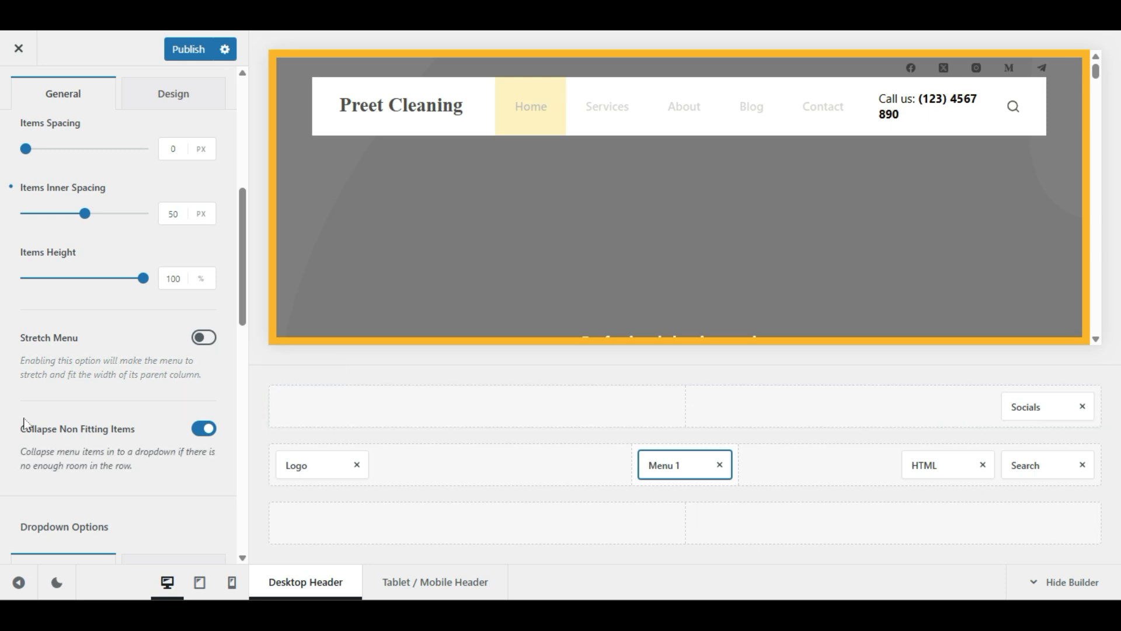
pyautogui.scroll(-4, 35, 420)
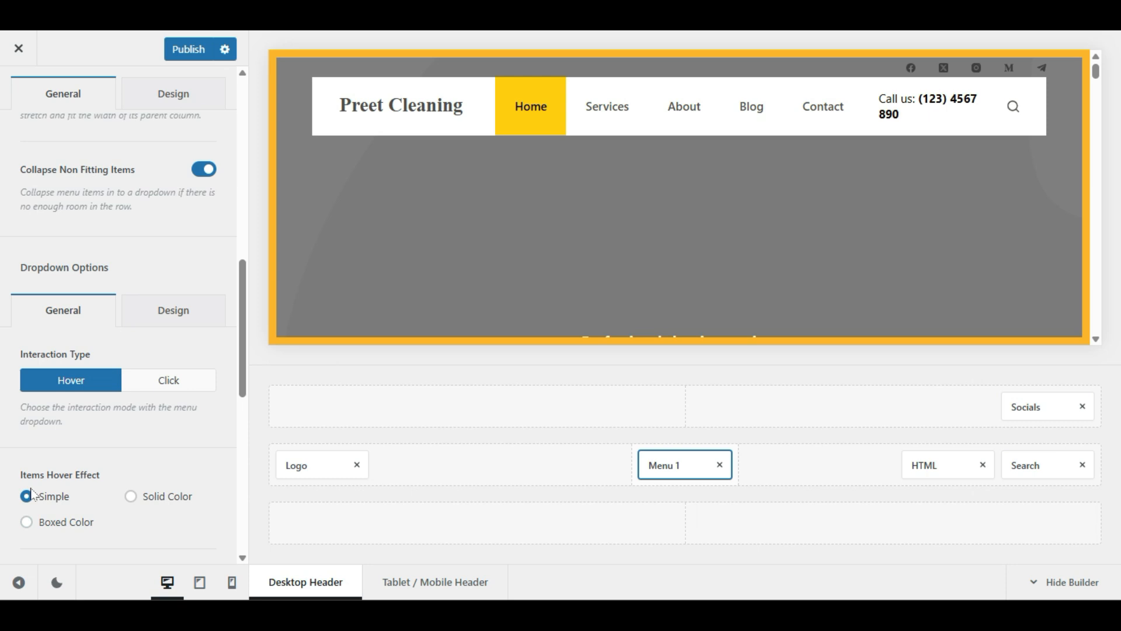
pyautogui.scroll(-2, 117, 473)
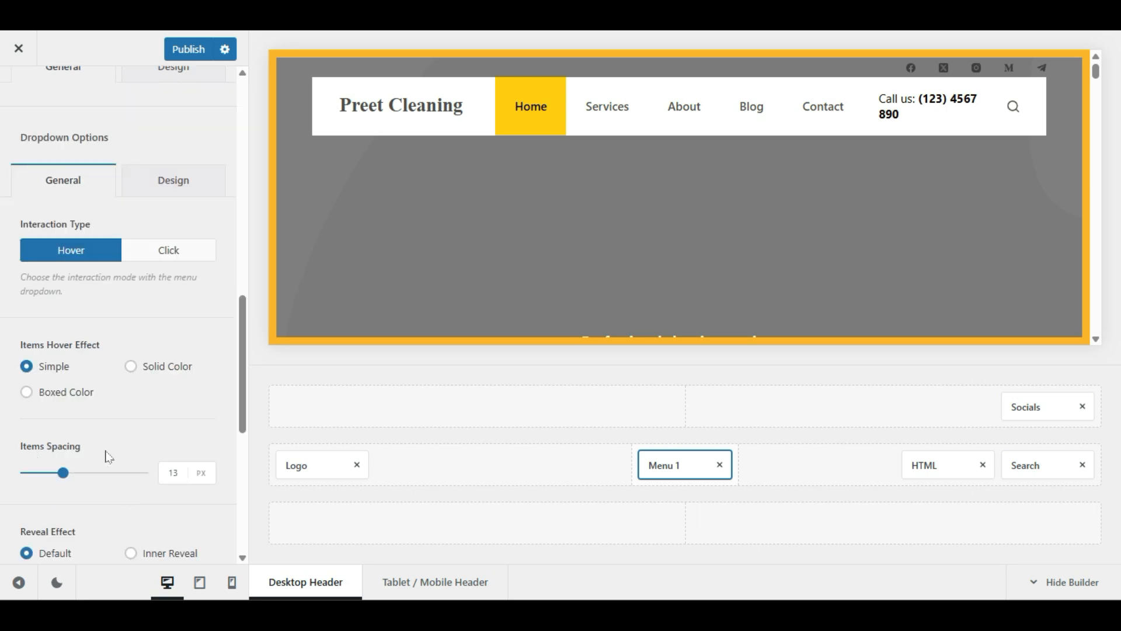
pyautogui.click(132, 365)
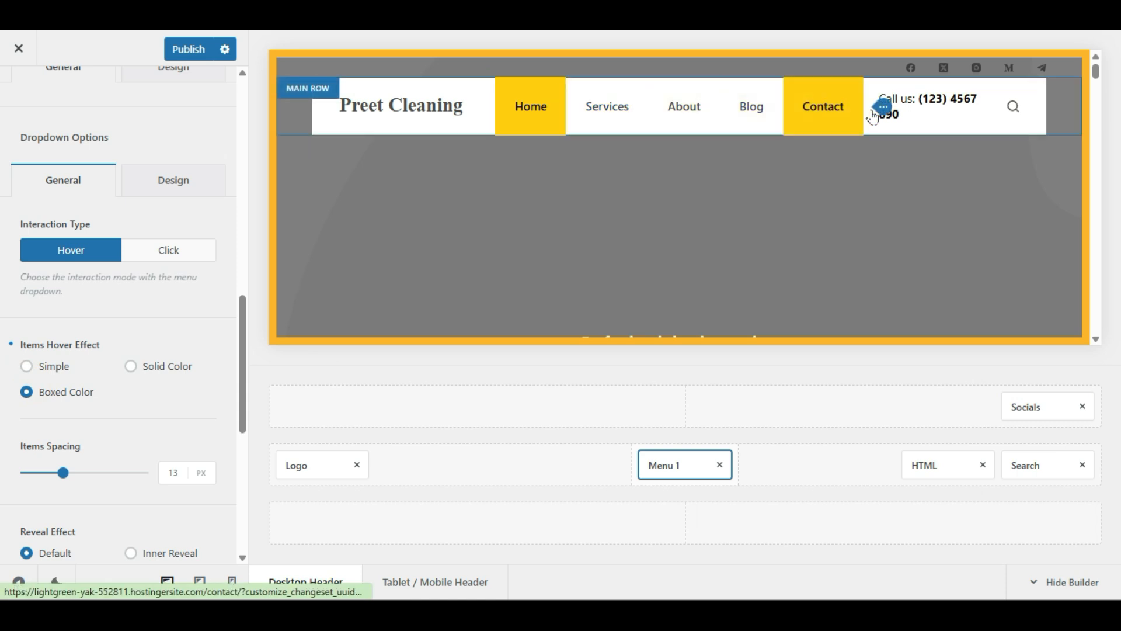
pyautogui.click(130, 366)
pyautogui.click(27, 366)
pyautogui.scroll(-2, 128, 429)
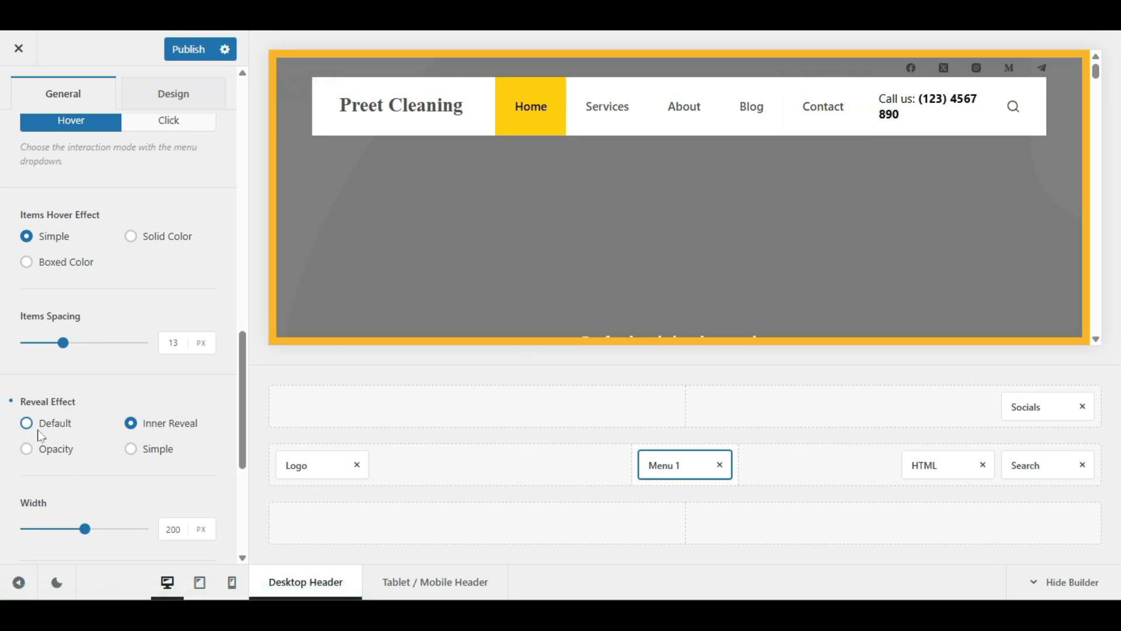
pyautogui.scroll(-4, 105, 407)
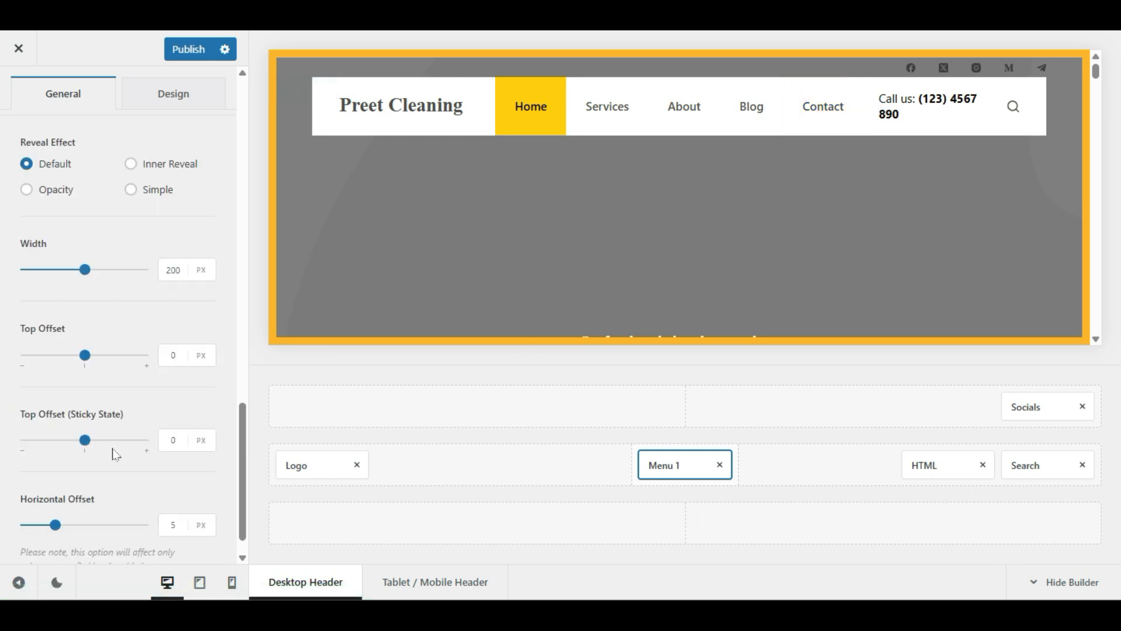
pyautogui.scroll(-1, 115, 455)
pyautogui.scroll(8, 124, 445)
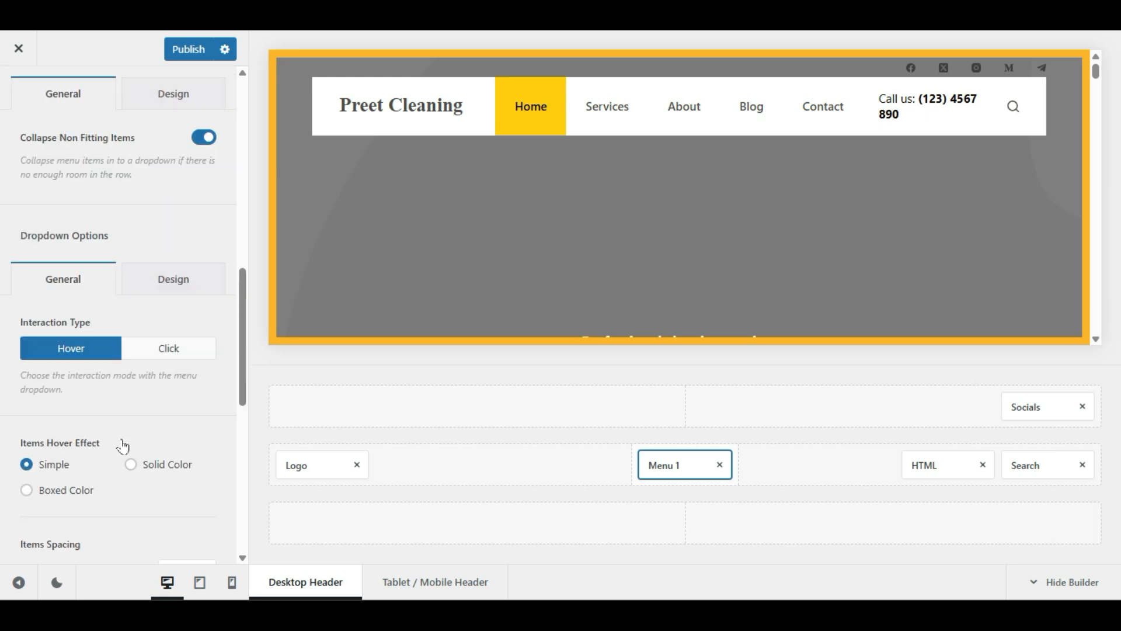
pyautogui.scroll(10, 124, 445)
pyautogui.scroll(1, 125, 445)
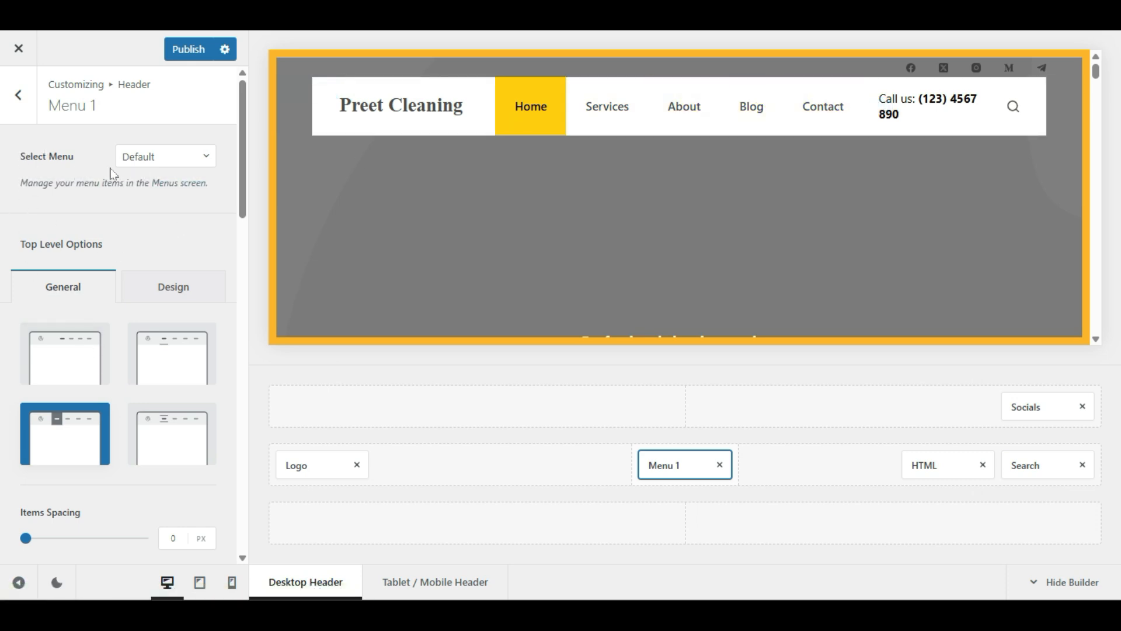
# Step: Assign Main Menu to the header's Menu 1 and publish the change
pyautogui.click(169, 157)
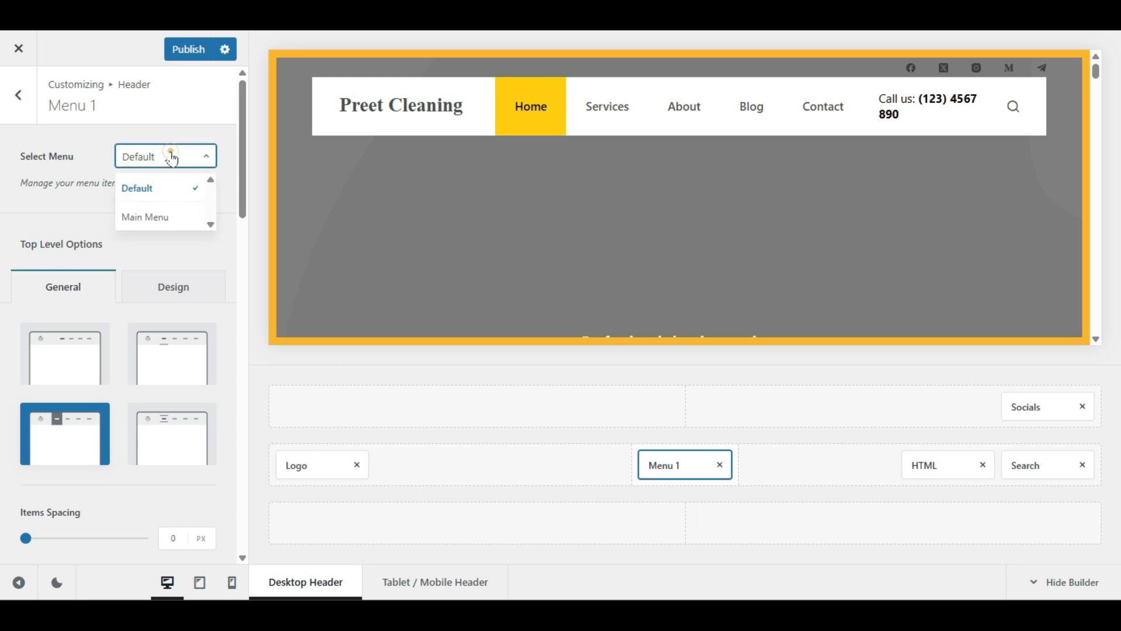
pyautogui.click(146, 221)
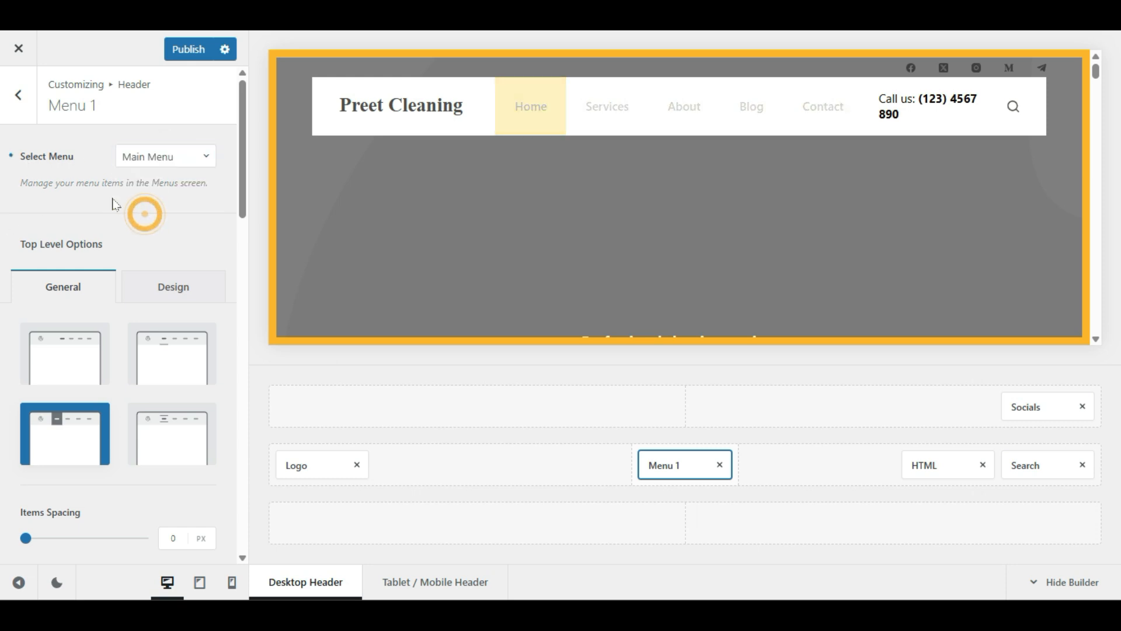
pyautogui.click(138, 156)
pyautogui.click(129, 217)
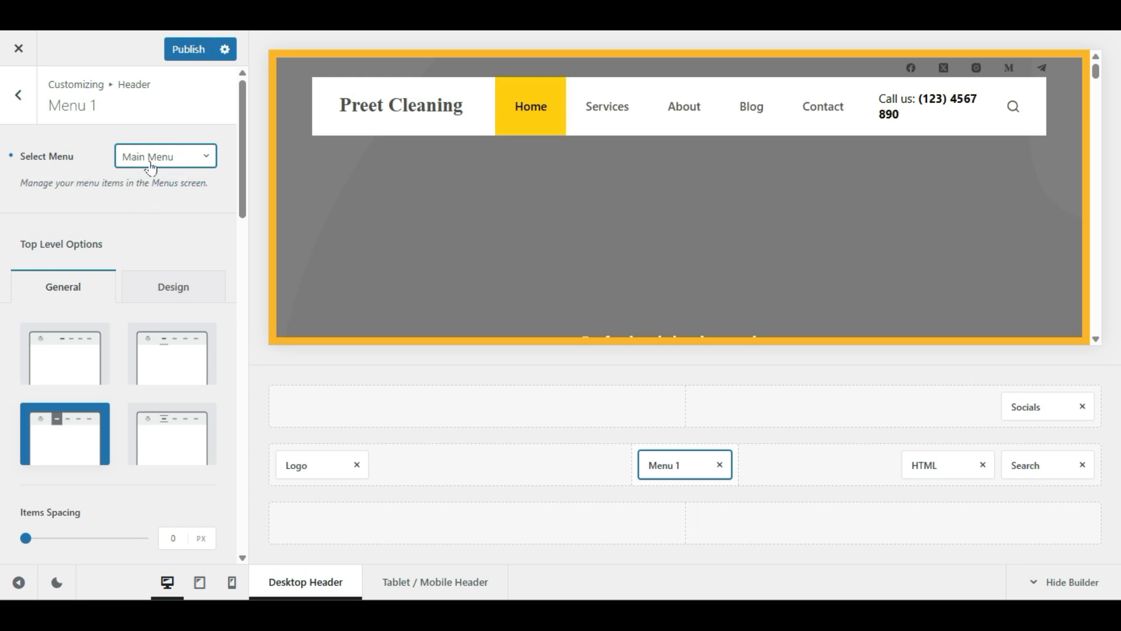
pyautogui.click(181, 52)
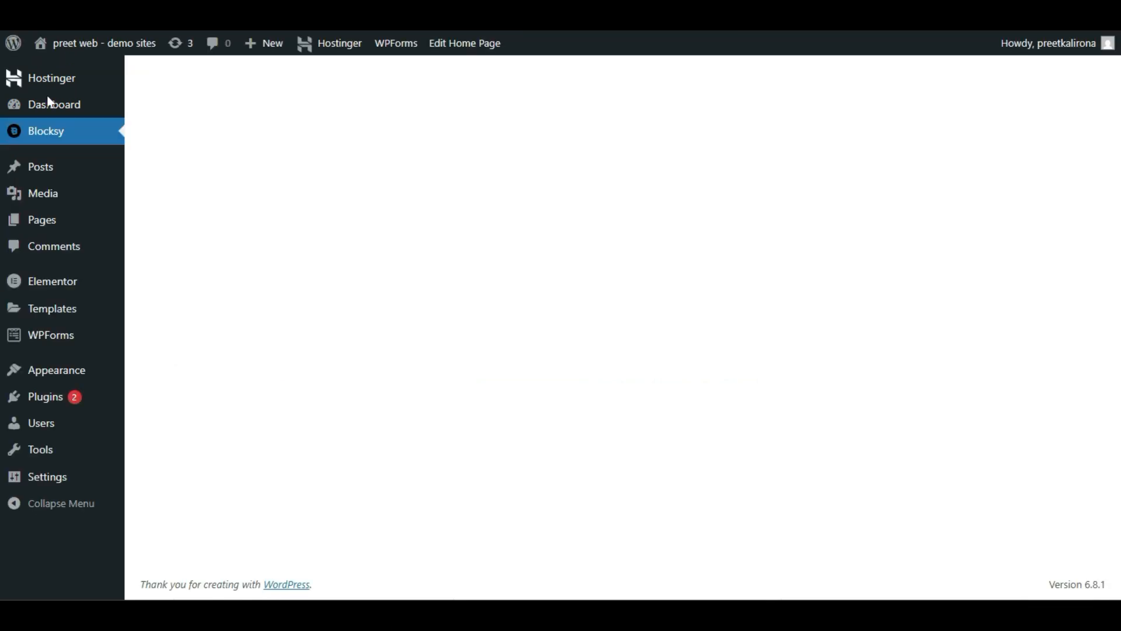
# Step: Dismiss the payment forms notice and go to the All Pages list
pyautogui.moveTo(35, 373)
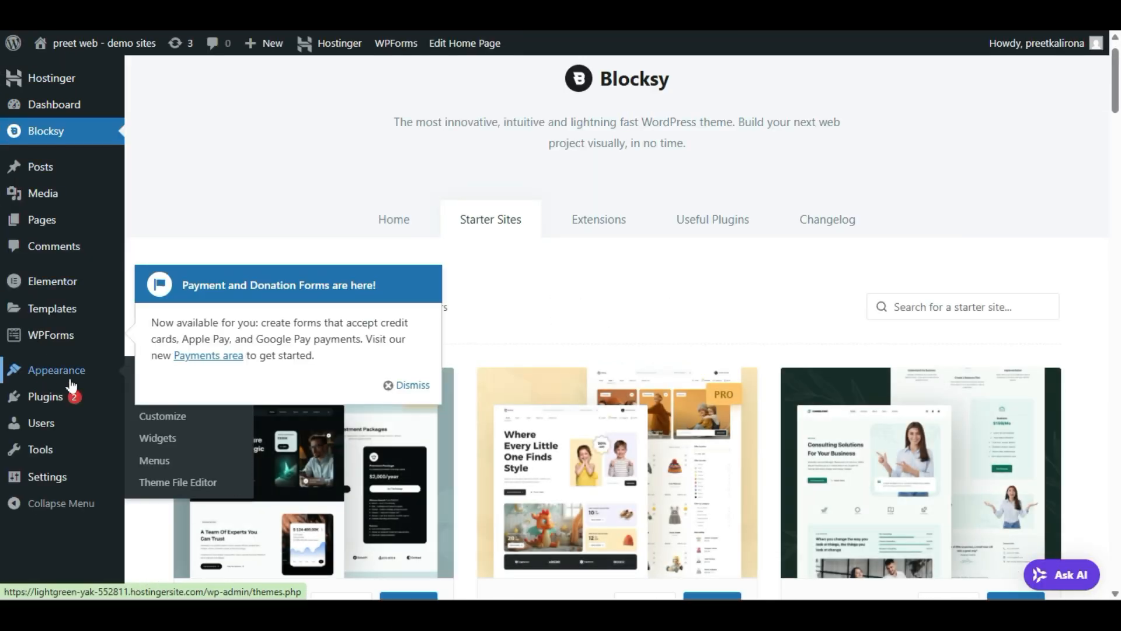
pyautogui.click(409, 385)
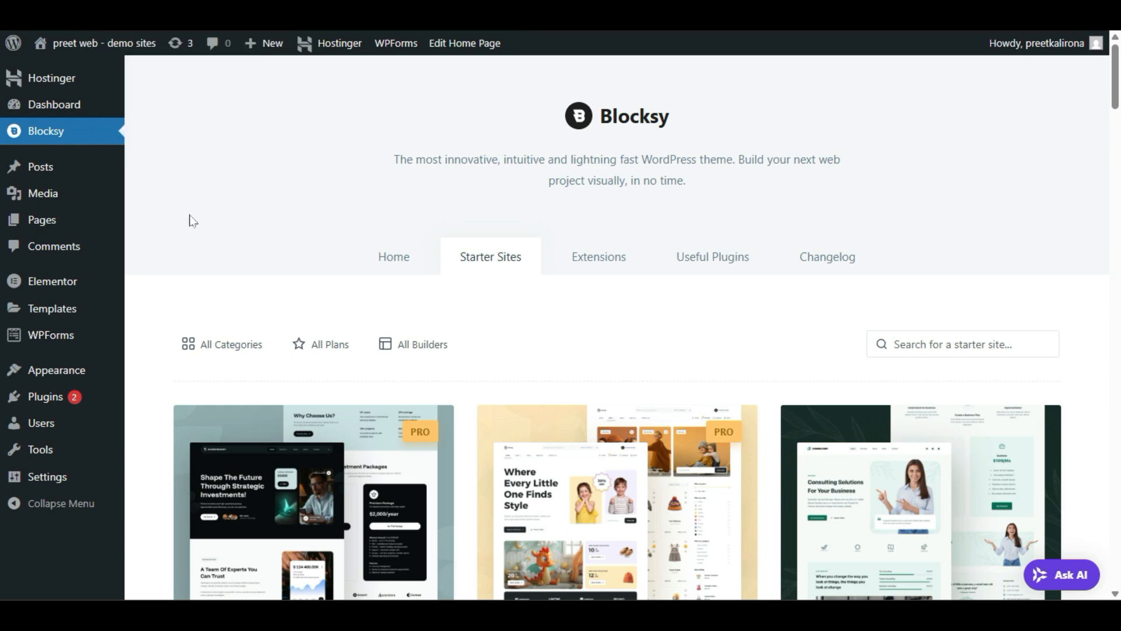
pyautogui.moveTo(40, 233)
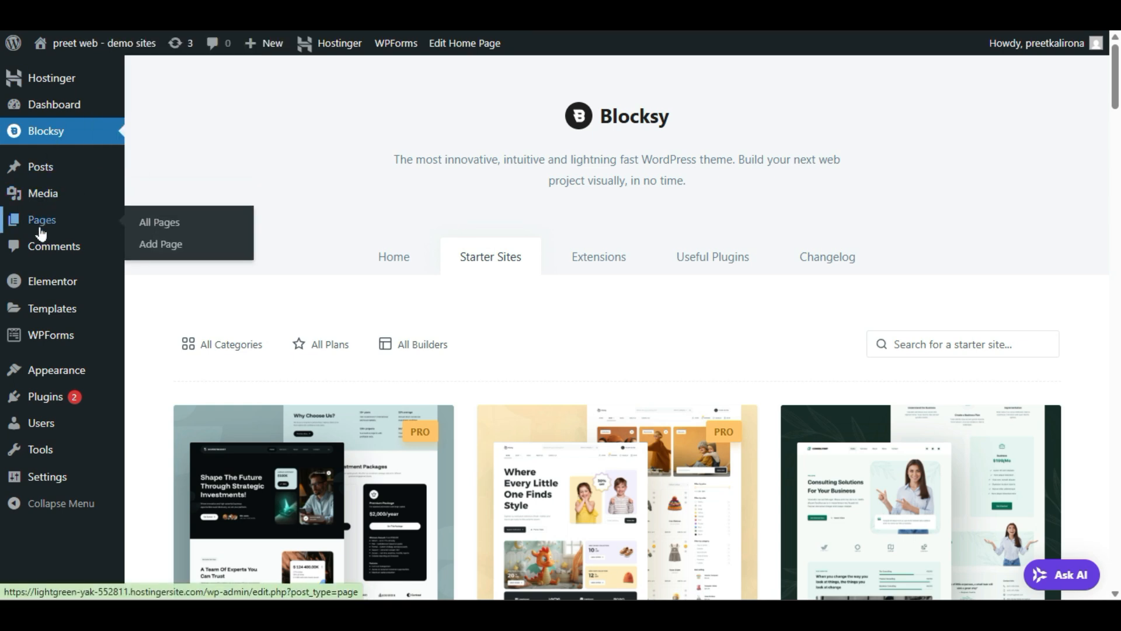
pyautogui.click(172, 226)
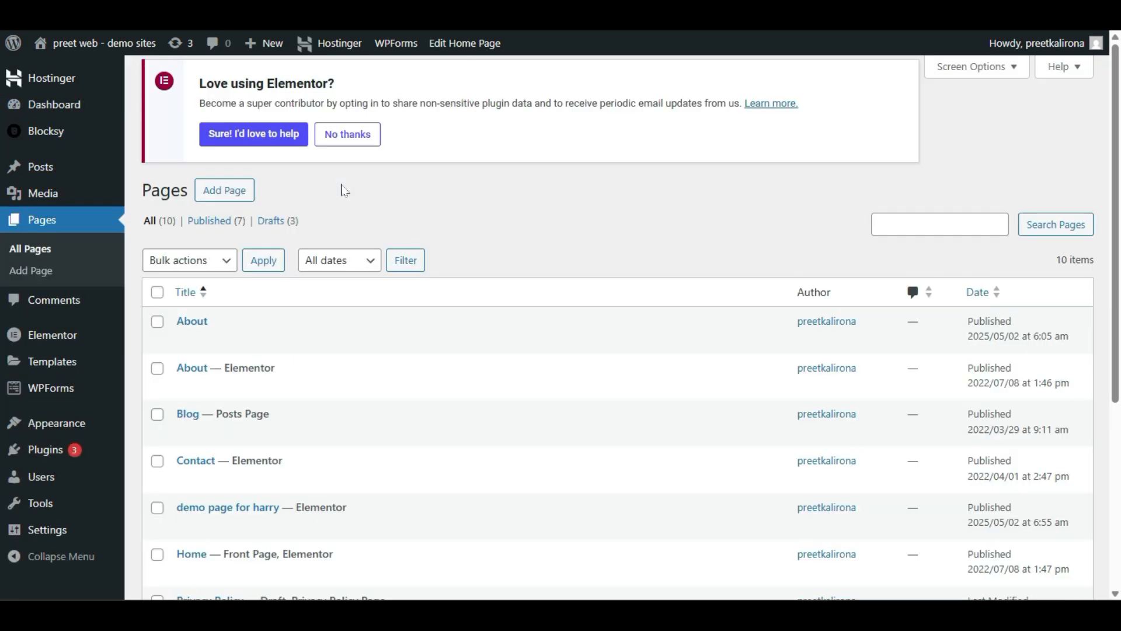
# Step: Trash the extra demo page, leaving nine pages listed
pyautogui.scroll(-2, 366, 230)
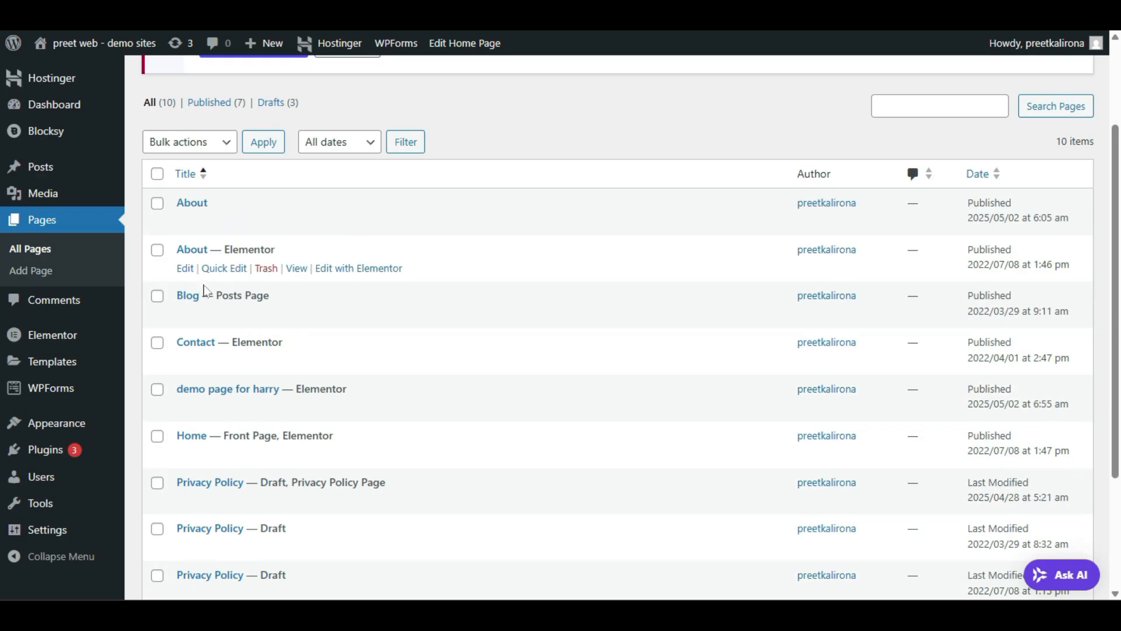
pyautogui.scroll(-2, 318, 409)
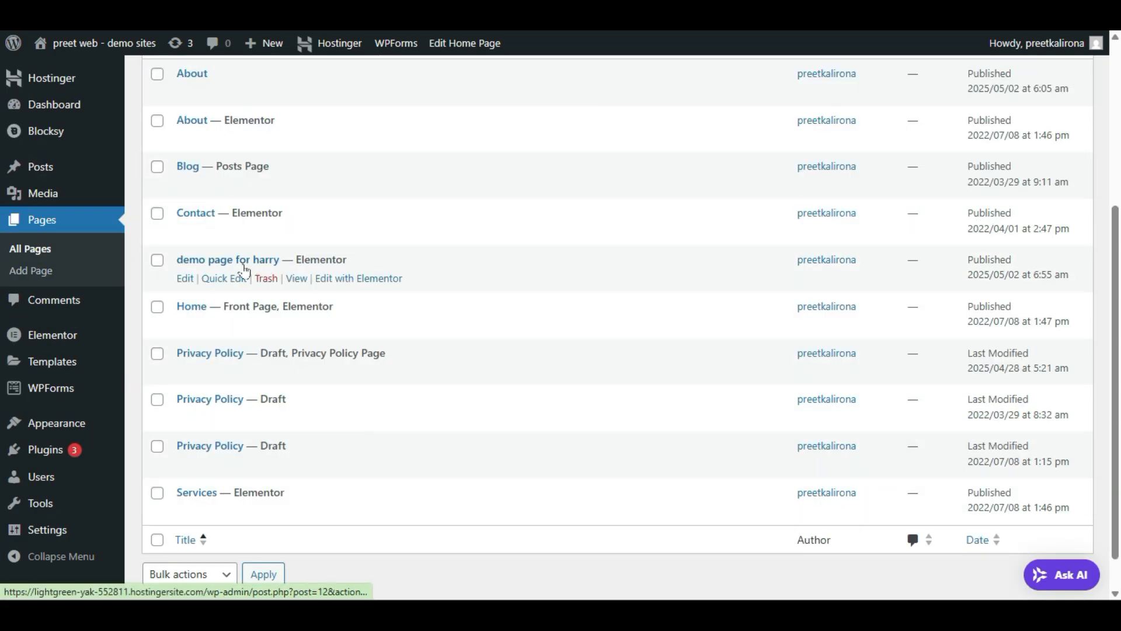
pyautogui.click(276, 282)
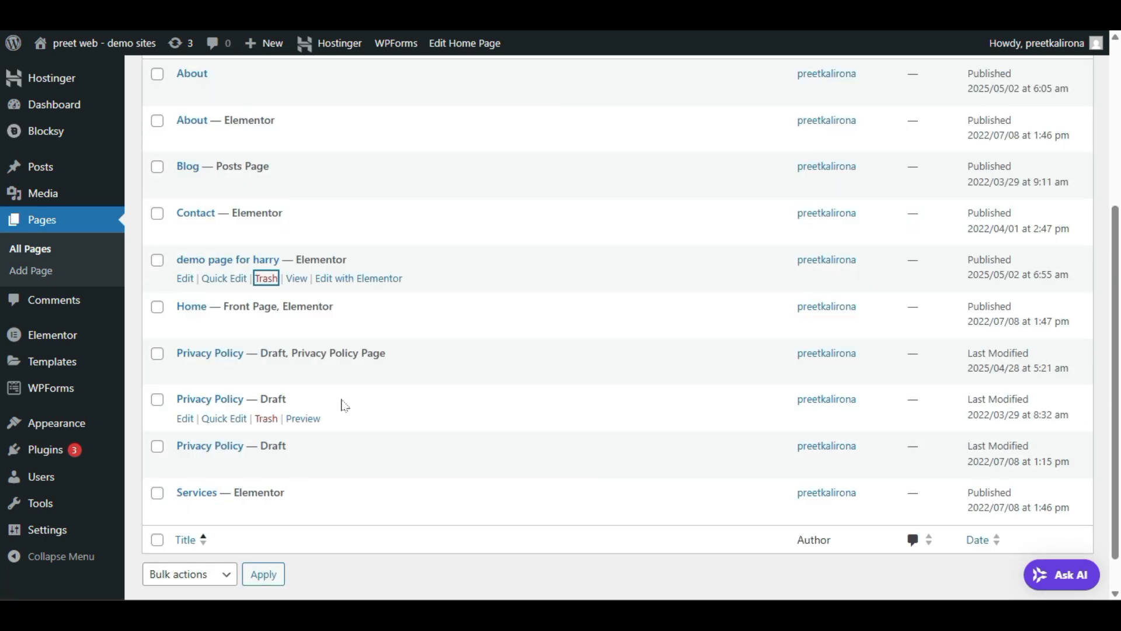
pyautogui.scroll(-2, 281, 301)
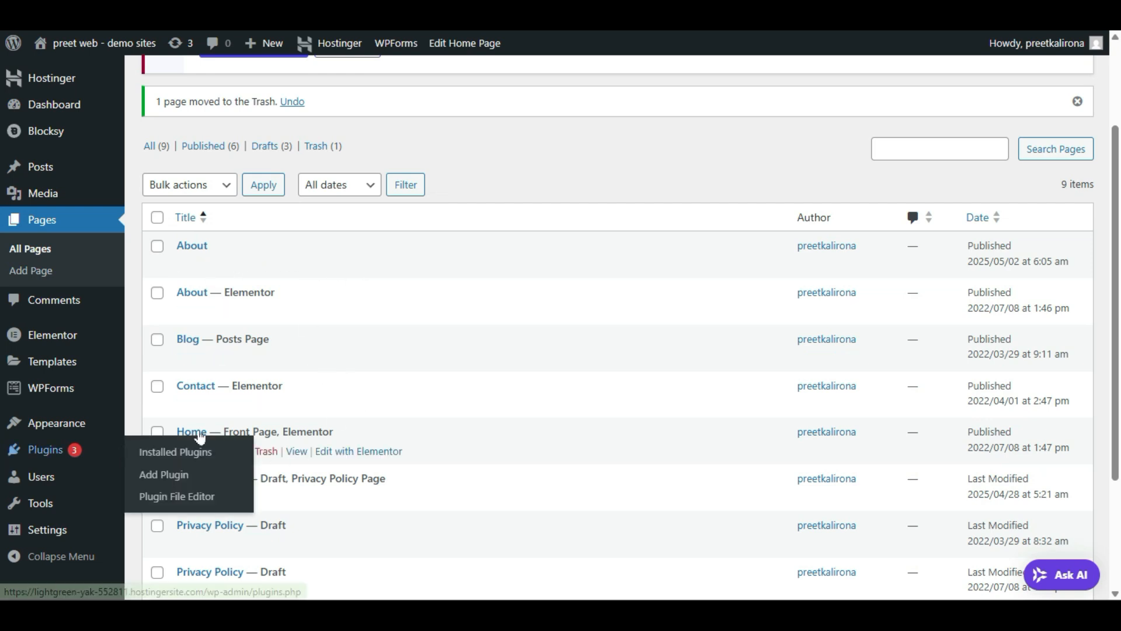
pyautogui.scroll(-2, 386, 412)
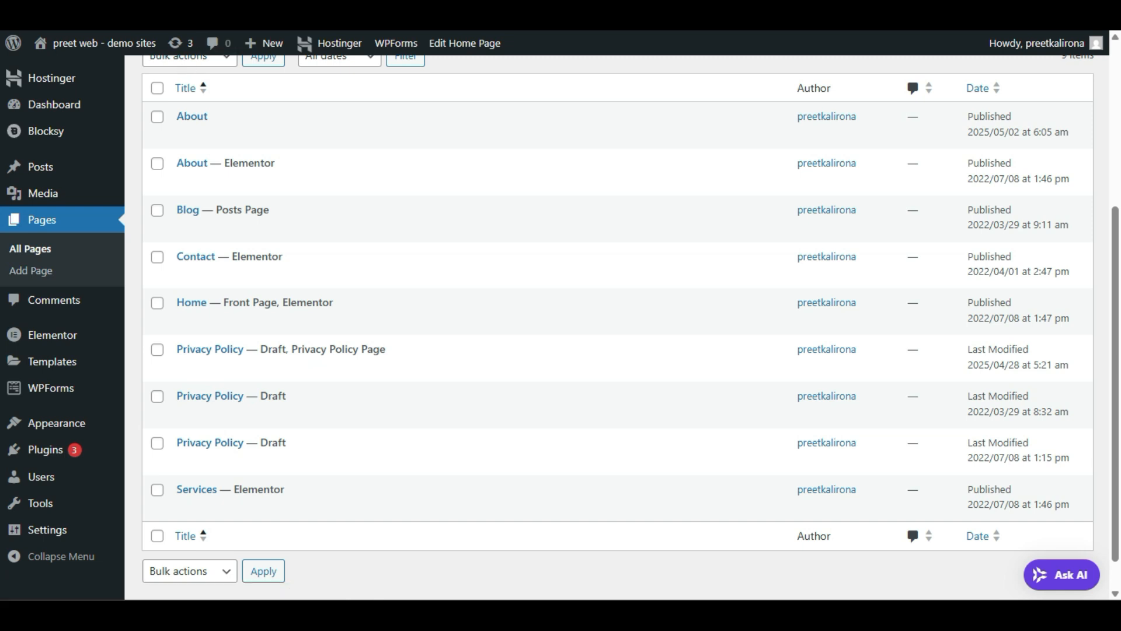
pyautogui.moveTo(272, 421)
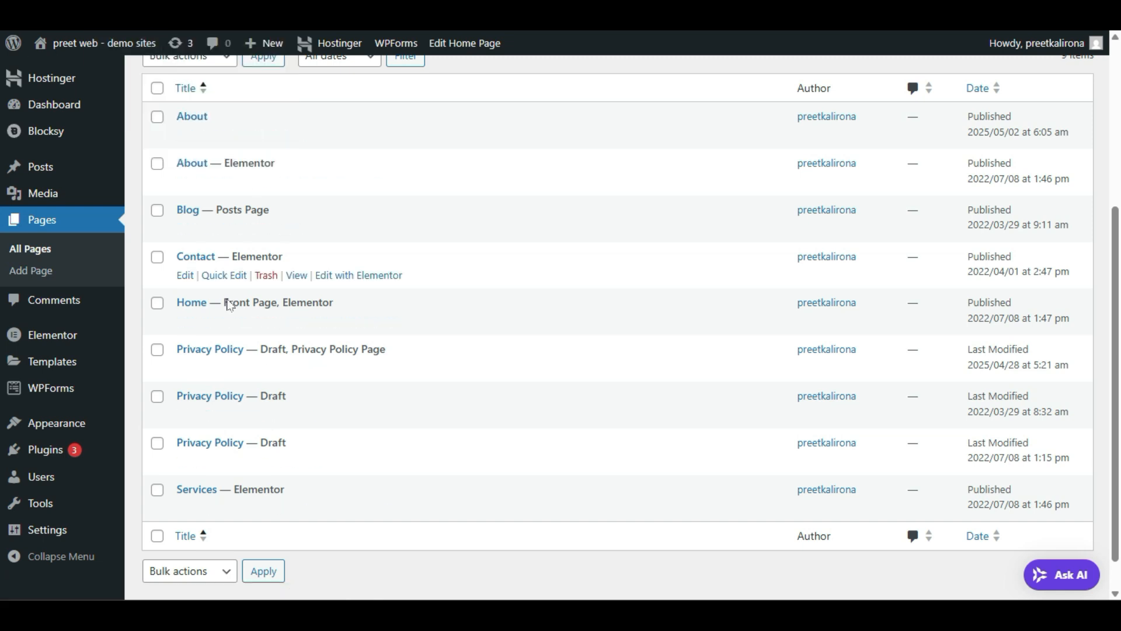
pyautogui.moveTo(225, 175)
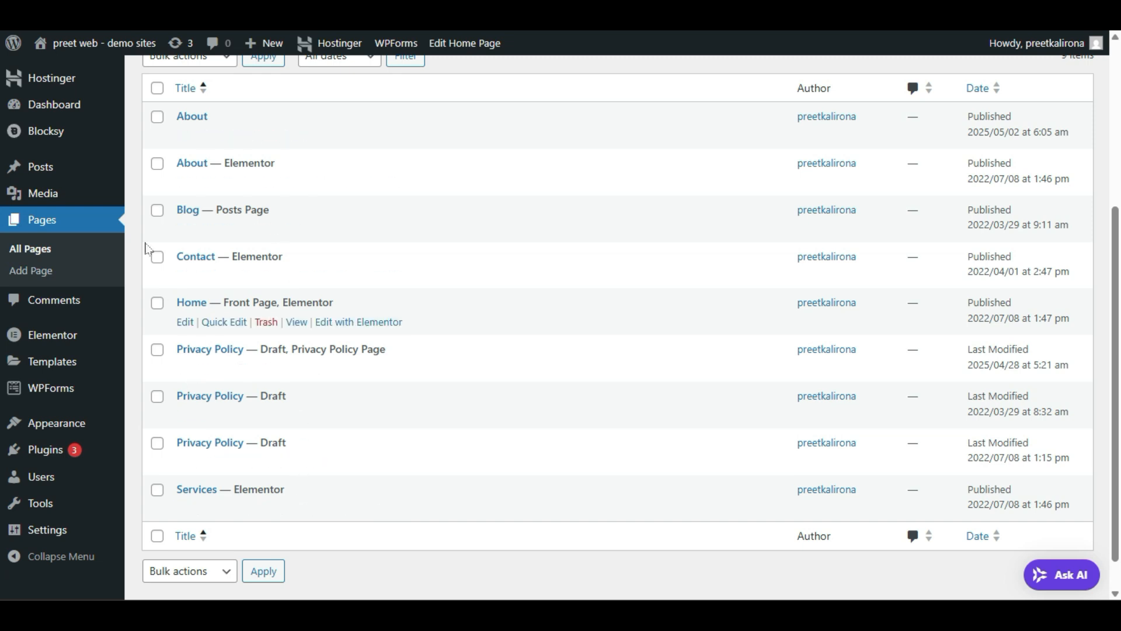
# Step: Go to the Appearance > Menus editor for the Main Menu
pyautogui.moveTo(75, 432)
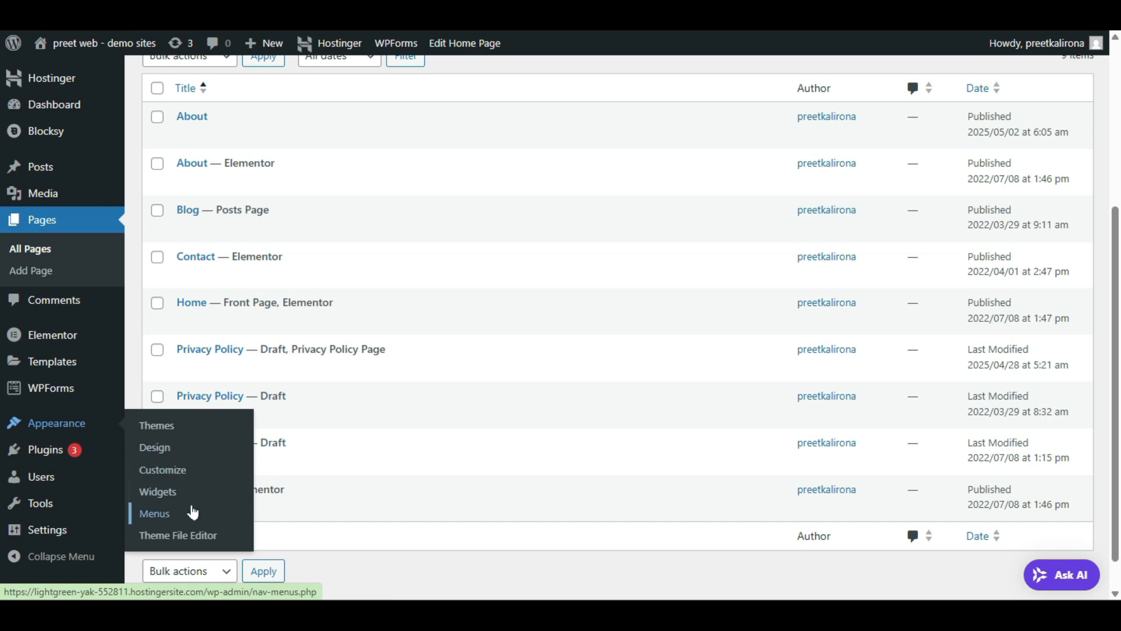
pyautogui.click(168, 518)
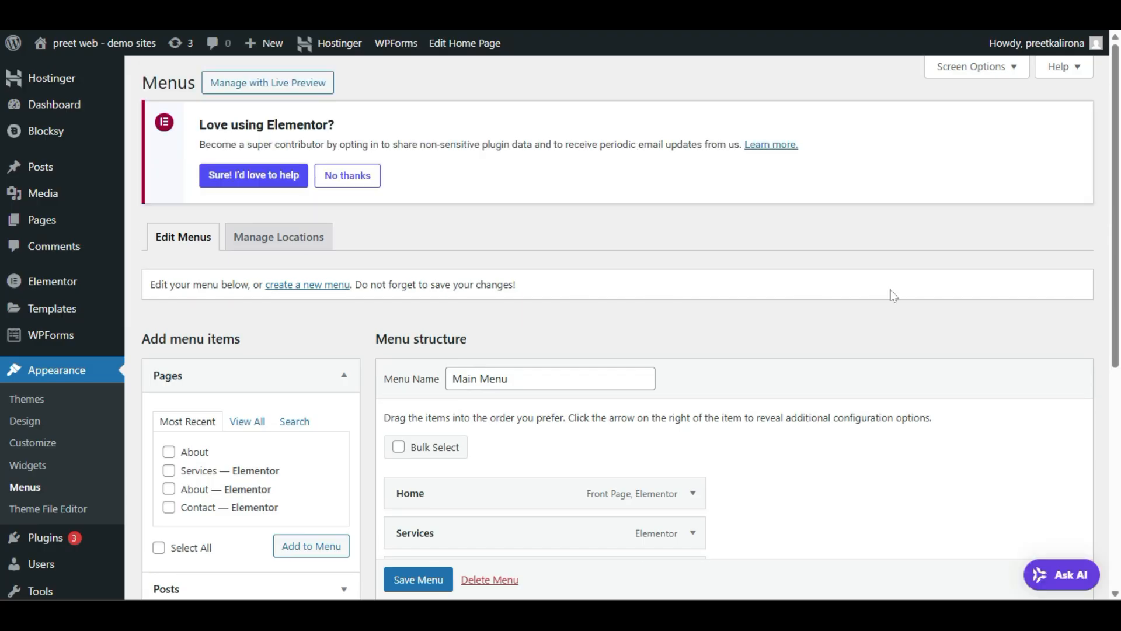
pyautogui.scroll(-4, 893, 295)
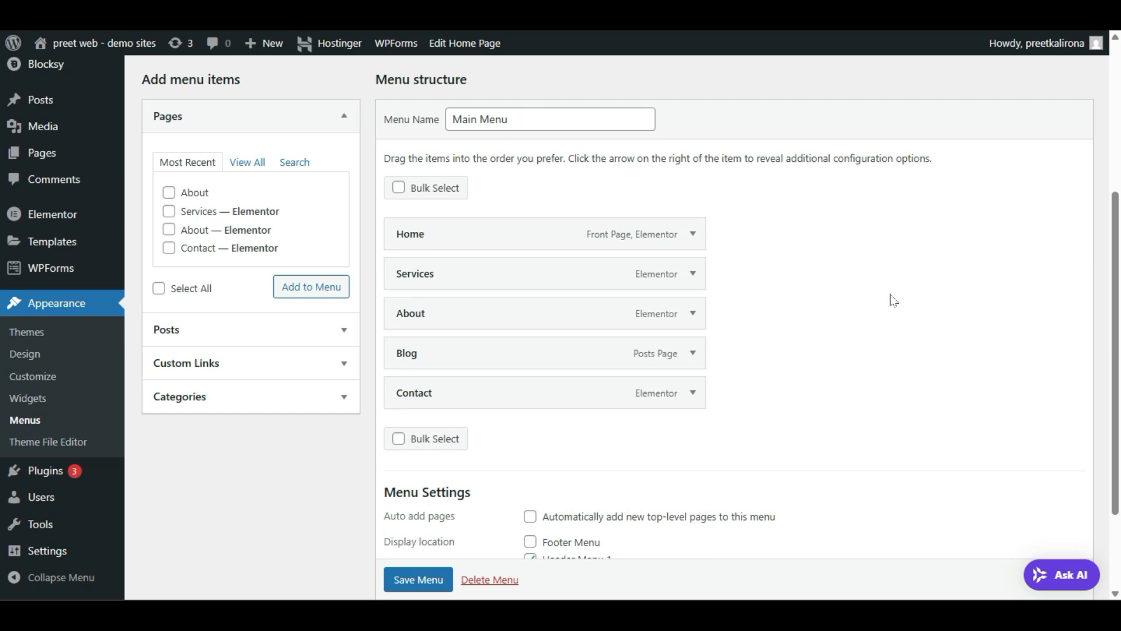
pyautogui.scroll(2, 894, 301)
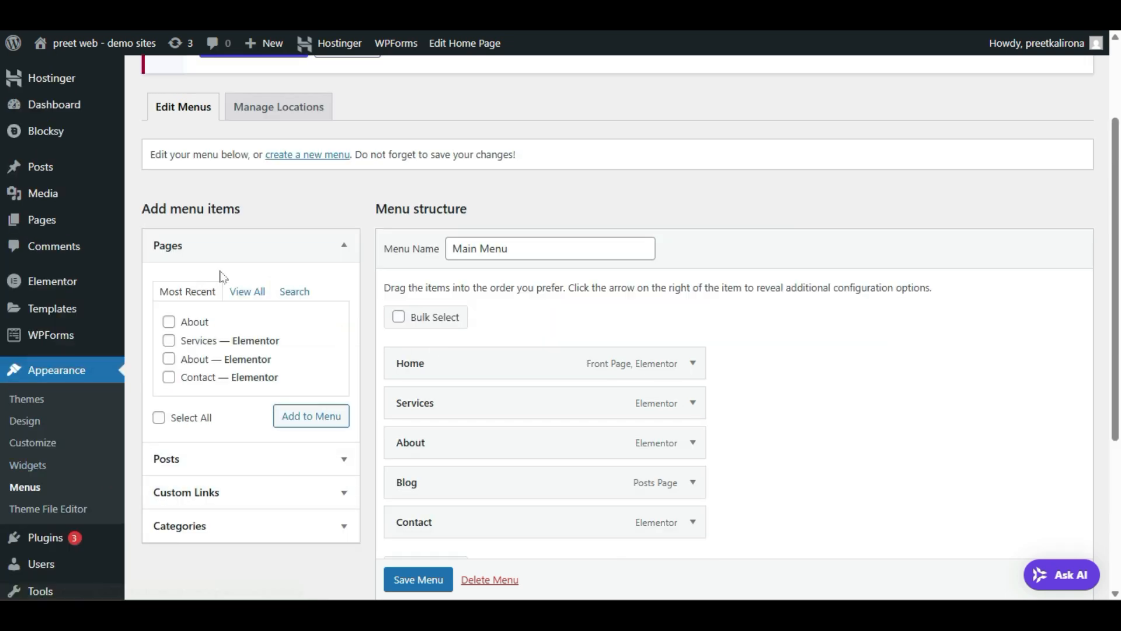
pyautogui.scroll(2, 221, 274)
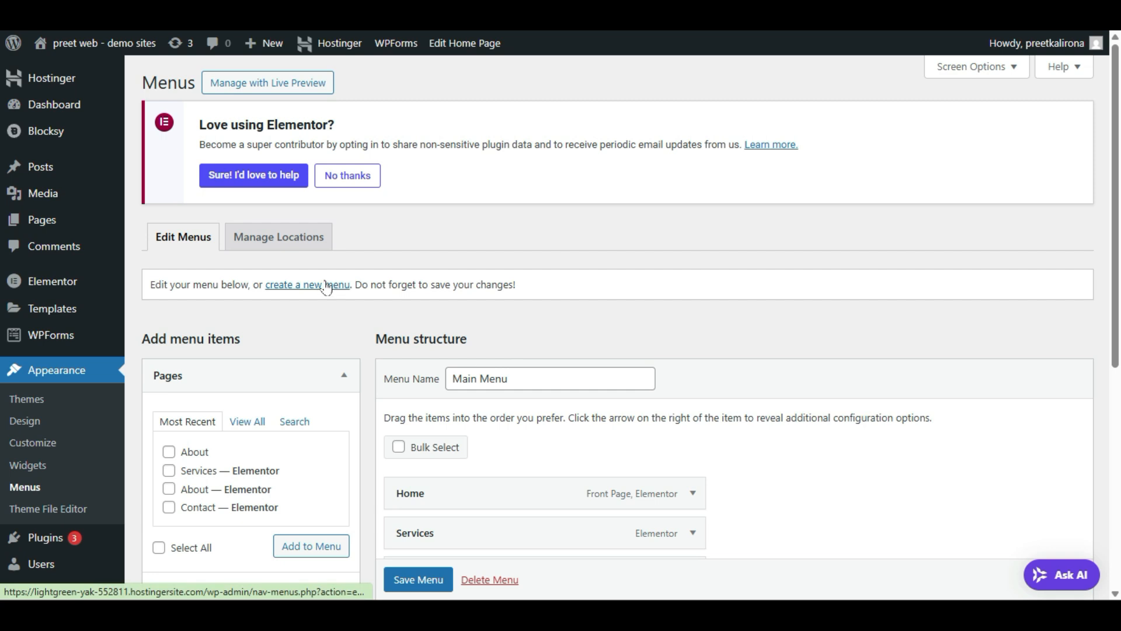
pyautogui.scroll(-2, 388, 380)
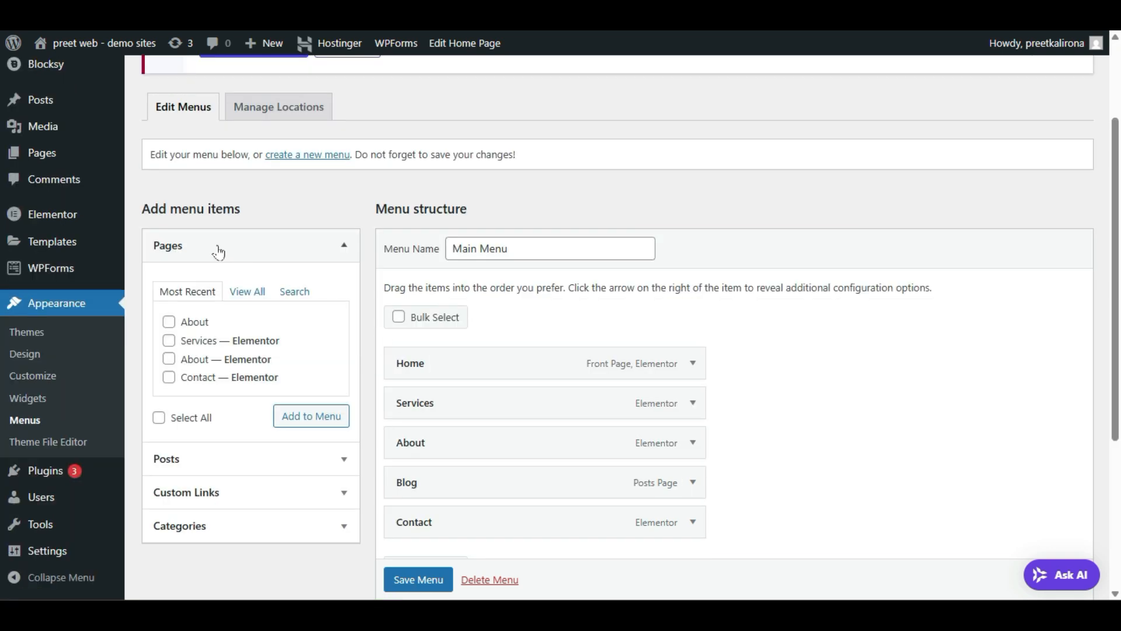
# Step: Add the Home, Blog and About pages to the Main Menu
pyautogui.click(242, 298)
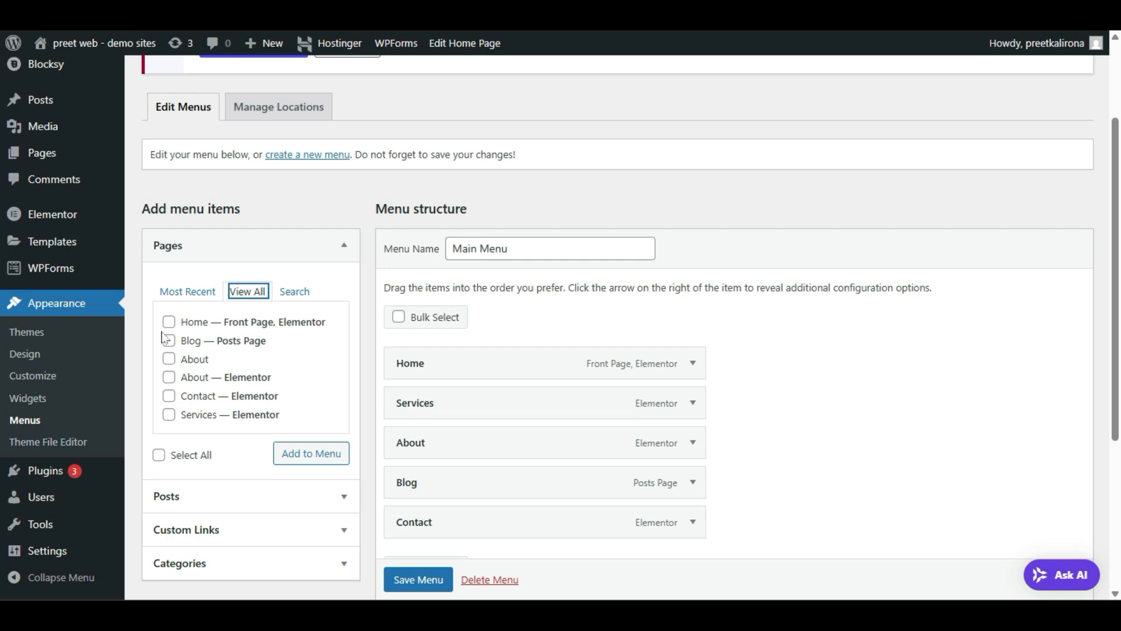
pyautogui.click(169, 321)
pyautogui.click(169, 341)
pyautogui.click(169, 358)
pyautogui.click(168, 377)
pyautogui.click(168, 376)
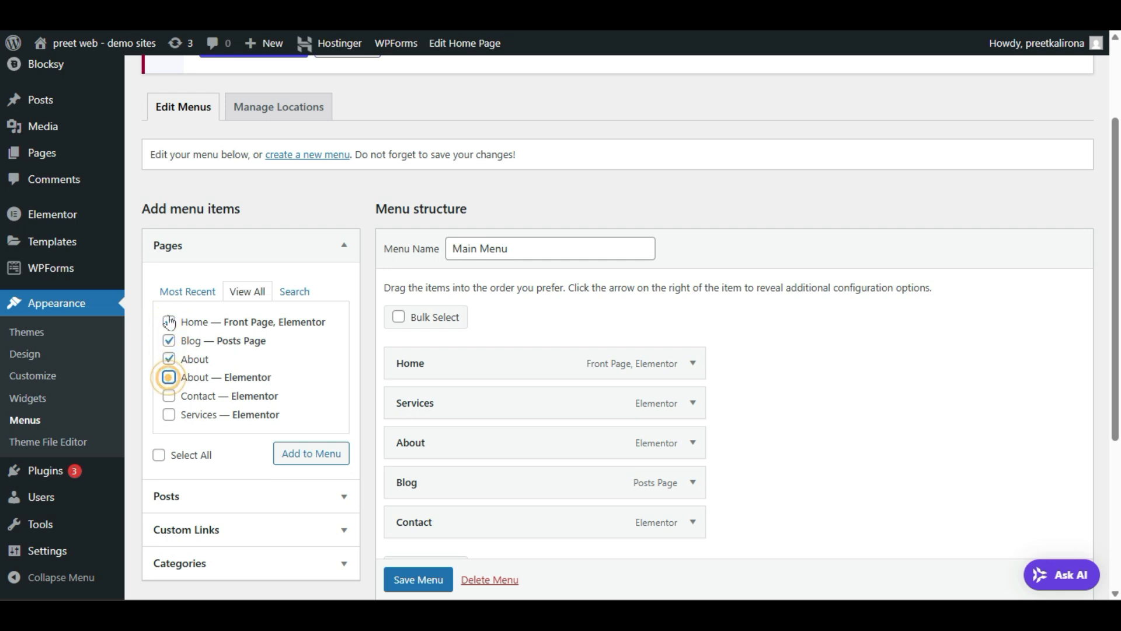
pyautogui.click(313, 462)
pyautogui.scroll(-5, 677, 234)
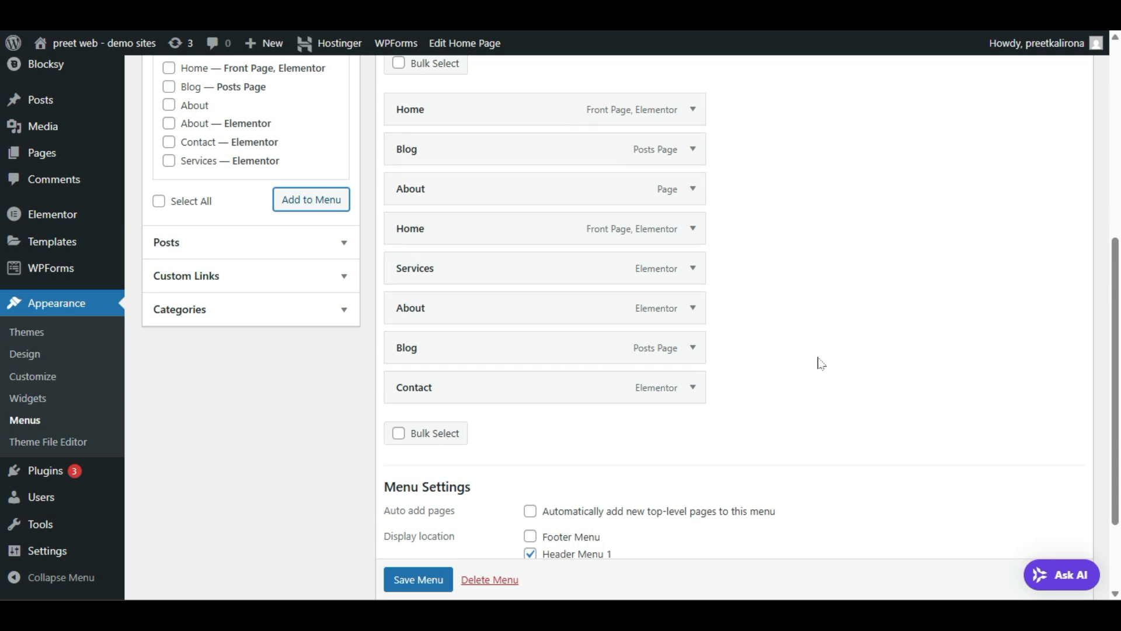
pyautogui.scroll(-2, 820, 363)
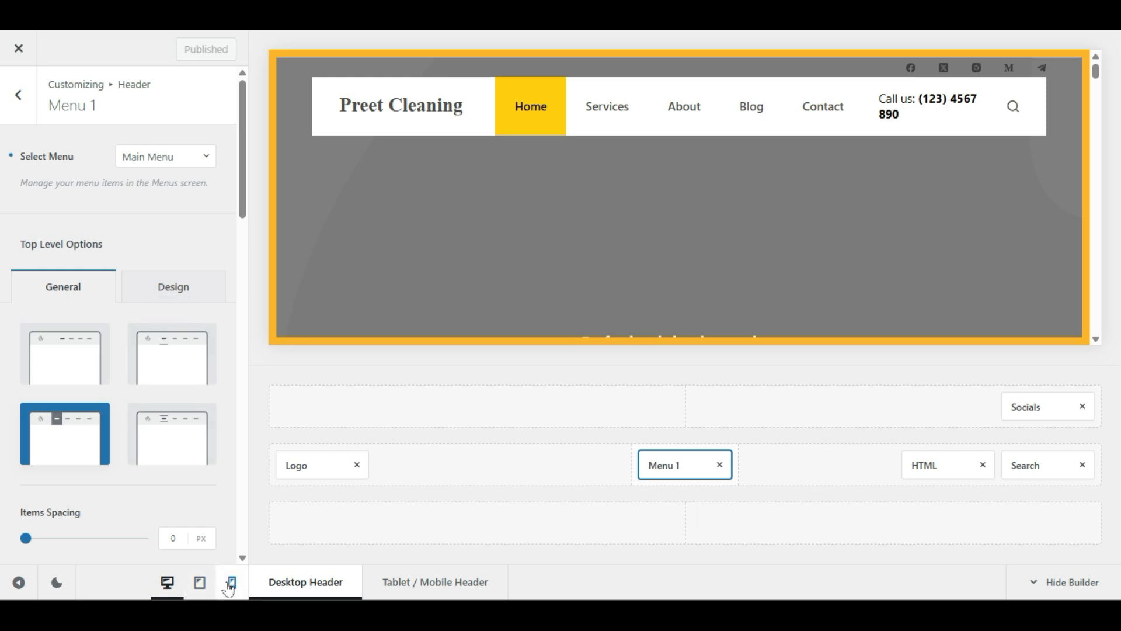
# Step: Preview the header at mobile width and check its off-canvas menu
pyautogui.click(230, 584)
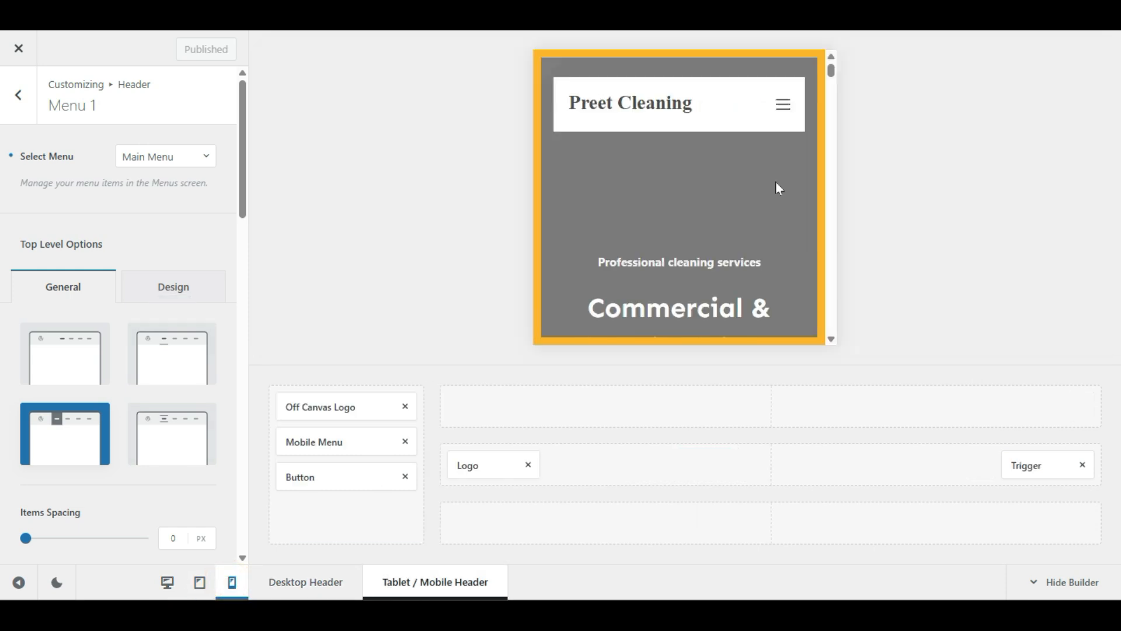
pyautogui.click(785, 106)
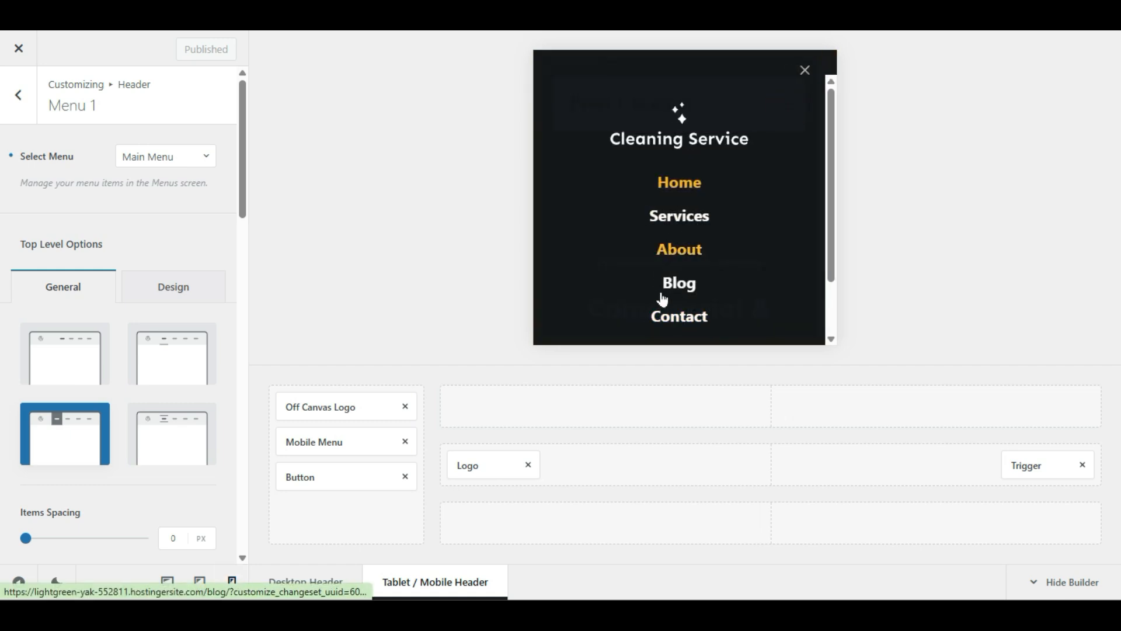
pyautogui.click(804, 73)
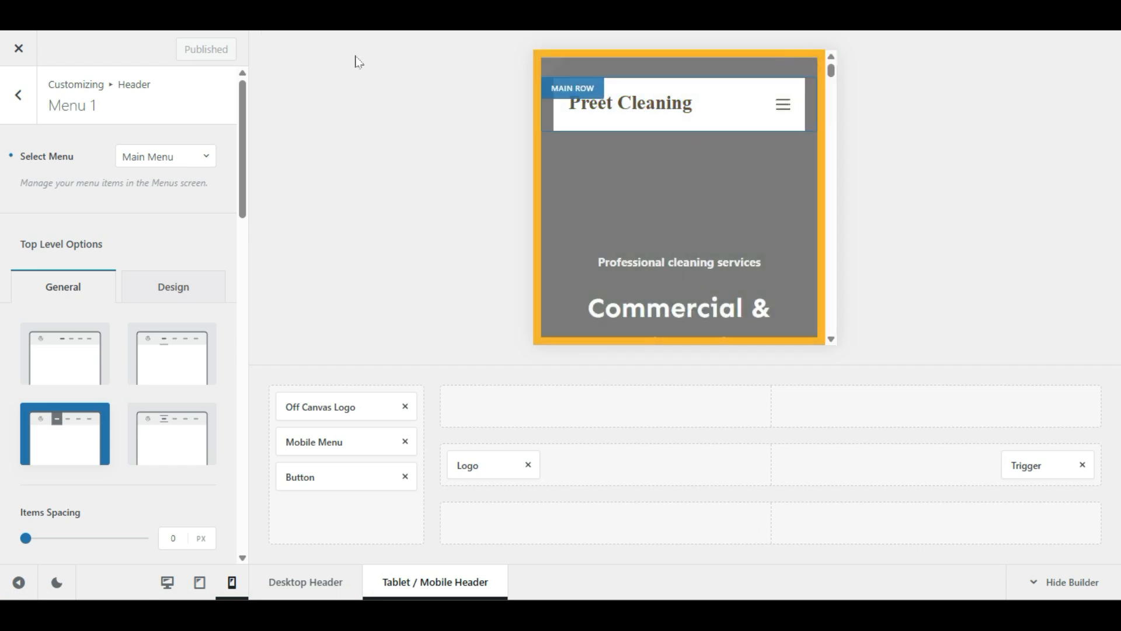
# Step: Assign Main Menu to the Header Menu 1 and Mobile Menu locations and save
pyautogui.click(82, 13)
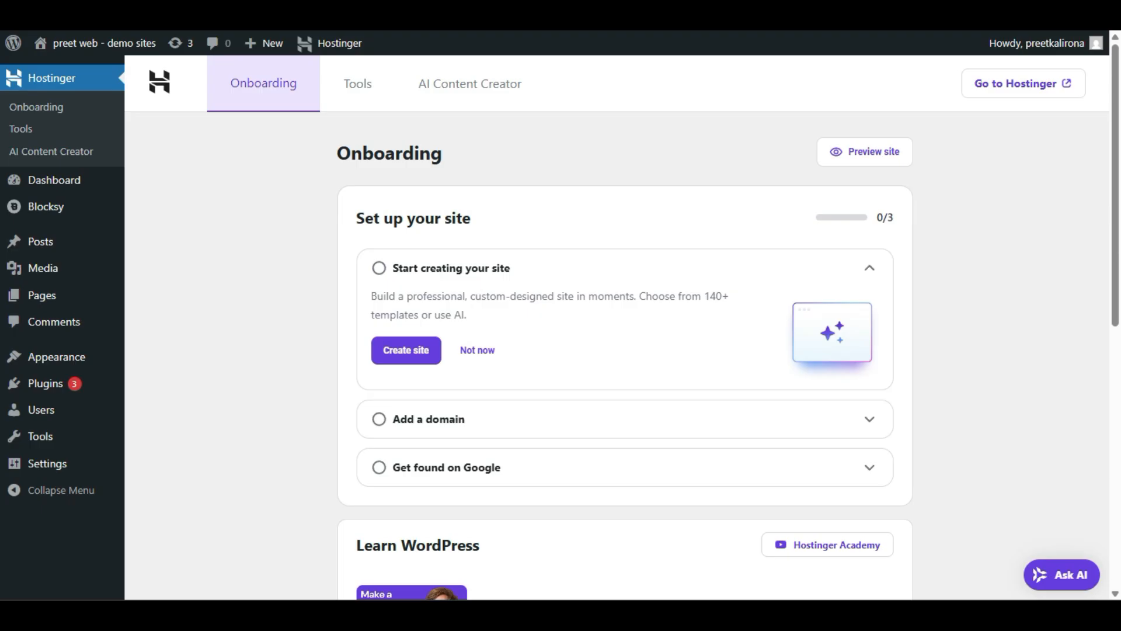
pyautogui.click(134, 13)
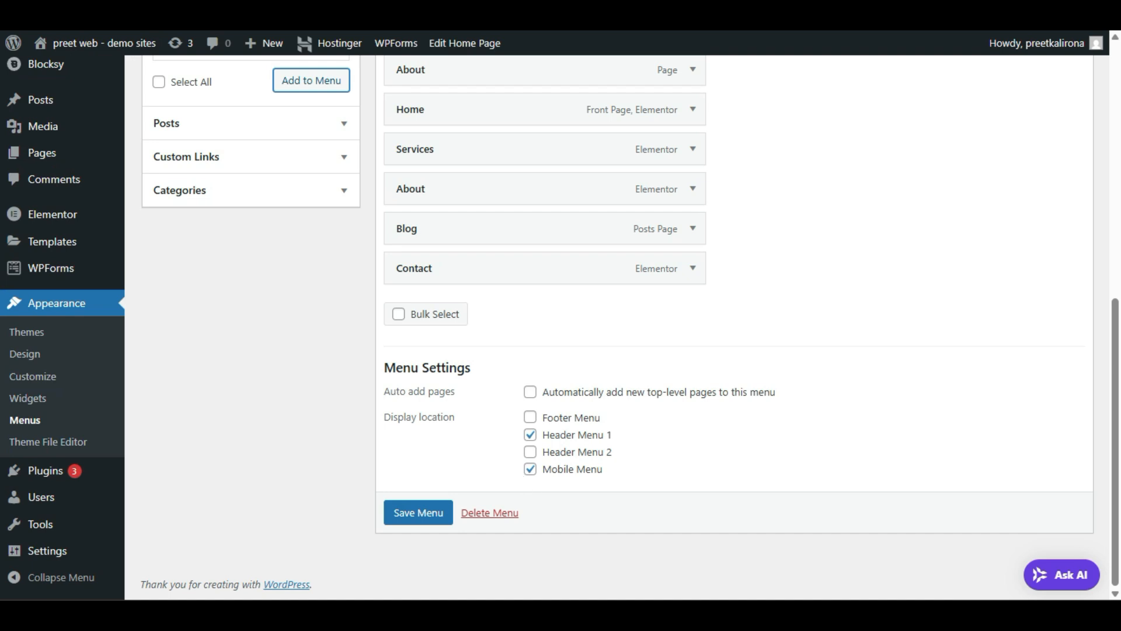
pyautogui.click(530, 469)
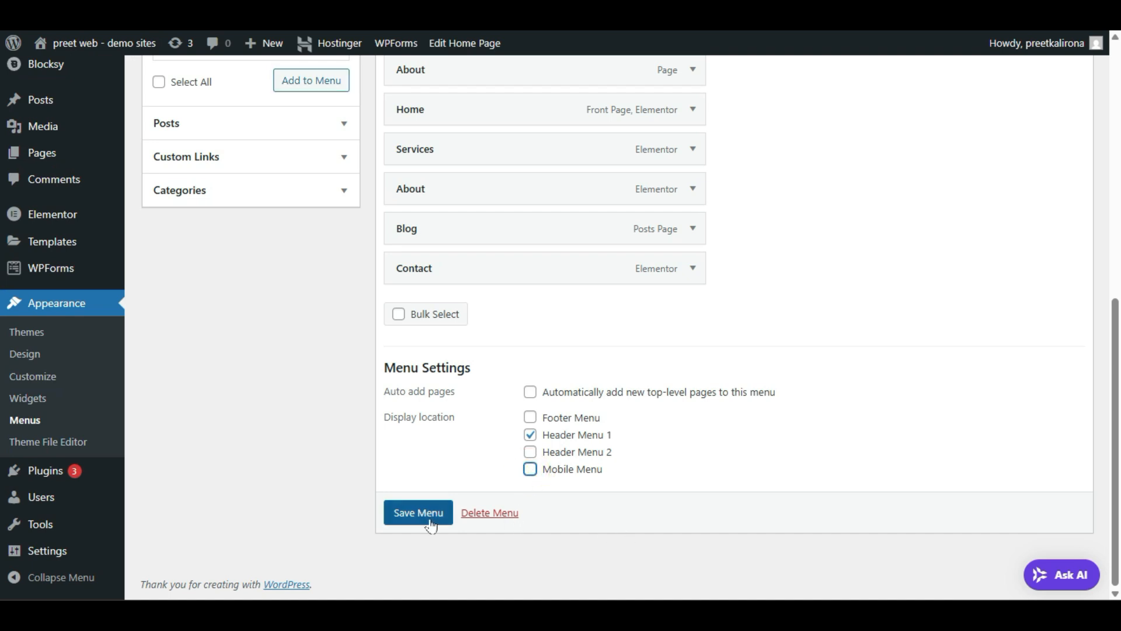
pyautogui.scroll(8, 293, 384)
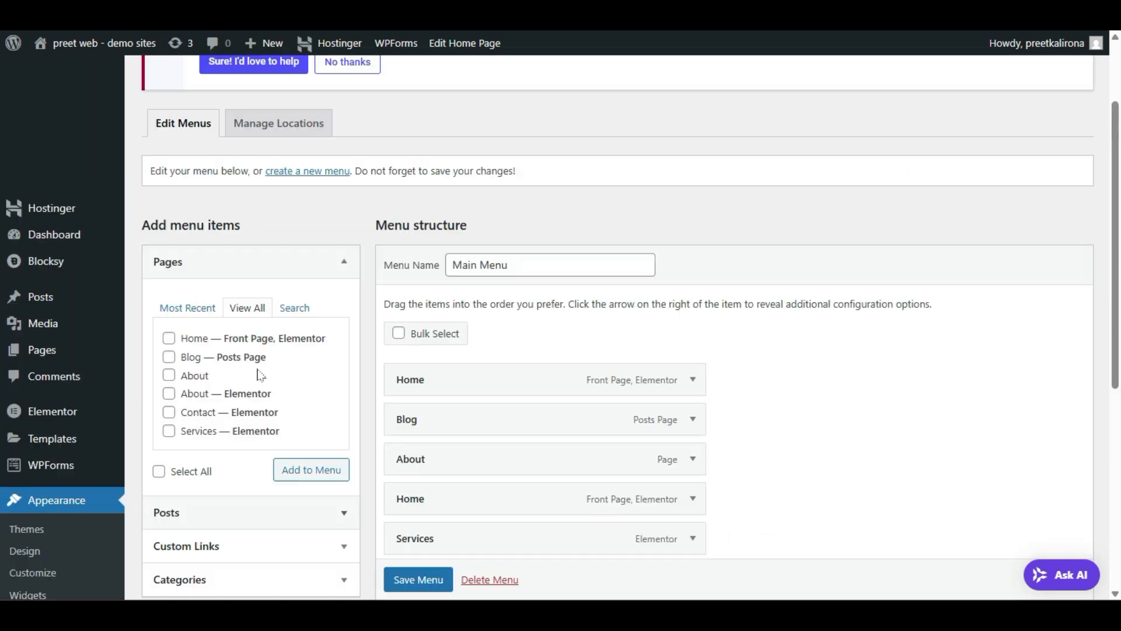
pyautogui.scroll(-4, 305, 283)
pyautogui.scroll(-4, 342, 333)
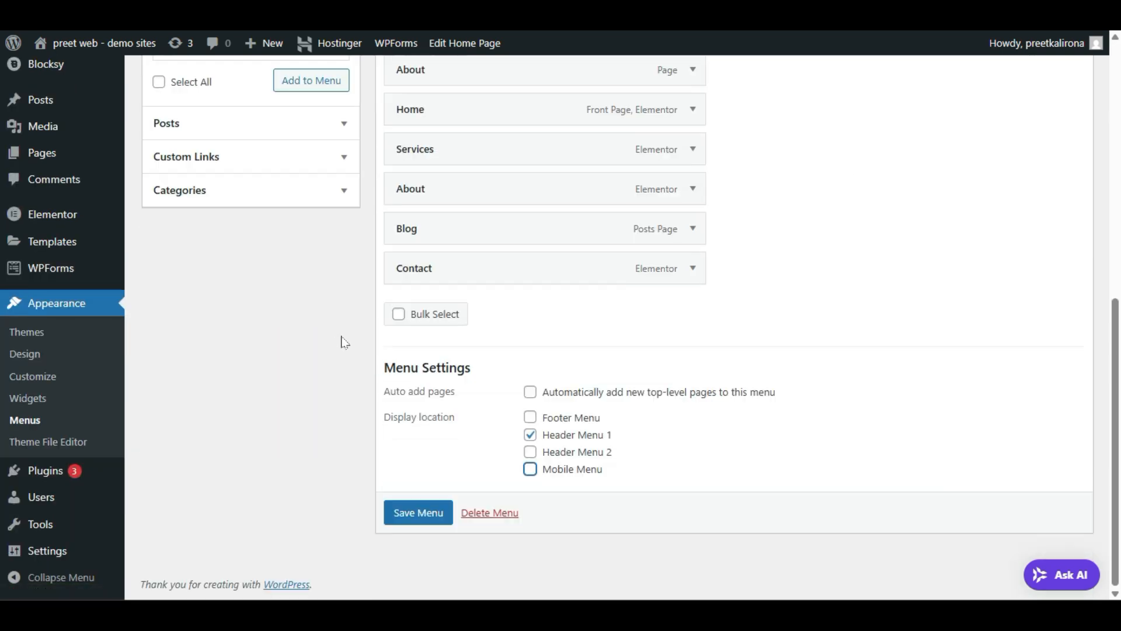
pyautogui.click(530, 469)
pyautogui.click(531, 435)
pyautogui.click(530, 434)
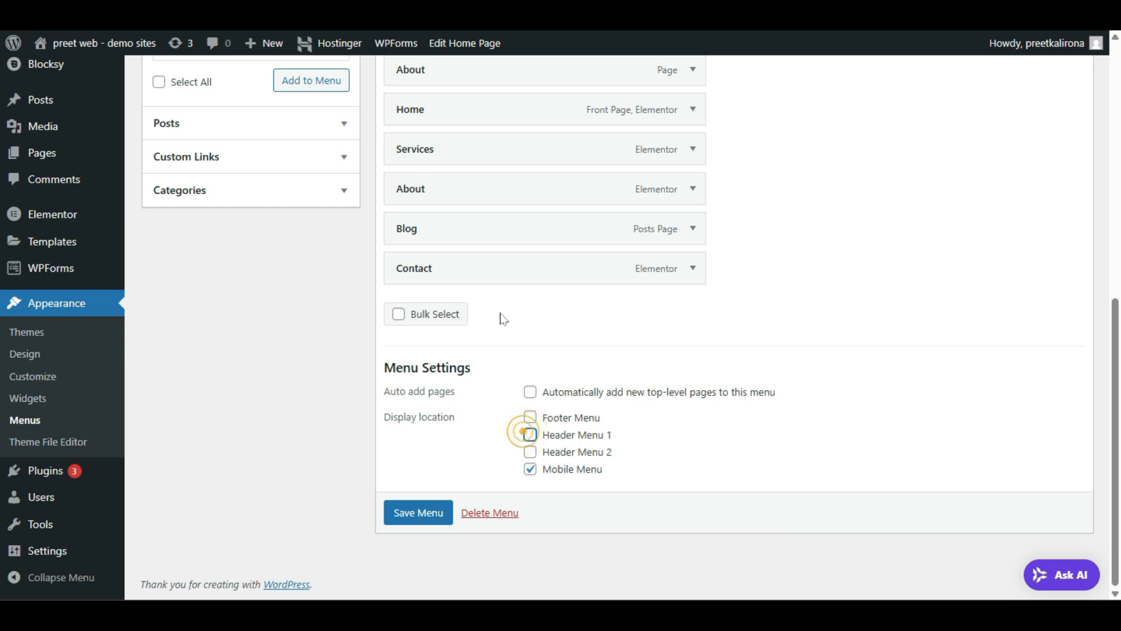
pyautogui.click(530, 470)
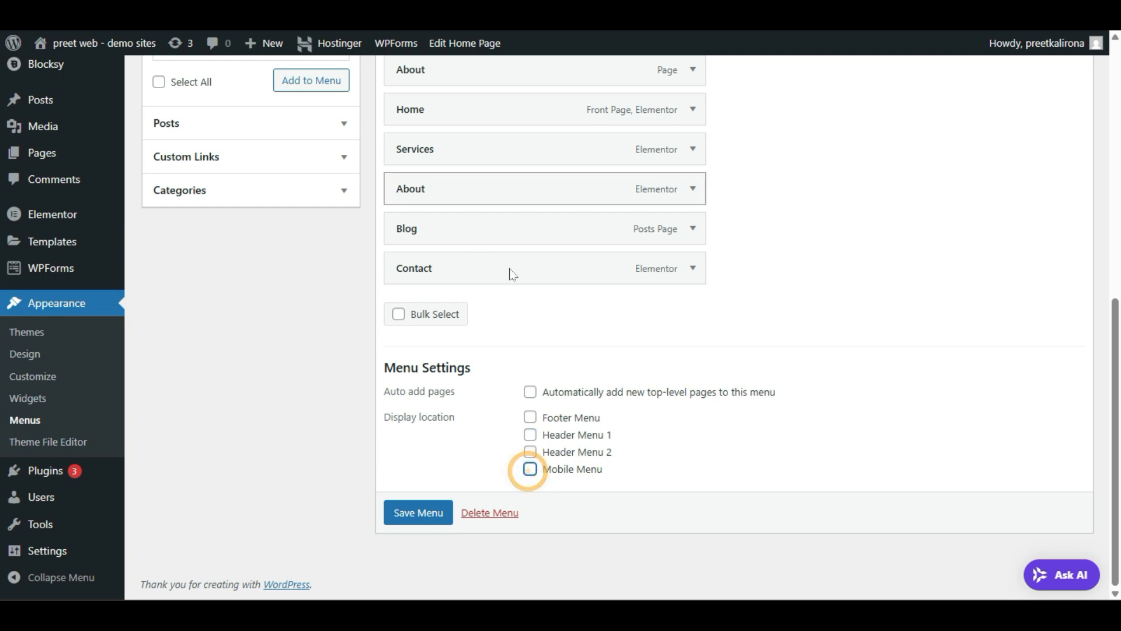
pyautogui.click(530, 435)
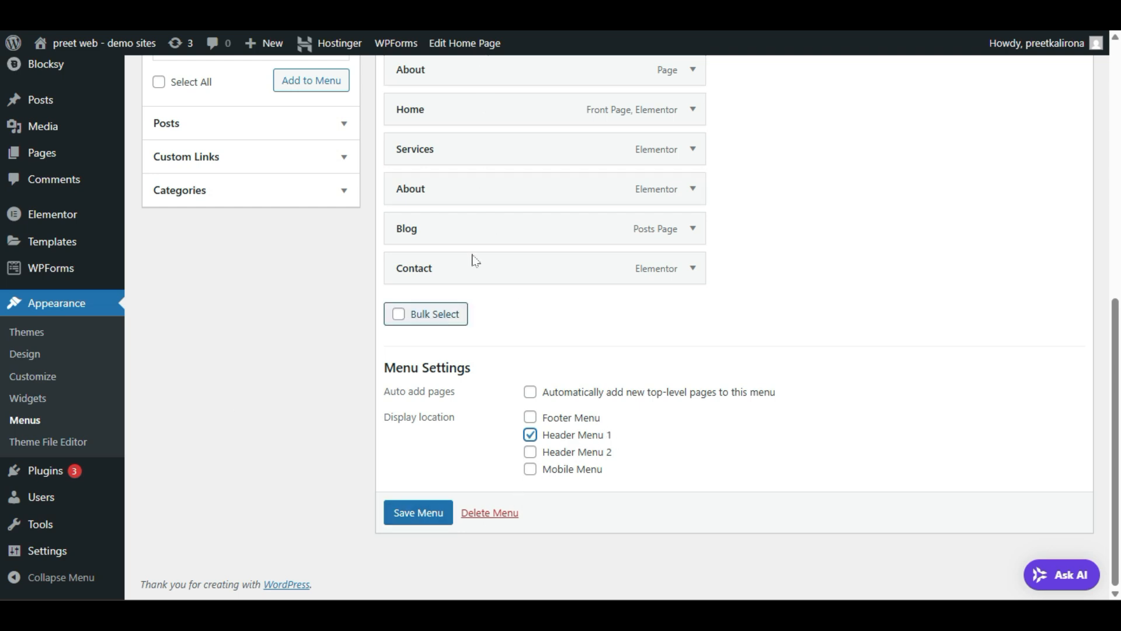
pyautogui.click(531, 471)
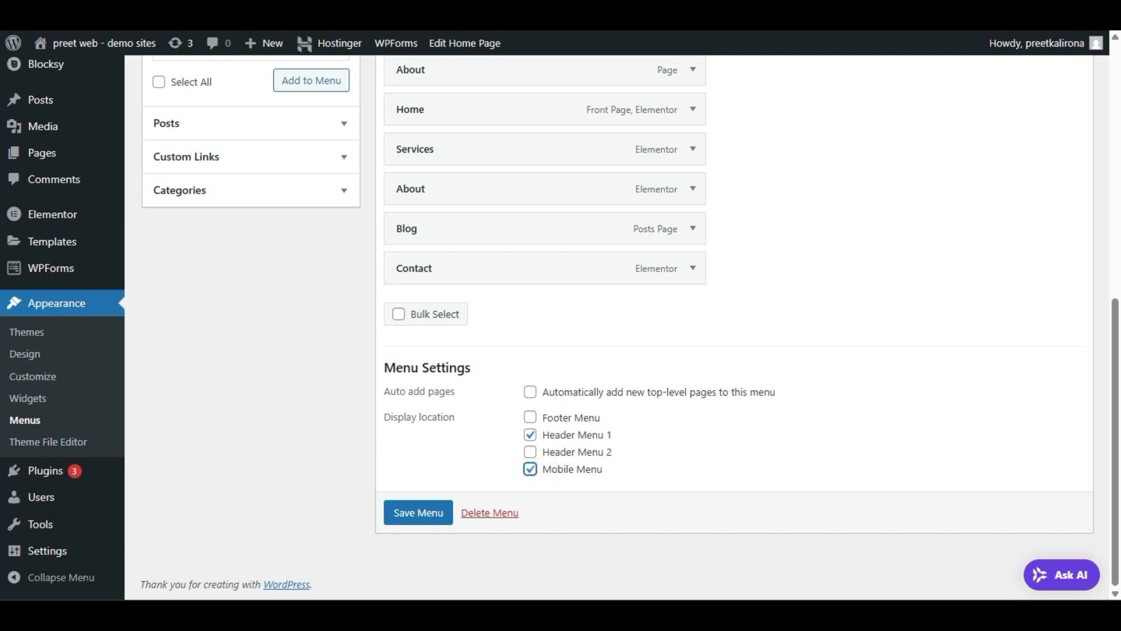
pyautogui.click(389, 511)
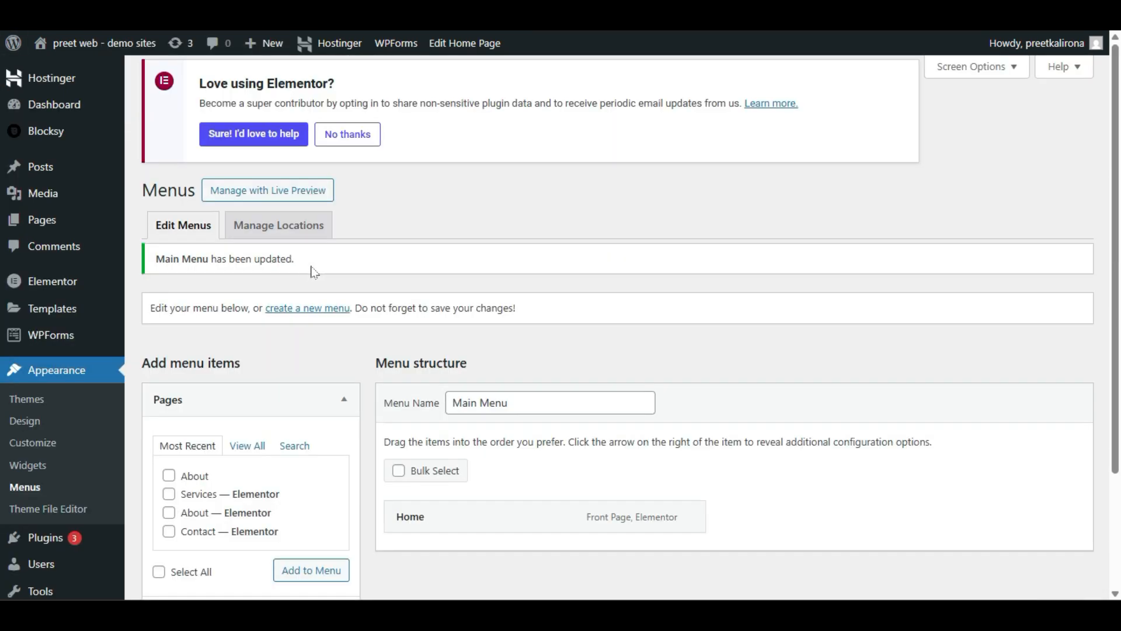
# Step: Delete the duplicate Blog, Home and About (Elementor) items and save the Main Menu
pyautogui.scroll(-9, 617, 281)
pyautogui.scroll(5, 643, 292)
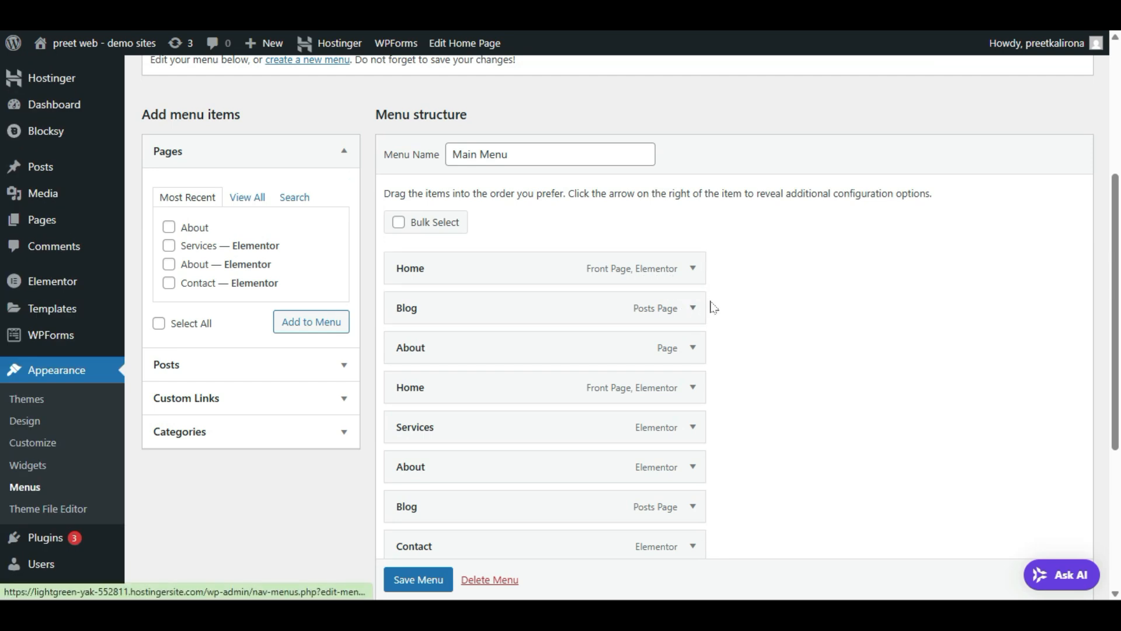
pyautogui.scroll(-2, 712, 311)
pyautogui.click(693, 179)
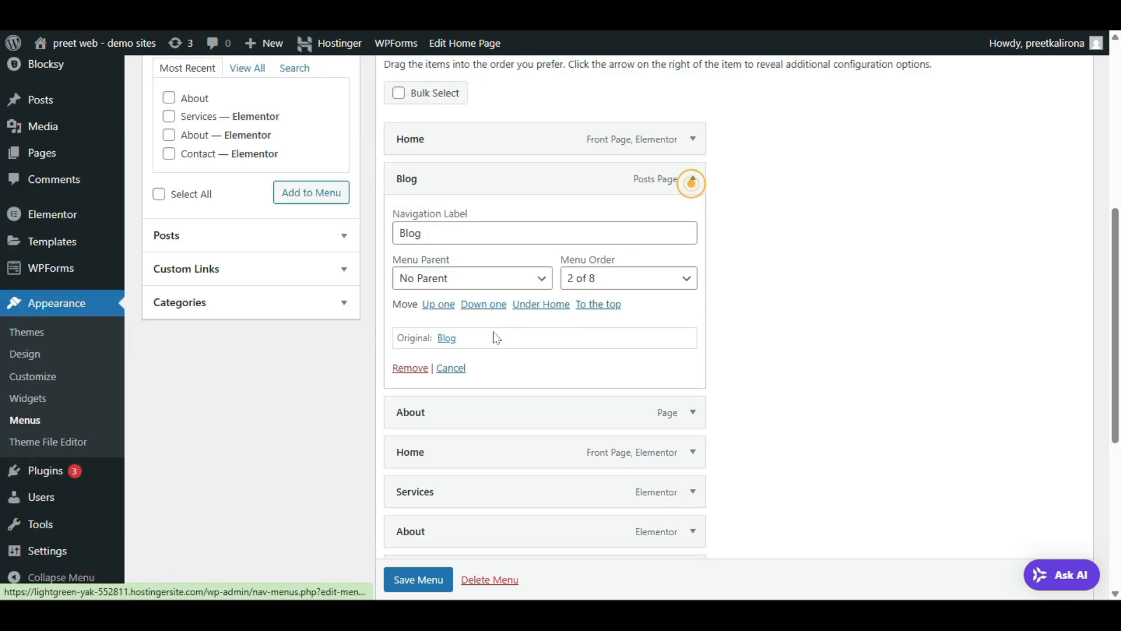
pyautogui.click(409, 368)
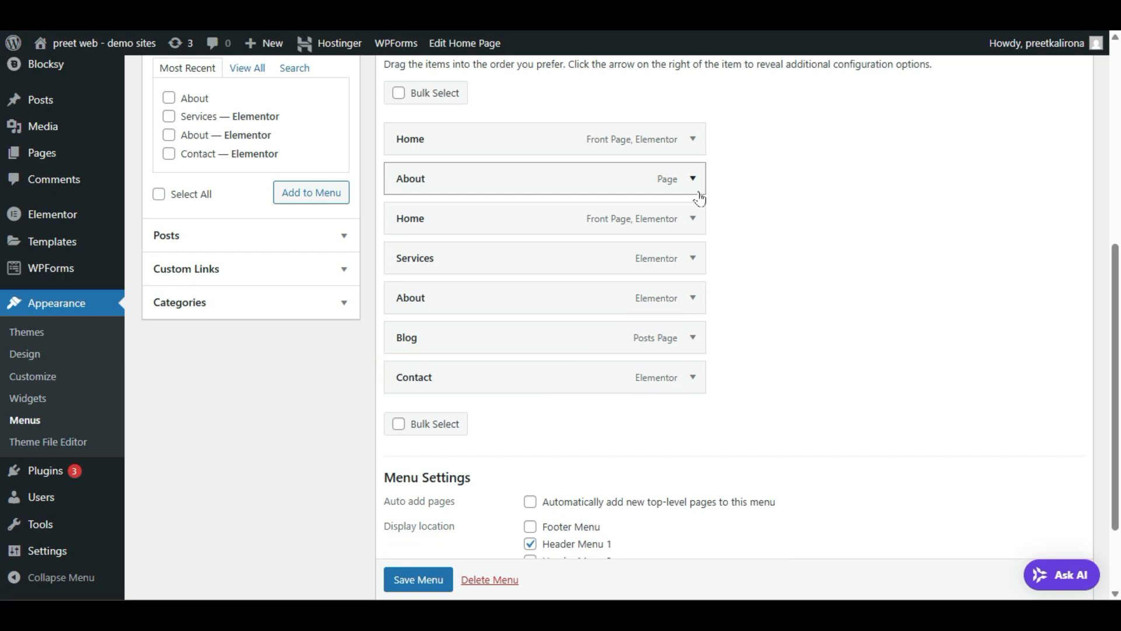
pyautogui.click(694, 219)
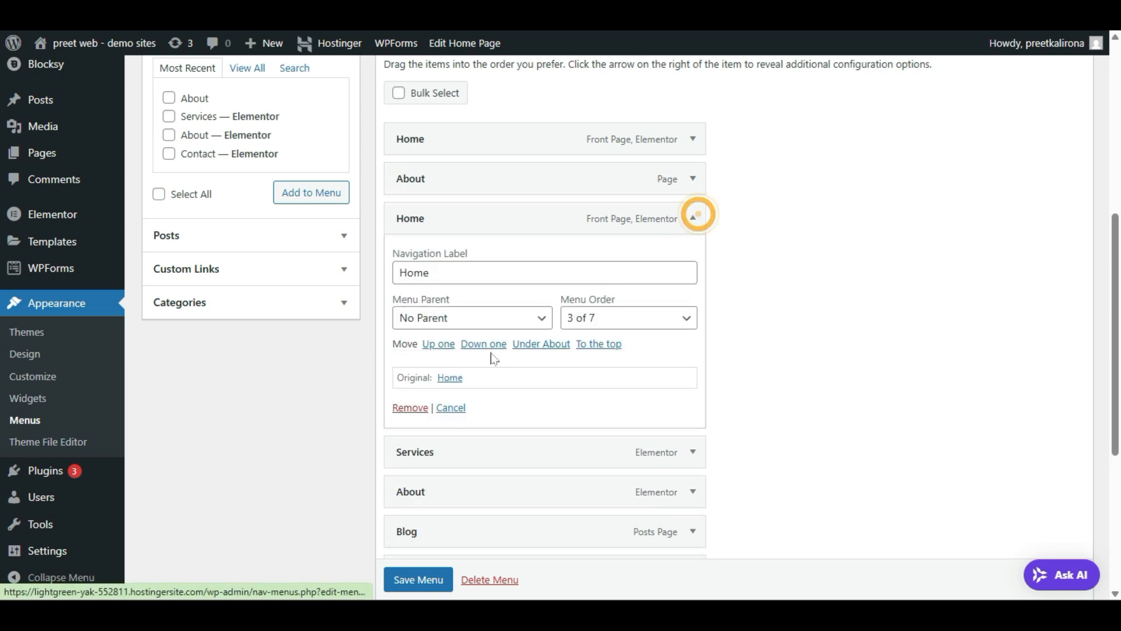
pyautogui.click(416, 409)
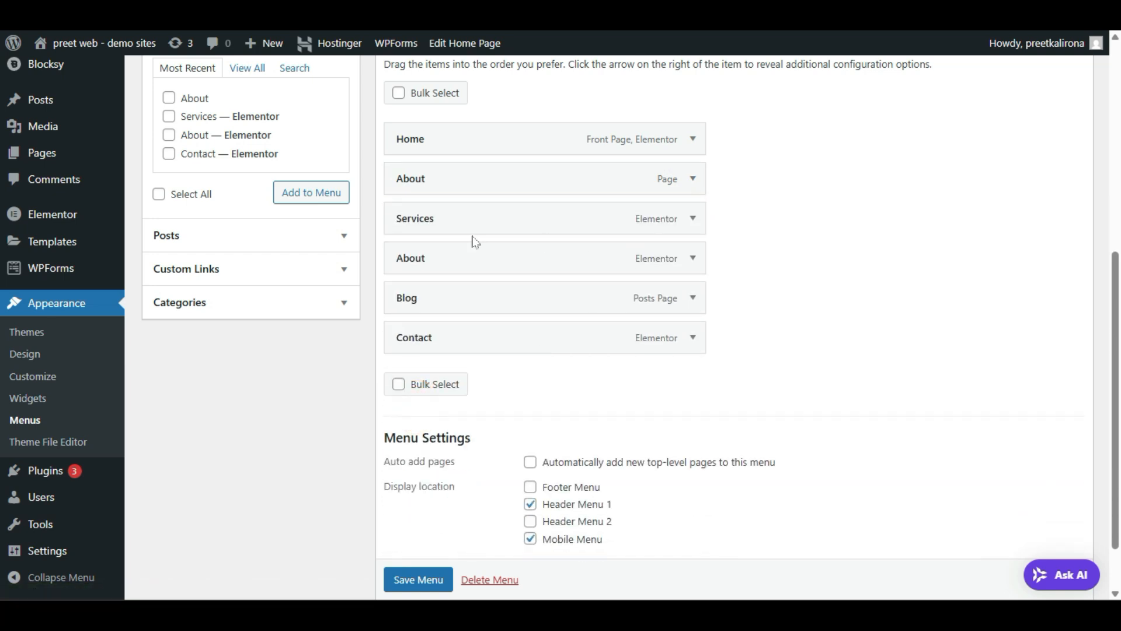
pyautogui.click(694, 258)
pyautogui.click(410, 447)
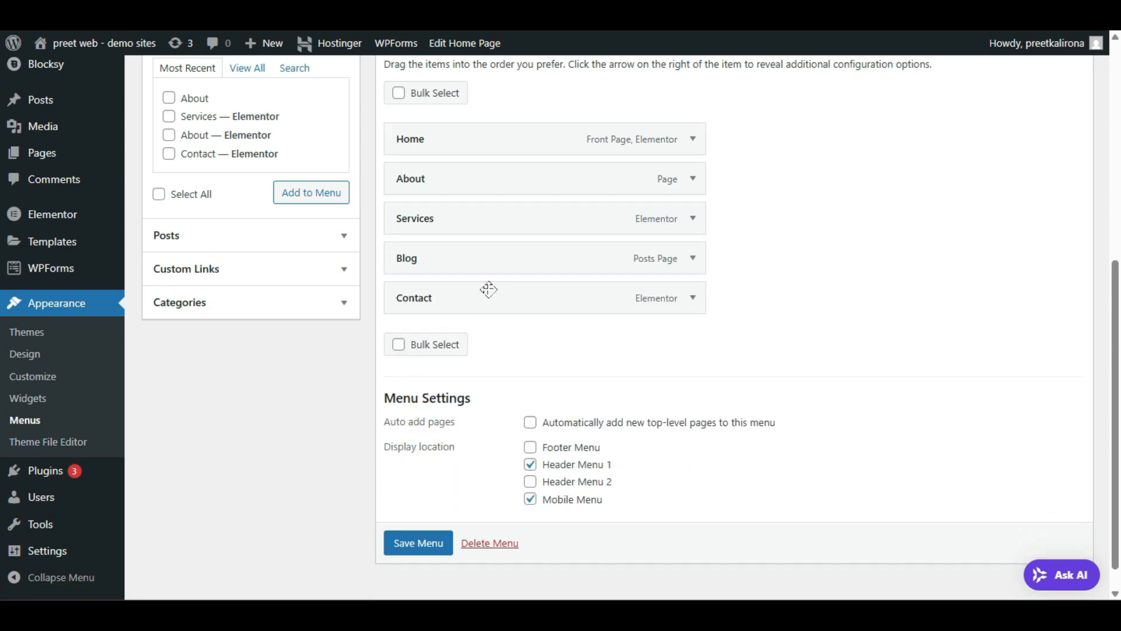
pyautogui.click(444, 532)
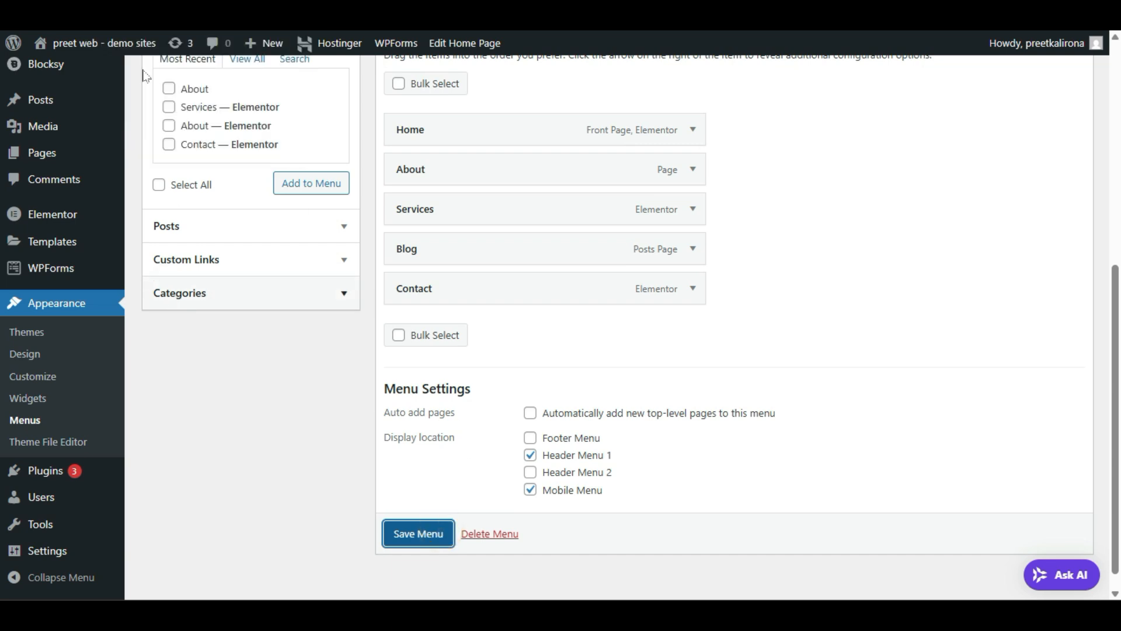
# Step: Confirm header Menu 1 uses Main Menu and switch the preview to desktop
pyautogui.hotkey('ctrl', 'Tab')
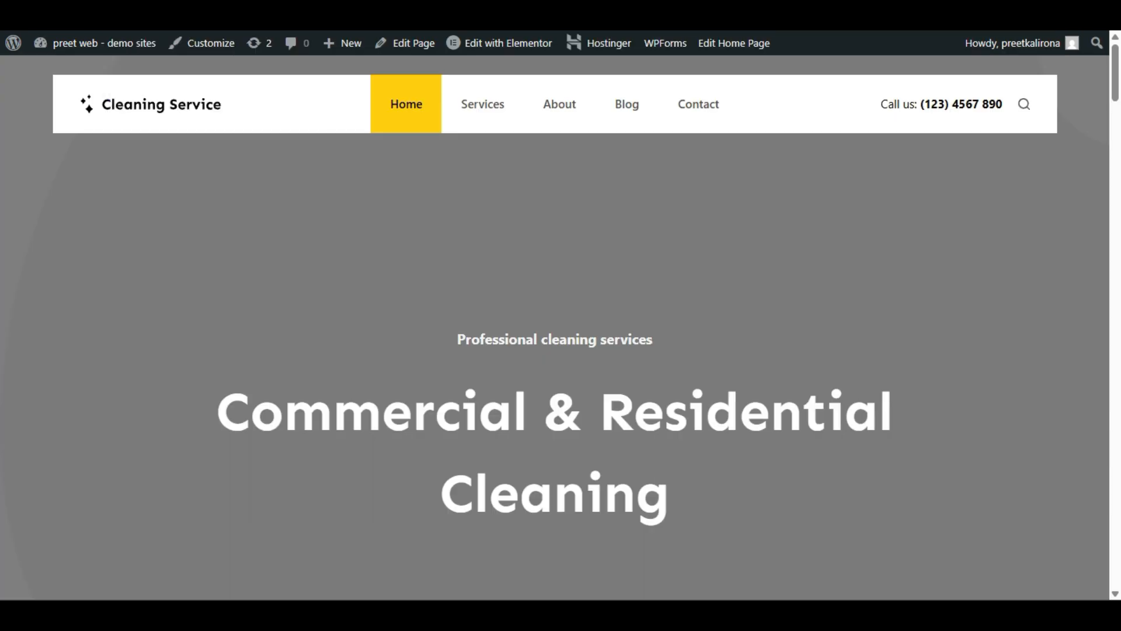
pyautogui.hotkey('ctrl', 'Tab')
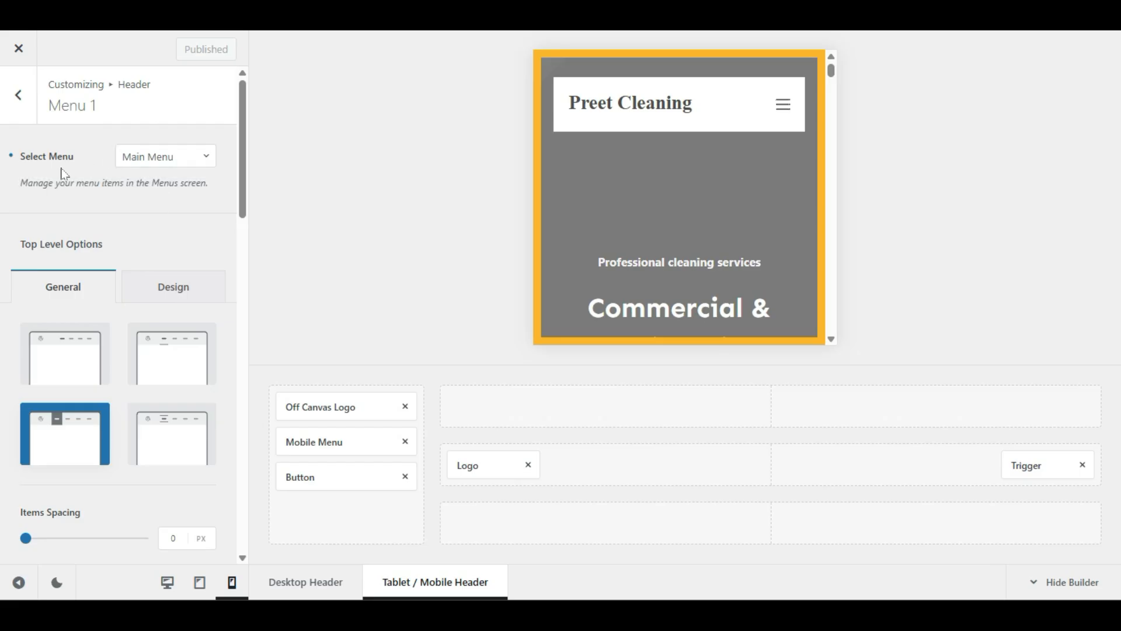
pyautogui.click(151, 160)
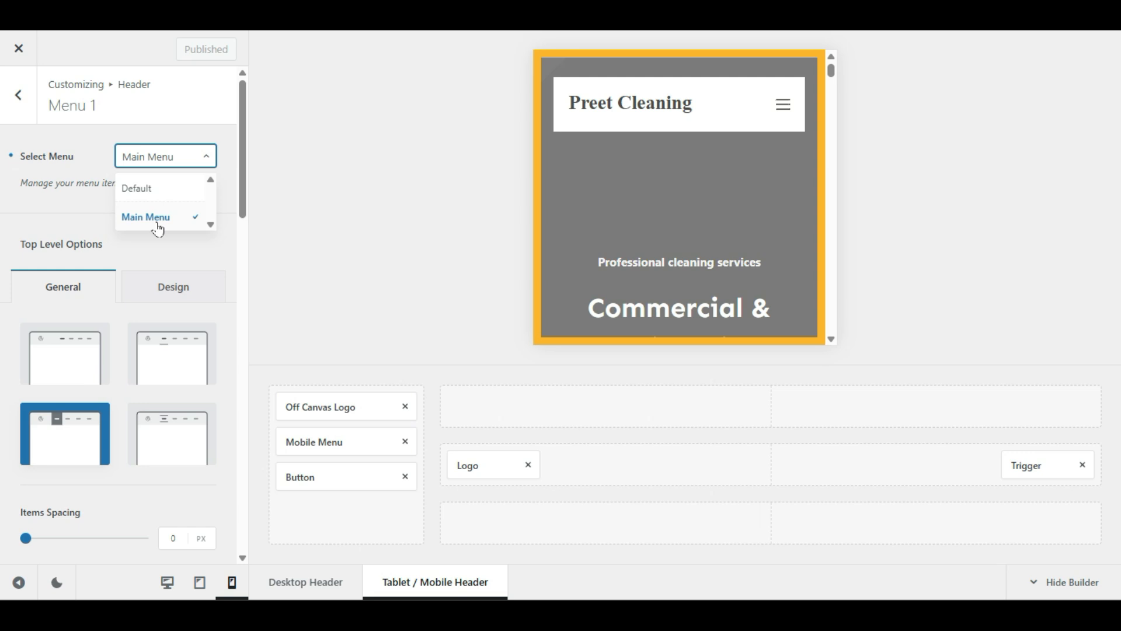
pyautogui.hotkey('ctrl', 'shift', 'Tab')
pyautogui.hotkey('ctrl', 'shift', 'Tab')
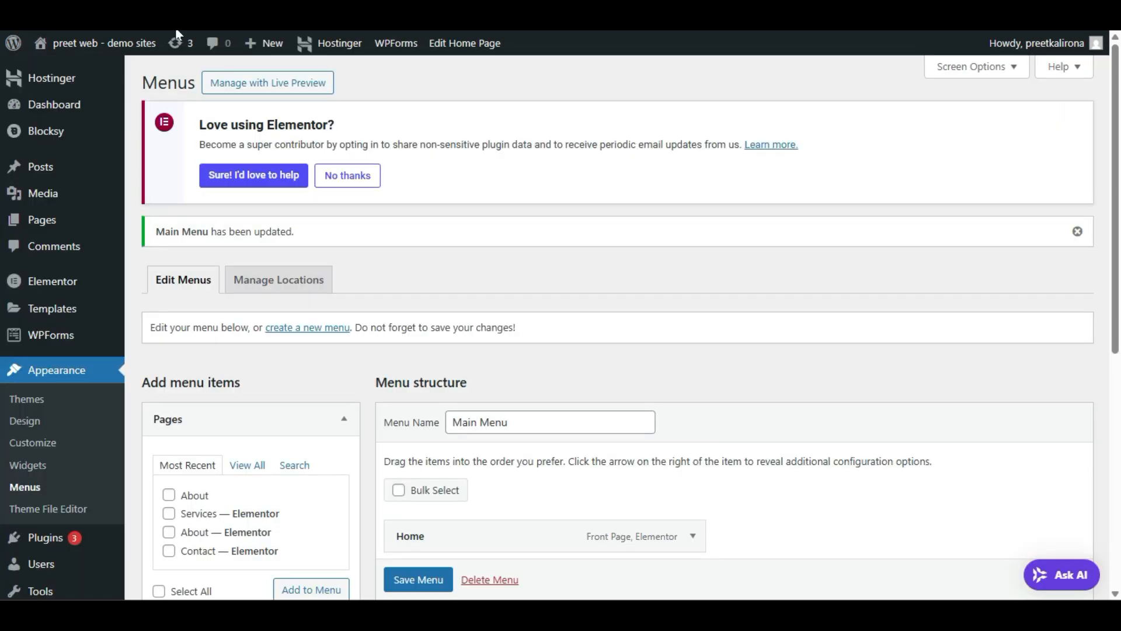
pyautogui.scroll(-2, 320, 211)
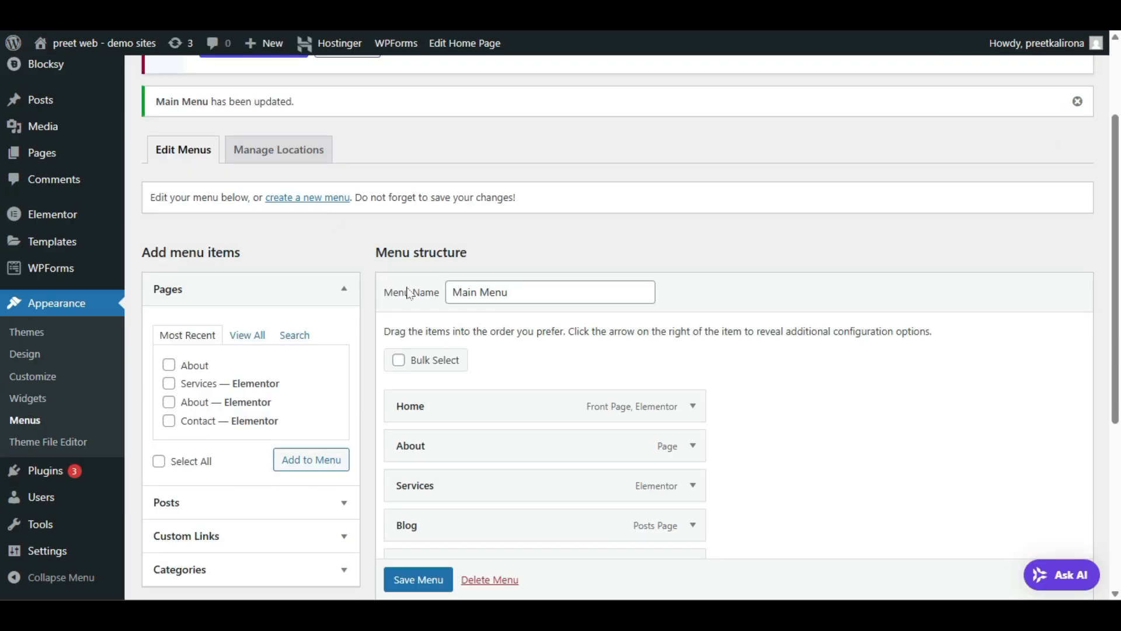
pyautogui.moveTo(390, 293); pyautogui.dragTo(508, 293)
pyautogui.click(403, 323)
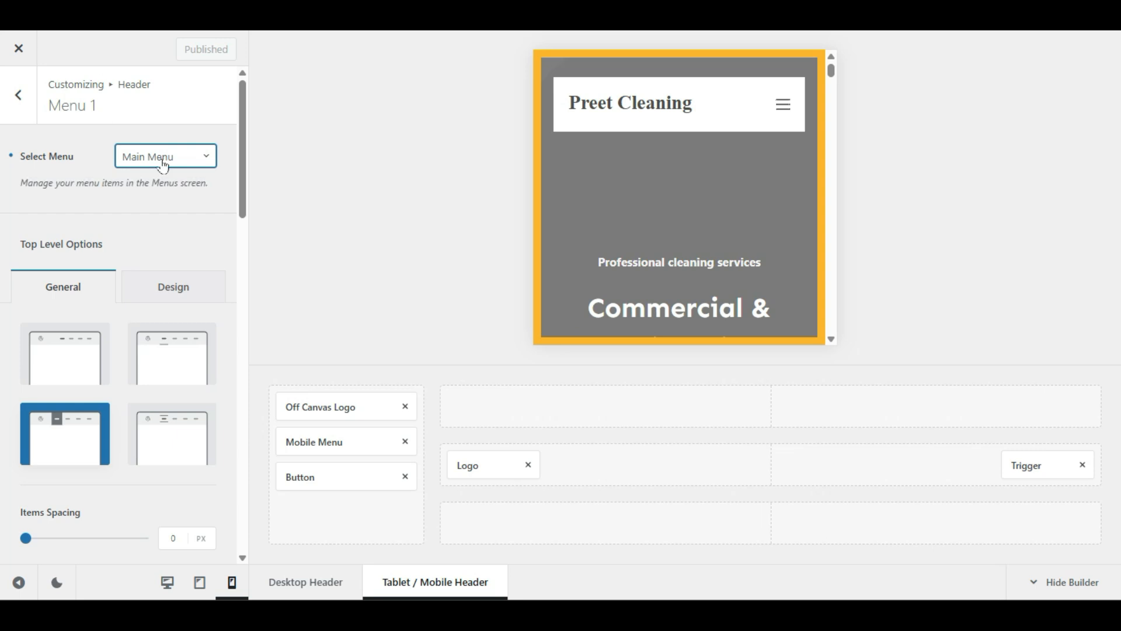
pyautogui.click(160, 156)
pyautogui.click(73, 176)
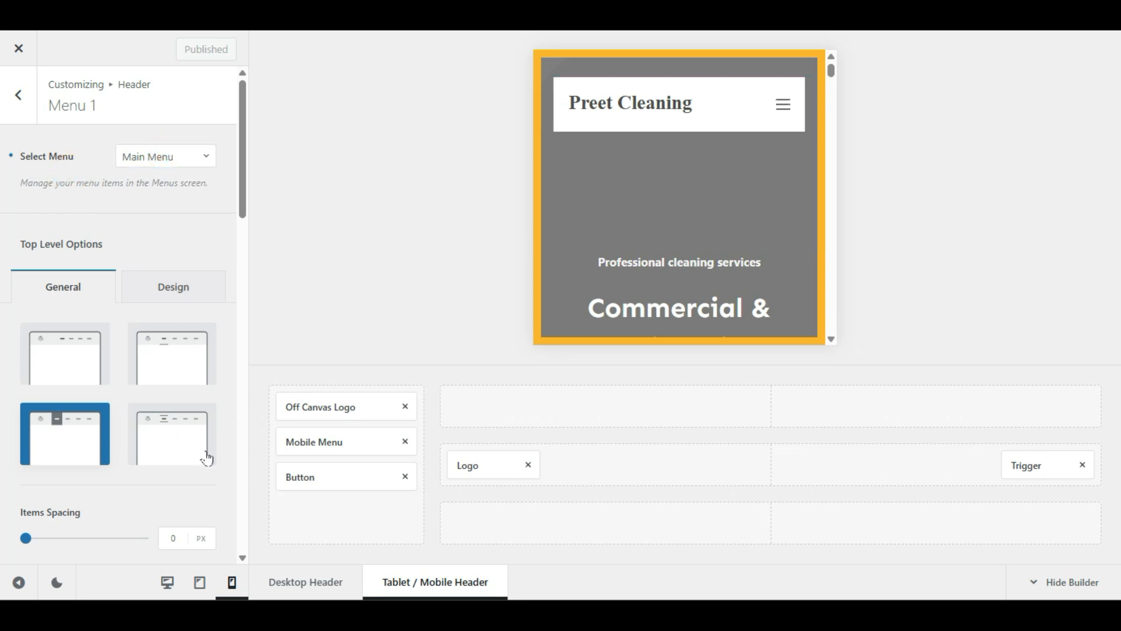
pyautogui.click(167, 582)
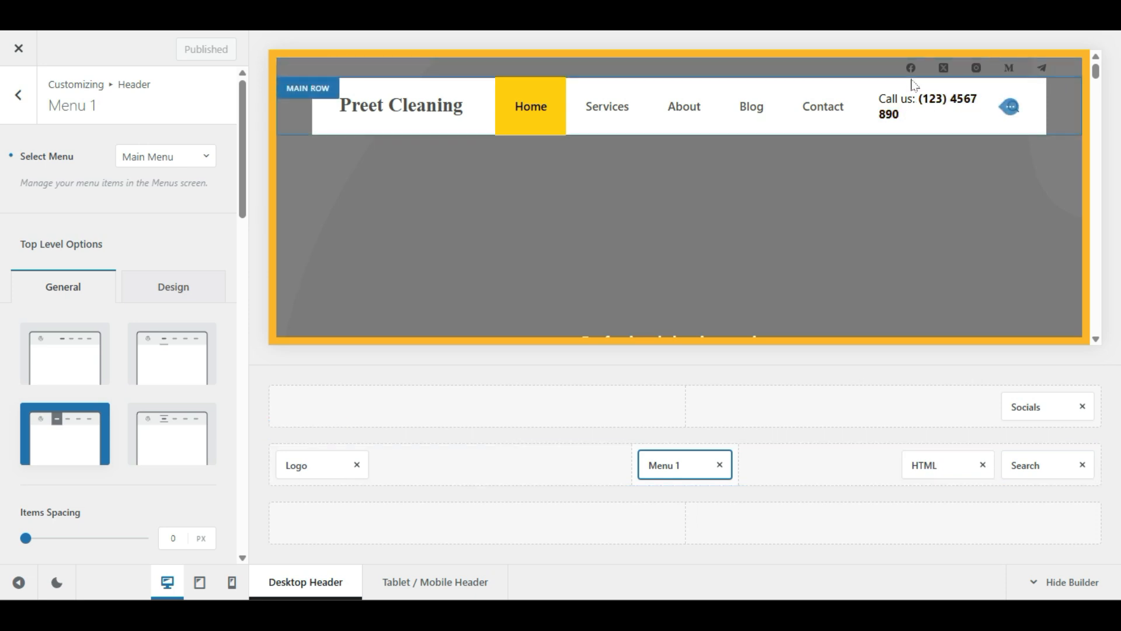
# Step: Open the header phone HTML item's settings and select the phone number in the Visual editor
pyautogui.click(924, 463)
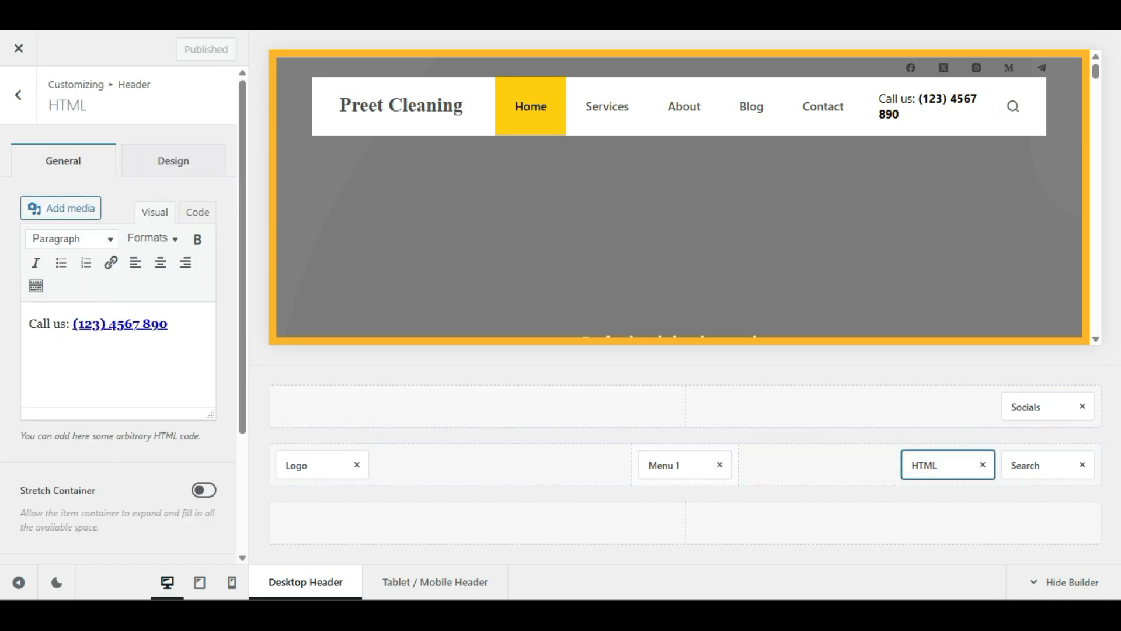
pyautogui.click(175, 324)
pyautogui.tripleClick(183, 322)
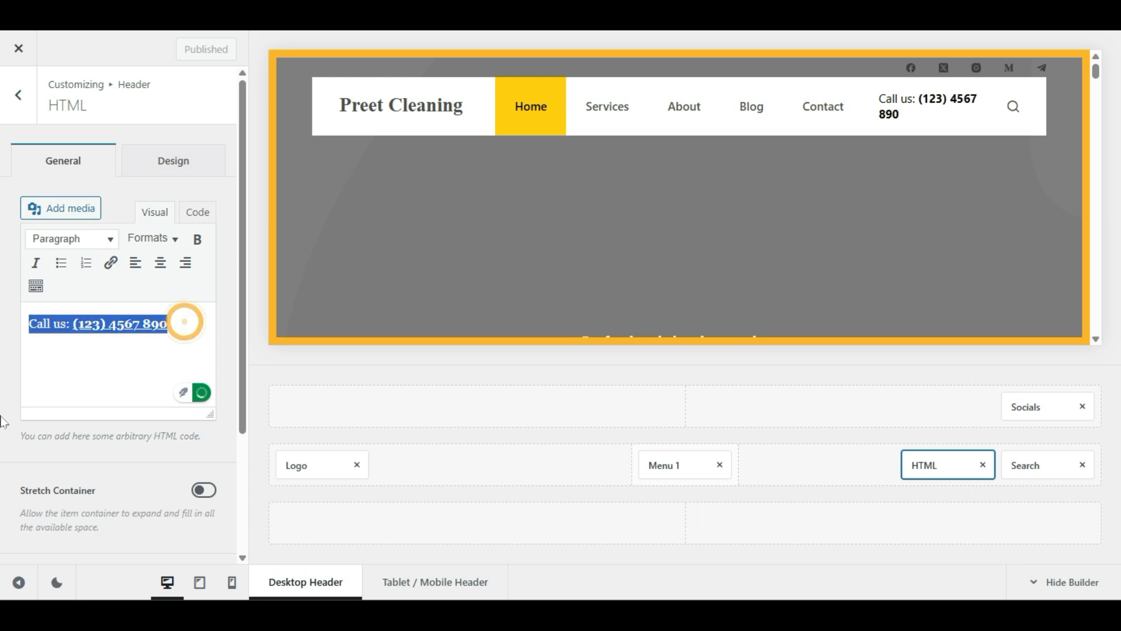
pyautogui.click(85, 324)
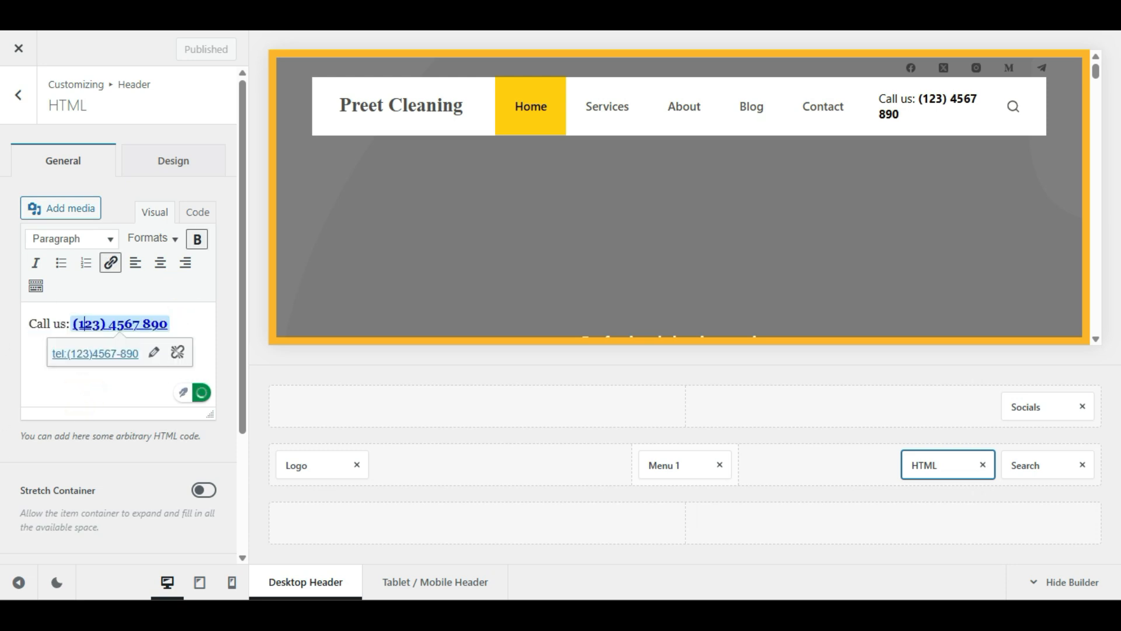
pyautogui.moveTo(188, 323); pyautogui.dragTo(92, 325)
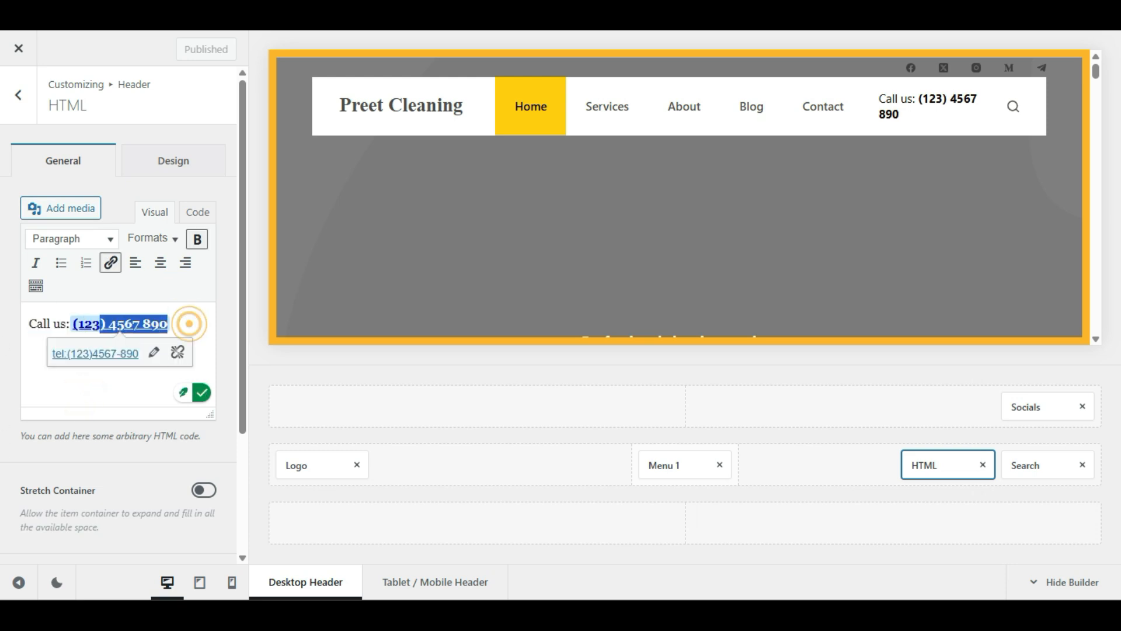
# Step: Inspect the phone link's address and close it unchanged
pyautogui.click(155, 359)
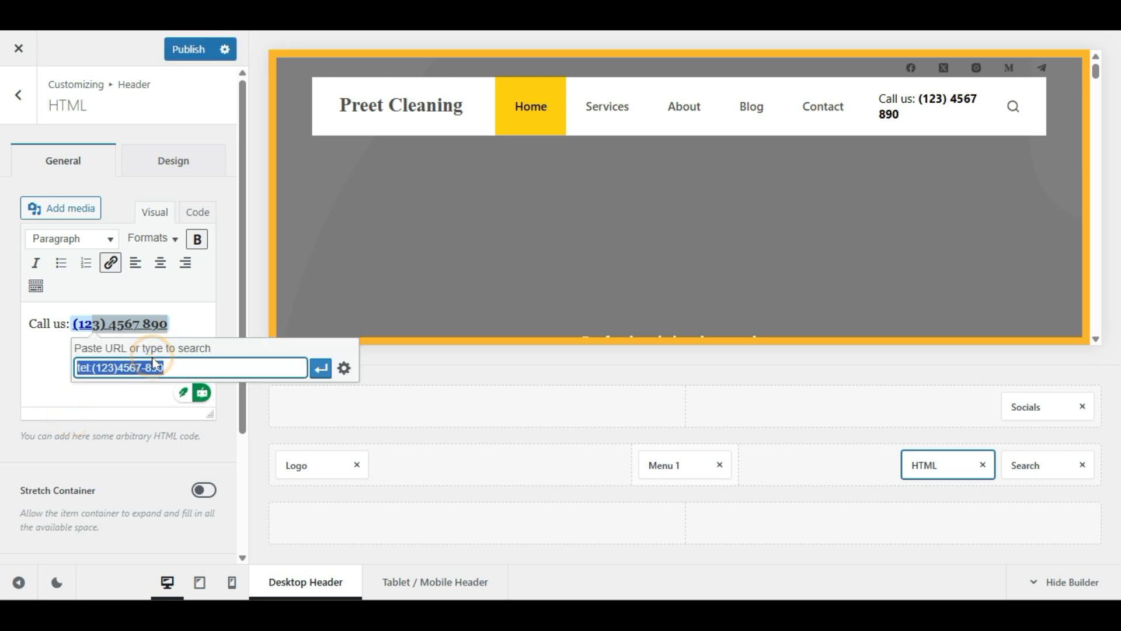
pyautogui.click(111, 370)
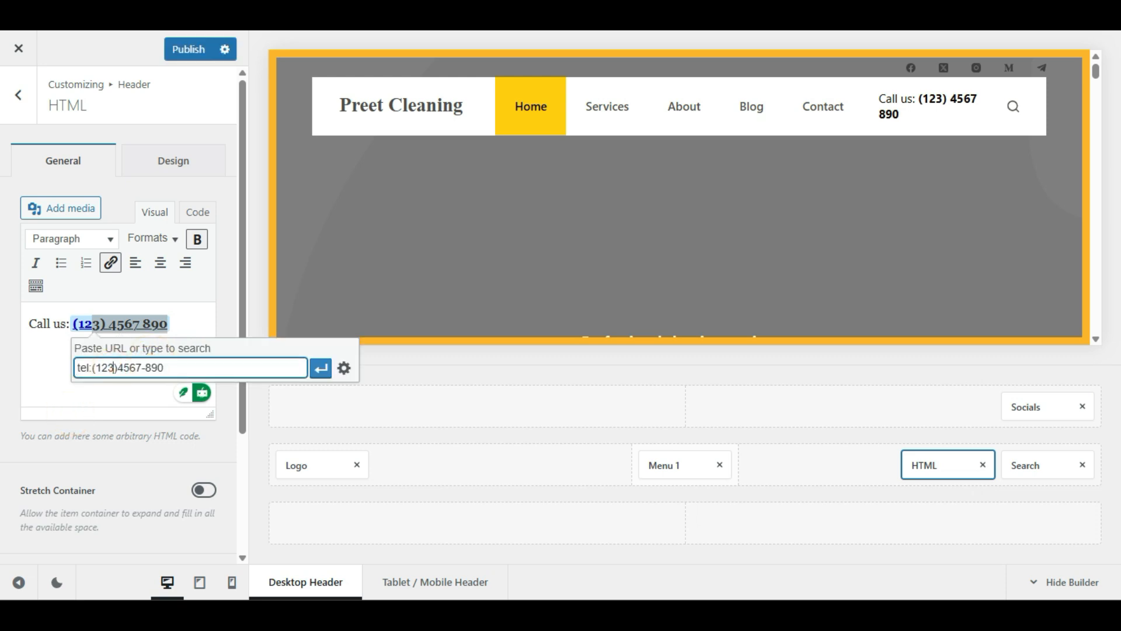
pyautogui.moveTo(111, 368); pyautogui.dragTo(95, 368)
pyautogui.moveTo(165, 368); pyautogui.dragTo(114, 368)
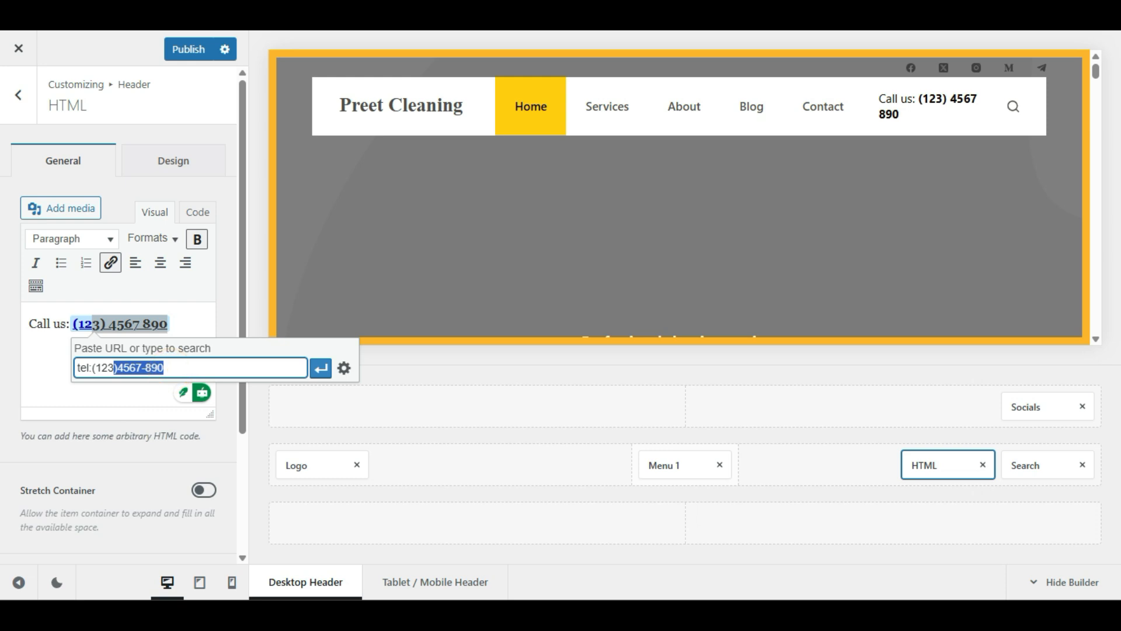
pyautogui.click(40, 346)
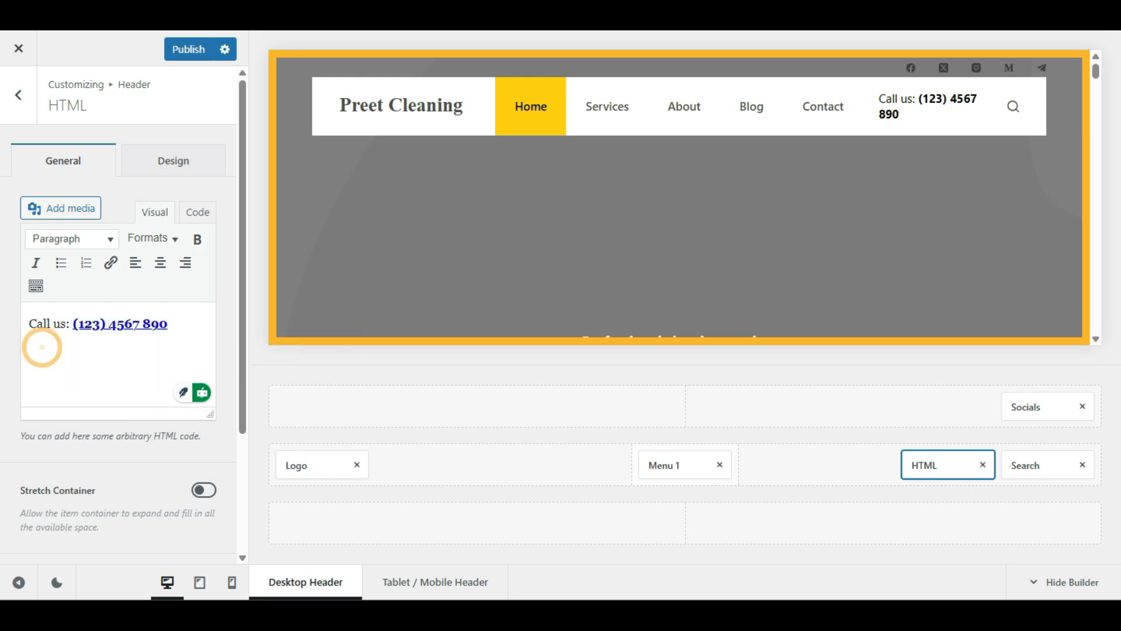
pyautogui.moveTo(181, 325); pyautogui.dragTo(74, 324)
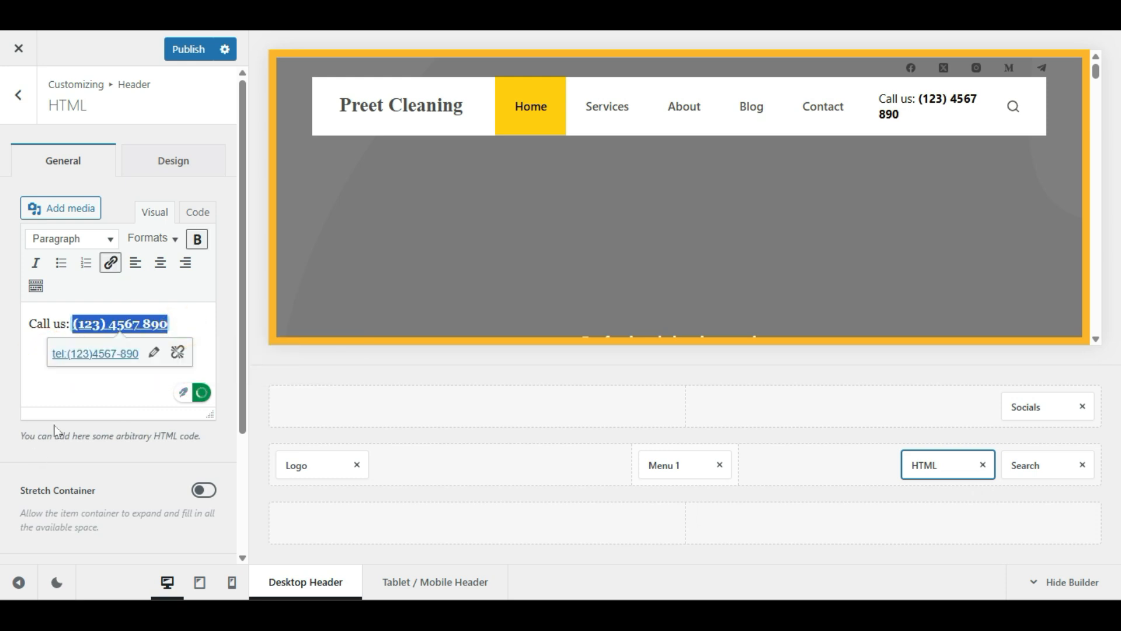
pyautogui.click(67, 393)
pyautogui.click(168, 328)
pyautogui.click(168, 328)
pyautogui.moveTo(168, 326); pyautogui.dragTo(117, 324)
pyautogui.moveTo(174, 324); pyautogui.dragTo(84, 324)
pyautogui.click(85, 324)
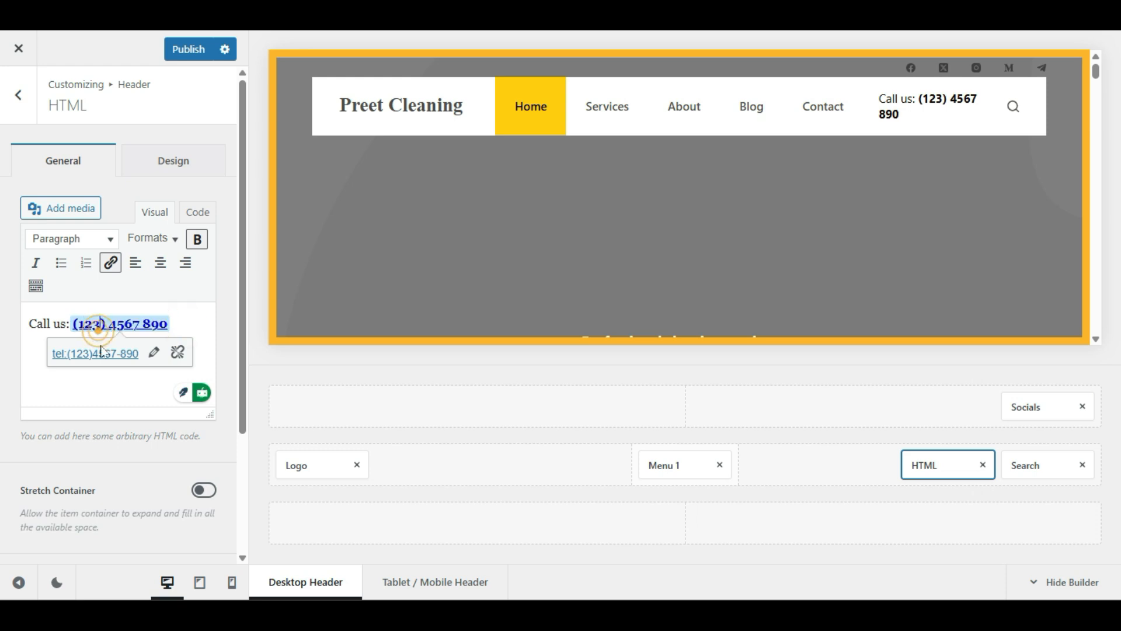
pyautogui.press('BackSpace')
pyautogui.press('BackSpace')
pyautogui.write('33')
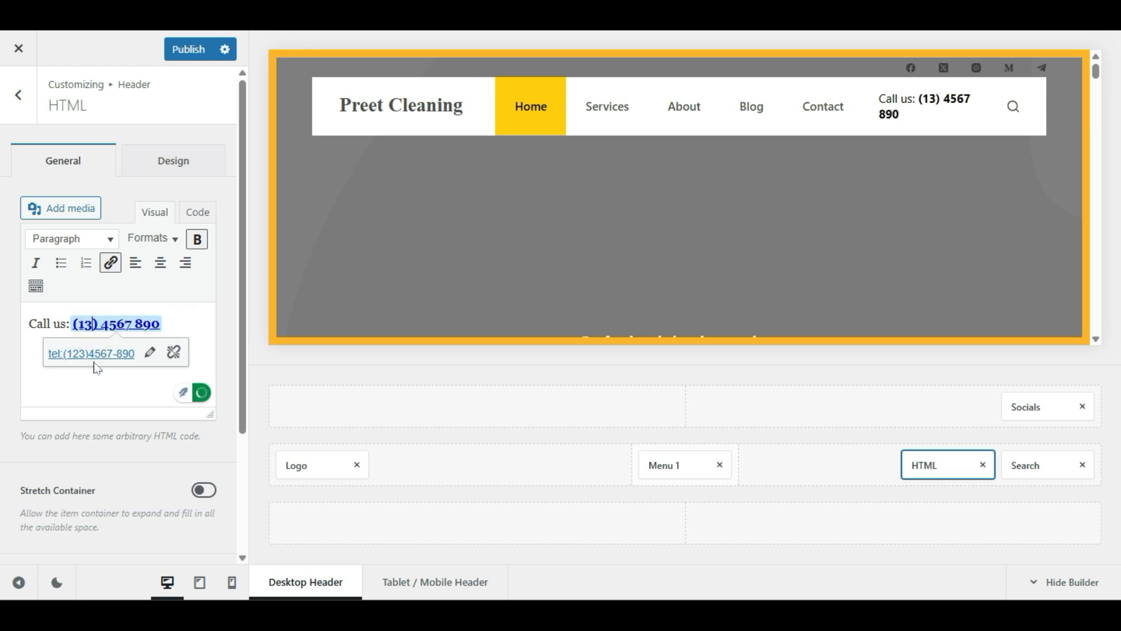
pyautogui.moveTo(178, 325); pyautogui.dragTo(134, 325)
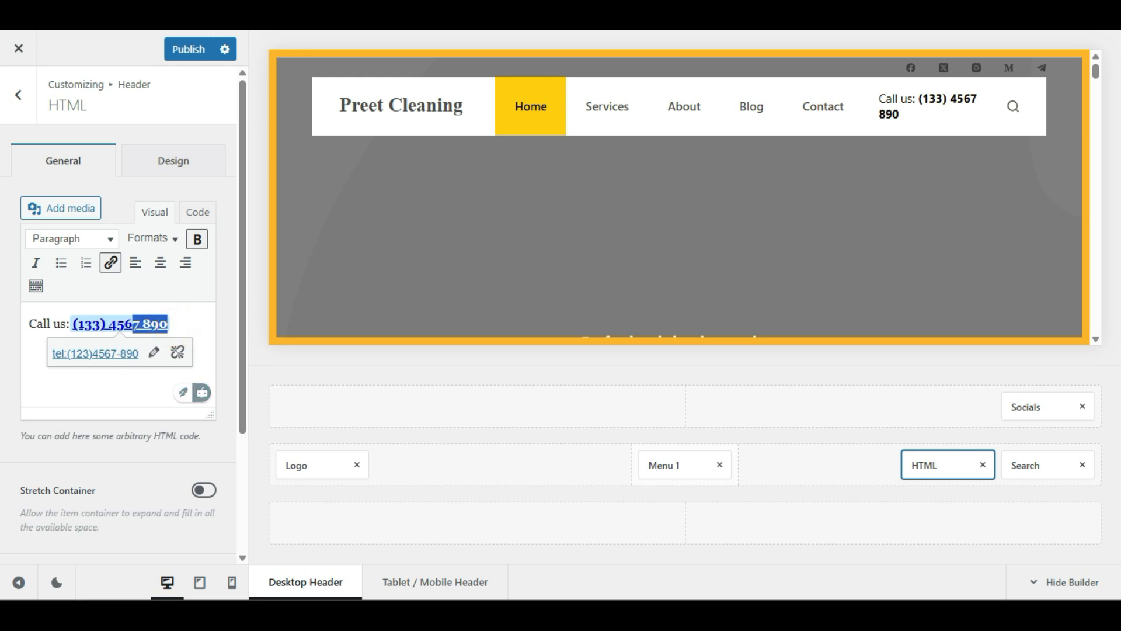
pyautogui.write('6544')
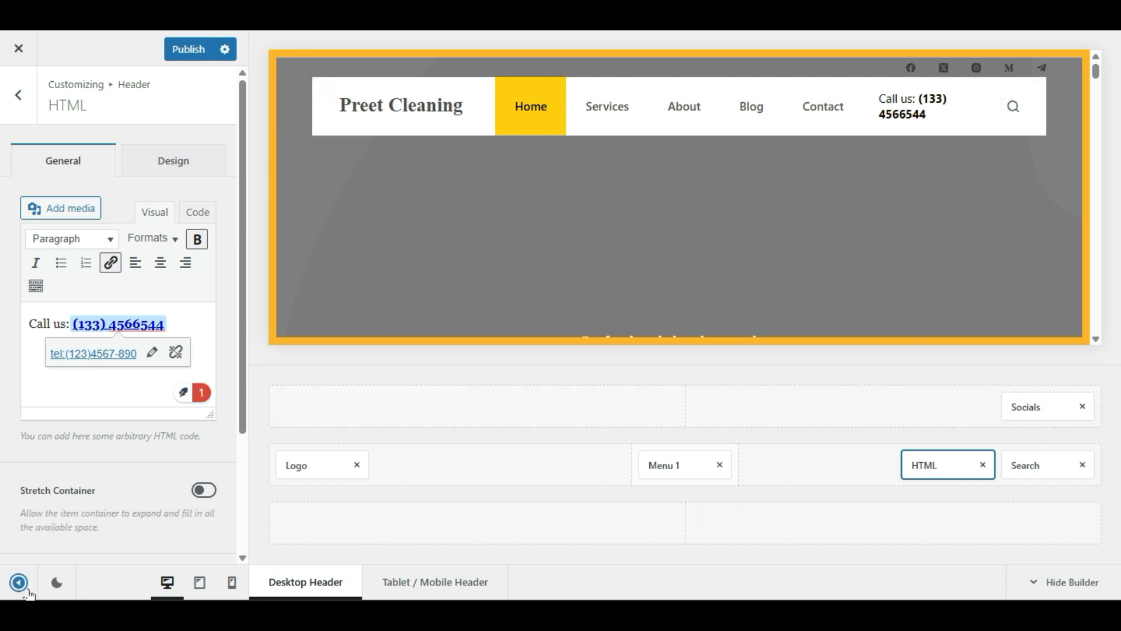
pyautogui.click(99, 451)
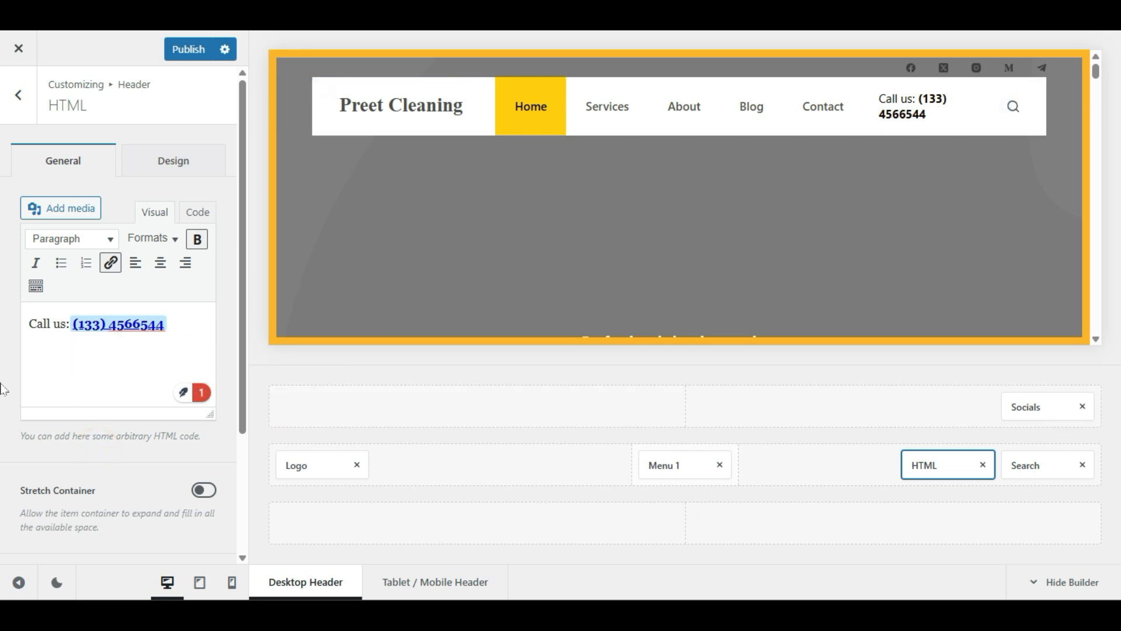
pyautogui.scroll(-2, 3, 388)
pyautogui.scroll(-1, 3, 390)
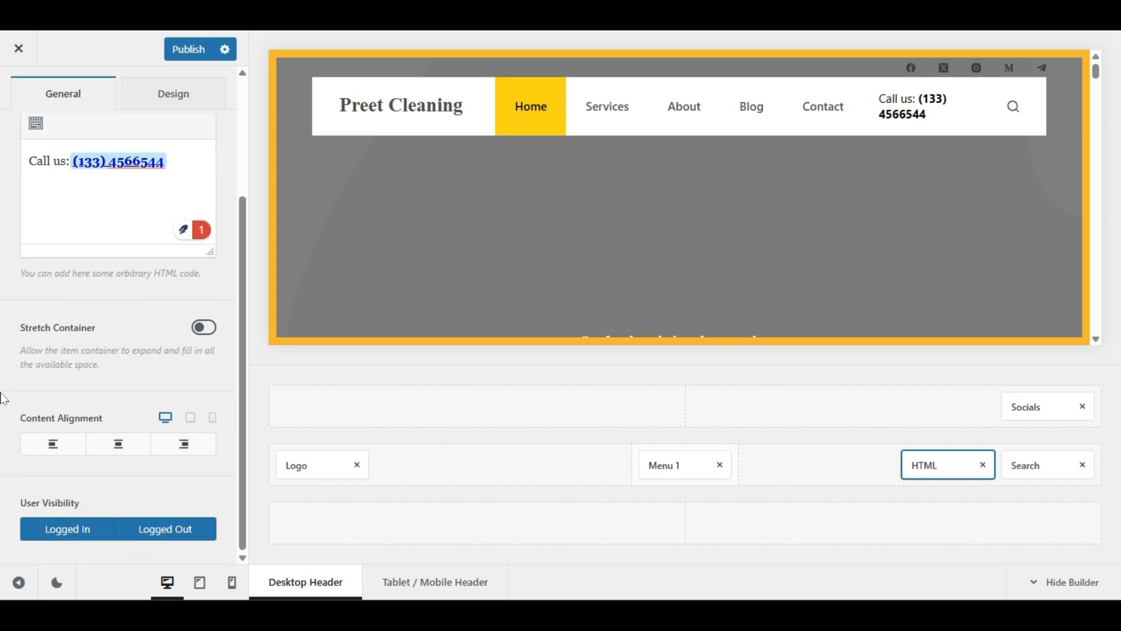
# Step: Try centred content alignment for the phone block, then settle on left alignment, previewing the header
pyautogui.click(110, 445)
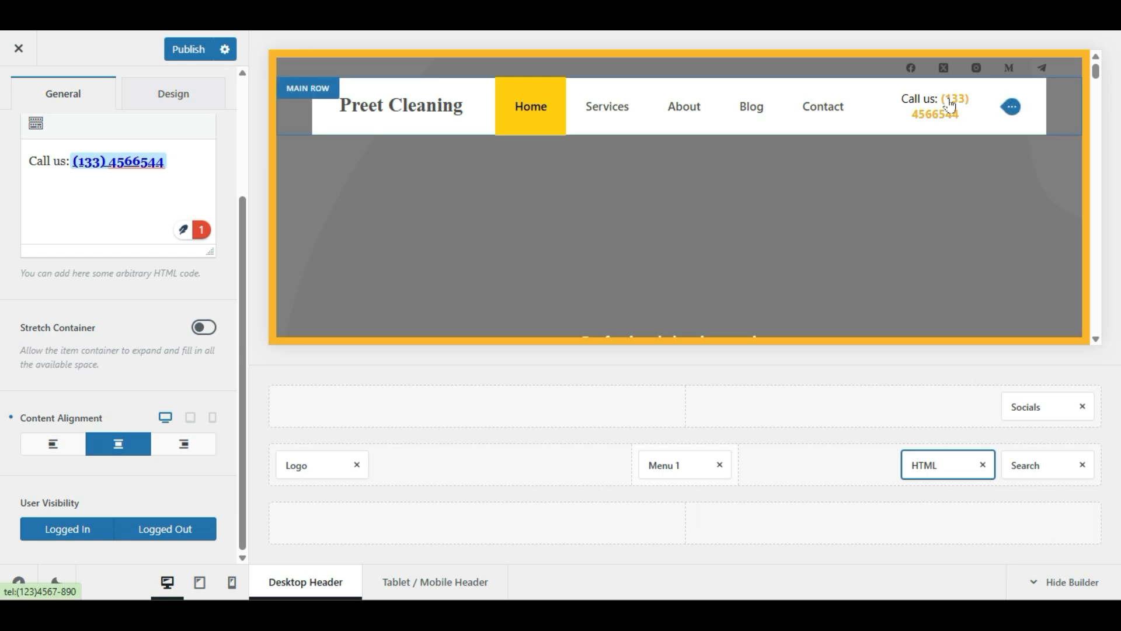
pyautogui.click(26, 583)
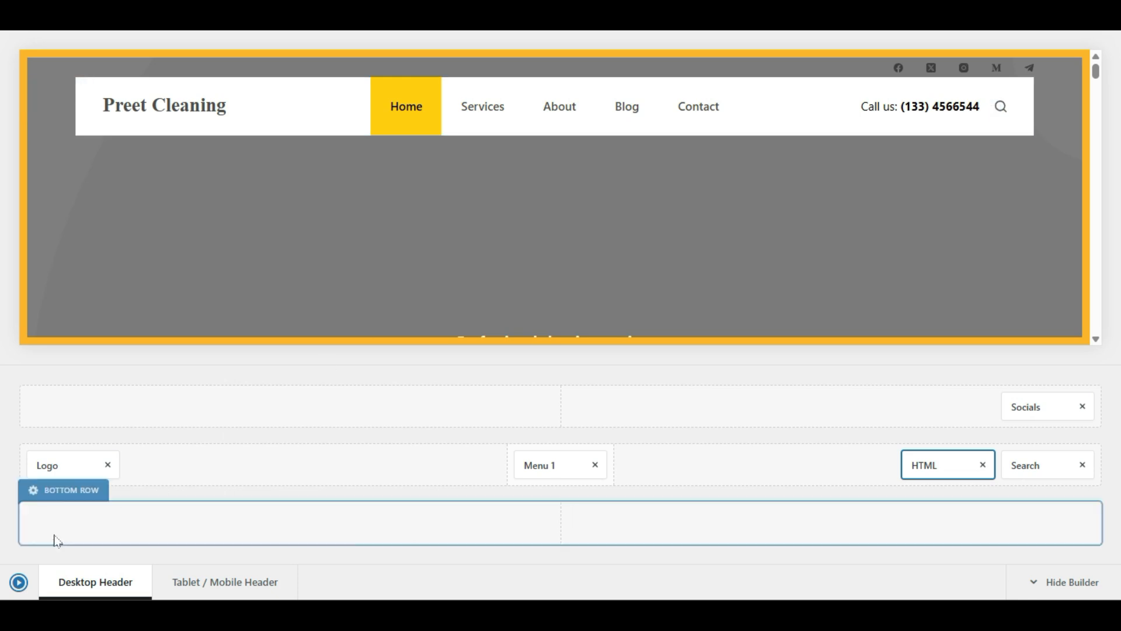
pyautogui.click(24, 583)
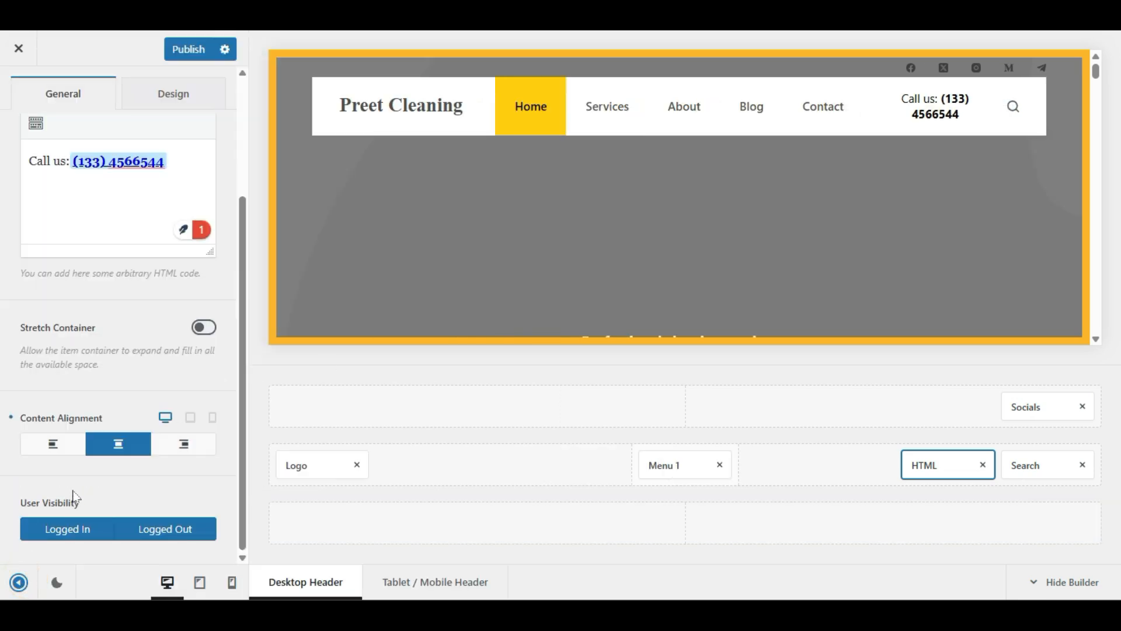
pyautogui.click(53, 443)
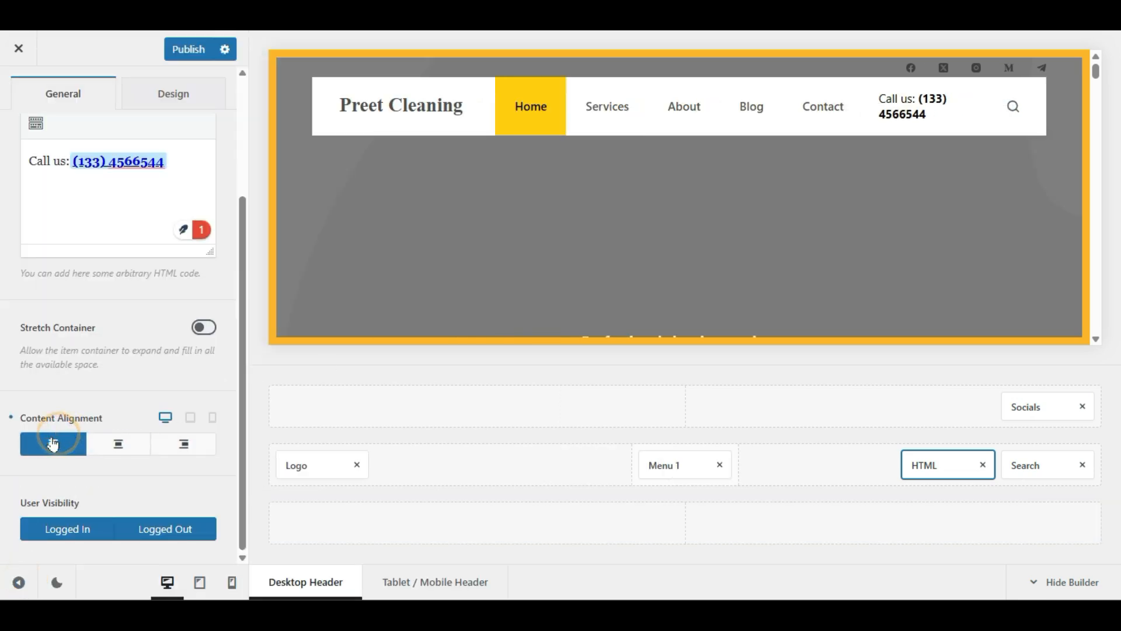
pyautogui.click(18, 581)
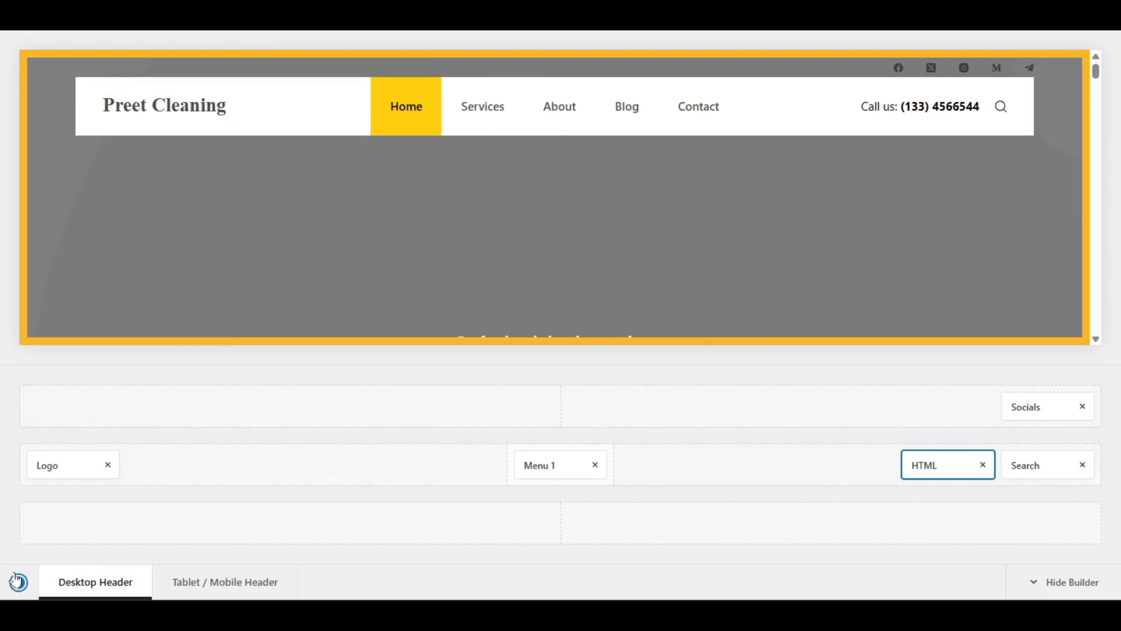
pyautogui.click(18, 582)
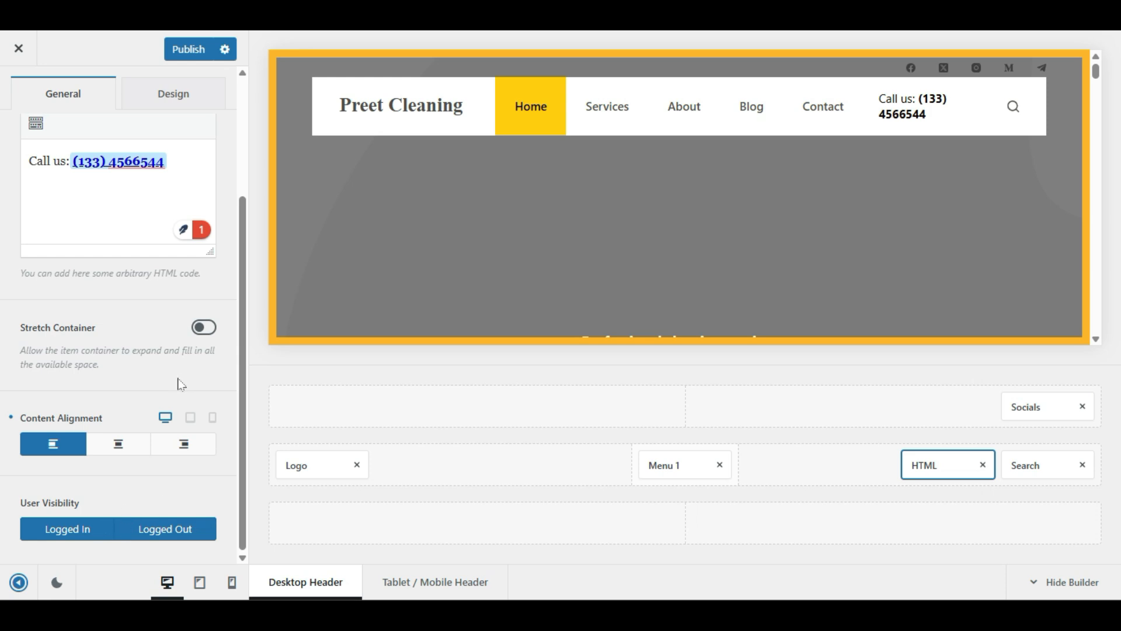
# Step: Unlink the Call us block's margins and clear its left margin value
pyautogui.scroll(3, 170, 384)
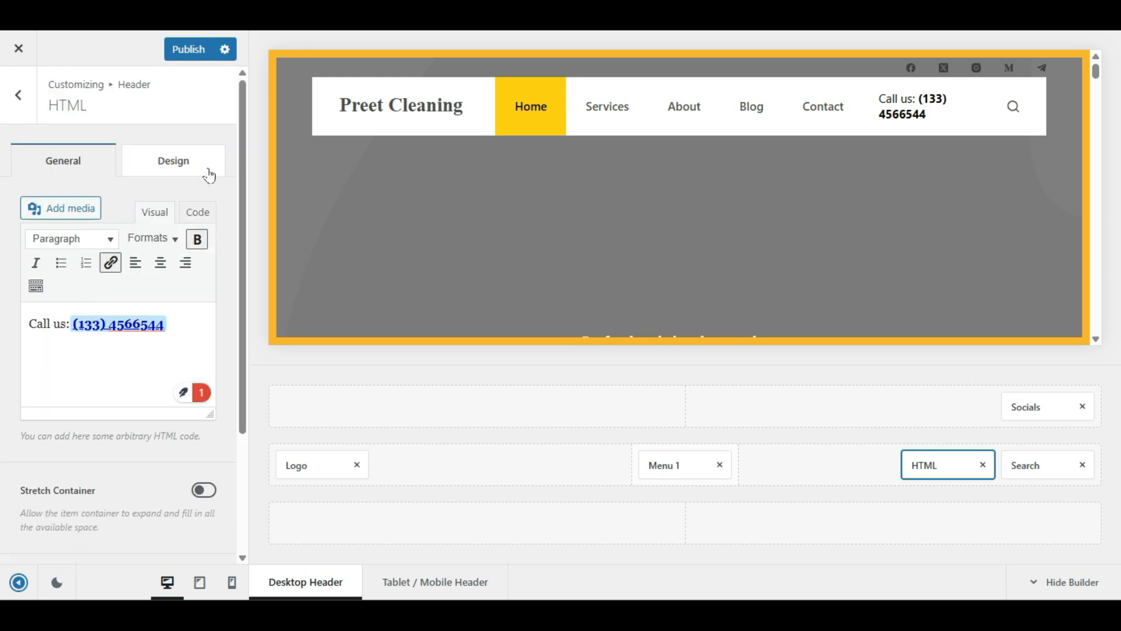
pyautogui.click(175, 144)
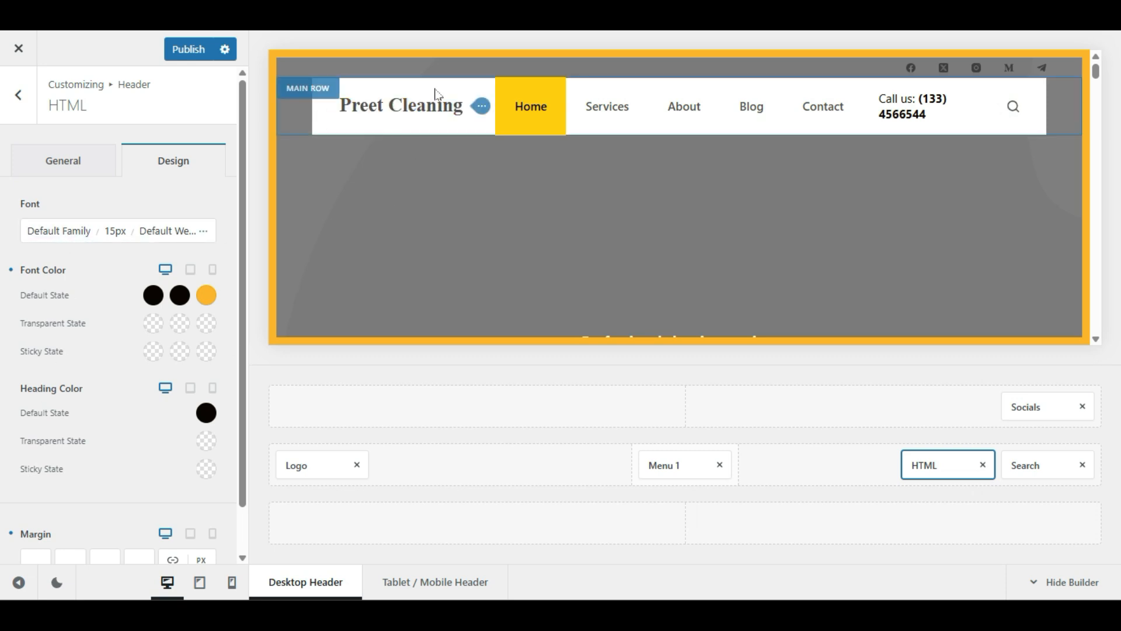
pyautogui.scroll(-1, 61, 450)
pyautogui.scroll(1, 61, 447)
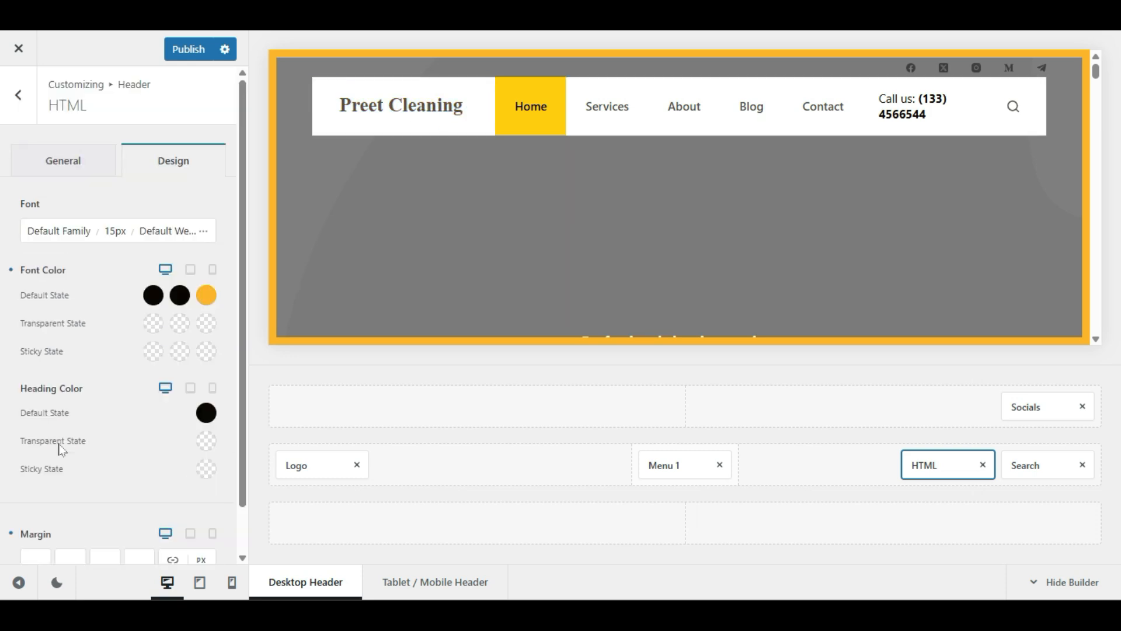
pyautogui.scroll(-1, 86, 346)
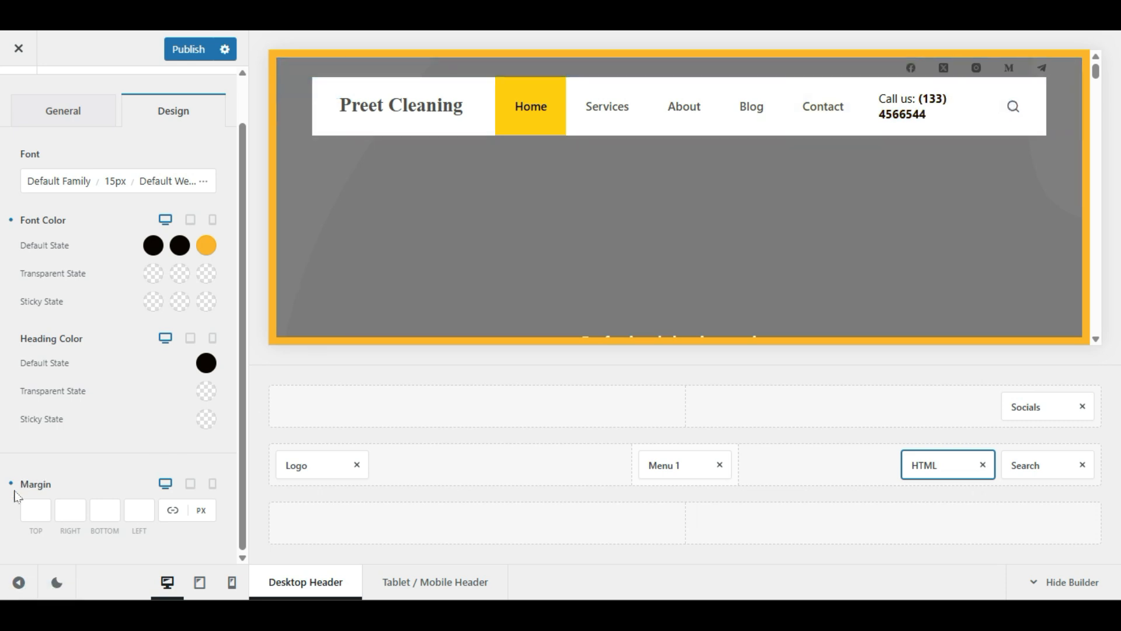
pyautogui.click(173, 511)
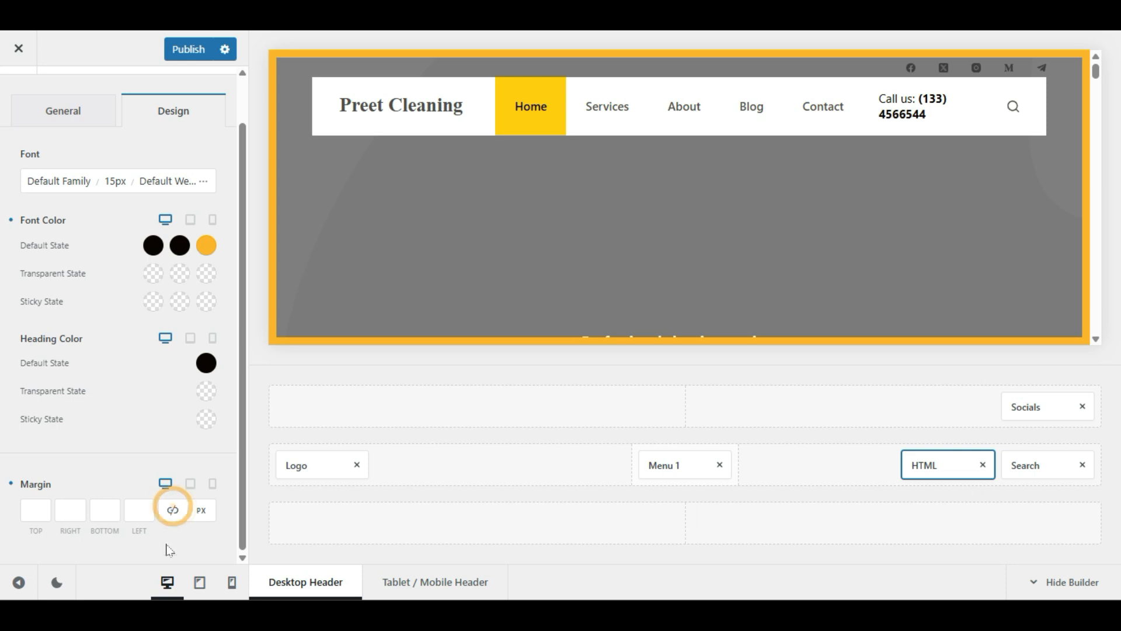
pyautogui.click(139, 510)
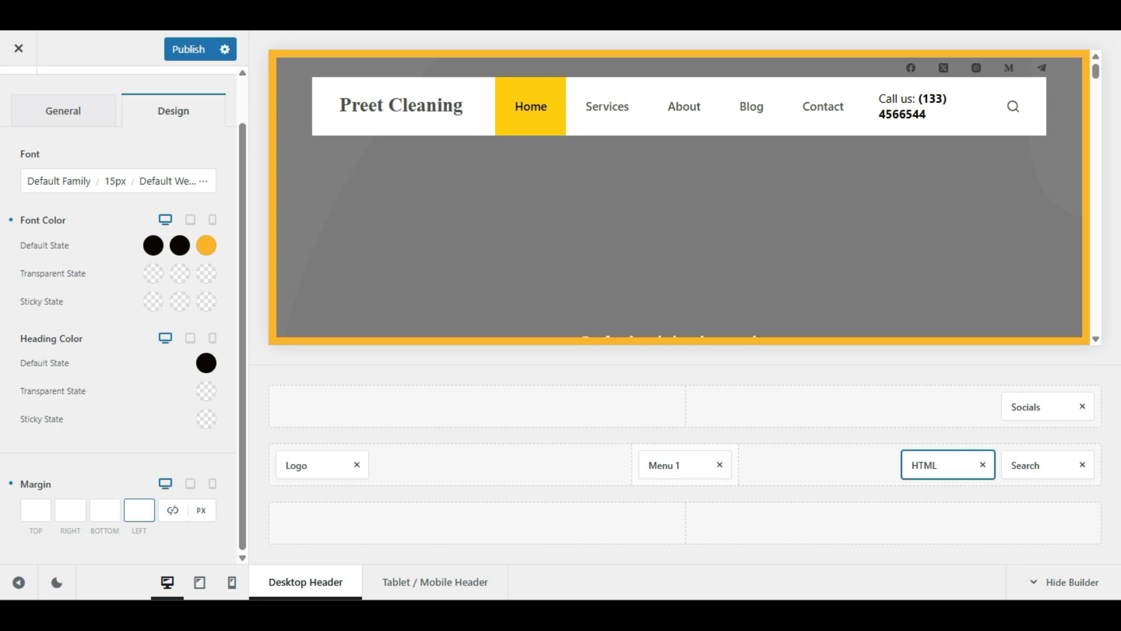
pyautogui.click(141, 510)
pyautogui.write('22')
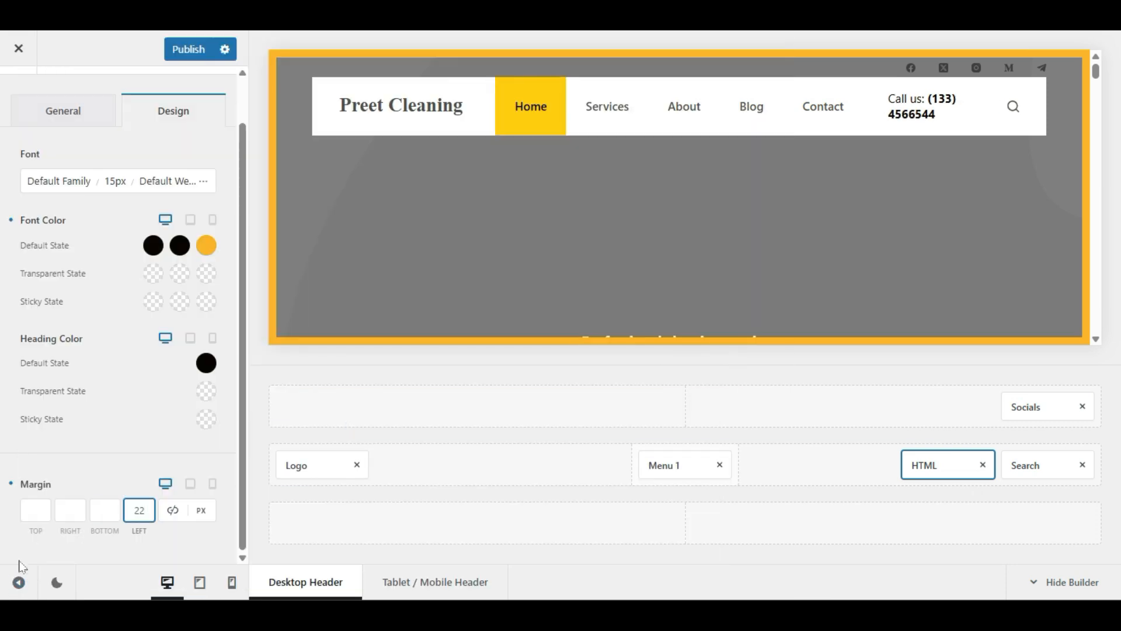
pyautogui.click(19, 583)
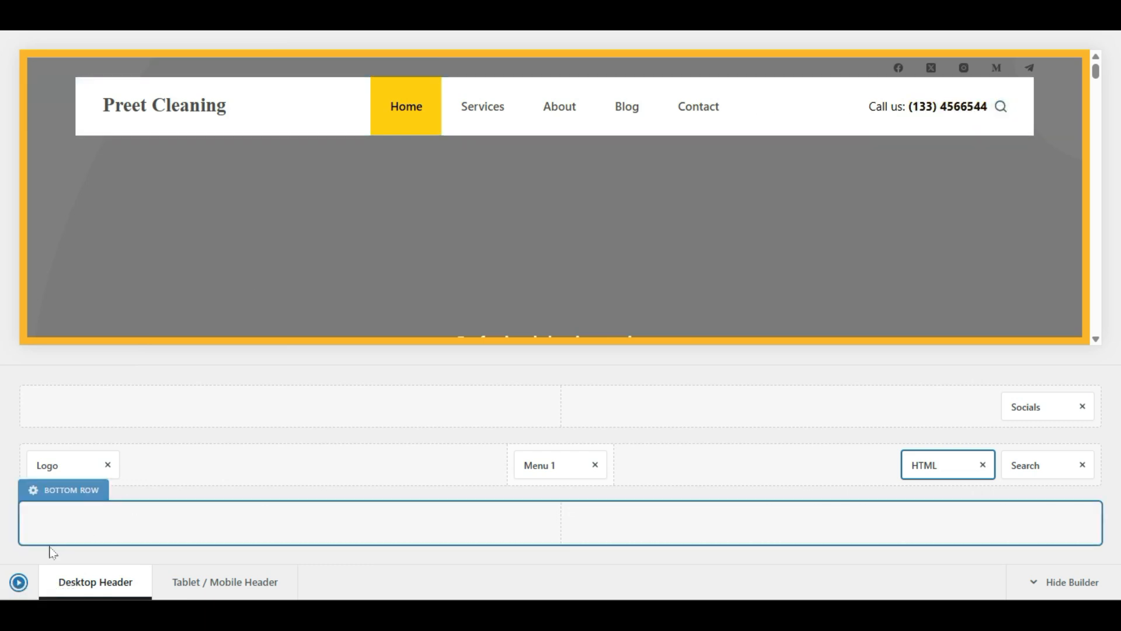
pyautogui.click(20, 579)
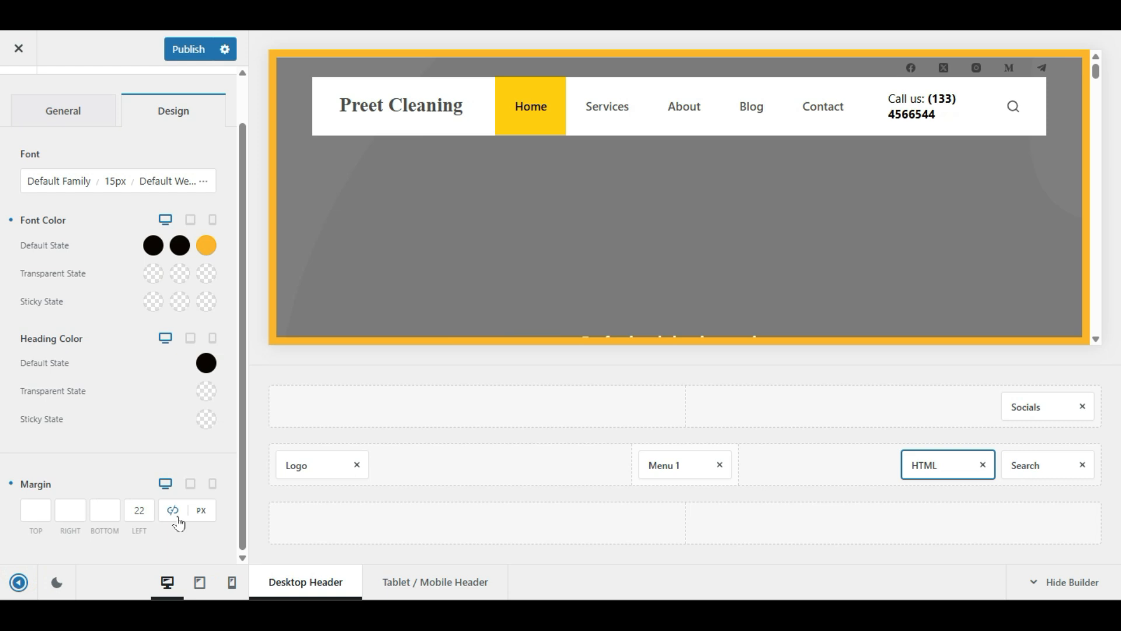
pyautogui.doubleClick(139, 510)
pyautogui.press('BackSpace')
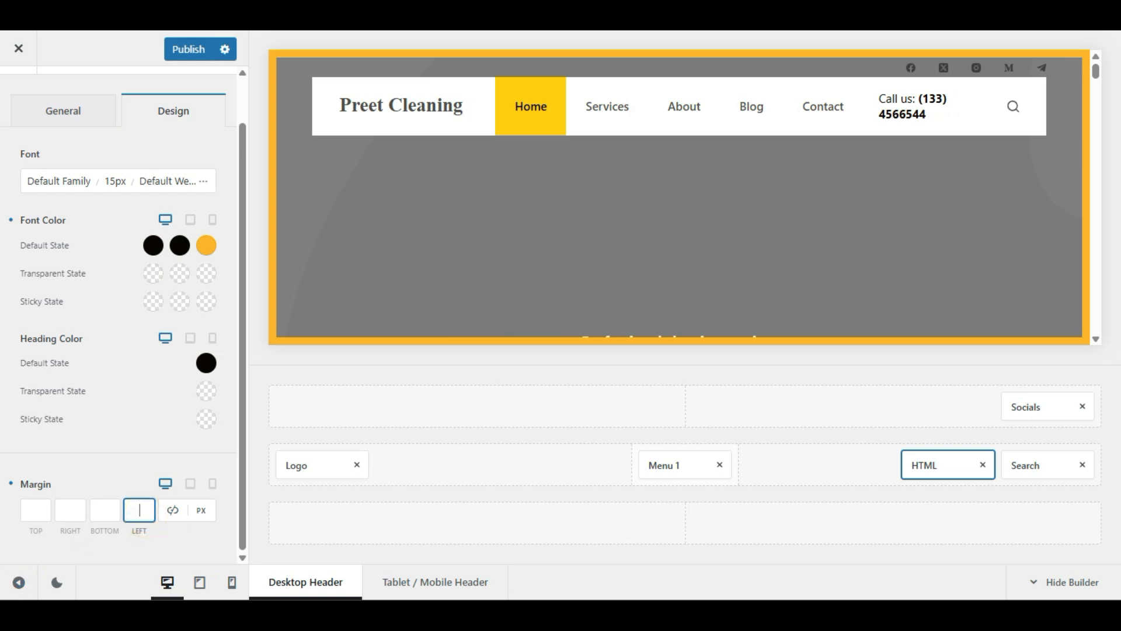
# Step: Set the Call us block's right margin to 44 px, check the header, and publish
pyautogui.click(70, 510)
pyautogui.write('22')
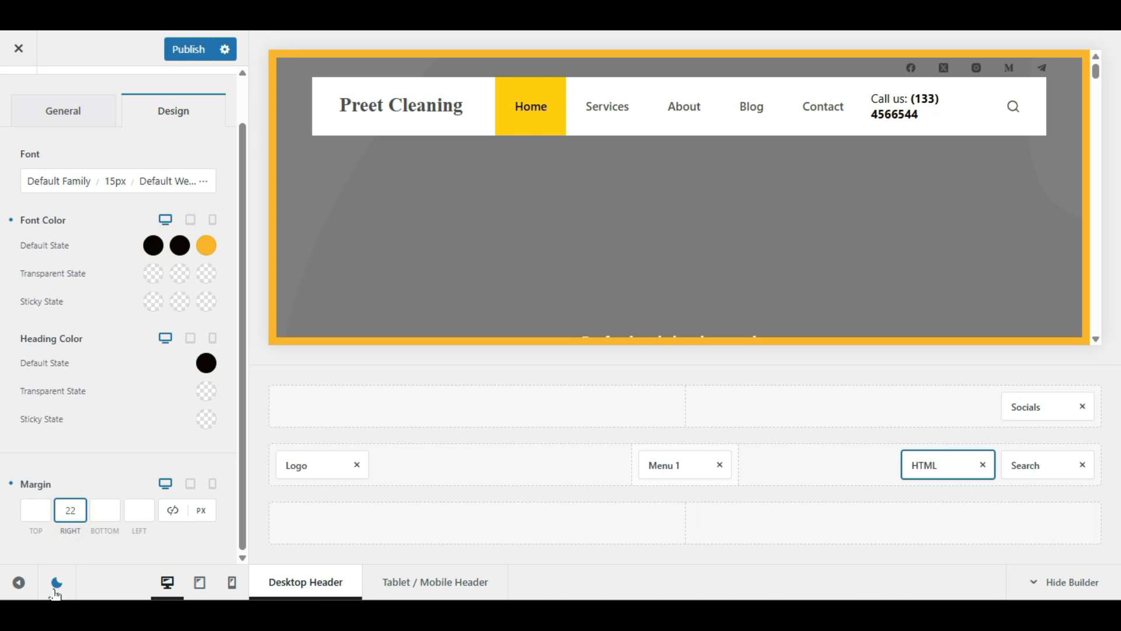
pyautogui.click(18, 582)
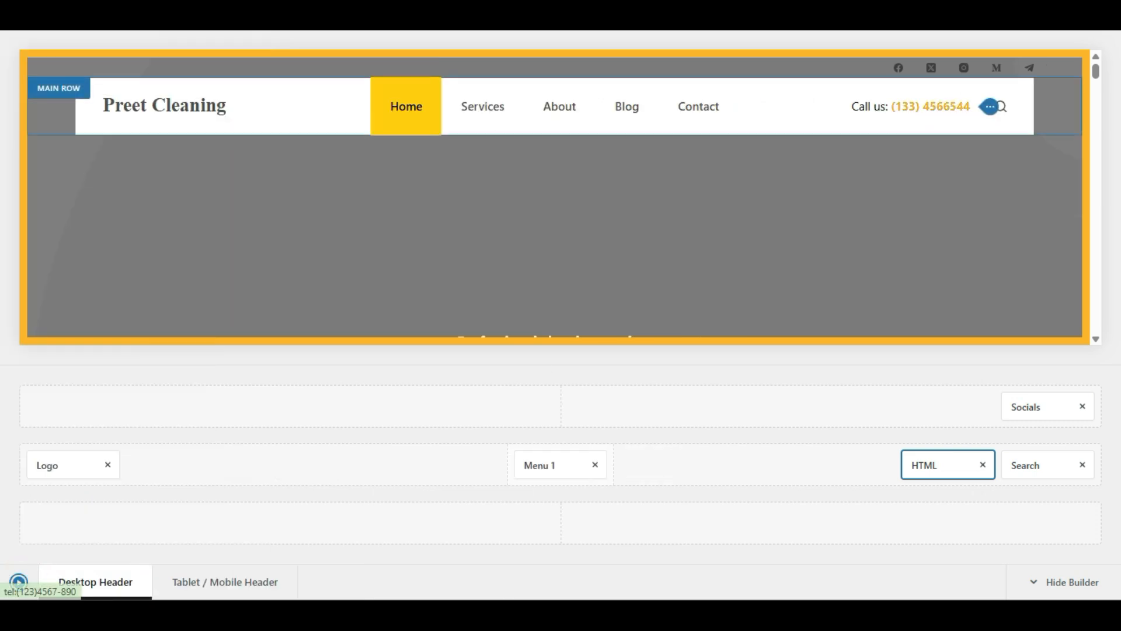
pyautogui.click(19, 582)
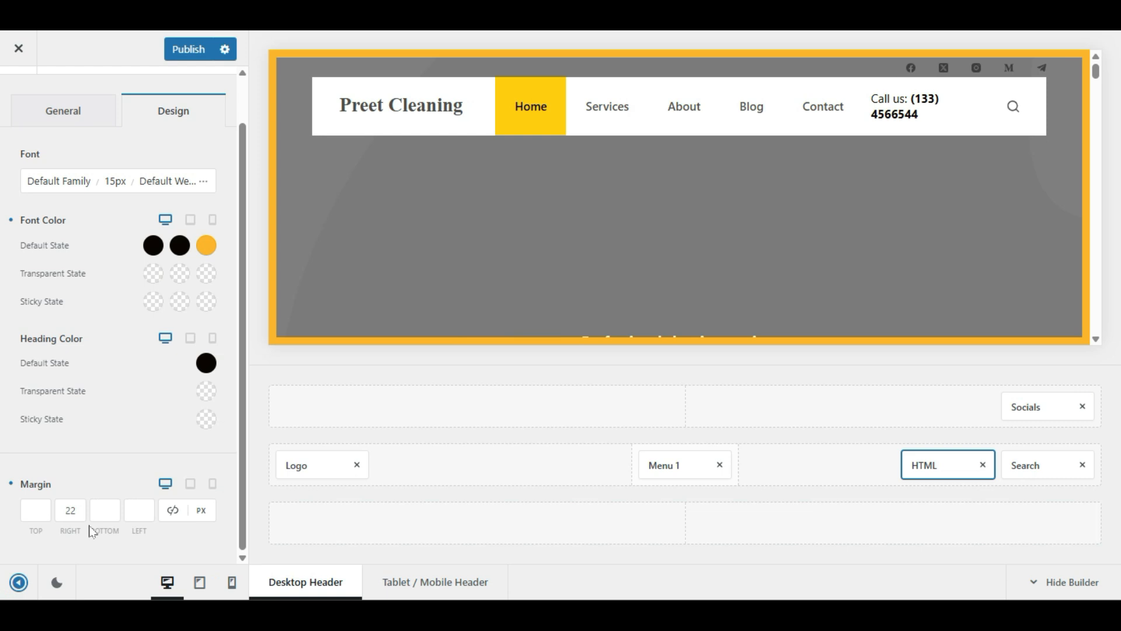
pyautogui.doubleClick(70, 510)
pyautogui.write('40')
pyautogui.click(19, 582)
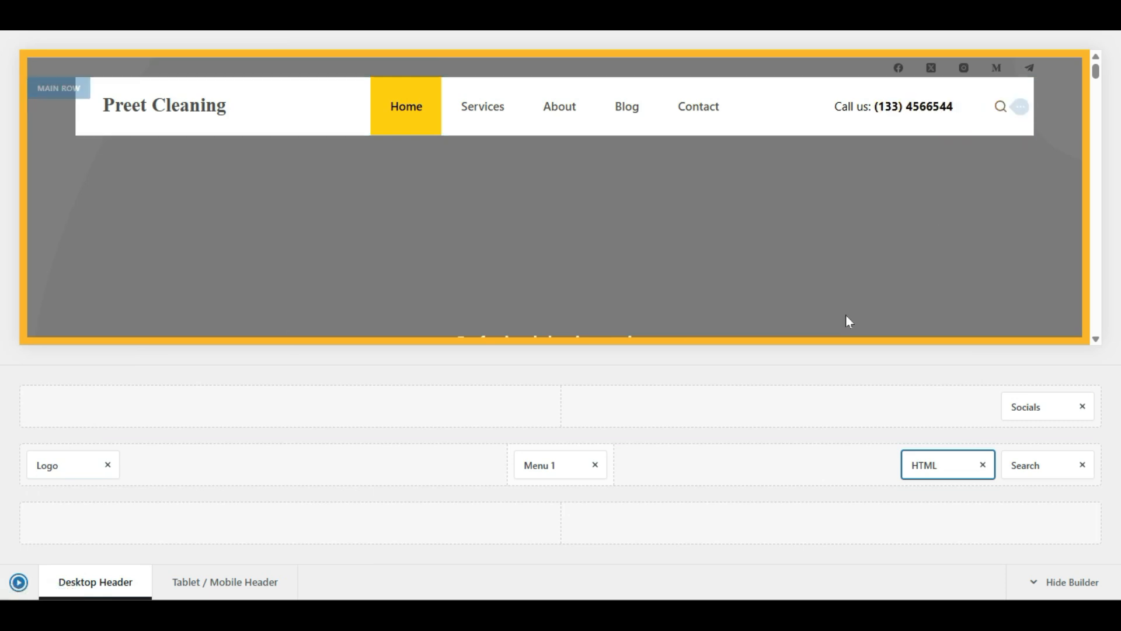
pyautogui.click(10, 580)
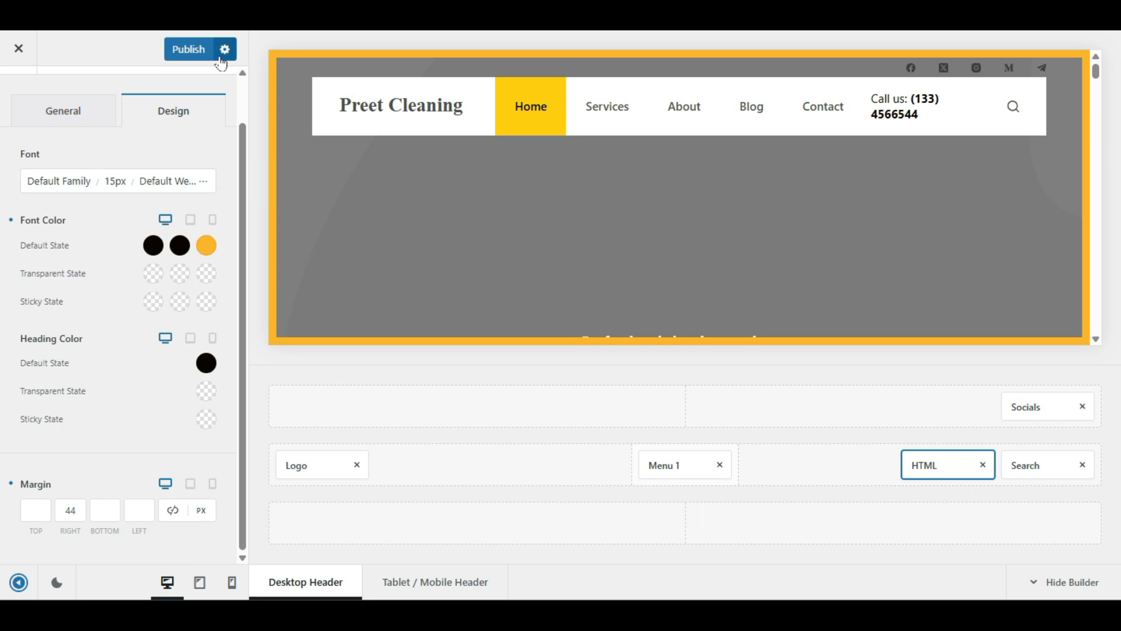
pyautogui.click(188, 49)
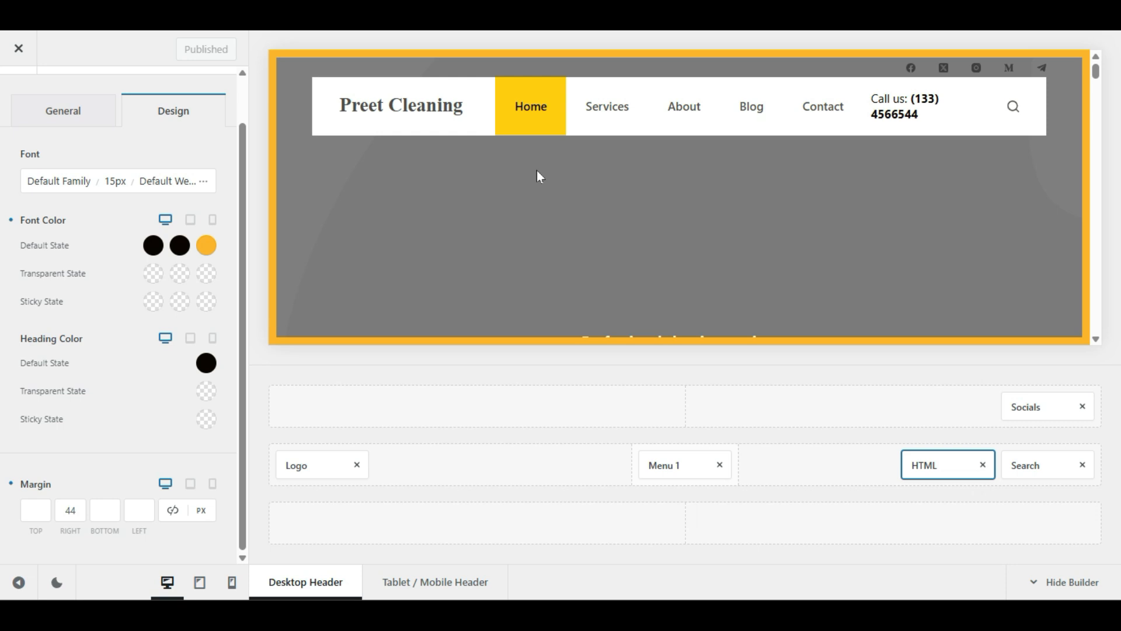
# Step: Go through Customizing › Header › Headers to the Global Header's sticky settings
pyautogui.scroll(1, 12, 111)
pyautogui.click(11, 110)
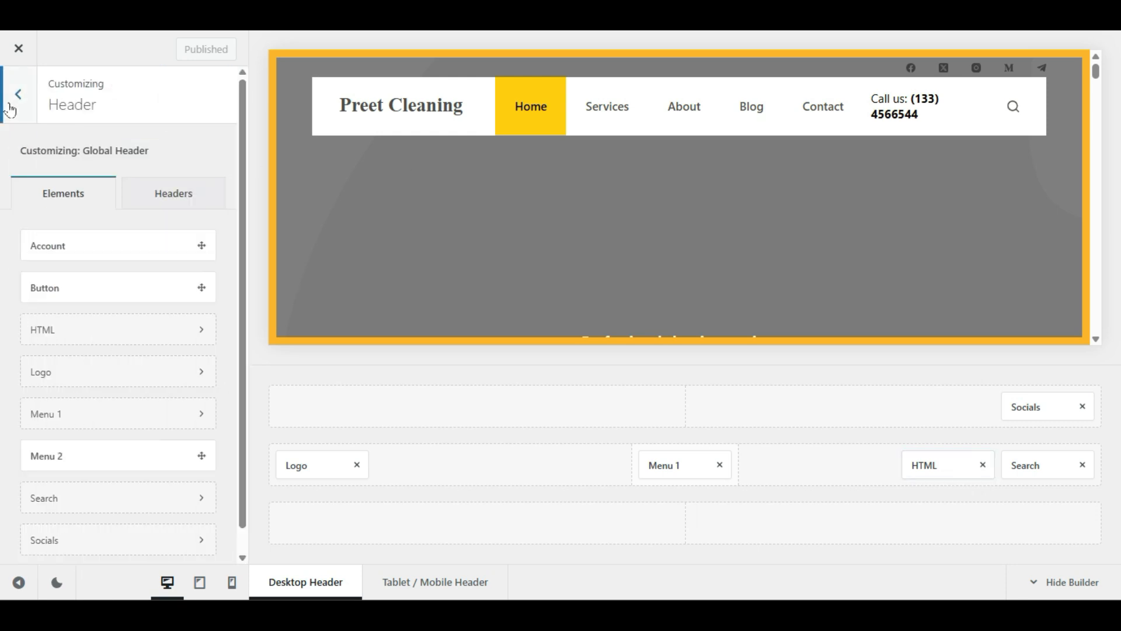
pyautogui.click(151, 181)
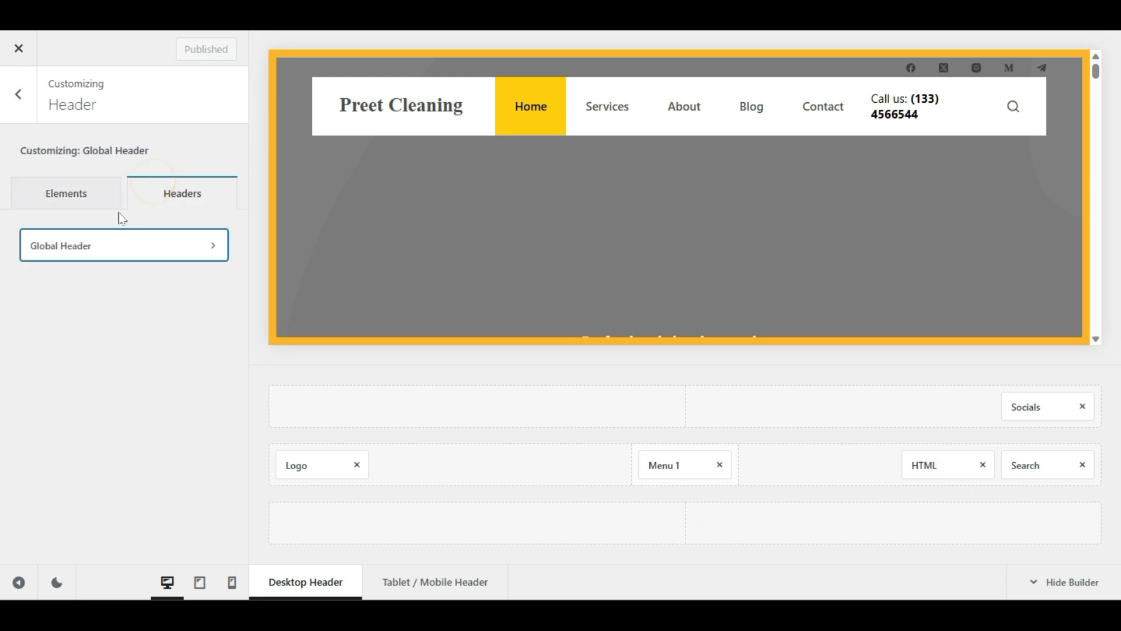
pyautogui.click(141, 255)
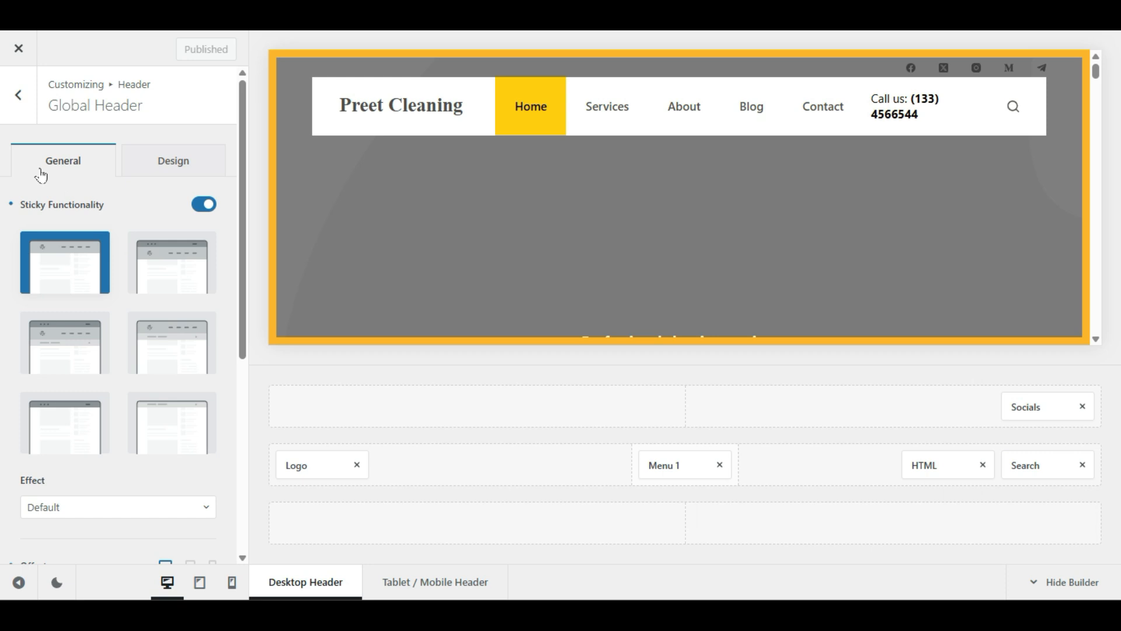
pyautogui.click(16, 111)
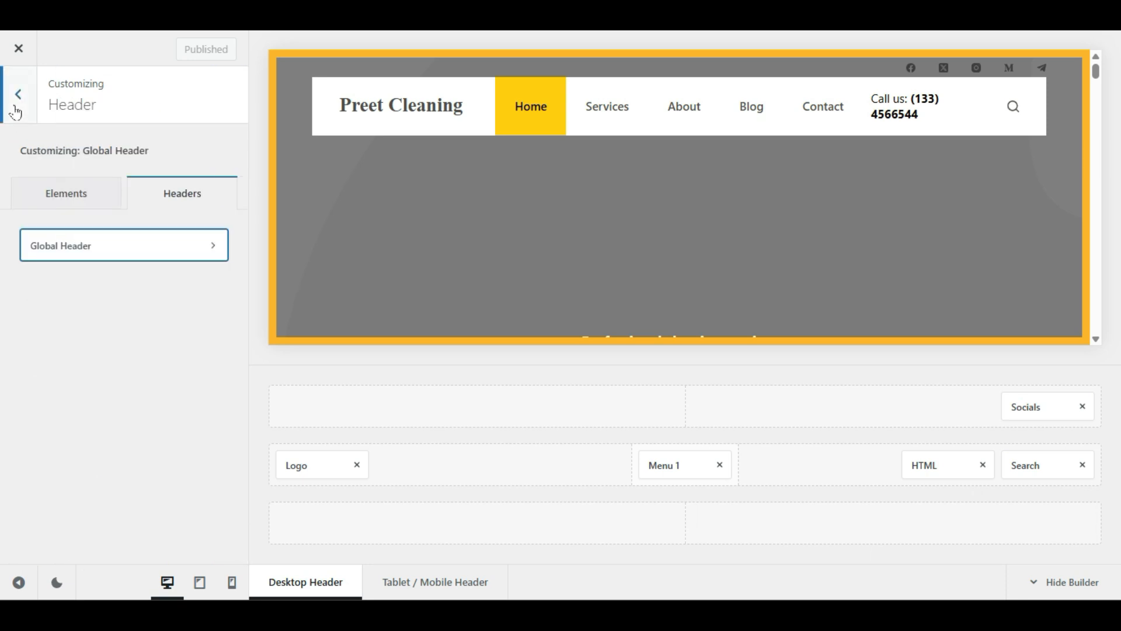
pyautogui.click(16, 111)
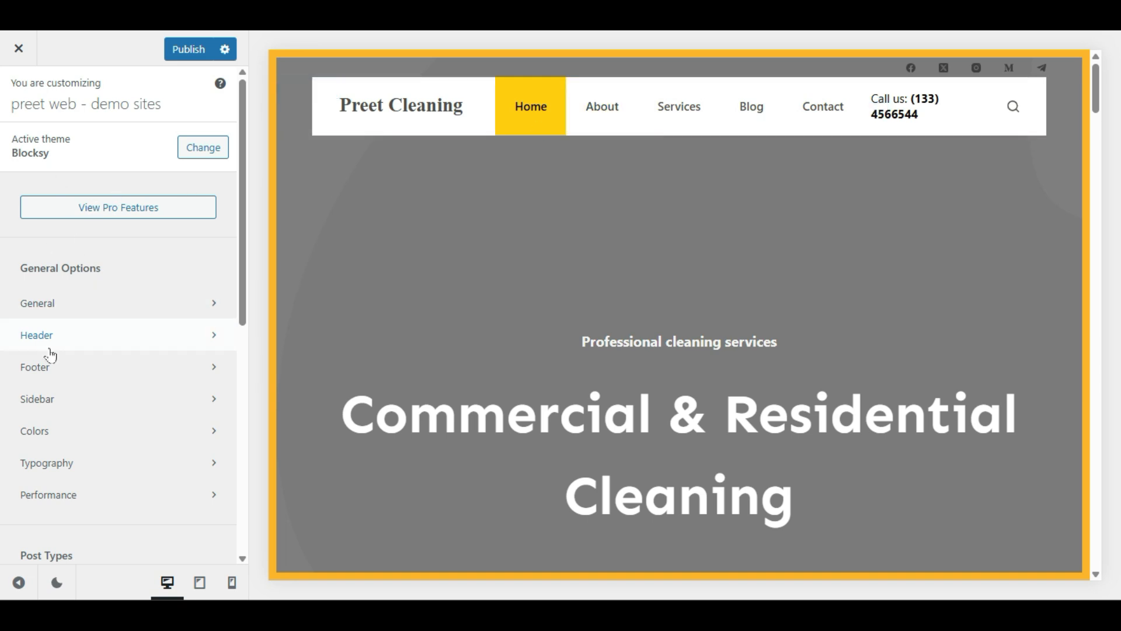
pyautogui.click(95, 347)
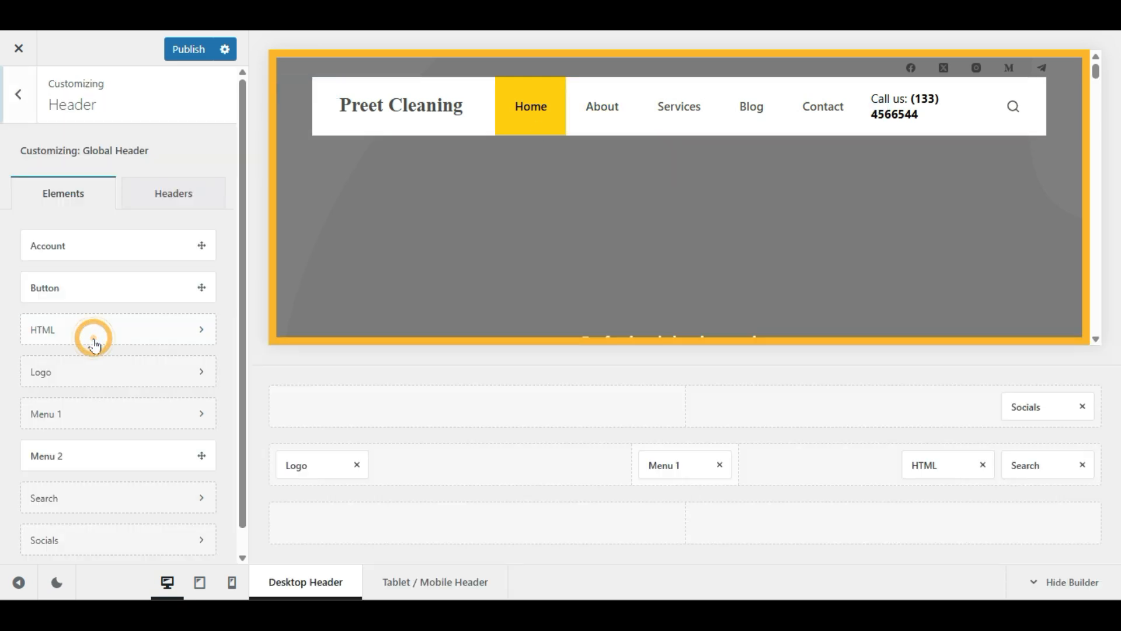
pyautogui.click(180, 212)
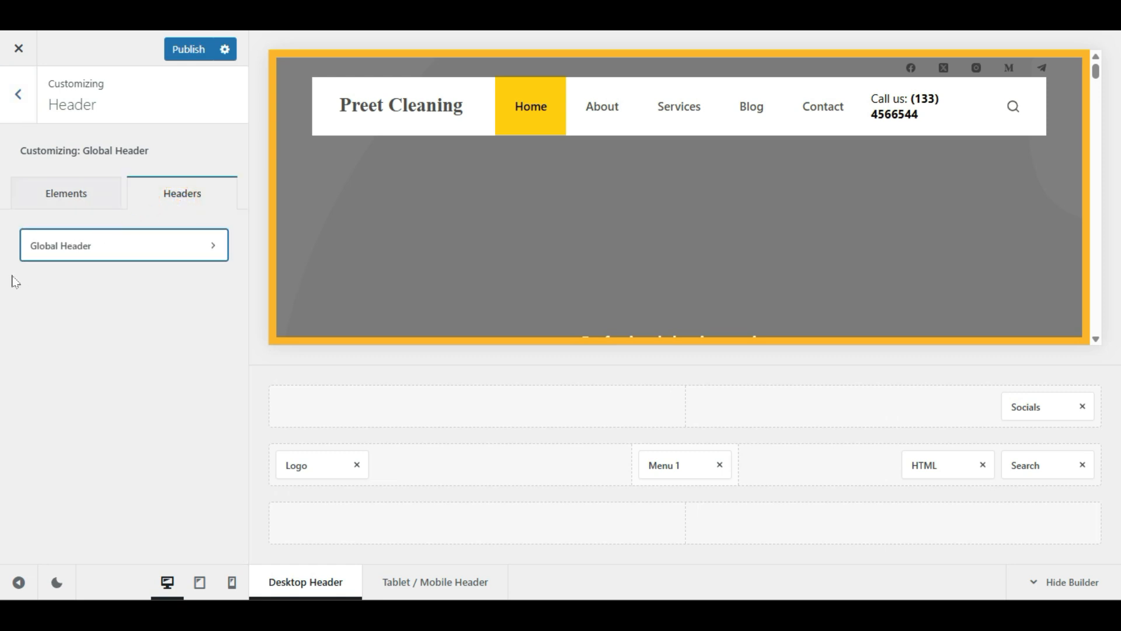
pyautogui.click(149, 251)
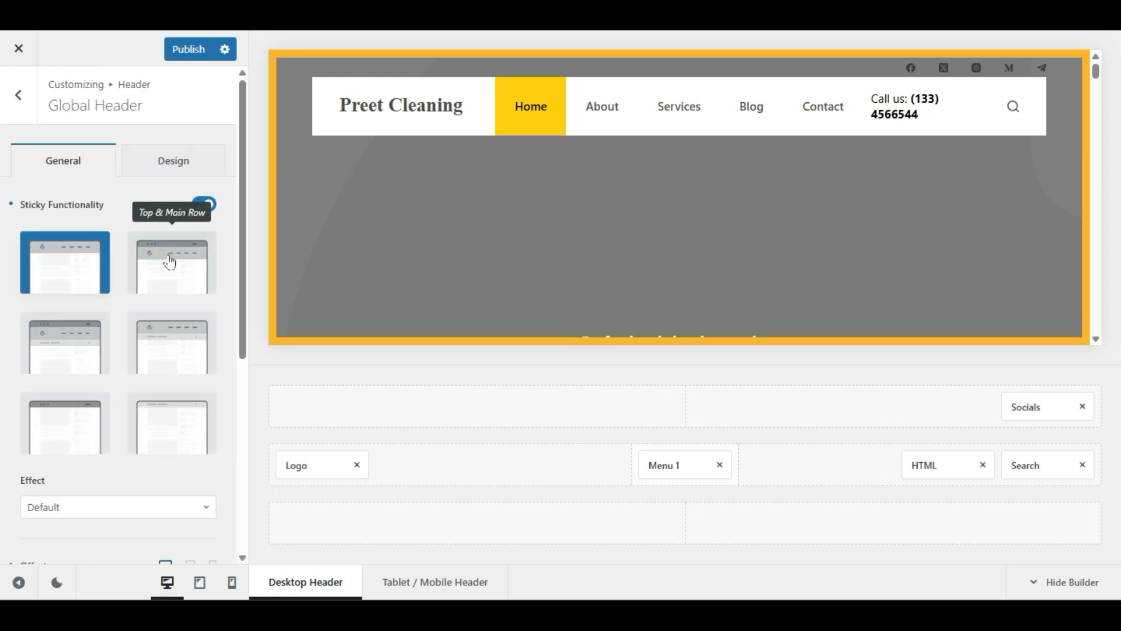
# Step: Choose the Top & Main Row sticky layout for the Global Header
pyautogui.click(170, 263)
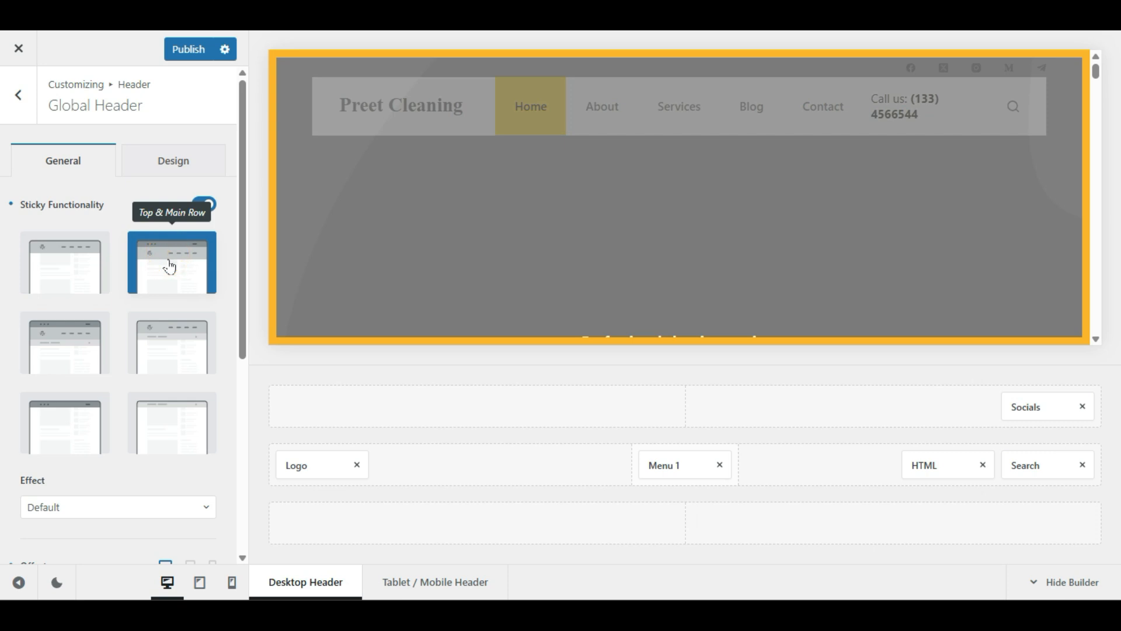
pyautogui.click(26, 353)
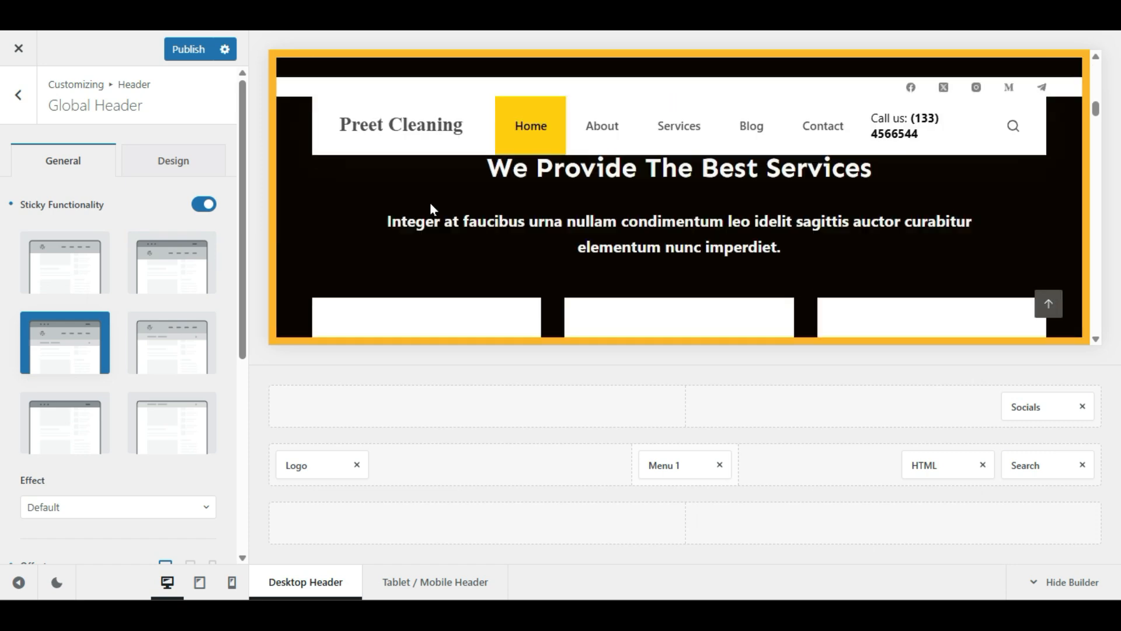
pyautogui.scroll(-10, 430, 202)
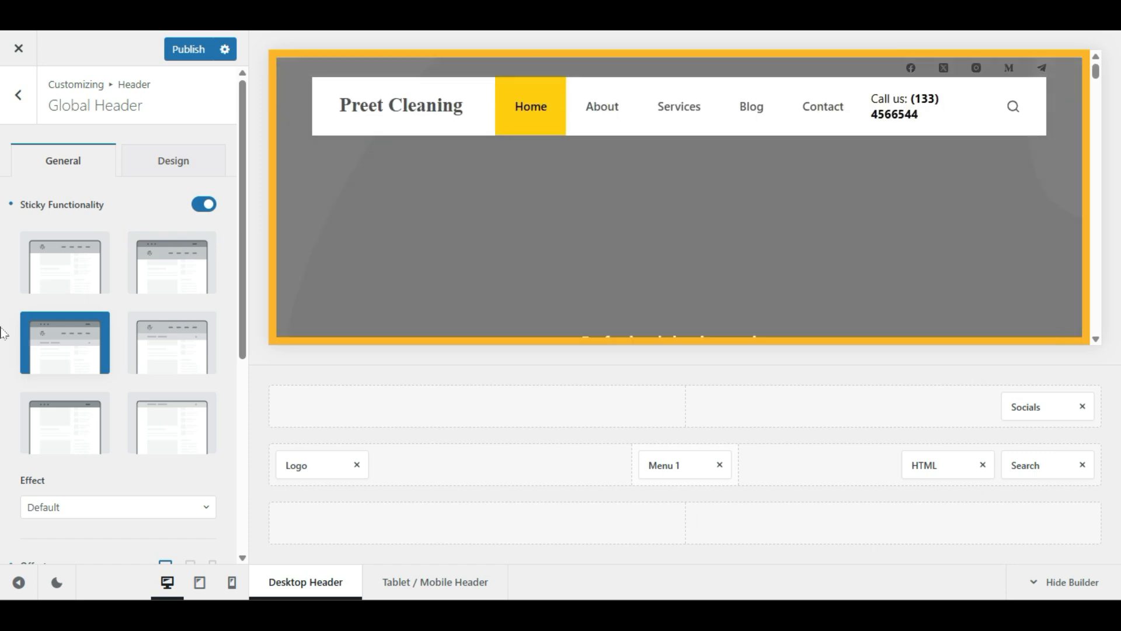
pyautogui.scroll(-2, 3, 336)
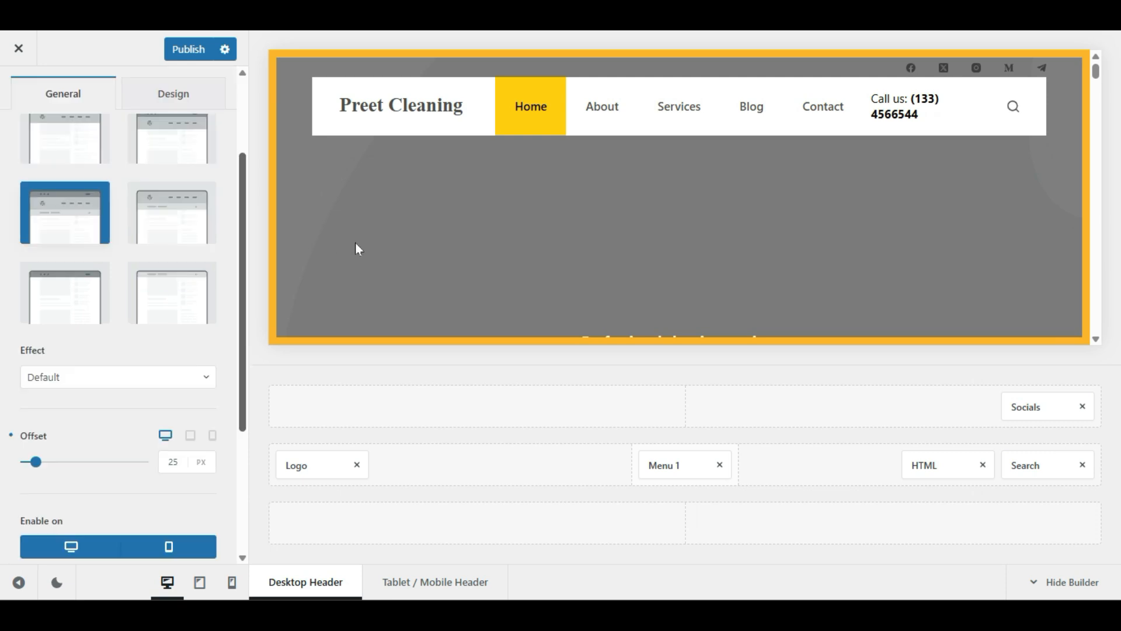
pyautogui.scroll(5, 583, 243)
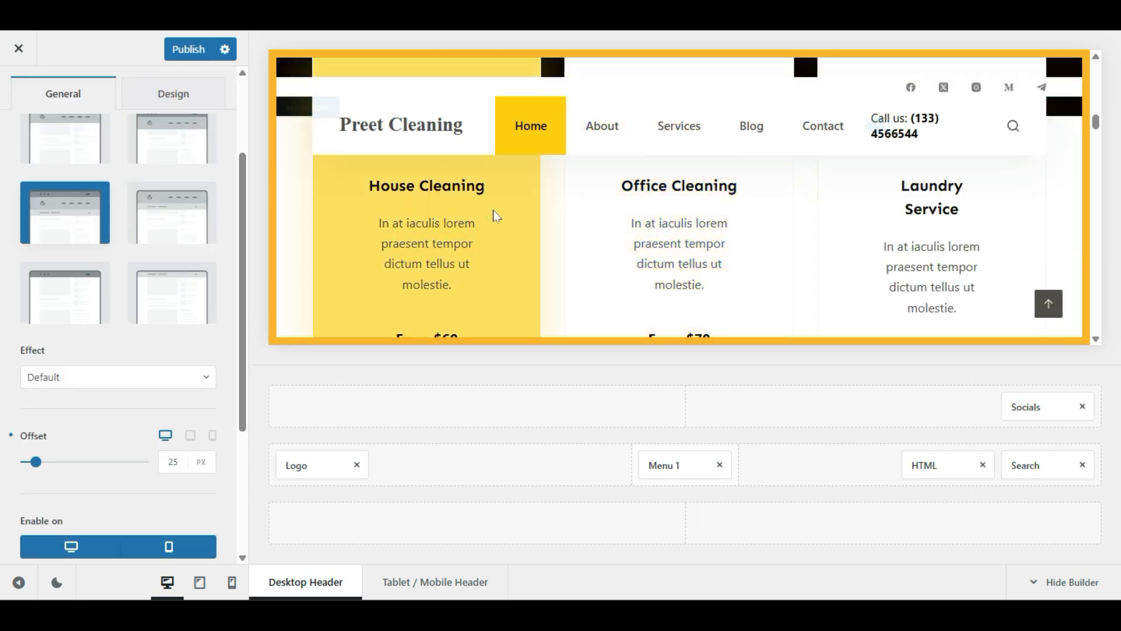
pyautogui.scroll(-8, 494, 212)
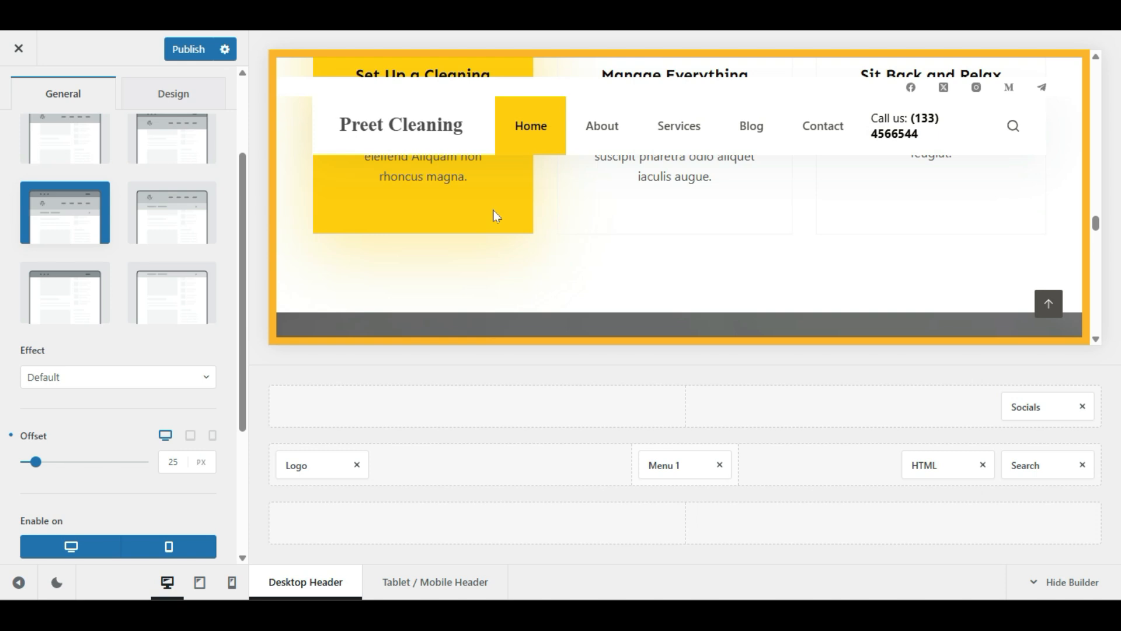
pyautogui.scroll(-5, 493, 209)
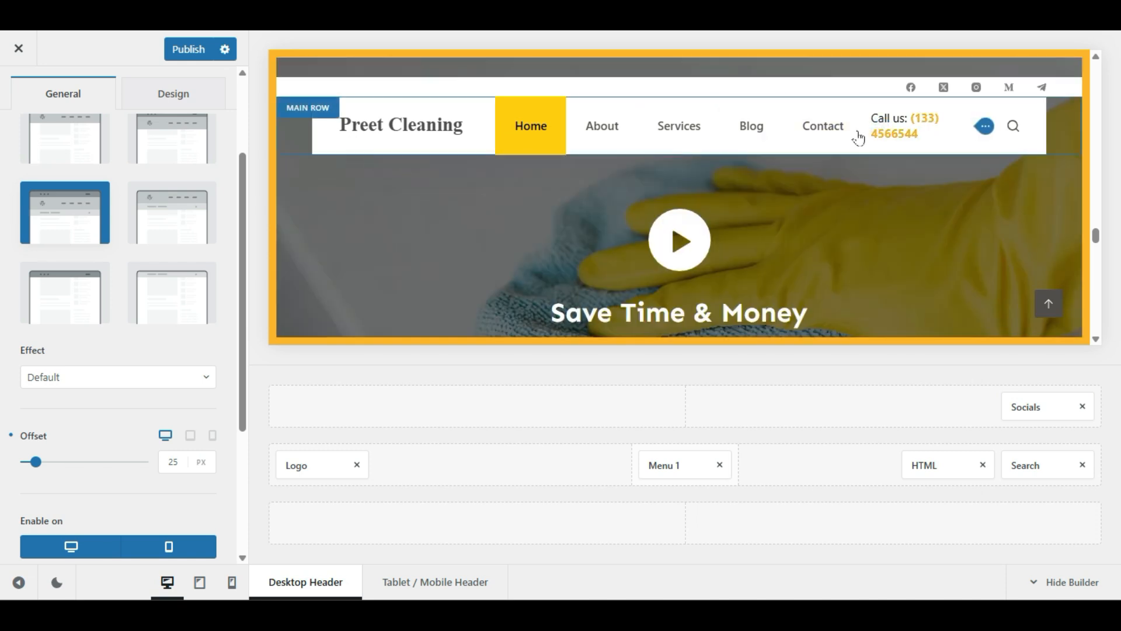
pyautogui.click(179, 152)
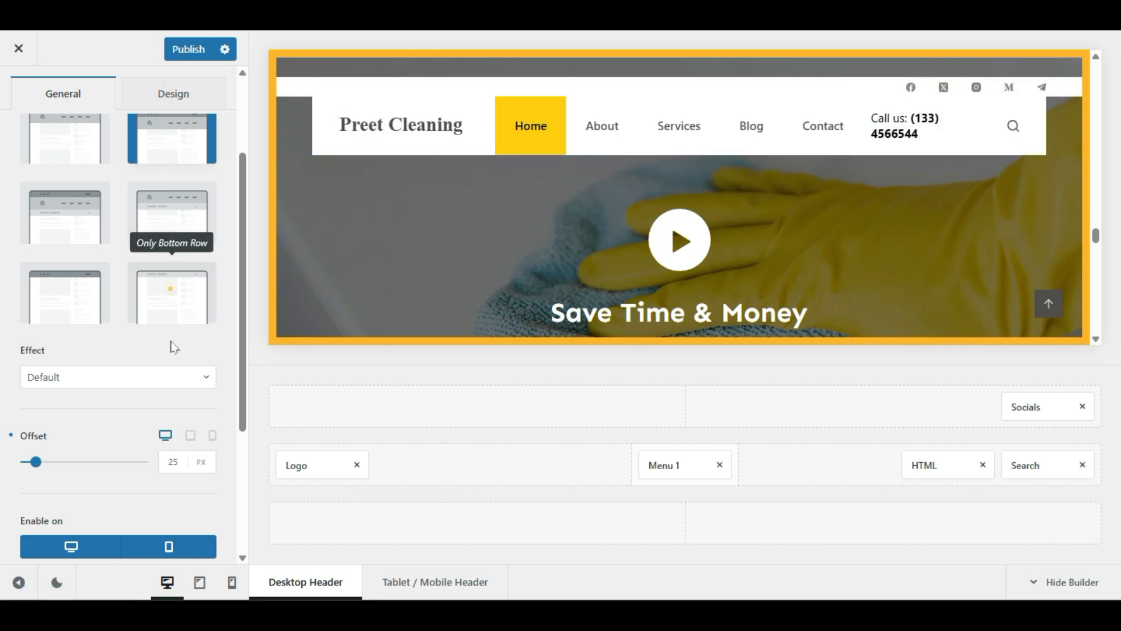
# Step: Try the Only Bottom Row and Main & Bottom Row sticky layouts while scrolling the preview
pyautogui.click(169, 290)
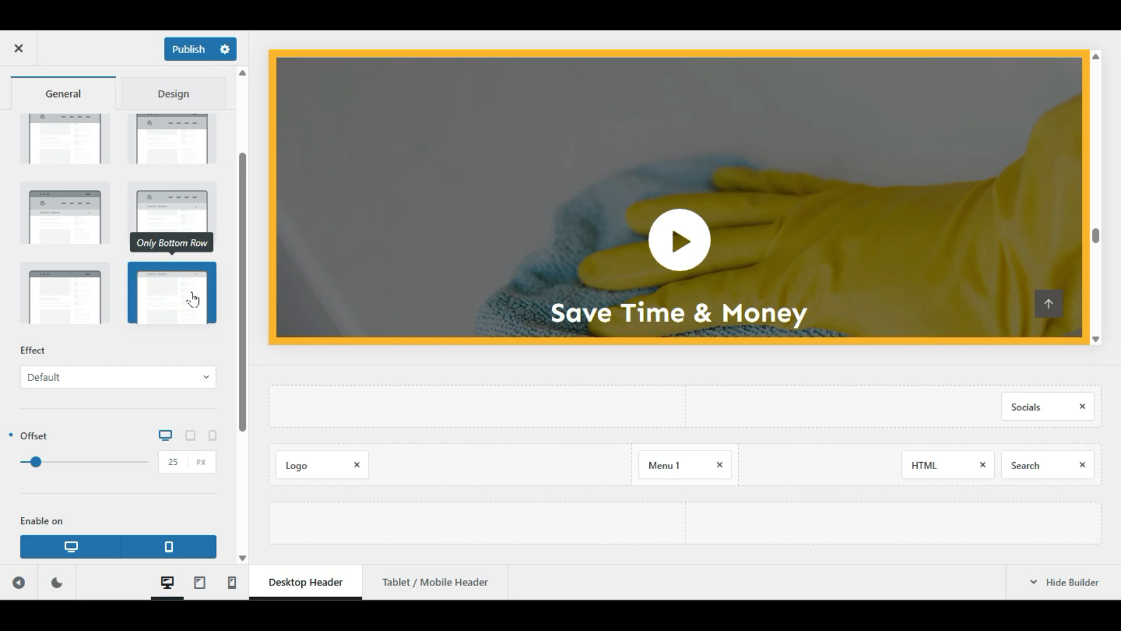
pyautogui.scroll(10, 287, 258)
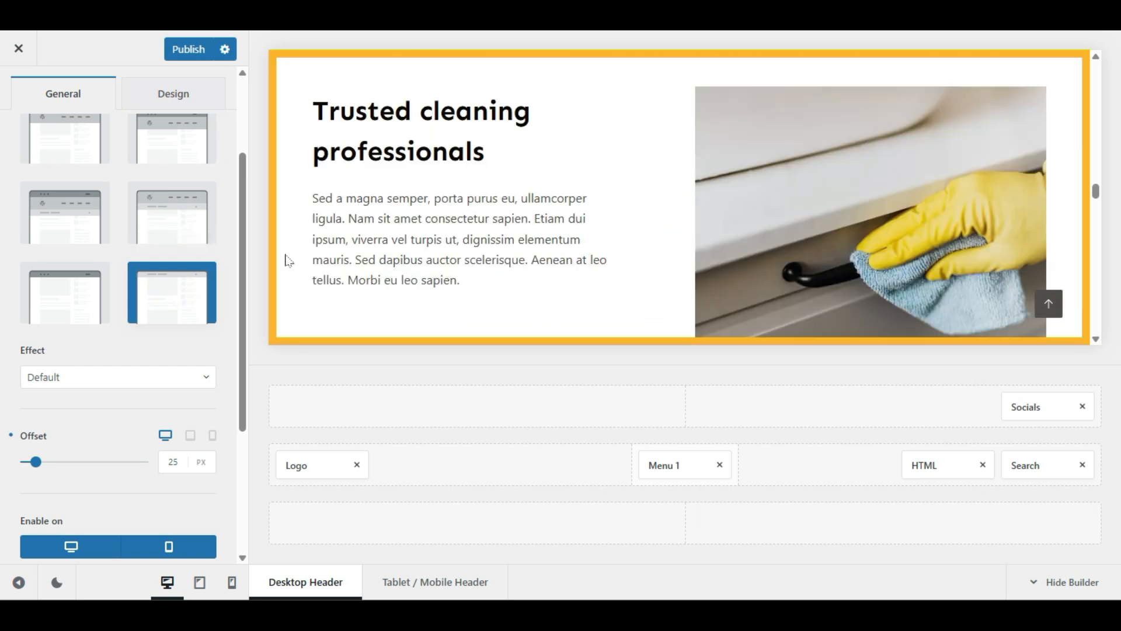
pyautogui.click(101, 303)
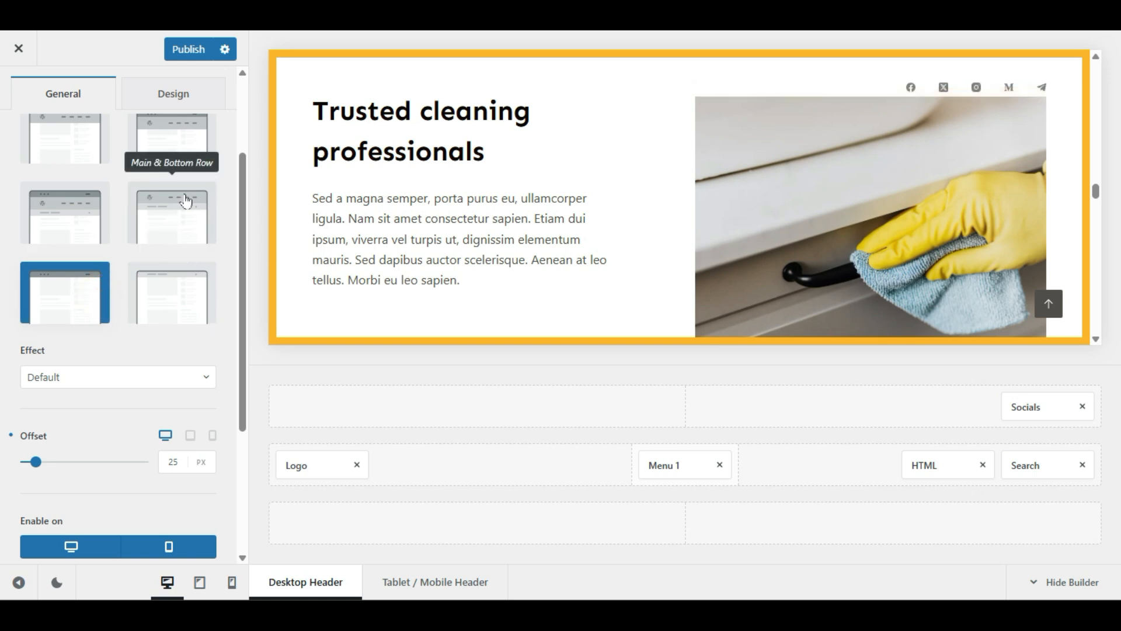
pyautogui.click(160, 222)
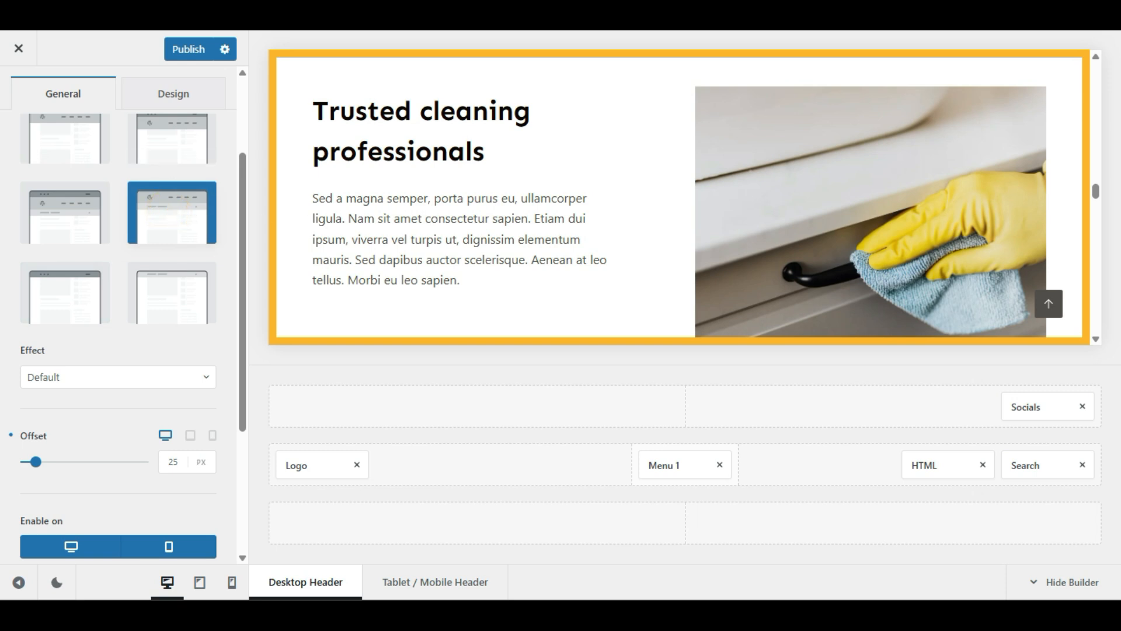
pyautogui.scroll(-3, 440, 218)
pyautogui.scroll(3, 440, 219)
pyautogui.scroll(-3, 440, 219)
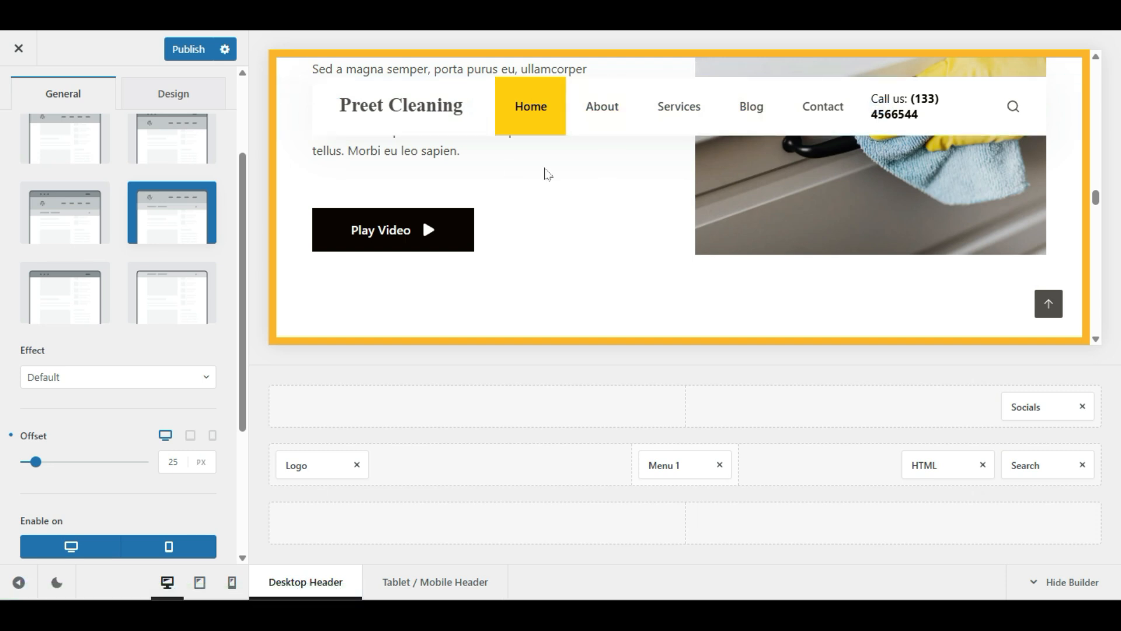
pyautogui.scroll(10, 547, 173)
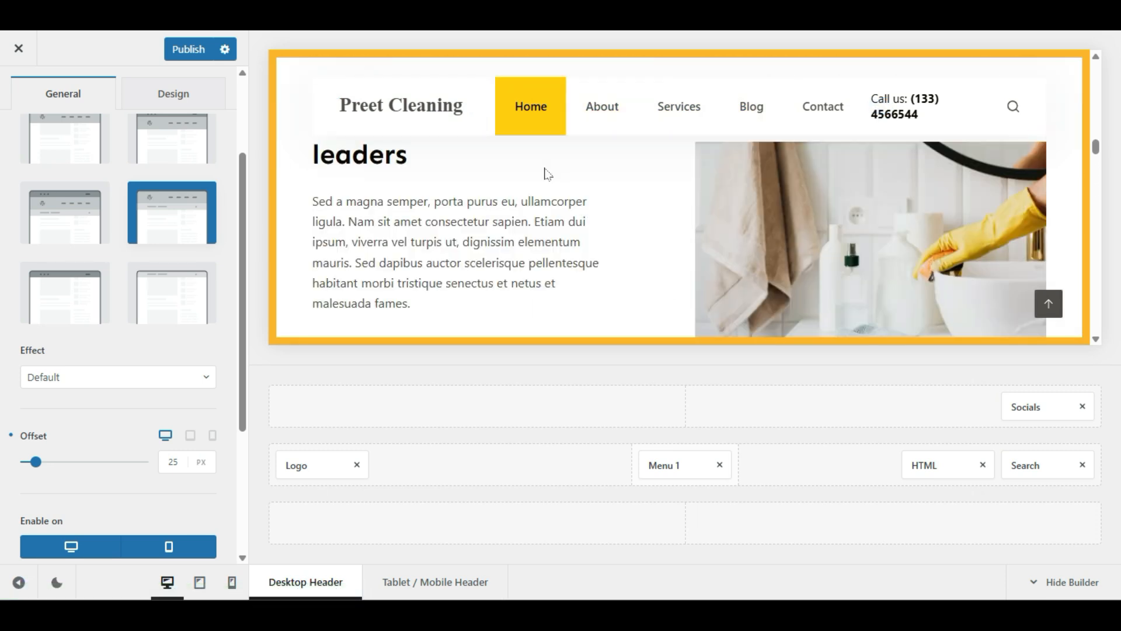
pyautogui.scroll(5, 547, 173)
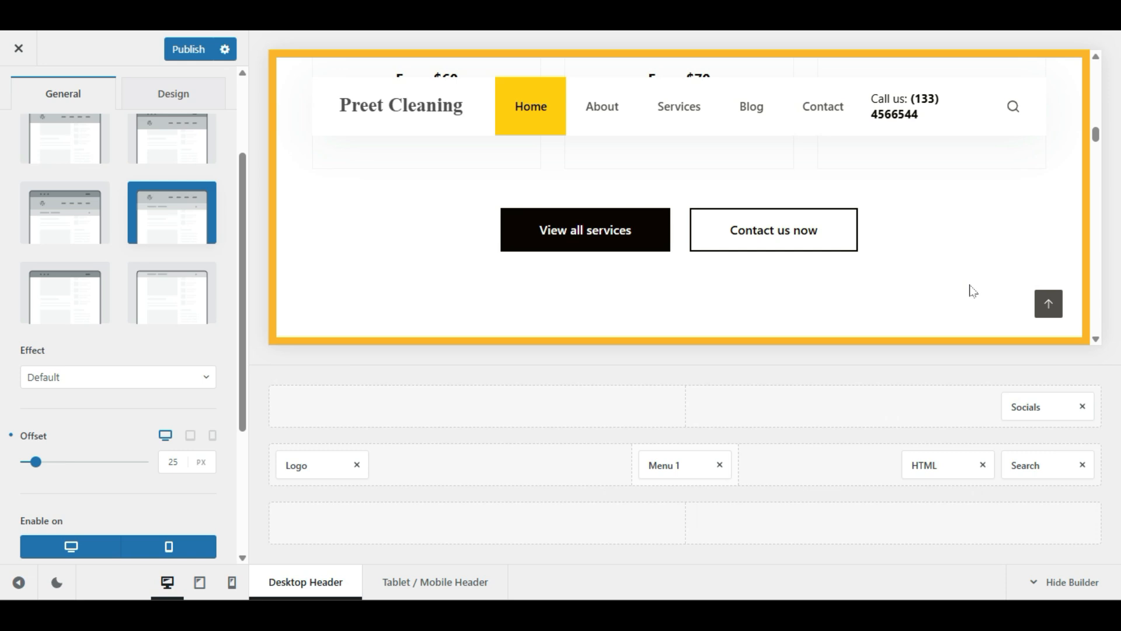
pyautogui.scroll(5, 962, 284)
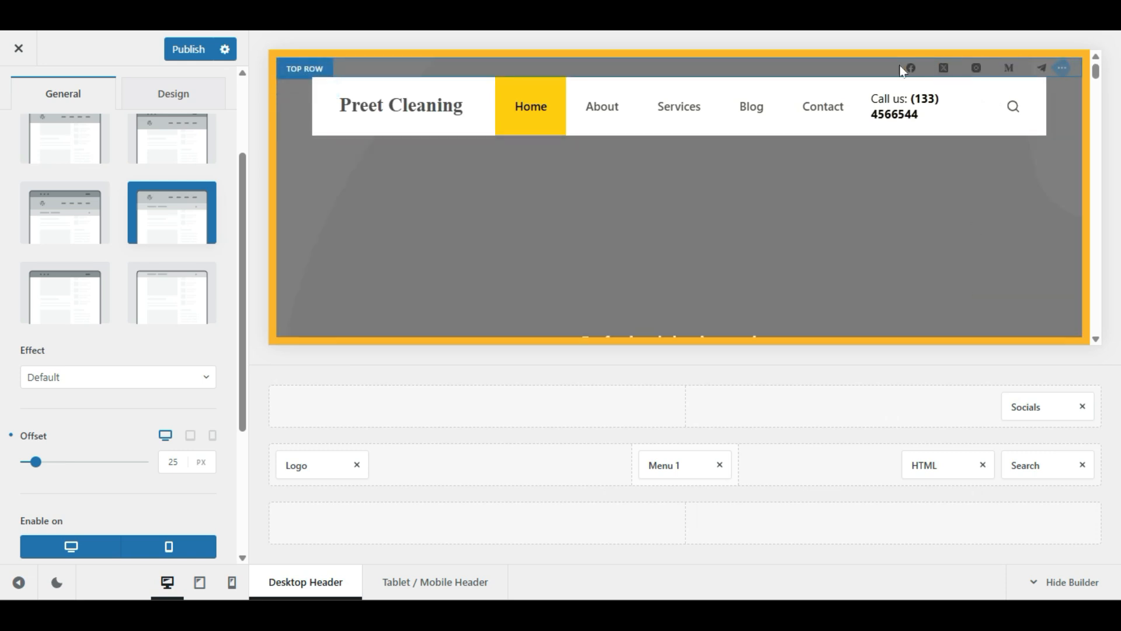
pyautogui.scroll(-5, 815, 156)
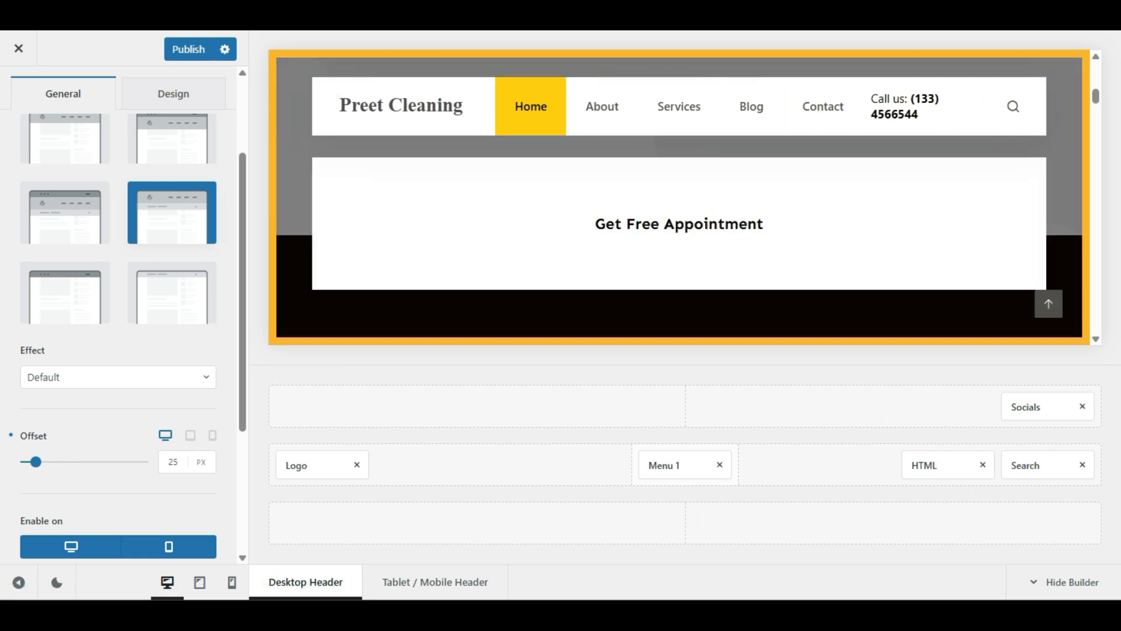
pyautogui.scroll(-3, 818, 162)
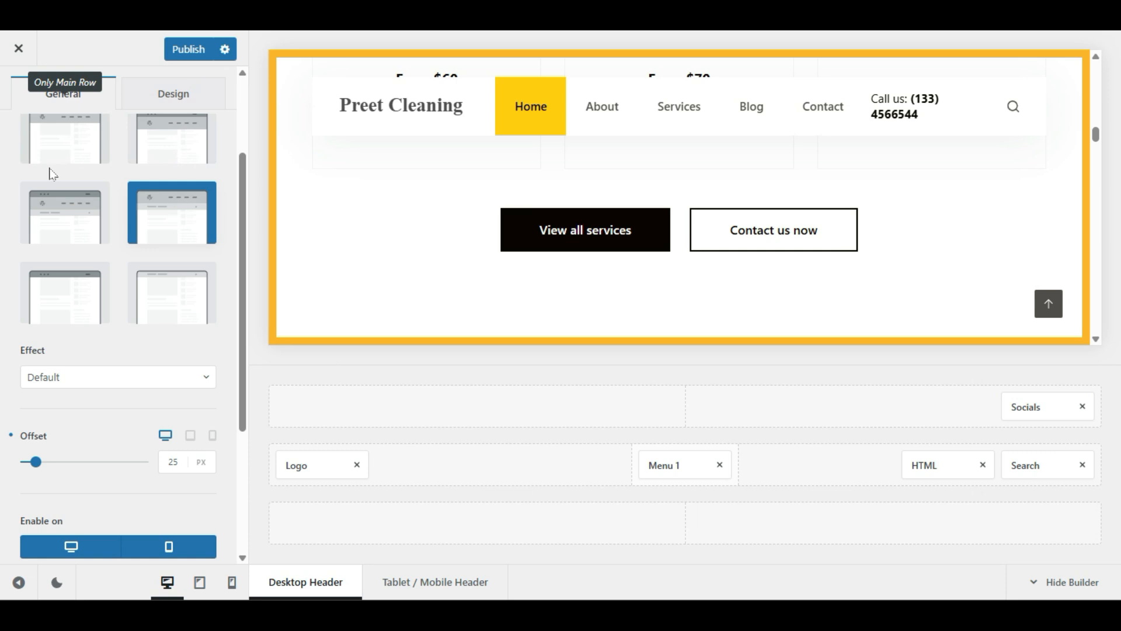
pyautogui.scroll(3, 50, 173)
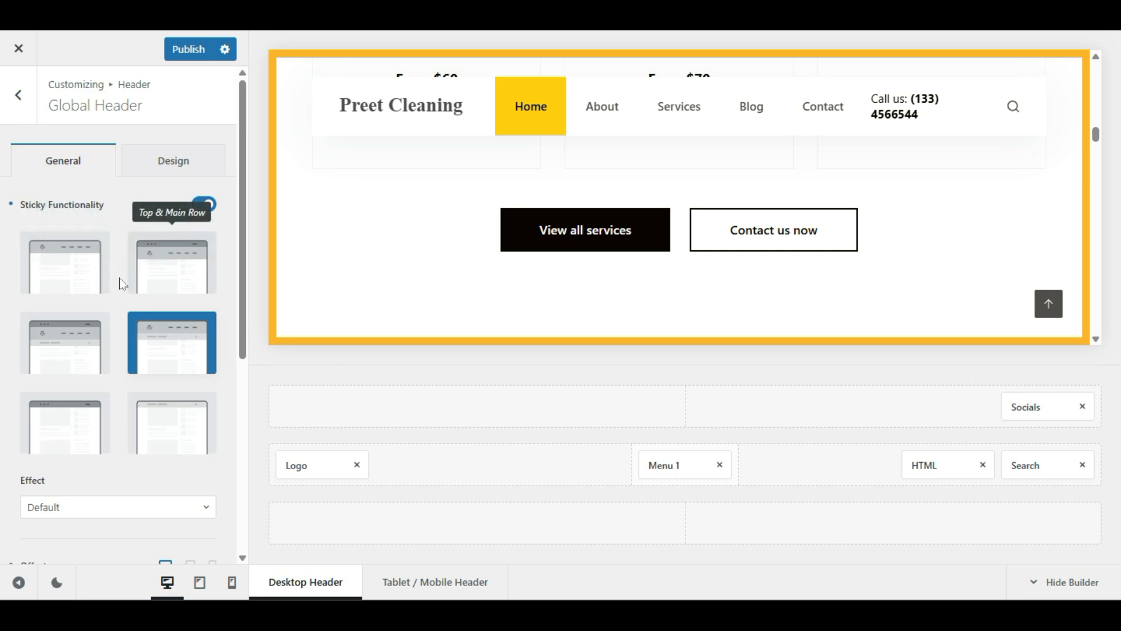
# Step: Go back to the Top & Main Row sticky layout and publish the header settings
pyautogui.click(182, 275)
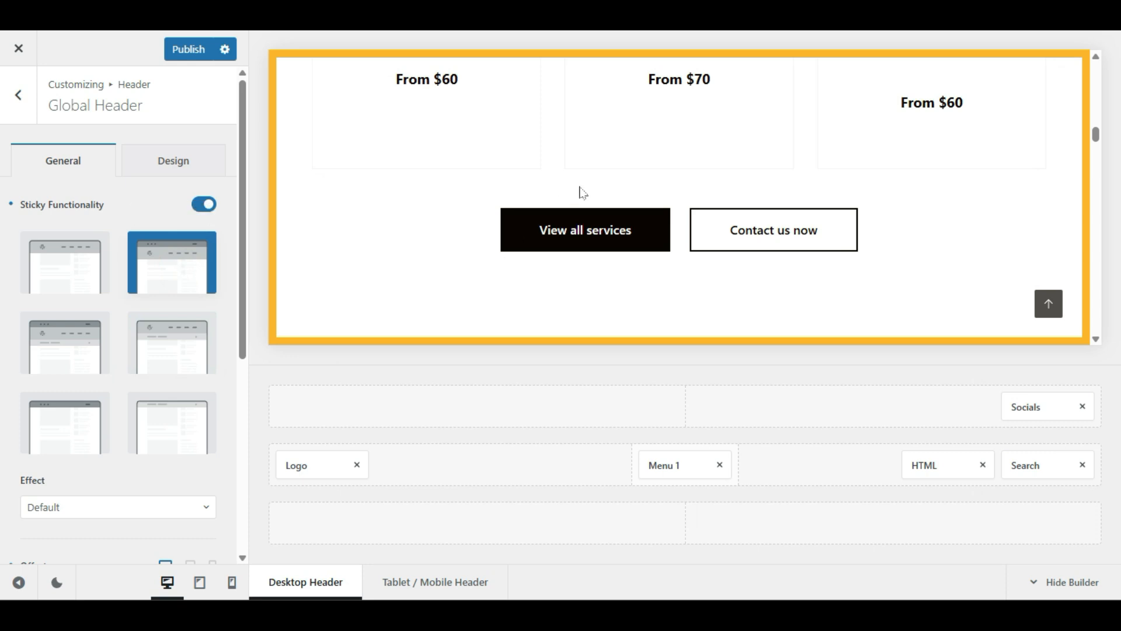
pyautogui.scroll(-9, 584, 195)
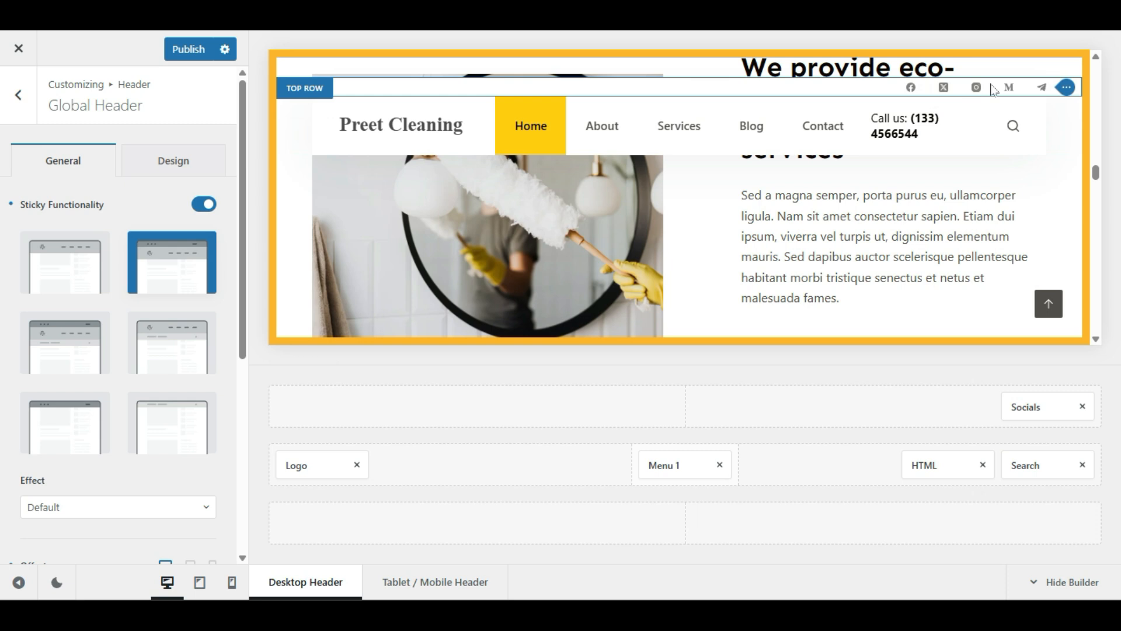
pyautogui.scroll(-5, 888, 239)
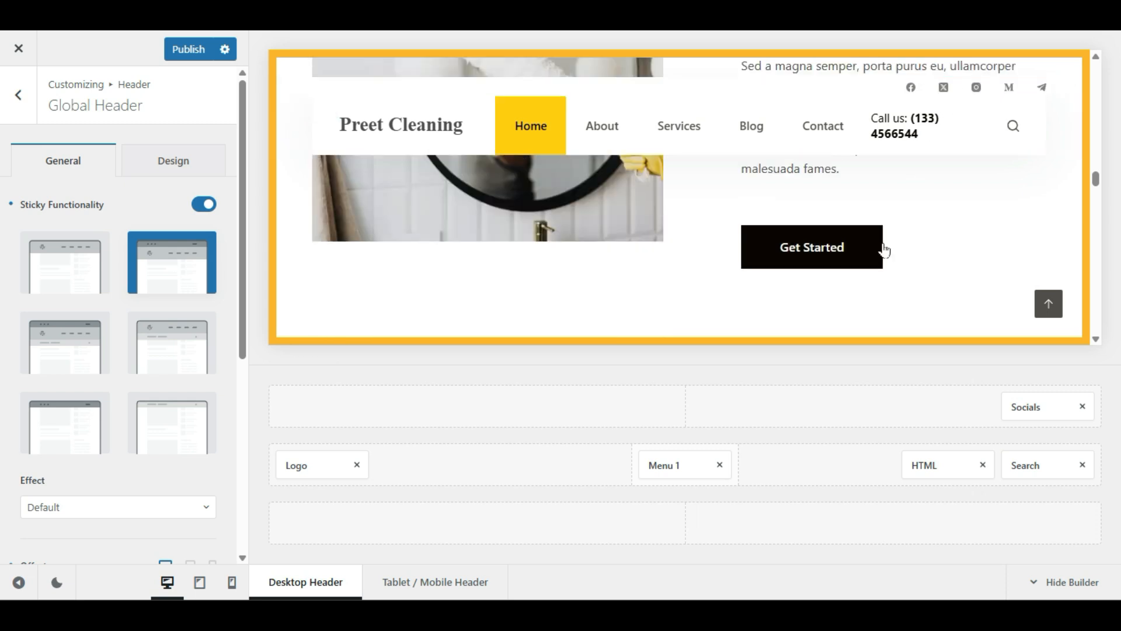
pyautogui.scroll(5, 882, 249)
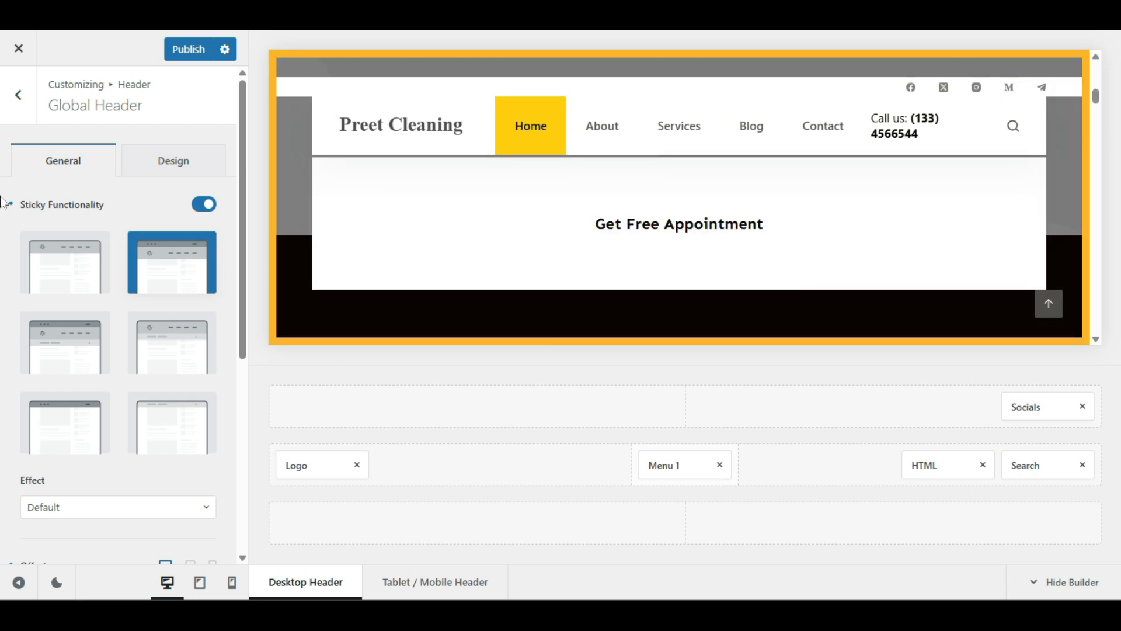
pyautogui.click(176, 49)
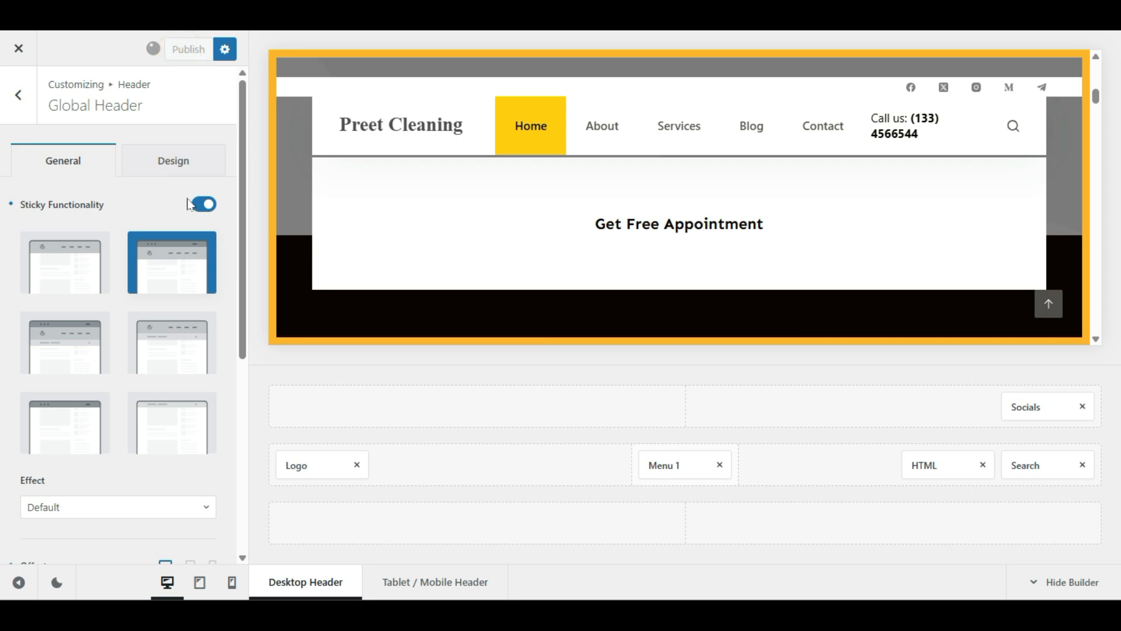
pyautogui.scroll(-5, 18, 275)
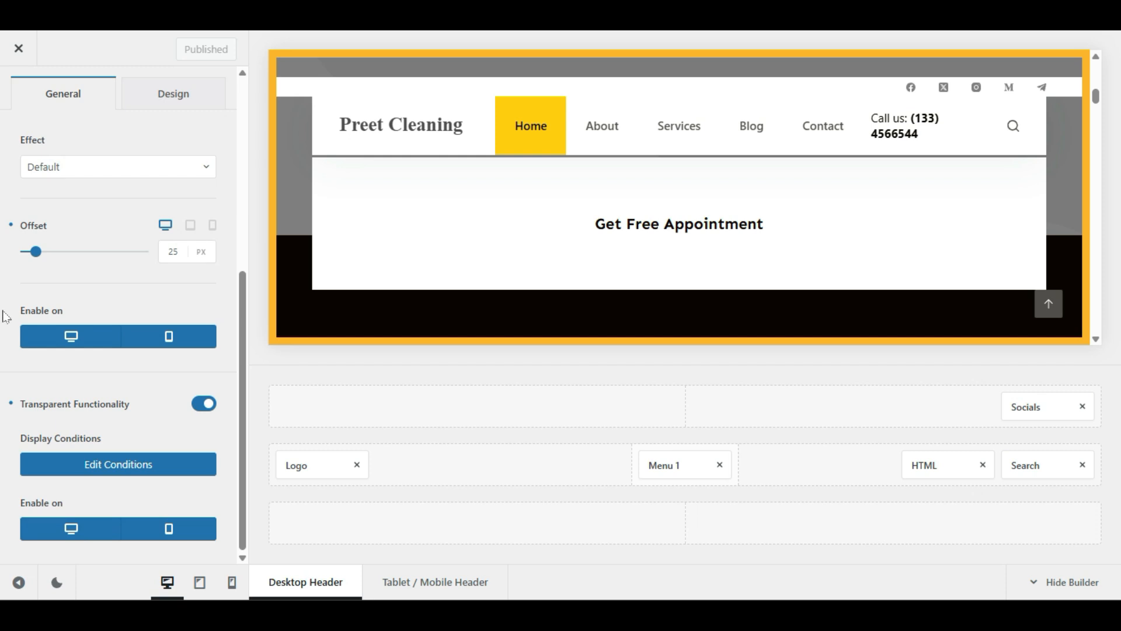
pyautogui.click(110, 169)
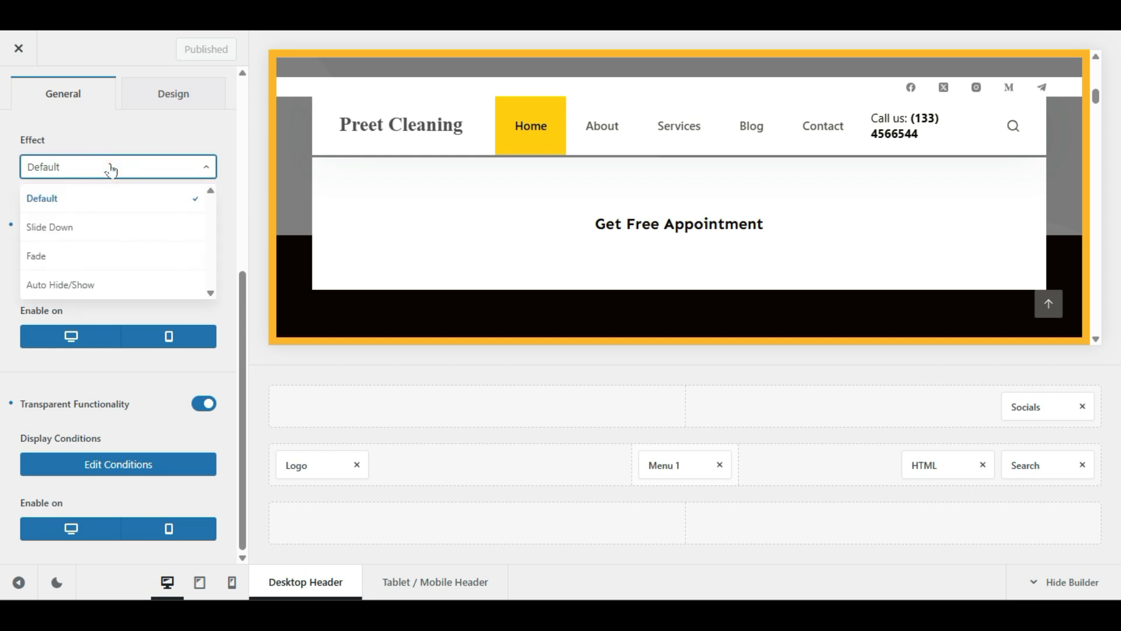
# Step: Try the Slide Down, Fade and Auto Hide/Show sticky header effects
pyautogui.click(63, 228)
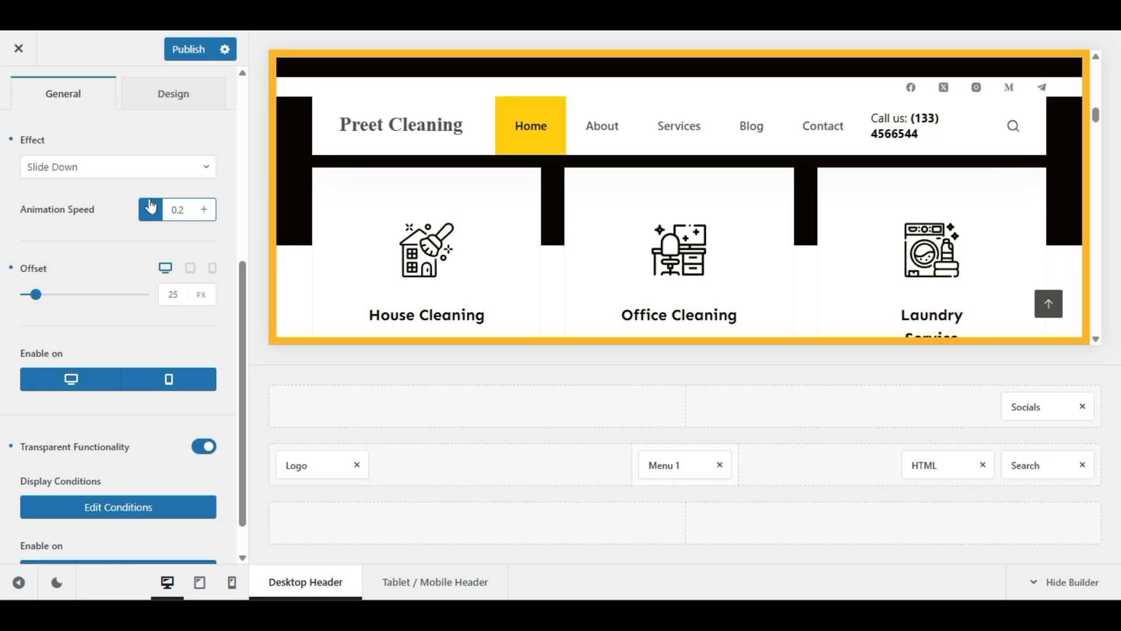
pyautogui.scroll(-5, 465, 237)
pyautogui.scroll(9, 466, 237)
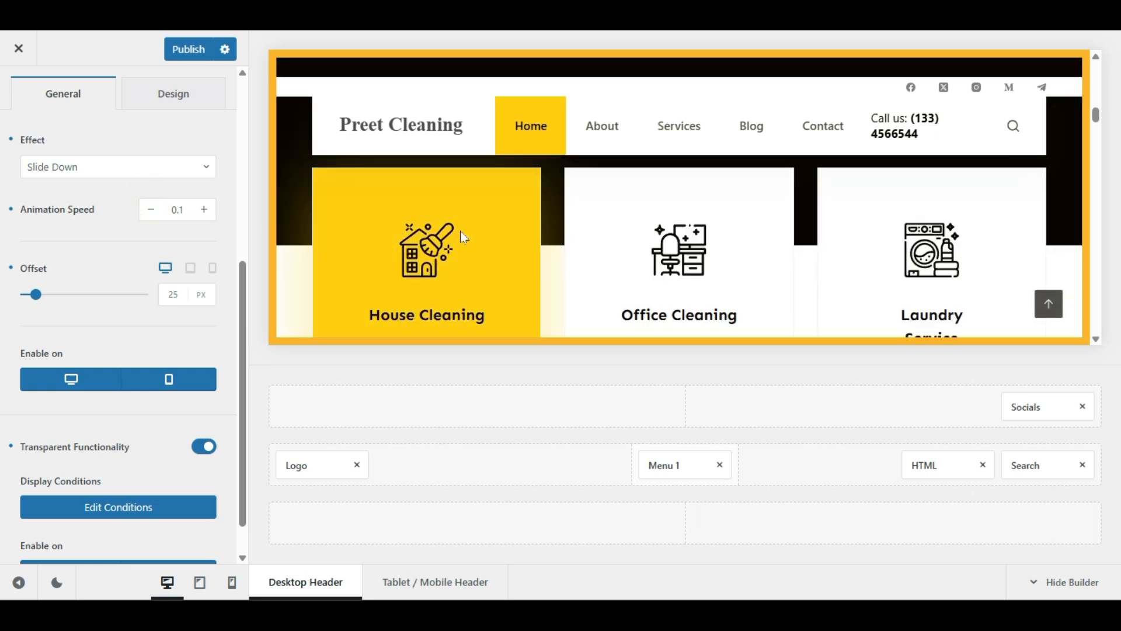
pyautogui.click(104, 177)
pyautogui.click(98, 250)
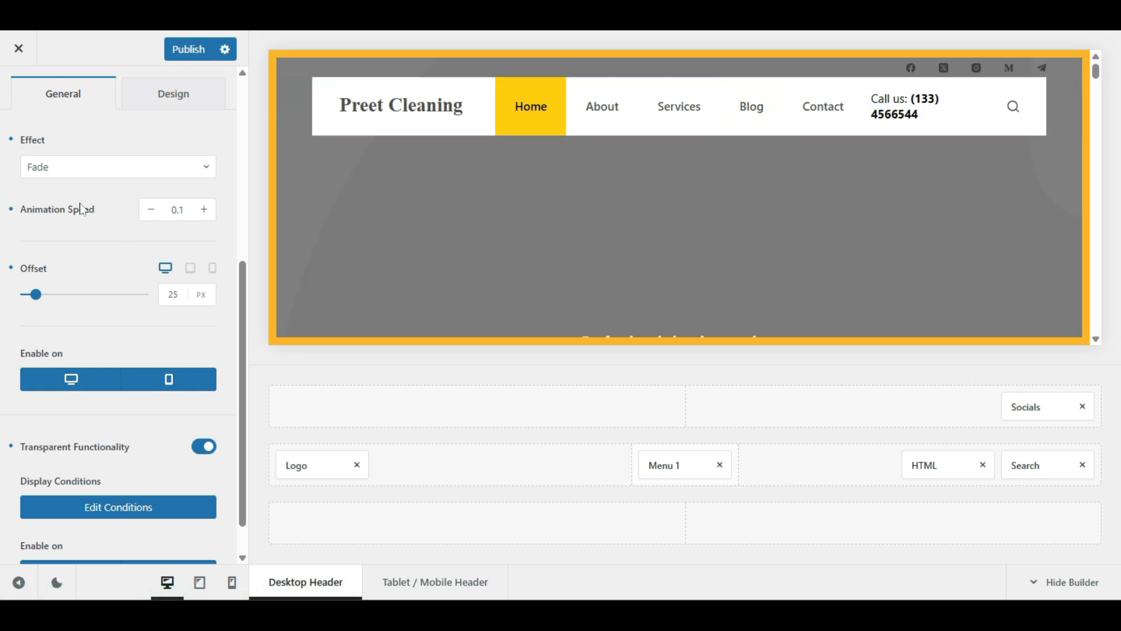
pyautogui.click(82, 166)
pyautogui.click(73, 281)
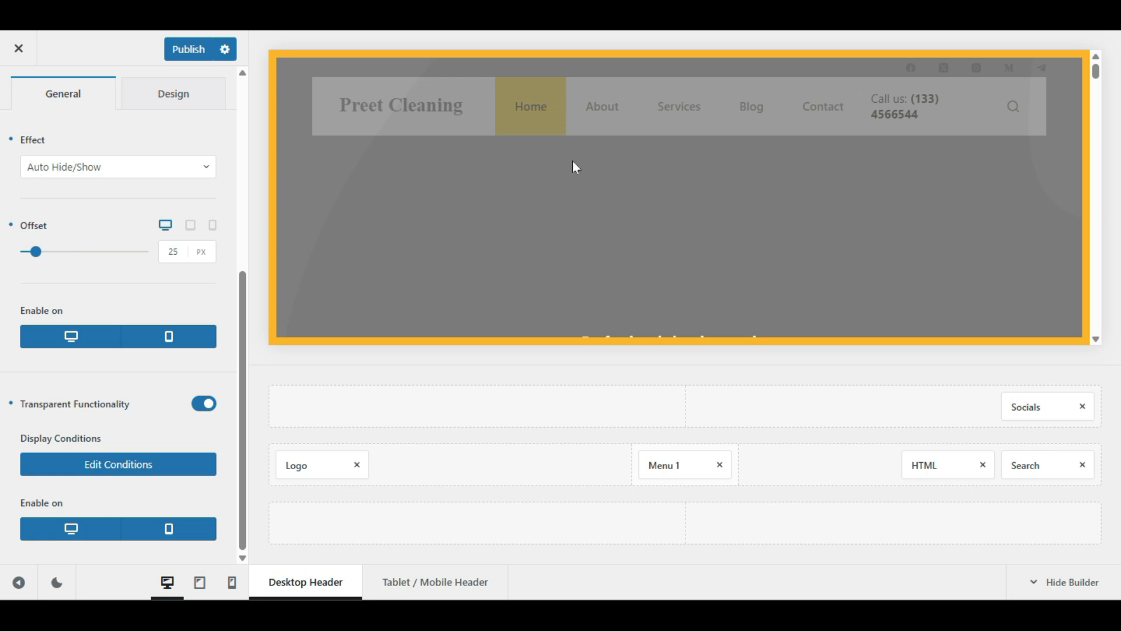
# Step: Scroll to the transparent header section and open its Display Conditions editor
pyautogui.scroll(-10, 584, 255)
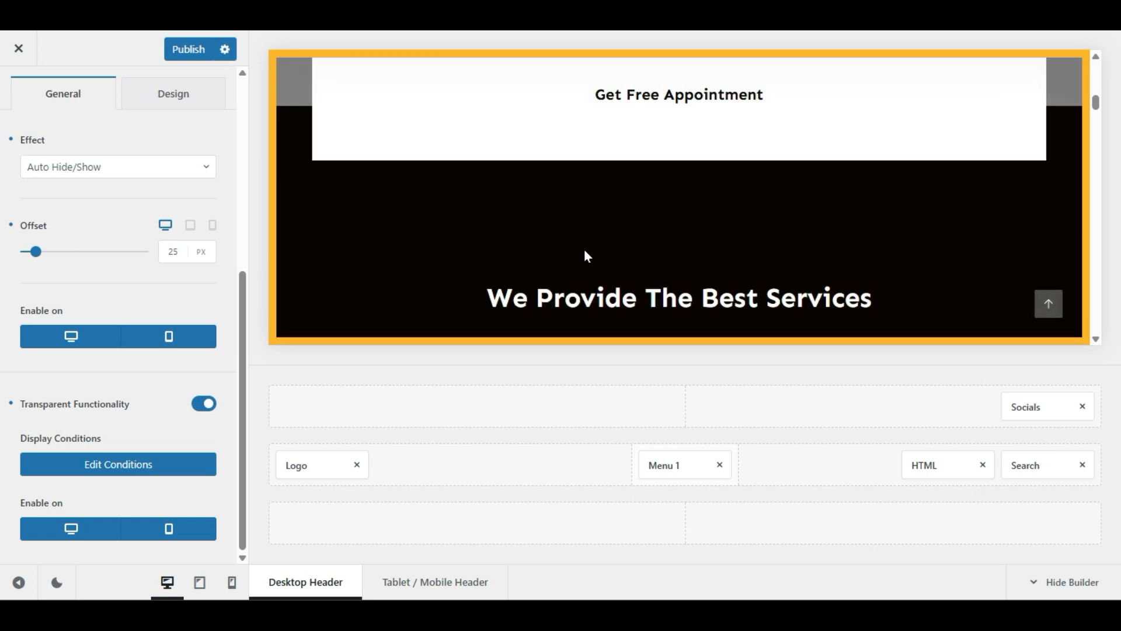
pyautogui.scroll(6, 586, 255)
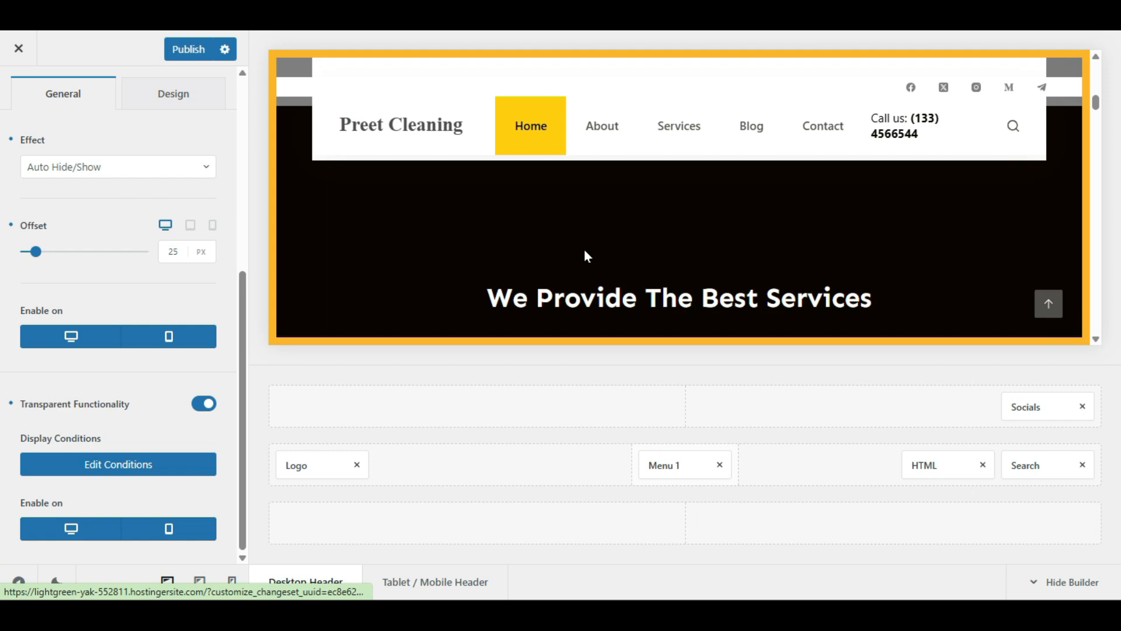
pyautogui.scroll(-8, 586, 256)
pyautogui.scroll(6, 585, 254)
pyautogui.scroll(-4, 585, 255)
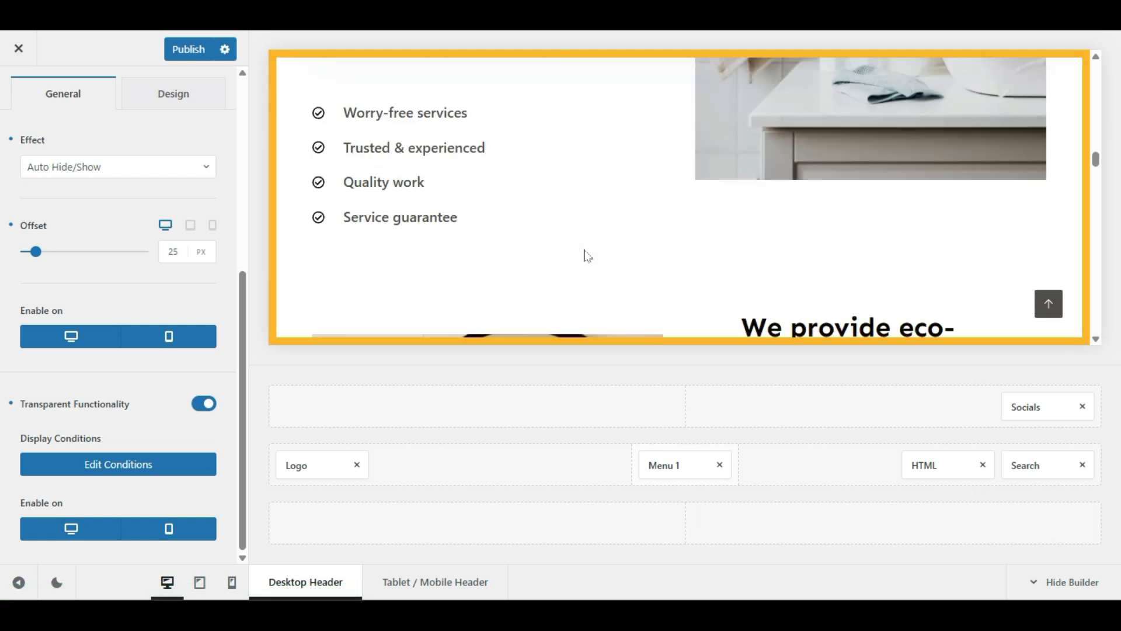
pyautogui.scroll(6, 584, 256)
pyautogui.scroll(-2, 586, 253)
pyautogui.scroll(-4, 599, 250)
pyautogui.scroll(7, 596, 249)
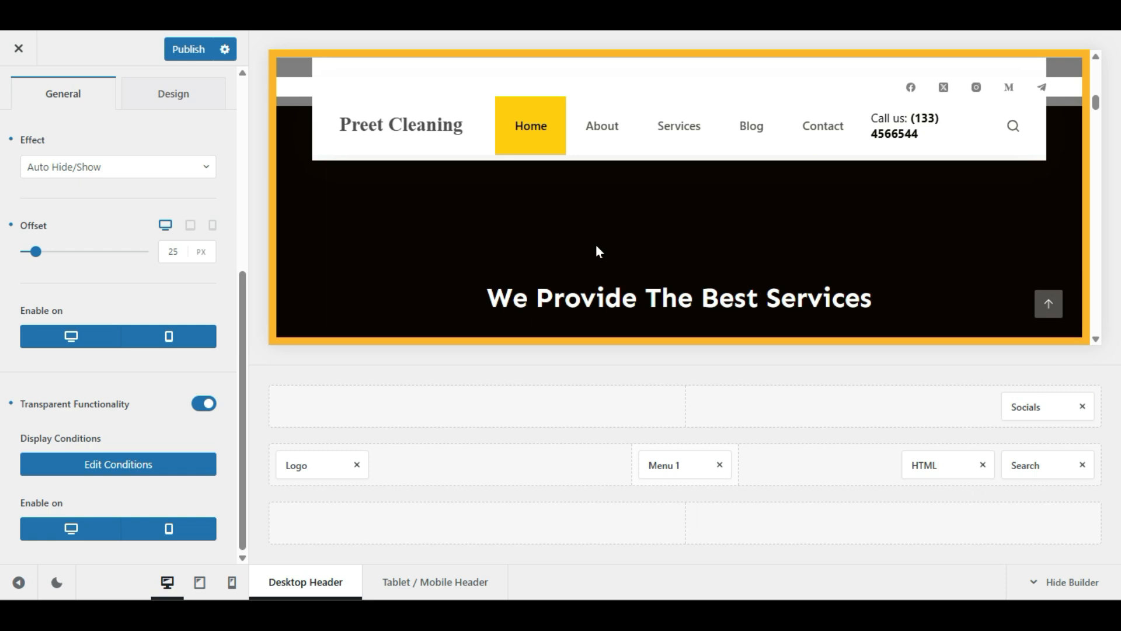
pyautogui.scroll(2, 40, 293)
pyautogui.scroll(-2, 40, 306)
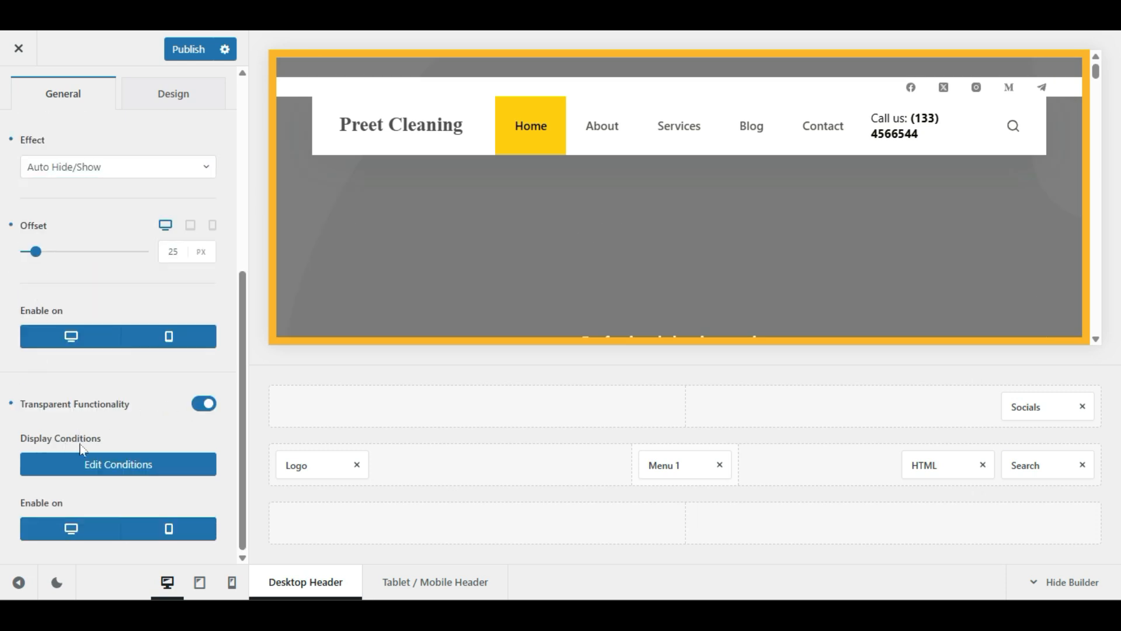
pyautogui.click(111, 474)
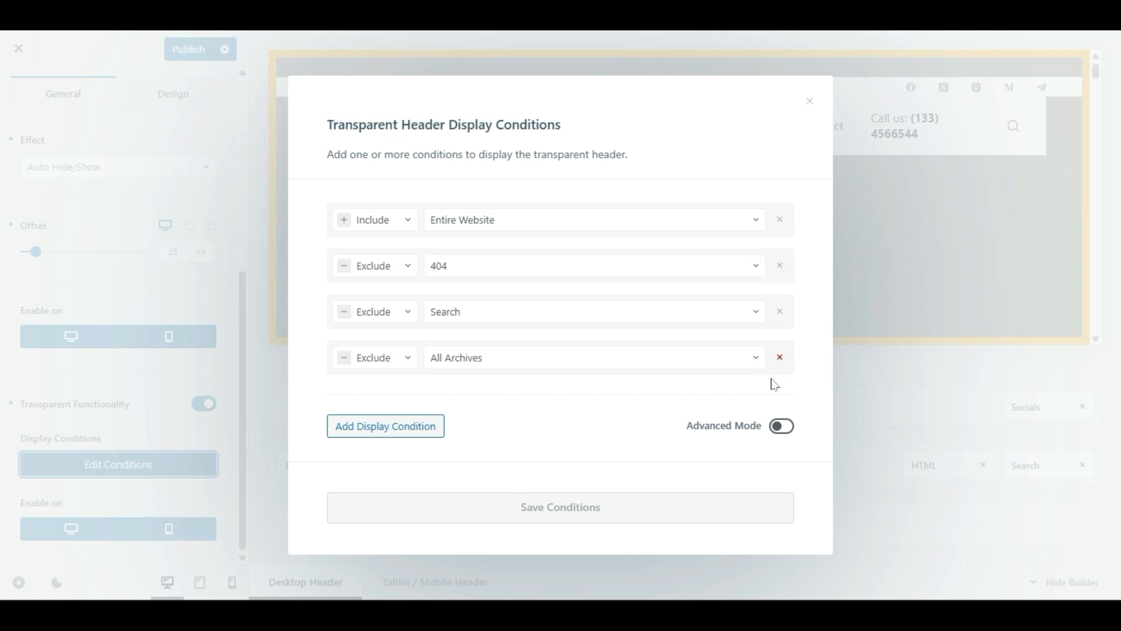
# Step: Close the Display Conditions unchanged: Entire Website excluding 404, Search and All Archives
pyautogui.click(866, 318)
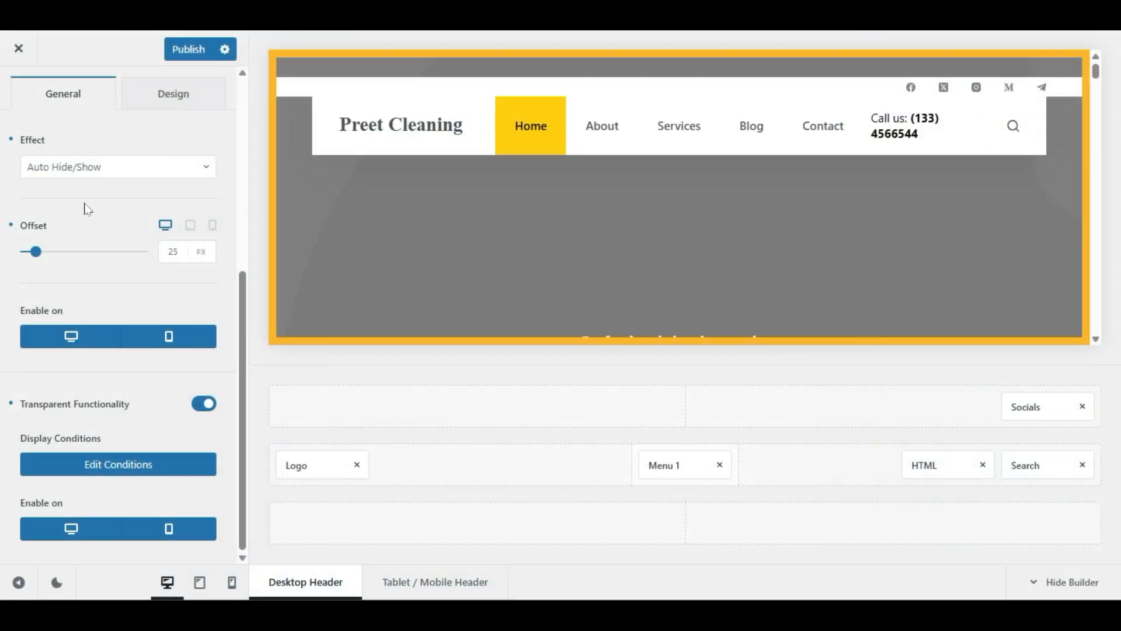
# Step: Try red, light grey and dark red as the header's default-state background
pyautogui.click(199, 168)
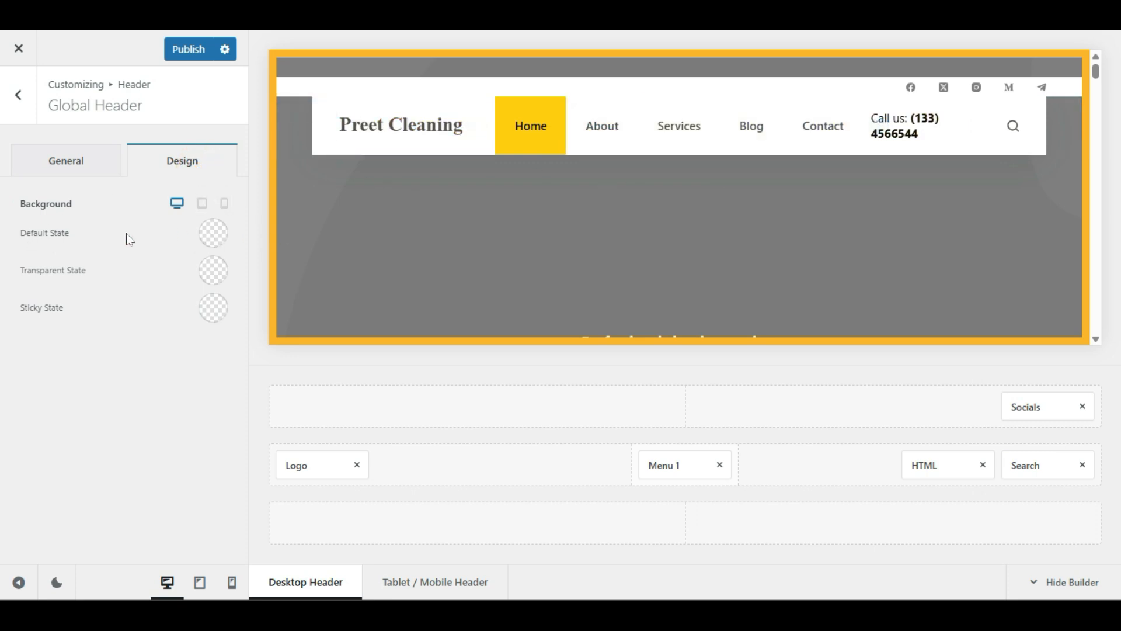
pyautogui.click(210, 238)
pyautogui.click(203, 321)
pyautogui.moveTo(158, 344); pyautogui.dragTo(26, 331)
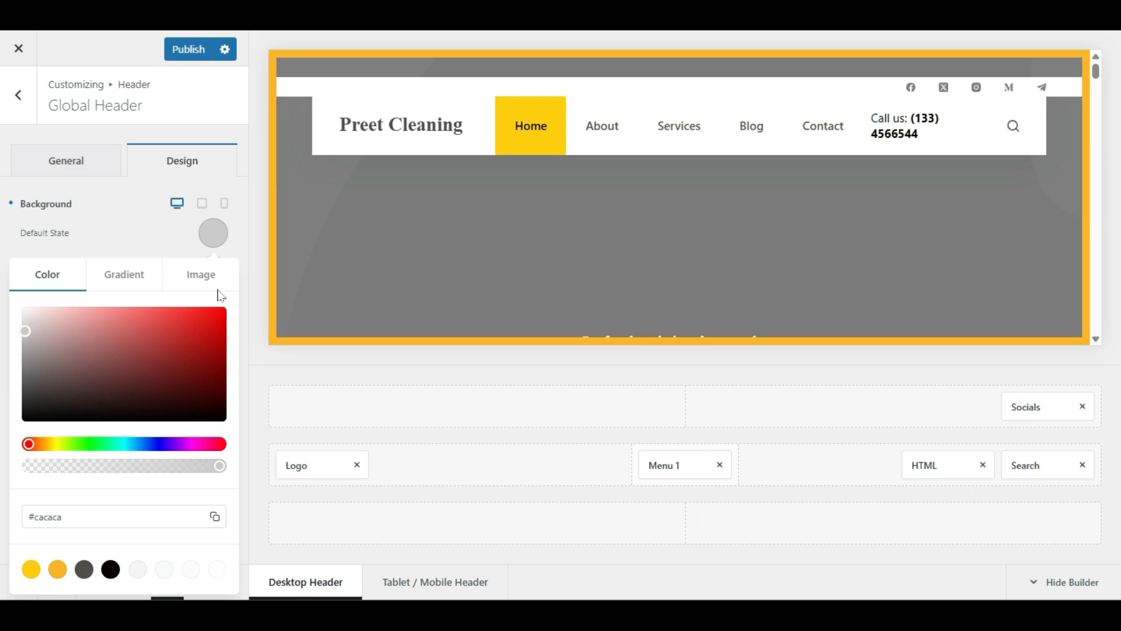
pyautogui.click(140, 229)
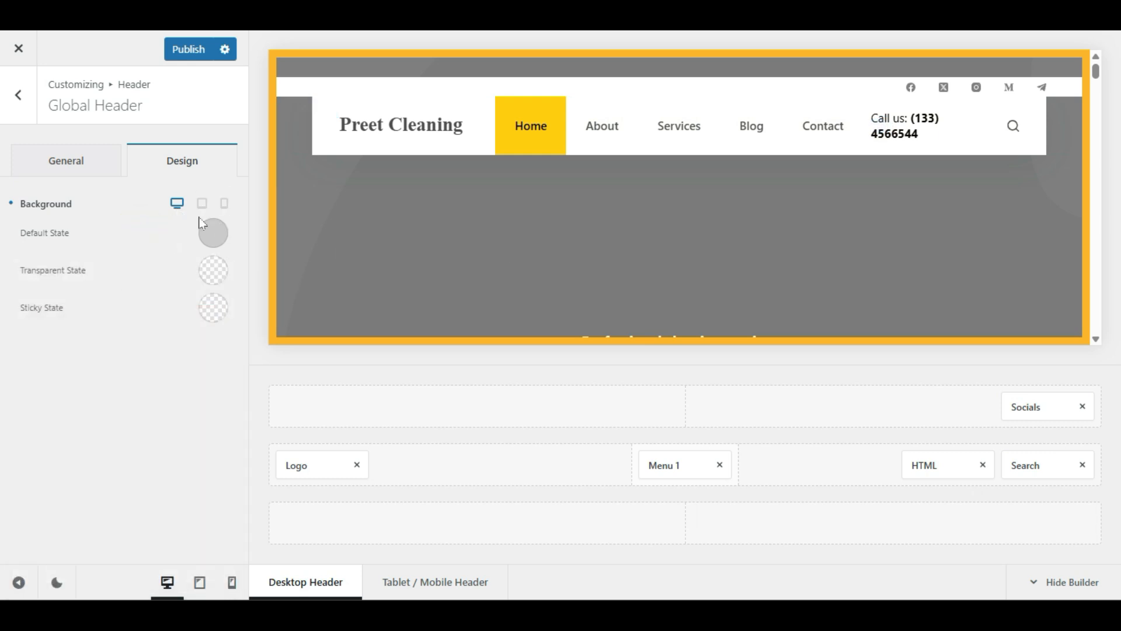
pyautogui.click(213, 232)
pyautogui.moveTo(121, 370); pyautogui.dragTo(221, 345)
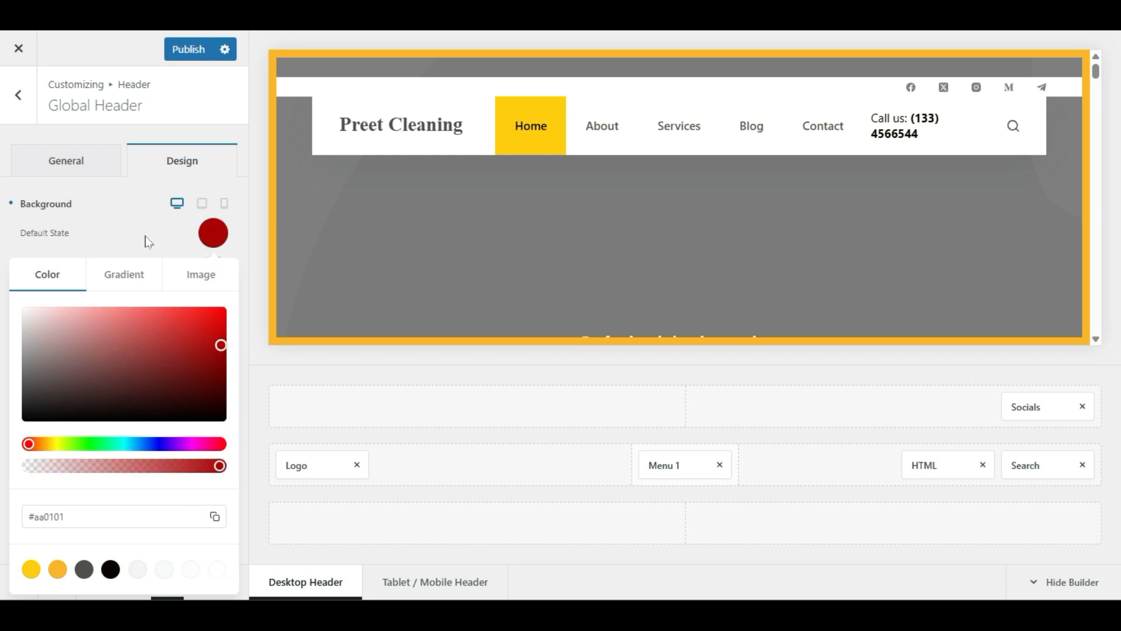
pyautogui.click(213, 233)
# Step: Settle on the yellow theme palette colour for the default-state background
pyautogui.click(204, 234)
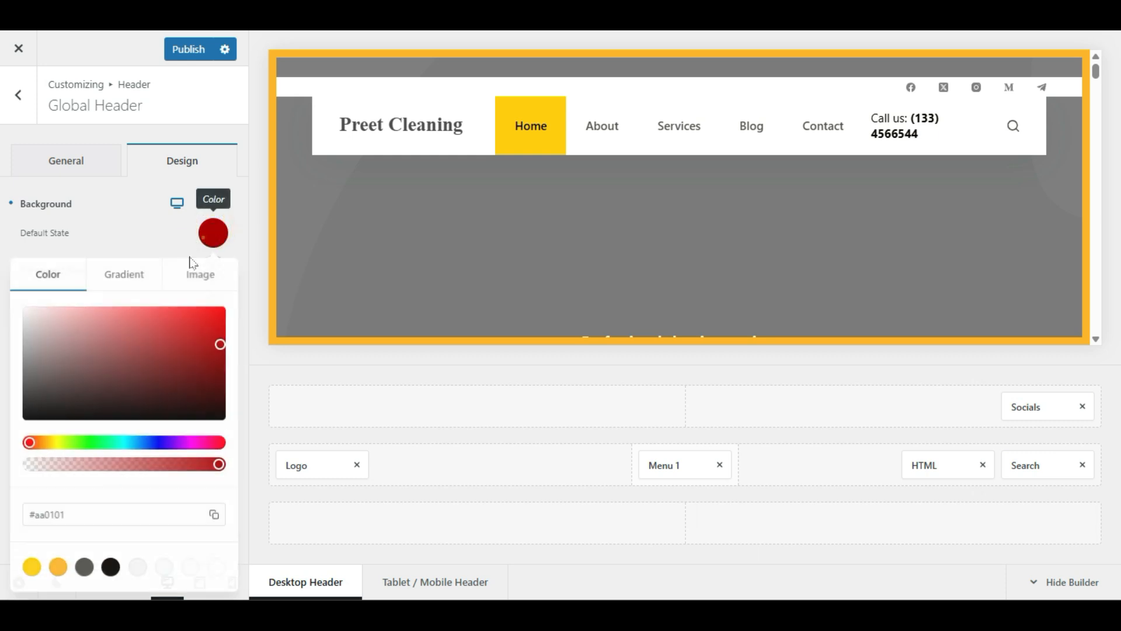
pyautogui.click(58, 569)
pyautogui.click(31, 569)
pyautogui.click(137, 218)
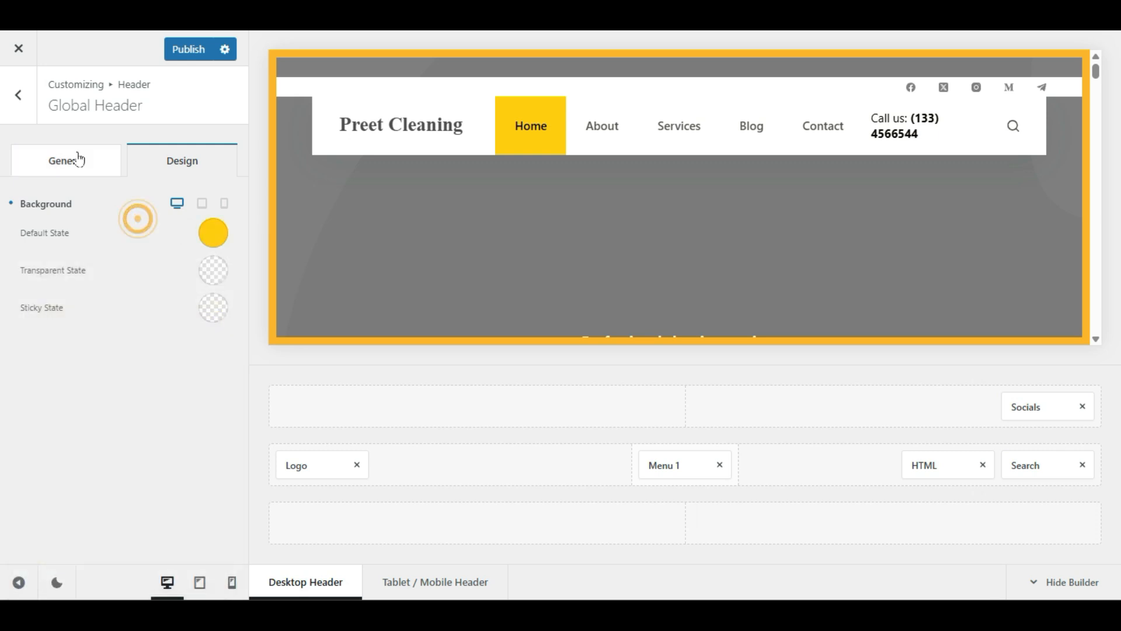
pyautogui.click(79, 159)
pyautogui.scroll(-5, 5, 399)
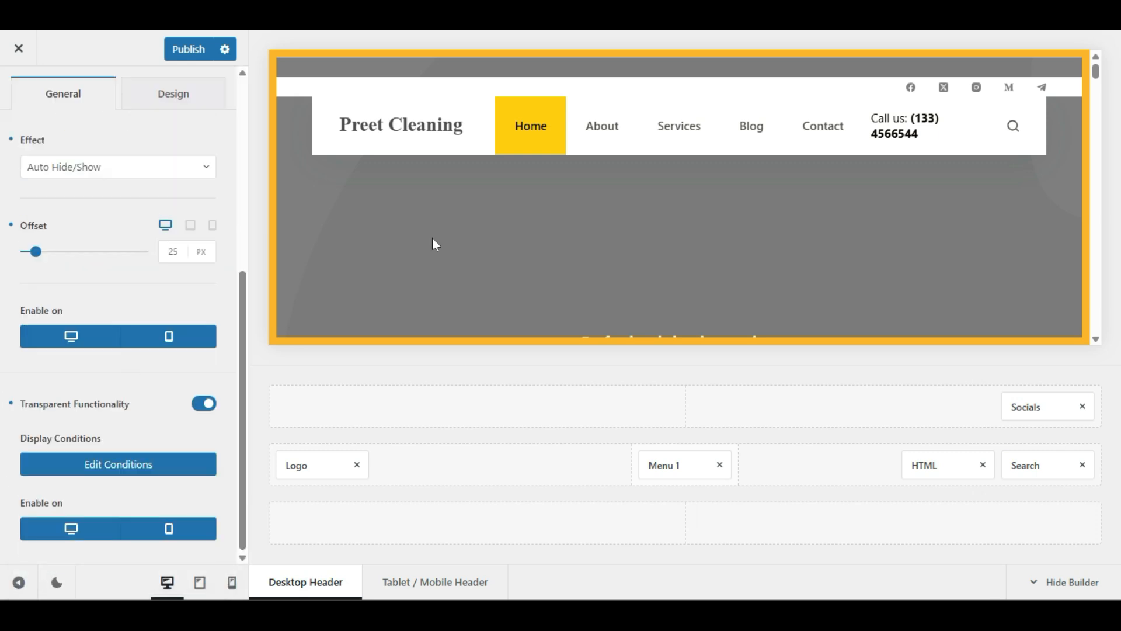
# Step: Publish the Global Header changes from the header overview
pyautogui.scroll(-10, 433, 244)
pyautogui.scroll(8, 561, 180)
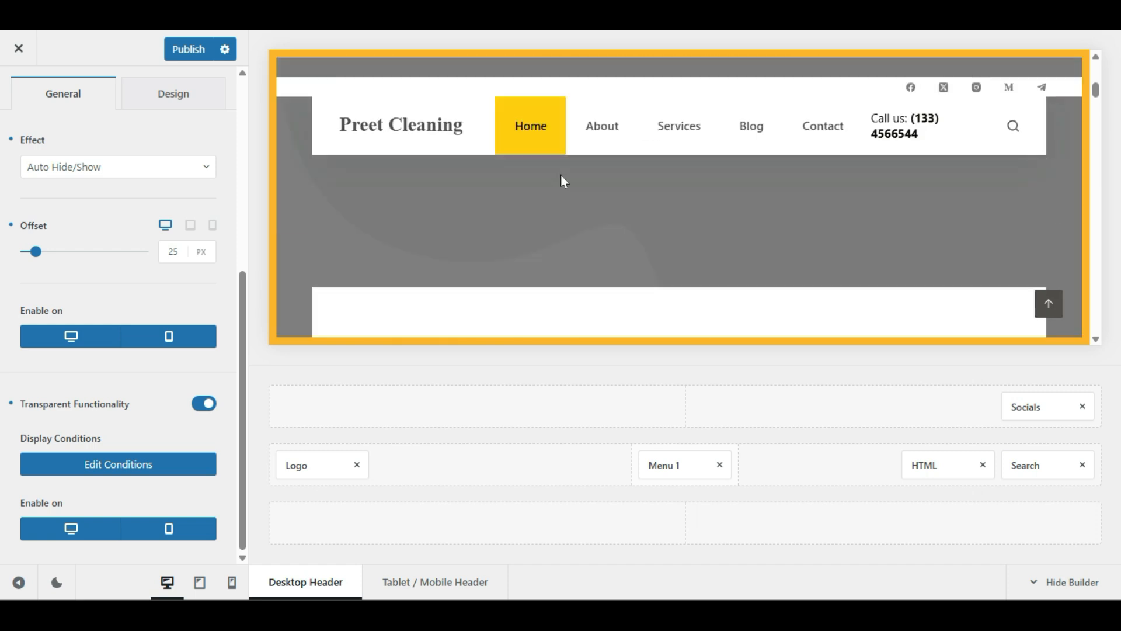
pyautogui.scroll(3, 561, 175)
pyautogui.scroll(5, 33, 364)
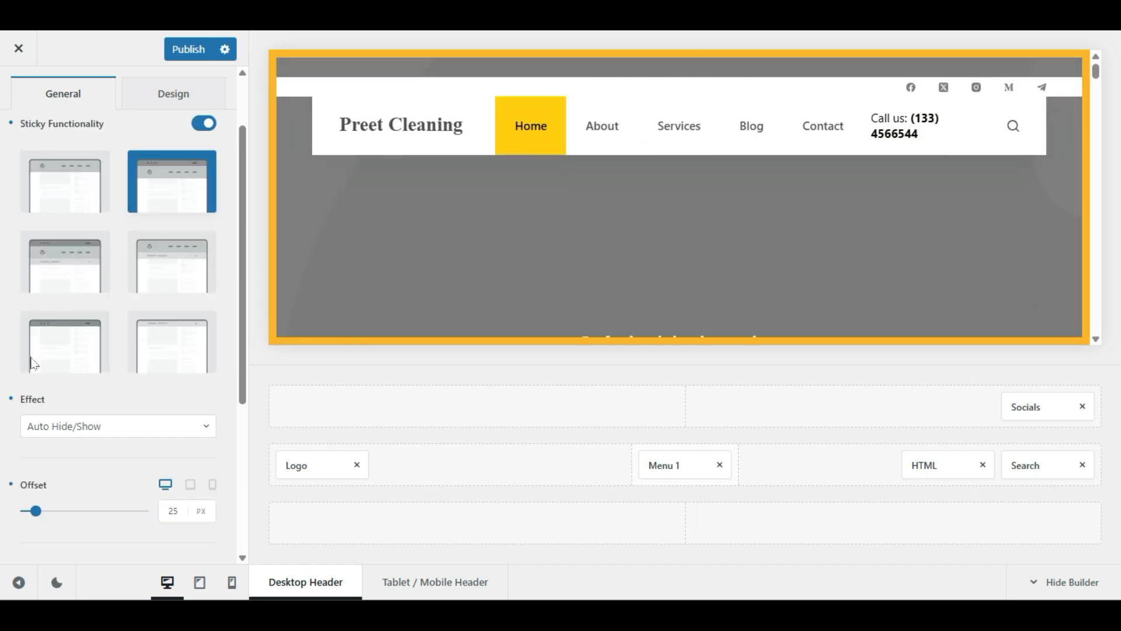
pyautogui.click(27, 105)
pyautogui.click(179, 54)
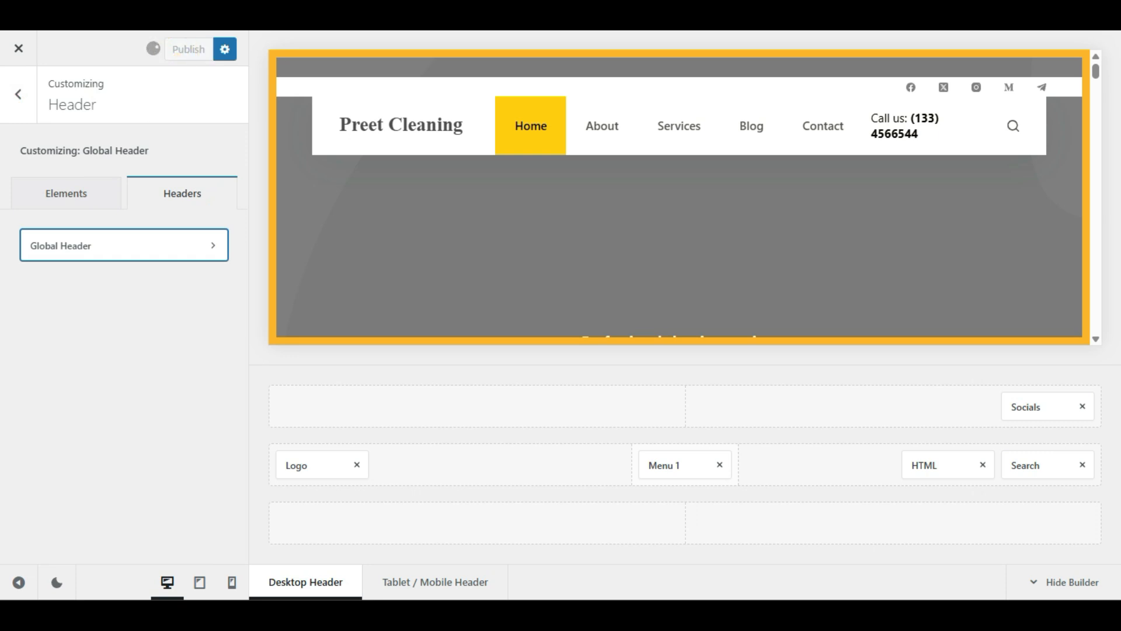
# Step: Open the Footer builder and the settings of its four-column middle row
pyautogui.click(20, 94)
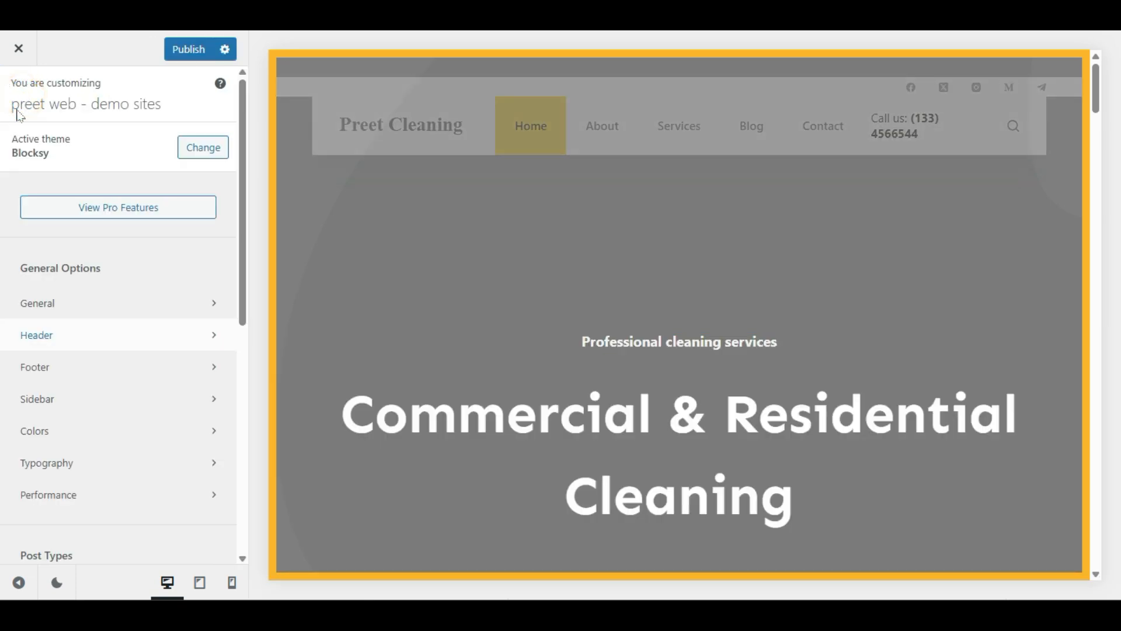
pyautogui.click(36, 368)
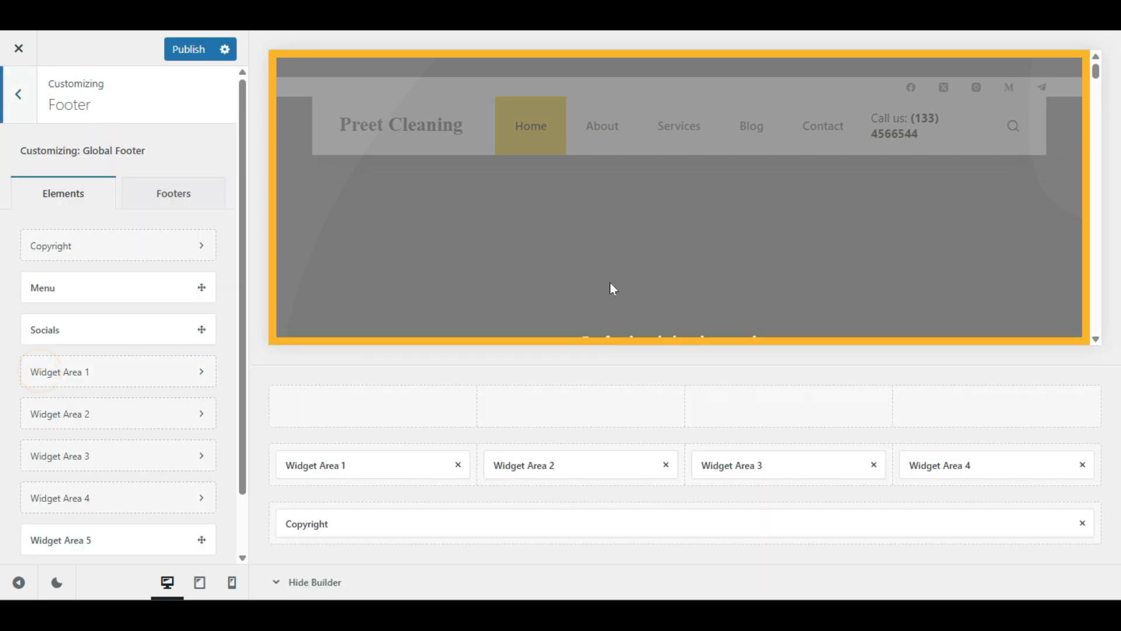
pyautogui.scroll(-20, 555, 181)
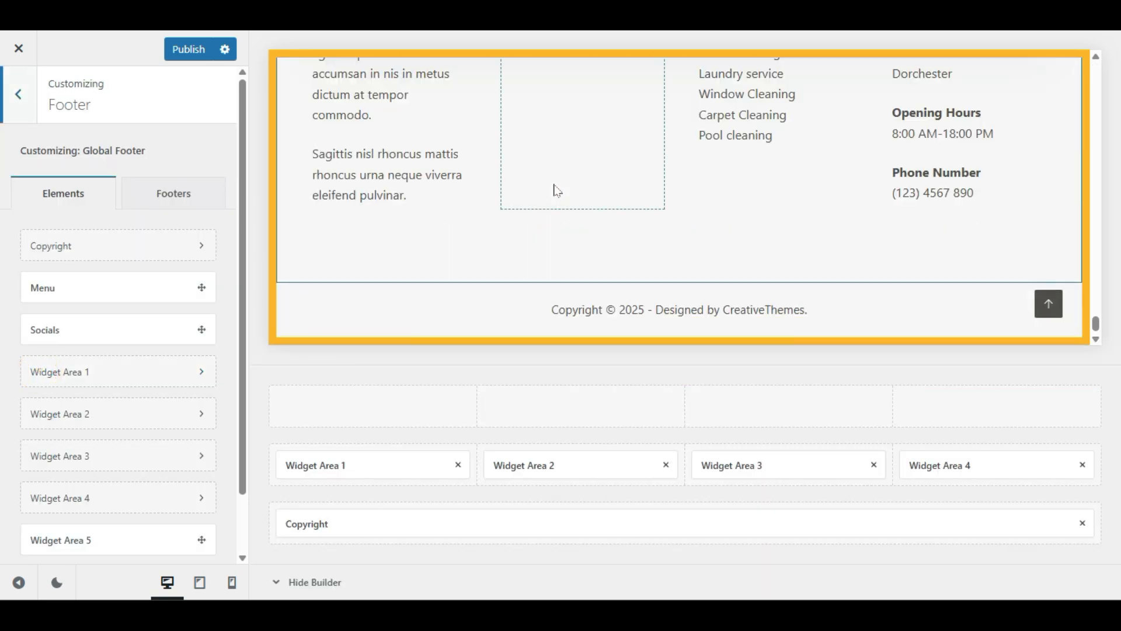
pyautogui.scroll(2, 557, 191)
pyautogui.scroll(-2, 575, 256)
pyautogui.scroll(2, 576, 256)
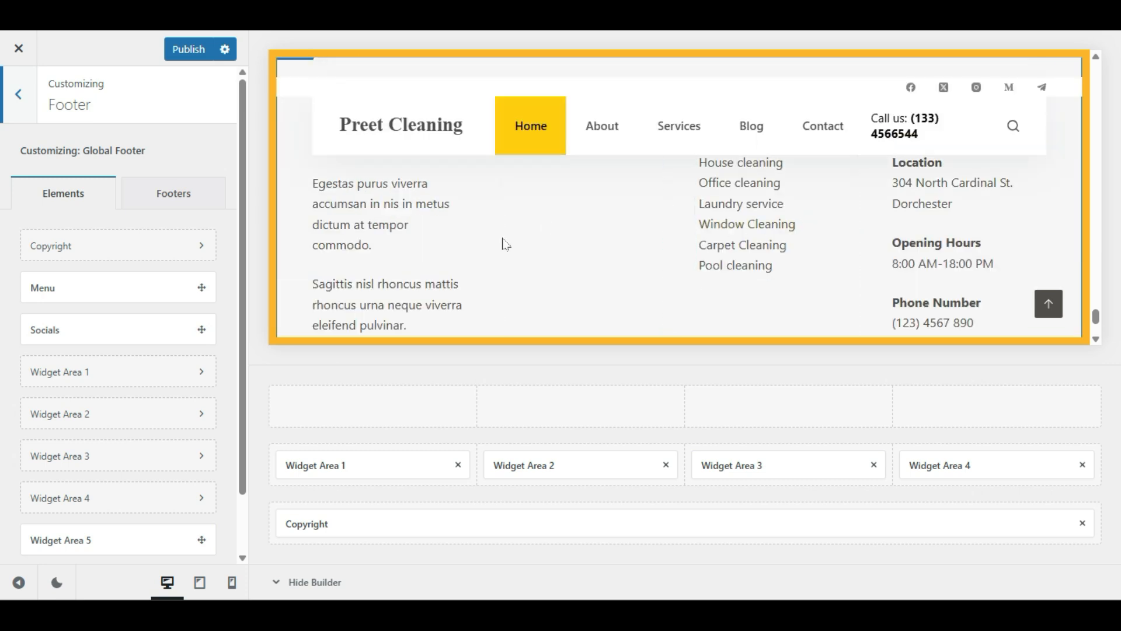
pyautogui.scroll(2, 526, 263)
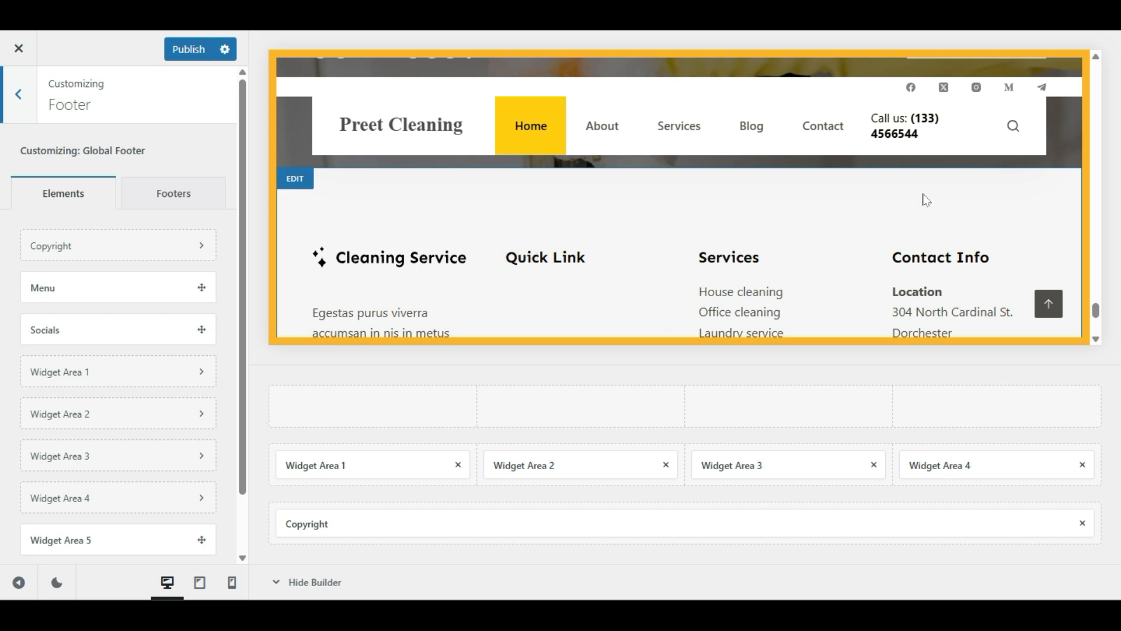
pyautogui.click(297, 181)
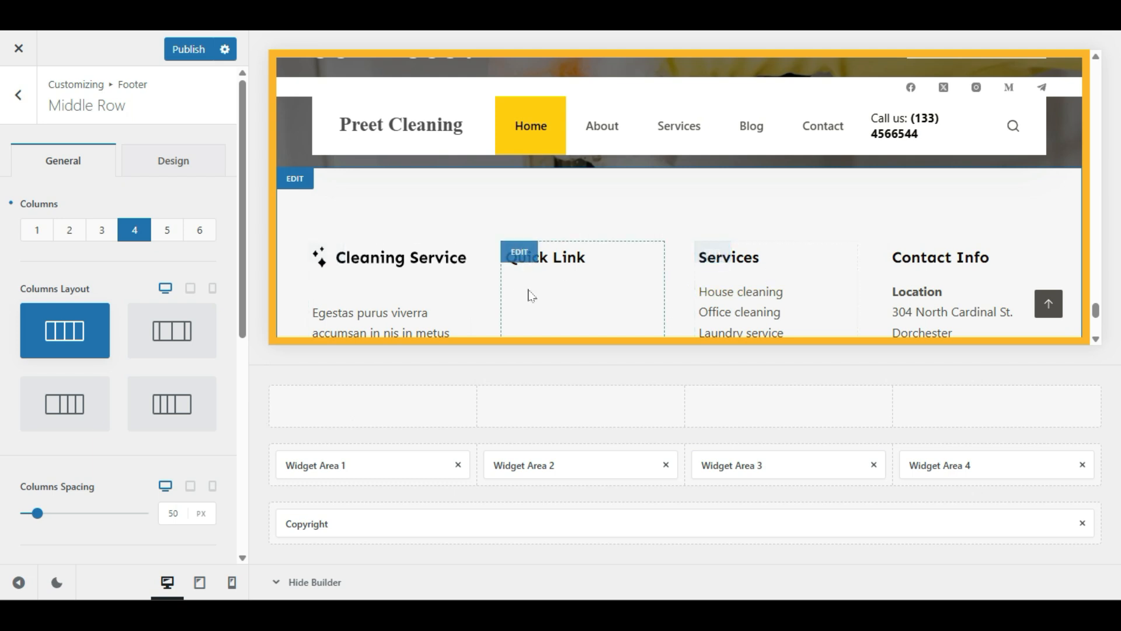
# Step: Set the footer middle row's Columns to 3, leaving Widget Areas 1–3
pyautogui.click(104, 233)
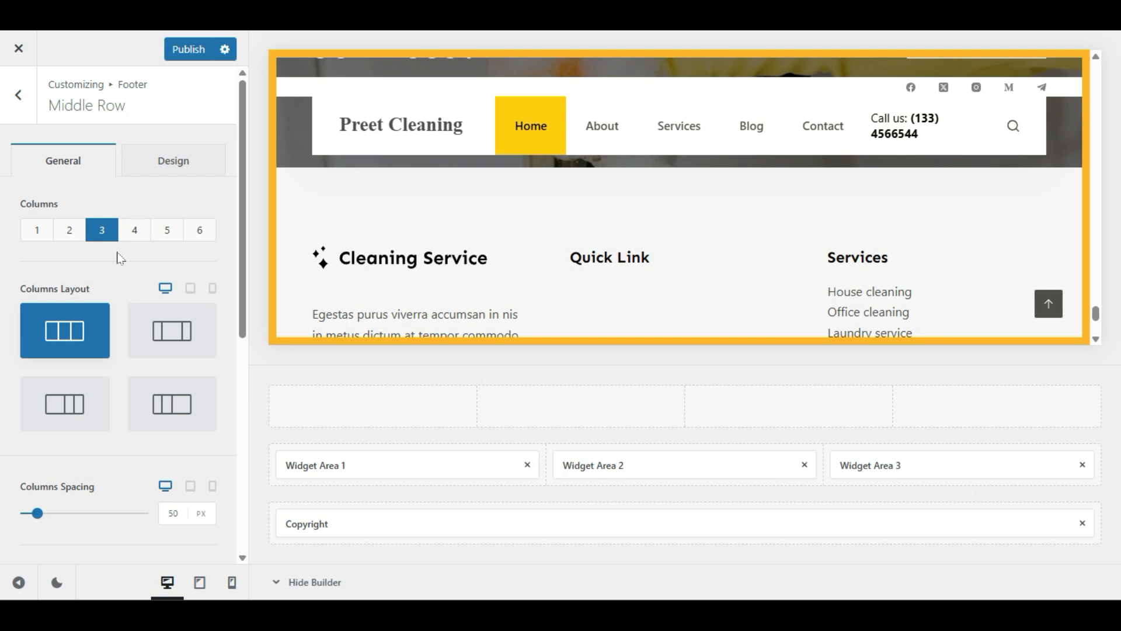
pyautogui.scroll(-5, 125, 353)
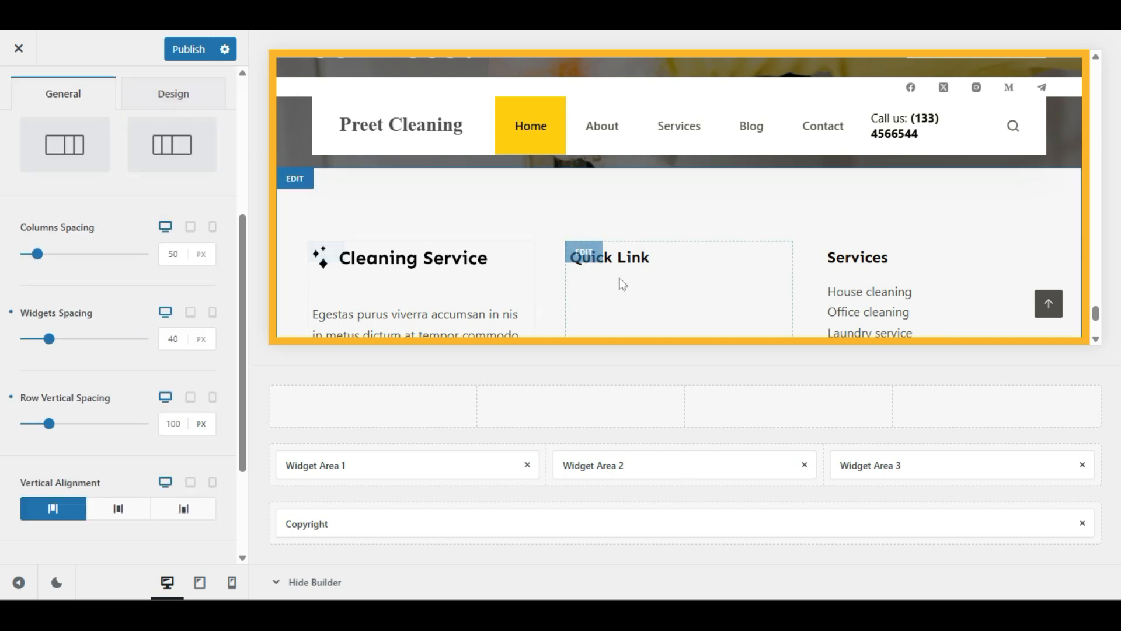
pyautogui.scroll(-2, 356, 265)
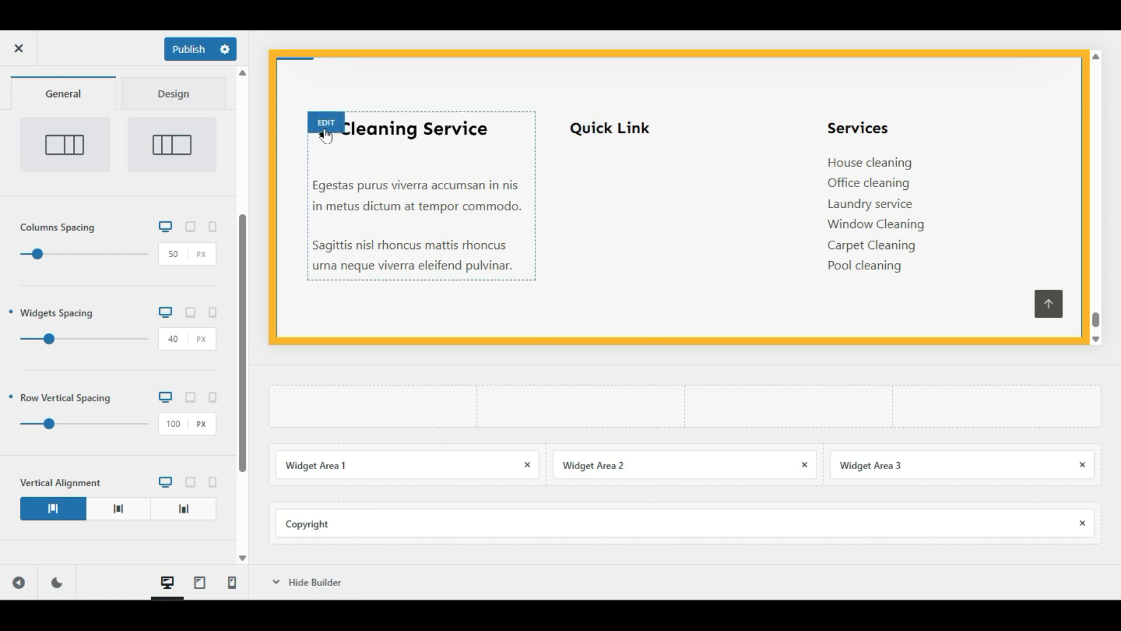
# Step: Replace Widget Area 1's Cleaning Service logo with preet-web-tips.png from the Media Library
pyautogui.click(327, 123)
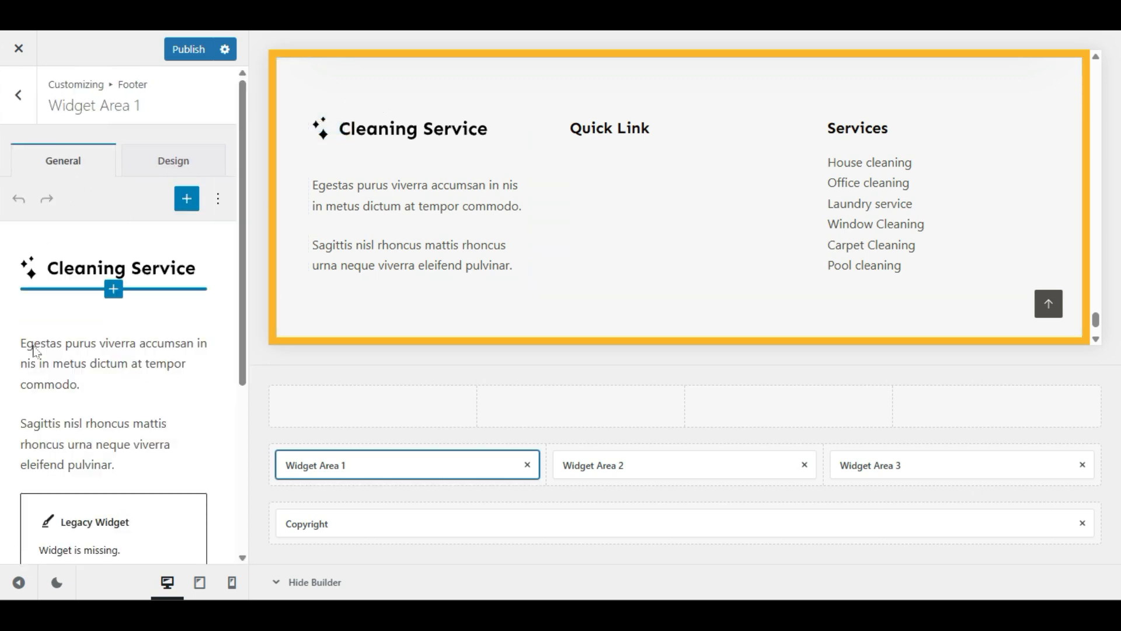
pyautogui.click(122, 271)
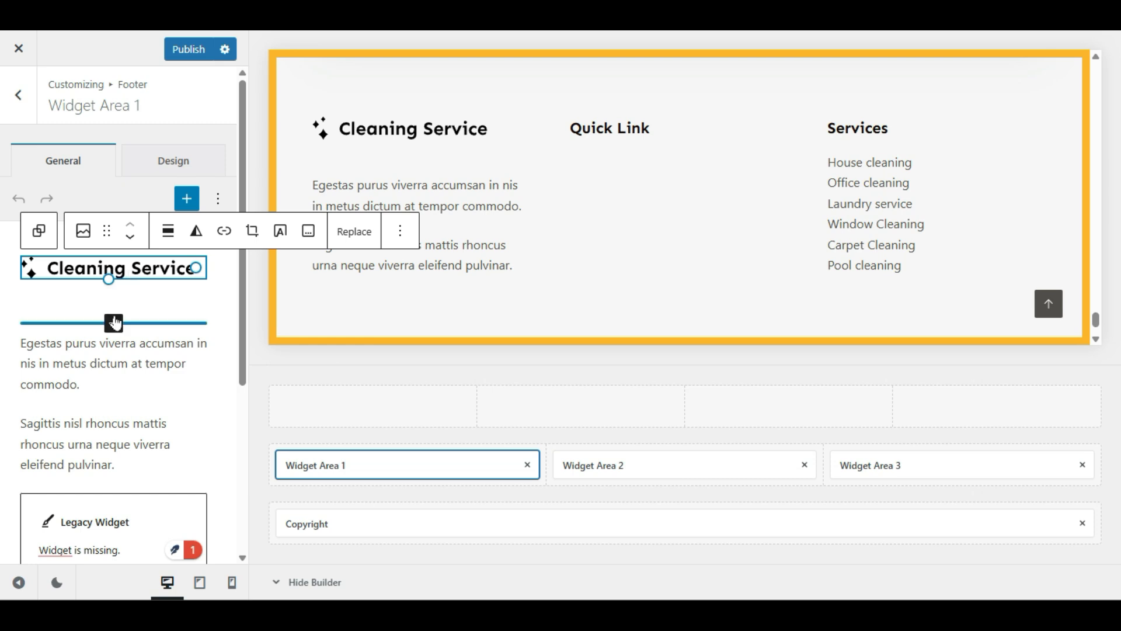
pyautogui.click(107, 368)
pyautogui.click(139, 279)
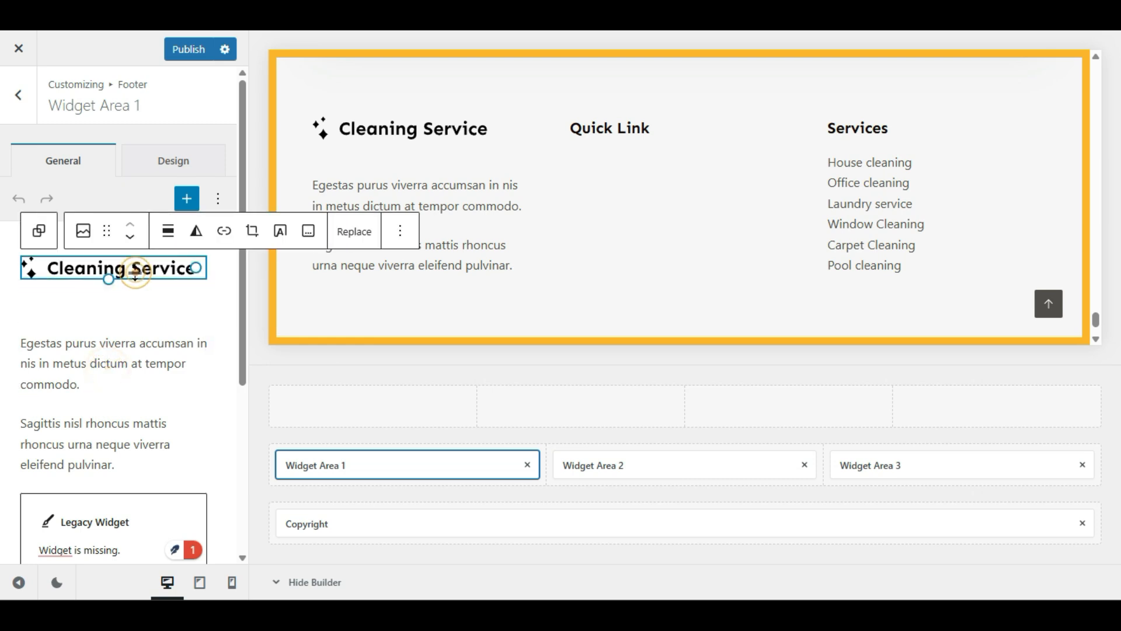
pyautogui.click(352, 232)
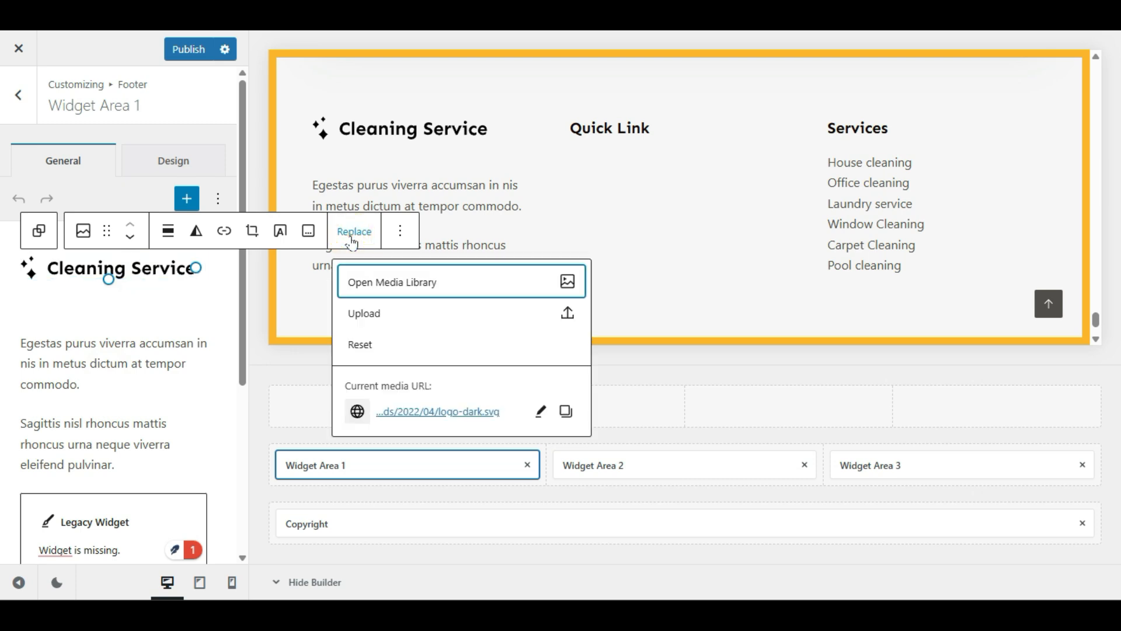
pyautogui.click(376, 281)
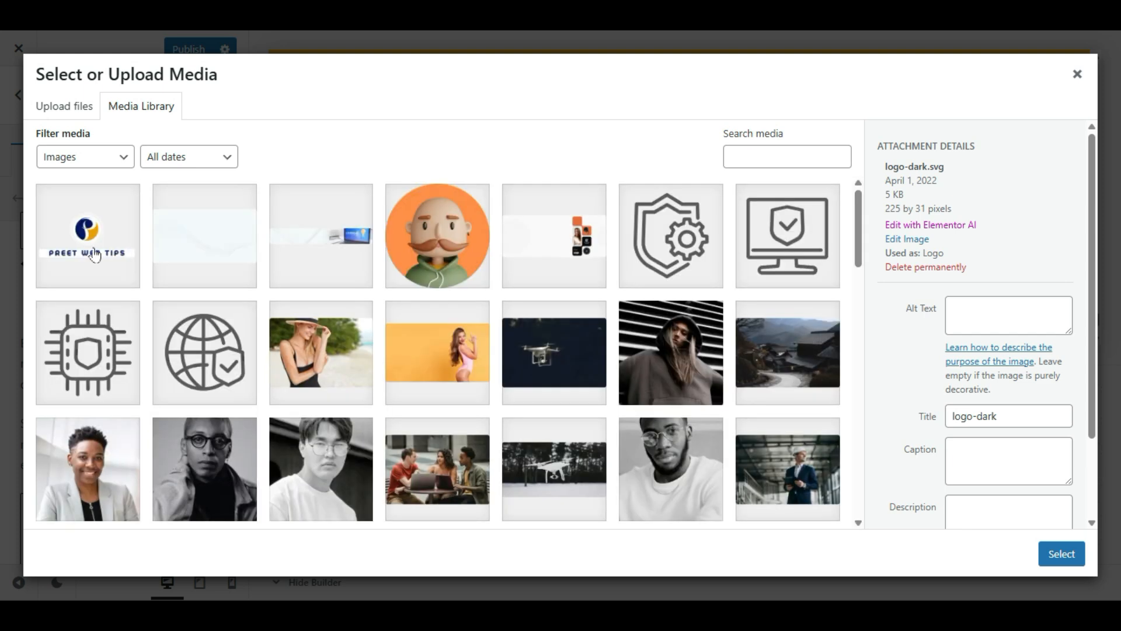
pyautogui.click(95, 257)
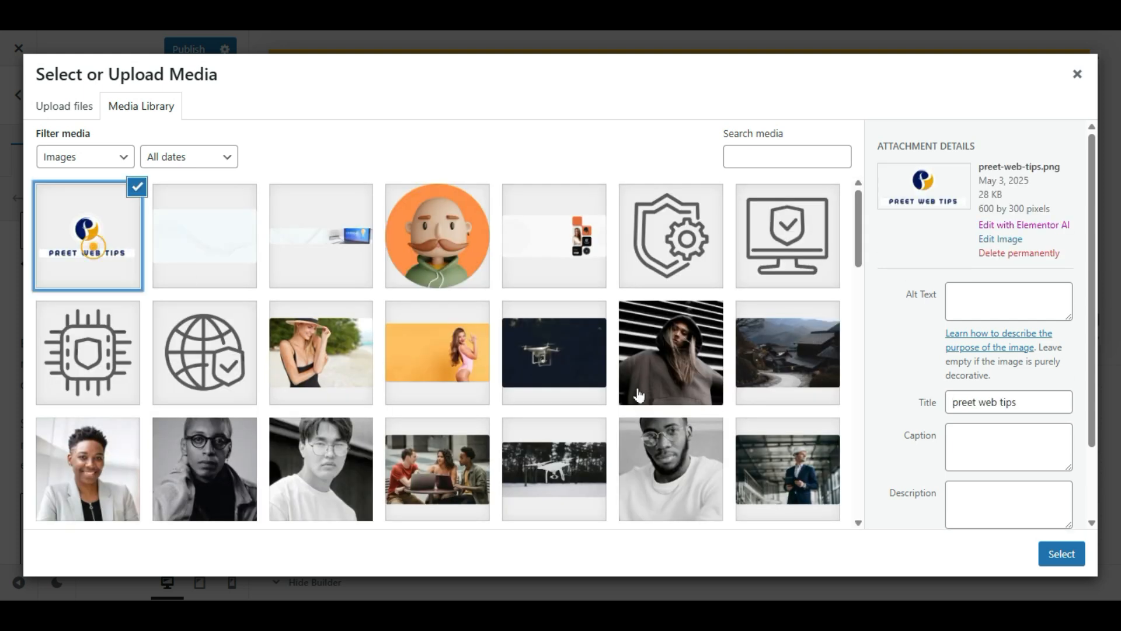
pyautogui.click(1053, 554)
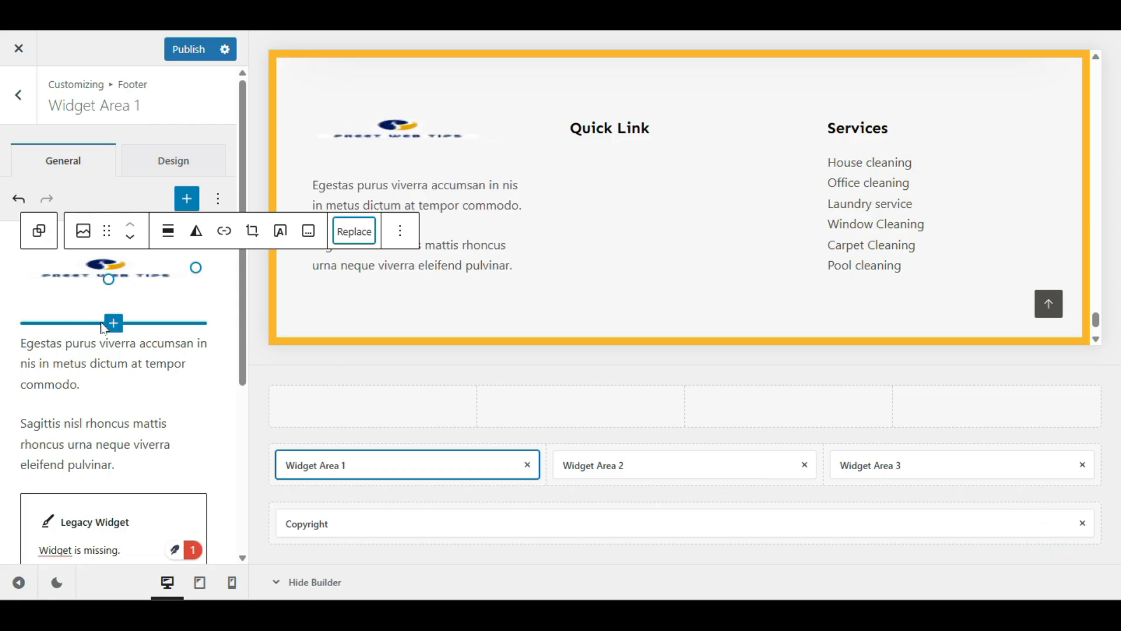
# Step: Resize the Preet Web Tips logo image in Widget Area 1 to full size above the paragraphs
pyautogui.moveTo(105, 286); pyautogui.dragTo(112, 290)
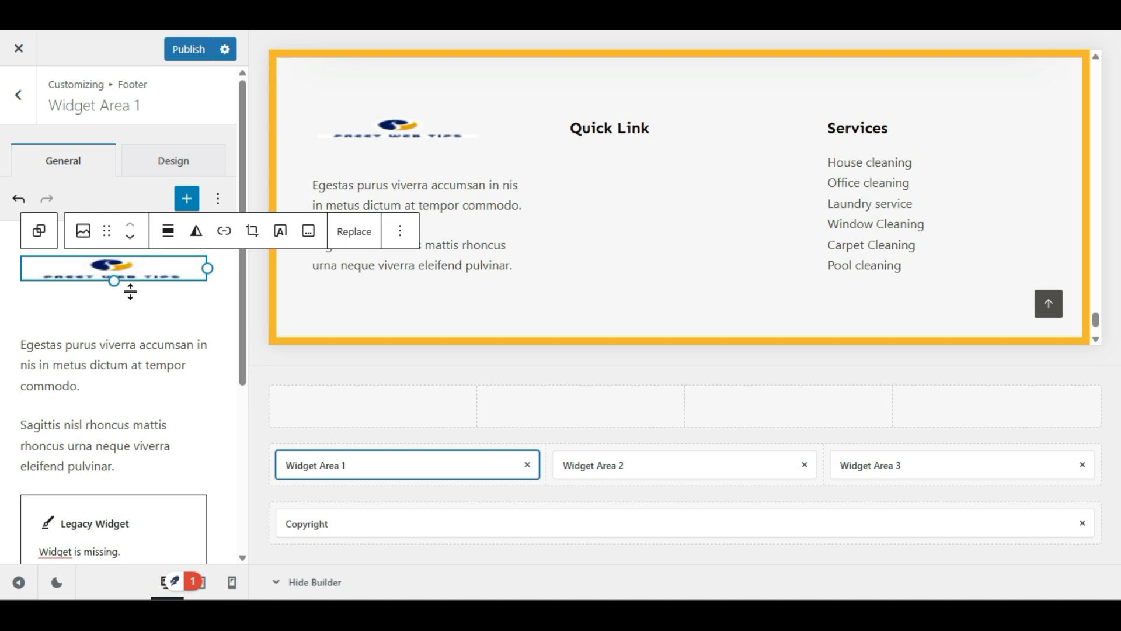
pyautogui.click(133, 300)
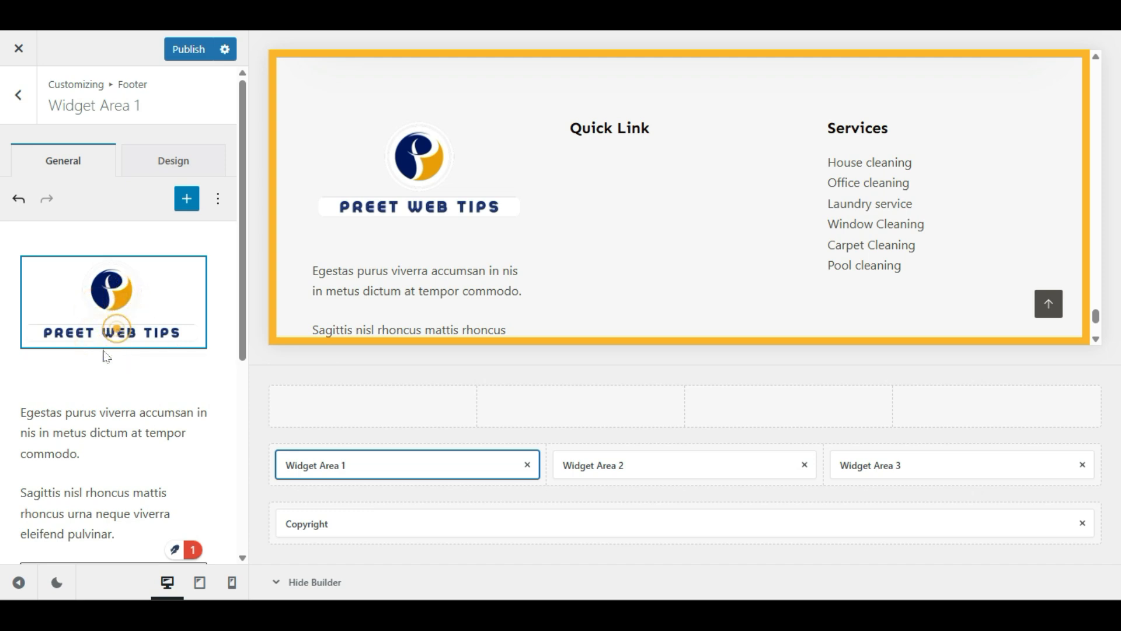
pyautogui.click(152, 164)
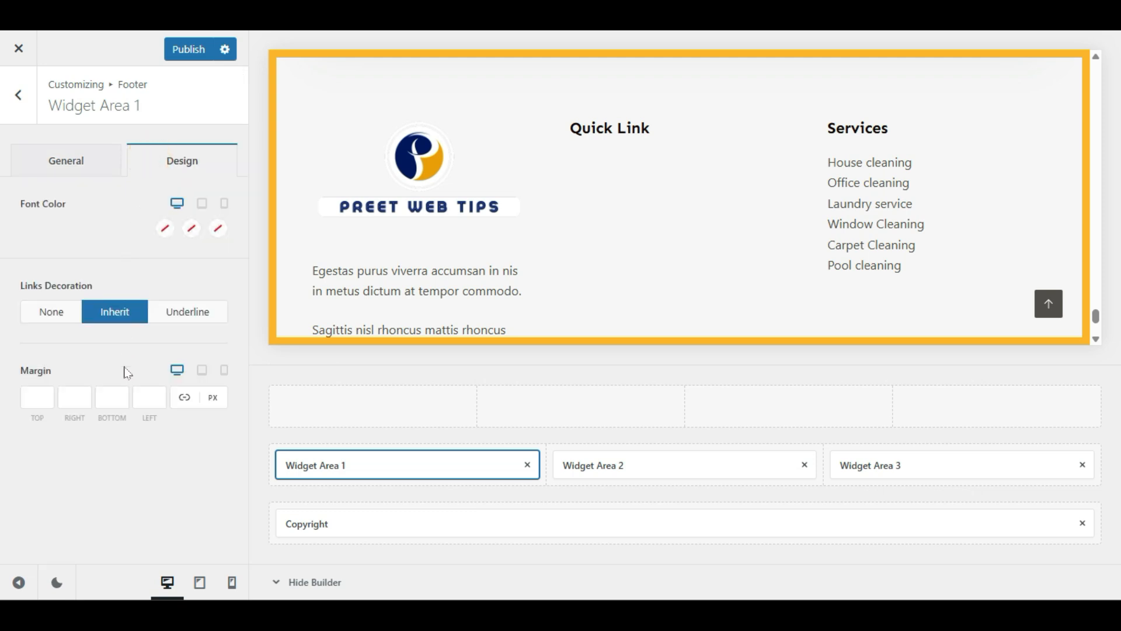
pyautogui.click(90, 166)
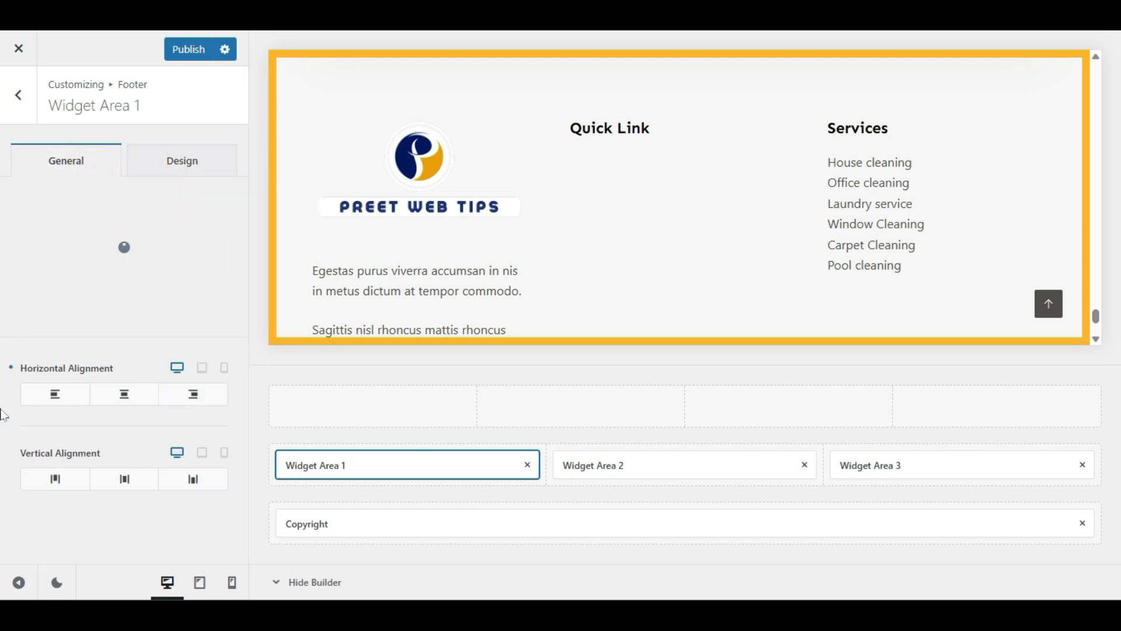
pyautogui.click(93, 301)
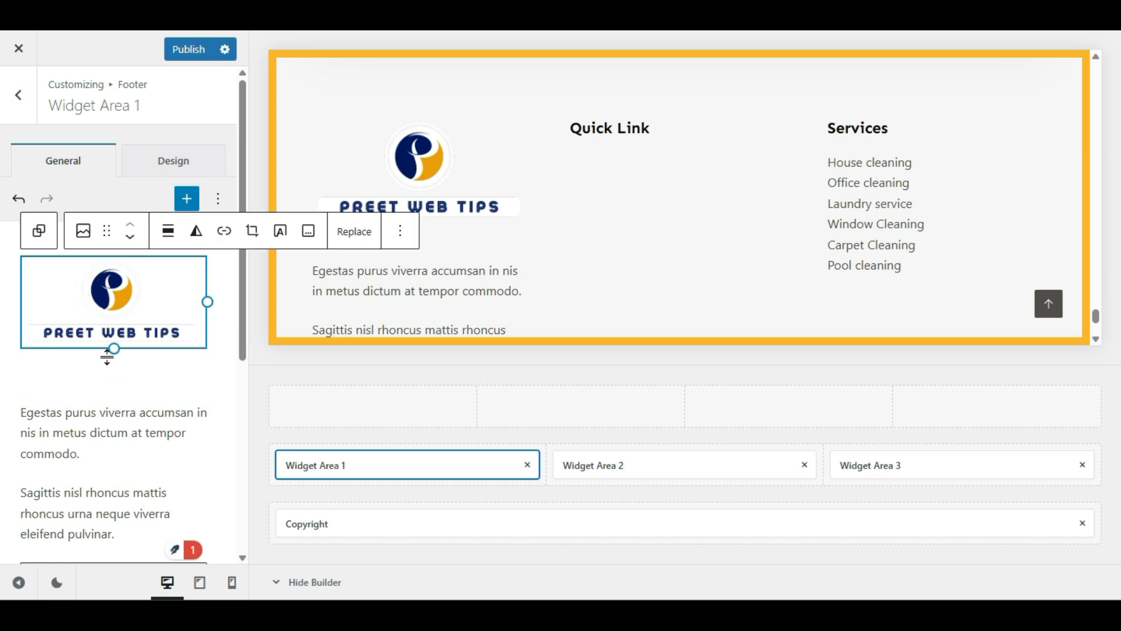
pyautogui.moveTo(110, 351)
pyautogui.mouseDown()
pyautogui.moveTo(109, 337)
pyautogui.moveTo(109, 349)
pyautogui.mouseUp()
pyautogui.click(98, 412)
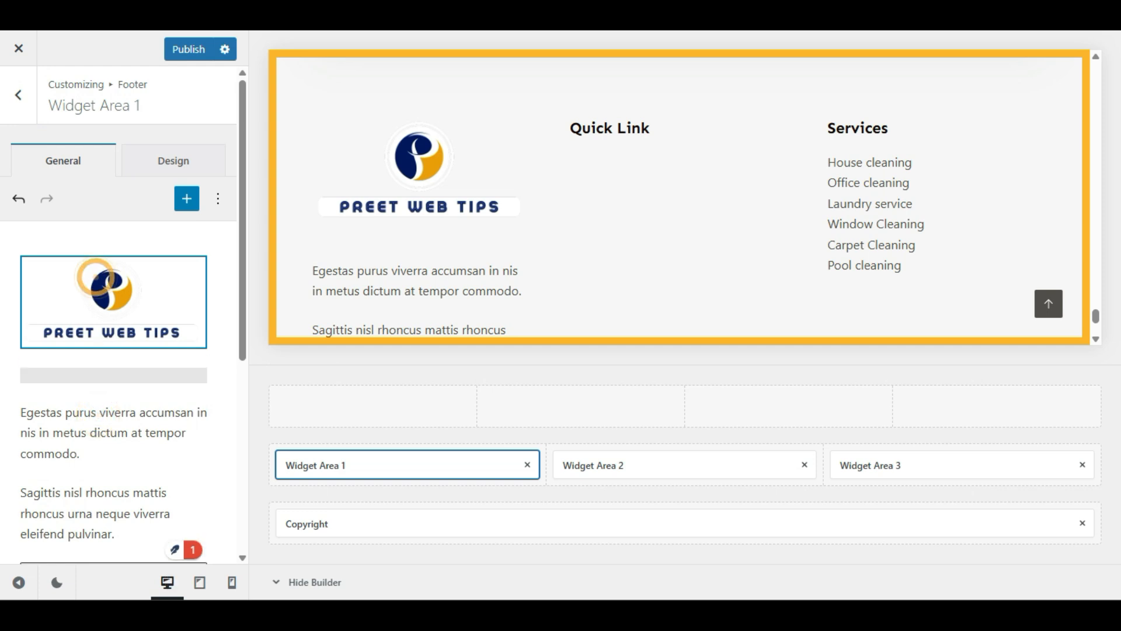
pyautogui.click(80, 427)
pyautogui.scroll(-2, 80, 427)
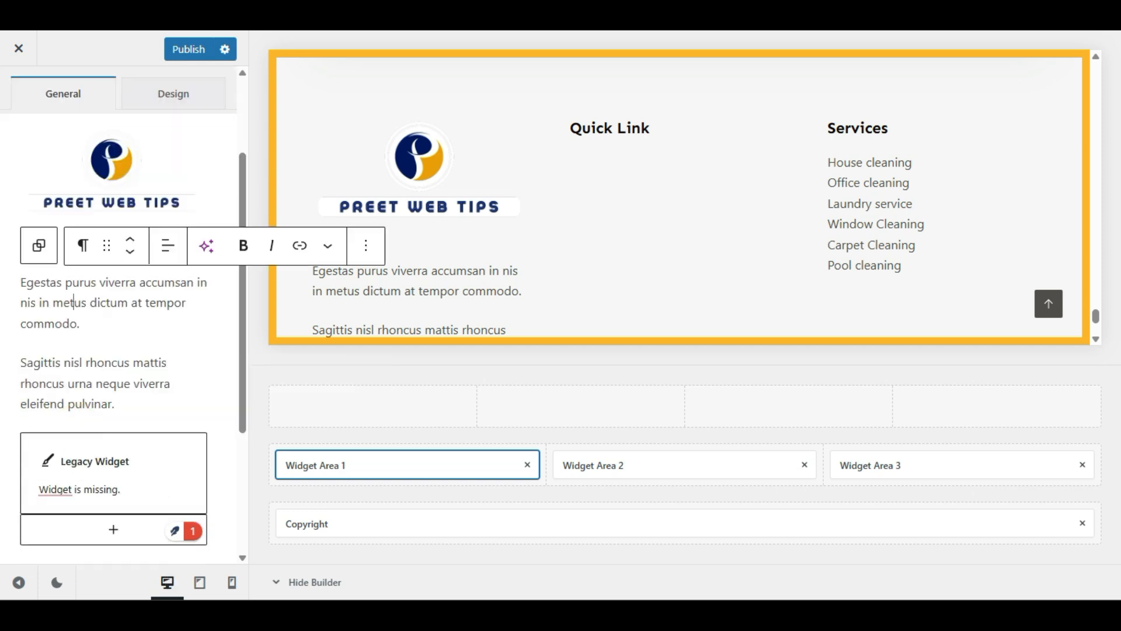
pyautogui.moveTo(128, 403); pyautogui.dragTo(26, 282)
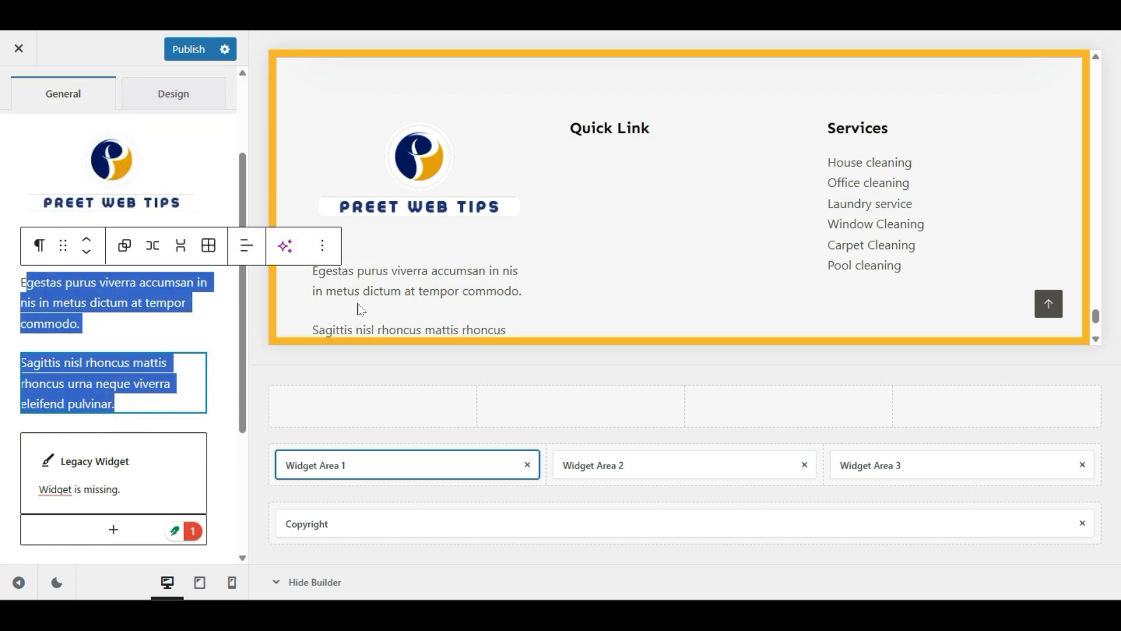
pyautogui.scroll(-2, 403, 204)
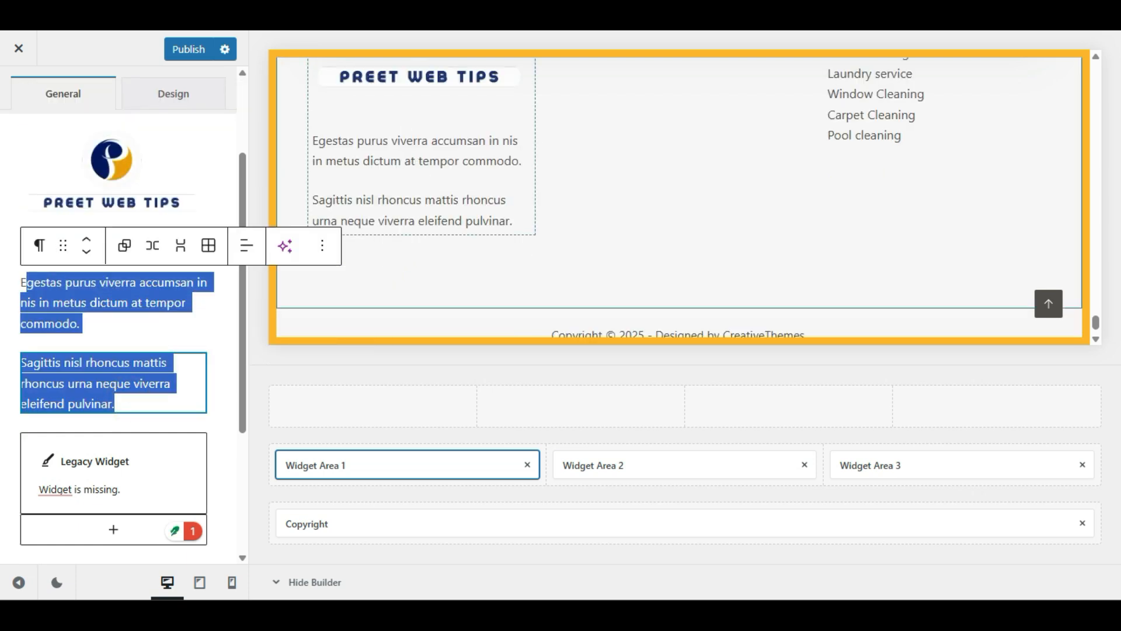
pyautogui.click(163, 397)
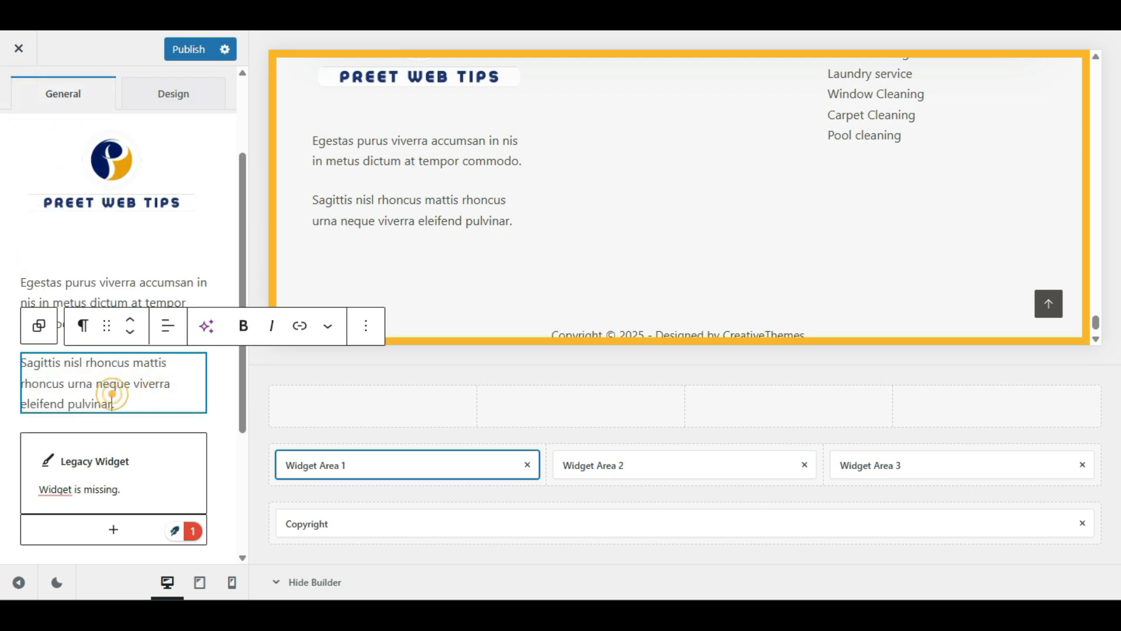
pyautogui.moveTo(115, 403); pyautogui.dragTo(22, 282)
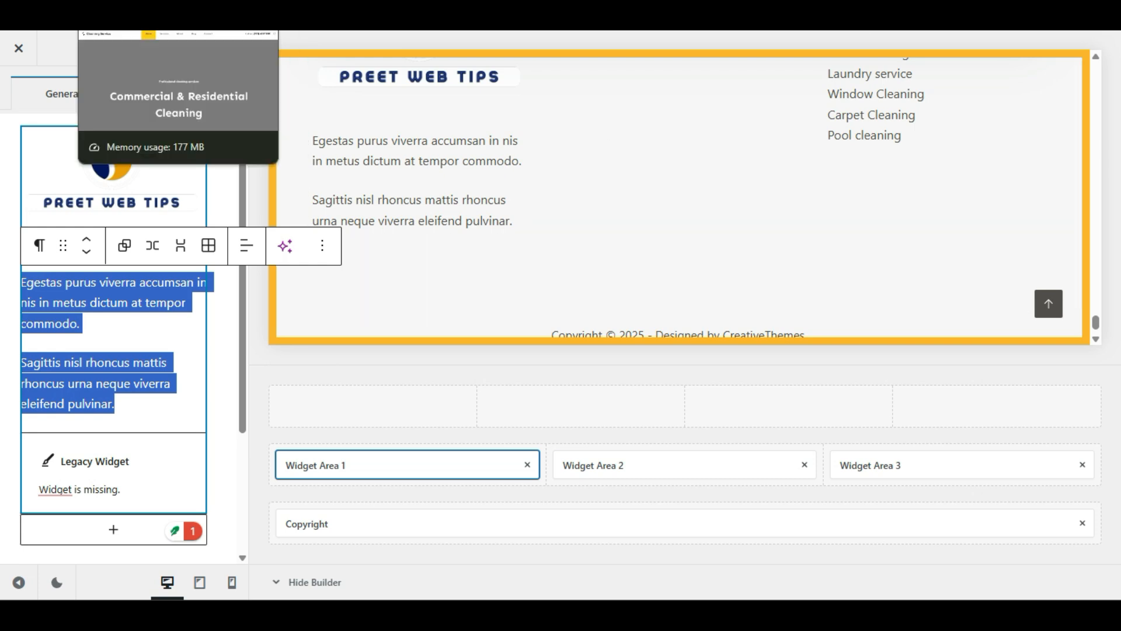
pyautogui.click(146, 17)
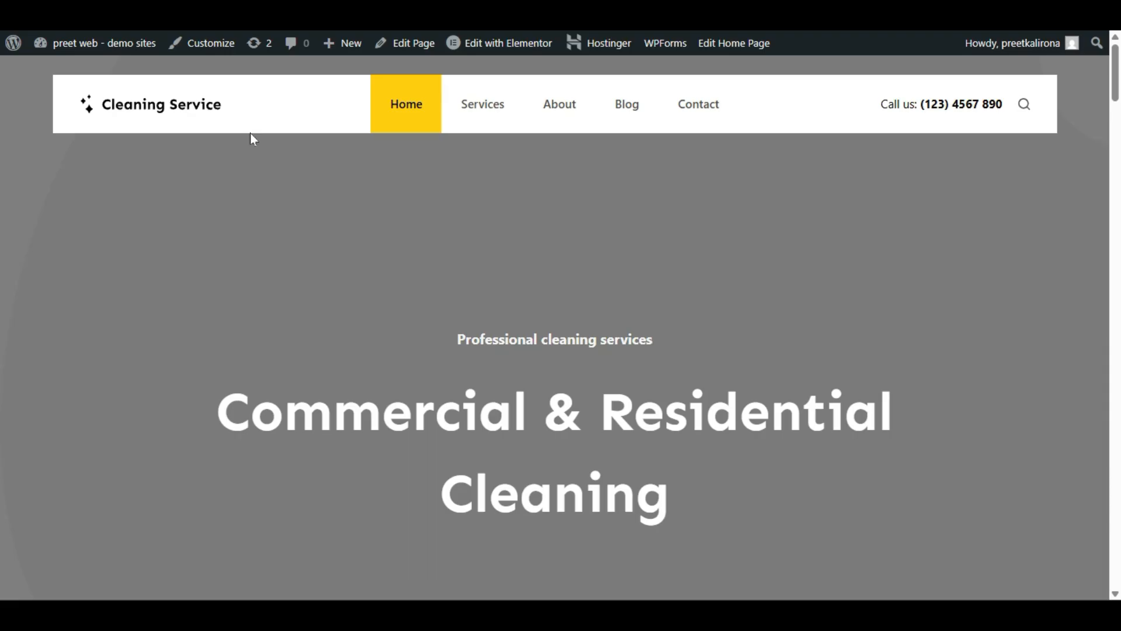
pyautogui.scroll(-2, 288, 329)
pyautogui.moveTo(710, 369); pyautogui.dragTo(138, 248)
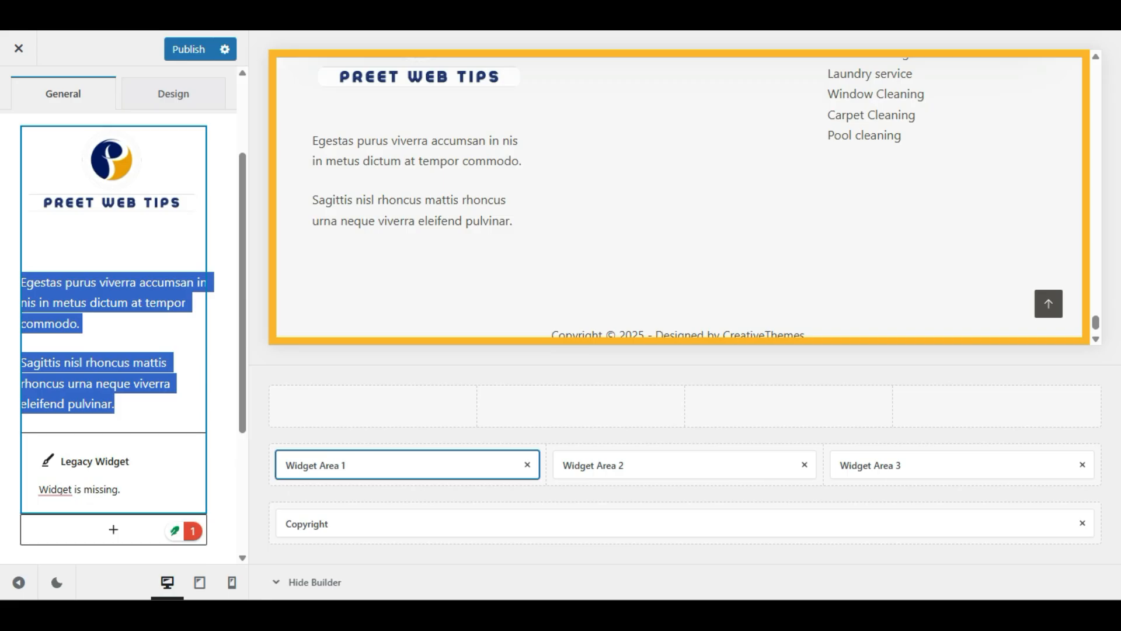
pyautogui.click(104, 400)
pyautogui.moveTo(123, 403); pyautogui.dragTo(26, 283)
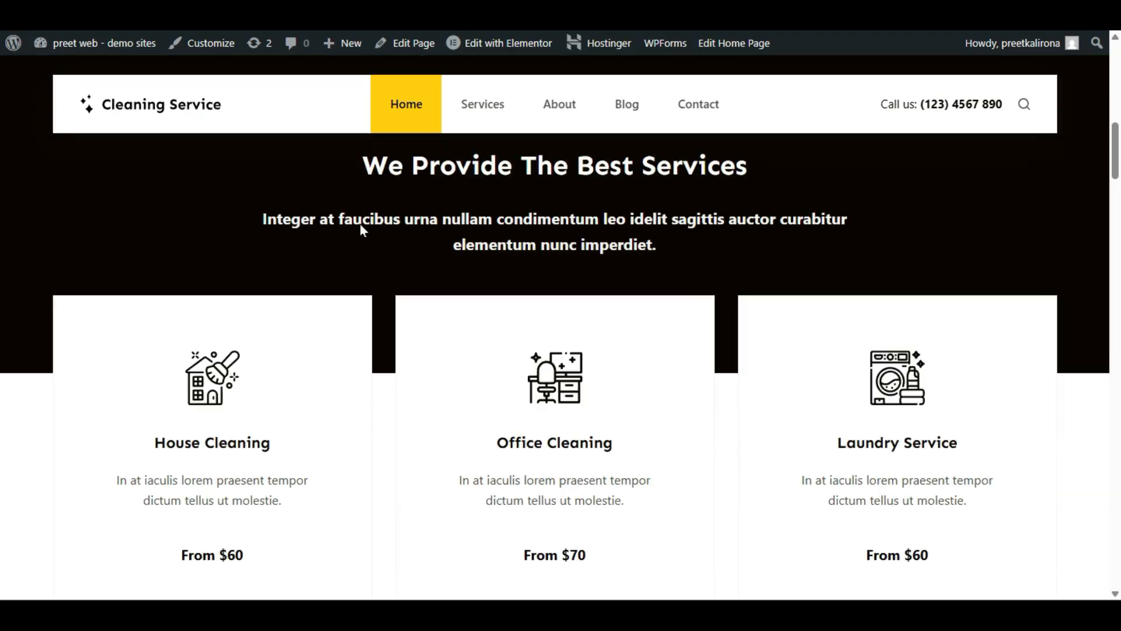
pyautogui.scroll(-3, 360, 223)
pyautogui.moveTo(633, 374); pyautogui.dragTo(446, 351)
pyautogui.hotkey('ctrl', 'c')
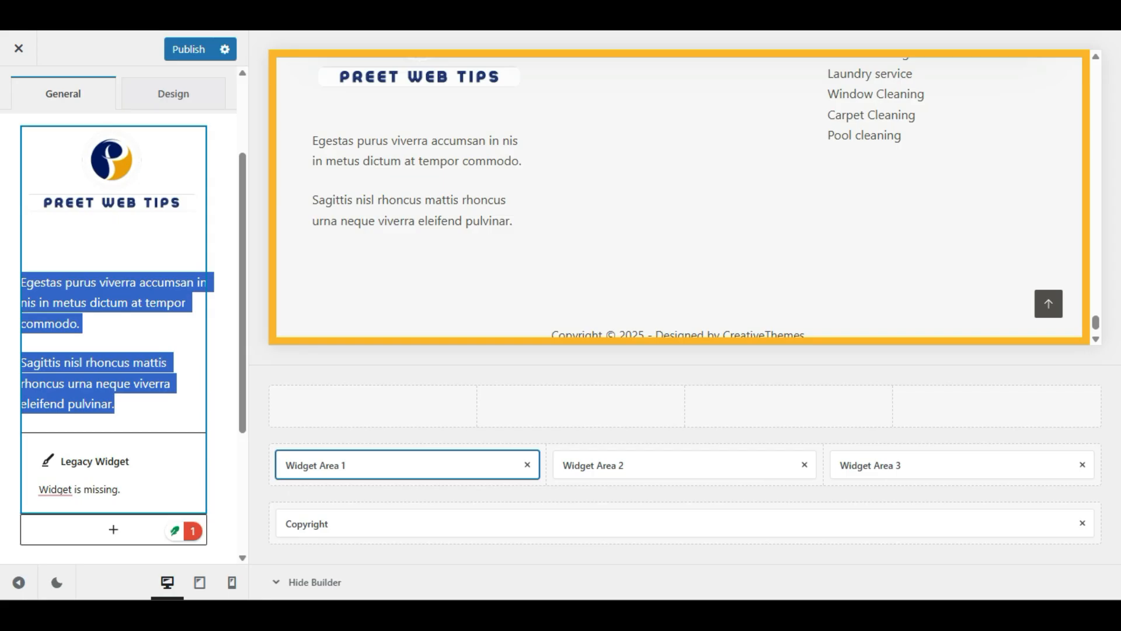
pyautogui.click(94, 363)
pyautogui.moveTo(115, 403); pyautogui.dragTo(21, 361)
# Step: Paste 'In at iaculis lorem praesent tempor dictum tellus ut molestie.' over both placeholder paragraphs
pyautogui.hotkey('ctrl', 'v')
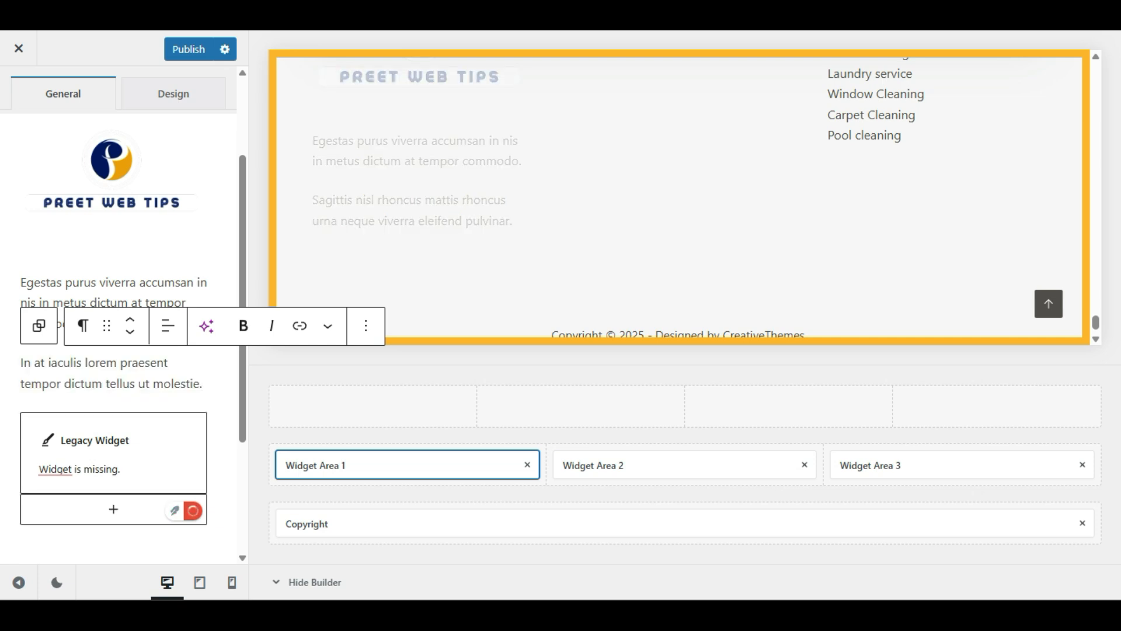
pyautogui.doubleClick(190, 282)
pyautogui.hotkey('ctrl', 'a')
pyautogui.hotkey('ctrl', 'v')
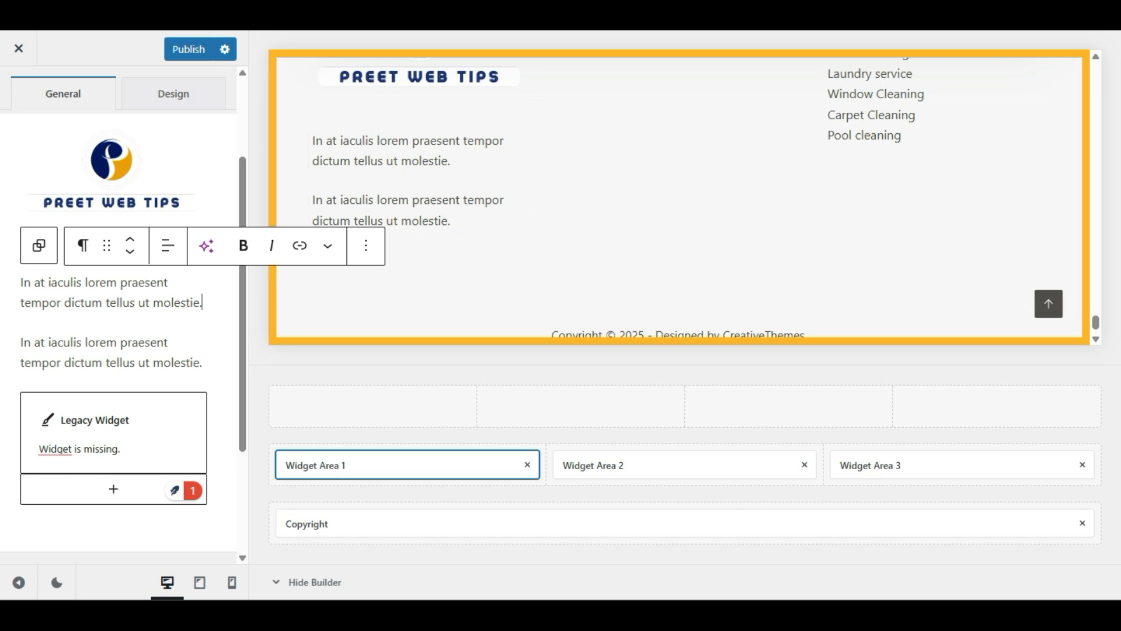
# Step: Delete the duplicate paragraph block through its Options menu
pyautogui.click(128, 296)
pyautogui.click(103, 363)
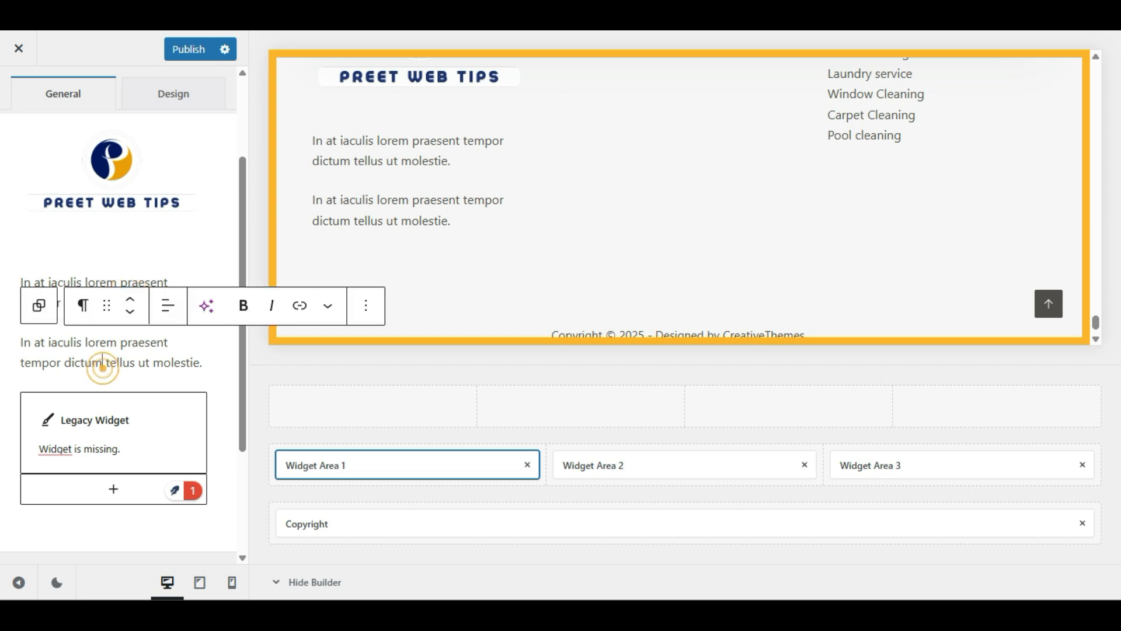
pyautogui.click(121, 280)
pyautogui.click(112, 353)
pyautogui.click(132, 280)
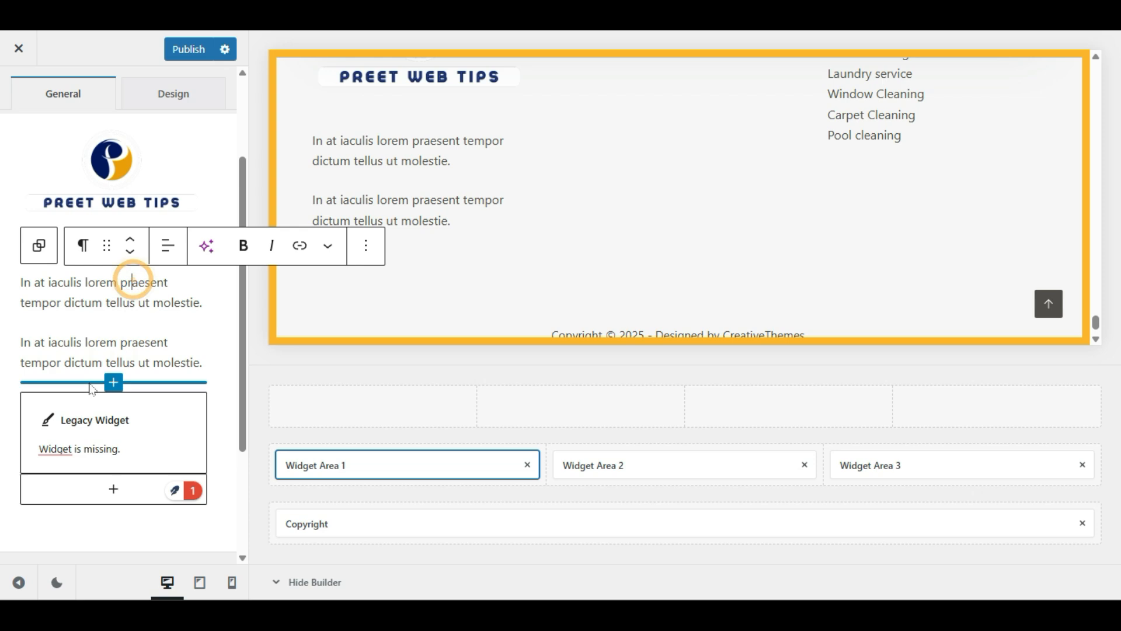
pyautogui.click(365, 248)
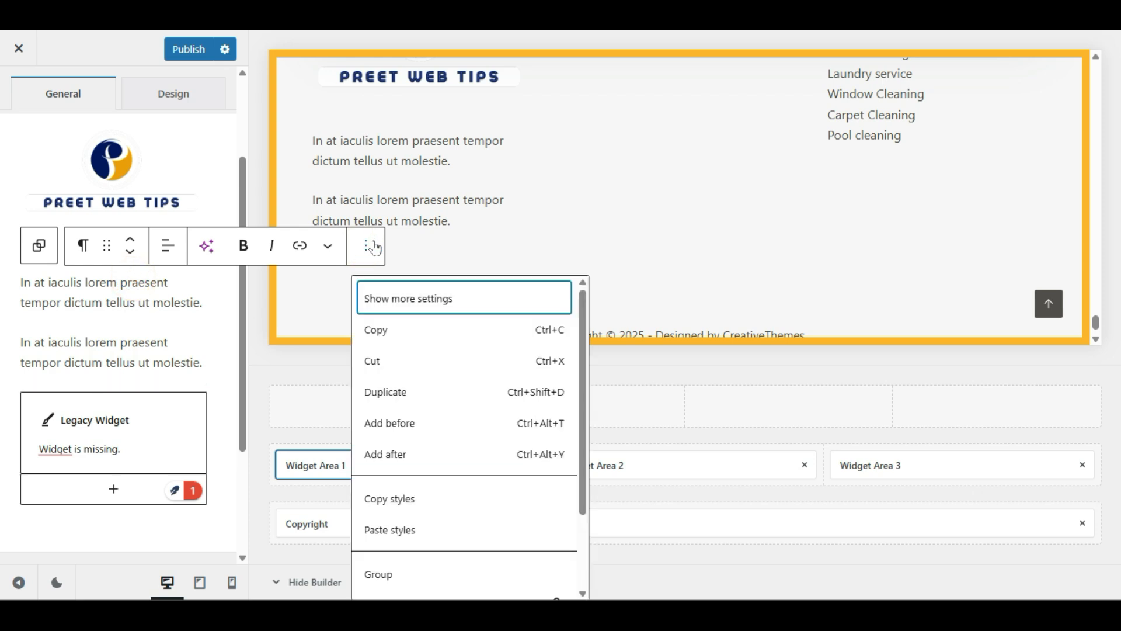
pyautogui.scroll(-3, 429, 437)
pyautogui.click(412, 576)
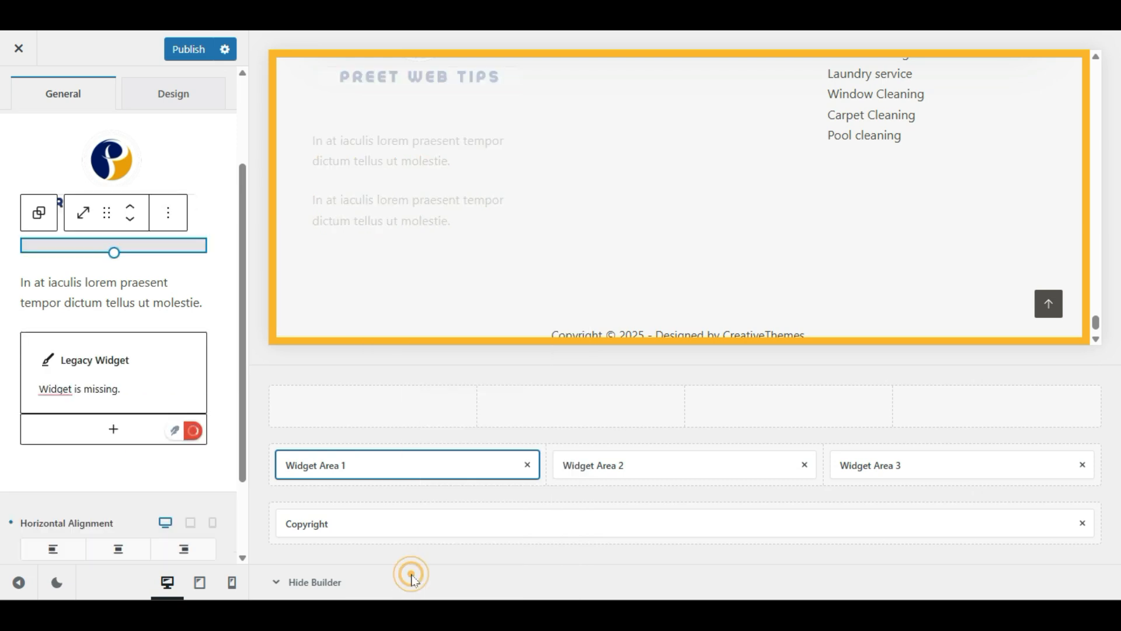
# Step: Check the remaining paragraph and inspect the missing Legacy Widget block
pyautogui.click(94, 304)
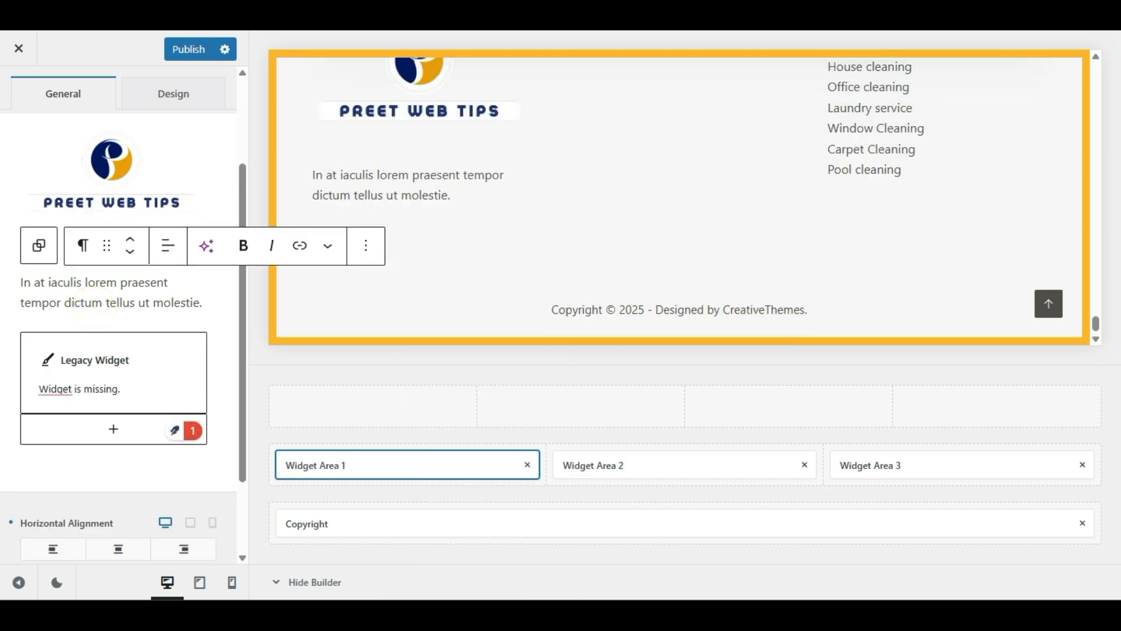
pyautogui.tripleClick(145, 286)
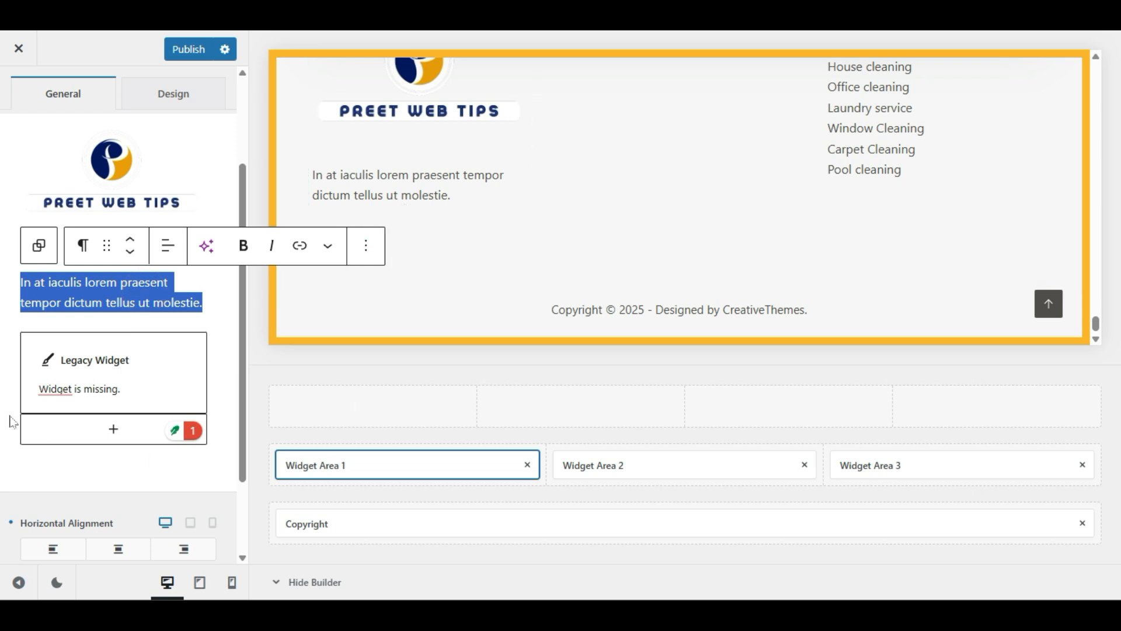
pyautogui.click(46, 466)
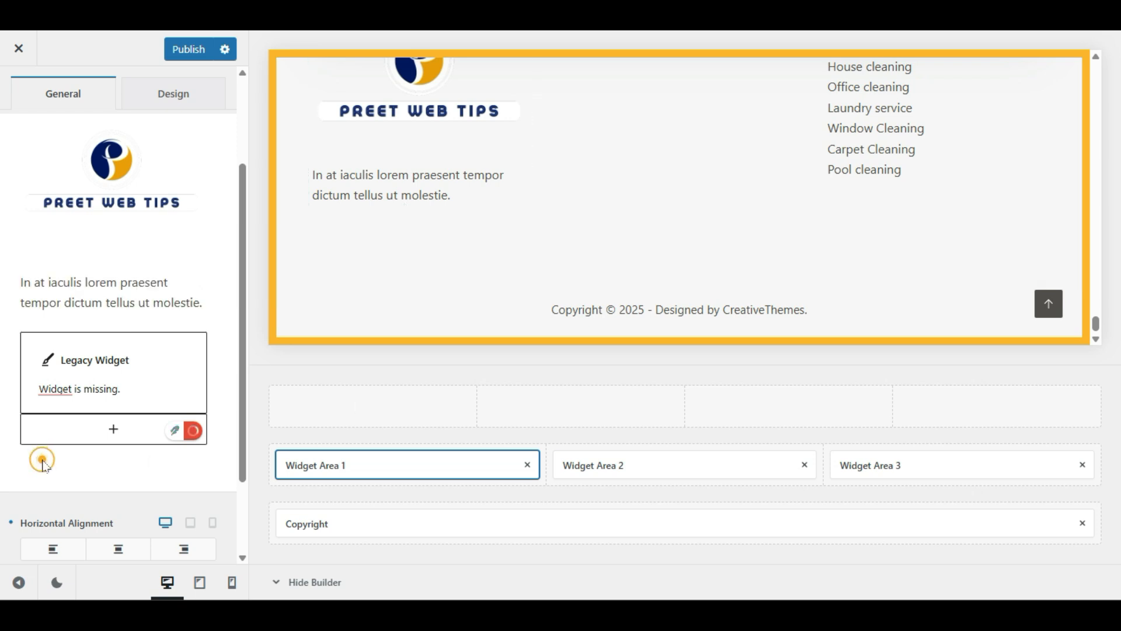
pyautogui.click(146, 377)
pyautogui.click(77, 386)
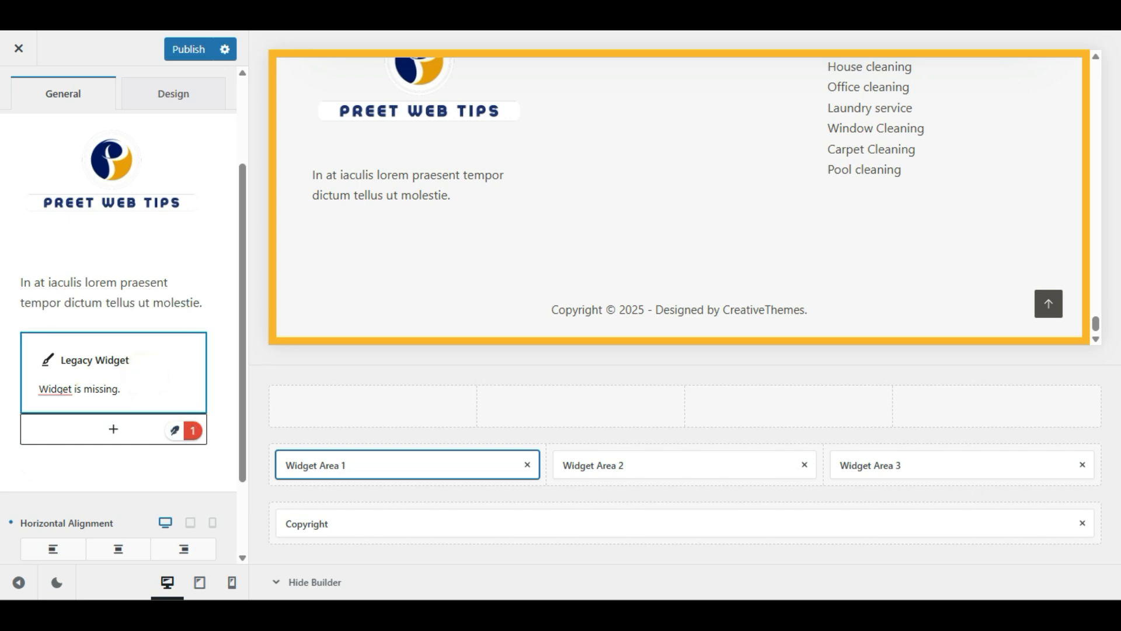
pyautogui.click(162, 385)
pyautogui.click(125, 336)
pyautogui.click(38, 353)
pyautogui.click(70, 470)
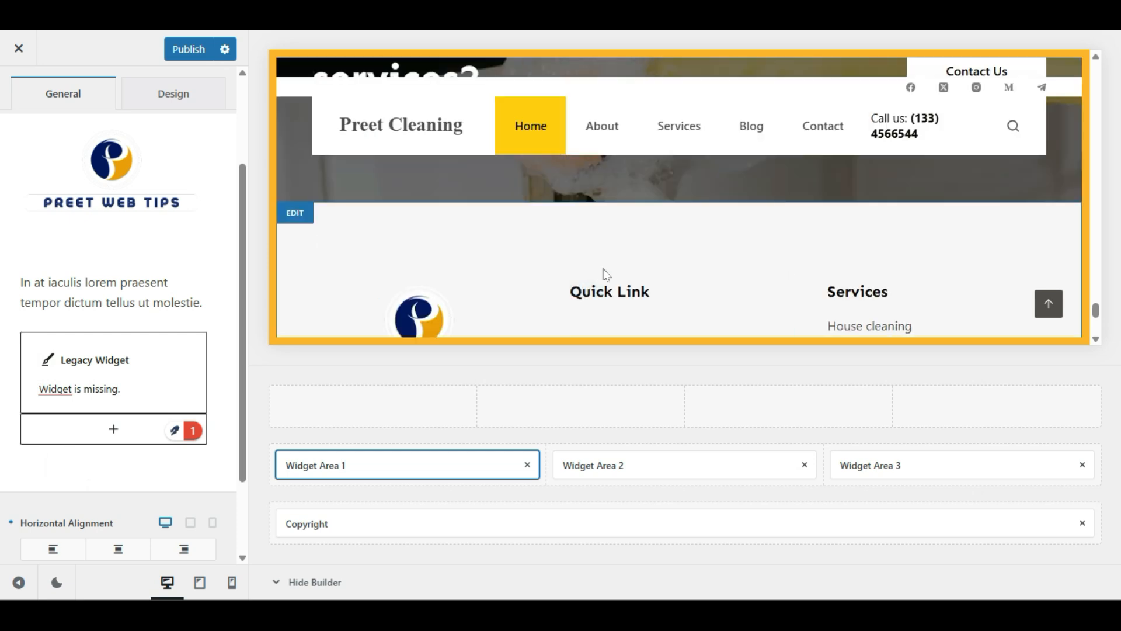
# Step: Add a Navigation Menu block under the Quick Link heading in Widget Area 2
pyautogui.click(586, 159)
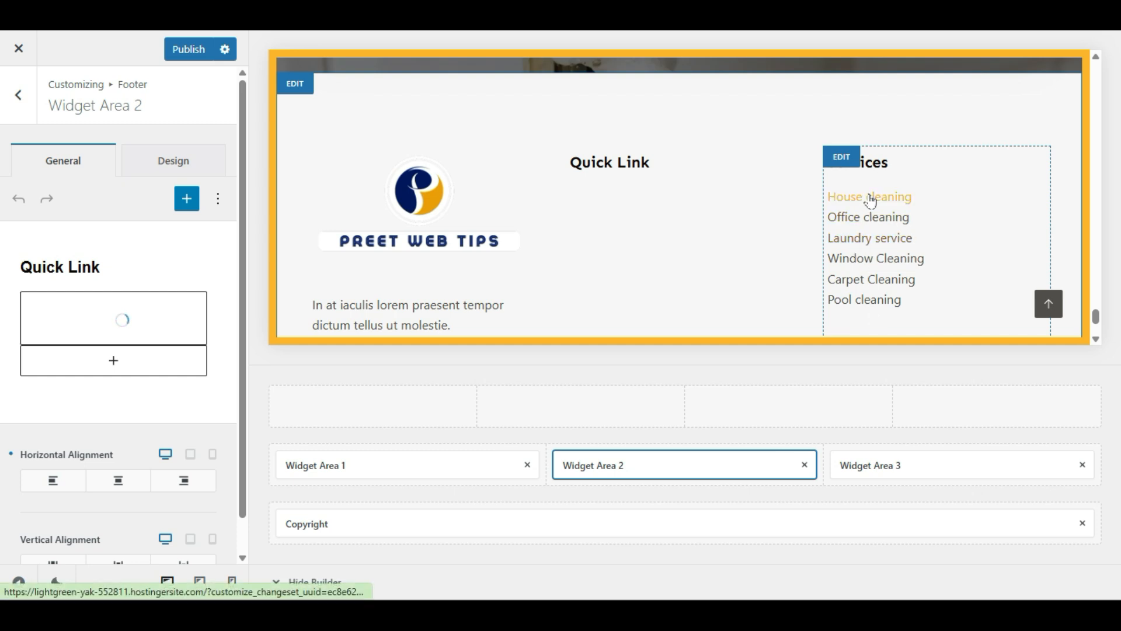
pyautogui.click(151, 303)
pyautogui.click(130, 319)
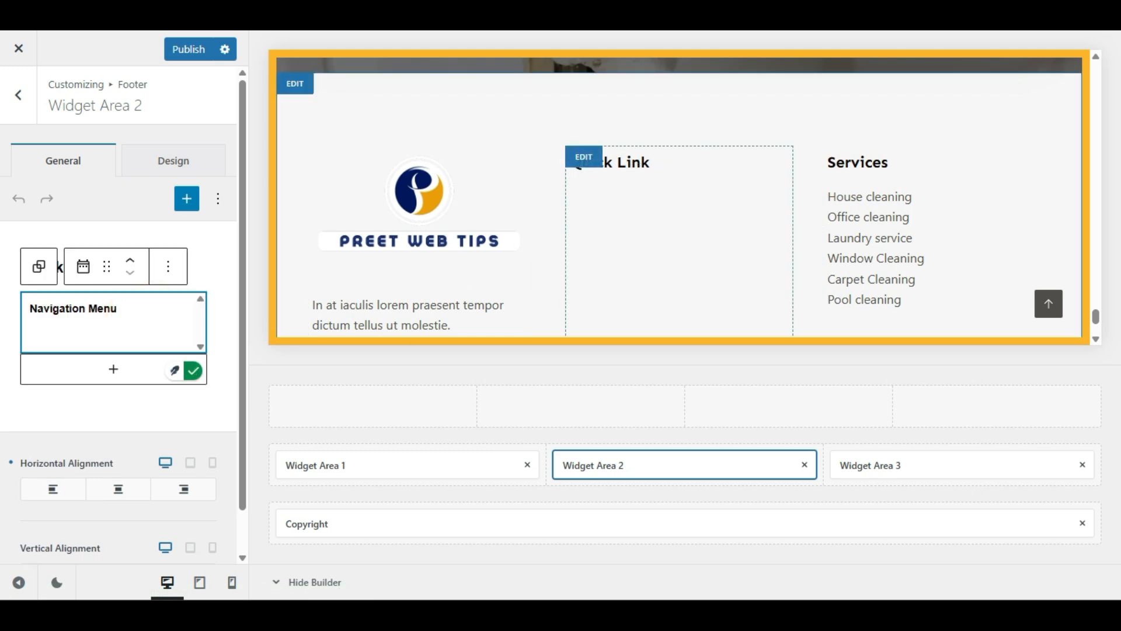
pyautogui.click(59, 319)
pyautogui.click(59, 343)
pyautogui.click(75, 413)
pyautogui.click(92, 327)
pyautogui.click(73, 411)
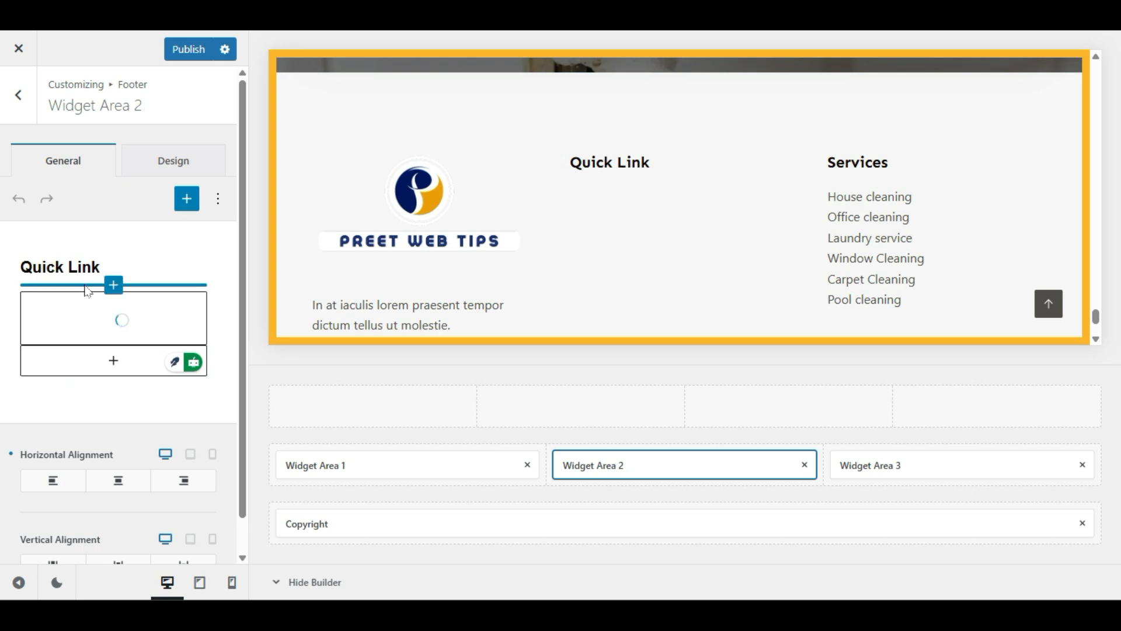
pyautogui.click(90, 330)
pyautogui.click(89, 331)
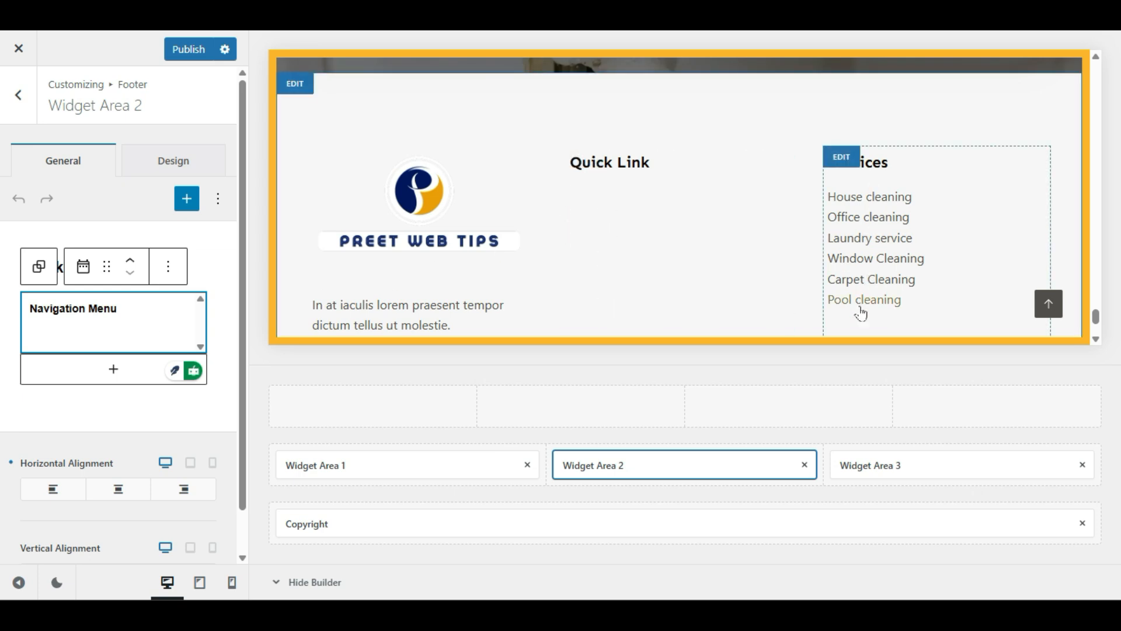
pyautogui.click(118, 322)
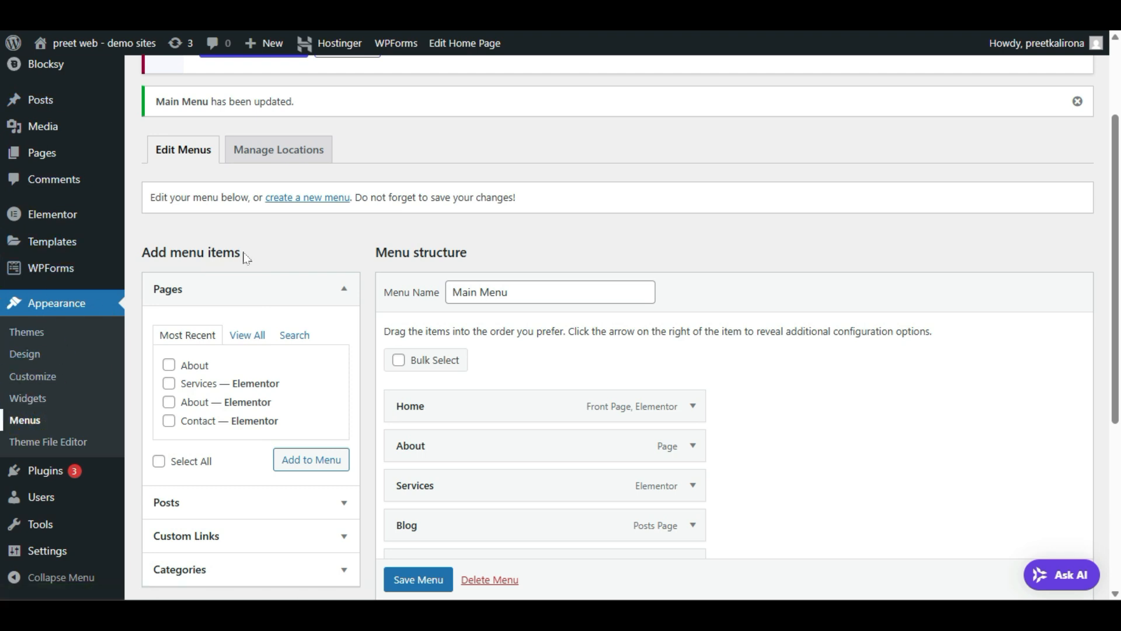
# Step: Start a new menu named QUICK MENU
pyautogui.scroll(-2, 673, 402)
pyautogui.scroll(2, 673, 402)
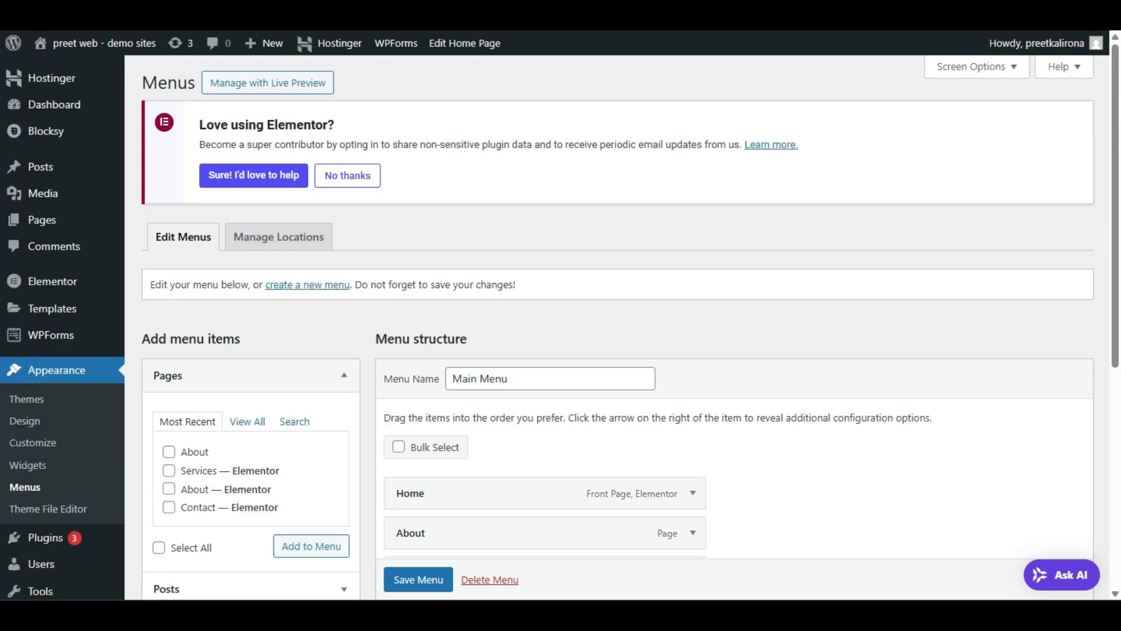
pyautogui.click(323, 291)
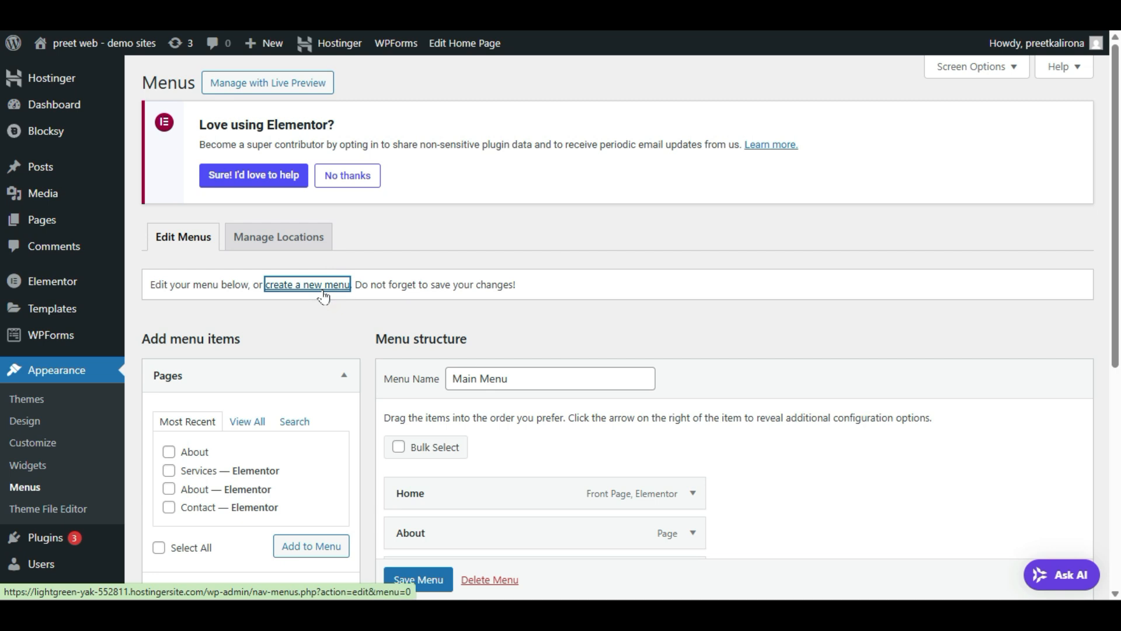
pyautogui.click(495, 378)
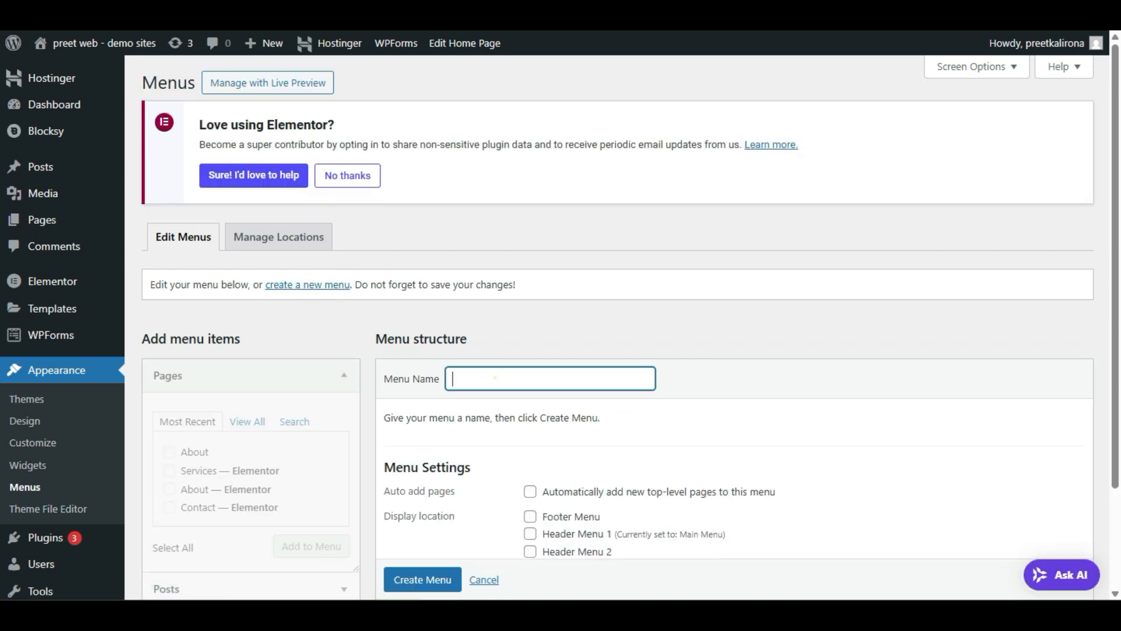
pyautogui.write('QUICK MENU')
pyautogui.click(516, 435)
# Step: List all site pages in the Pages box with View All
pyautogui.scroll(-2, 517, 435)
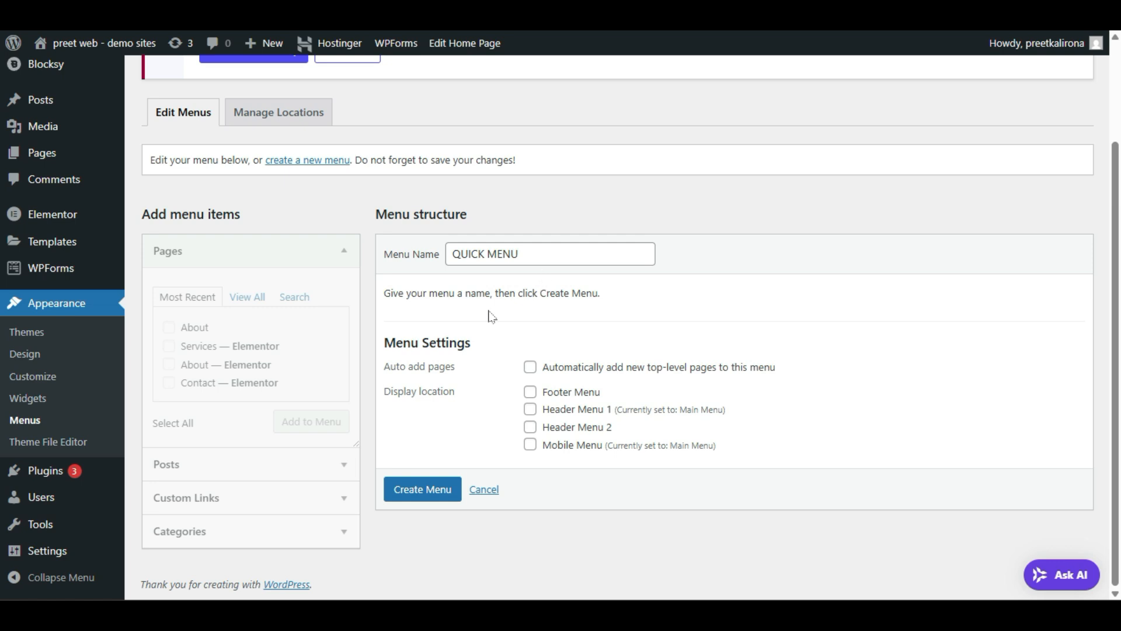
pyautogui.click(248, 296)
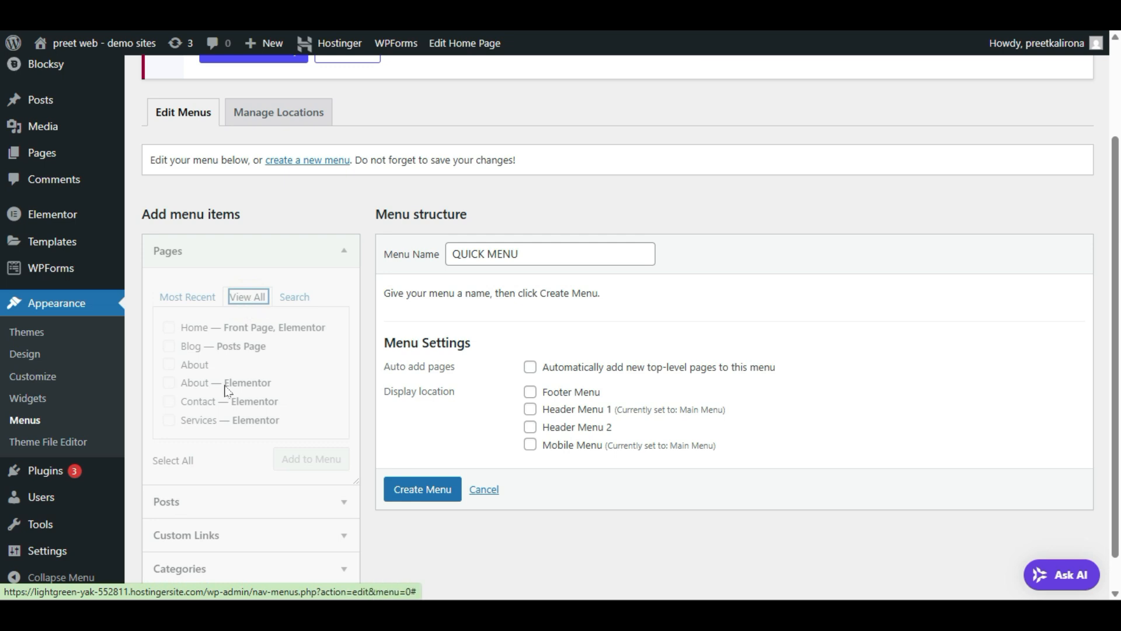
pyautogui.scroll(-1, 226, 360)
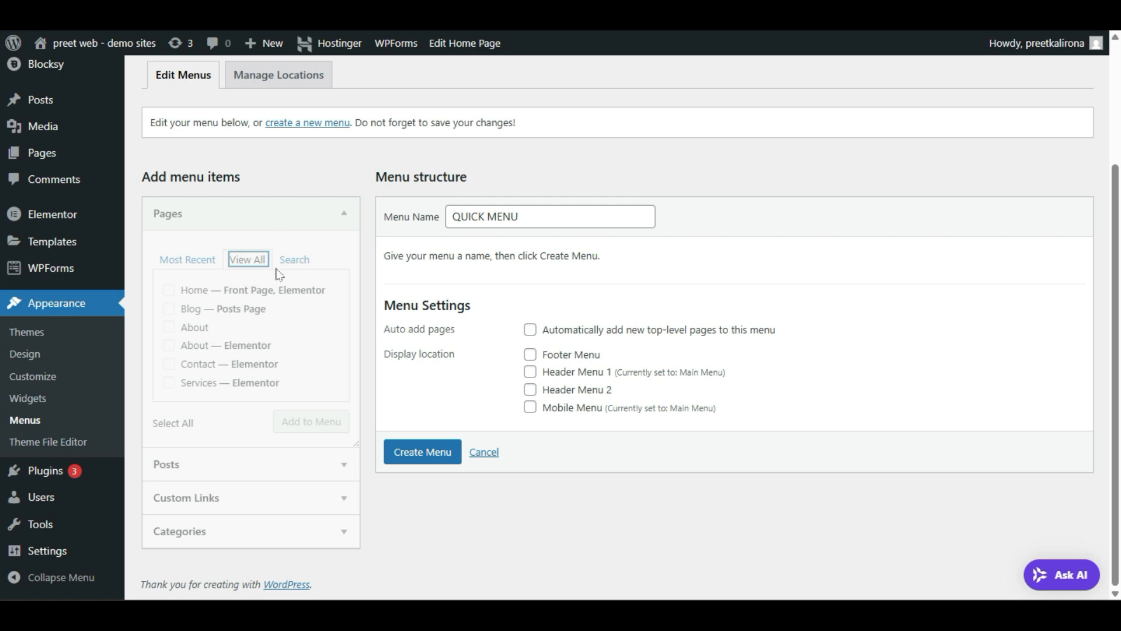
pyautogui.scroll(3, 279, 275)
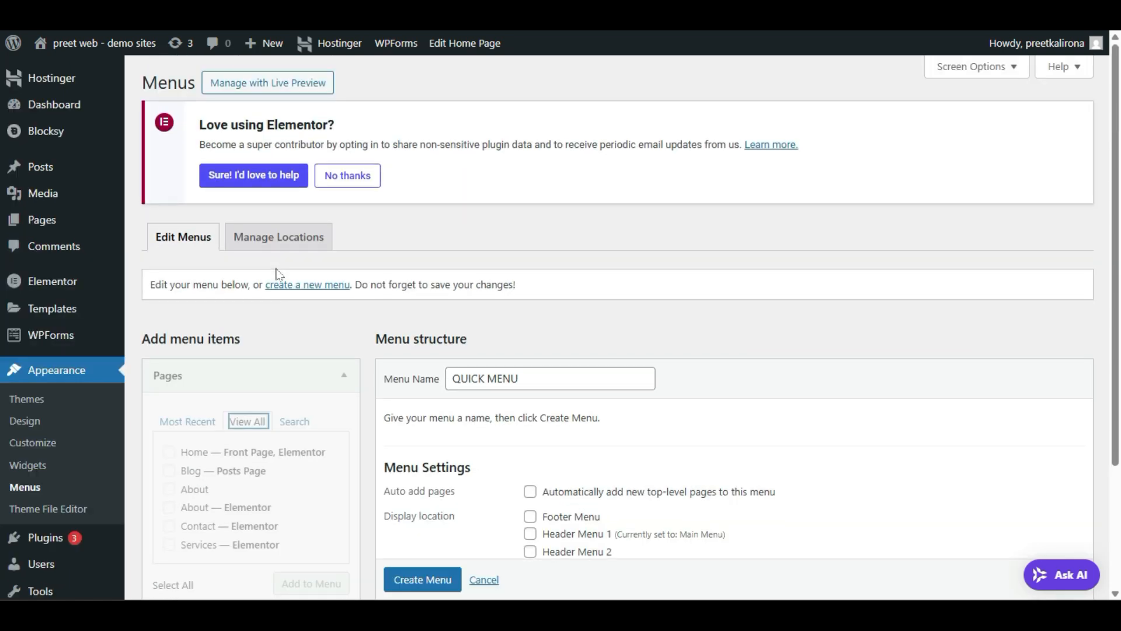
# Step: Open All Pages in a new tab and trash both draft Privacy Policy pages
pyautogui.moveTo(43, 225)
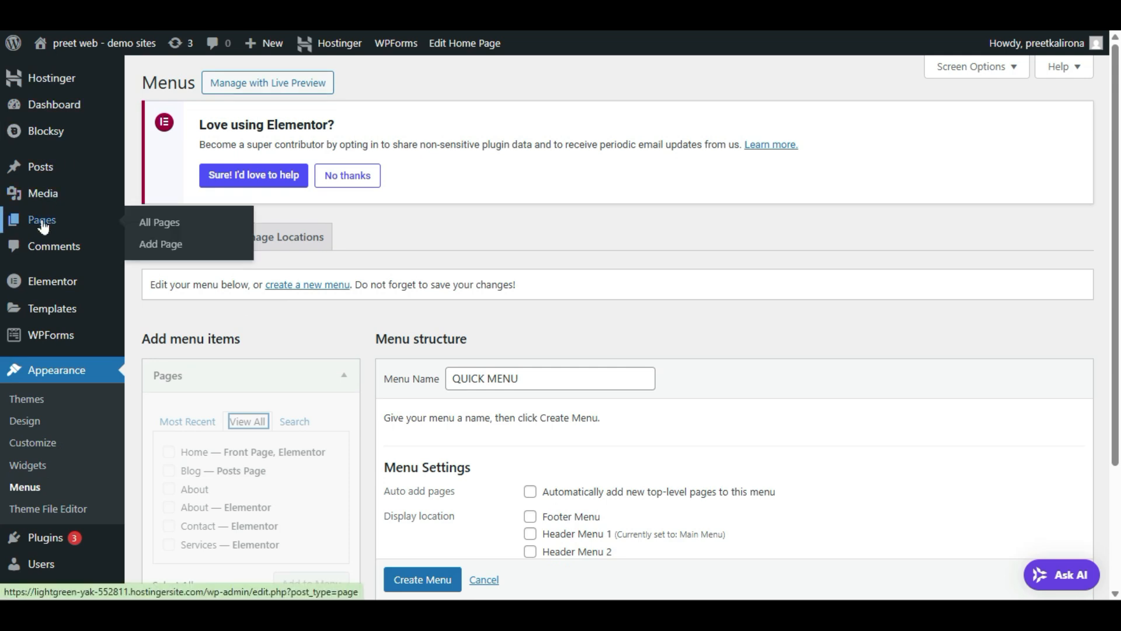
pyautogui.rightClick(167, 222)
pyautogui.click(184, 238)
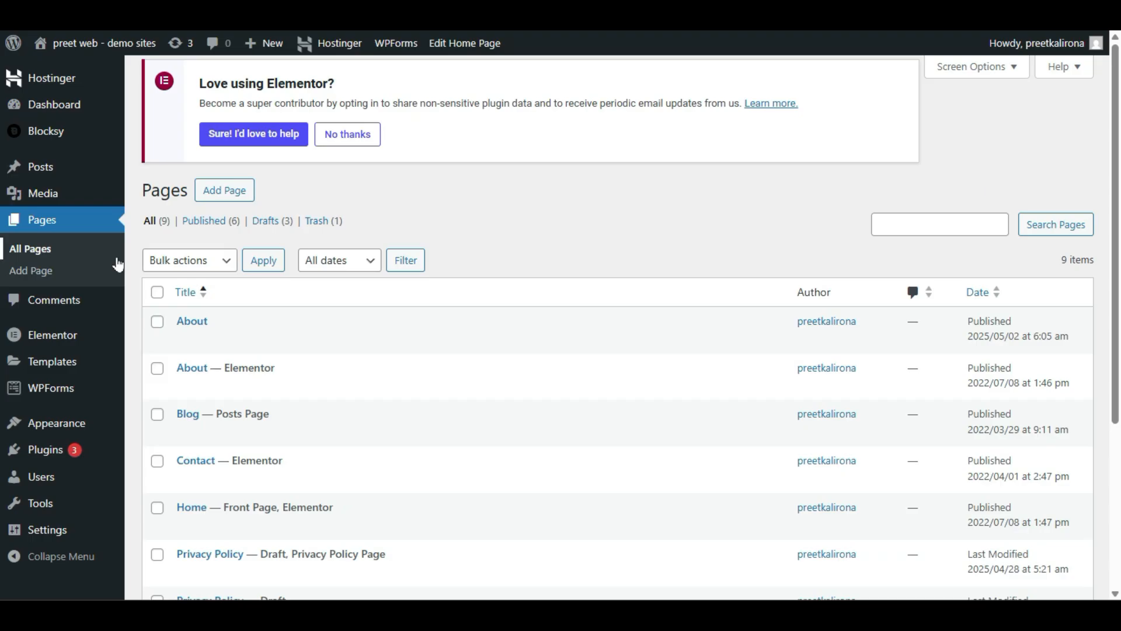
pyautogui.scroll(-4, 238, 338)
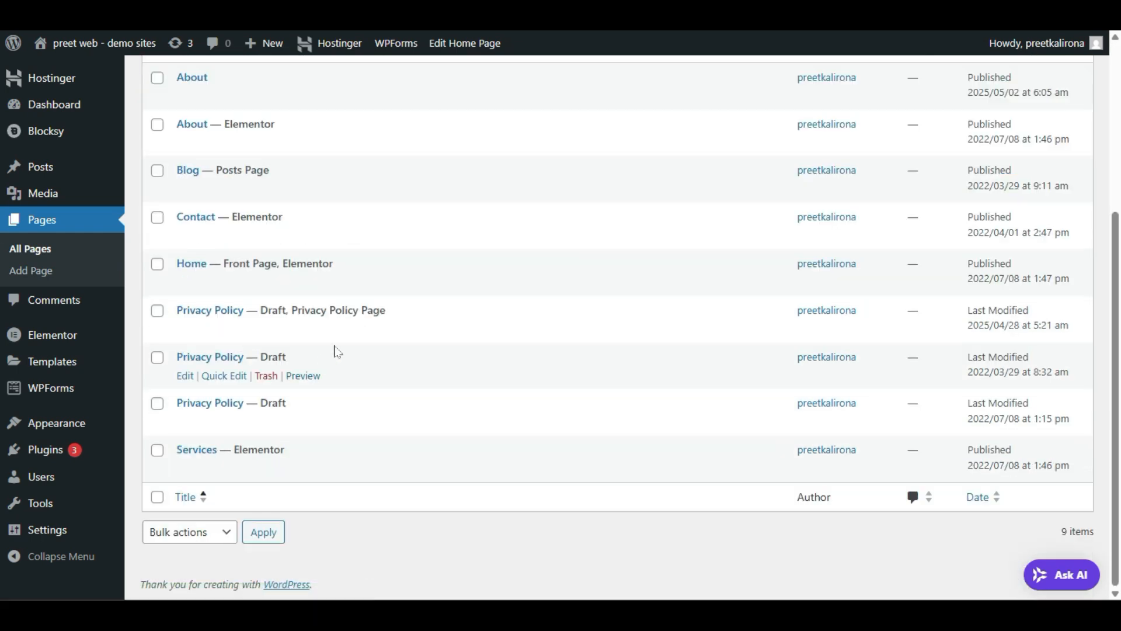
pyautogui.click(266, 376)
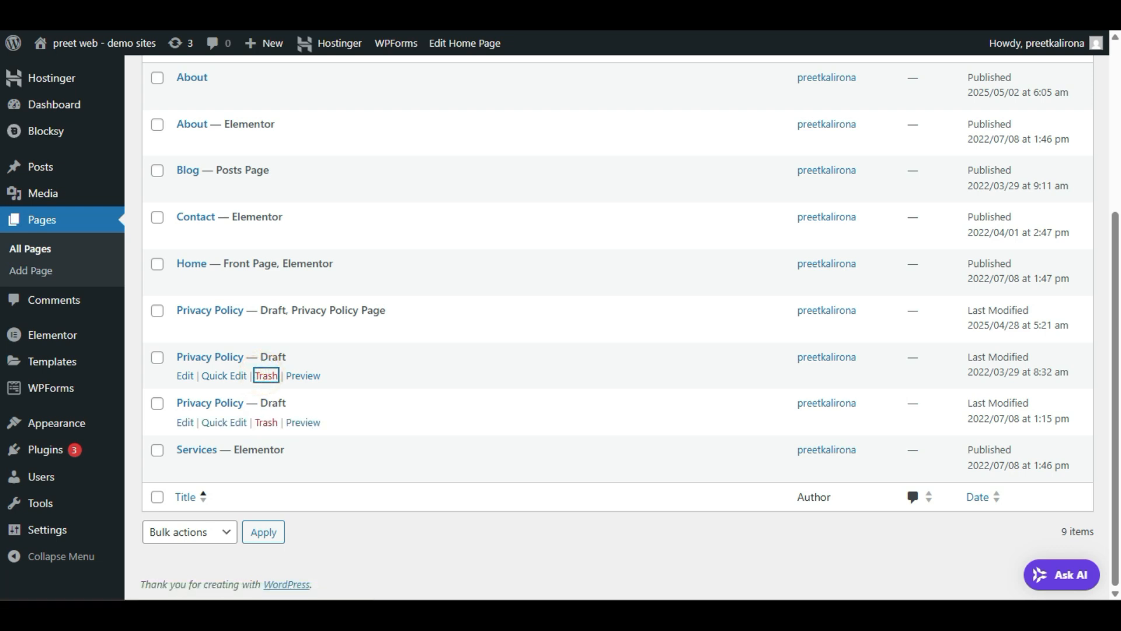
pyautogui.scroll(-5, 264, 400)
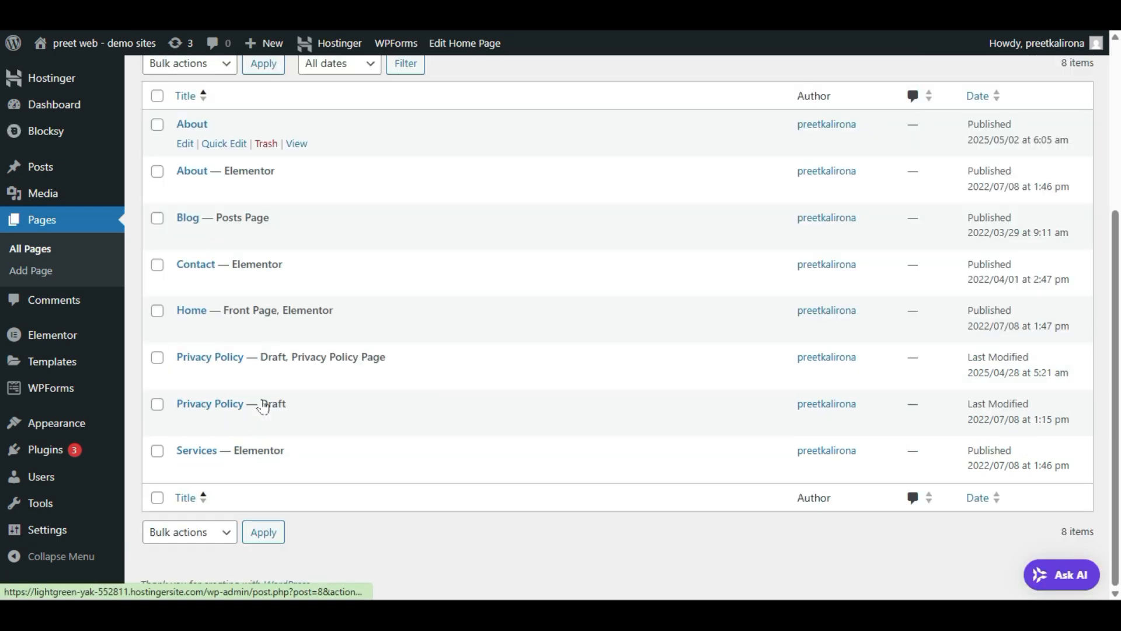
pyautogui.click(266, 422)
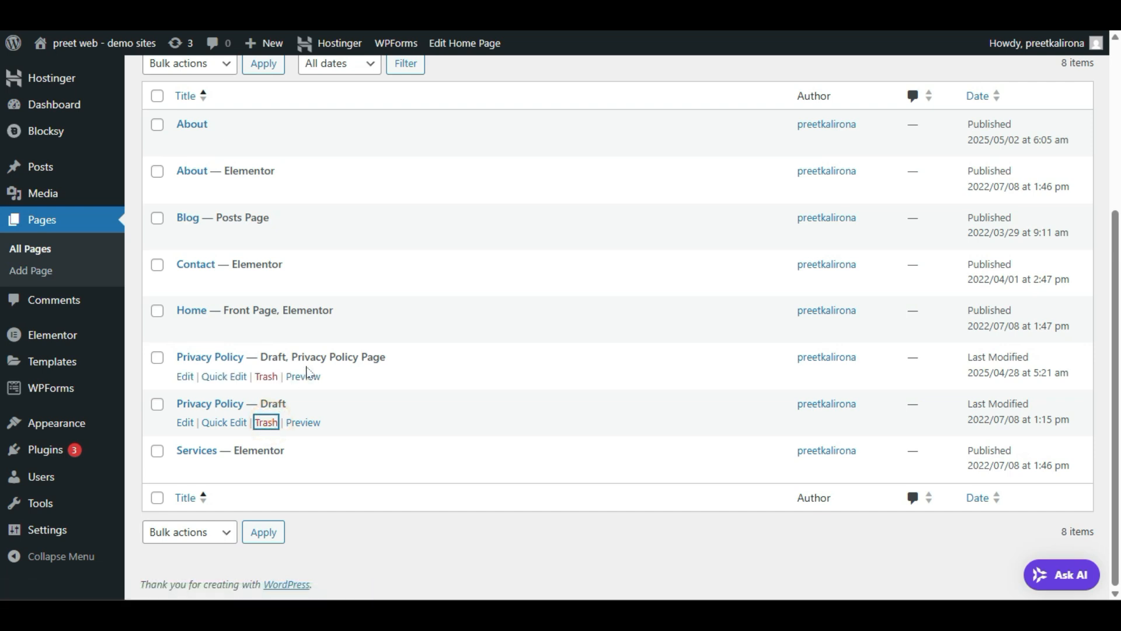
# Step: Quick Edit the remaining Privacy Policy page to Published status and update it
pyautogui.scroll(-5, 308, 370)
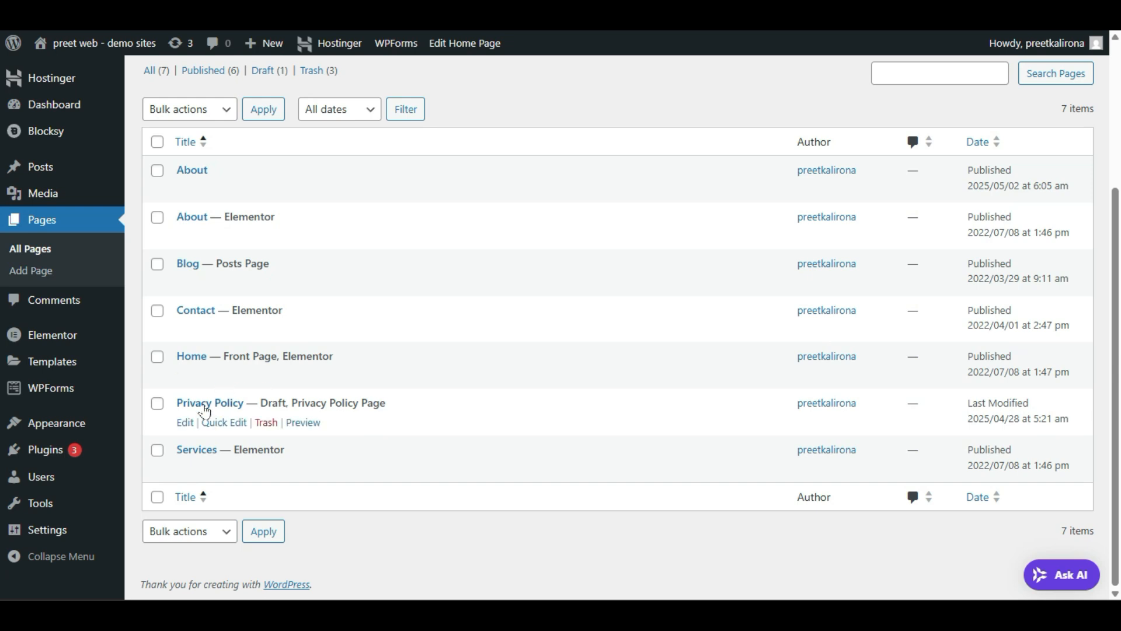
pyautogui.click(233, 421)
pyautogui.scroll(-3, 453, 408)
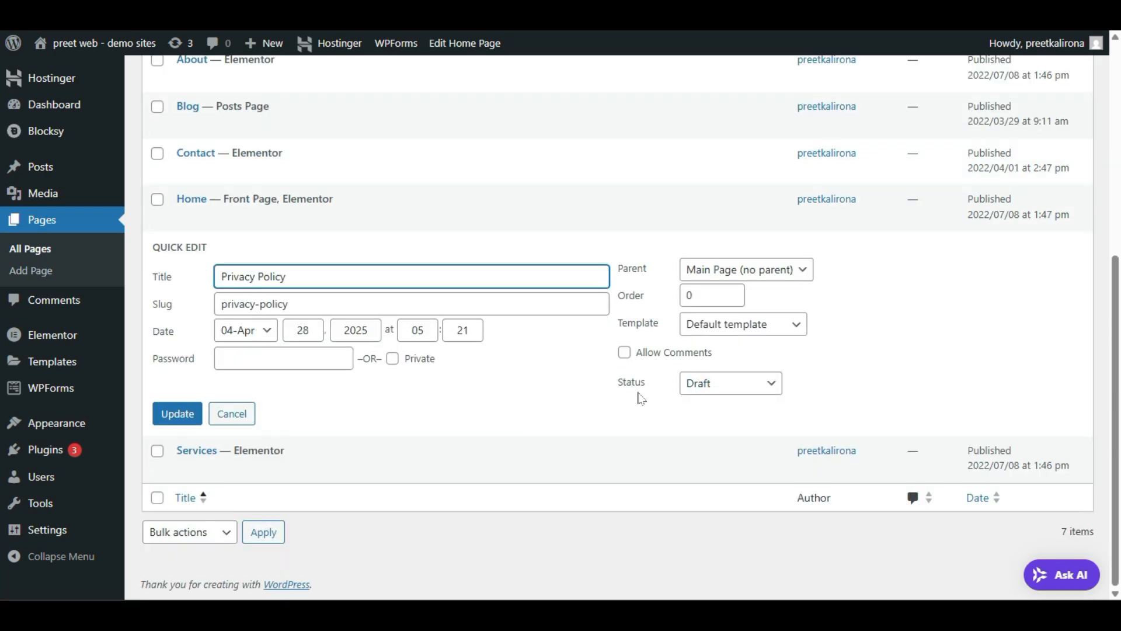
pyautogui.click(689, 383)
pyautogui.click(718, 411)
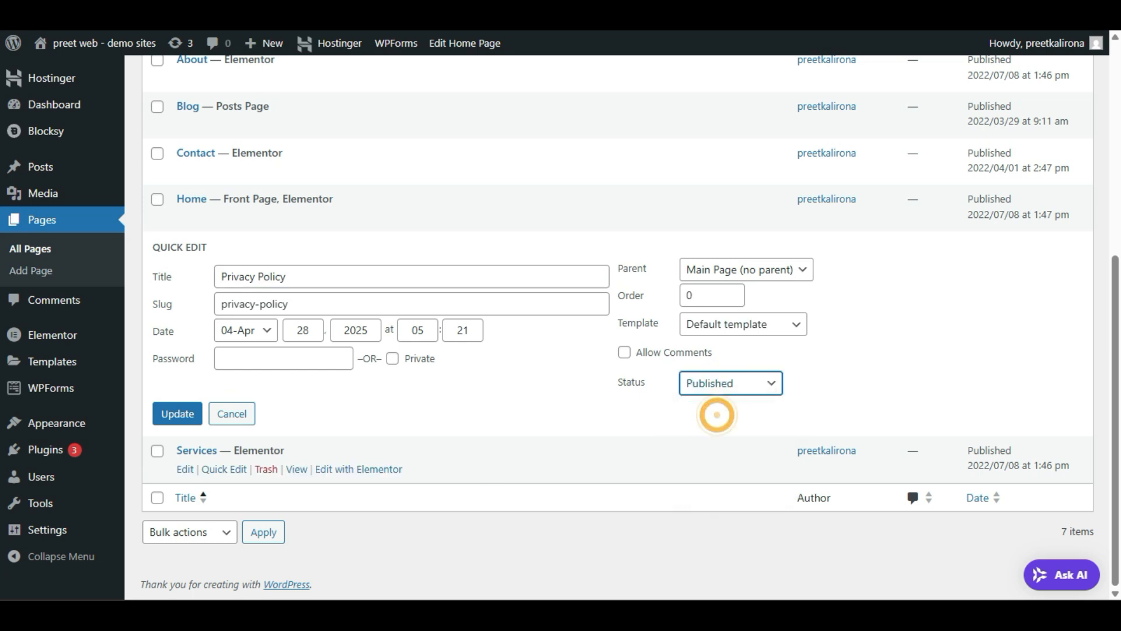
pyautogui.click(177, 413)
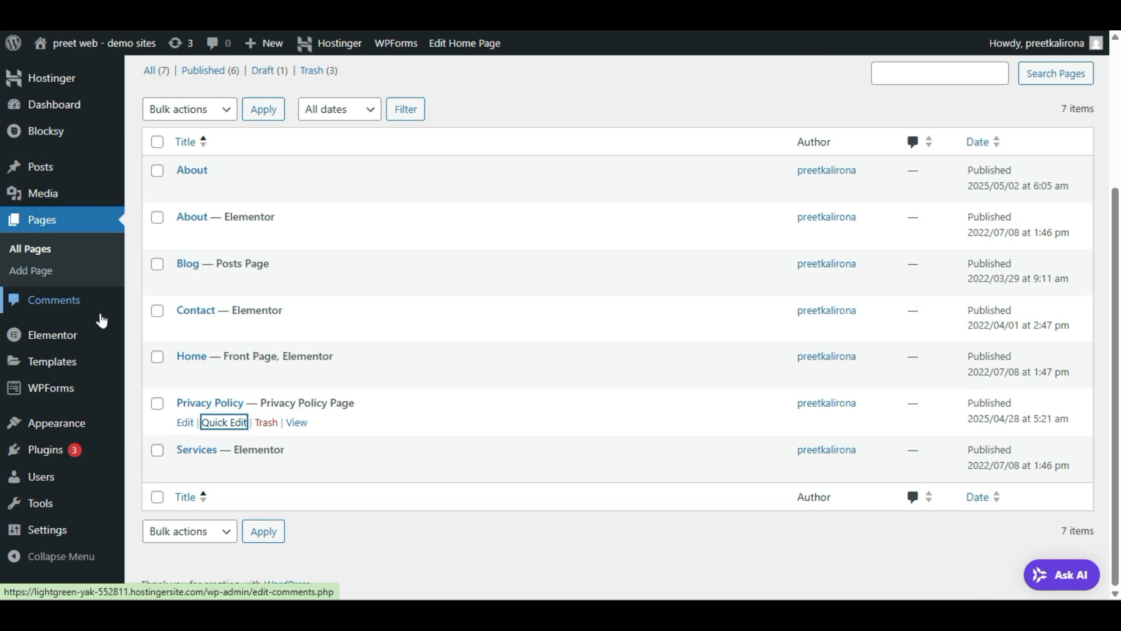
pyautogui.moveTo(82, 428)
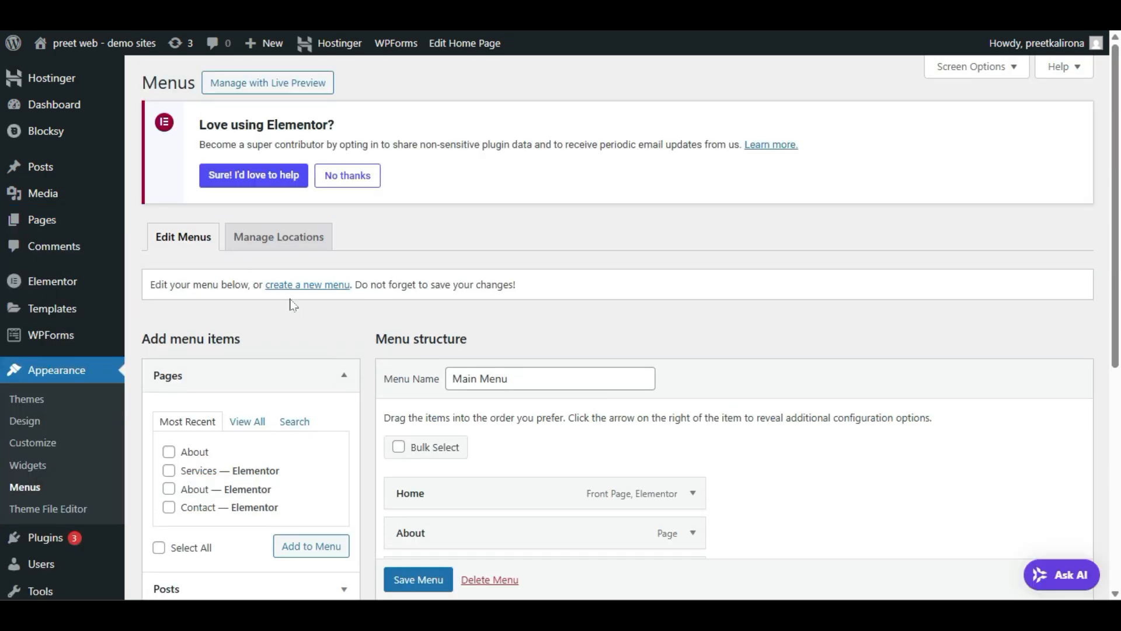
# Step: Start a new menu named 'quick links'
pyautogui.click(297, 289)
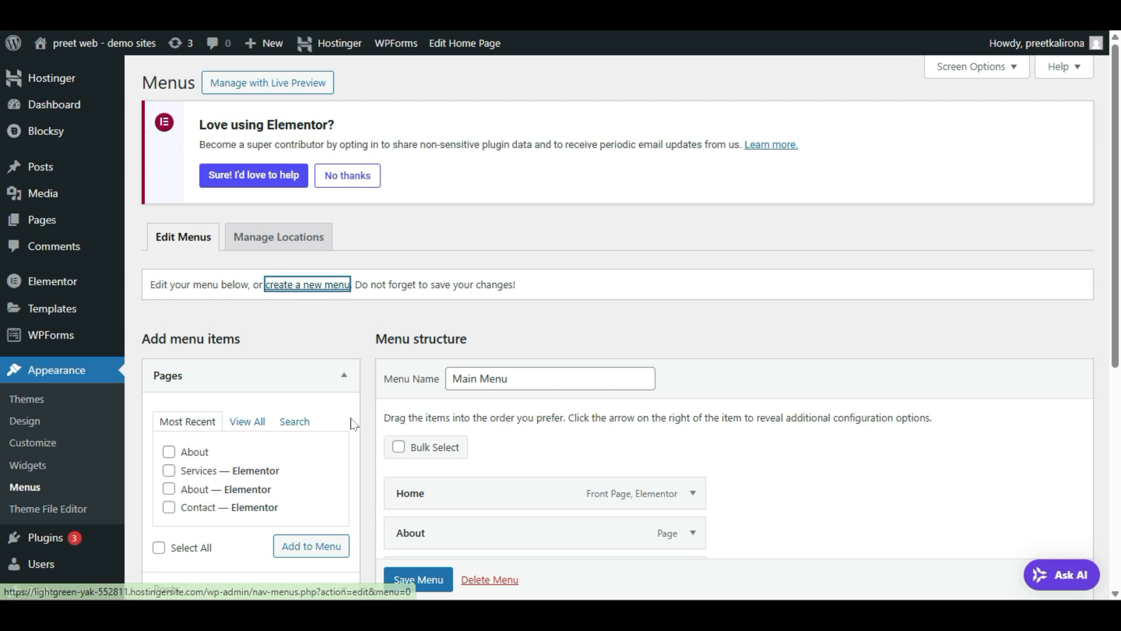
pyautogui.click(473, 370)
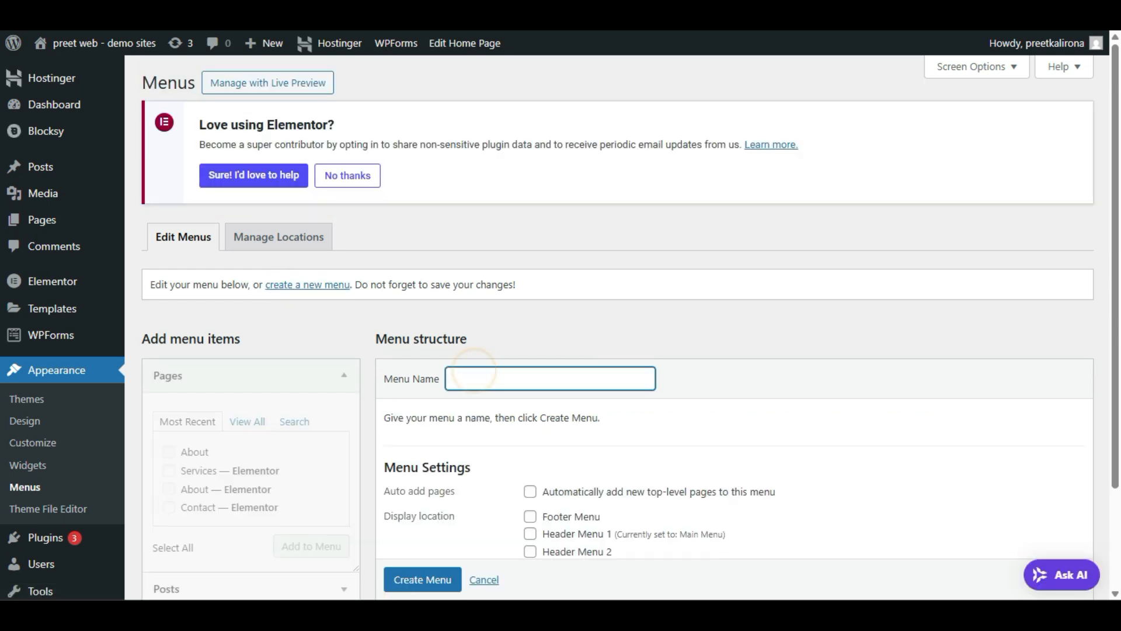
pyautogui.write('qui')
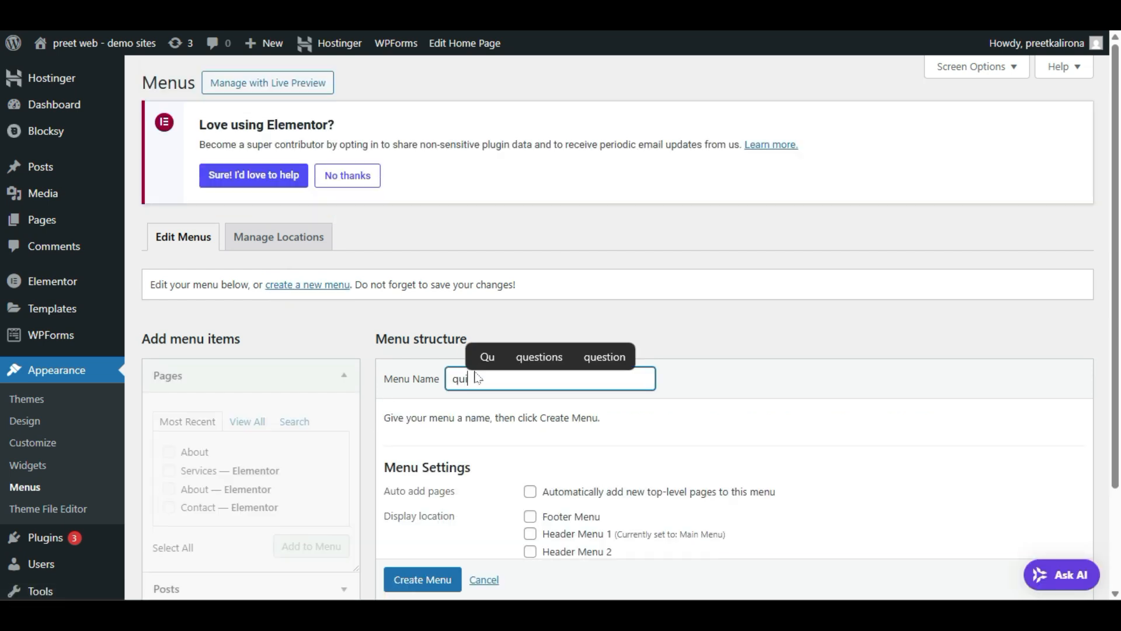
pyautogui.write('ck links')
pyautogui.click(492, 426)
# Step: Tick the Privacy Policy page under View All and add it to the menu
pyautogui.scroll(-2, 273, 385)
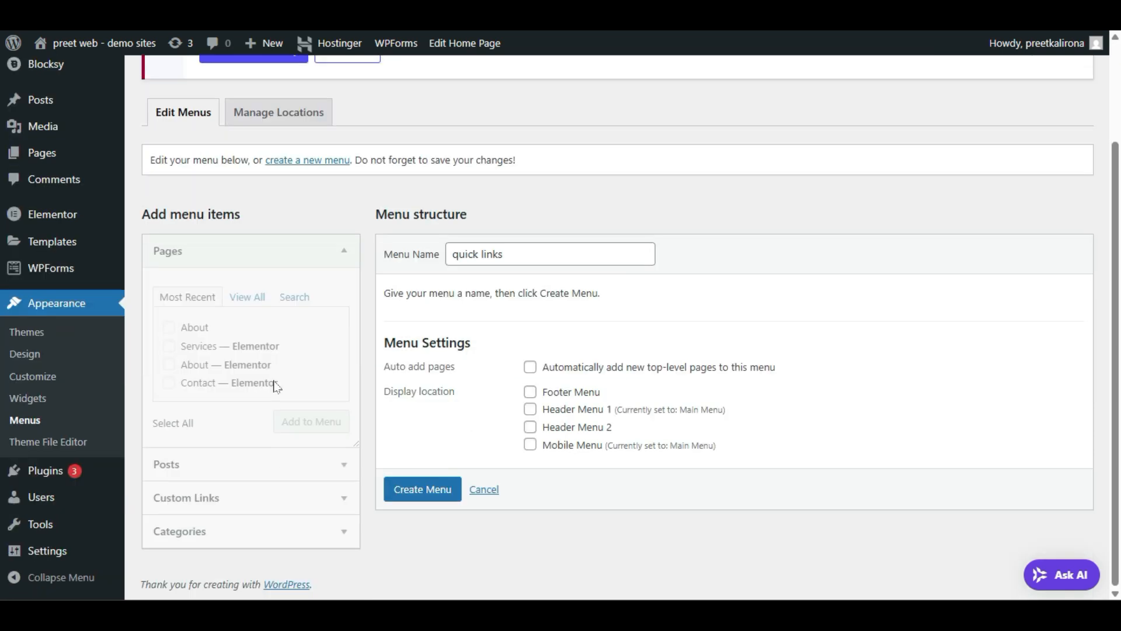
pyautogui.click(236, 299)
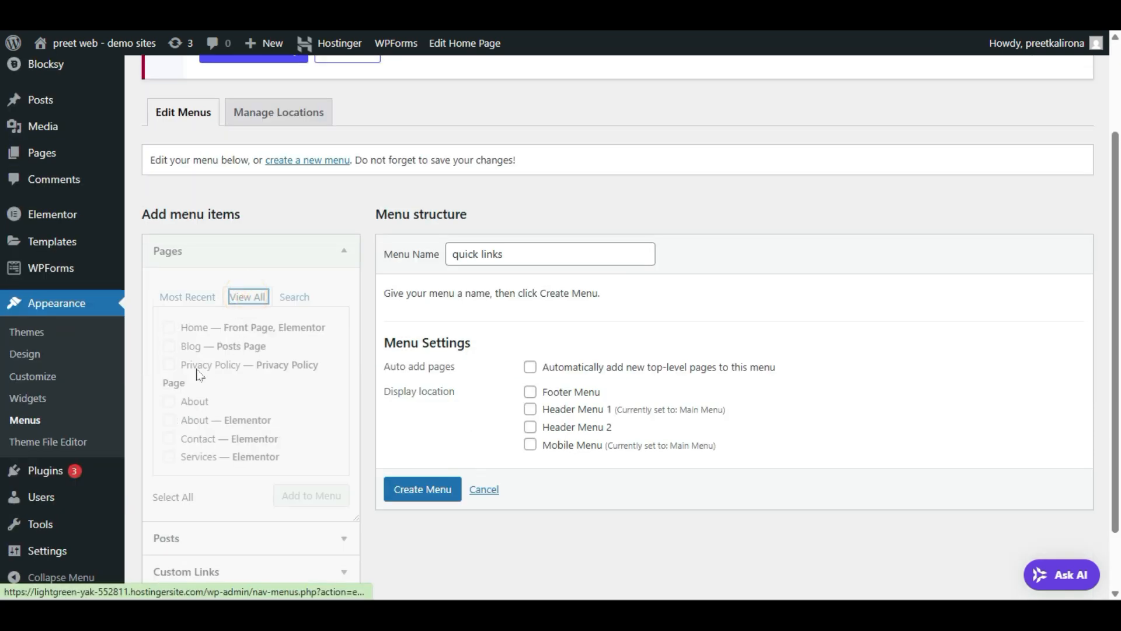
pyautogui.click(174, 376)
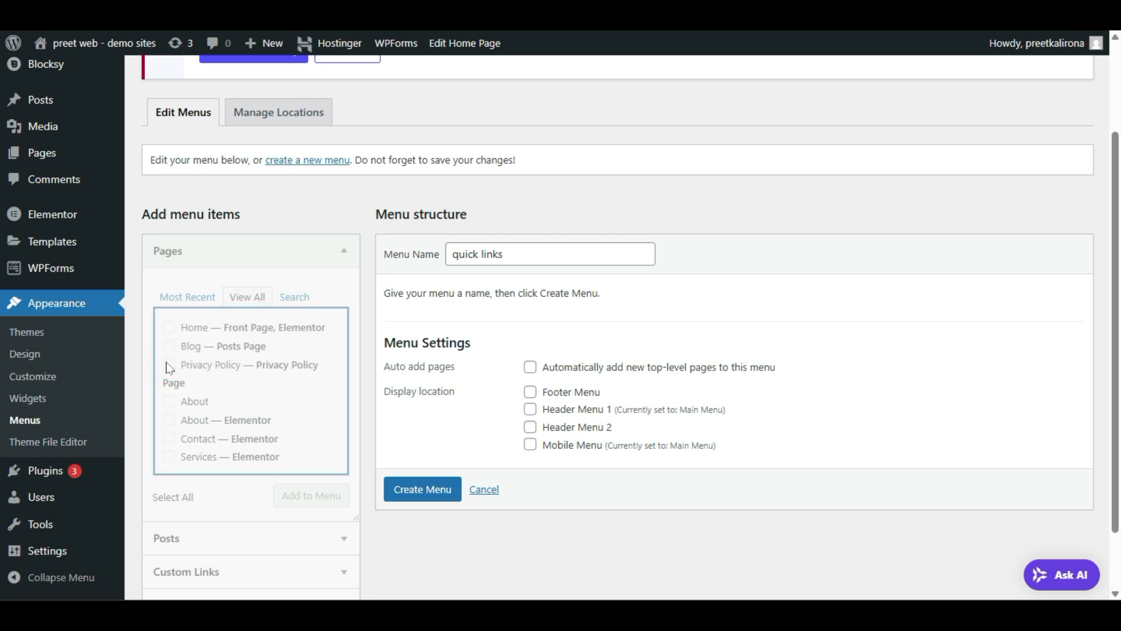
pyautogui.tripleClick(173, 377)
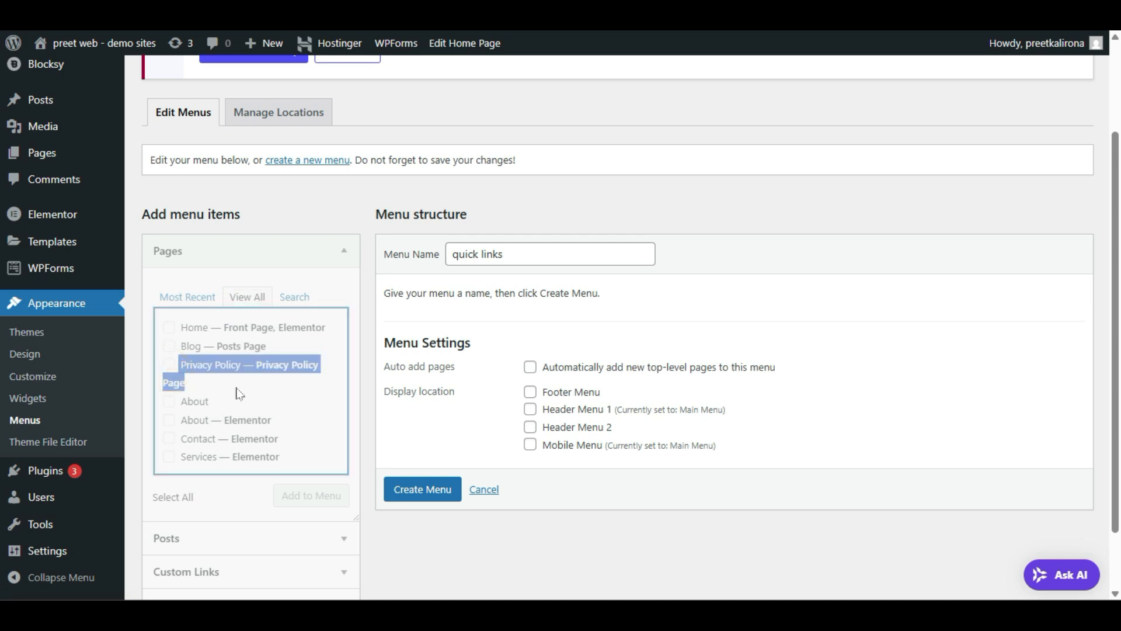
pyautogui.click(236, 387)
pyautogui.click(167, 364)
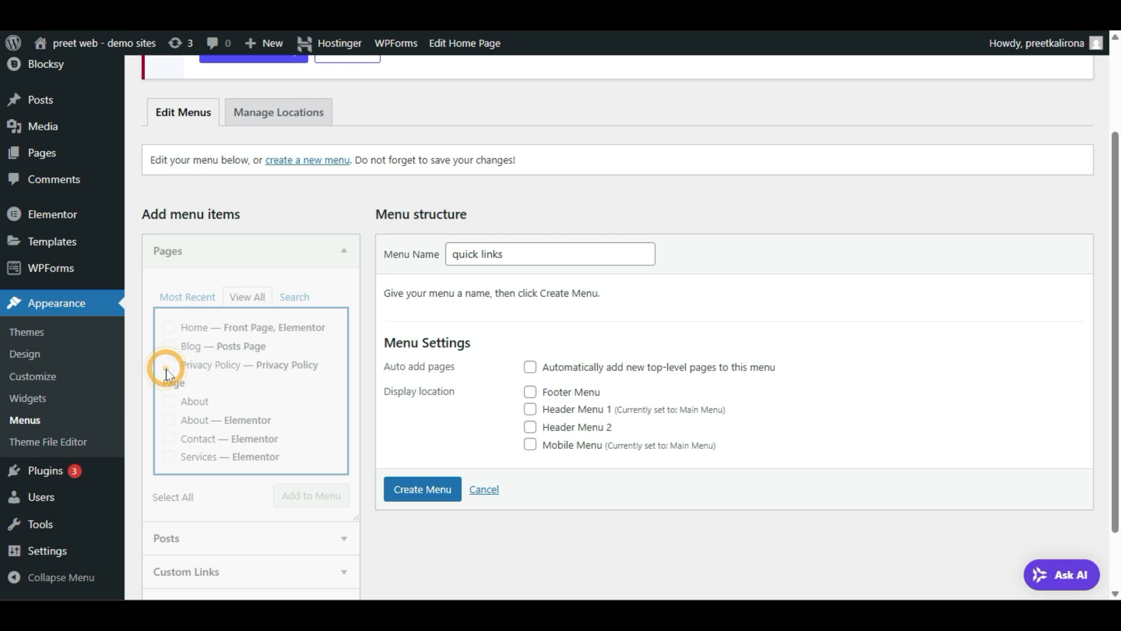
pyautogui.click(336, 498)
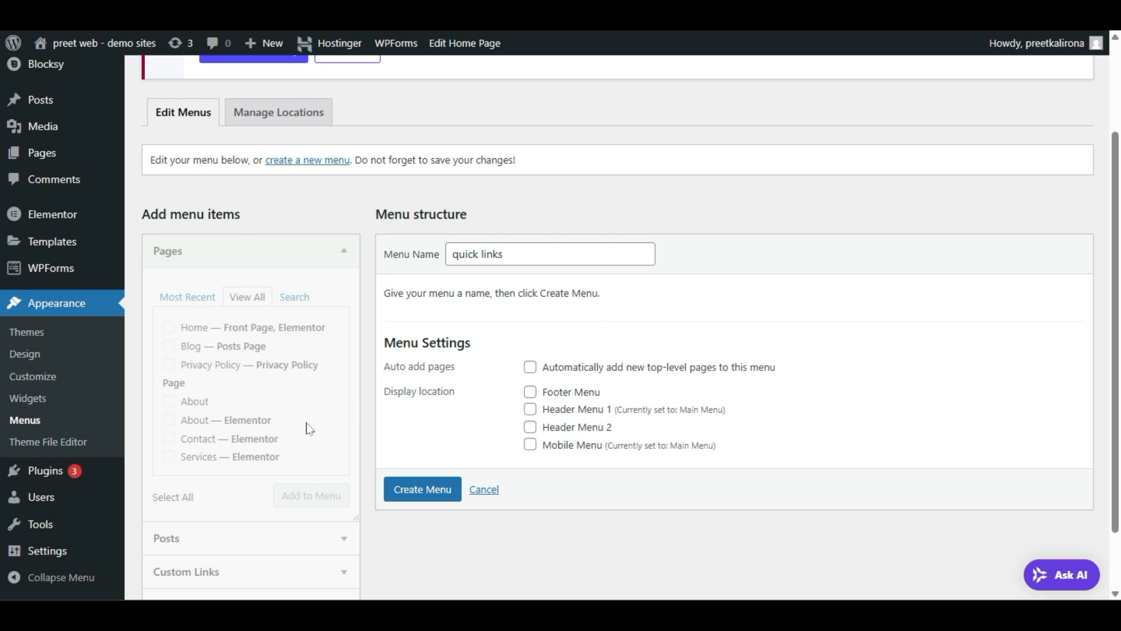
pyautogui.scroll(-2, 308, 429)
# Step: Reload the Menus page and enter 'qucik menu' as the new menu name
pyautogui.press('F5')
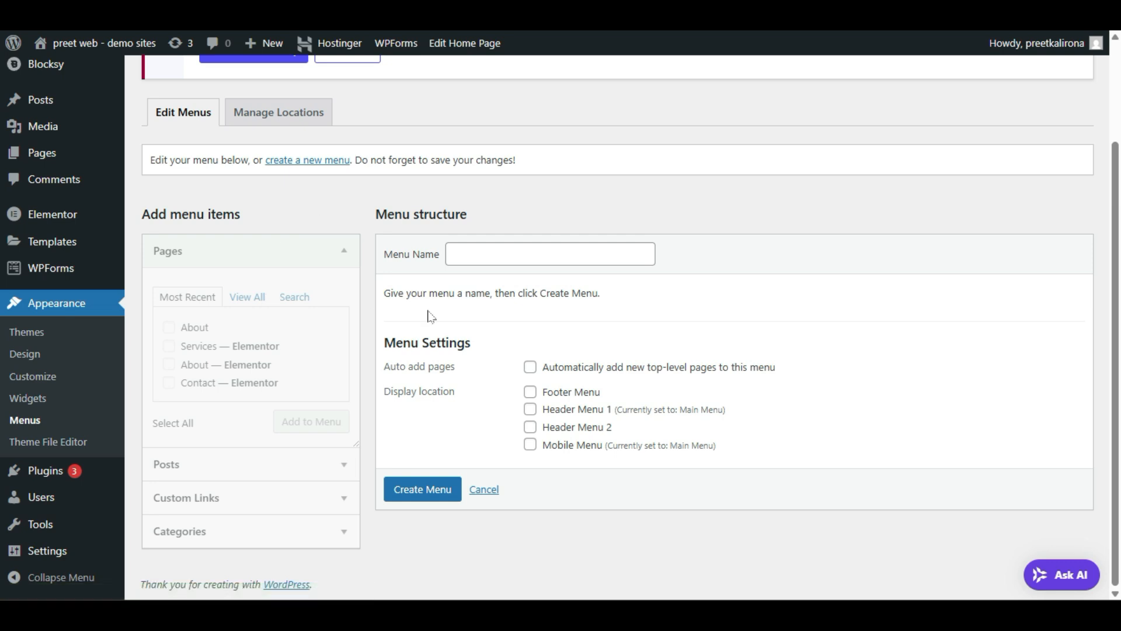
pyautogui.click(473, 255)
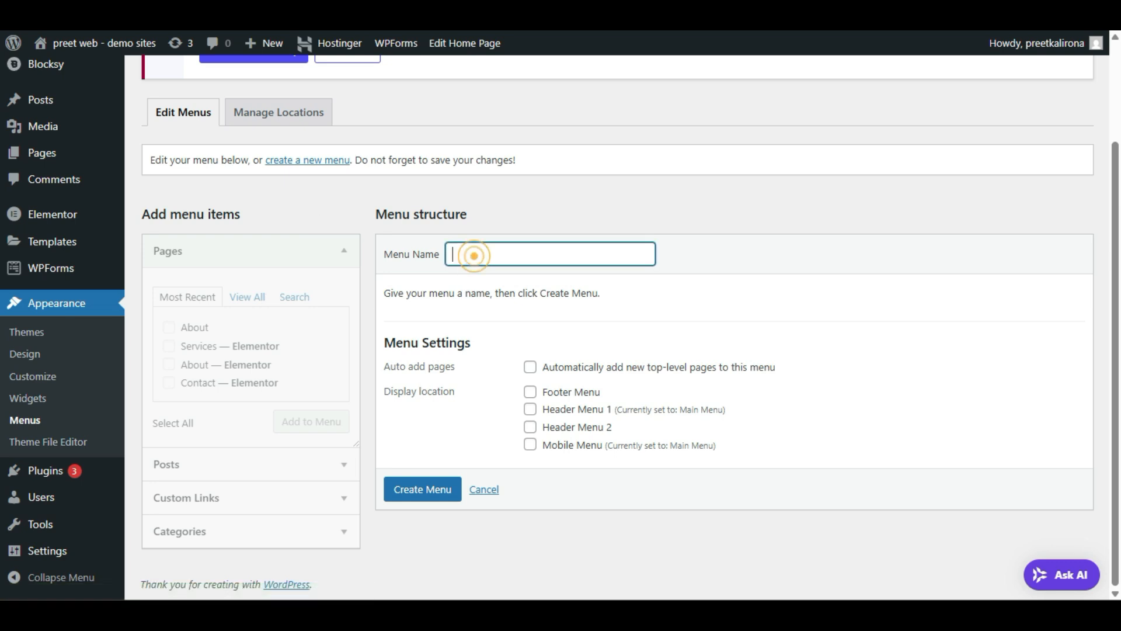
pyautogui.write('Men')
pyautogui.press('BackSpace')
pyautogui.press('BackSpace')
pyautogui.press('BackSpace')
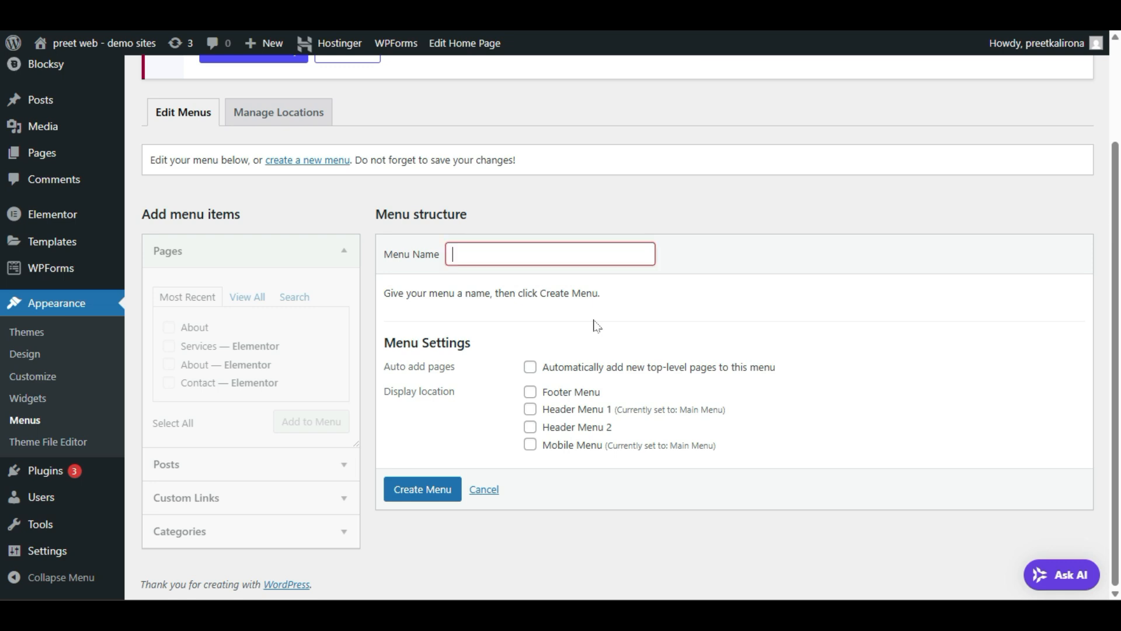
pyautogui.write('q')
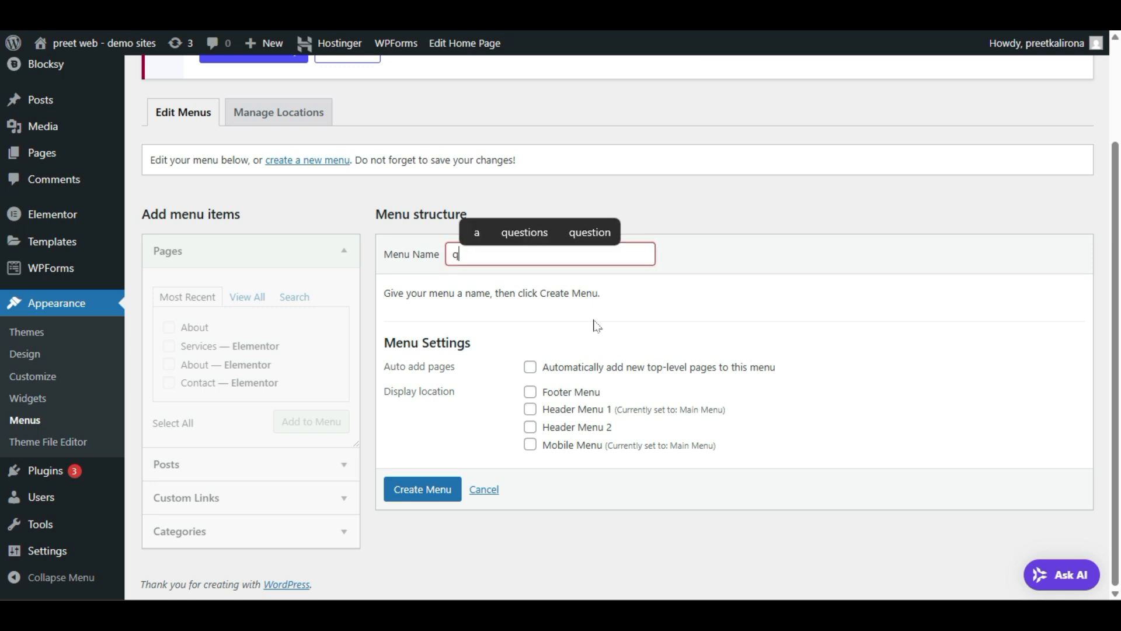
pyautogui.write('ucik menu')
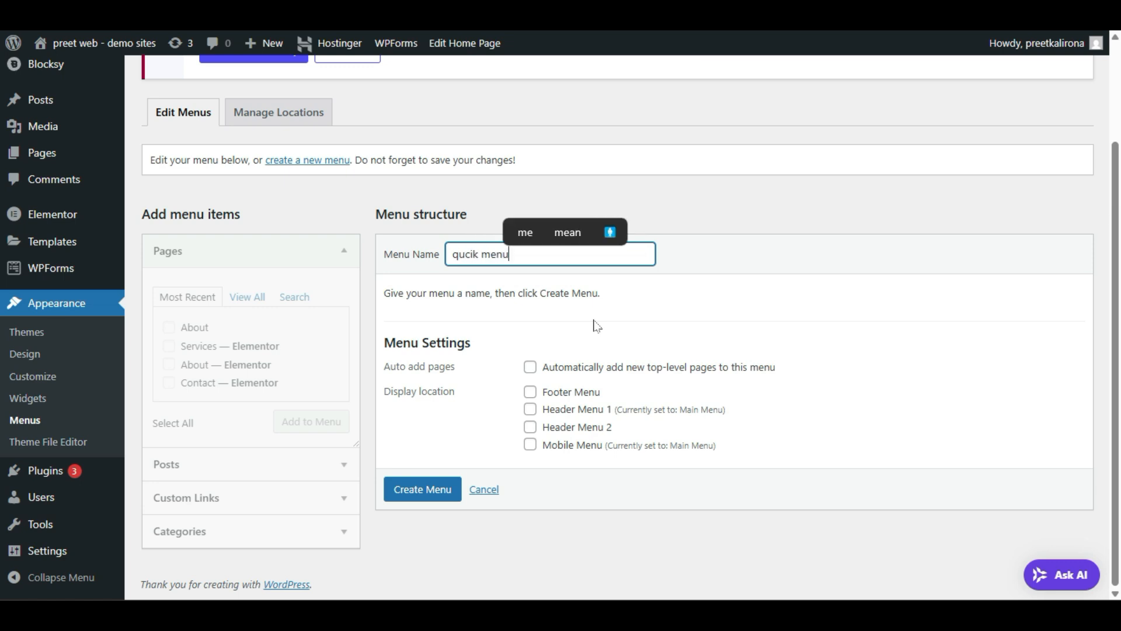
# Step: Create the menu, correct its name to 'quick menu', and save it
pyautogui.click(422, 492)
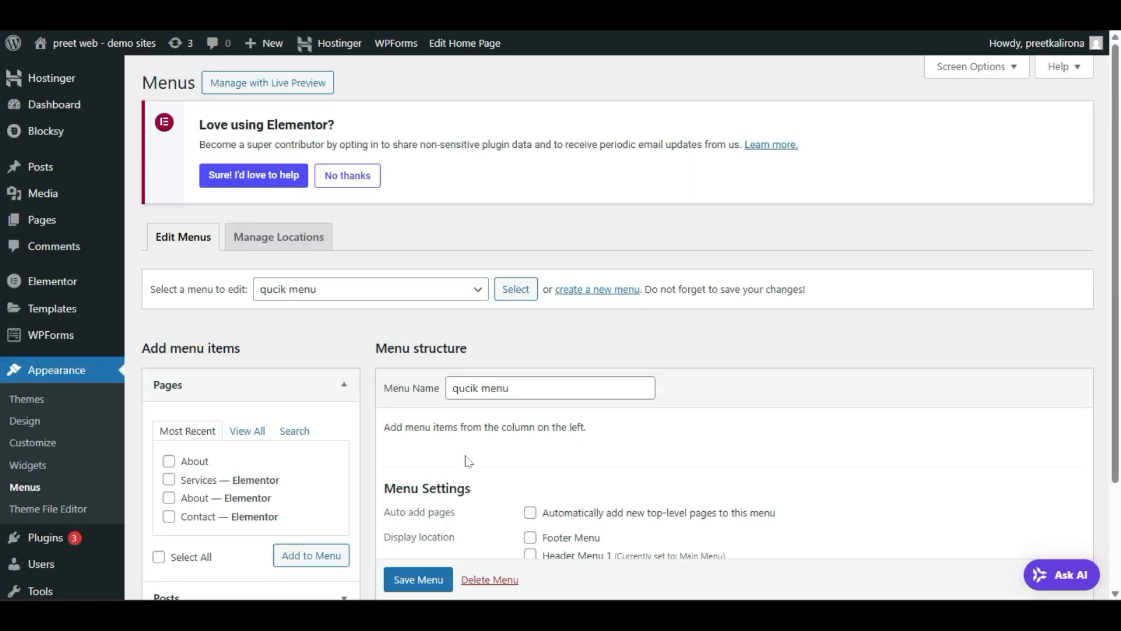
pyautogui.moveTo(465, 387); pyautogui.dragTo(480, 387)
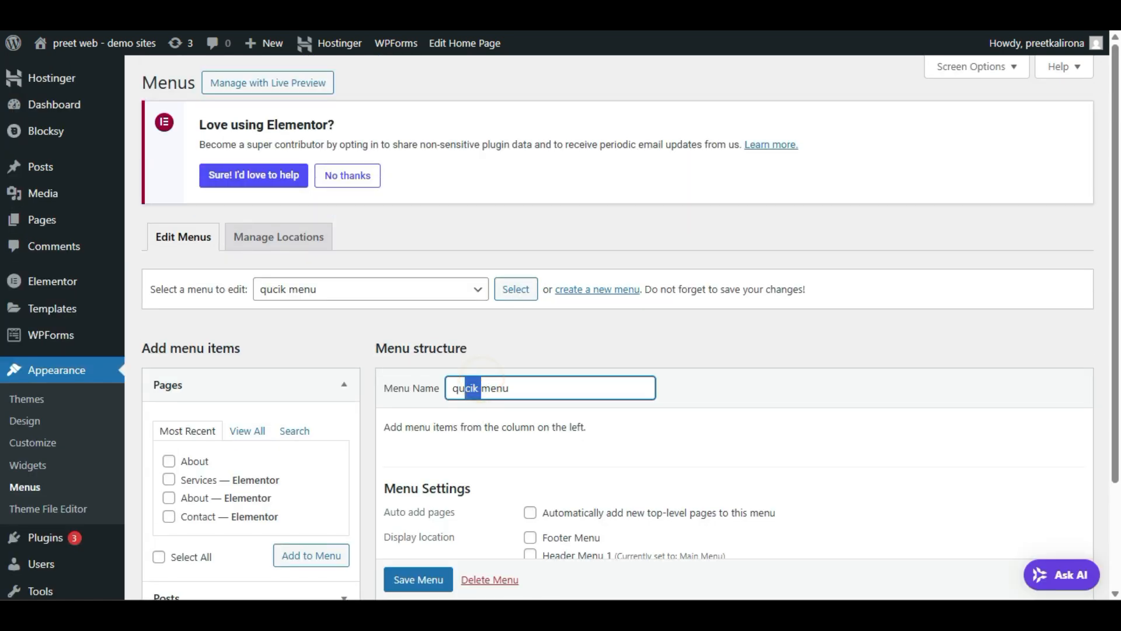
pyautogui.write('ick')
pyautogui.click(492, 505)
pyautogui.scroll(-2, 489, 506)
pyautogui.click(418, 505)
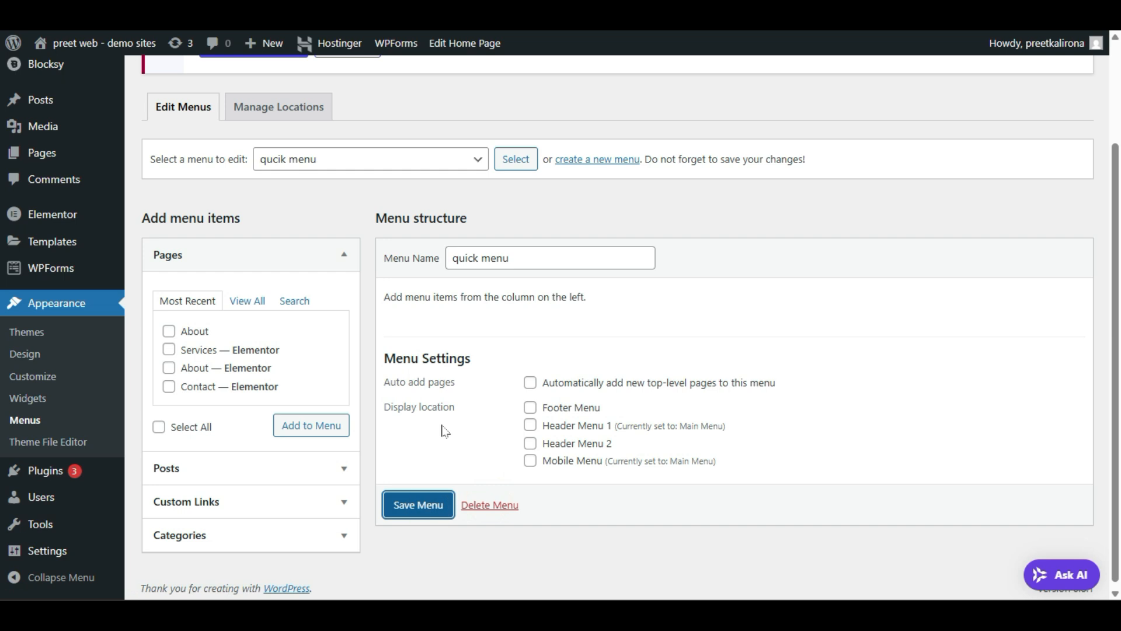
# Step: Add the Privacy Policy page to quick menu and save the menu
pyautogui.scroll(-3, 260, 363)
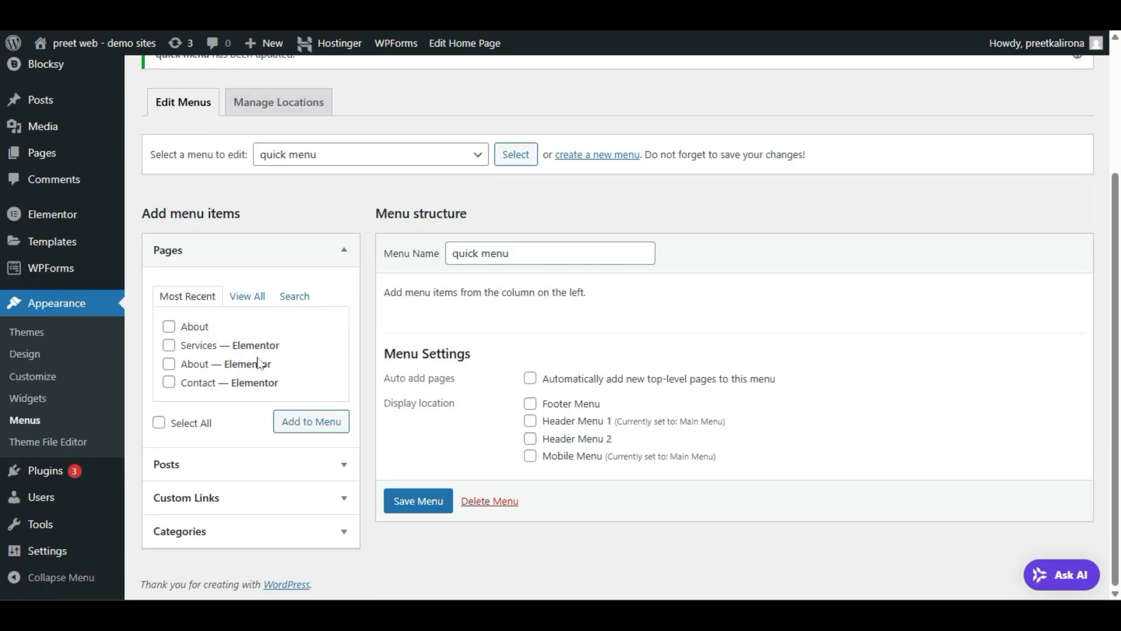
pyautogui.click(248, 296)
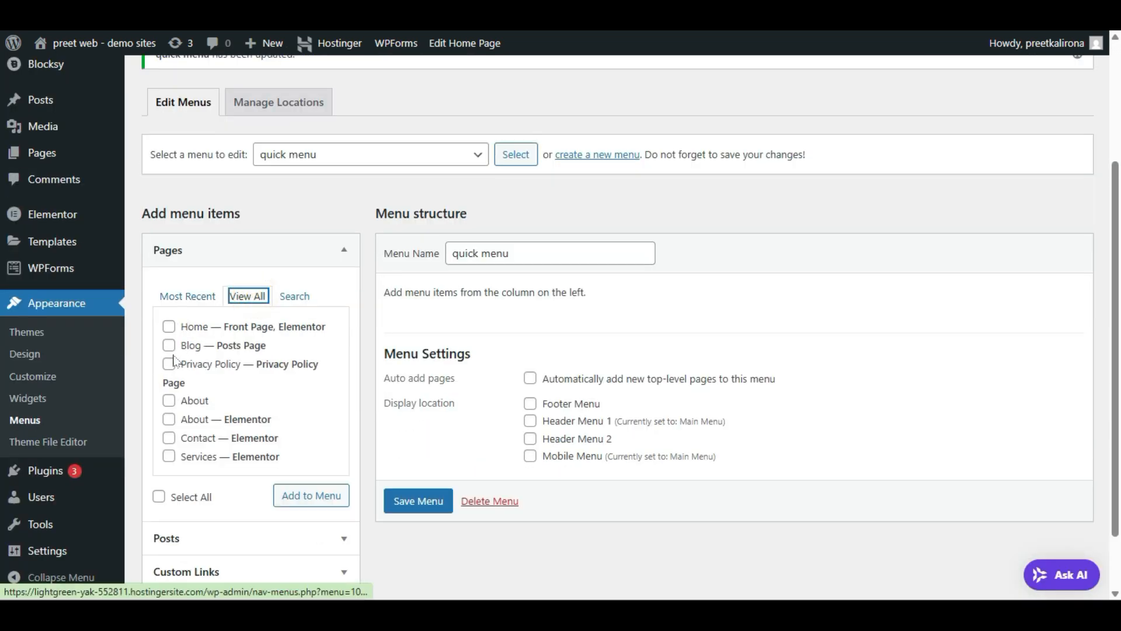
pyautogui.click(169, 364)
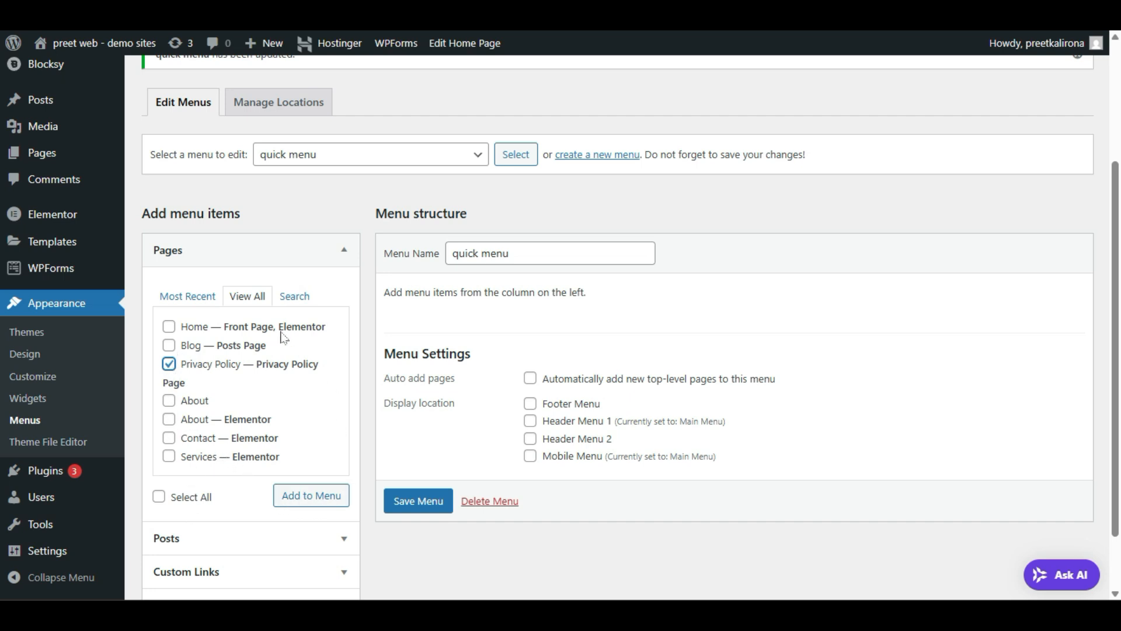
pyautogui.click(290, 504)
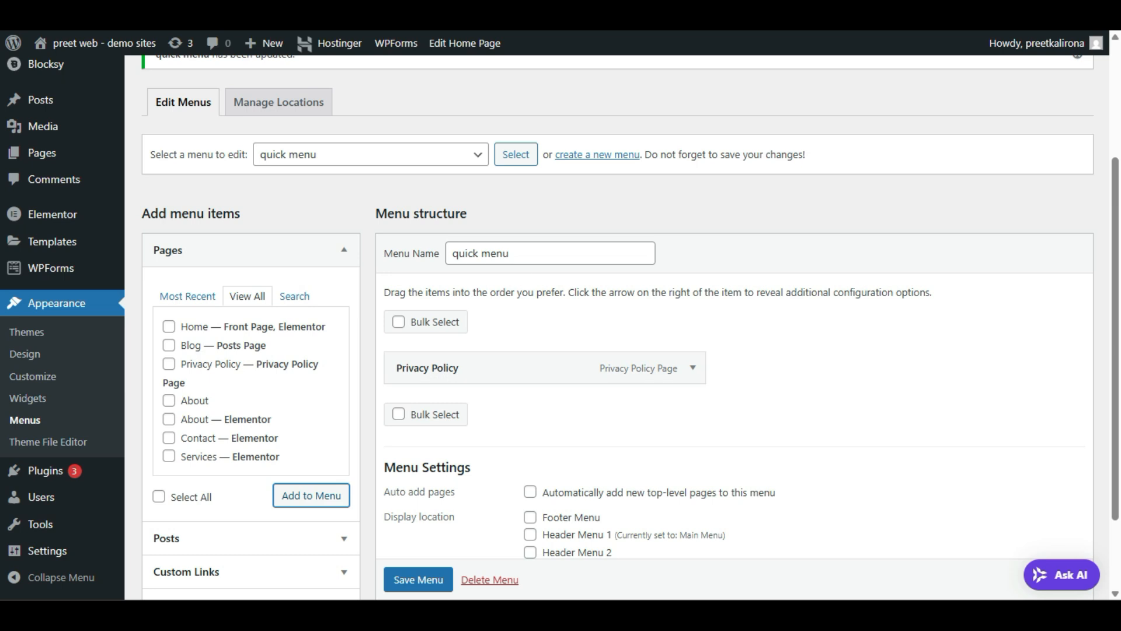
pyautogui.click(411, 579)
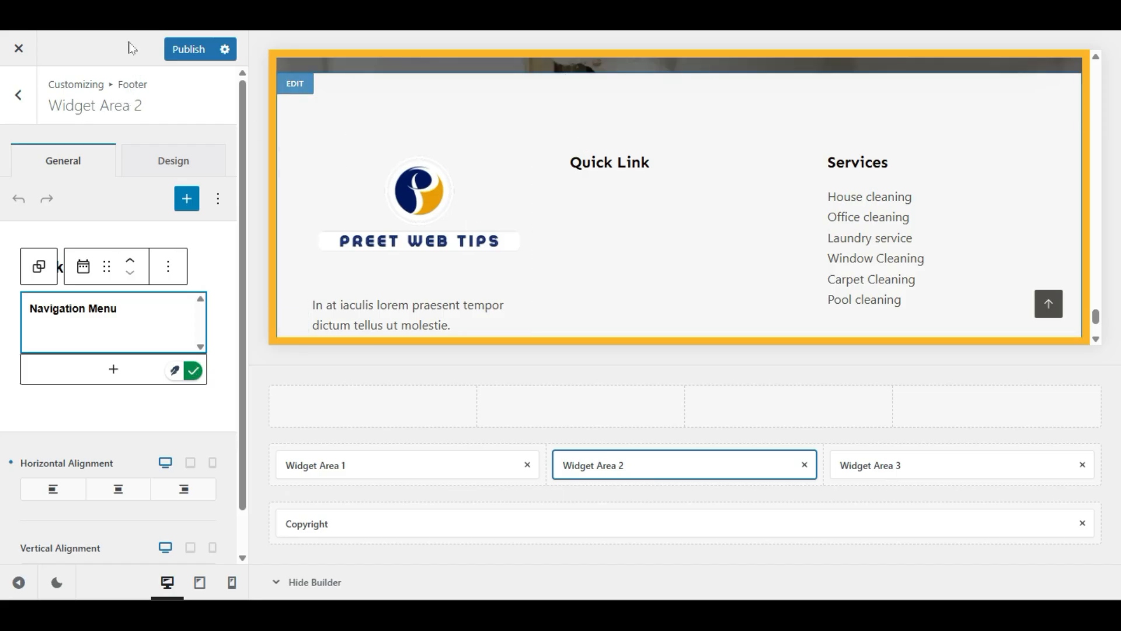
# Step: Dismiss the reload prompt and publish the Customizer changes
pyautogui.press('F5')
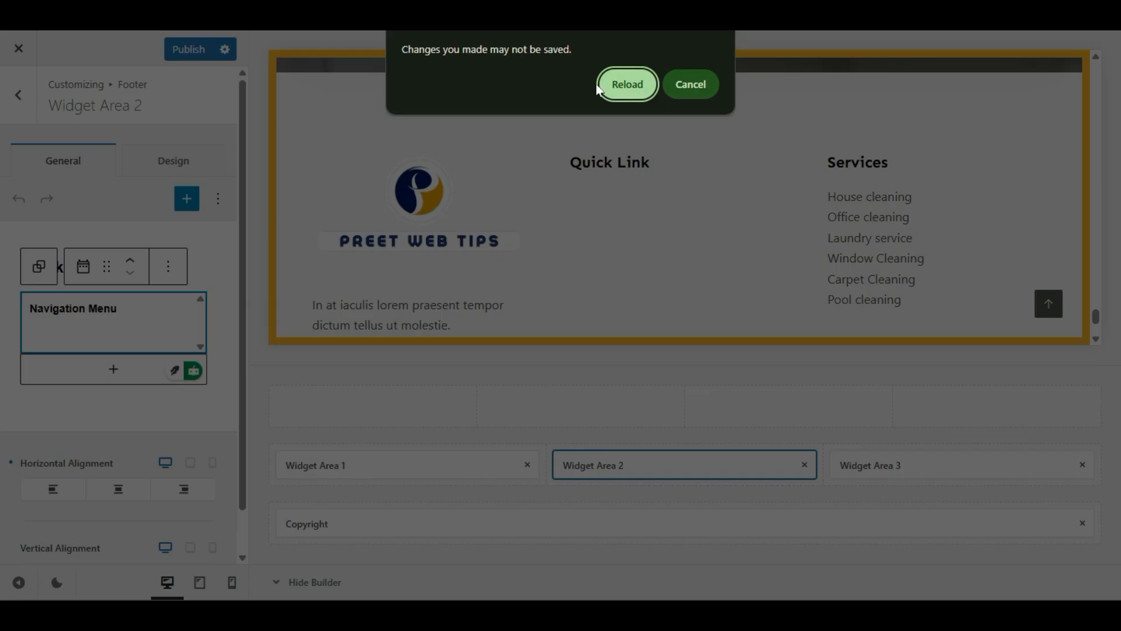
pyautogui.click(611, 83)
pyautogui.click(691, 85)
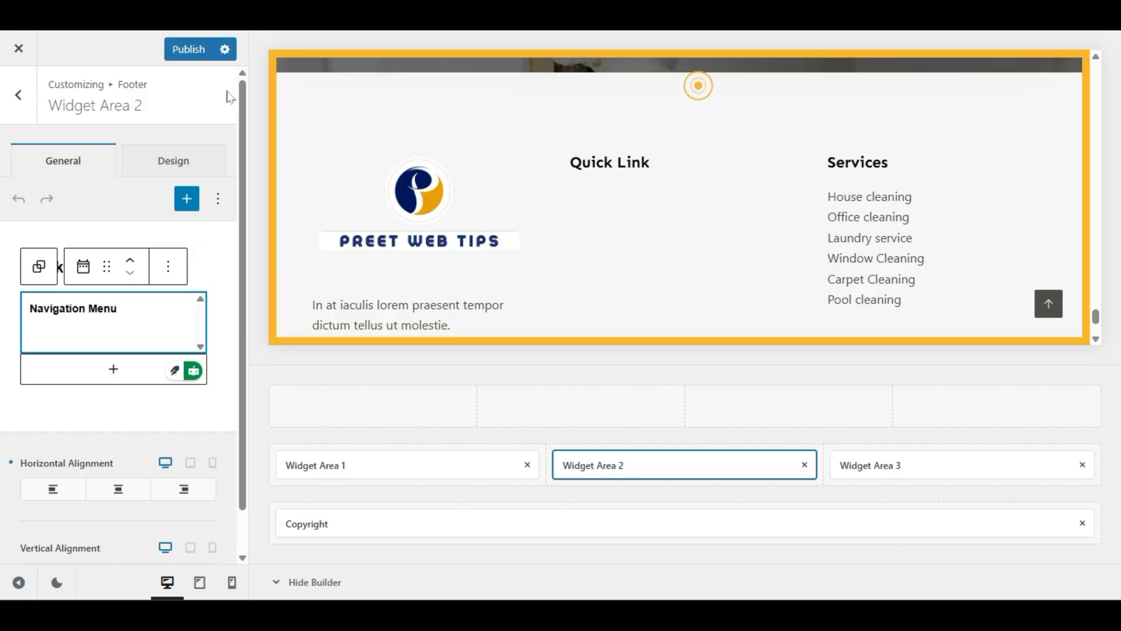
pyautogui.click(182, 49)
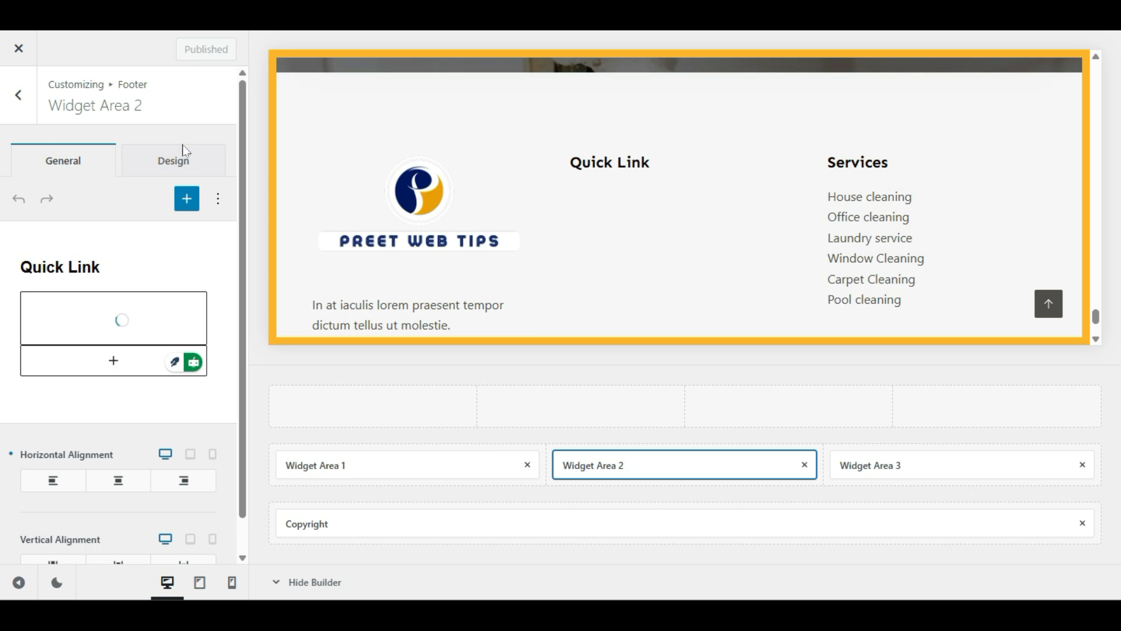
# Step: Reload the Customizer and open the footer's Quick Link widget area settings
pyautogui.press('F5')
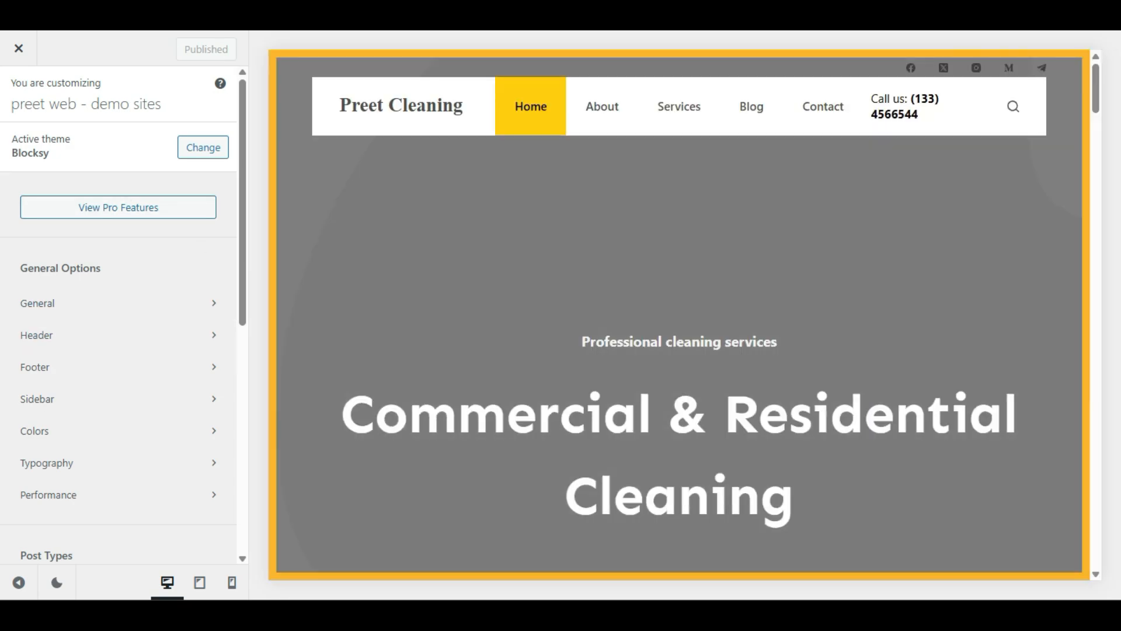
pyautogui.scroll(-20, 388, 384)
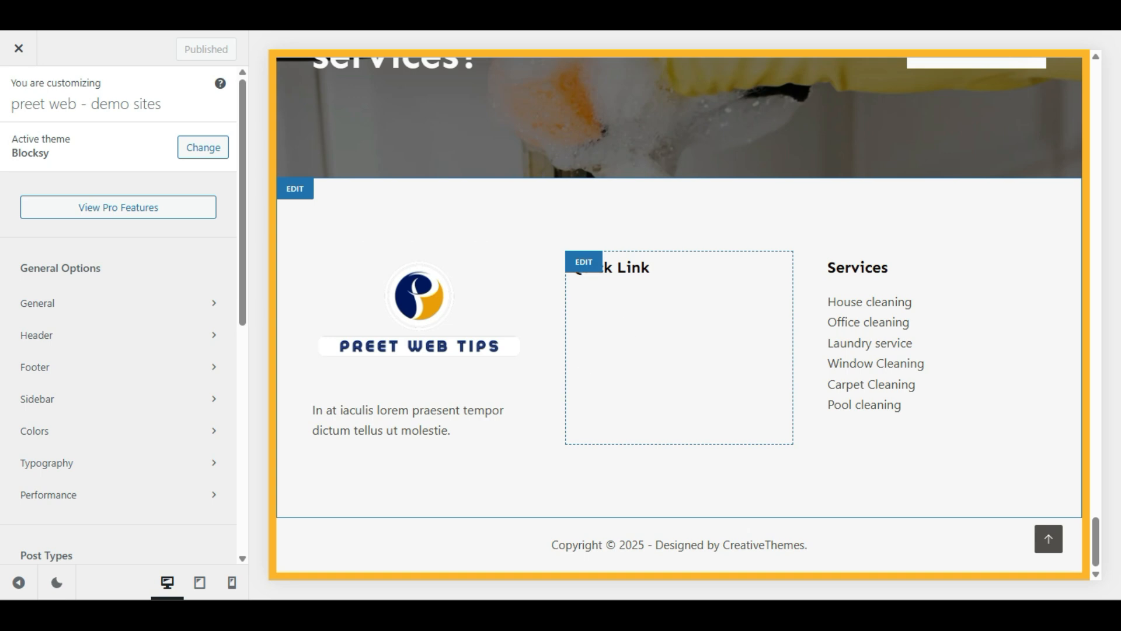
pyautogui.click(589, 273)
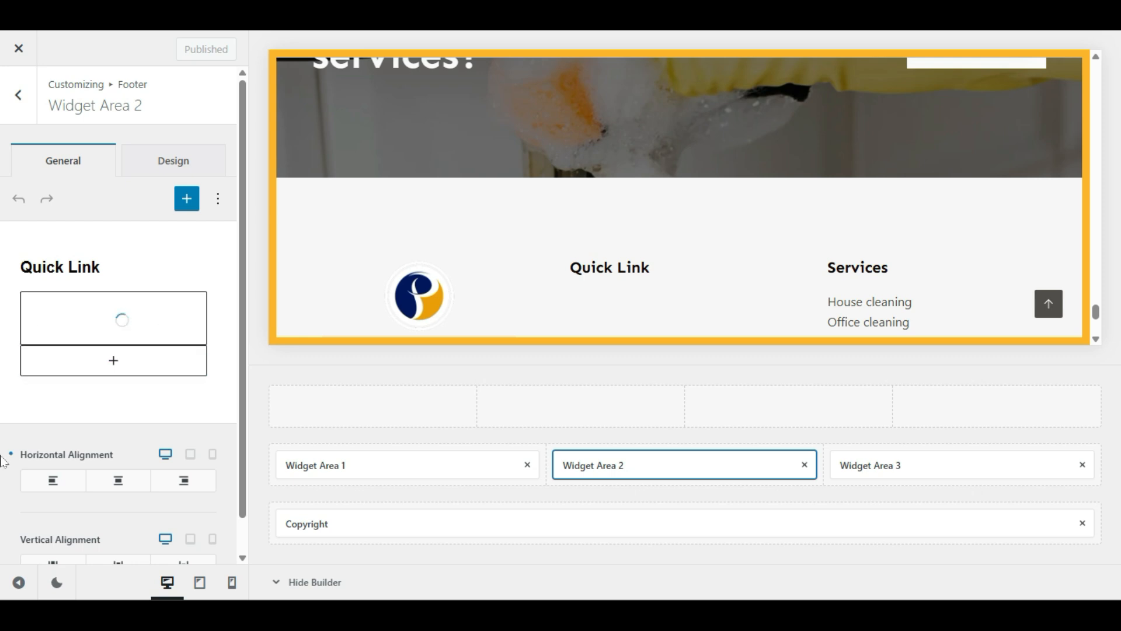
pyautogui.scroll(-1, 3, 458)
pyautogui.scroll(1, 3, 458)
pyautogui.click(124, 318)
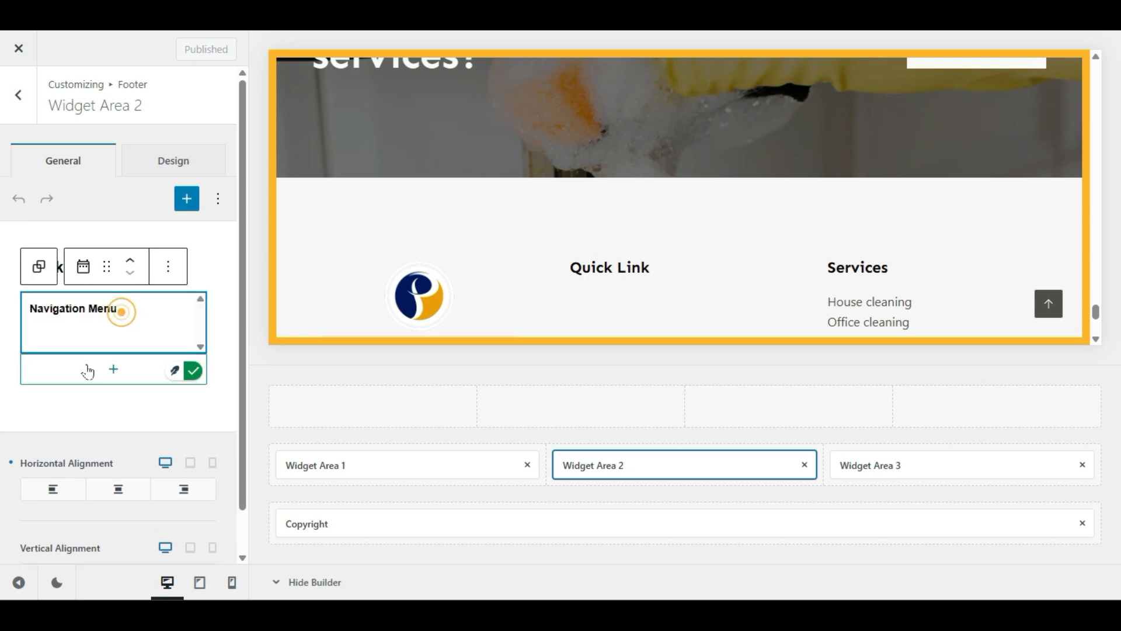
pyautogui.click(76, 397)
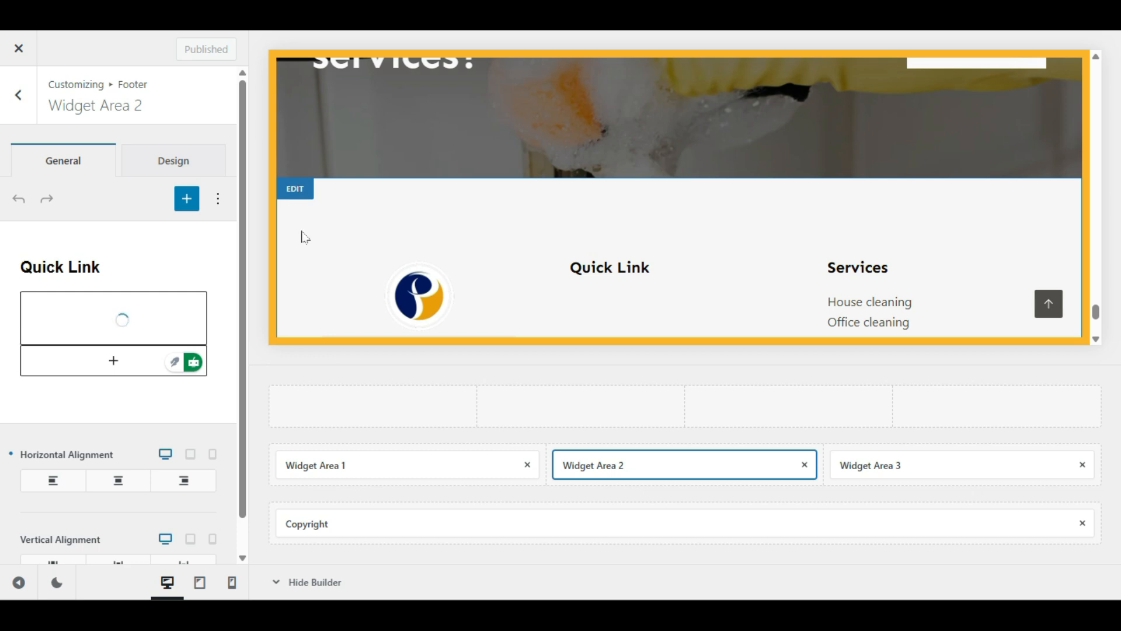
pyautogui.click(301, 190)
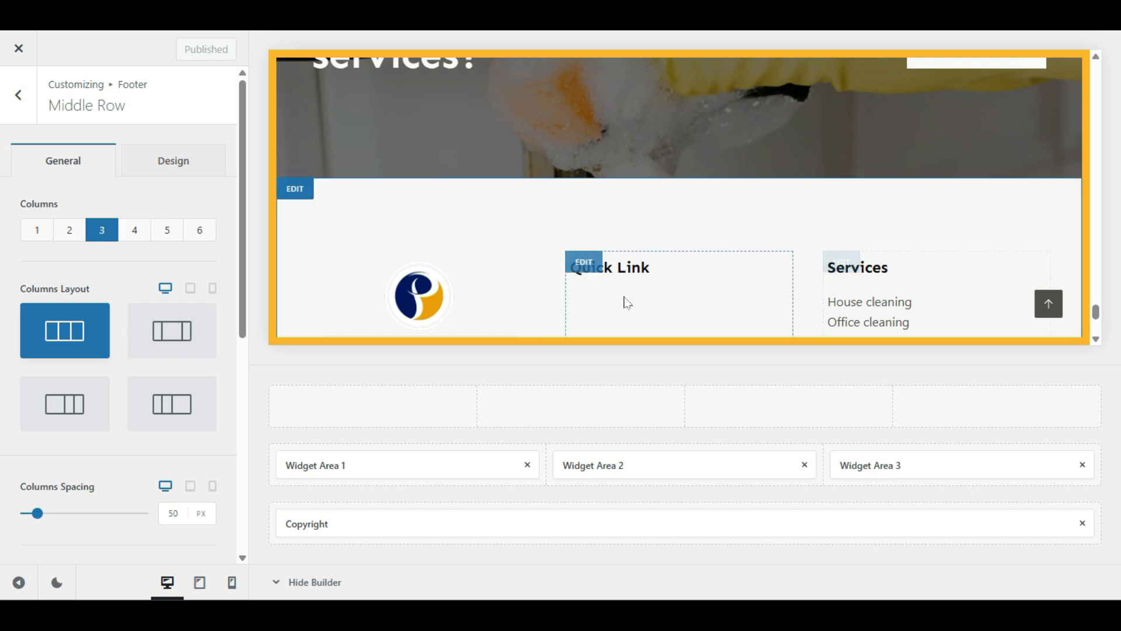
pyautogui.click(586, 269)
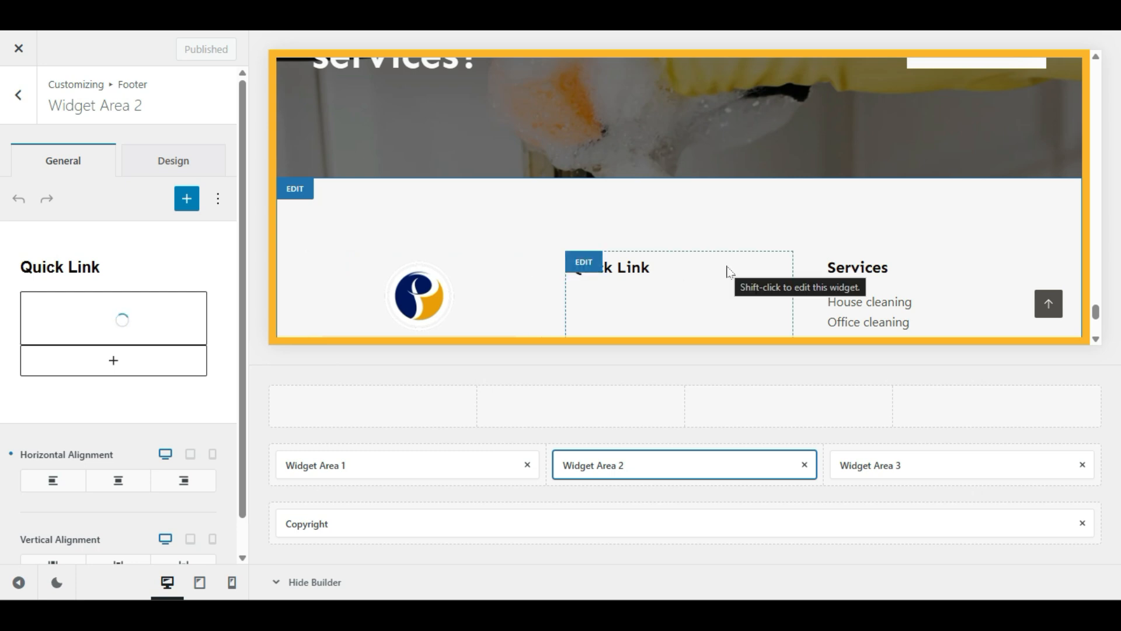
pyautogui.scroll(-4, 727, 272)
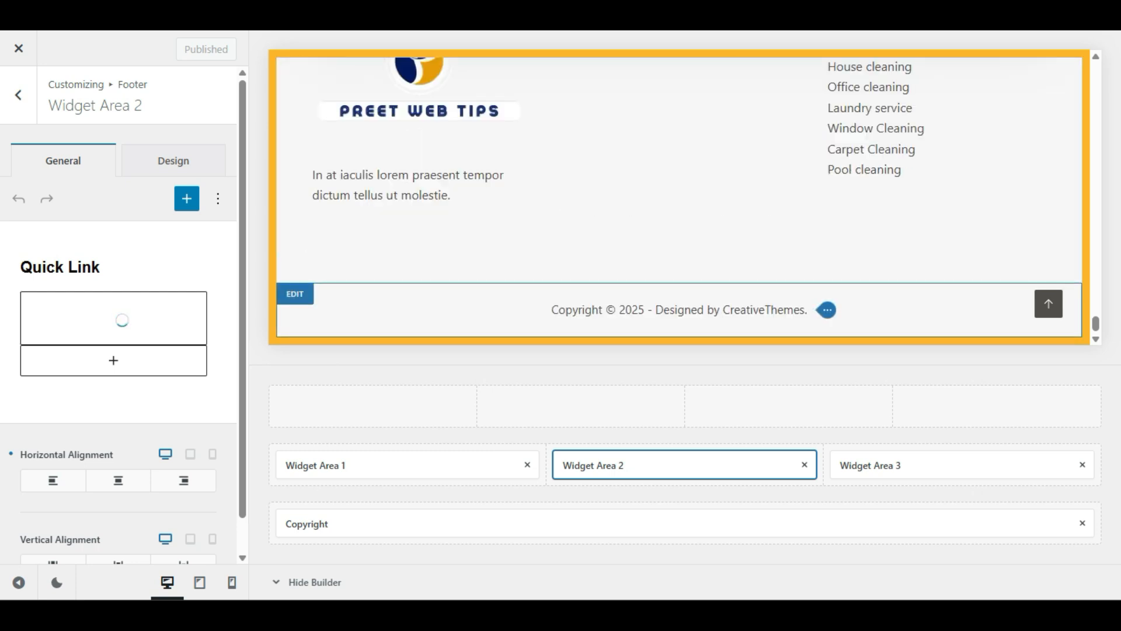
pyautogui.scroll(-2, 664, 262)
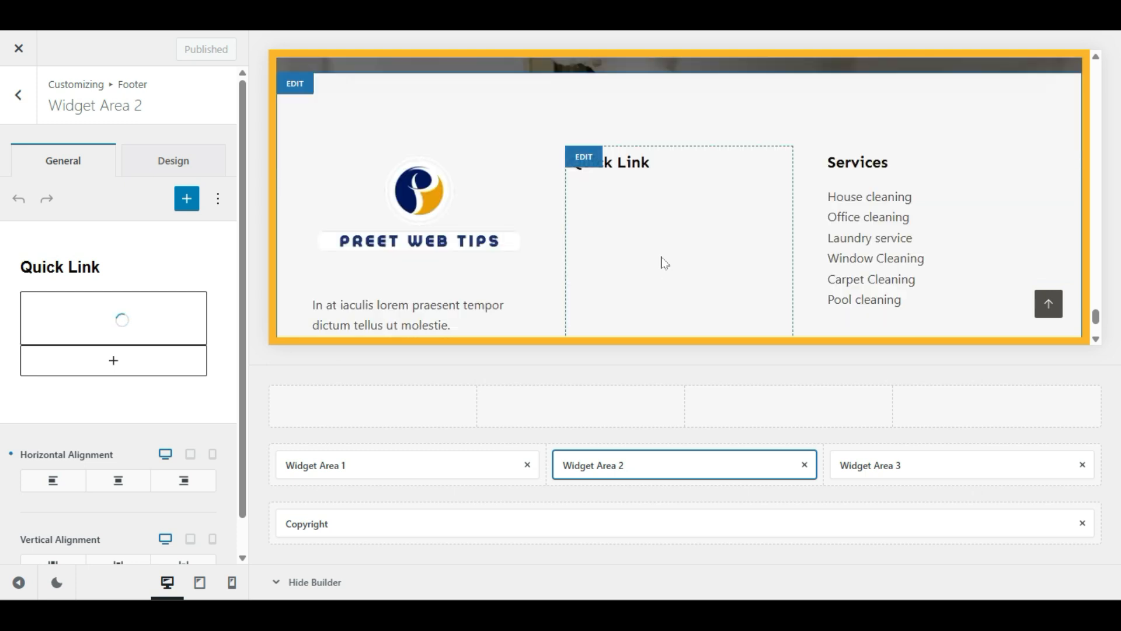
# Step: Remove Widget Area 2 from the footer's middle column and drop in the Menu element
pyautogui.click(805, 464)
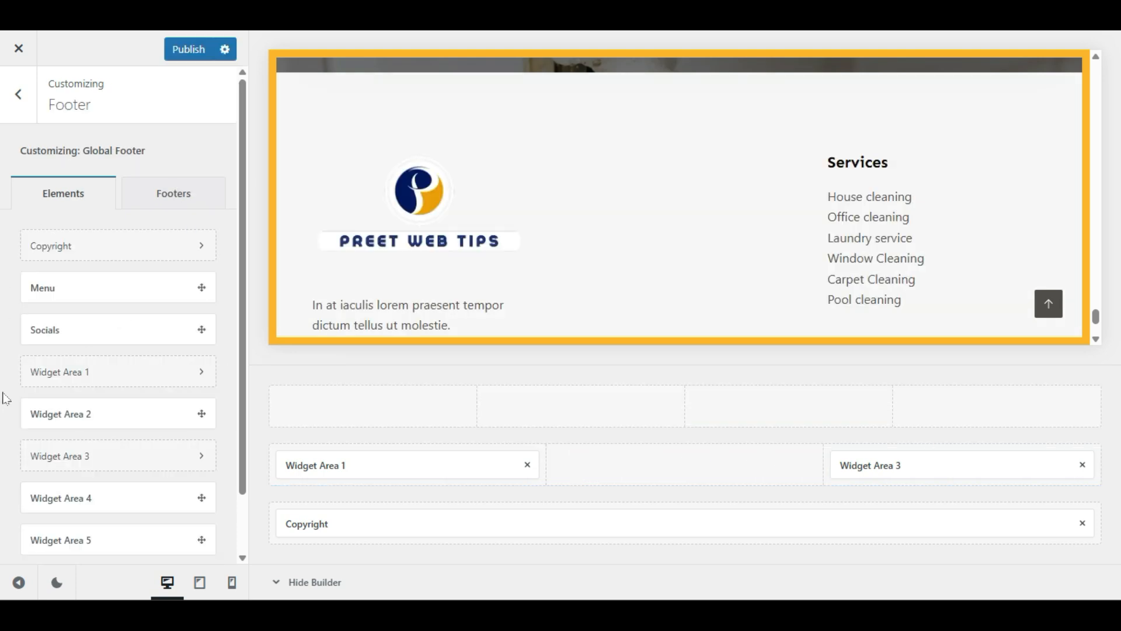
pyautogui.moveTo(46, 416); pyautogui.dragTo(95, 380)
pyautogui.moveTo(46, 283); pyautogui.dragTo(696, 473)
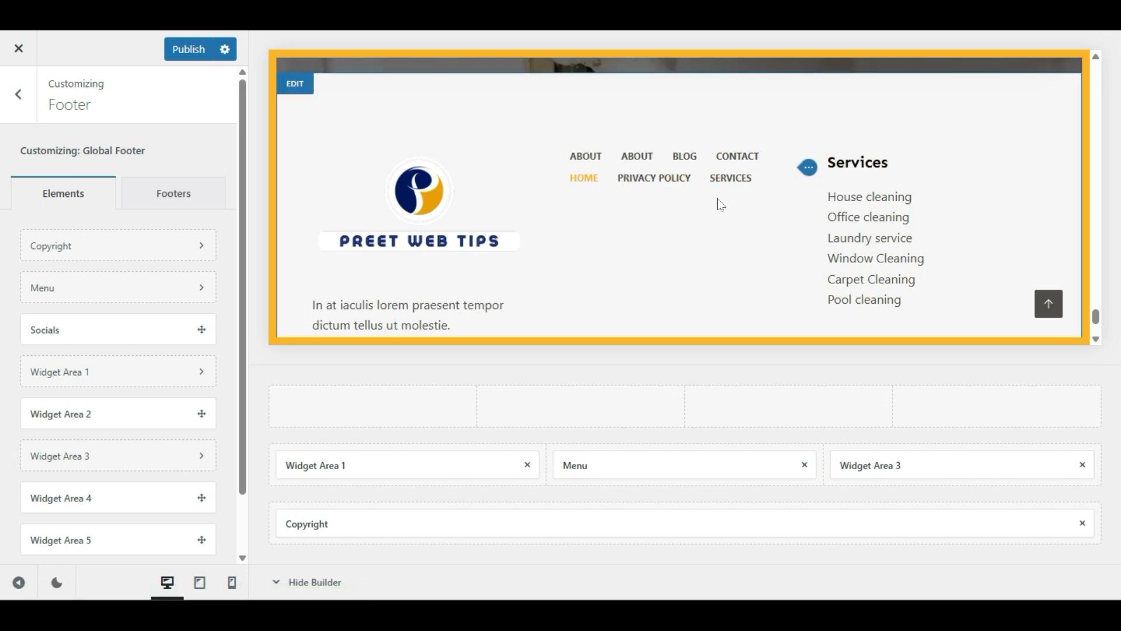
# Step: Remove the Menu element and drag Widget Area 2 back into the empty middle slot
pyautogui.click(644, 465)
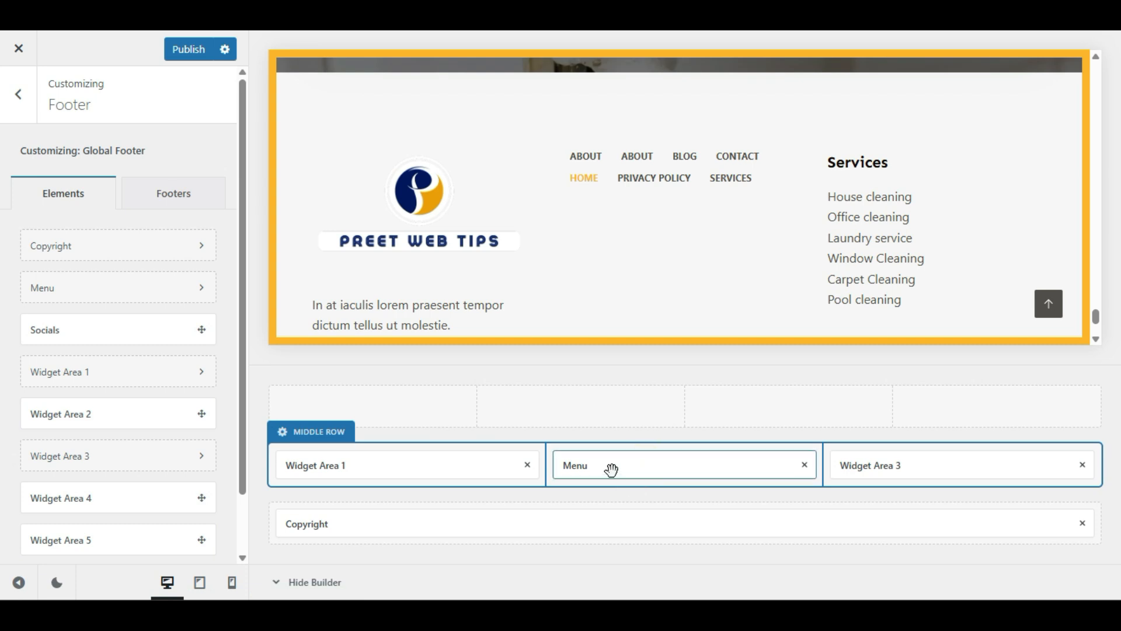
pyautogui.click(576, 465)
pyautogui.click(684, 465)
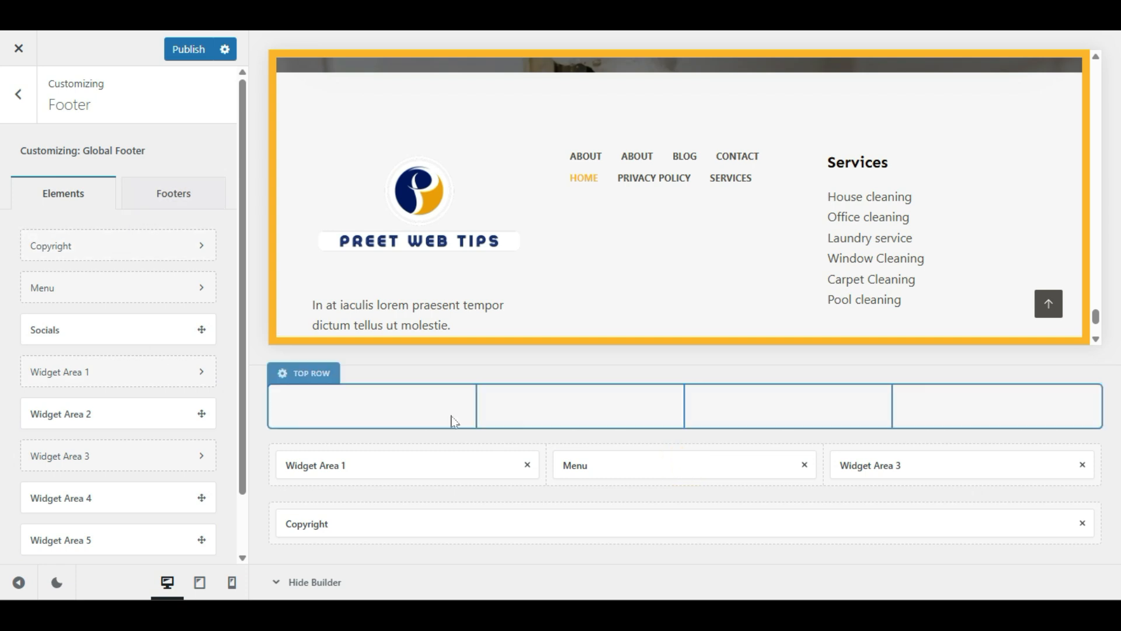
pyautogui.click(625, 463)
pyautogui.click(805, 465)
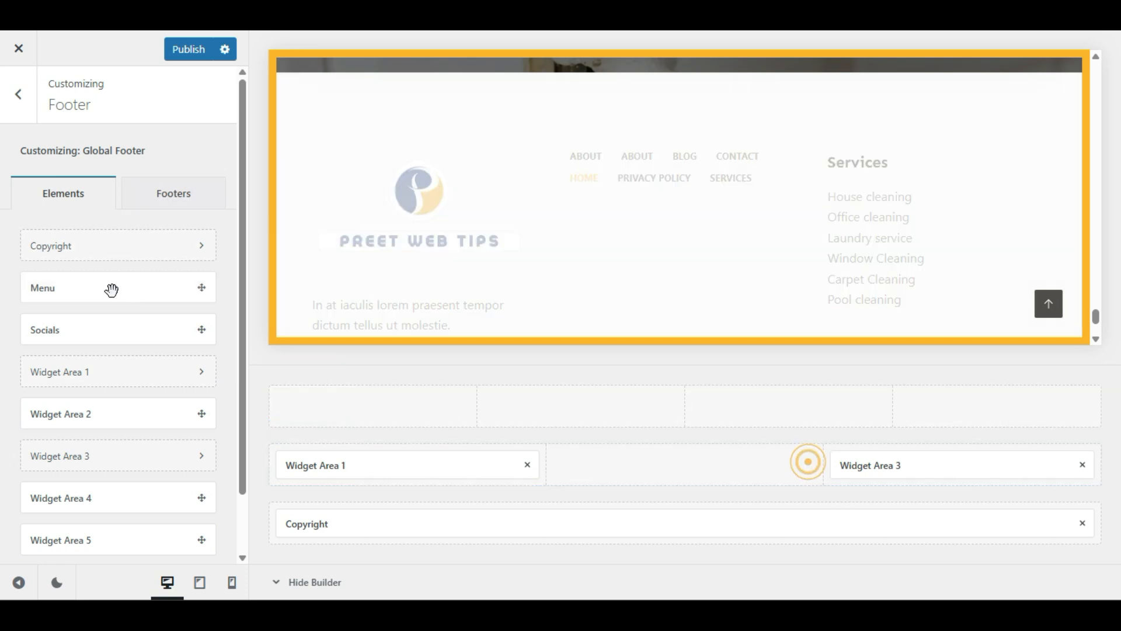
pyautogui.moveTo(37, 414); pyautogui.dragTo(636, 493)
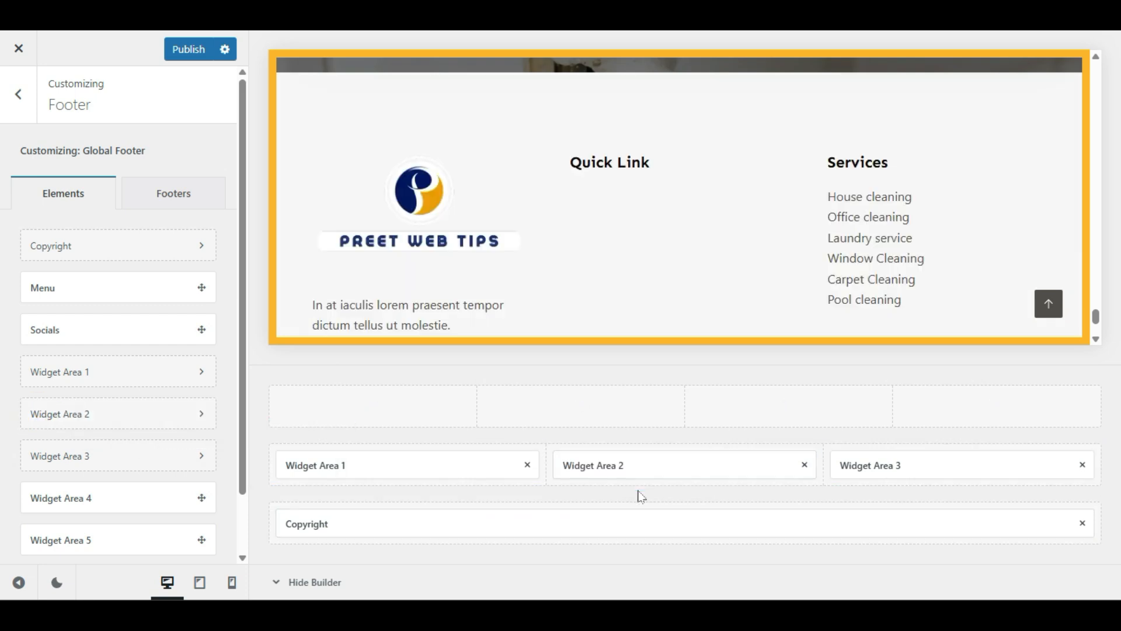
# Step: Replace Widget Area 2's old widget with a Navigation Menu block using quick menu, then publish
pyautogui.click(635, 467)
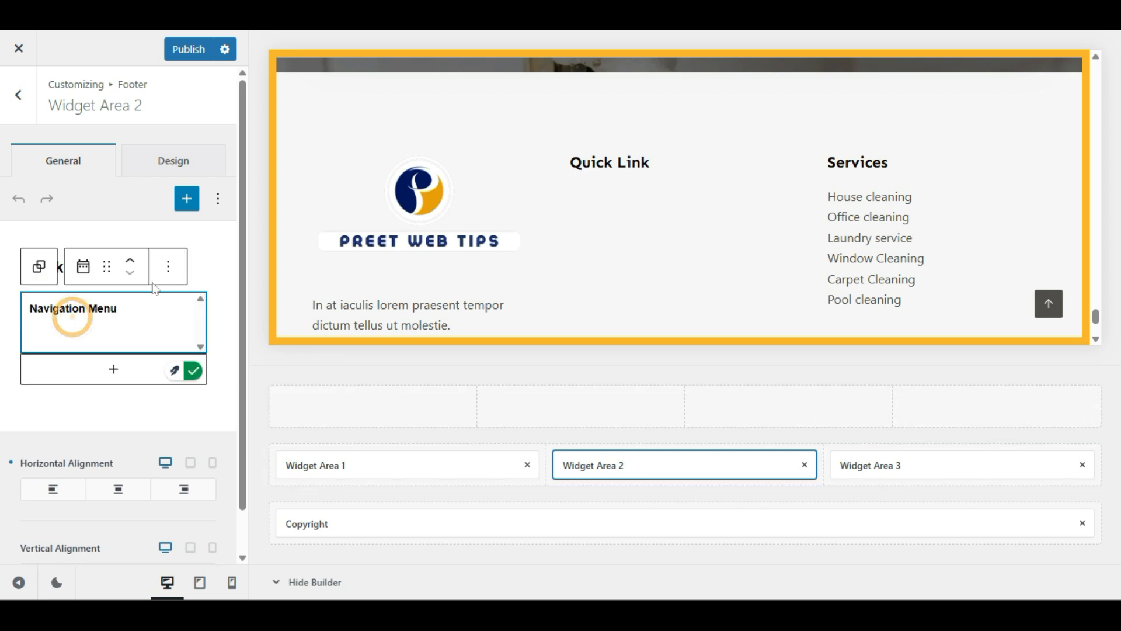
pyautogui.click(168, 273)
pyautogui.scroll(-1, 208, 576)
pyautogui.click(206, 576)
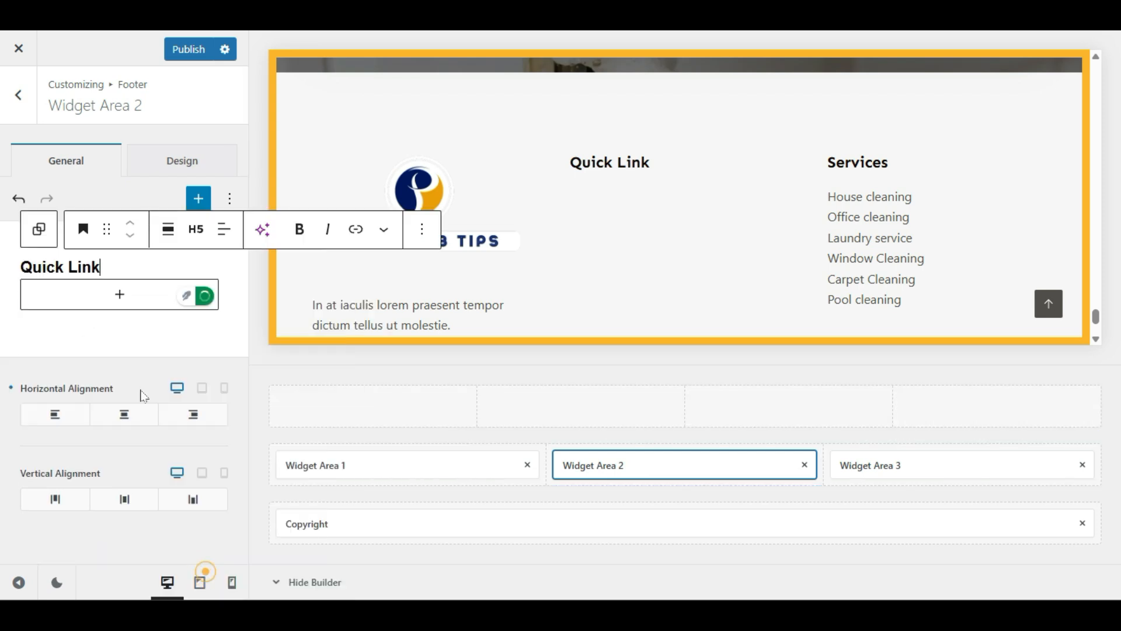
pyautogui.click(121, 295)
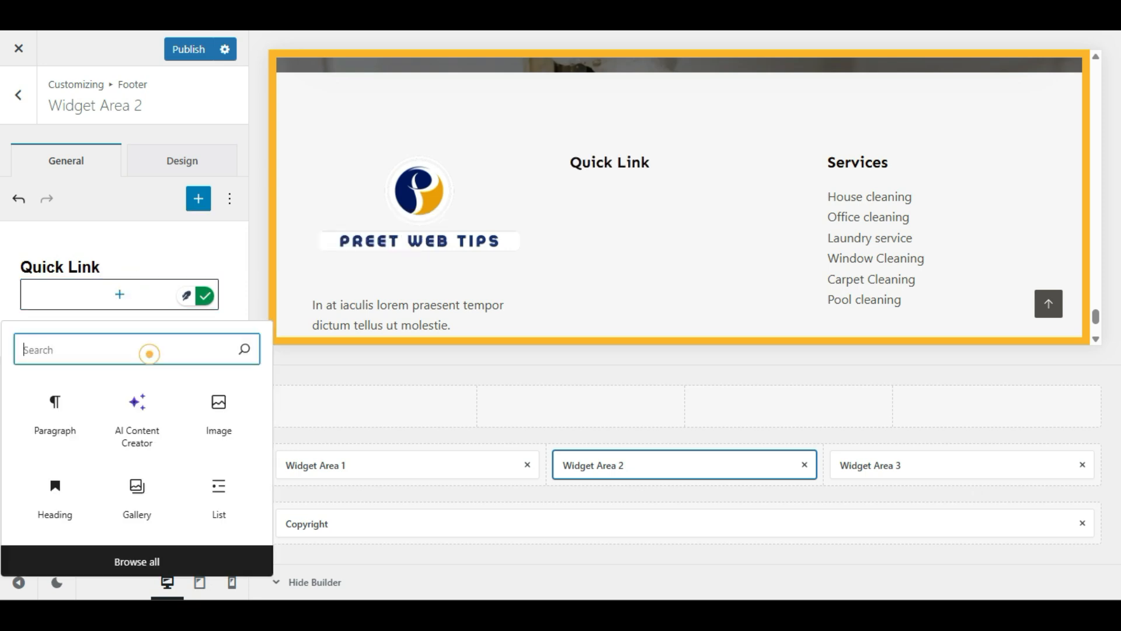
pyautogui.write('menu')
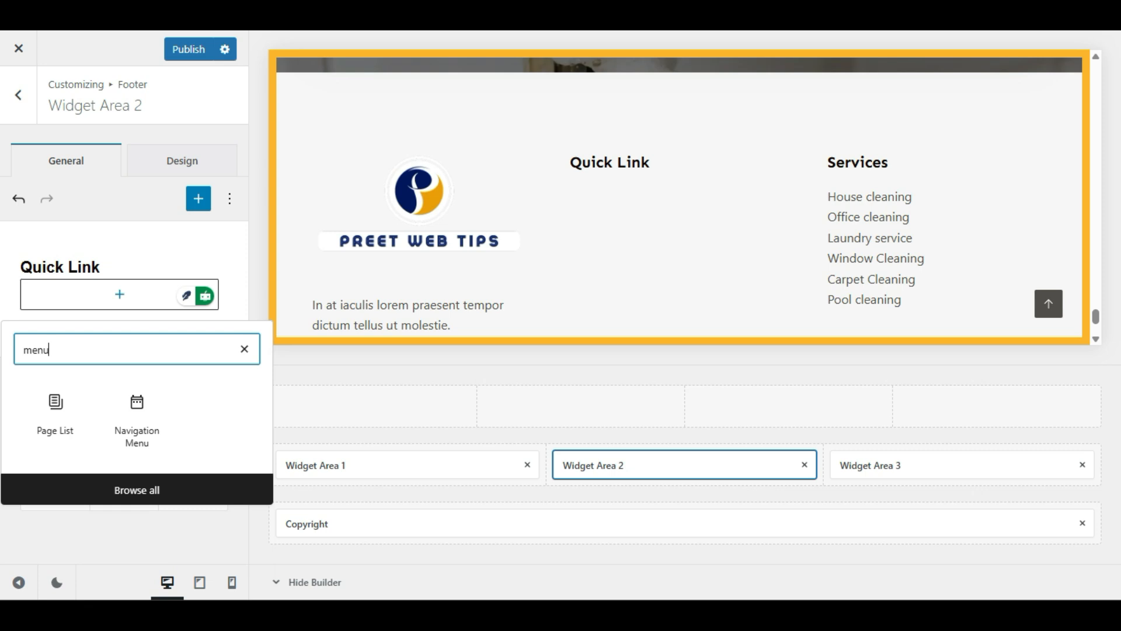
pyautogui.click(140, 398)
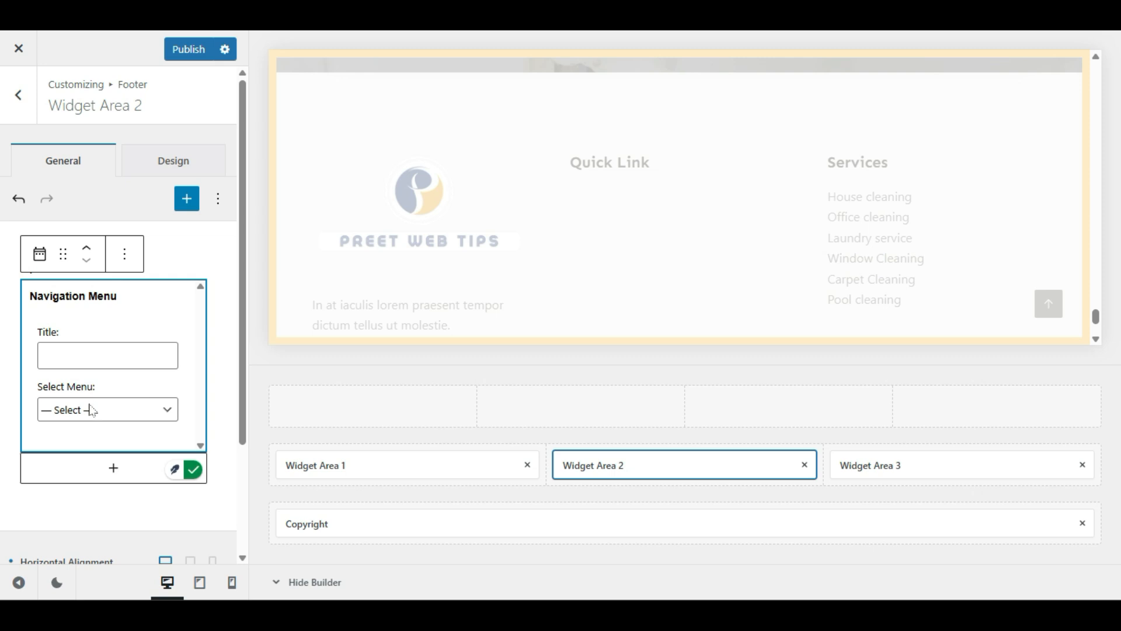
pyautogui.click(60, 412)
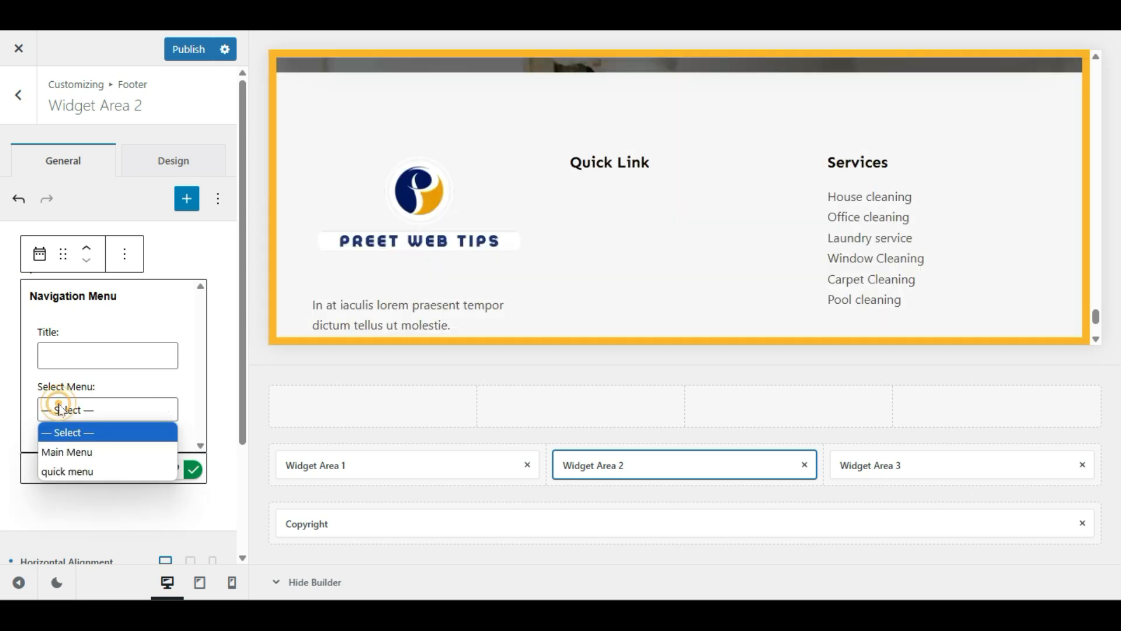
pyautogui.click(97, 478)
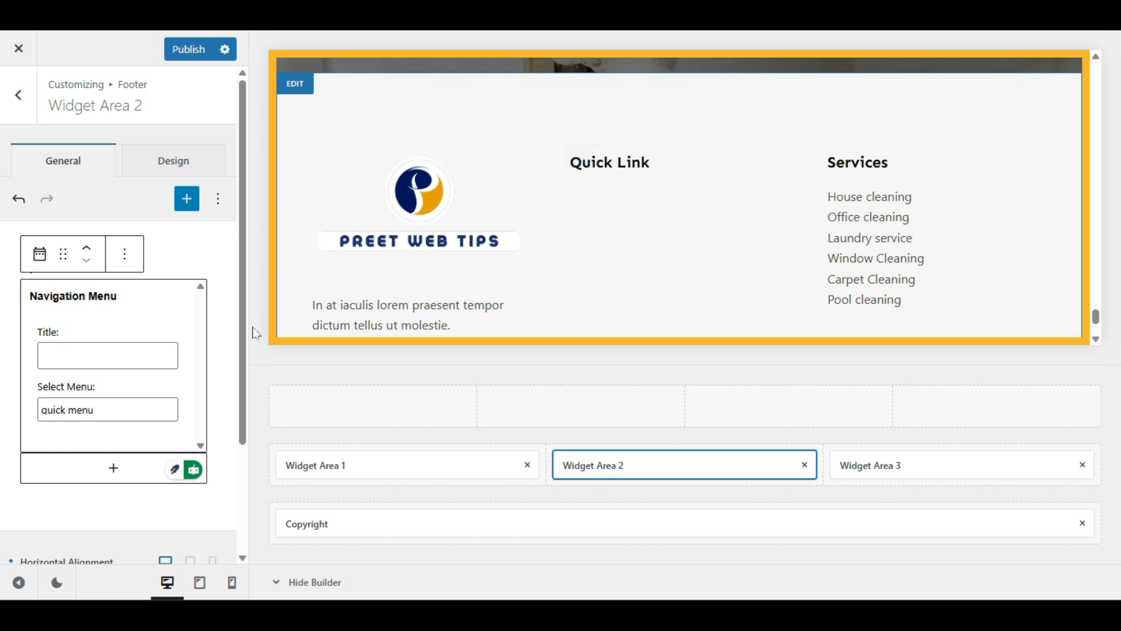
pyautogui.click(186, 49)
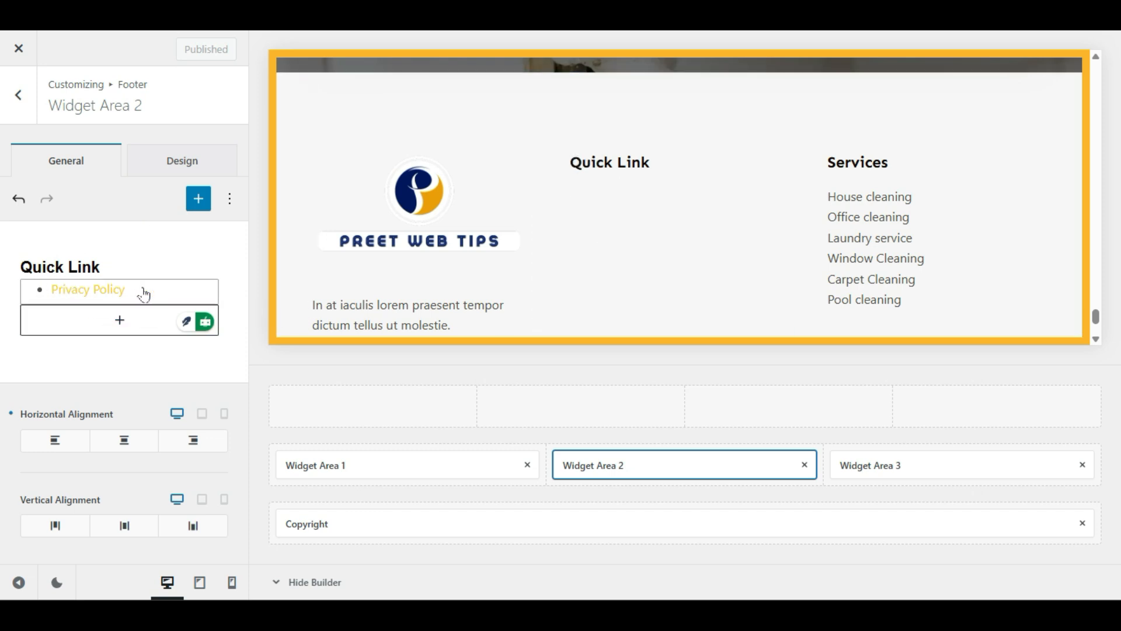
# Step: Set Links Decoration to None, make the link colour red, and publish
pyautogui.click(199, 163)
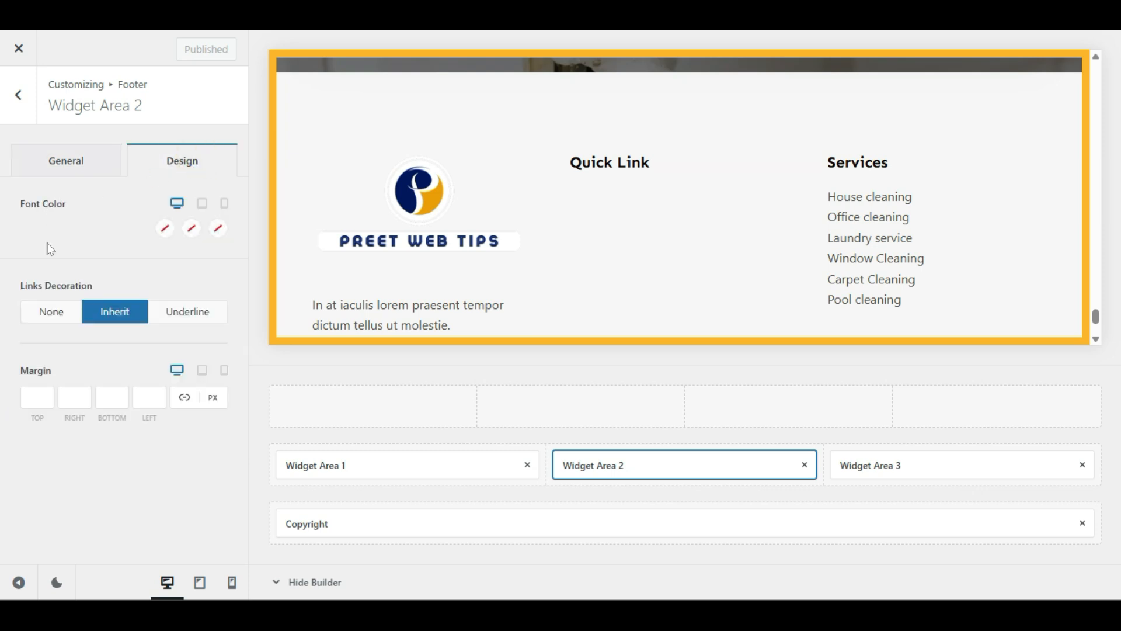
pyautogui.click(188, 320)
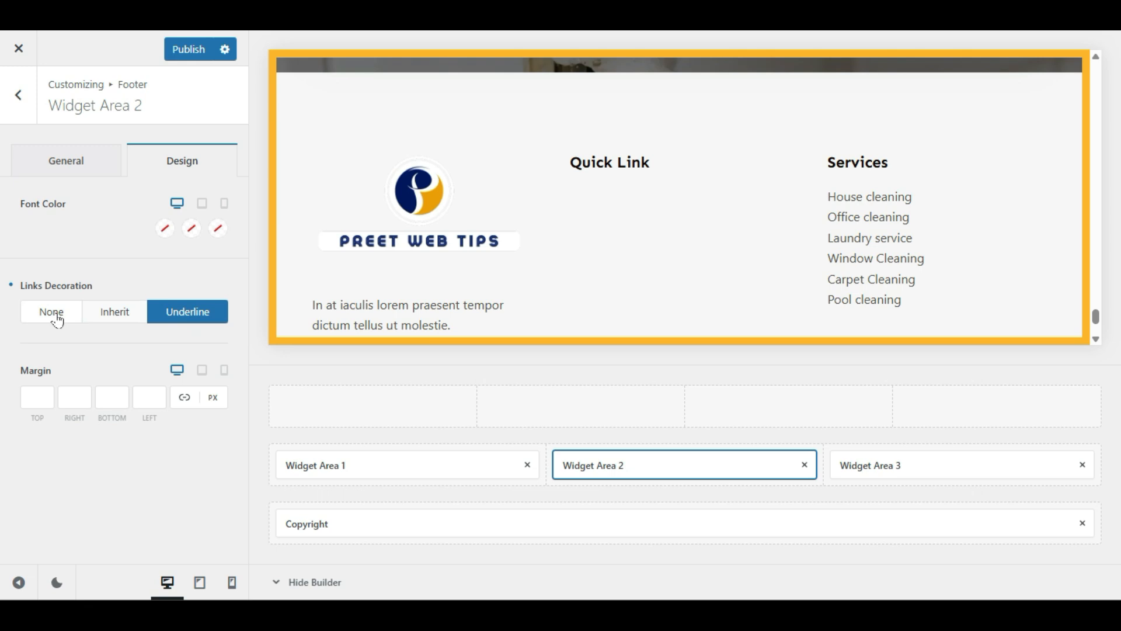
pyautogui.click(57, 320)
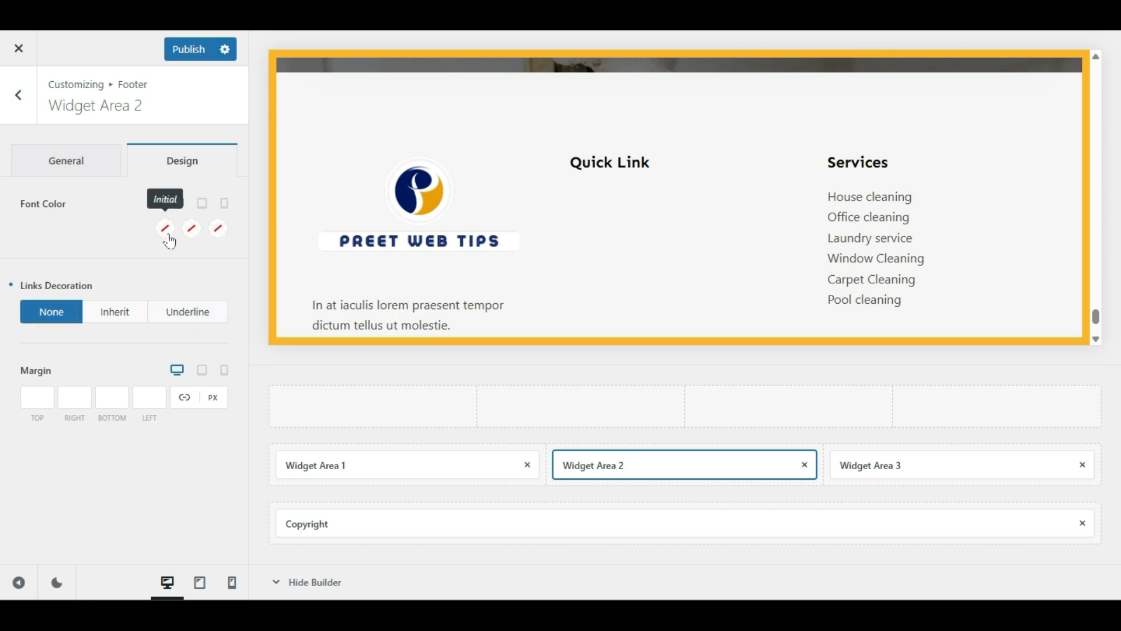
pyautogui.click(166, 229)
pyautogui.moveTo(193, 310); pyautogui.dragTo(216, 264)
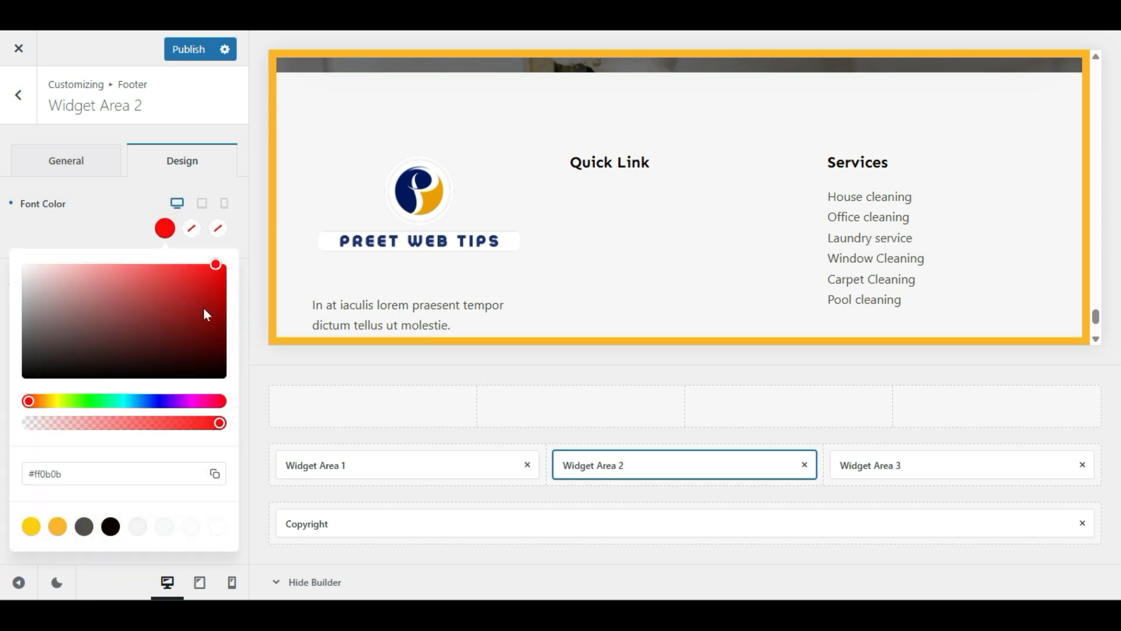
pyautogui.click(109, 219)
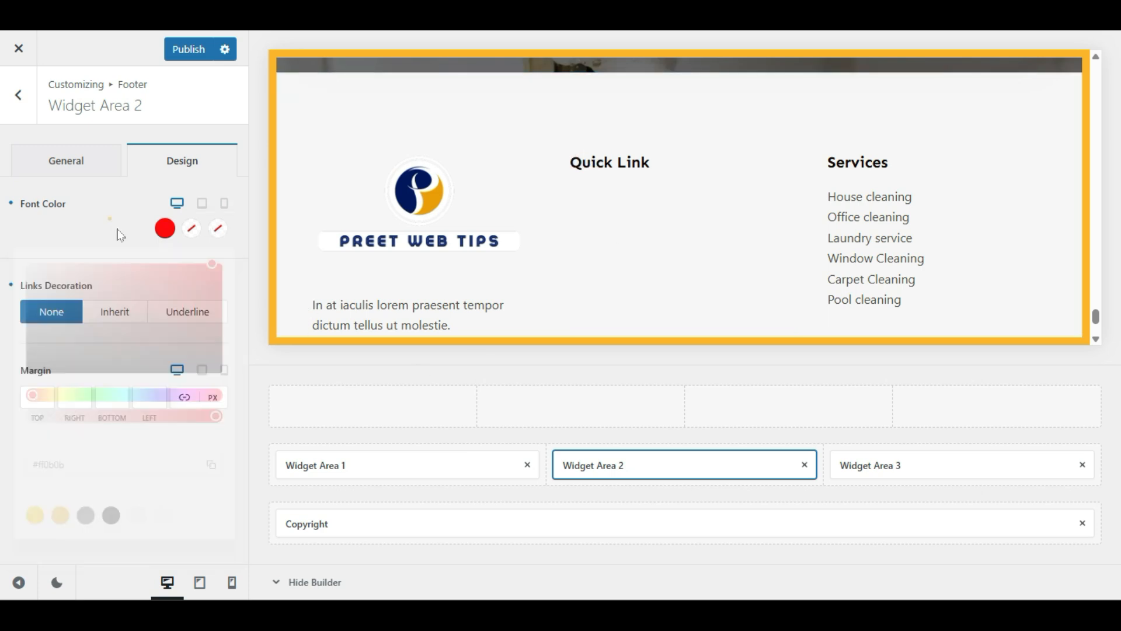
pyautogui.click(165, 228)
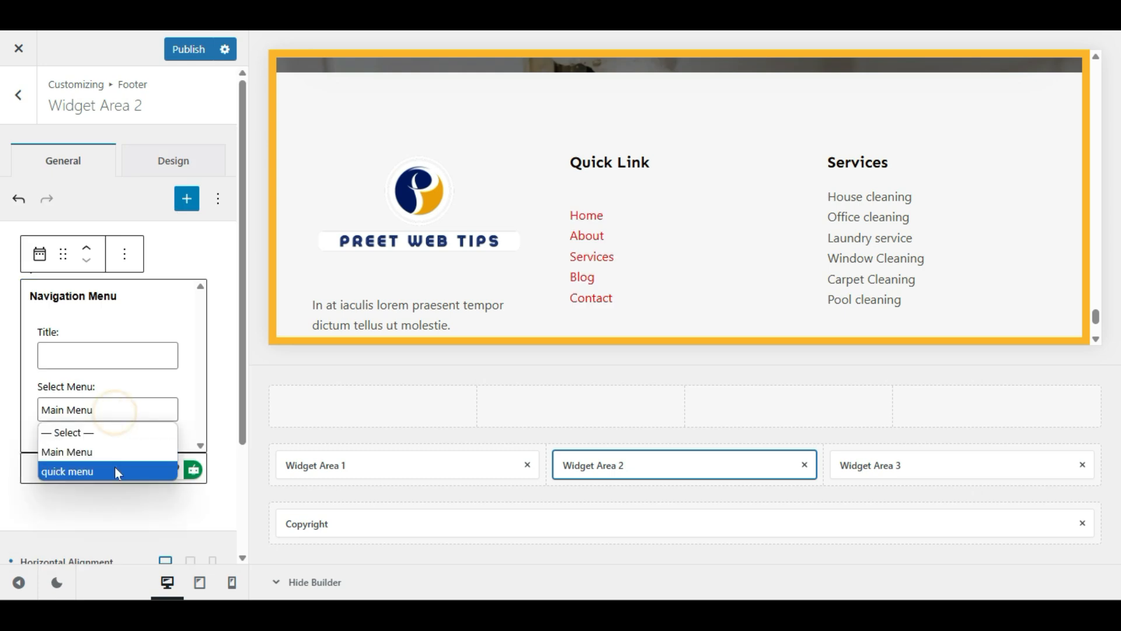
pyautogui.click(111, 467)
pyautogui.click(188, 50)
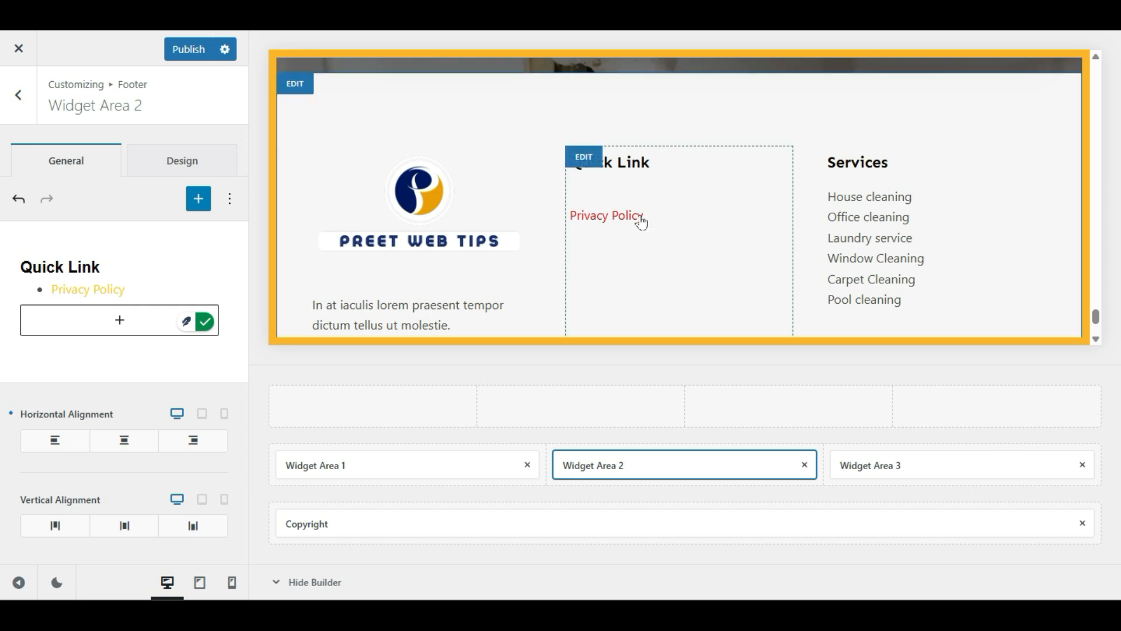
# Step: Change the link font colour to near-black #070707 and publish
pyautogui.click(607, 215)
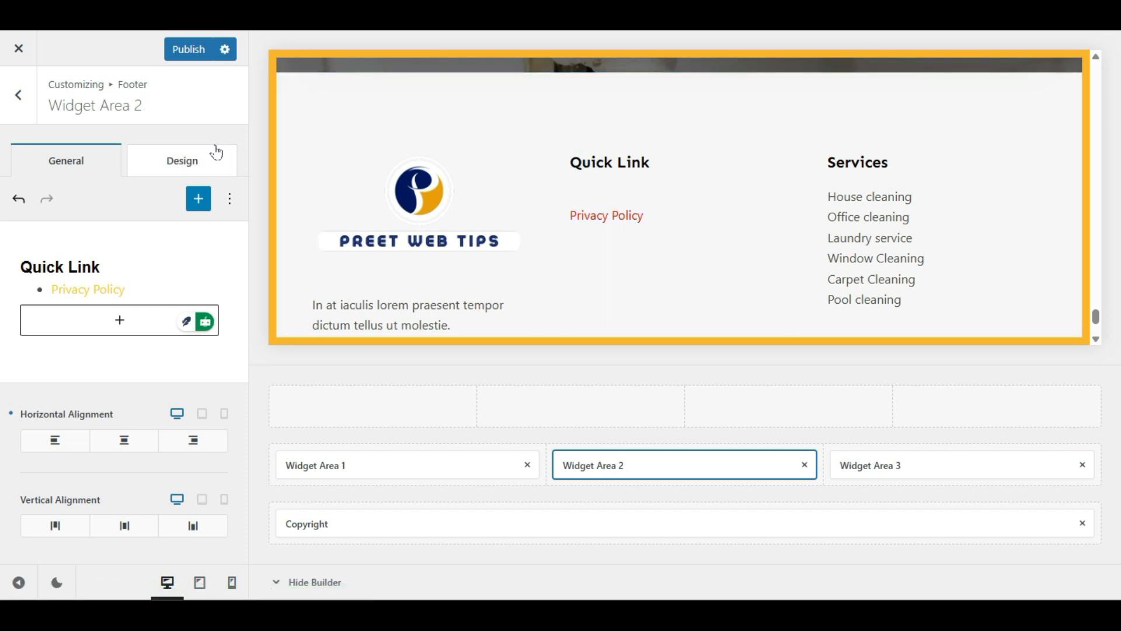
pyautogui.click(142, 158)
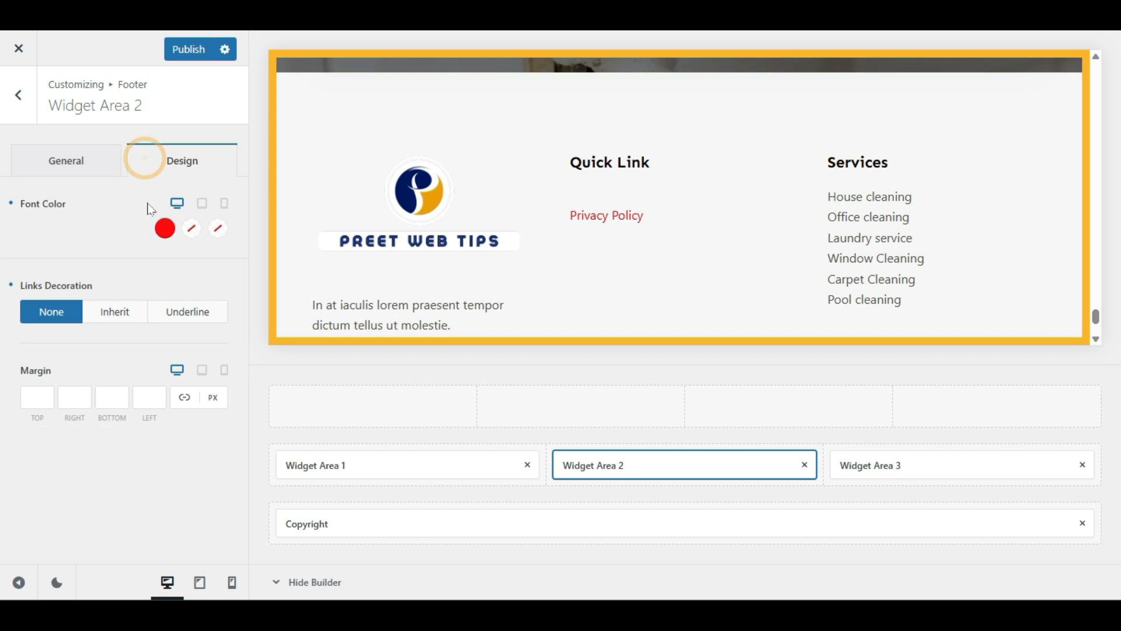
pyautogui.click(161, 229)
pyautogui.moveTo(130, 292); pyautogui.dragTo(26, 375)
pyautogui.click(132, 233)
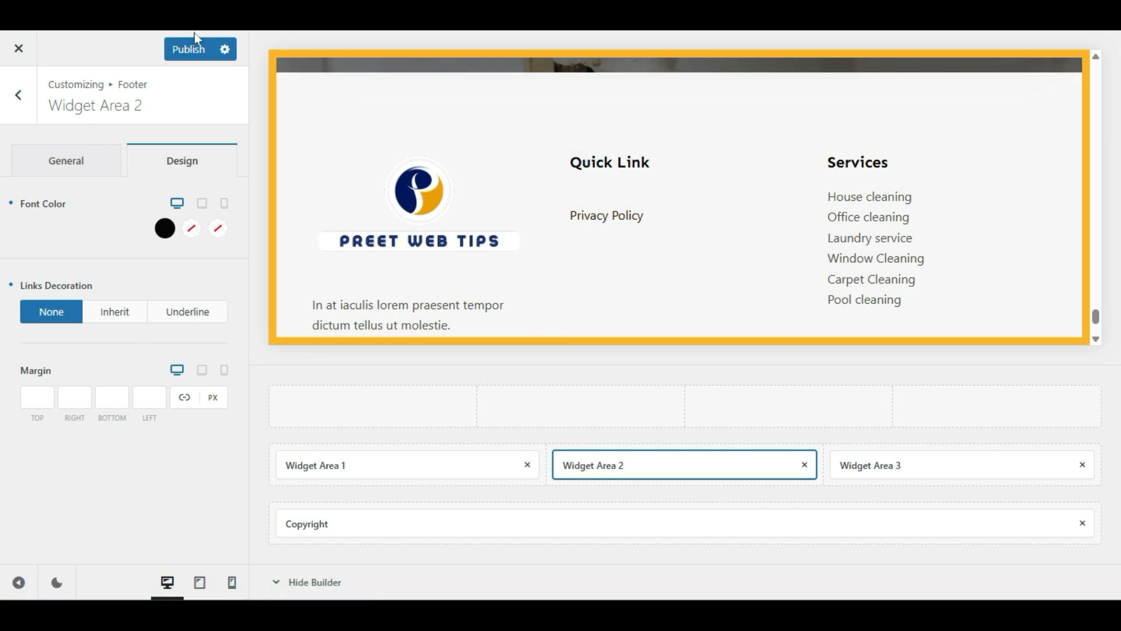
pyautogui.click(190, 50)
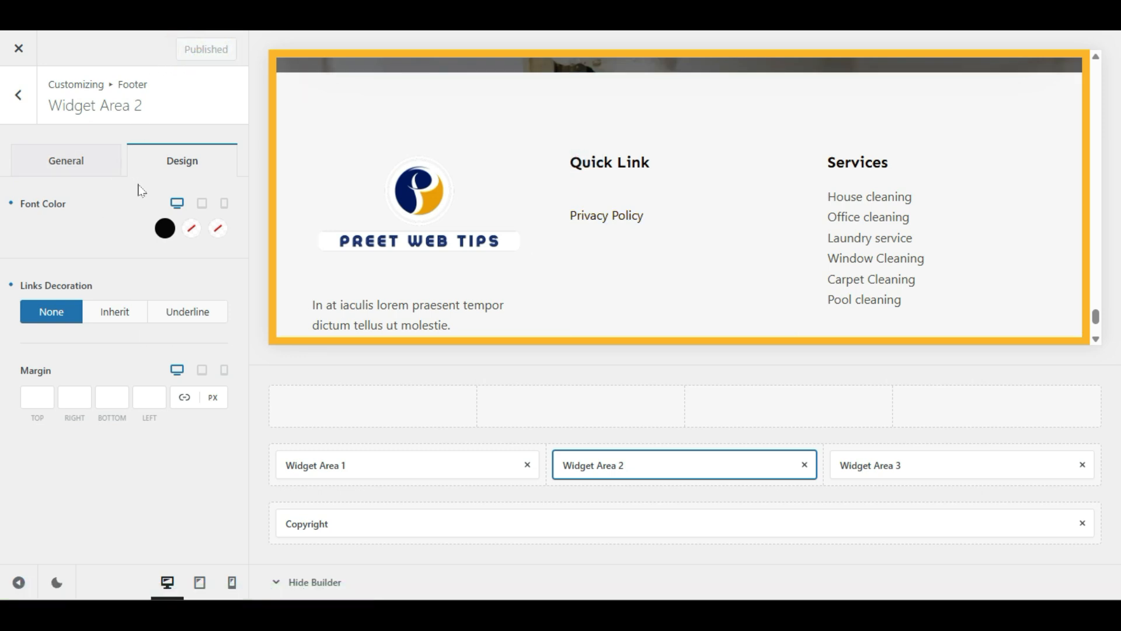
pyautogui.click(947, 228)
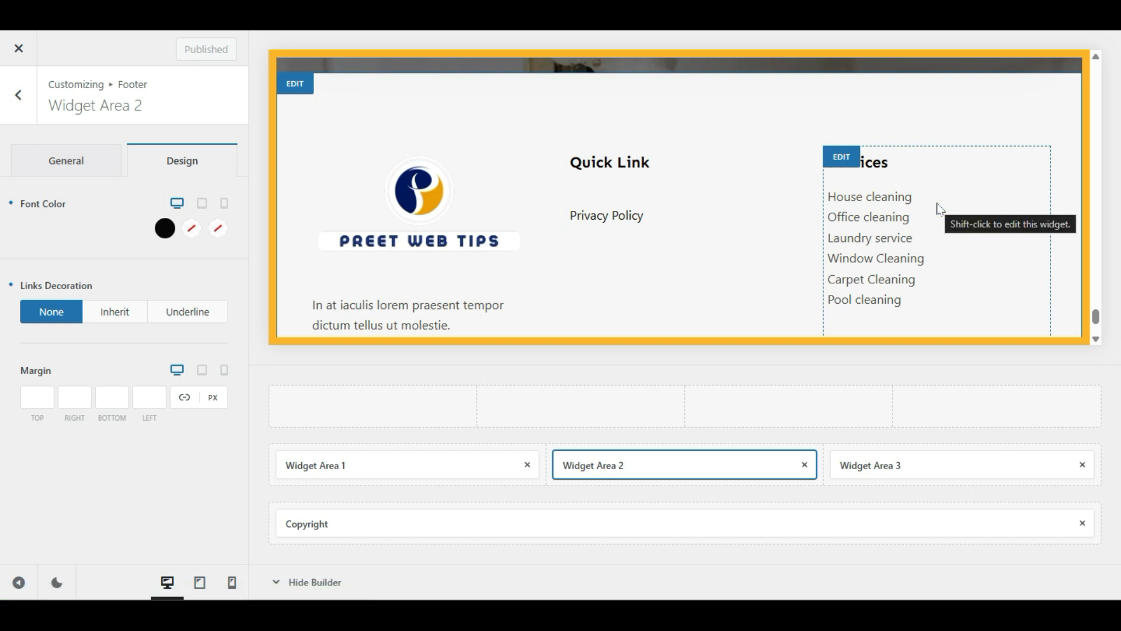
pyautogui.click(841, 161)
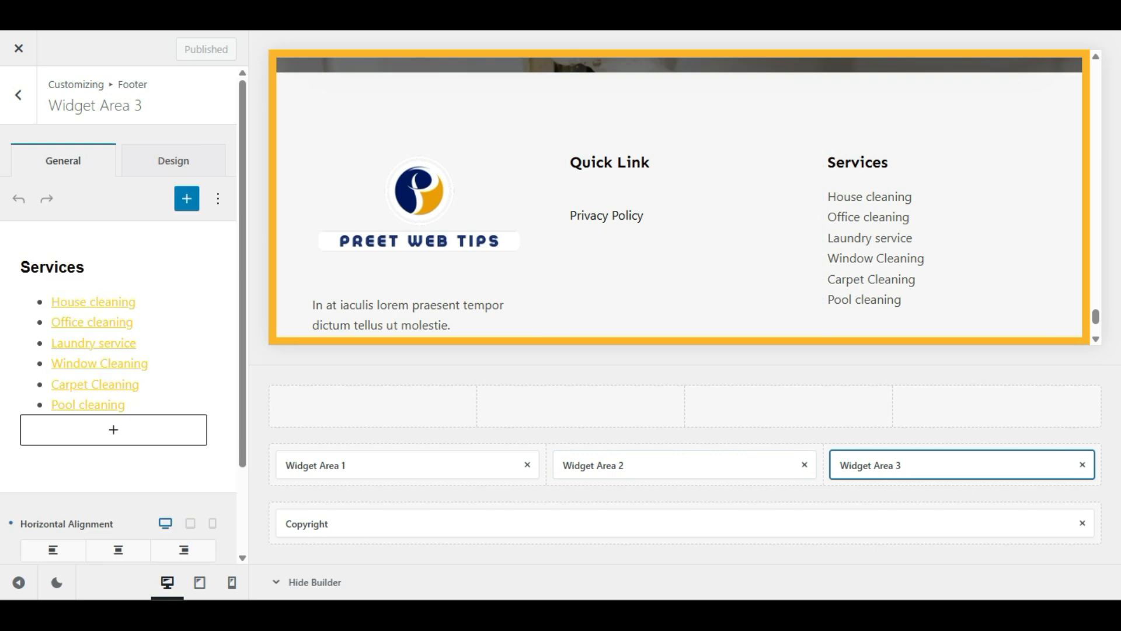
pyautogui.click(183, 319)
pyautogui.click(120, 308)
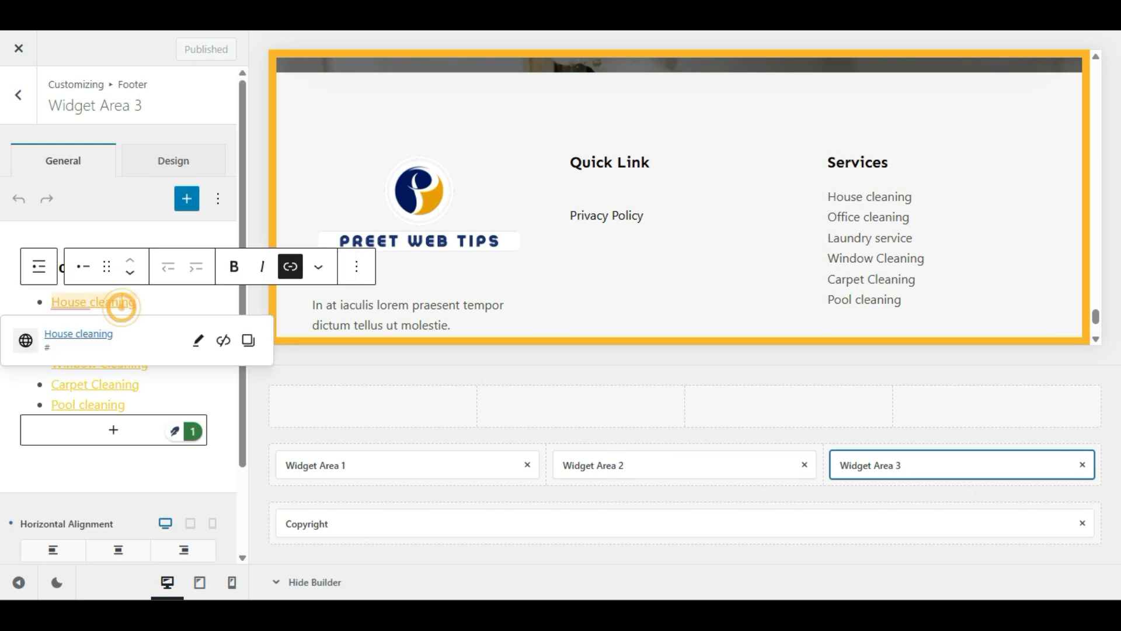
pyautogui.click(147, 305)
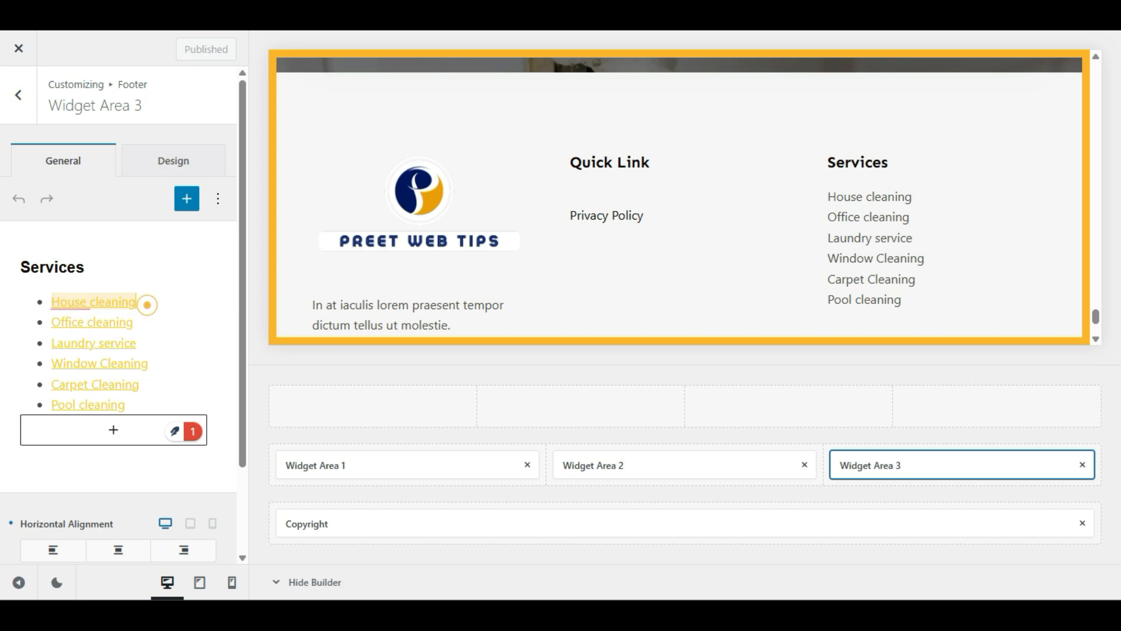
pyautogui.click(113, 320)
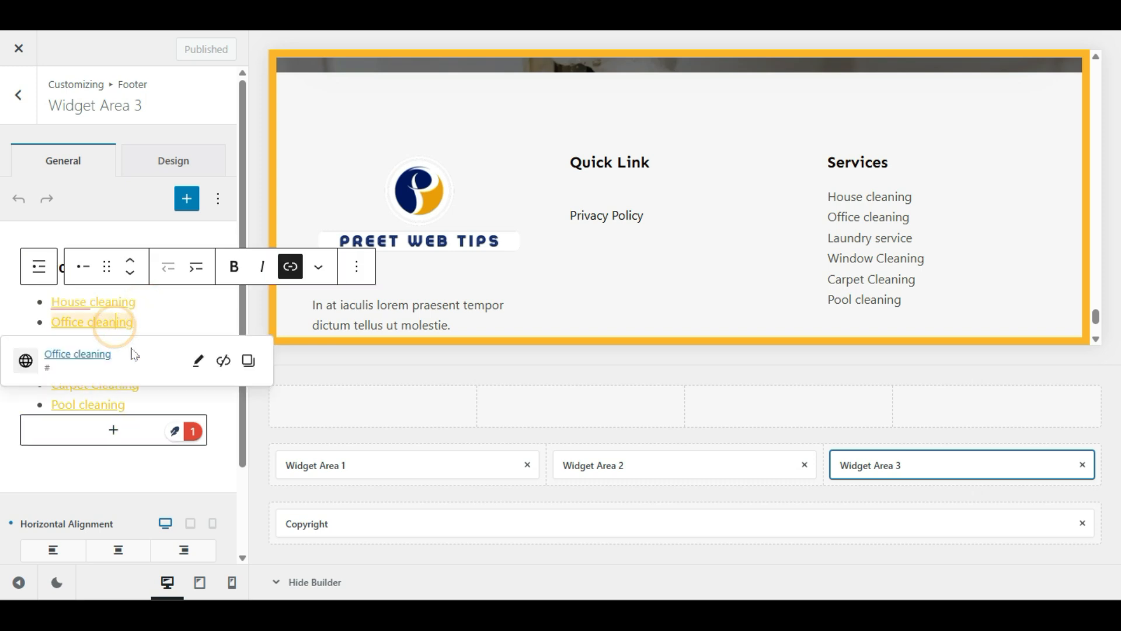
pyautogui.click(150, 312)
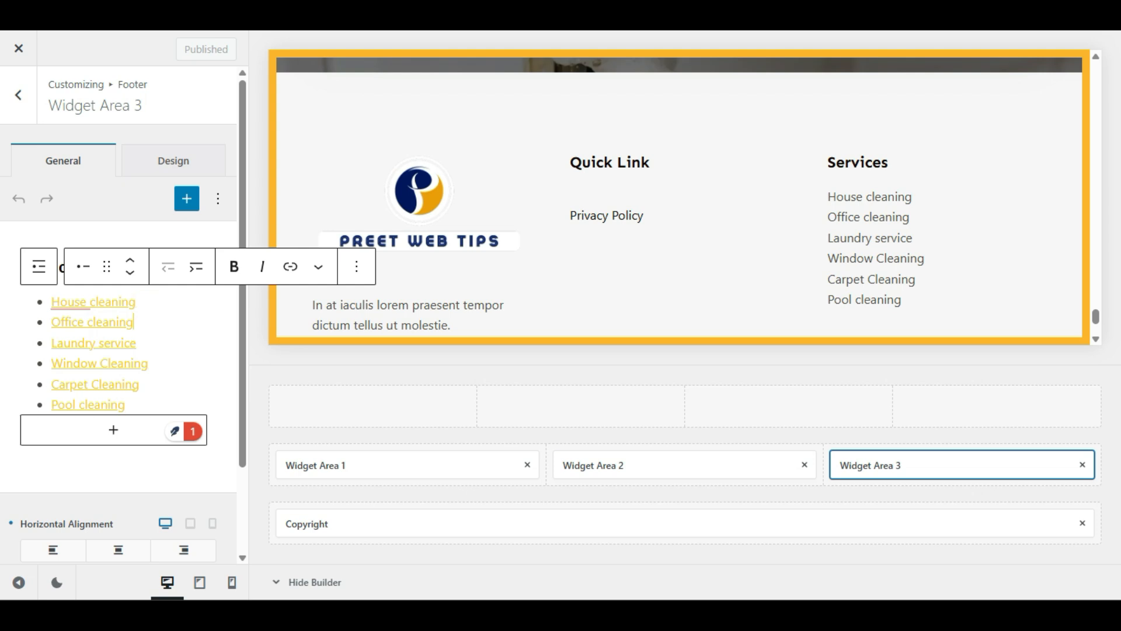
pyautogui.moveTo(137, 303); pyautogui.dragTo(52, 303)
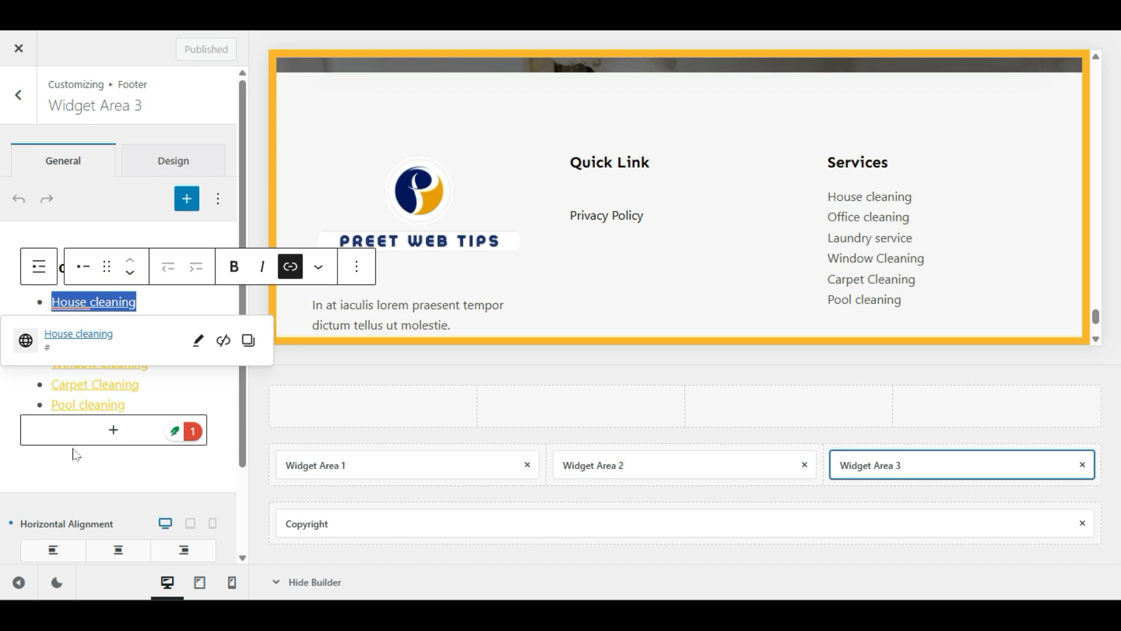
pyautogui.click(76, 466)
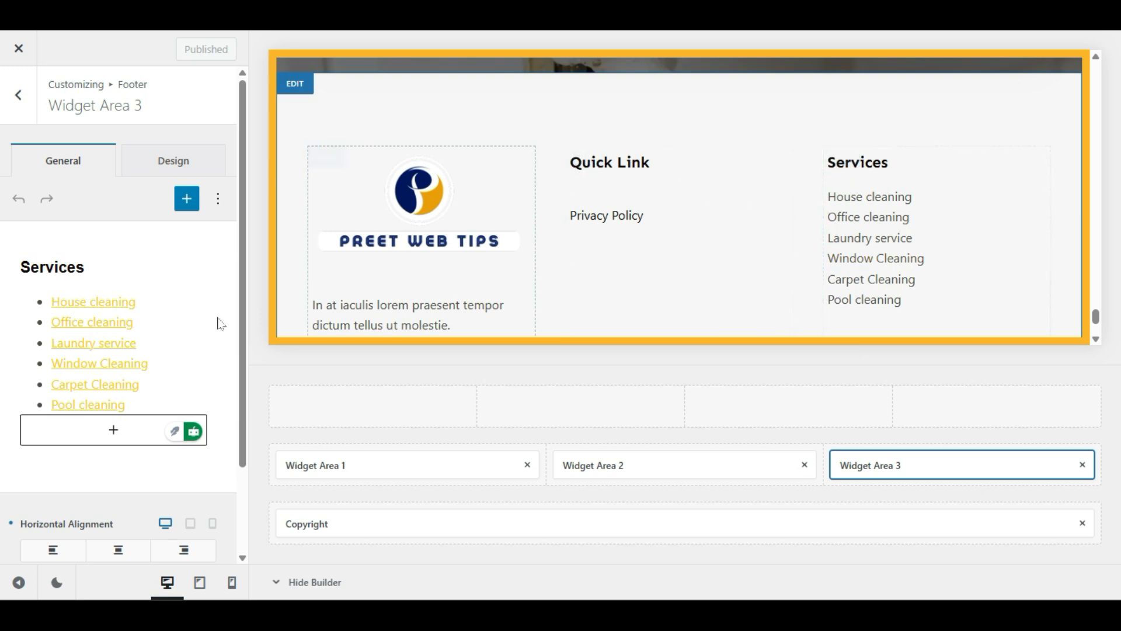
pyautogui.click(170, 344)
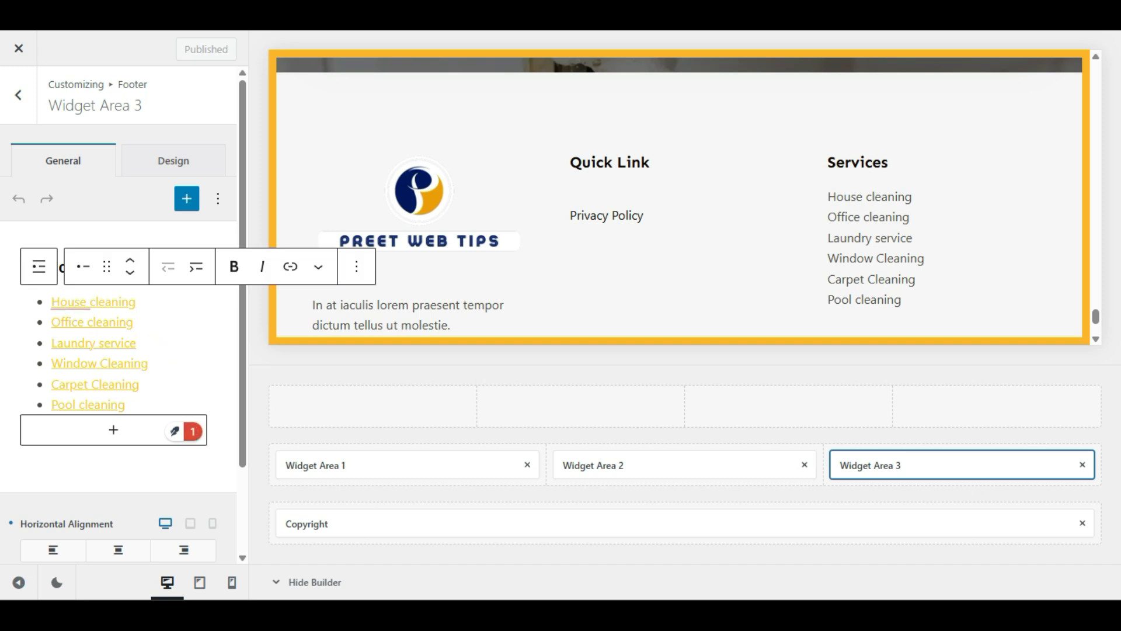
pyautogui.hotkey('ctrl', 'a')
pyautogui.hotkey('ctrl', 'a')
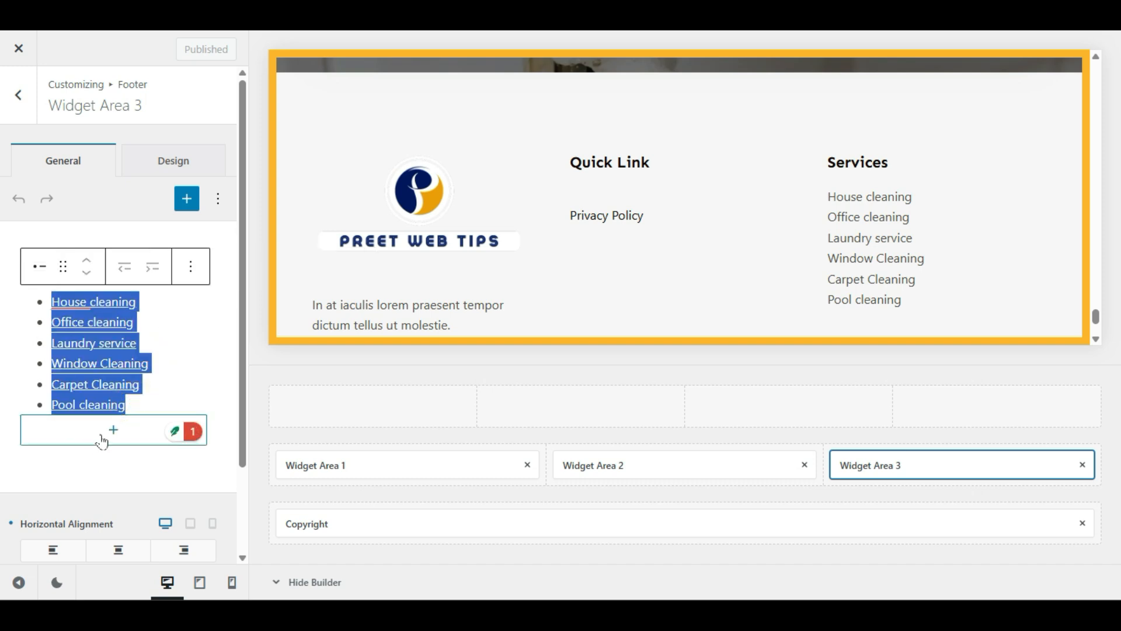
pyautogui.click(114, 432)
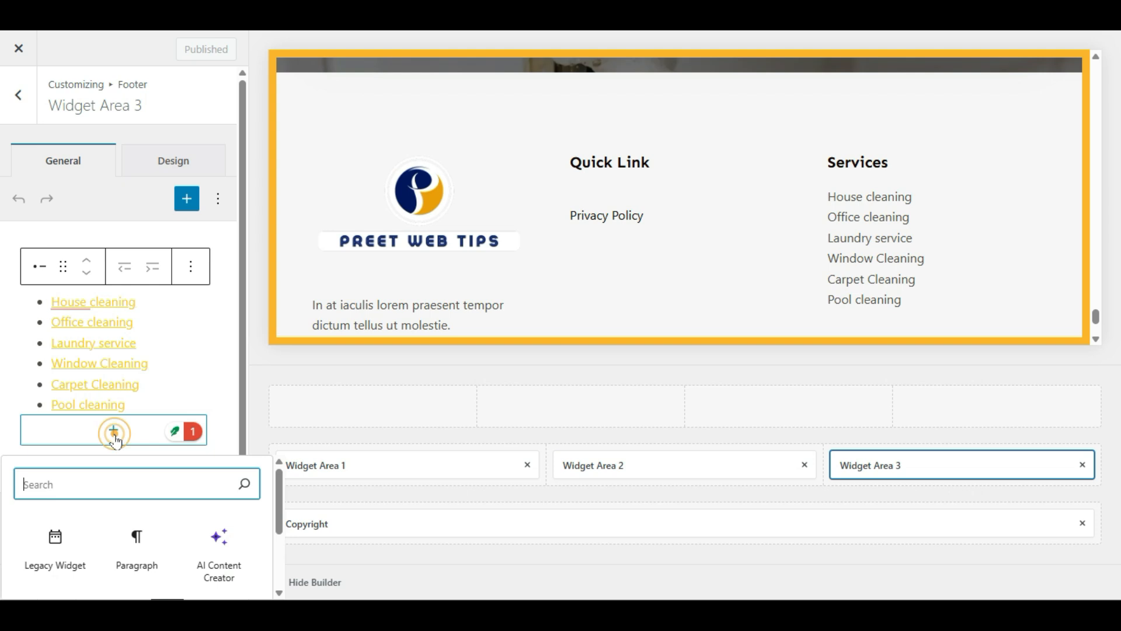
pyautogui.click(99, 485)
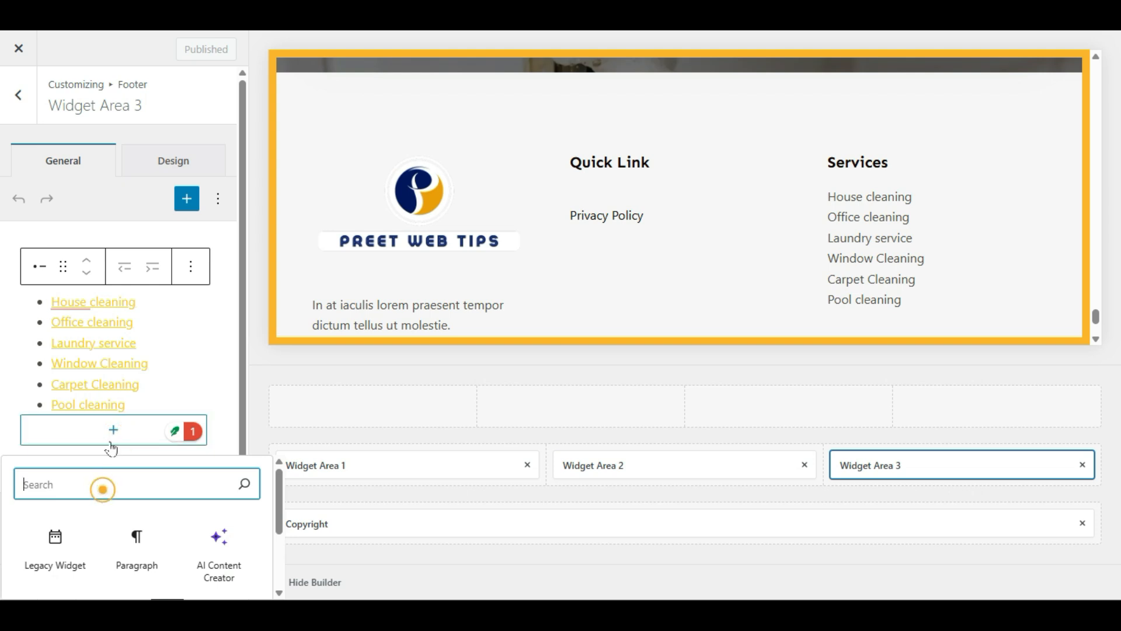
pyautogui.write('men')
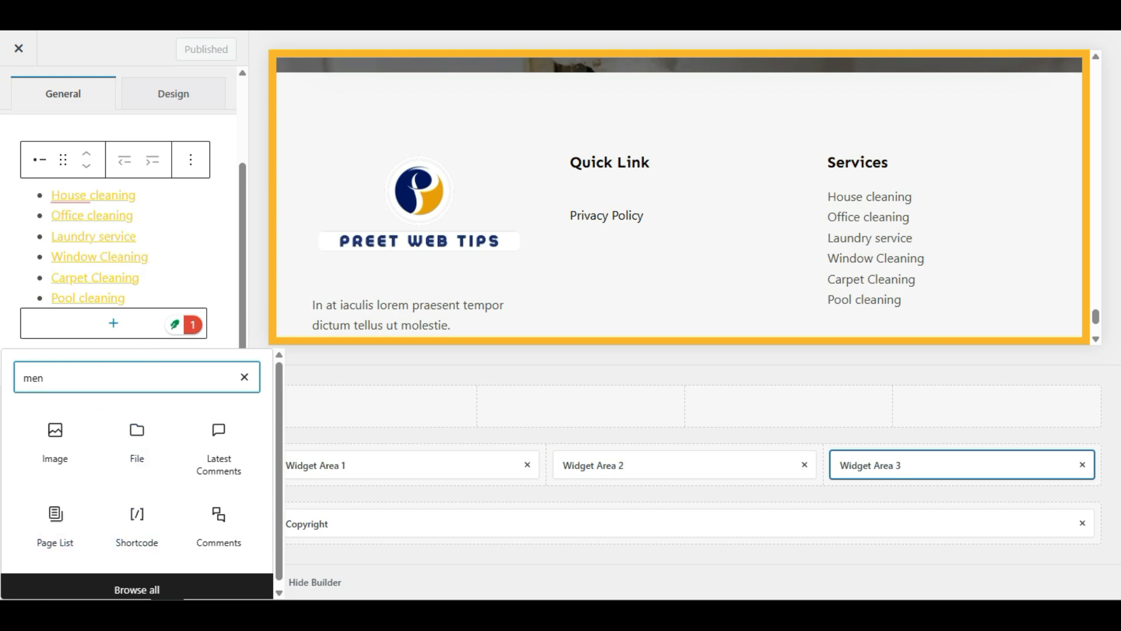
pyautogui.write('u')
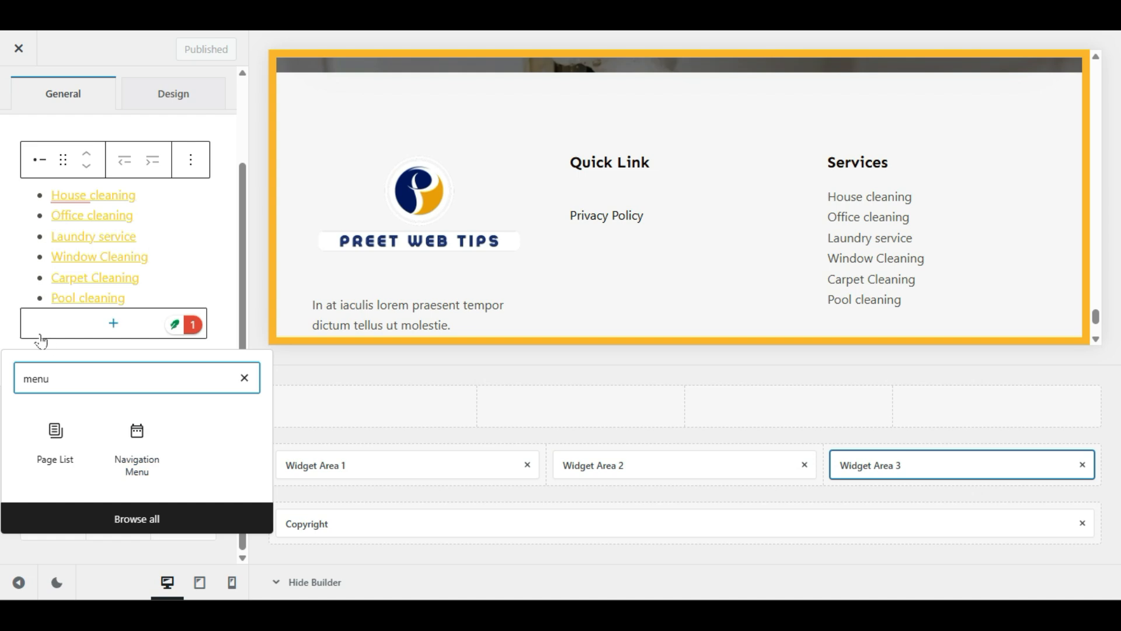
pyautogui.click(160, 261)
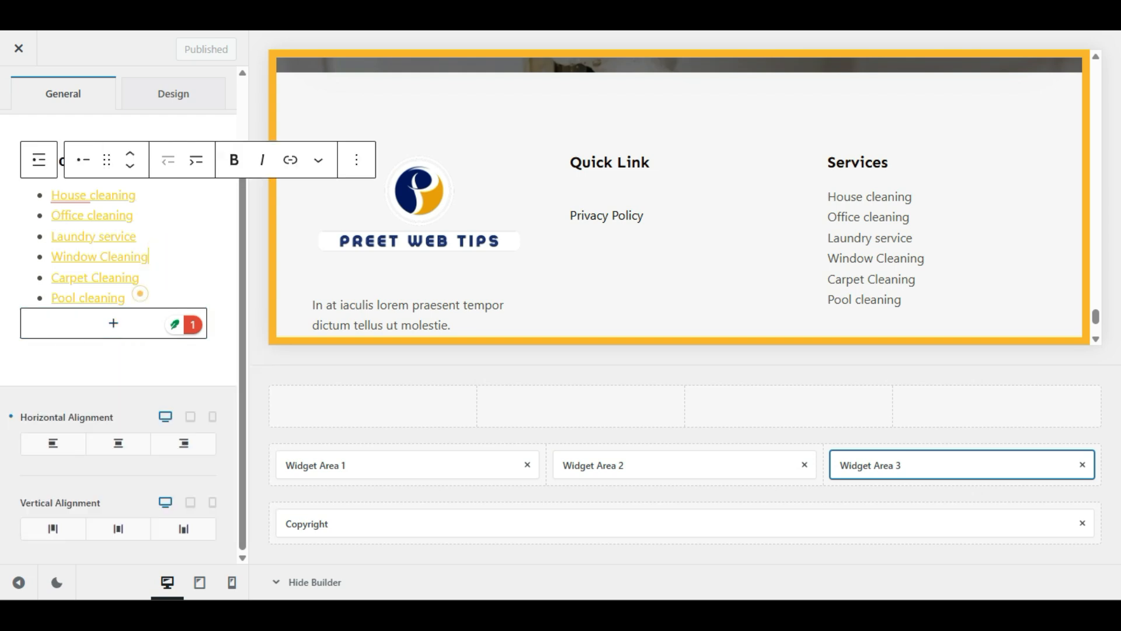
pyautogui.moveTo(143, 295); pyautogui.dragTo(33, 188)
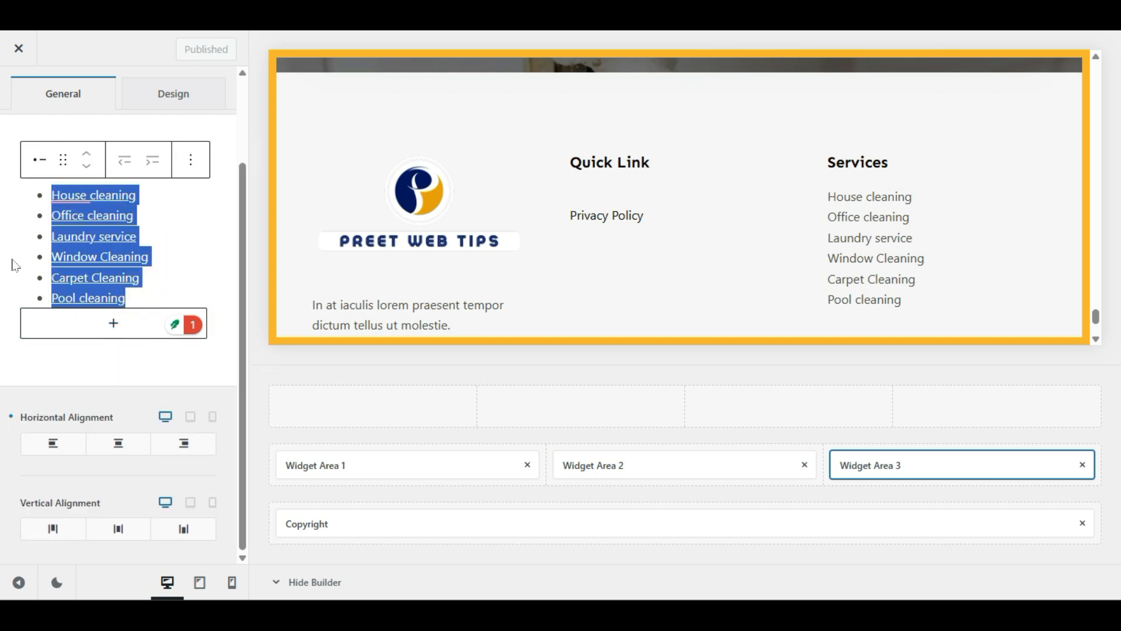
pyautogui.click(173, 256)
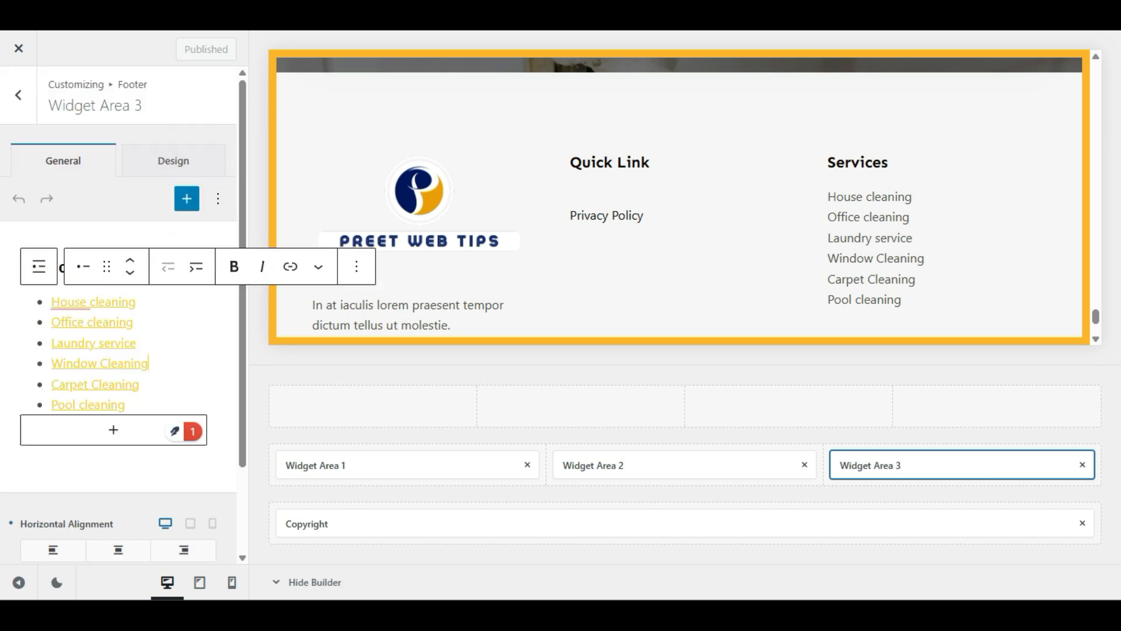
# Step: Rename the House cleaning item to 'Office Cleaning' and try 'office' as its link
pyautogui.tripleClick(117, 303)
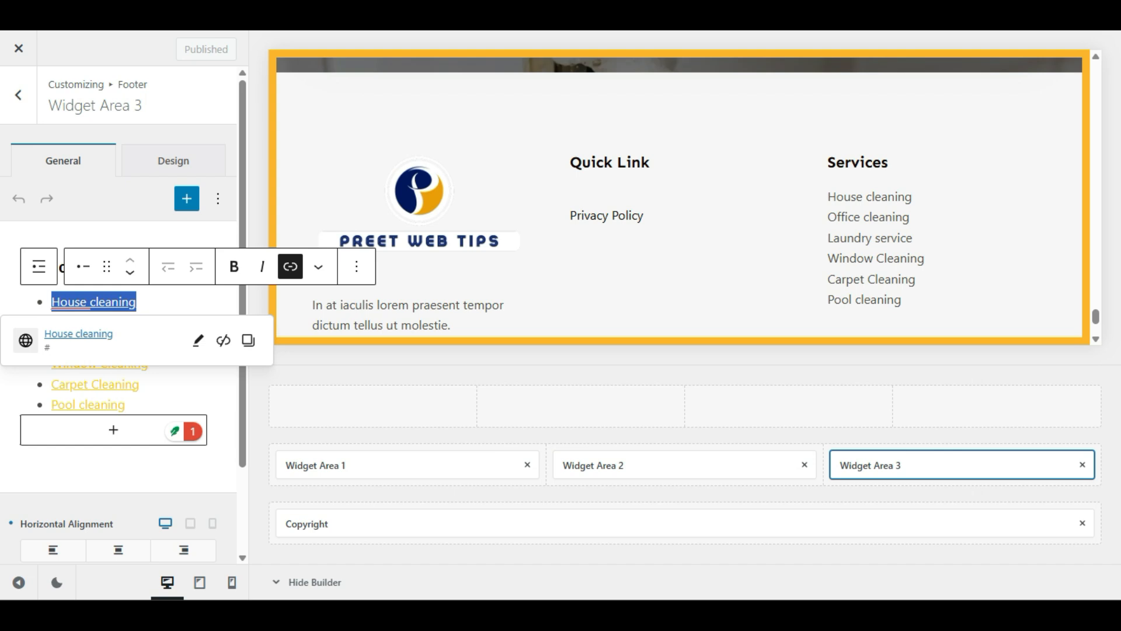
pyautogui.write('Offic')
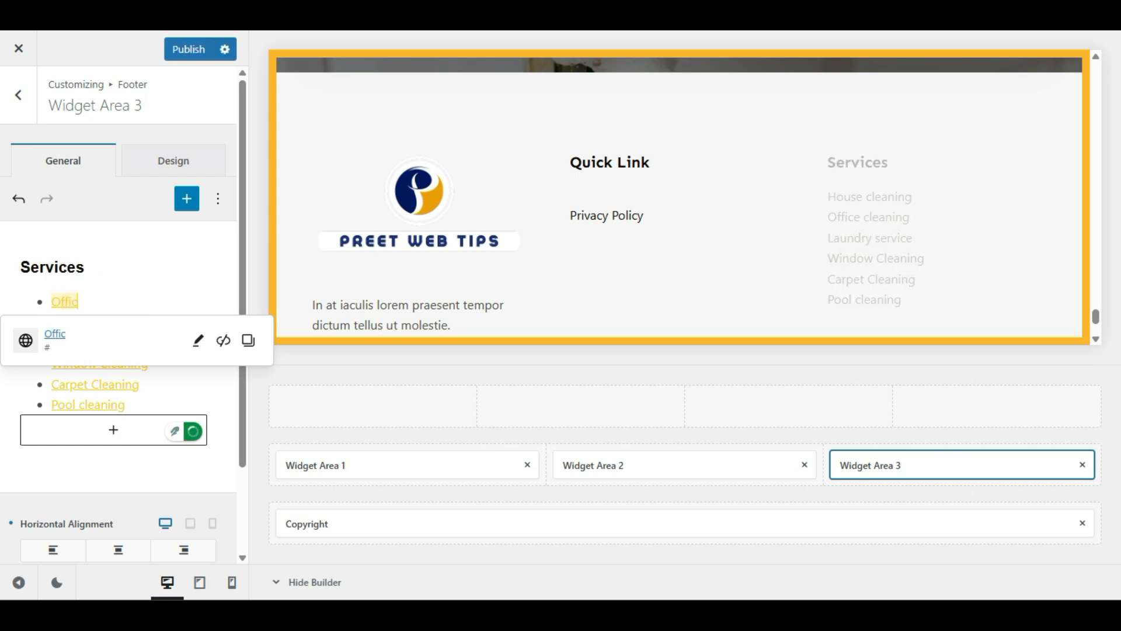
pyautogui.write('e Cleaning')
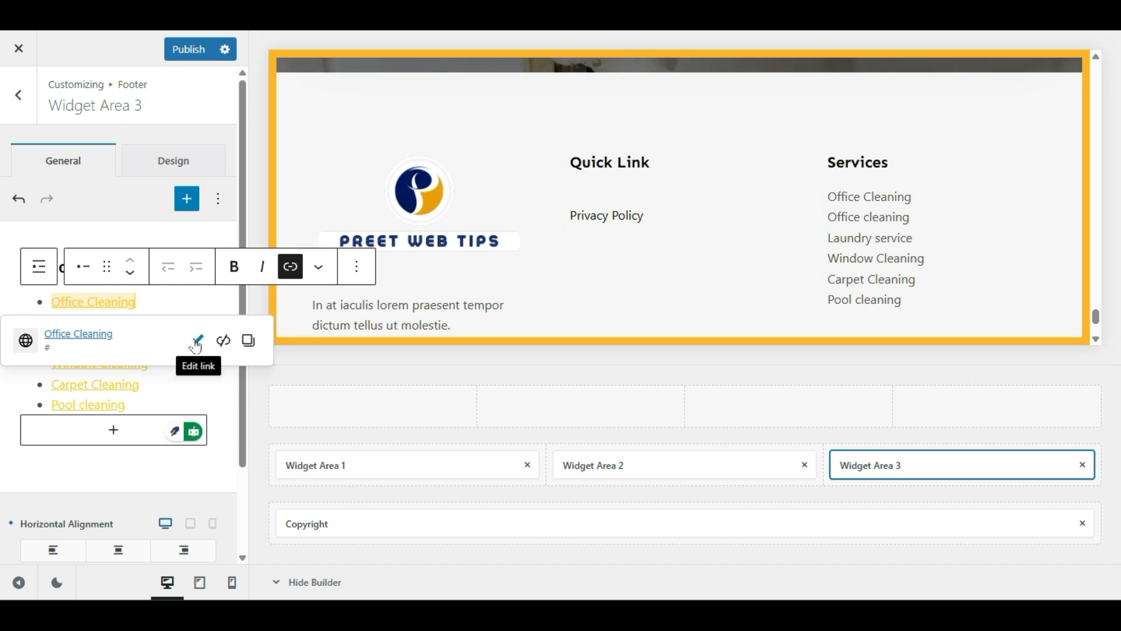
pyautogui.click(197, 346)
pyautogui.doubleClick(56, 425)
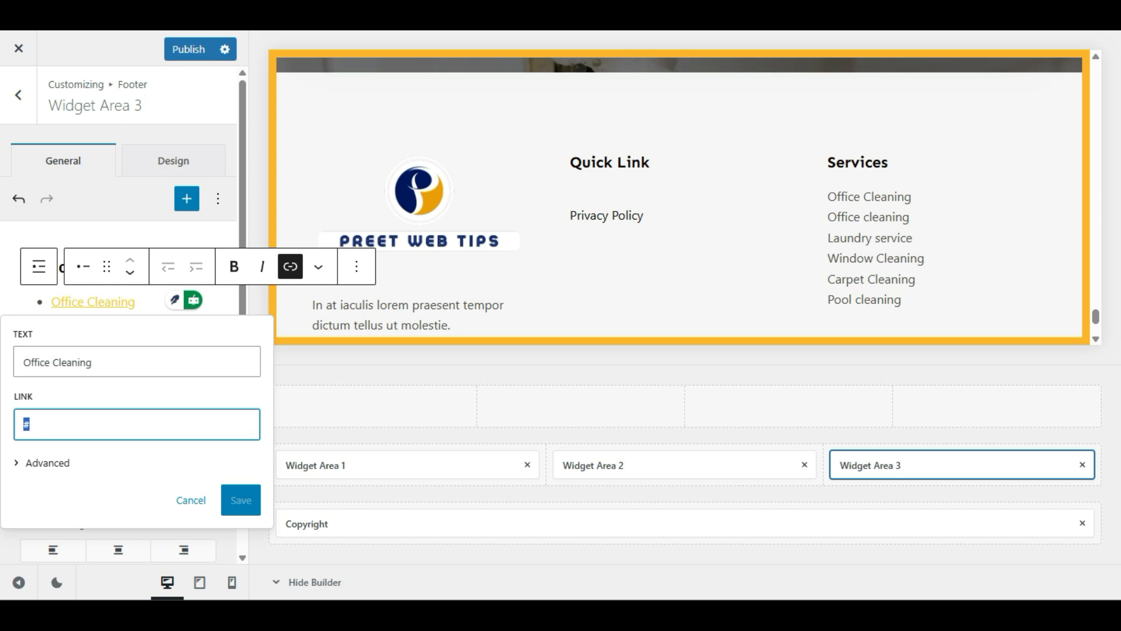
pyautogui.write('office')
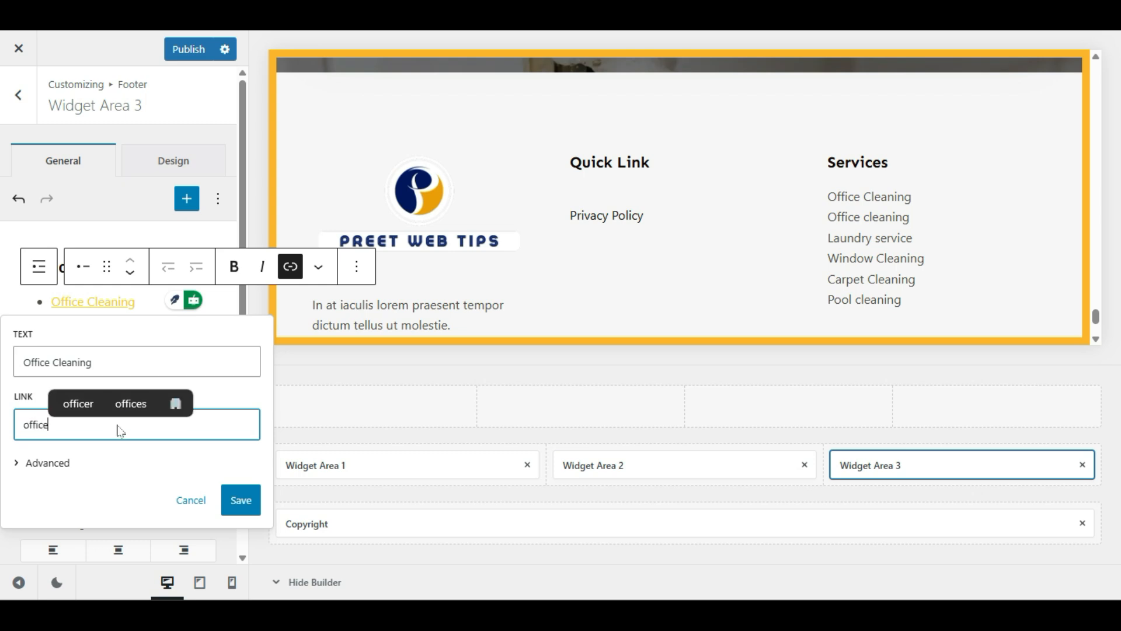
# Step: Try 'privacy' as the Office Cleaning link, then clear the link address entirely
pyautogui.doubleClick(35, 424)
pyautogui.write('pri')
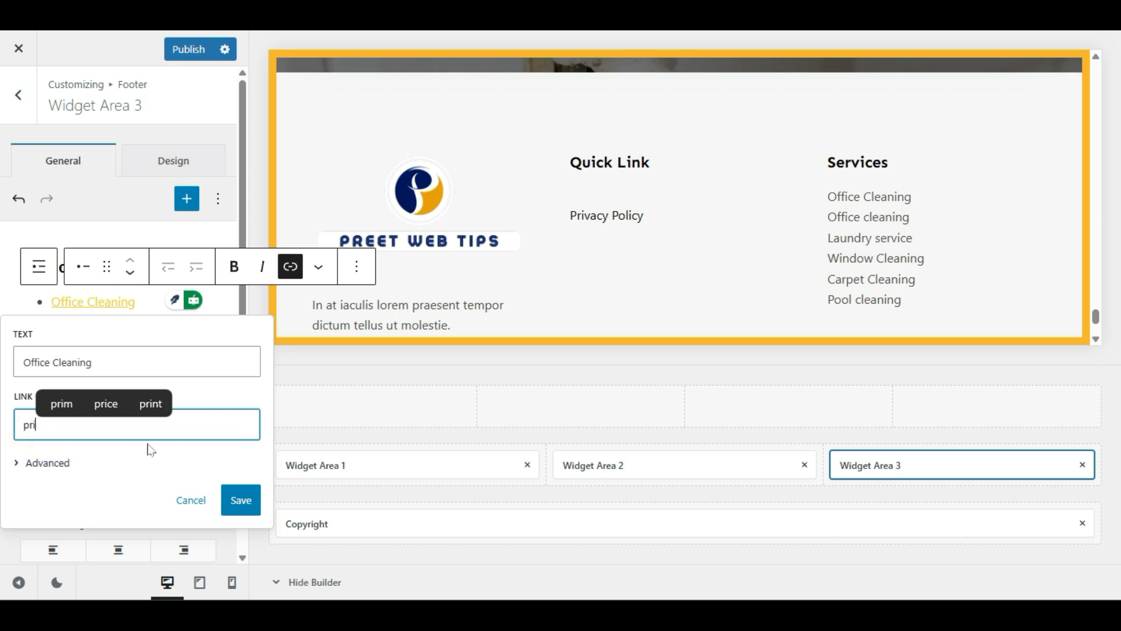
pyautogui.write('vacy')
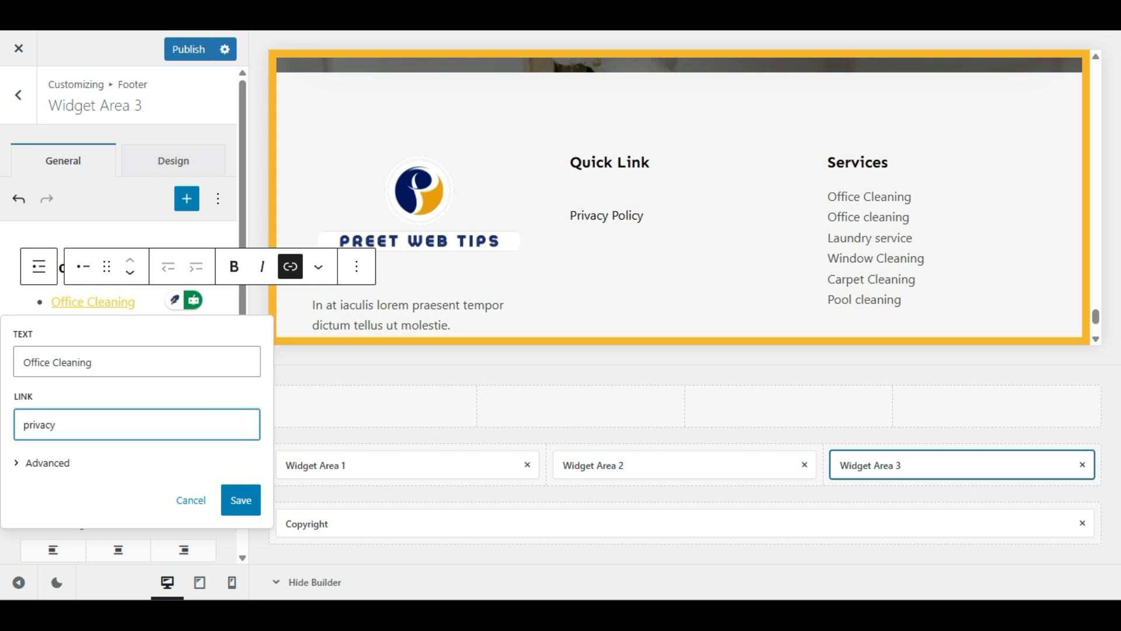
pyautogui.doubleClick(114, 415)
pyautogui.click(117, 450)
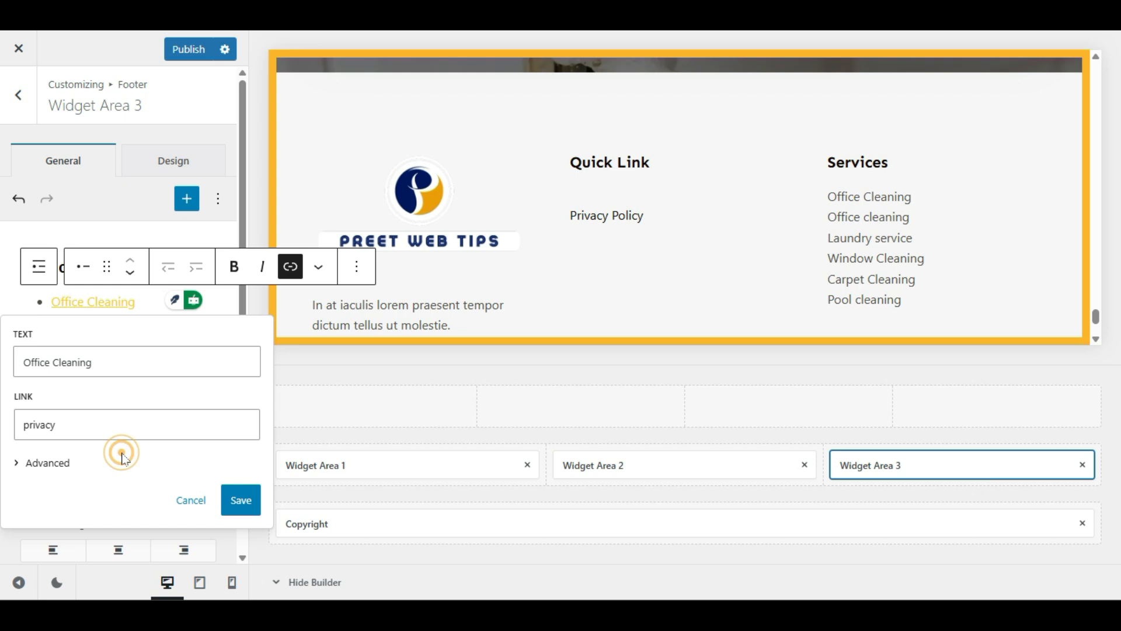
pyautogui.click(80, 424)
pyautogui.hotkey('ctrl', 'a')
pyautogui.press('BackSpace')
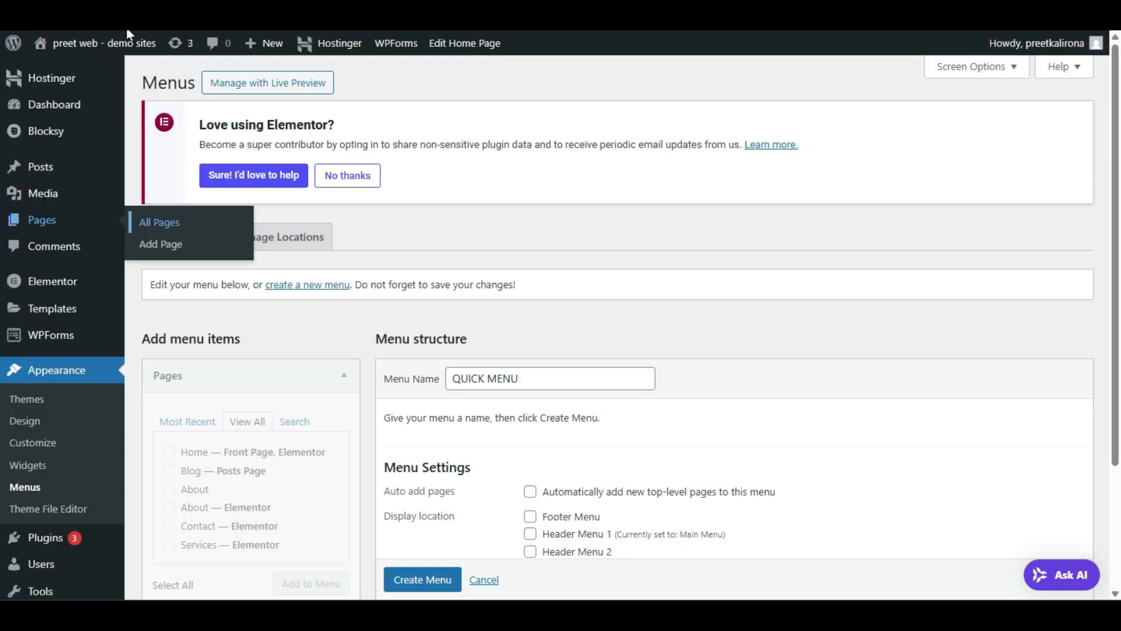
# Step: Copy the About — Elementor page's view link from the All Pages list
pyautogui.click(143, 236)
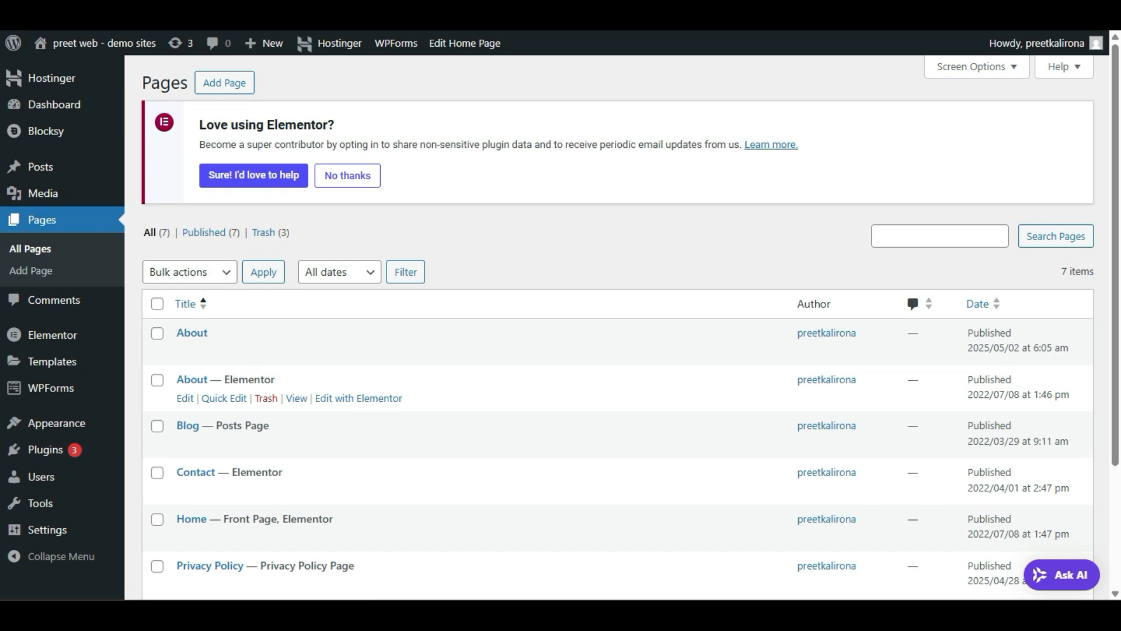
pyautogui.scroll(-3, 296, 401)
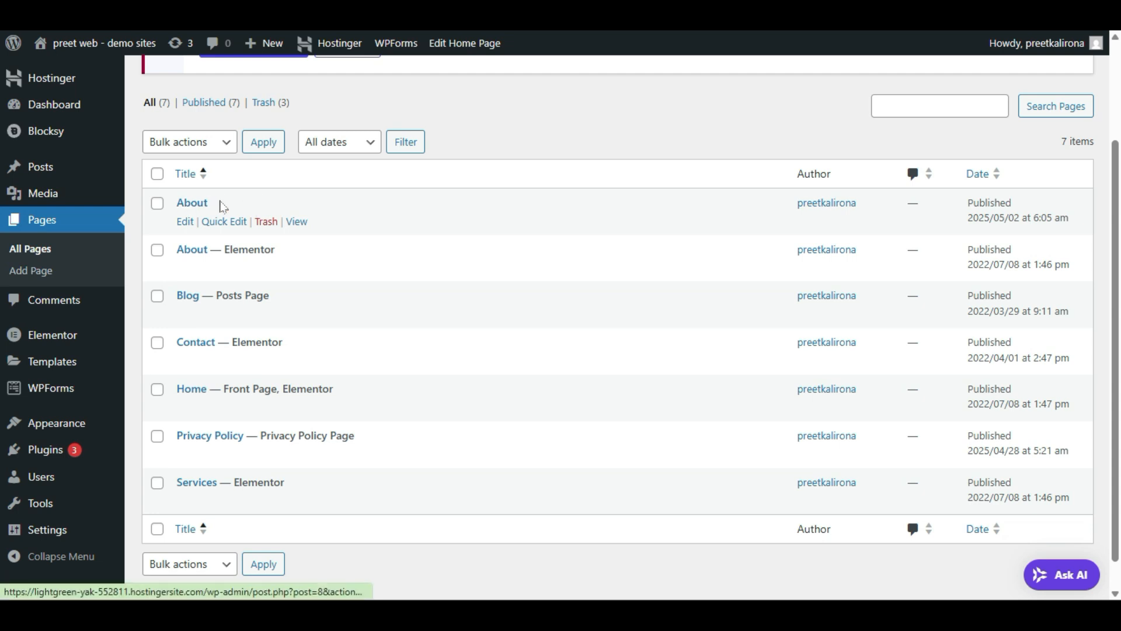
pyautogui.rightClick(298, 228)
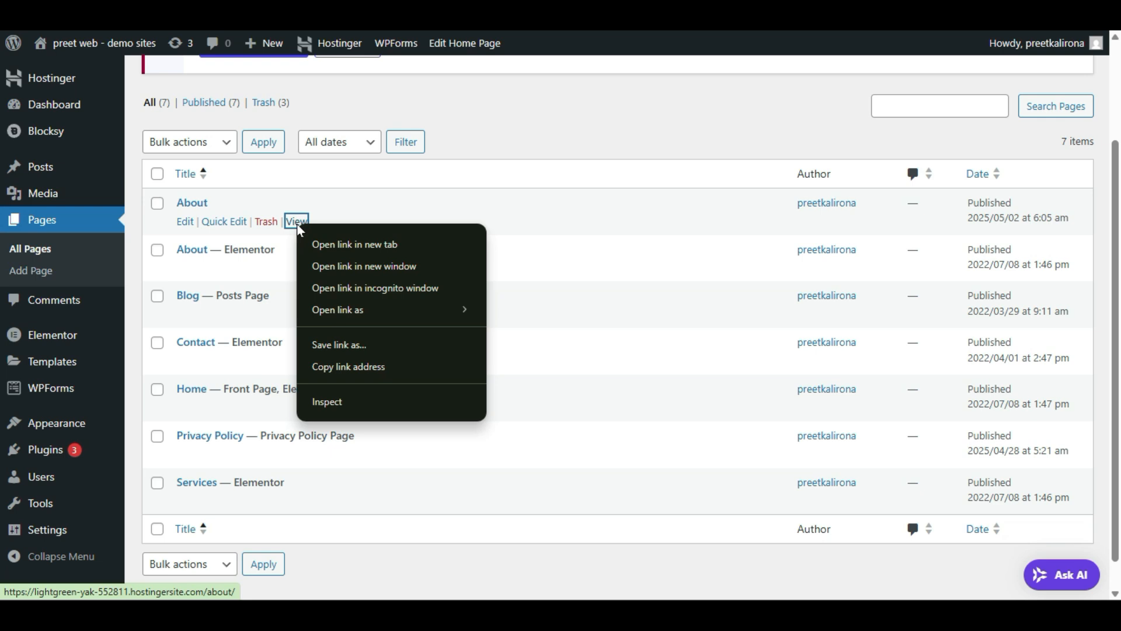
pyautogui.click(354, 368)
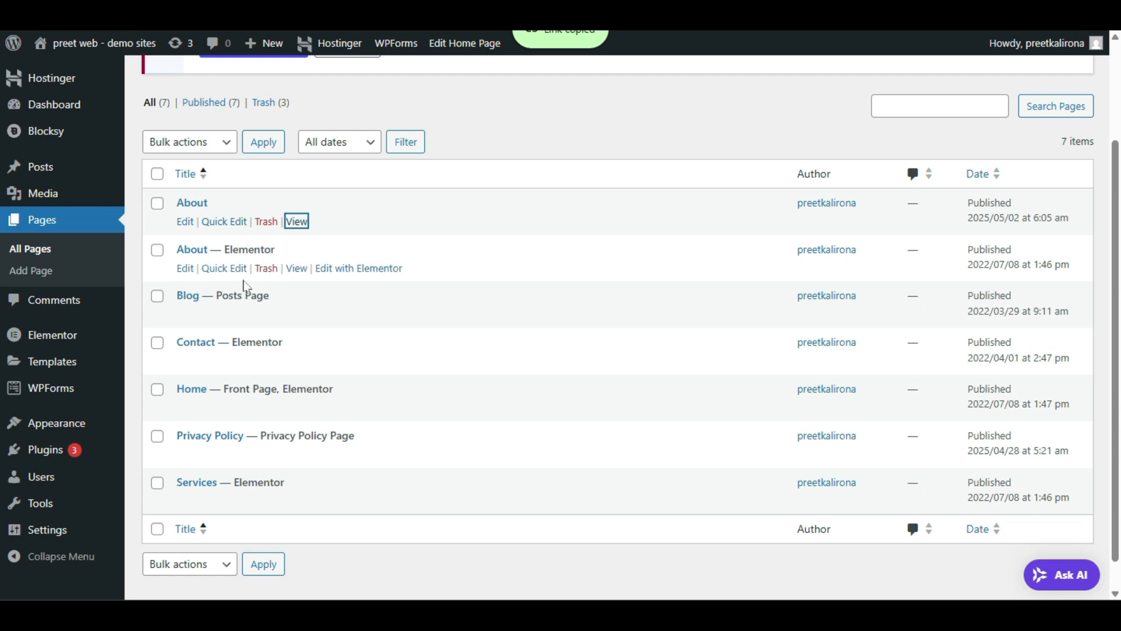
pyautogui.rightClick(292, 271)
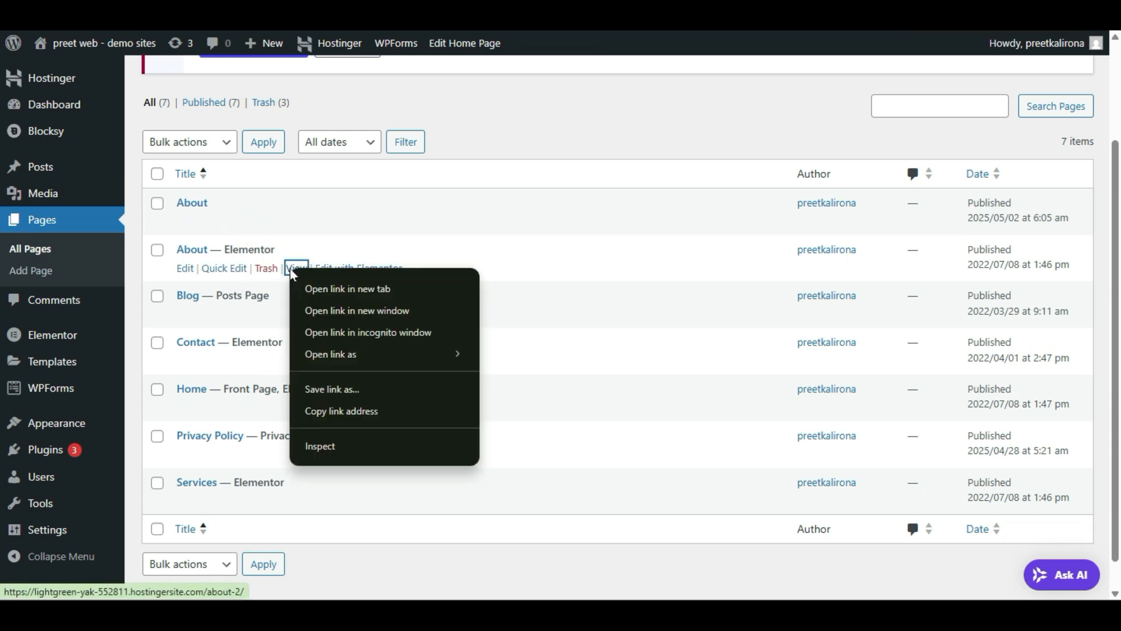
pyautogui.click(343, 405)
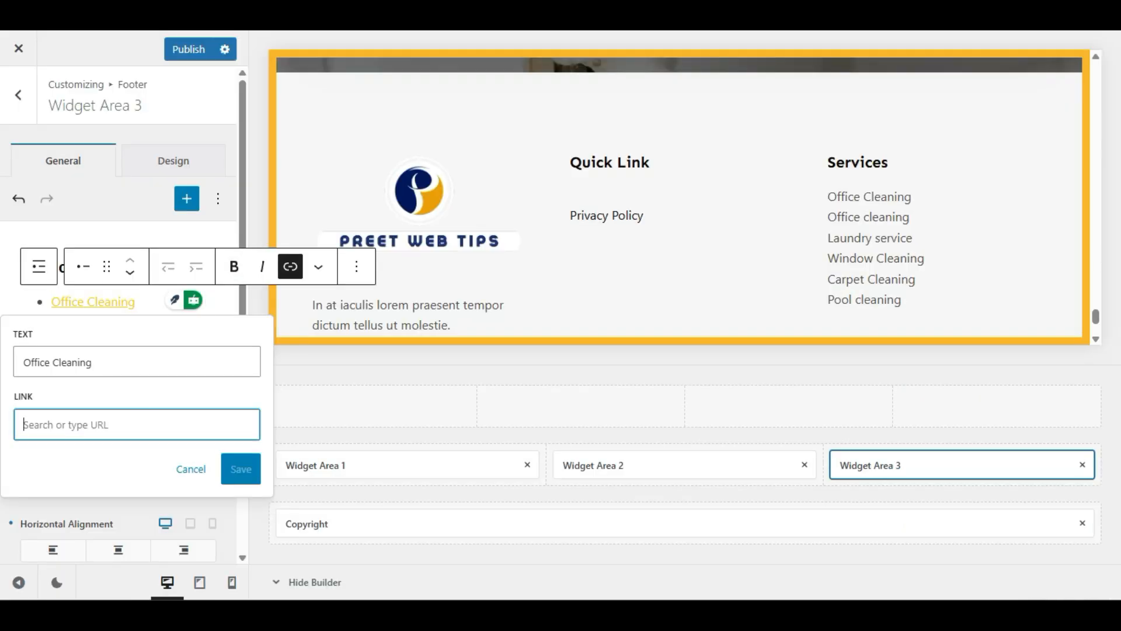
# Step: Paste the copied About — Elementor address as Office Cleaning's link and check it
pyautogui.click(23, 424)
pyautogui.hotkey('ctrl', 'v')
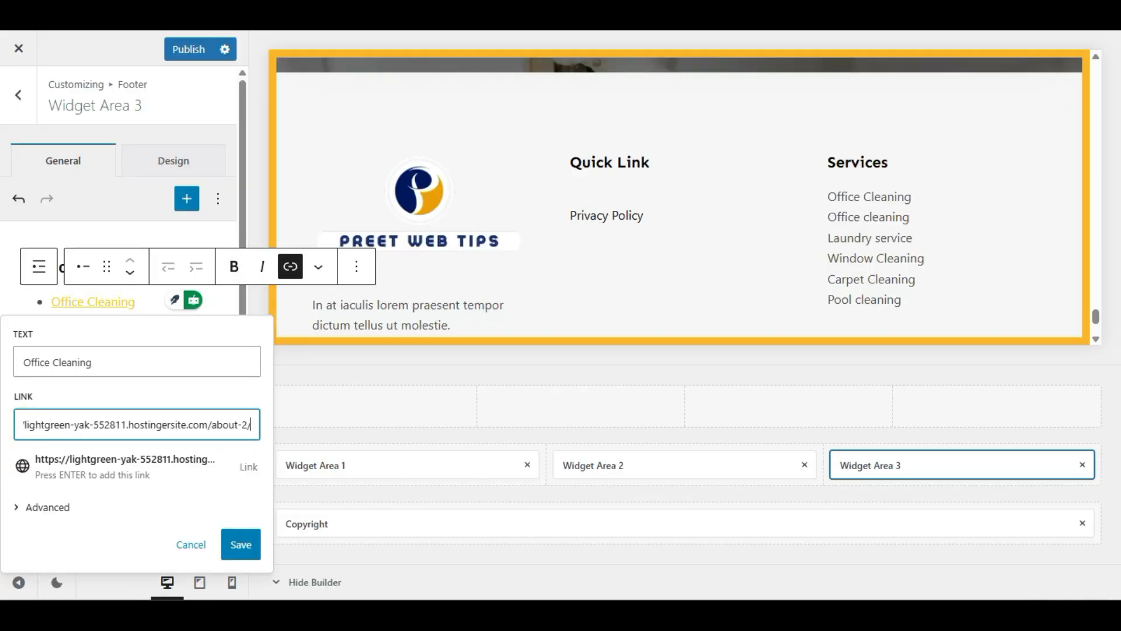
pyautogui.click(79, 476)
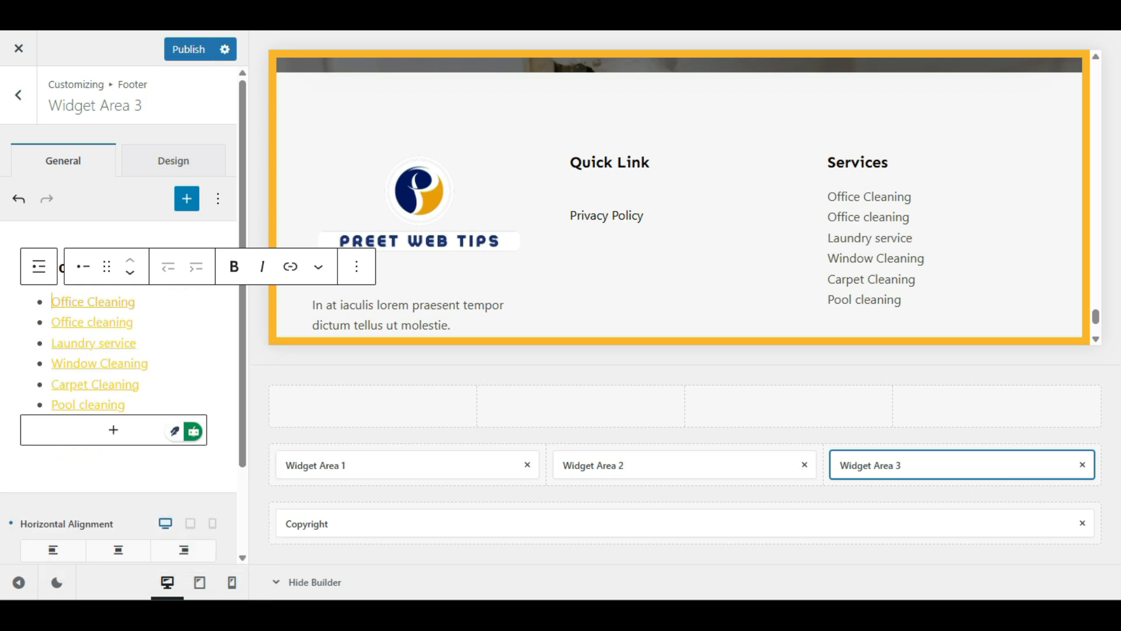
pyautogui.click(117, 303)
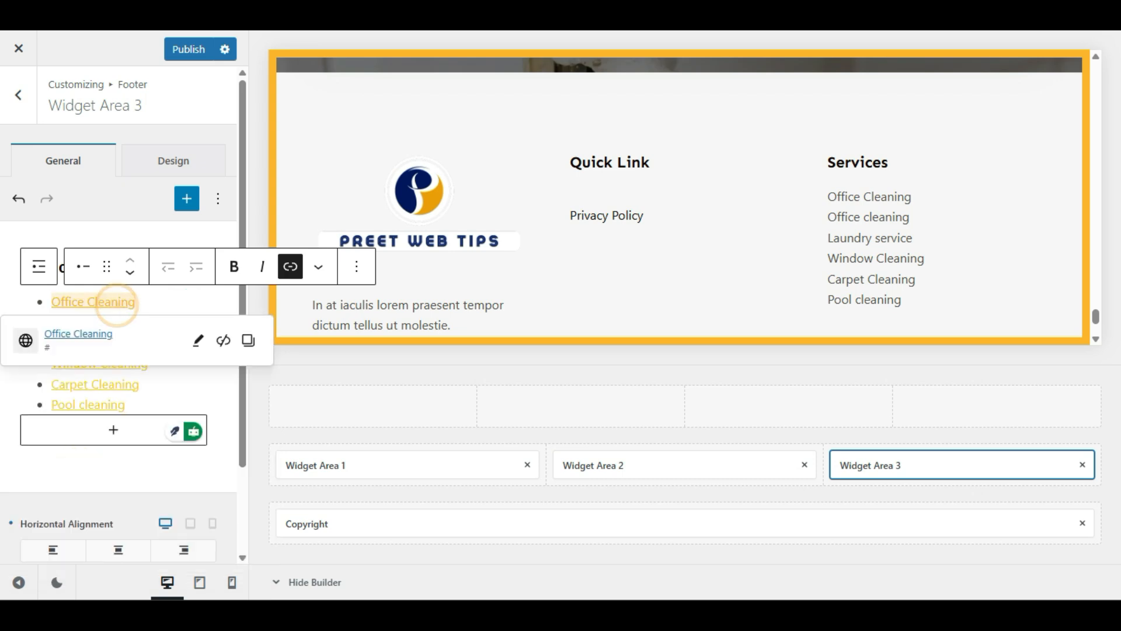
pyautogui.click(166, 300)
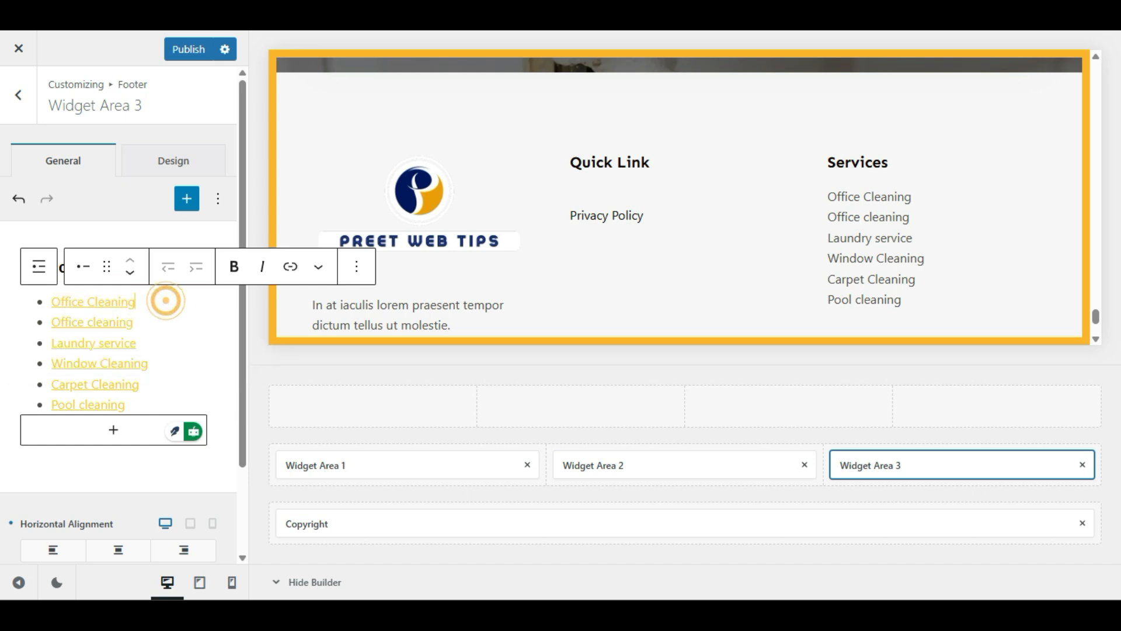
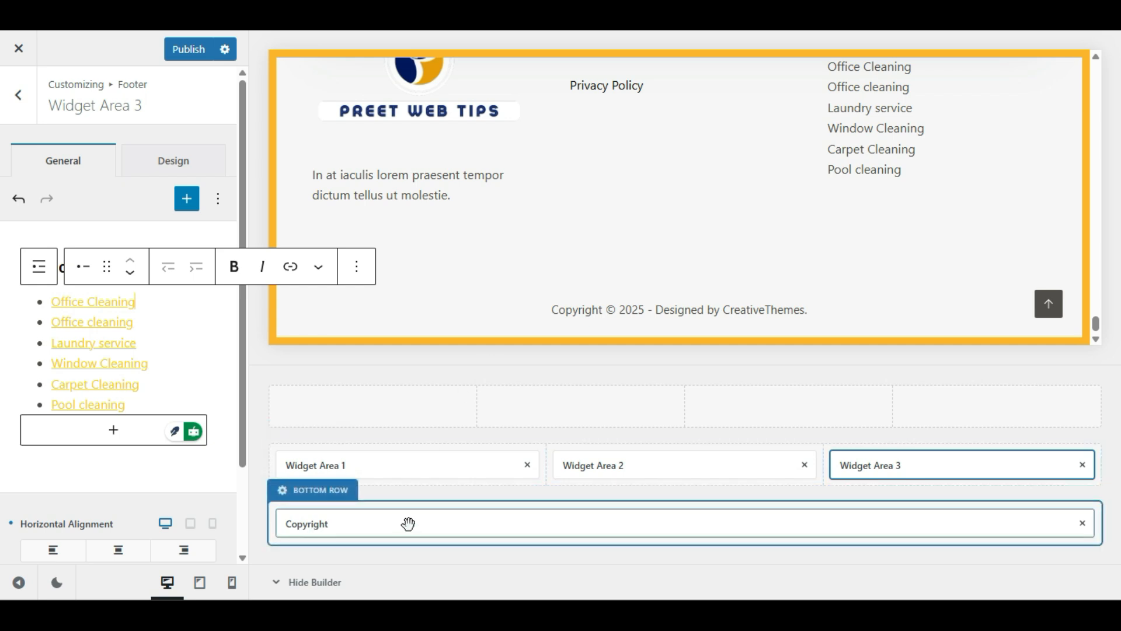
# Step: Open the footer Copyright element and inspect its current_year and theme_author text
pyautogui.click(375, 526)
pyautogui.click(386, 505)
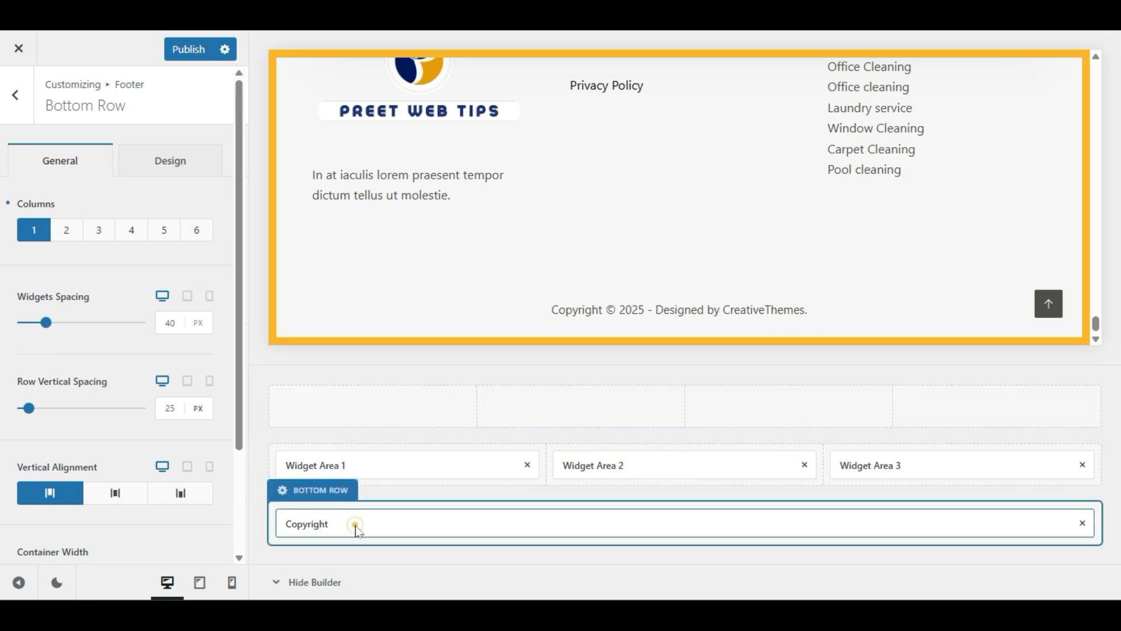
pyautogui.click(354, 524)
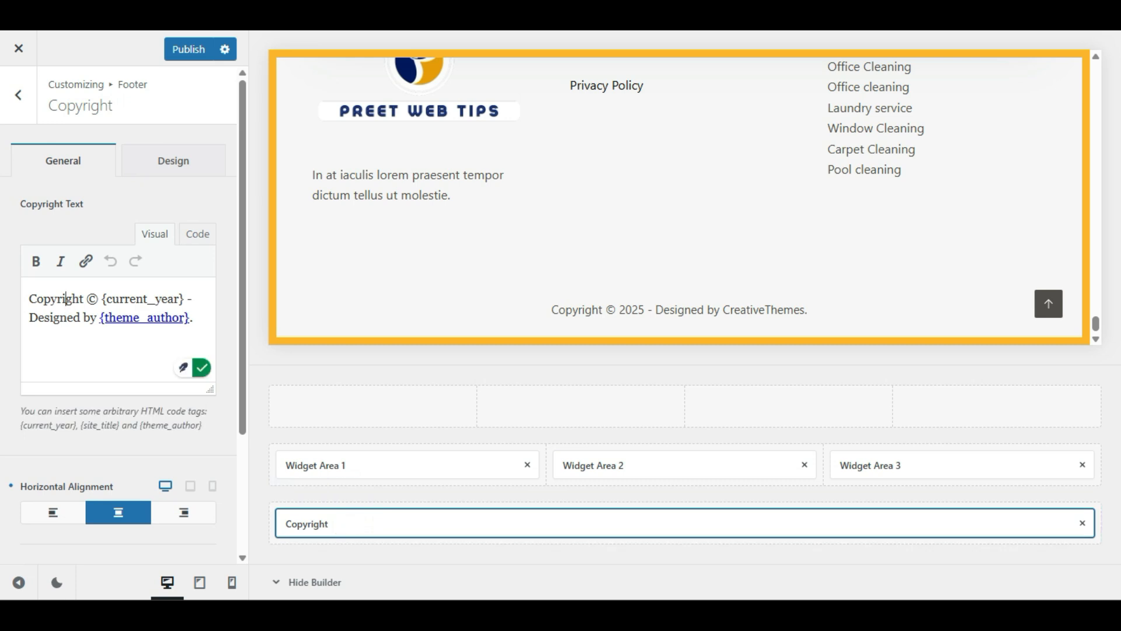
pyautogui.moveTo(110, 298); pyautogui.dragTo(180, 299)
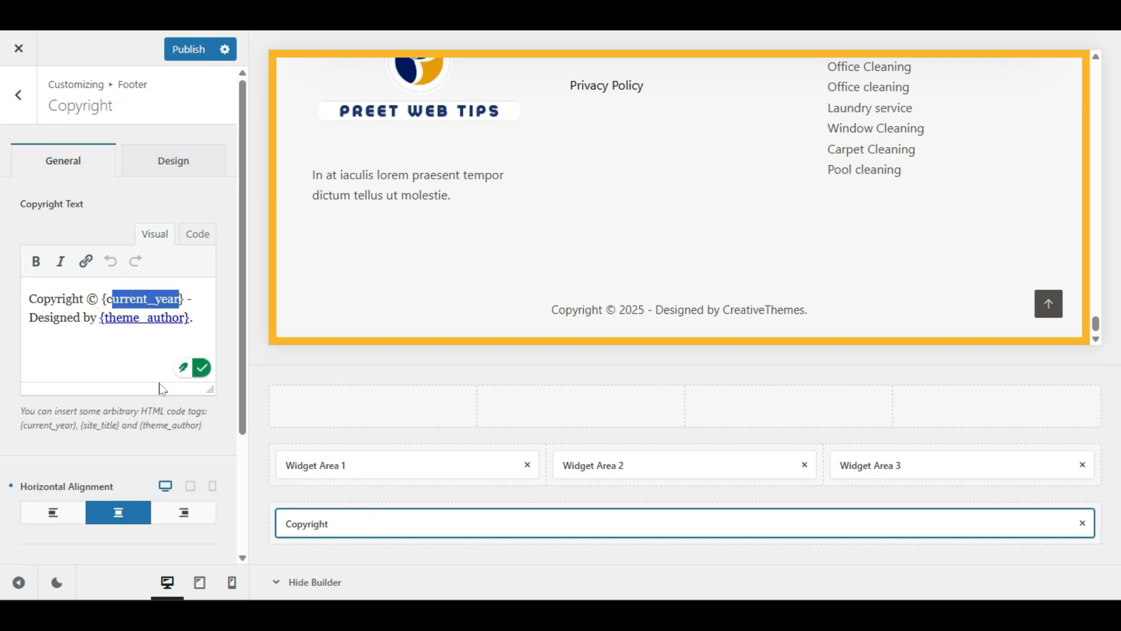
pyautogui.click(126, 319)
pyautogui.click(59, 322)
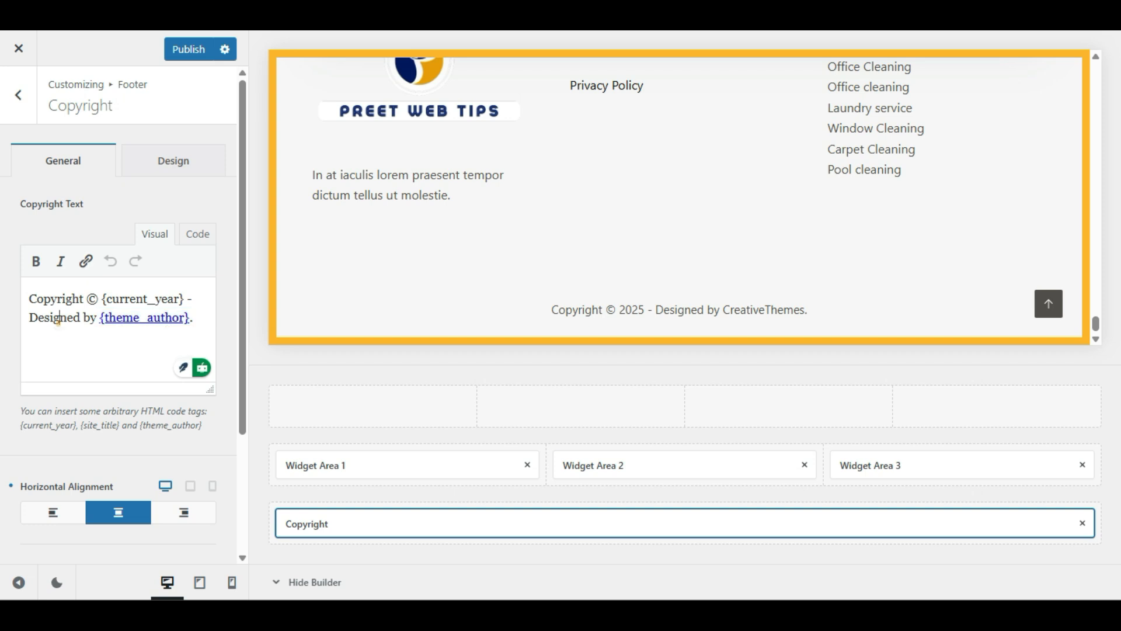
pyautogui.moveTo(193, 317); pyautogui.dragTo(83, 318)
pyautogui.click(51, 373)
# Step: Try left and right alignment for the copyright line, settling back on center
pyautogui.click(49, 512)
pyautogui.click(118, 512)
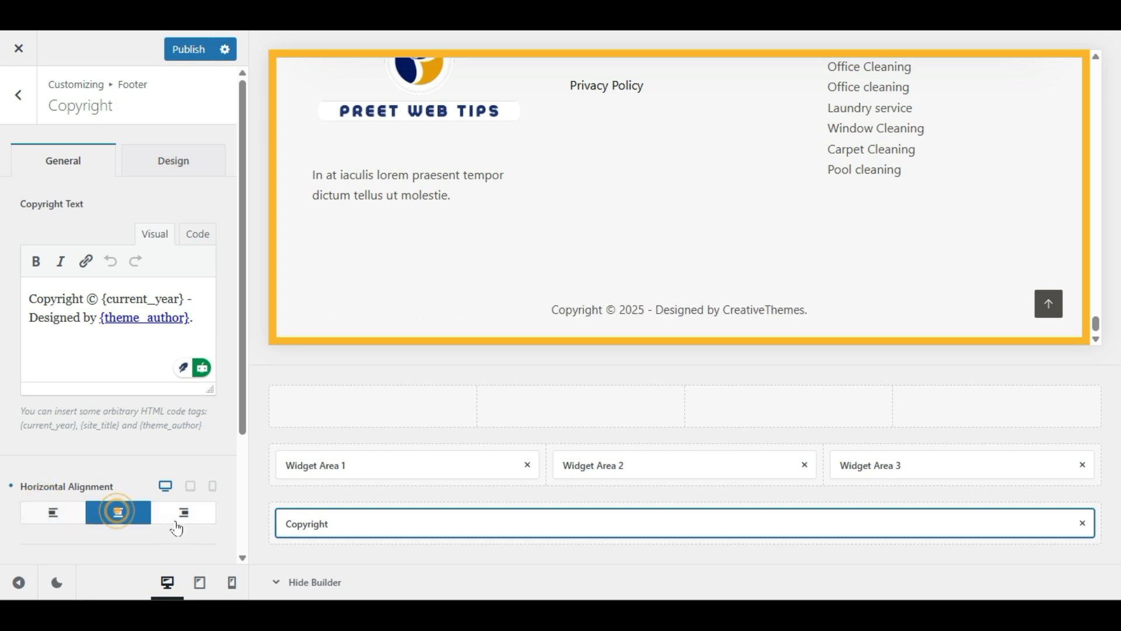
pyautogui.click(194, 515)
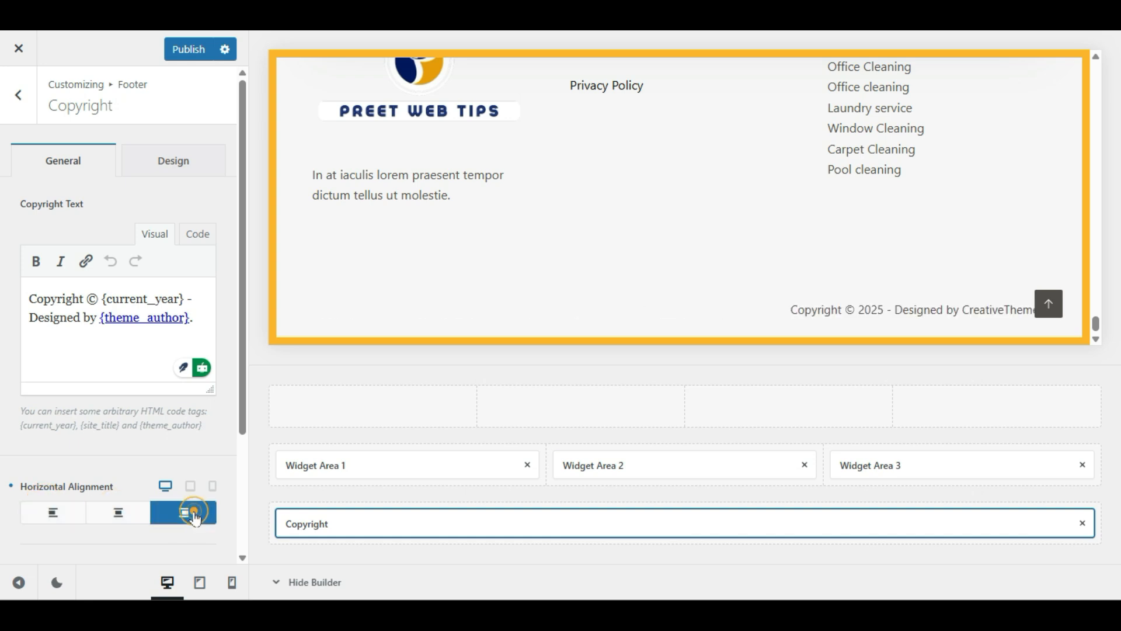
pyautogui.click(104, 518)
# Step: Publish the customizer changes to the live site
pyautogui.scroll(-3, 108, 408)
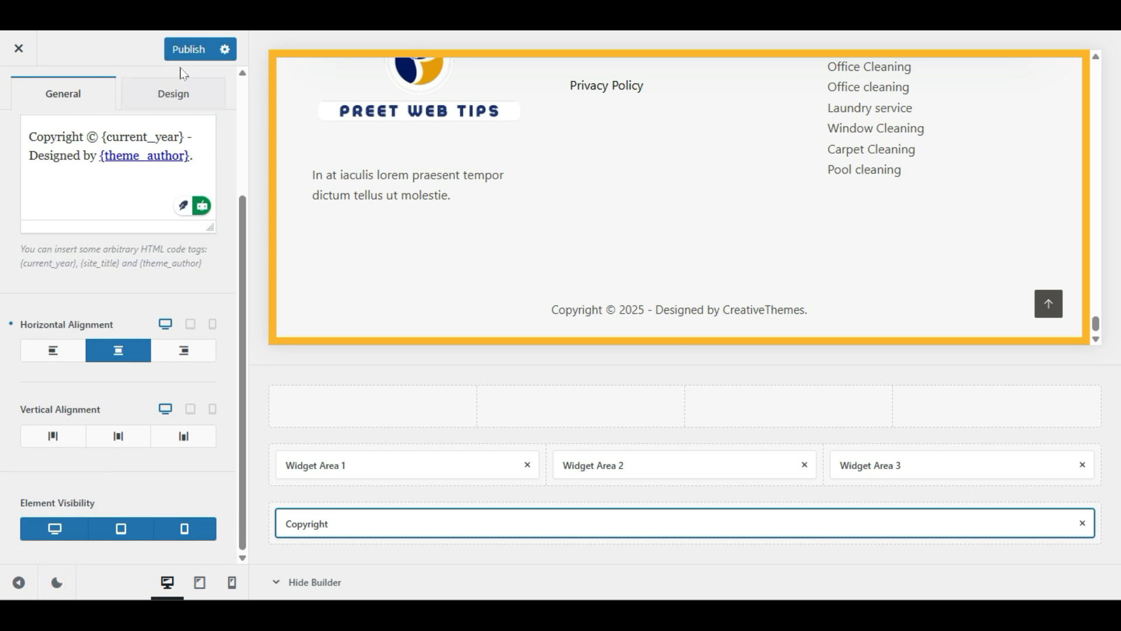
pyautogui.click(187, 51)
pyautogui.scroll(2, 572, 285)
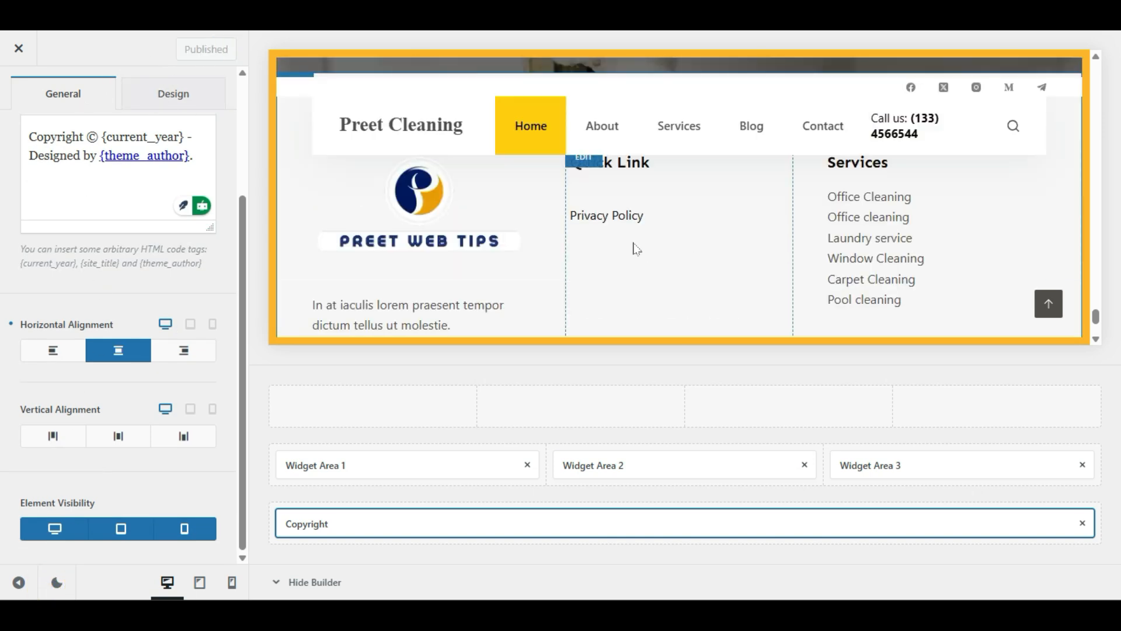
pyautogui.scroll(2, 636, 249)
pyautogui.scroll(3, 5, 187)
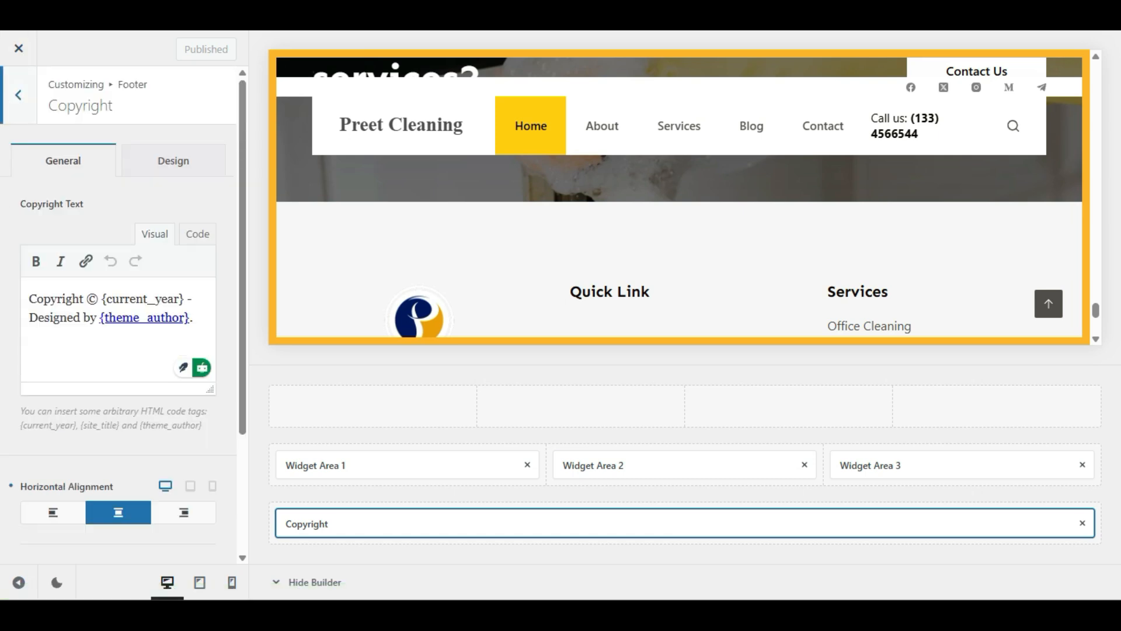
# Step: Return to the main customizer options, glancing at the sidebar layout settings
pyautogui.click(9, 94)
pyautogui.click(20, 95)
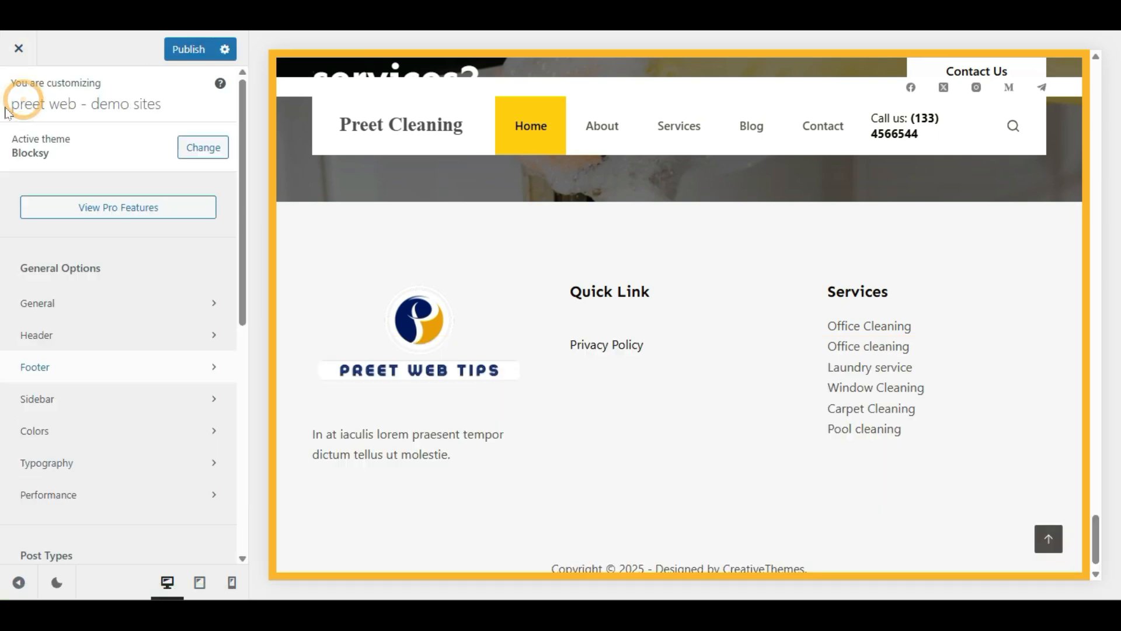
pyautogui.click(64, 399)
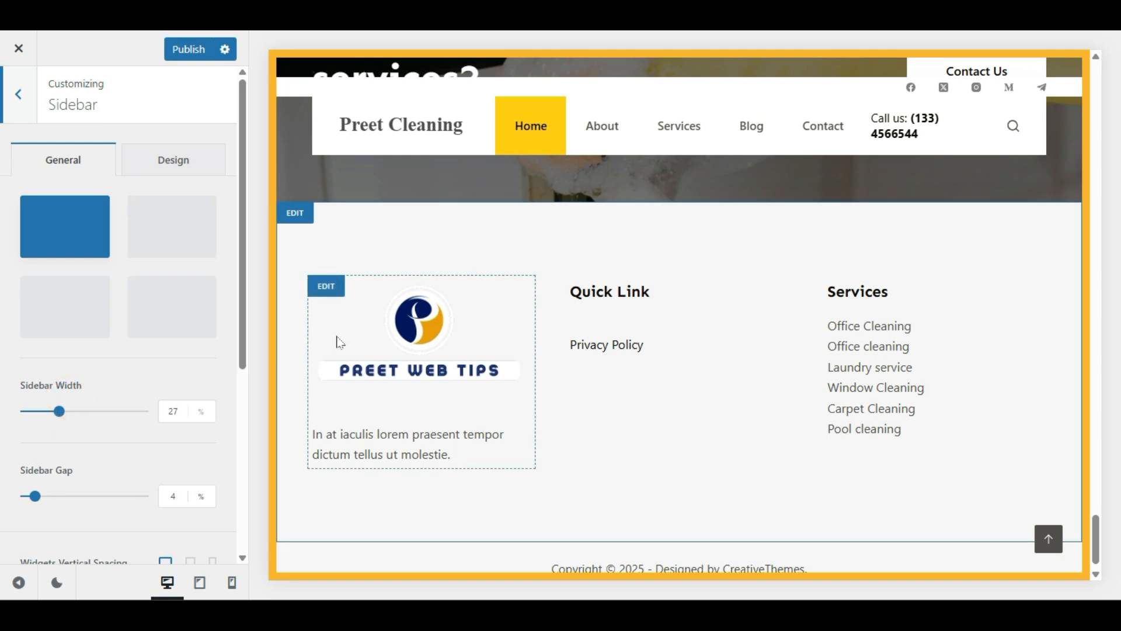
pyautogui.scroll(5, 672, 327)
pyautogui.scroll(10, 696, 351)
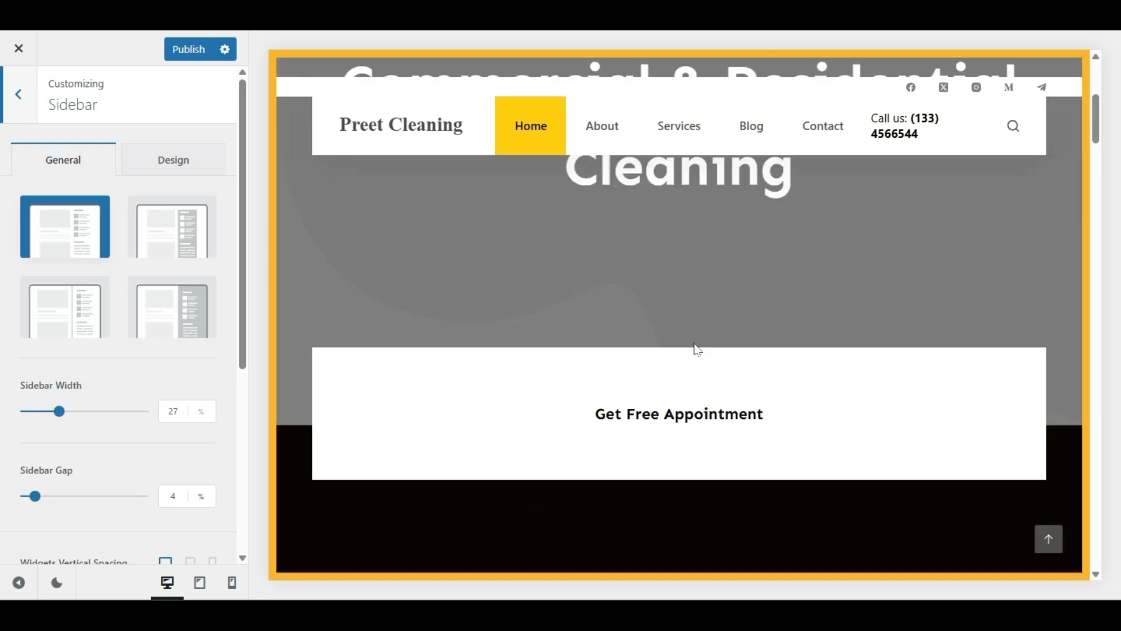
# Step: Preview the Blog page and open Blog Posts layout options from a post card
pyautogui.click(750, 128)
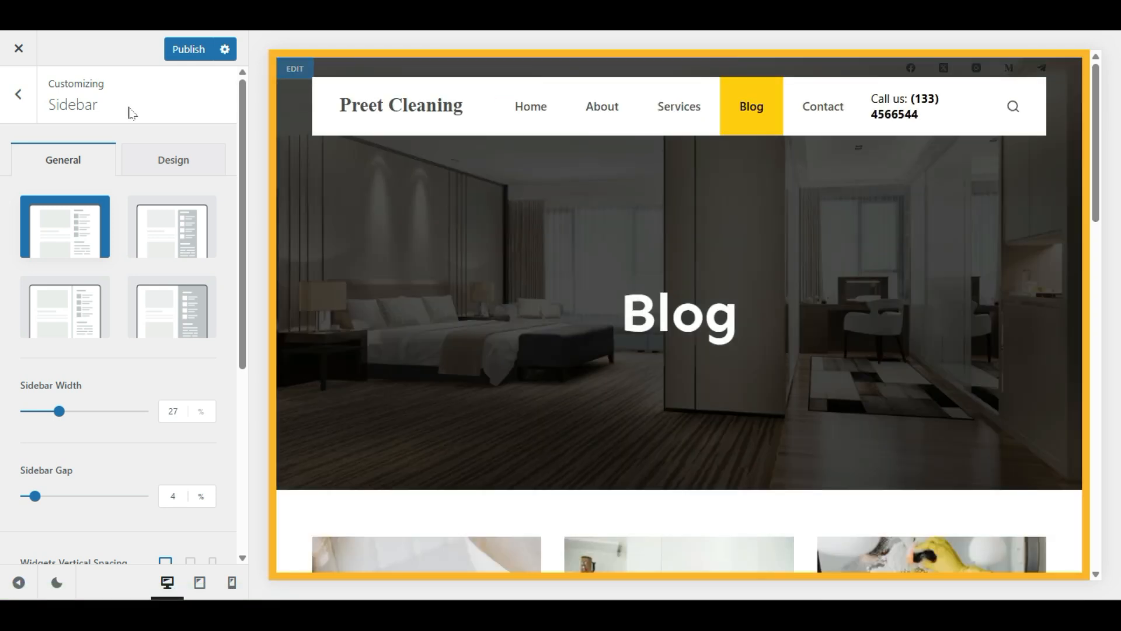
pyautogui.scroll(-5, 677, 263)
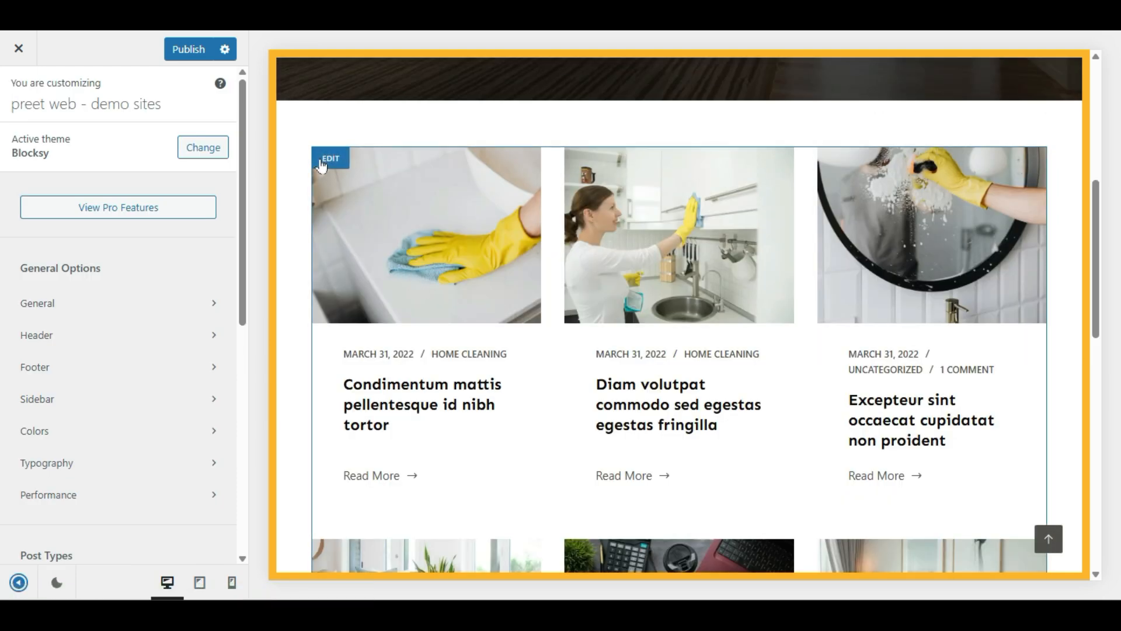
pyautogui.click(322, 164)
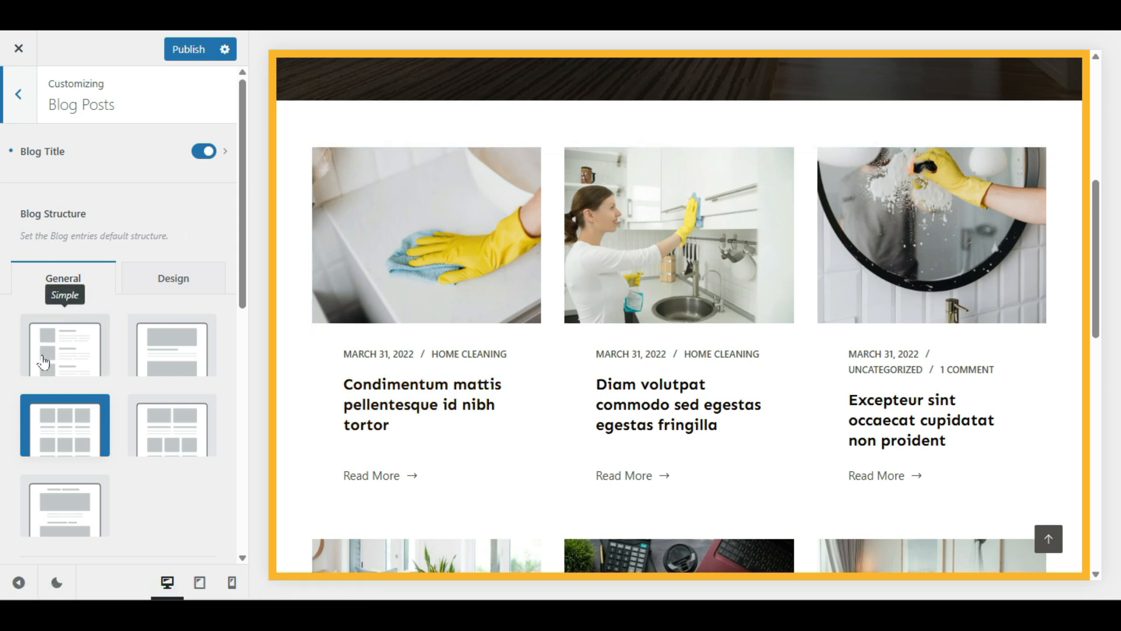
# Step: Try the Enhanced Grid blog layout, then return to the plain Grid structure
pyautogui.click(147, 433)
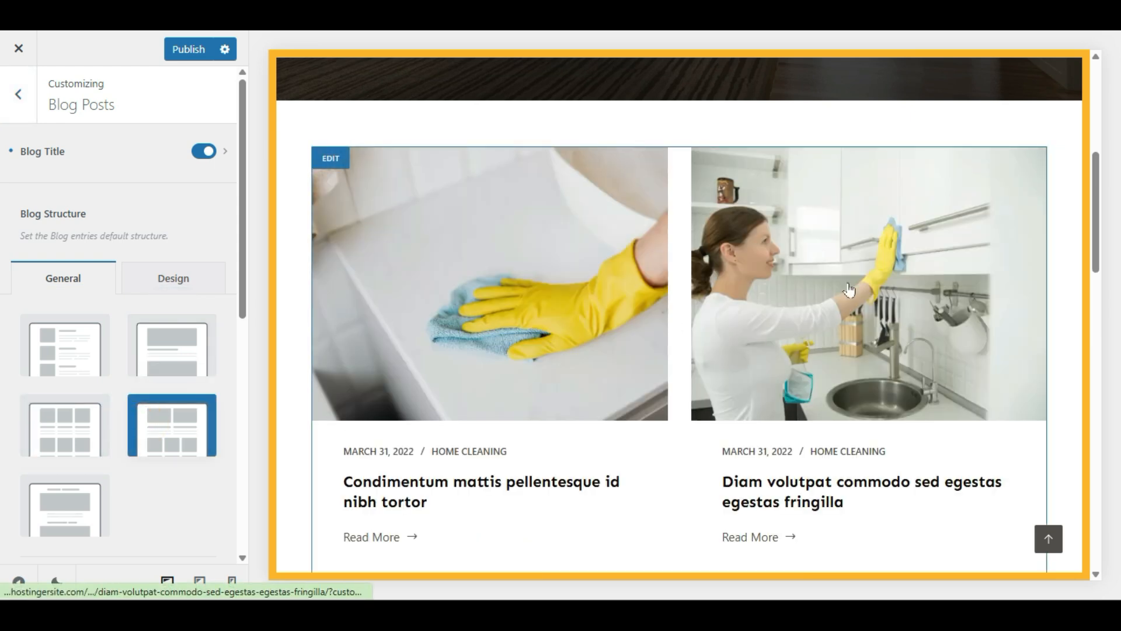
pyautogui.scroll(-5, 546, 341)
pyautogui.scroll(-5, 952, 358)
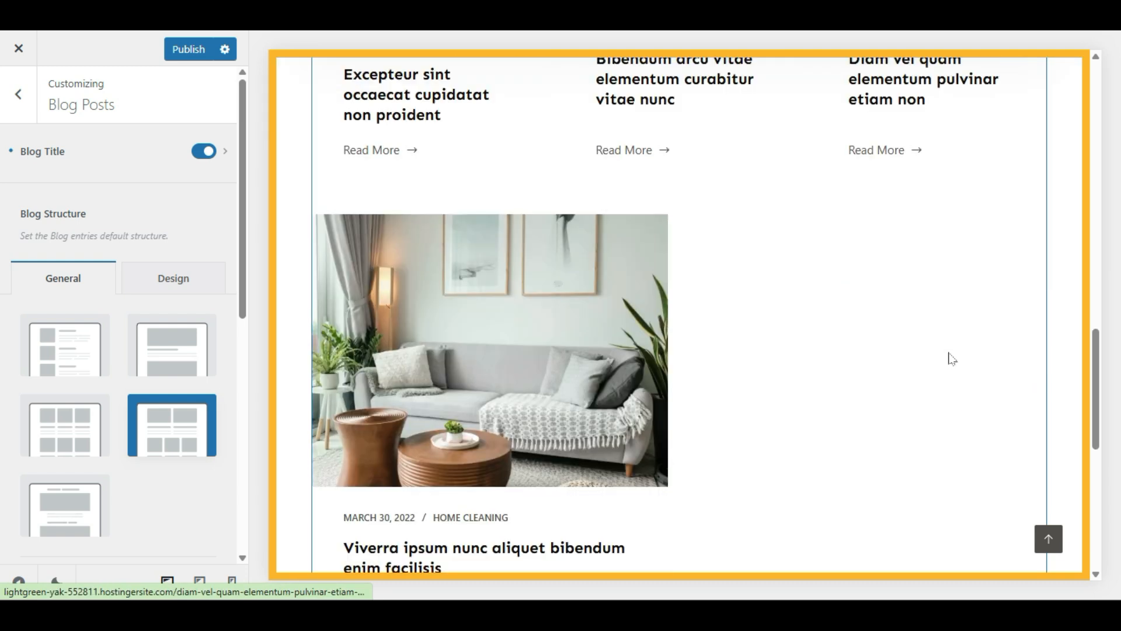
pyautogui.scroll(-10, 733, 370)
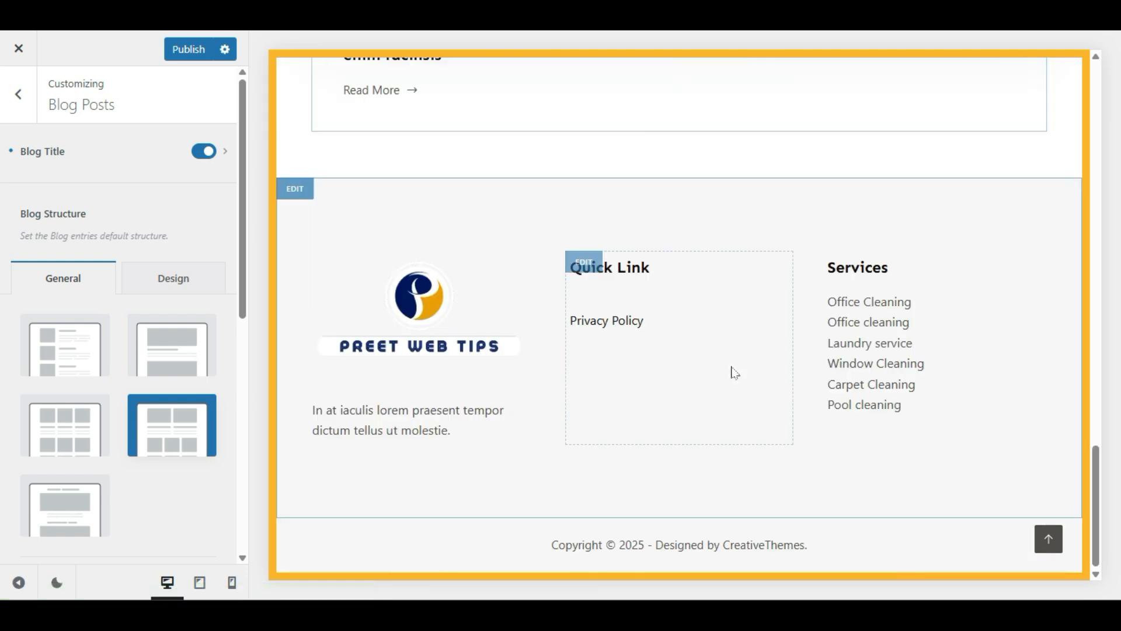
pyautogui.scroll(20, 759, 345)
pyautogui.scroll(5, 737, 349)
pyautogui.scroll(-8, 350, 407)
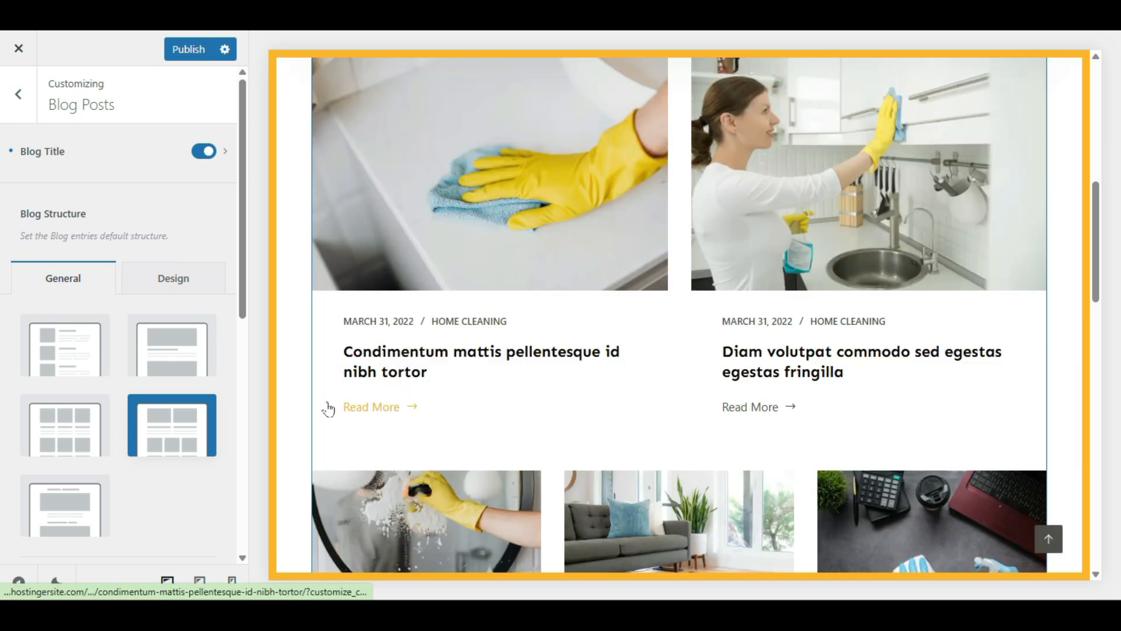
pyautogui.click(56, 409)
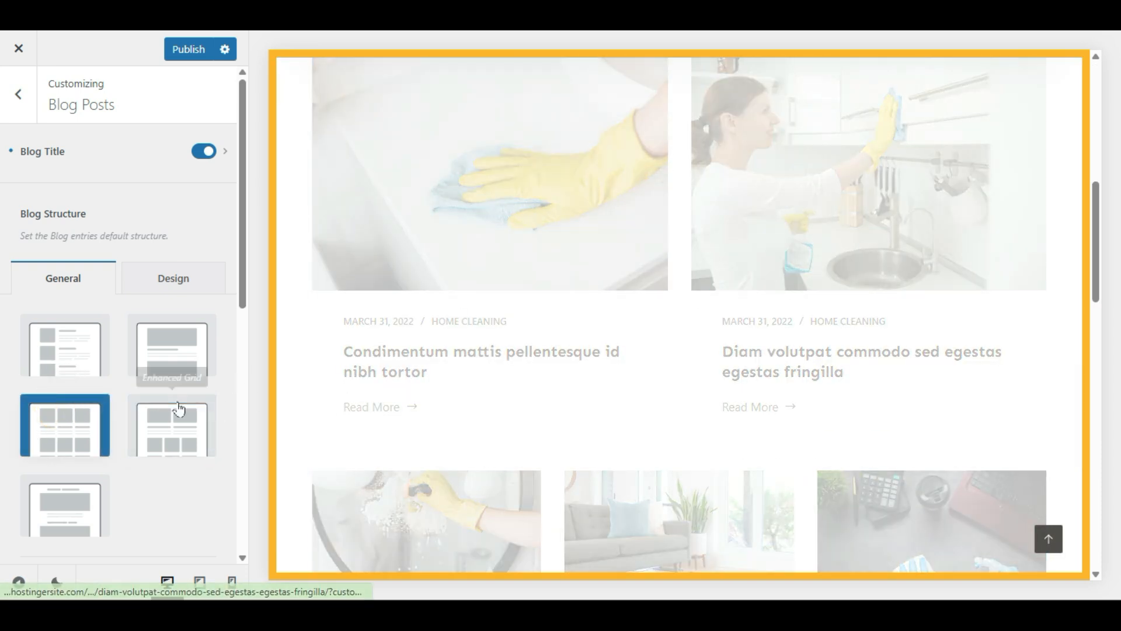
# Step: Raise the number of blog columns from 3 to 4 and preview full width
pyautogui.scroll(-3, 172, 417)
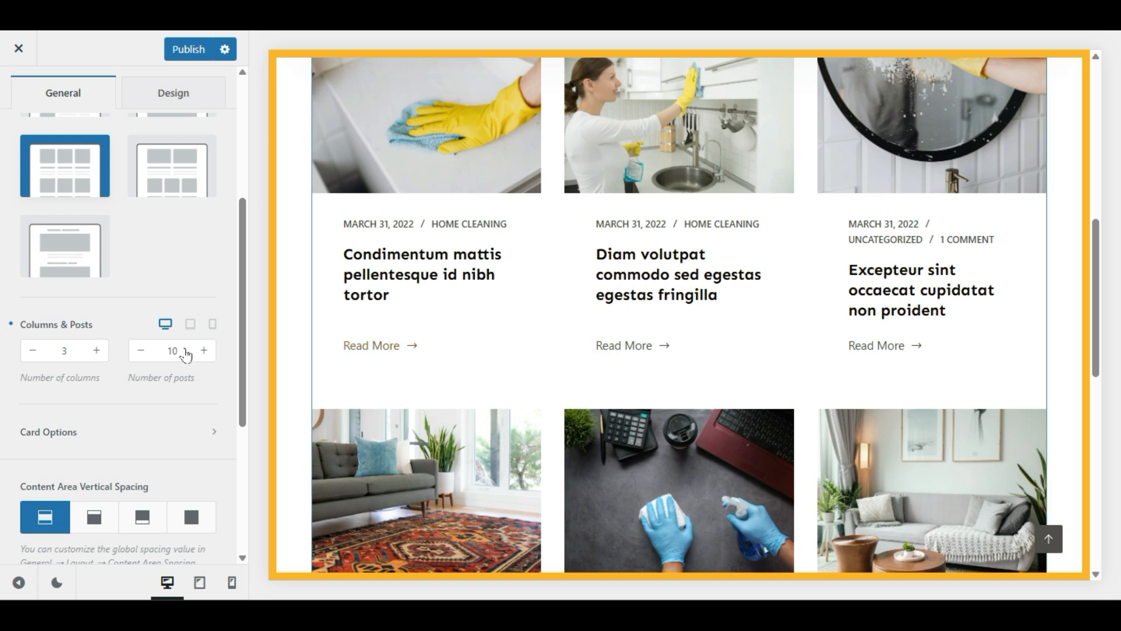
pyautogui.click(97, 350)
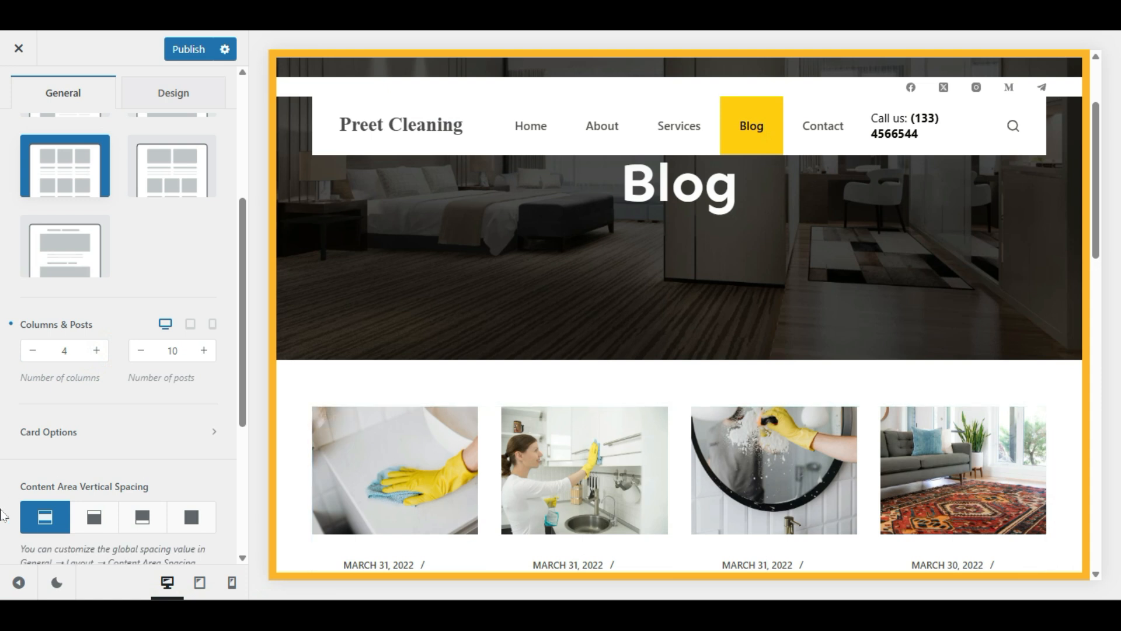
pyautogui.click(18, 582)
pyautogui.scroll(-4, 216, 439)
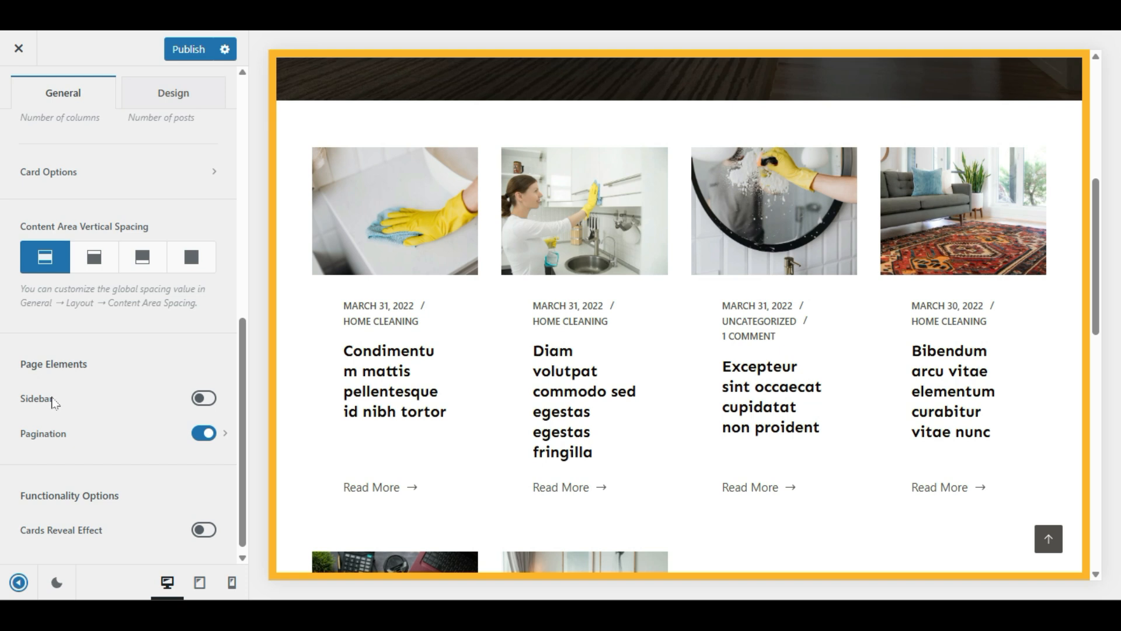
# Step: Enable the blog sidebar and show blog posts in 2 columns, previewing full width
pyautogui.click(204, 399)
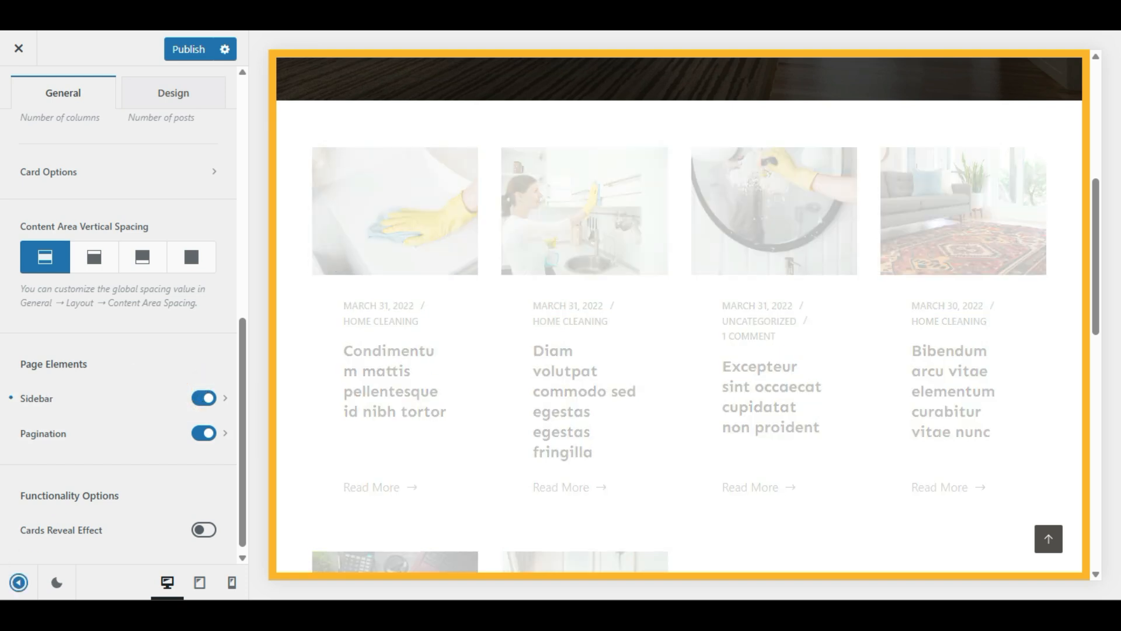
pyautogui.click(18, 582)
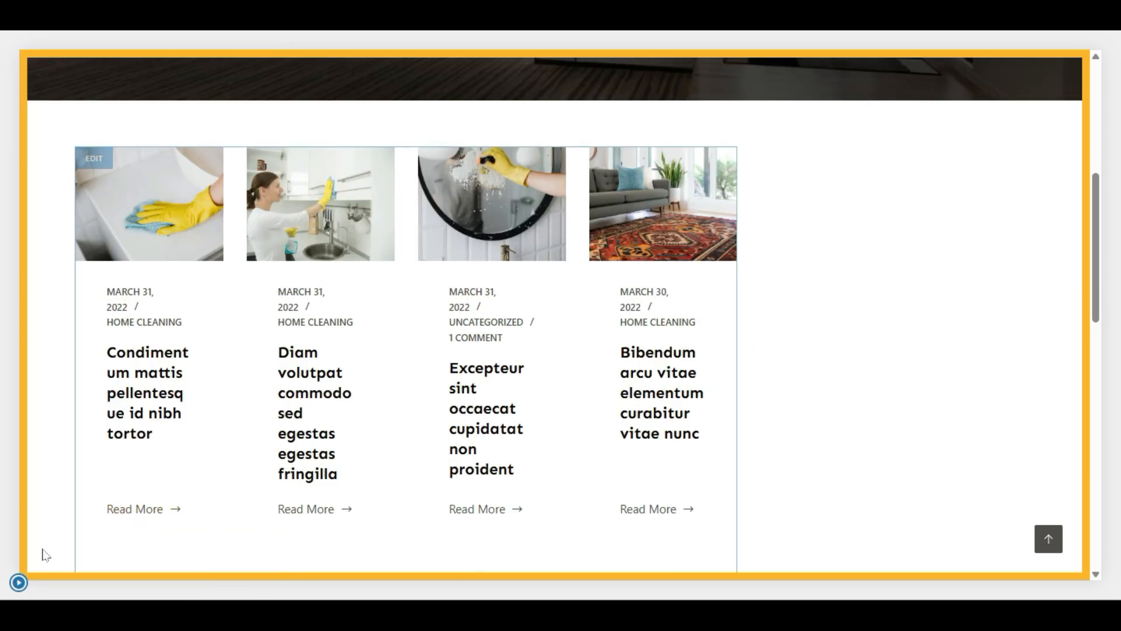
pyautogui.click(18, 582)
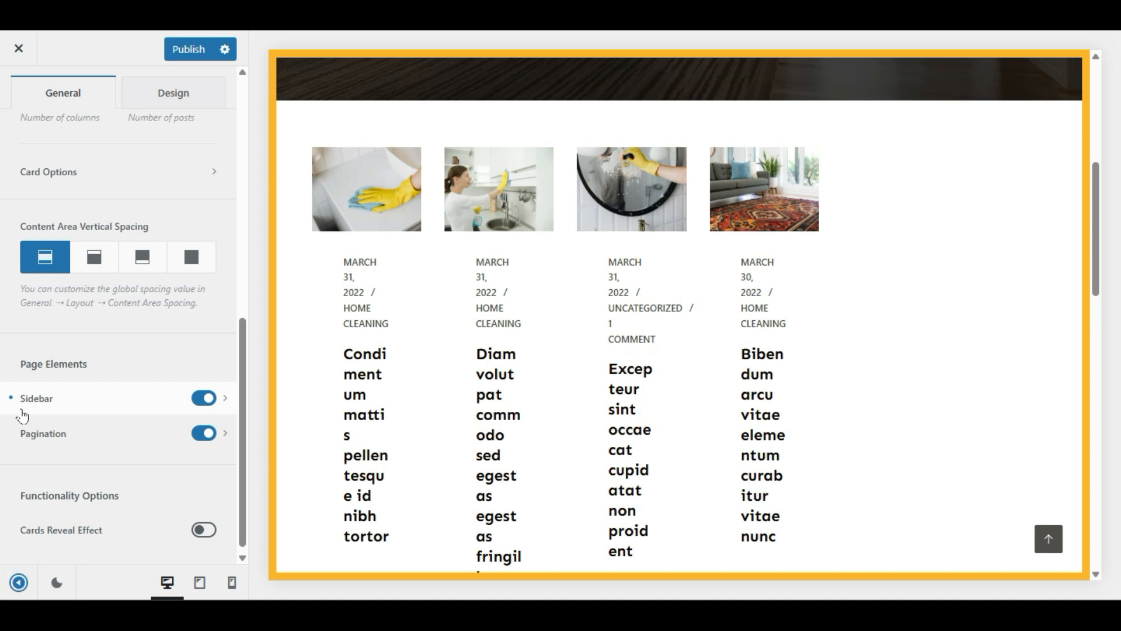
pyautogui.scroll(5, 120, 293)
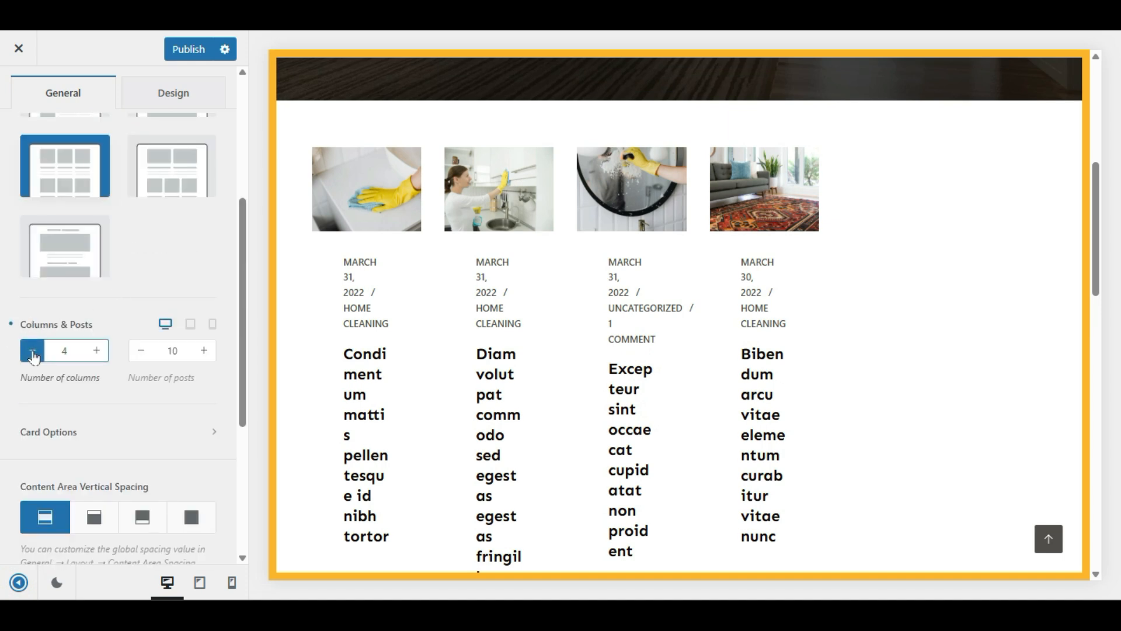
pyautogui.click(33, 351)
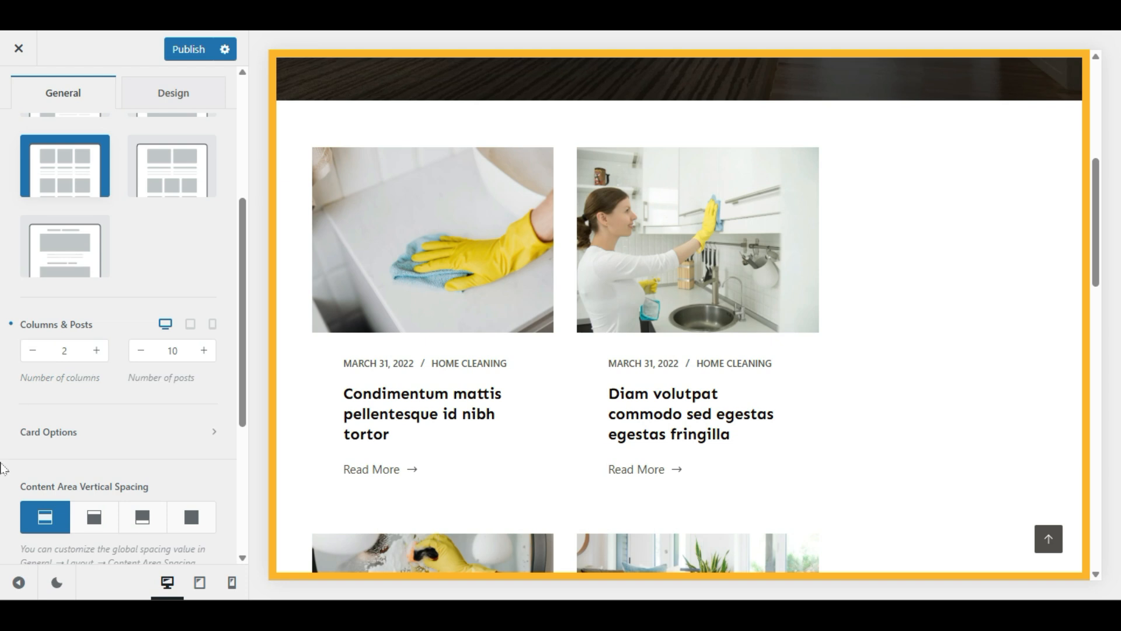
pyautogui.click(19, 582)
pyautogui.scroll(-8, 350, 292)
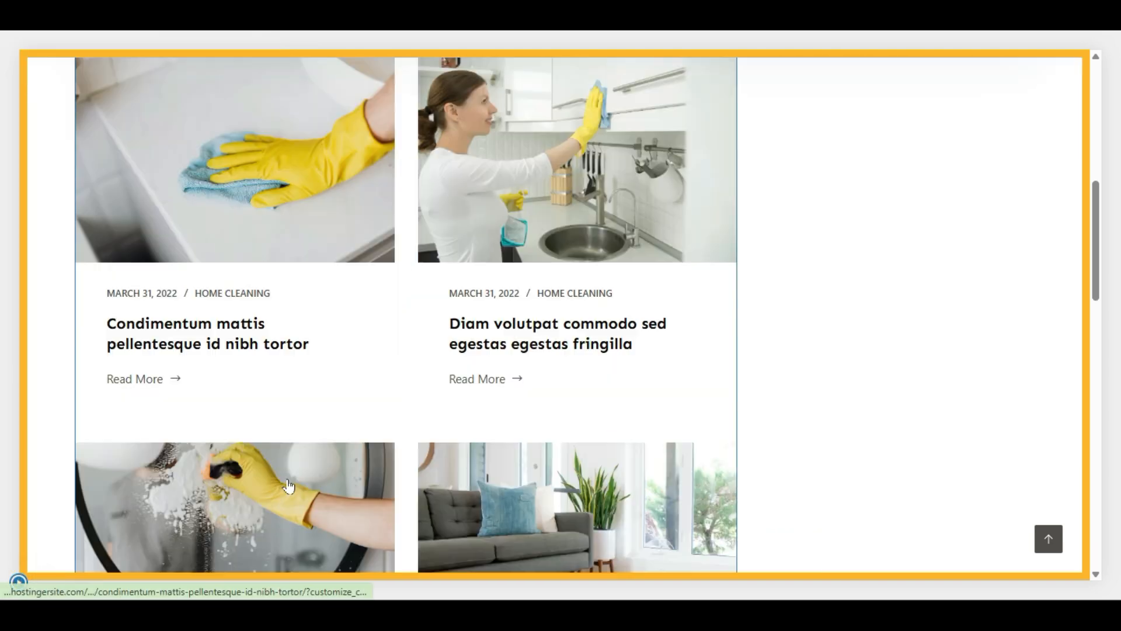
pyautogui.scroll(12, 402, 355)
pyautogui.scroll(-2, 401, 356)
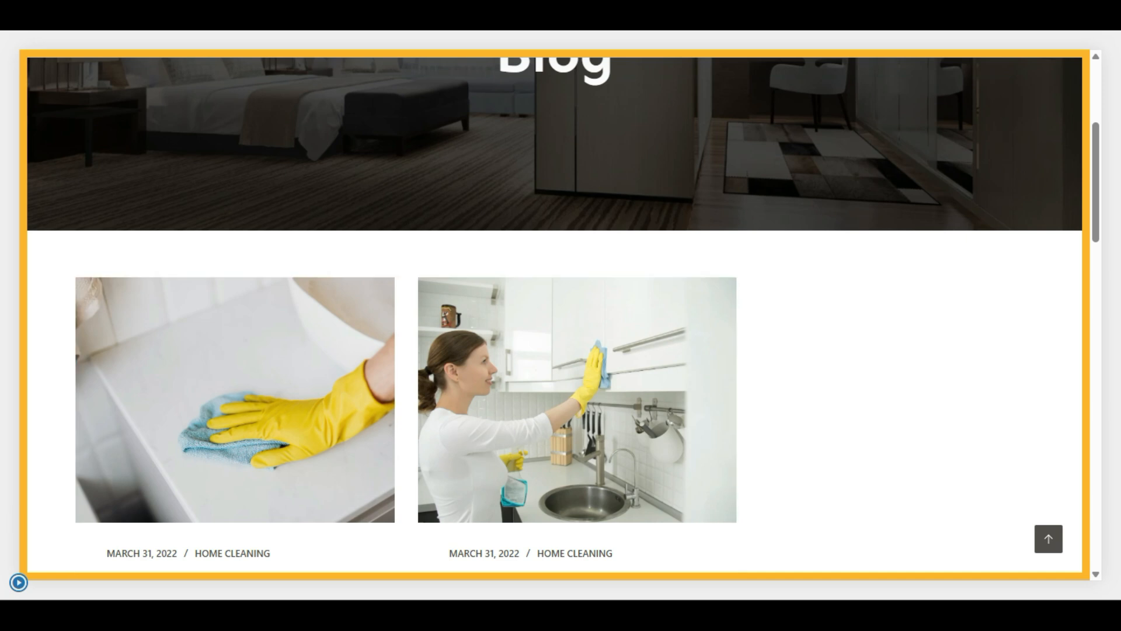
pyautogui.click(18, 582)
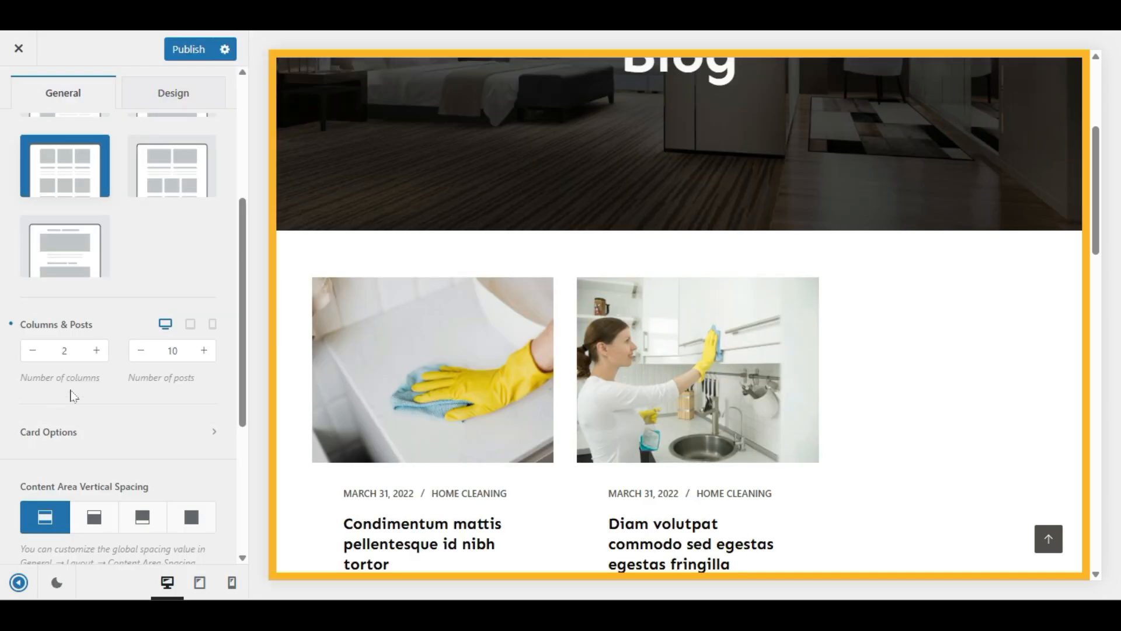
# Step: Toggle the blog sidebar off and back on, checking its Sidebar position settings
pyautogui.scroll(-5, 73, 396)
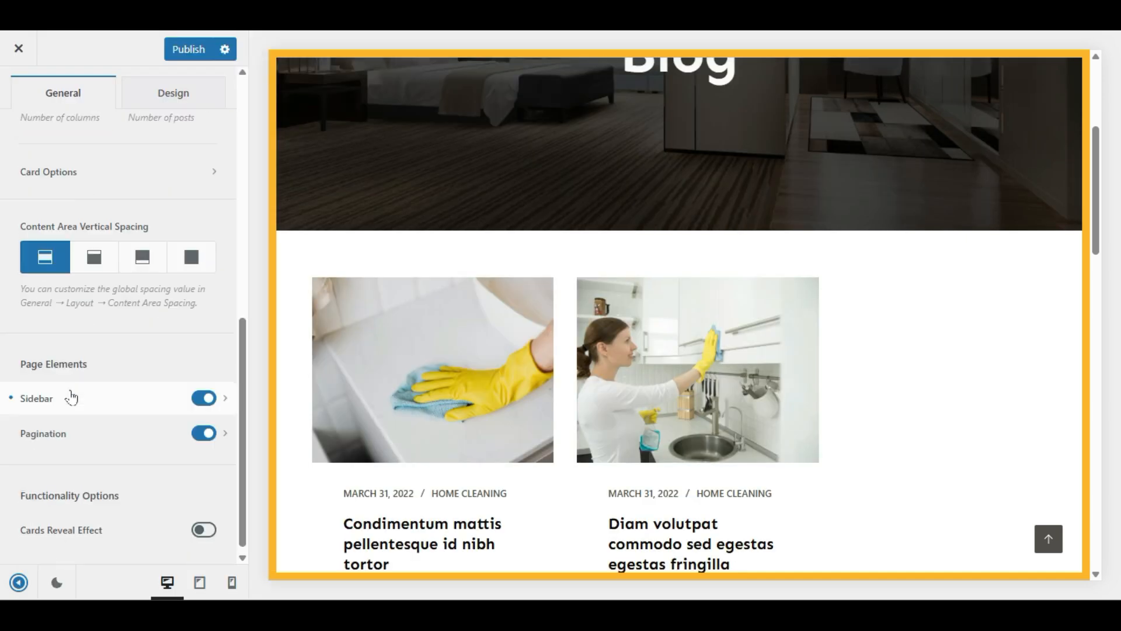
pyautogui.click(213, 395)
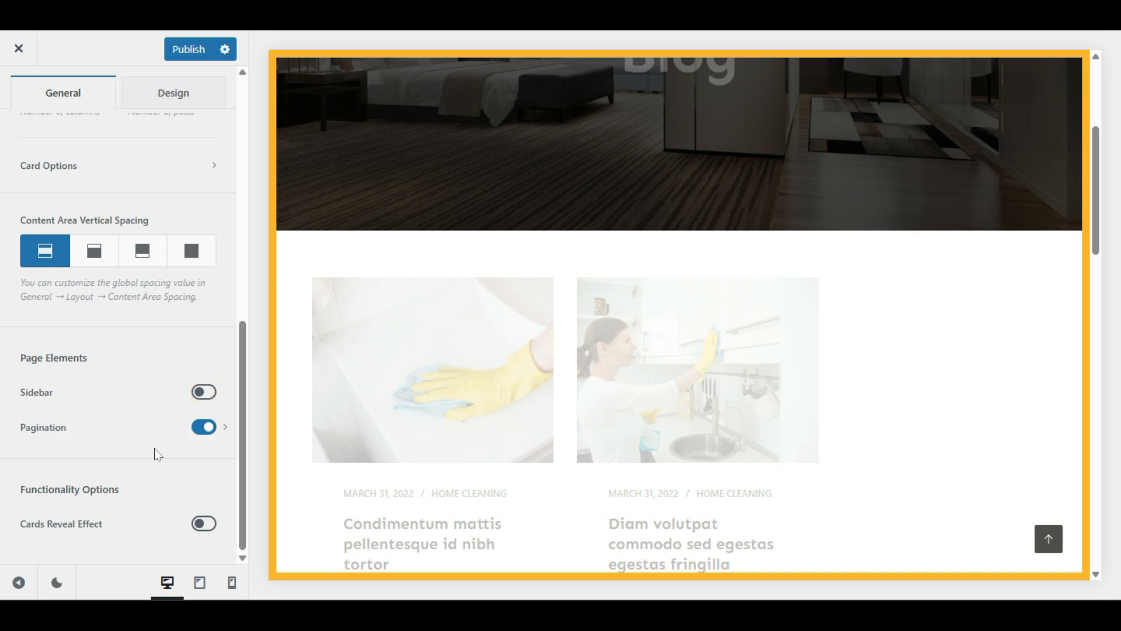
pyautogui.click(207, 392)
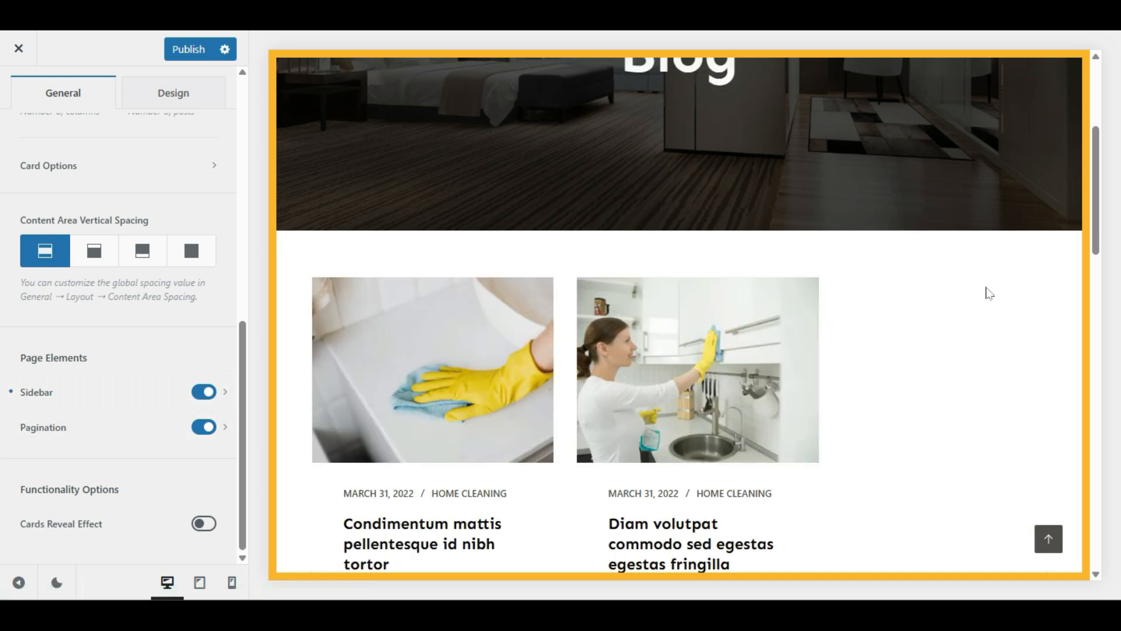
pyautogui.click(40, 399)
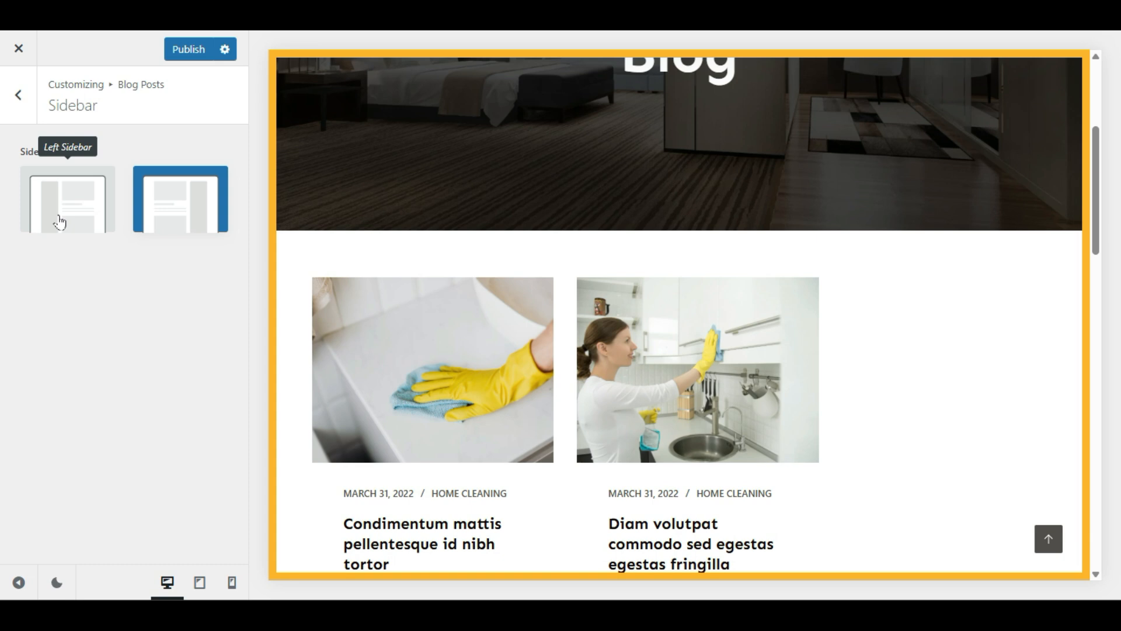
pyautogui.click(14, 95)
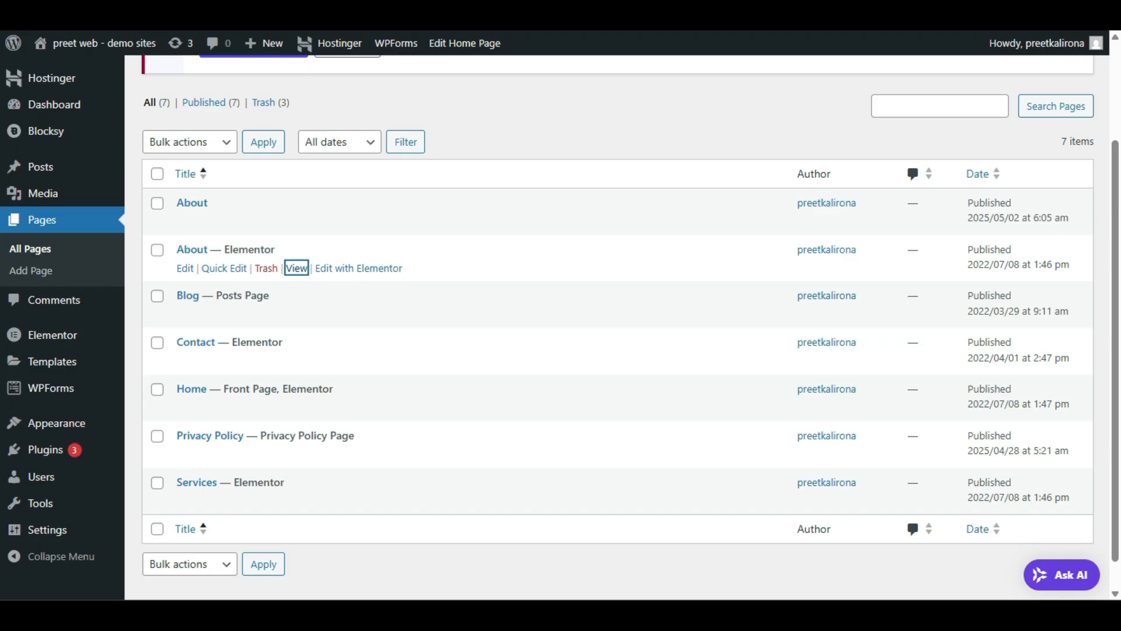
# Step: Dismiss the widgets welcome, search 'menu' in the Main Sidebar inserter and add Navigation Menu
pyautogui.moveTo(104, 439)
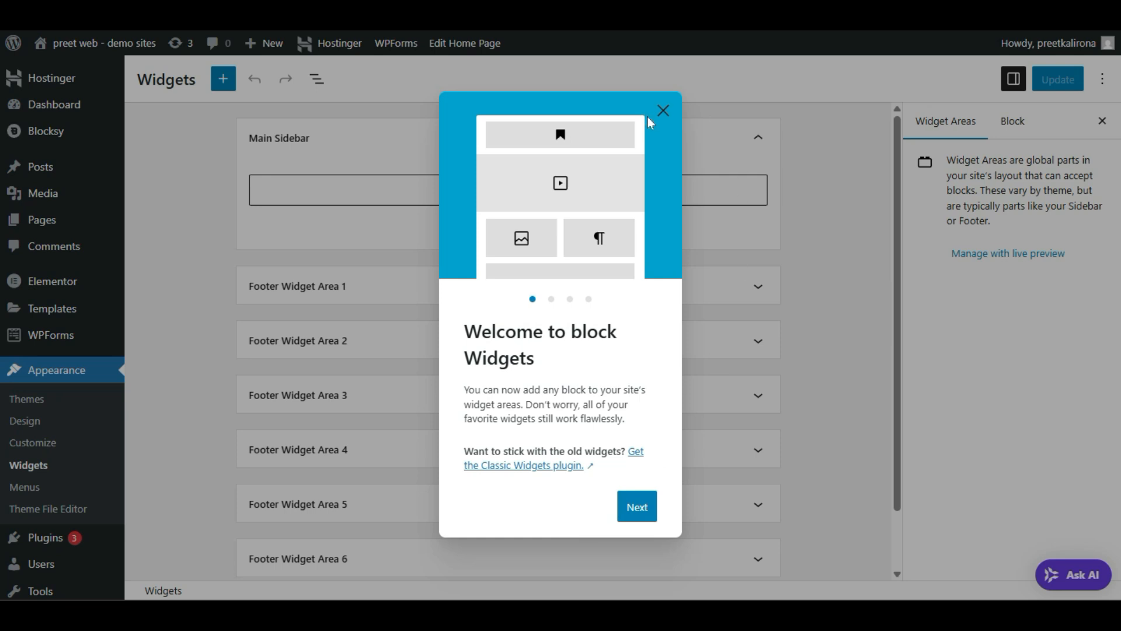
pyautogui.click(662, 110)
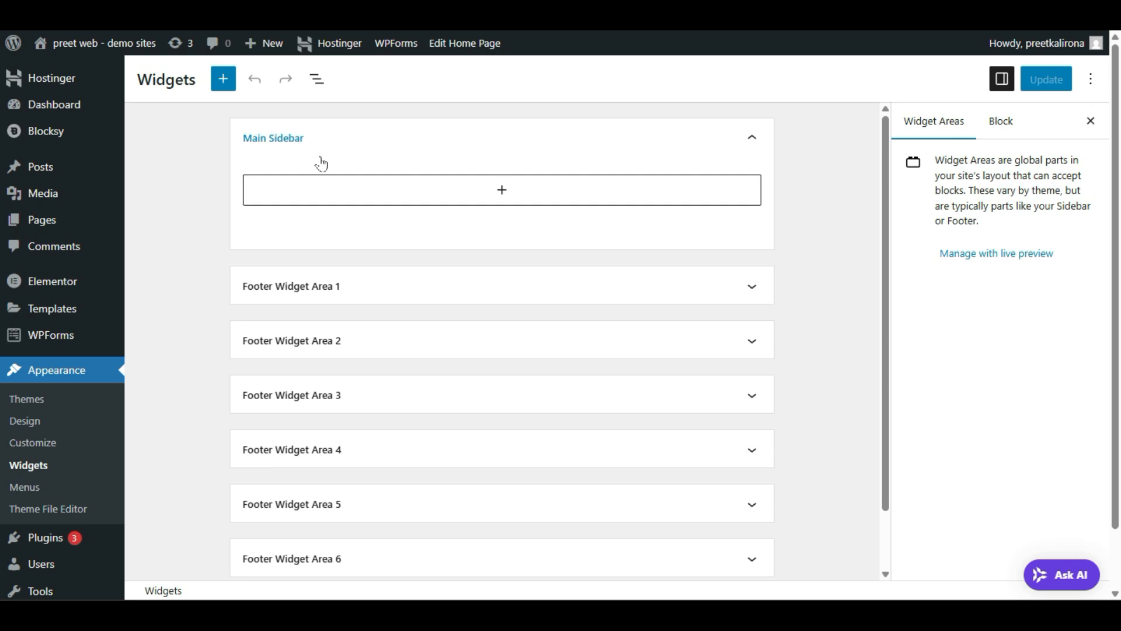
pyautogui.click(497, 195)
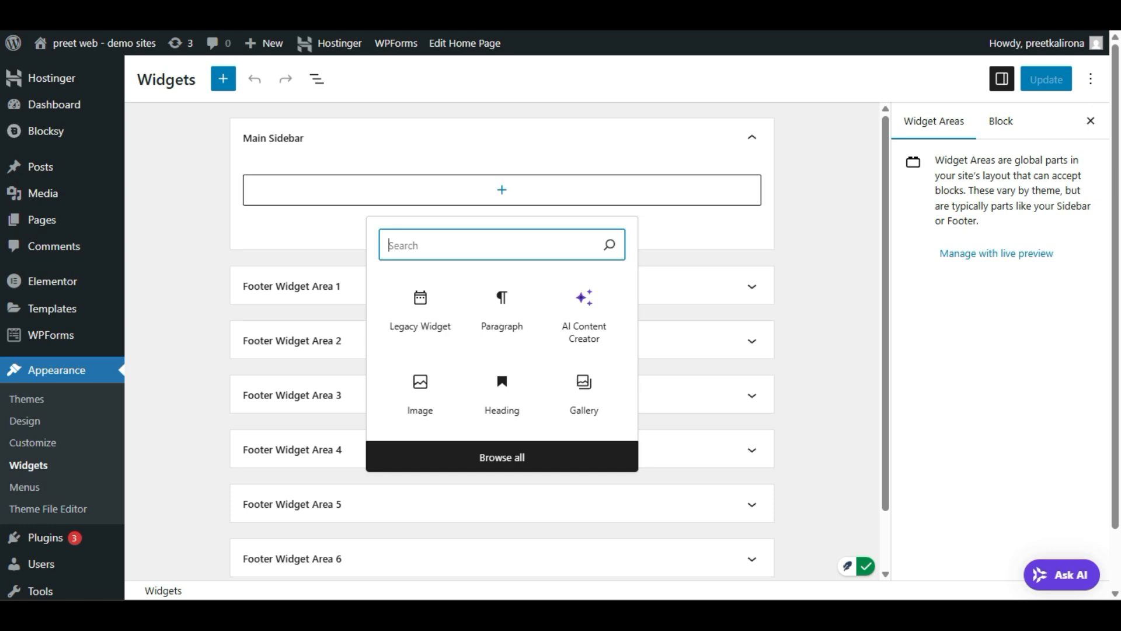
pyautogui.write('men')
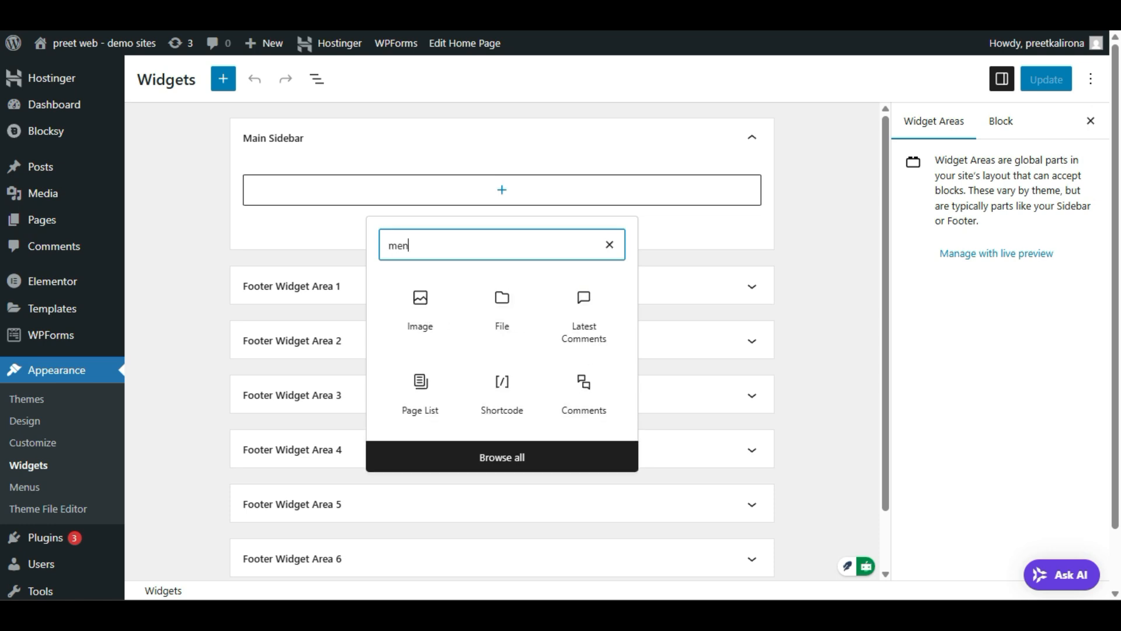
pyautogui.write('u')
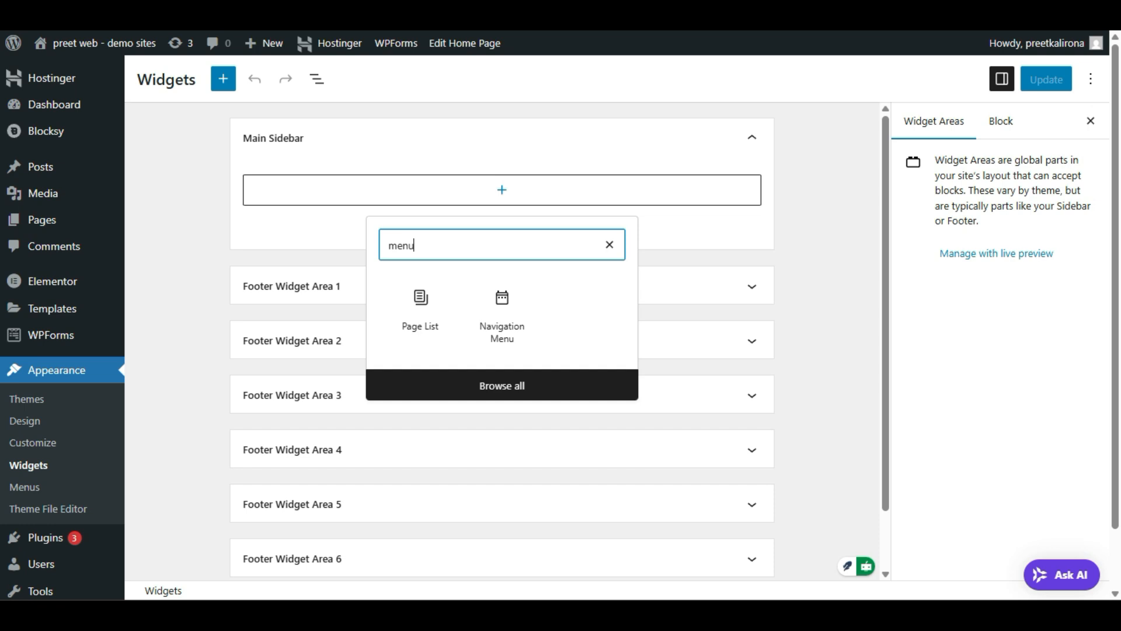
pyautogui.click(480, 316)
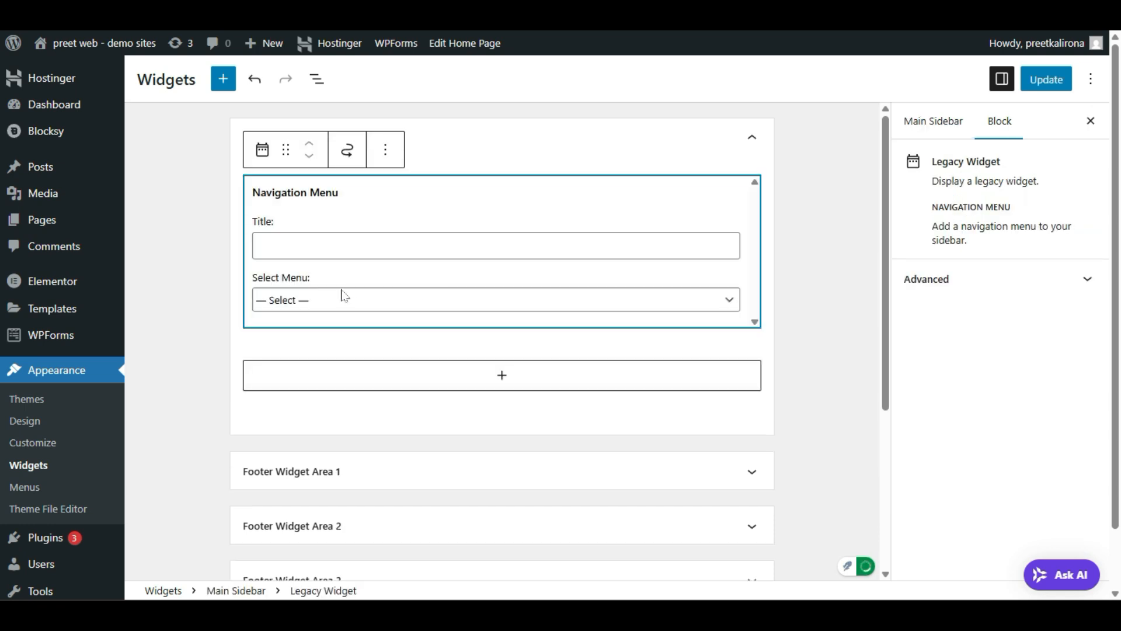
pyautogui.click(345, 296)
# Step: Set the widget to 'quick menu', insert a Categories List below it, and Update
pyautogui.click(320, 361)
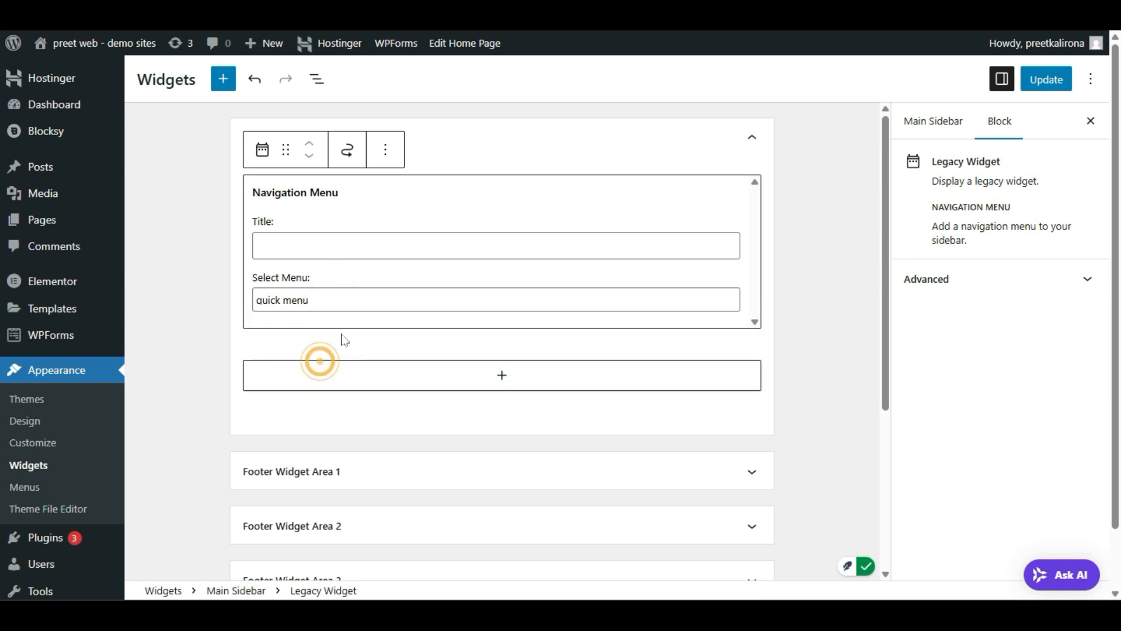
pyautogui.click(490, 382)
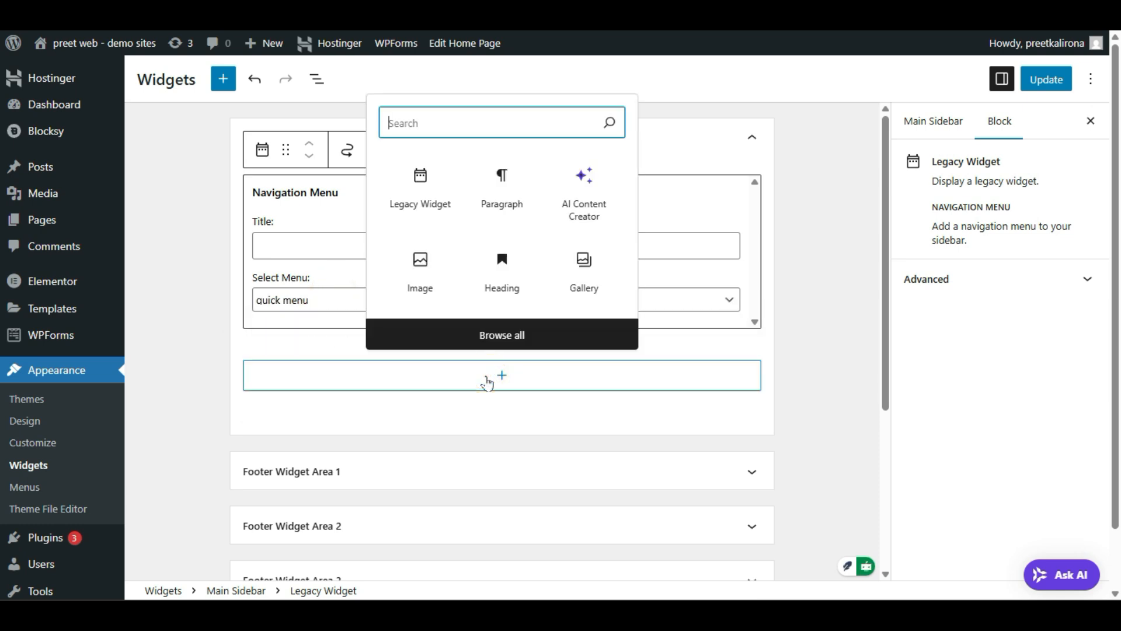
pyautogui.write('c')
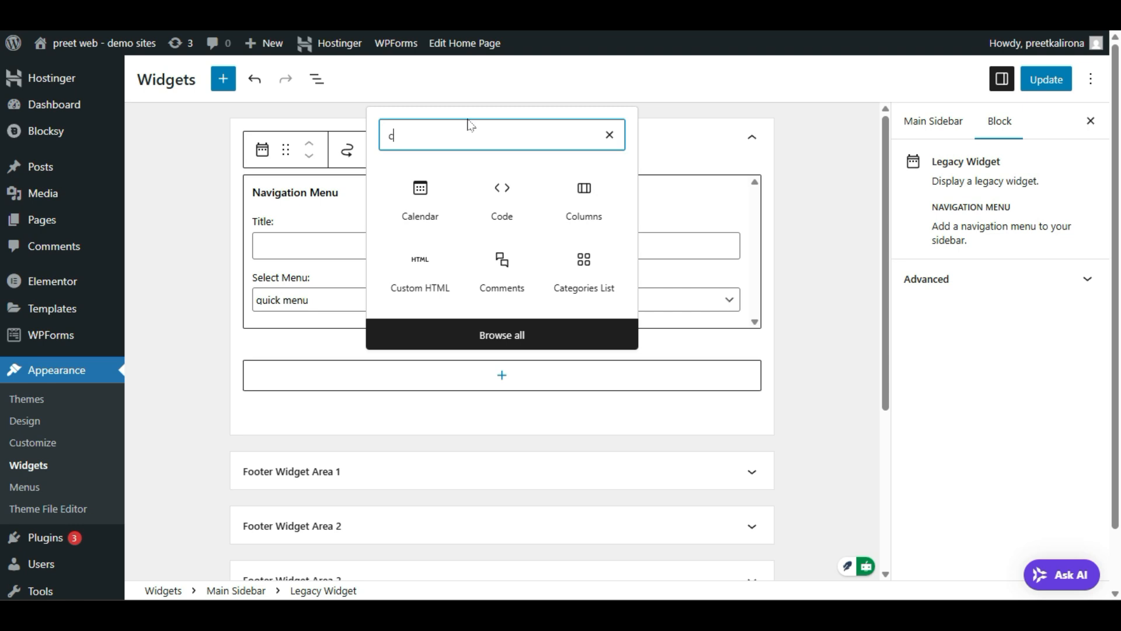
pyautogui.write('a')
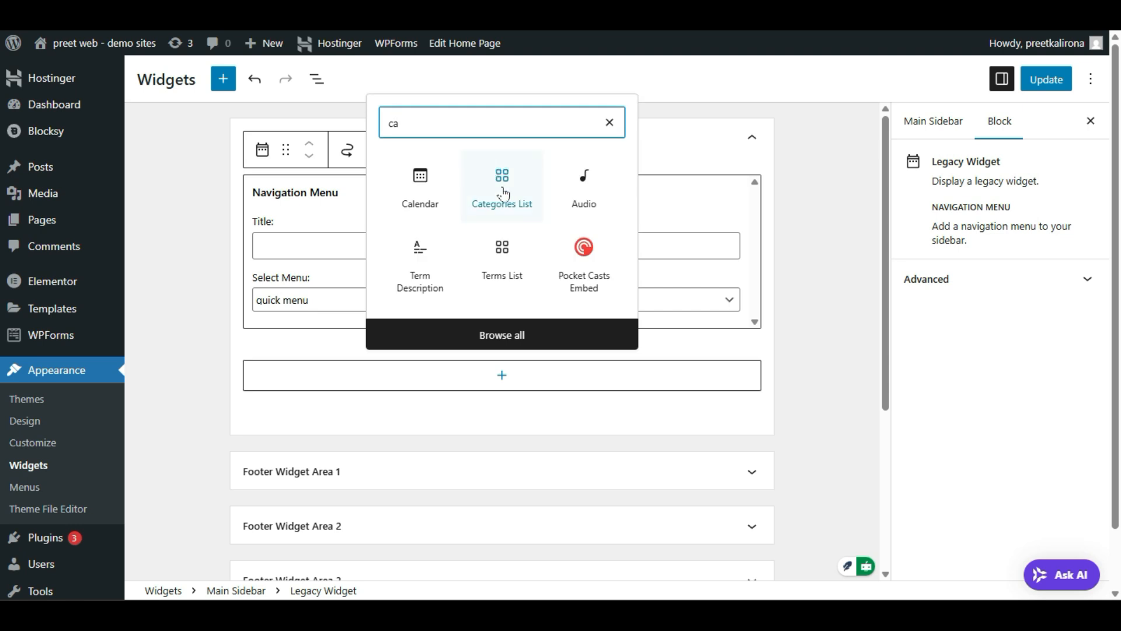
pyautogui.click(504, 192)
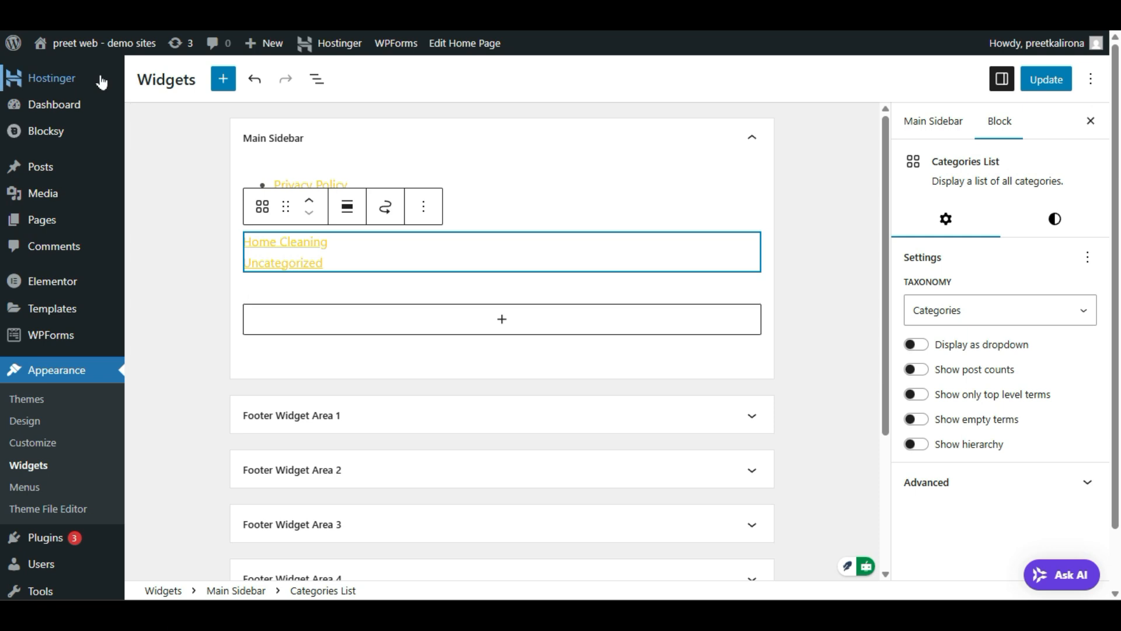
pyautogui.moveTo(59, 174)
pyautogui.click(1046, 73)
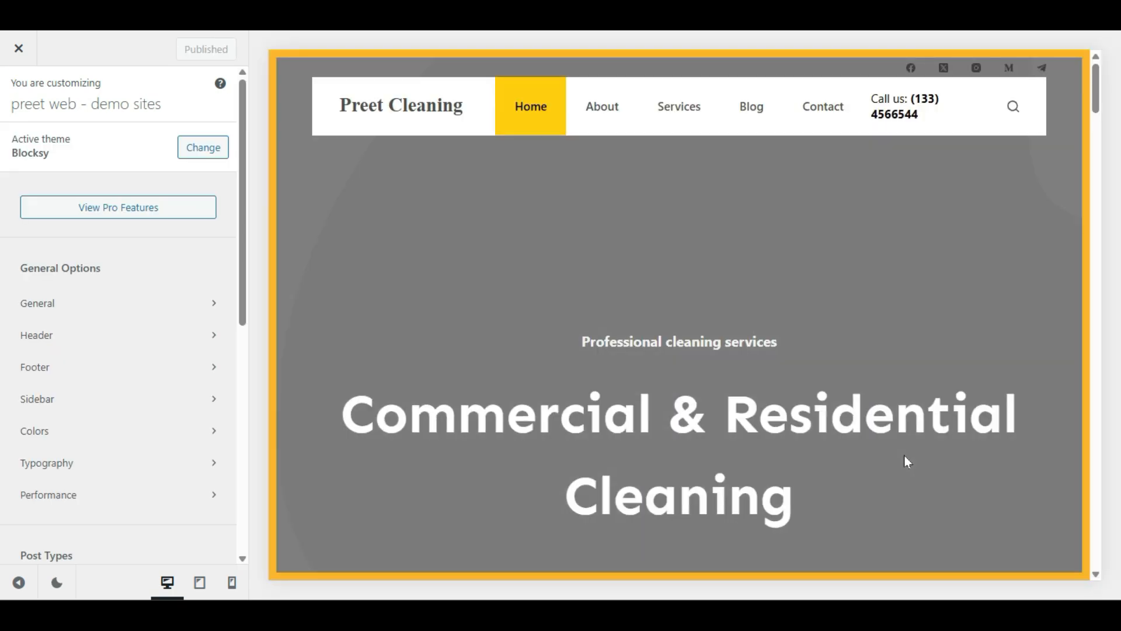
pyautogui.scroll(-5, 784, 429)
pyautogui.scroll(5, 768, 430)
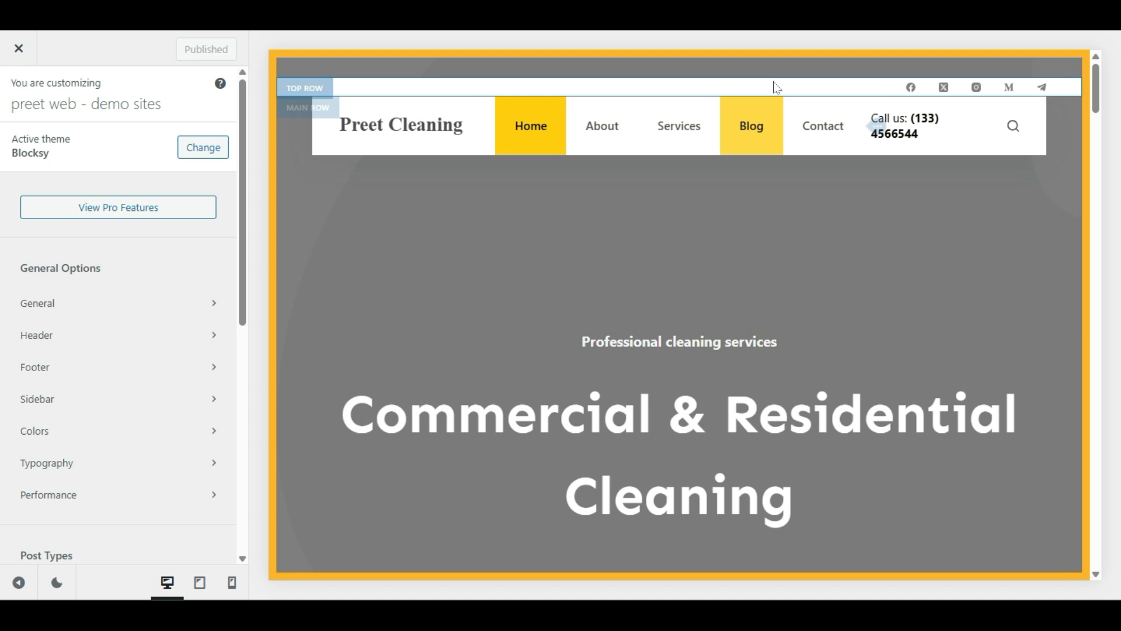
pyautogui.click(739, 126)
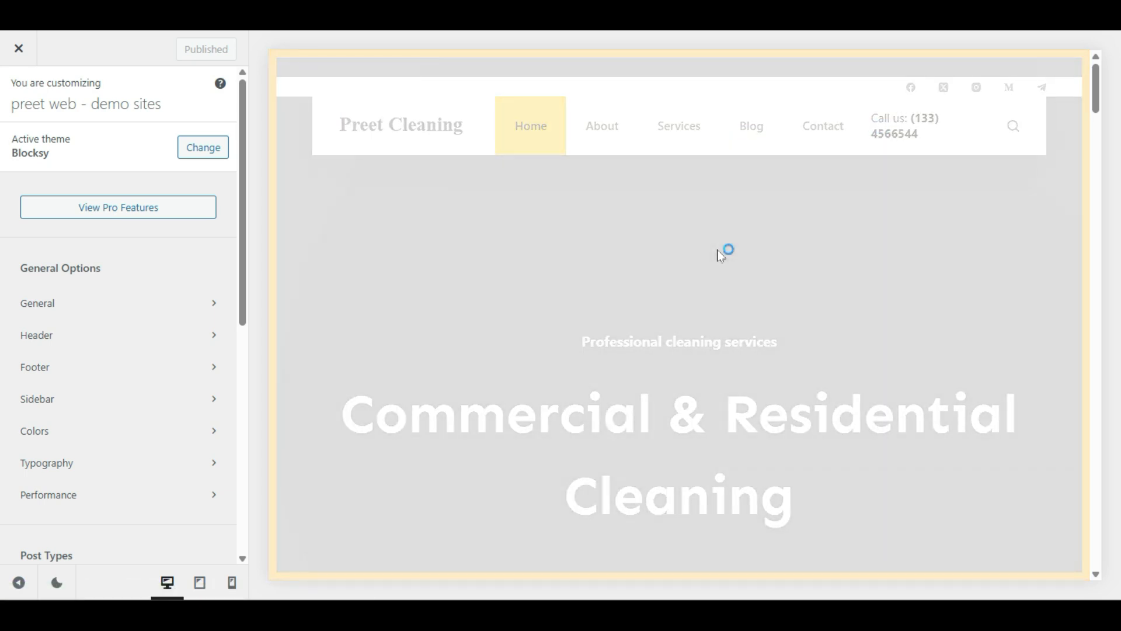
pyautogui.scroll(-5, 719, 274)
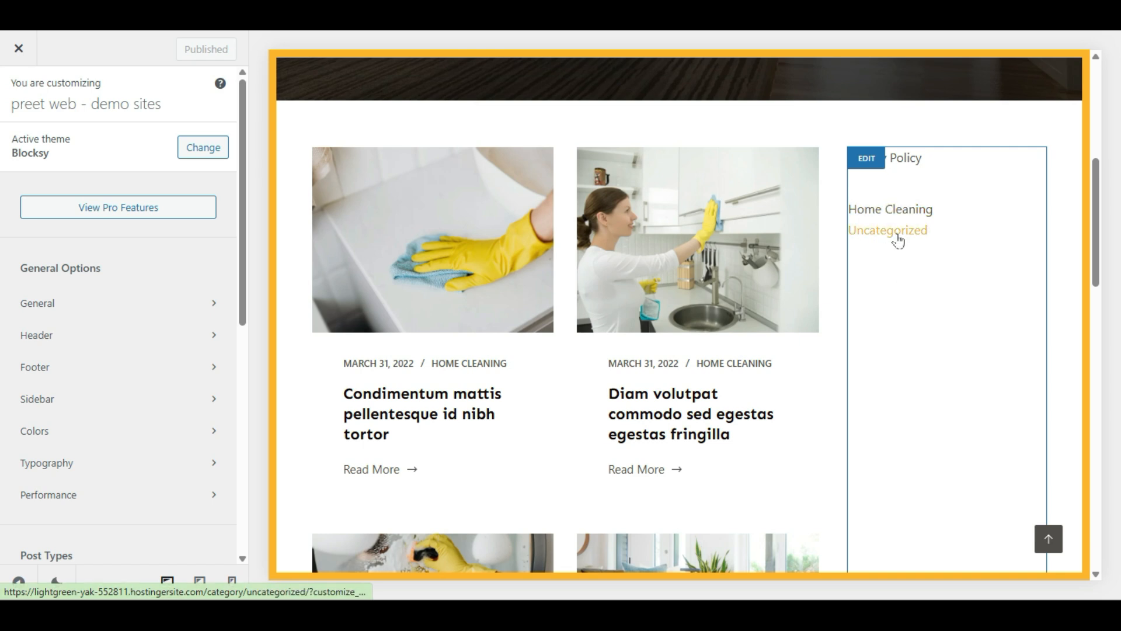
pyautogui.click(866, 159)
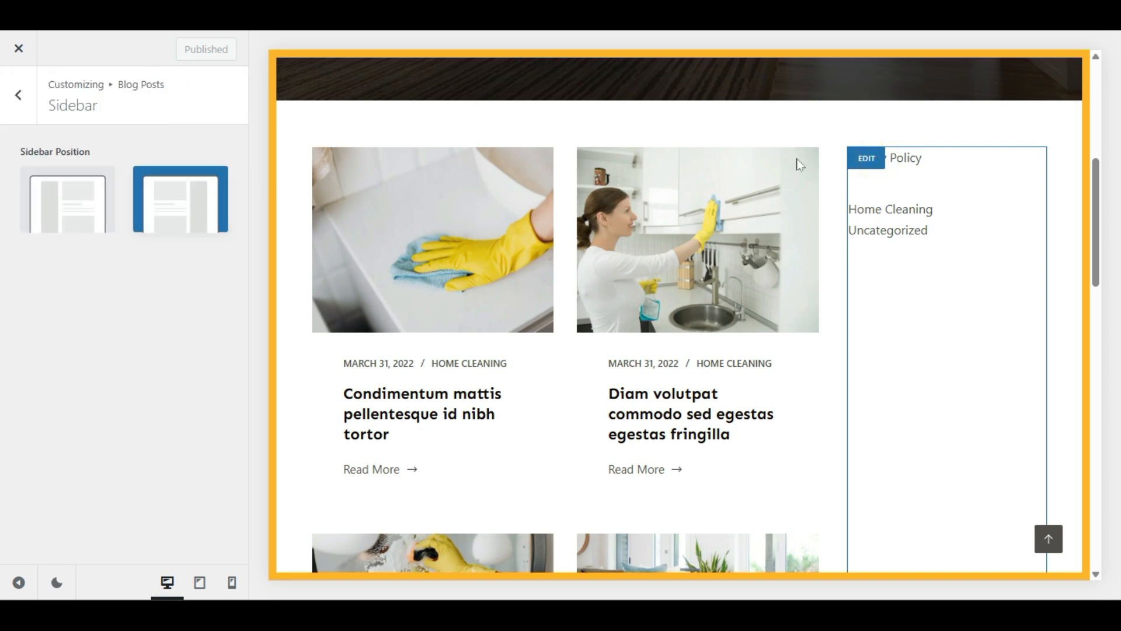
pyautogui.click(18, 95)
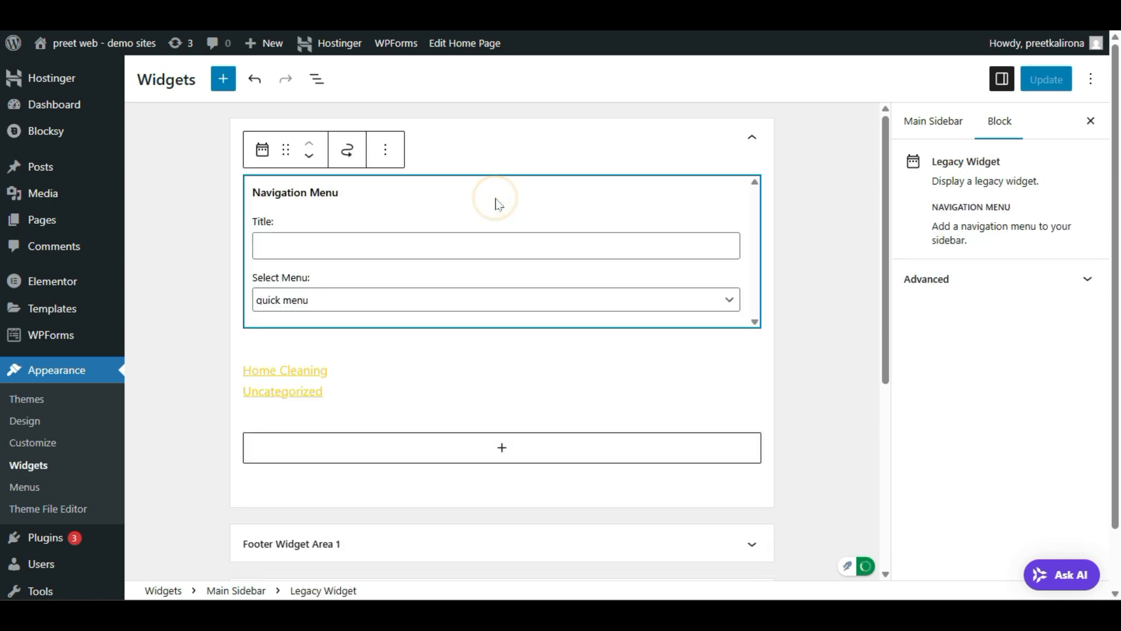
# Step: Give the Navigation Menu widget the title 'Menu'
pyautogui.click(383, 244)
pyautogui.write('Menu')
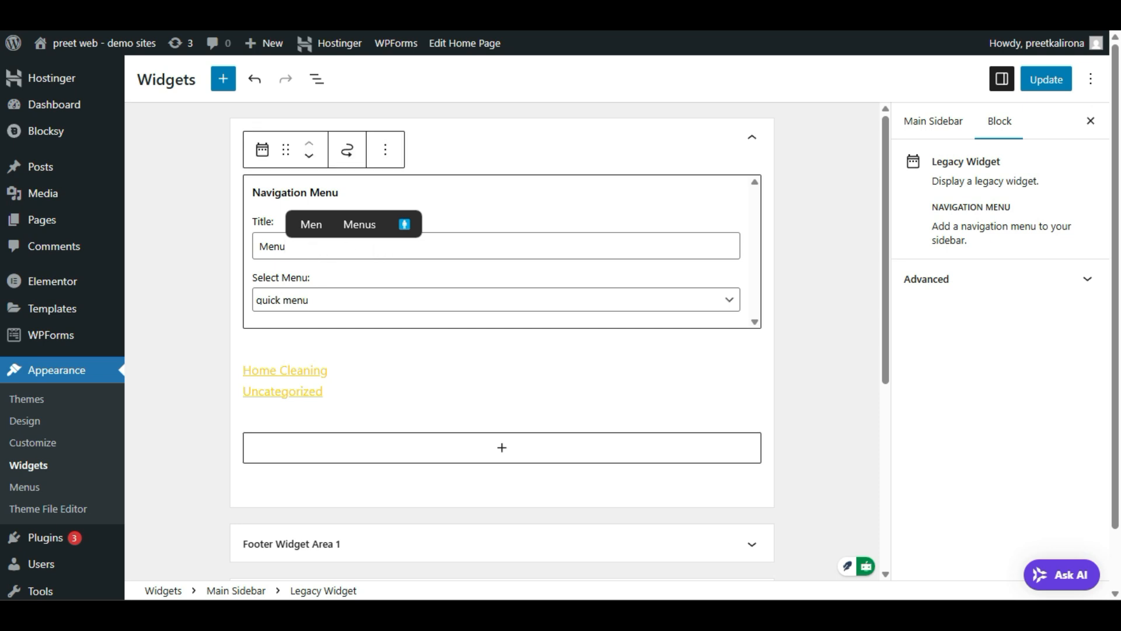
pyautogui.click(387, 388)
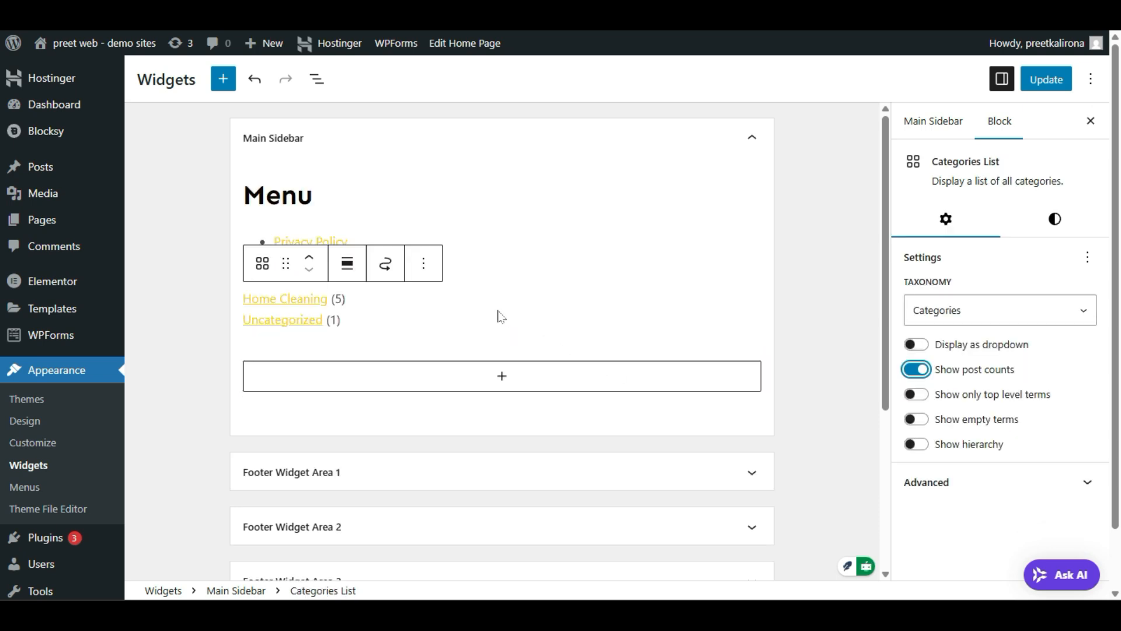
pyautogui.click(489, 276)
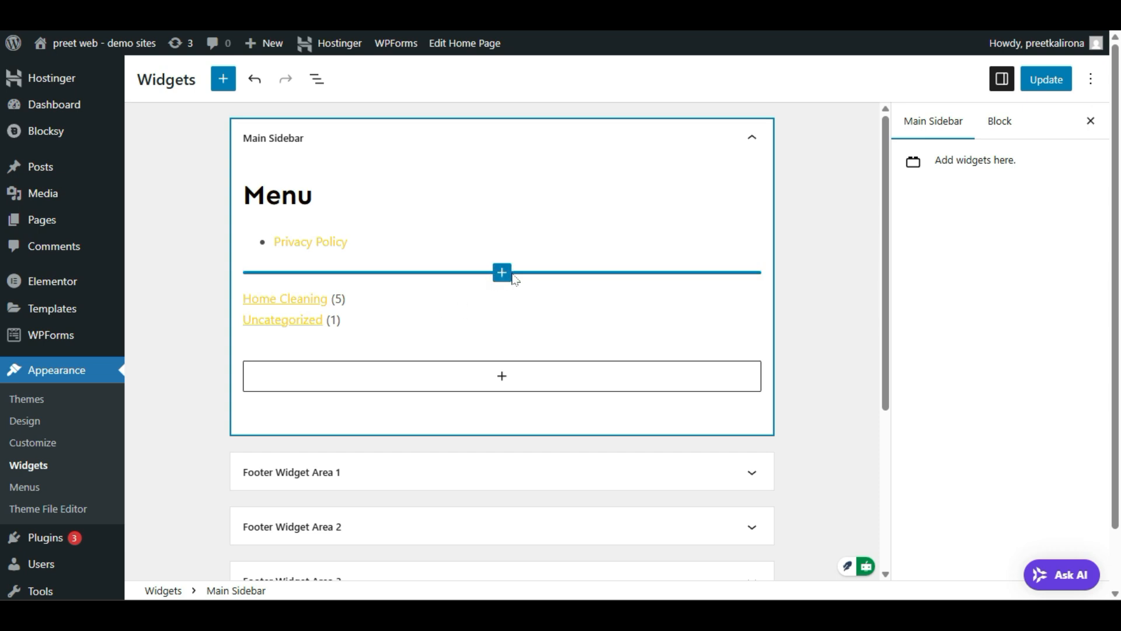
# Step: Add a Title block to the Main Sidebar, then delete it again
pyautogui.click(504, 274)
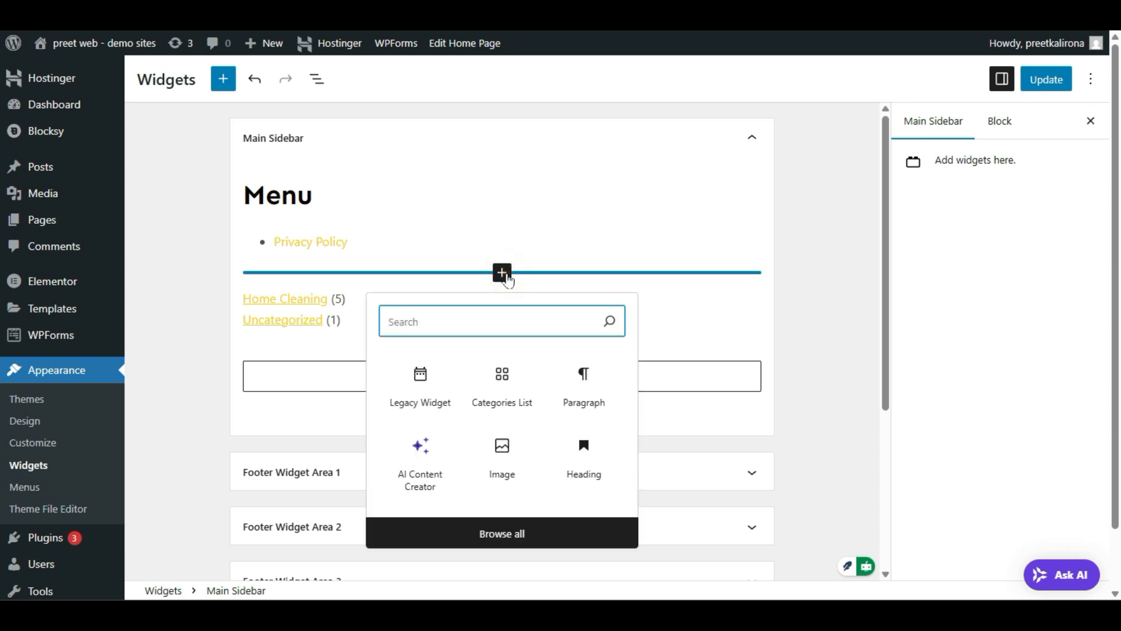
pyautogui.write('ti')
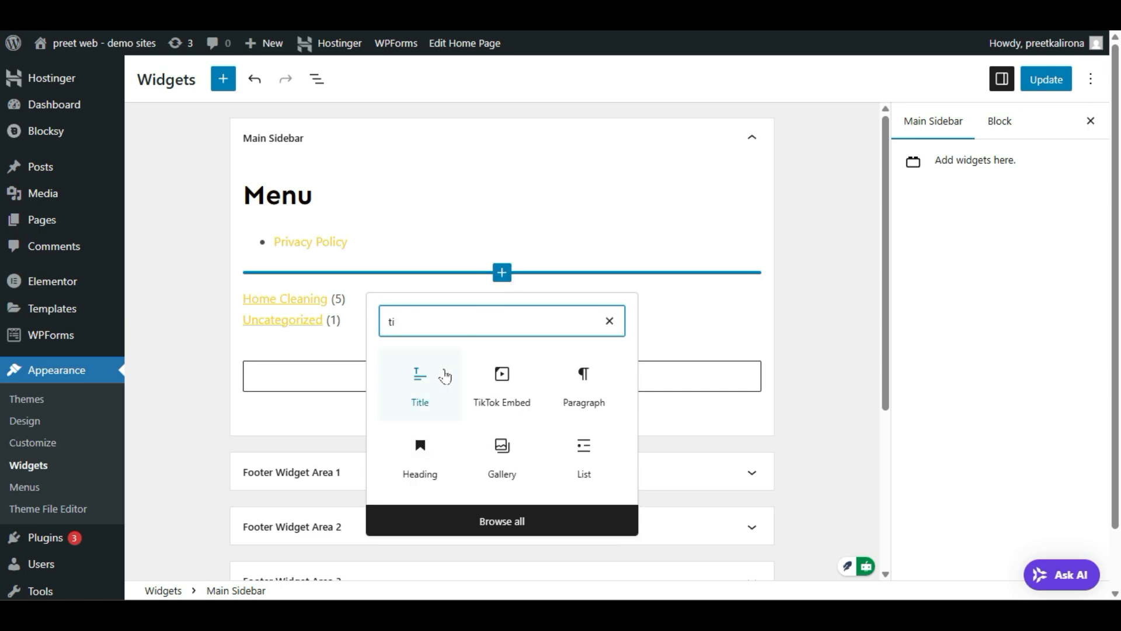
pyautogui.click(445, 376)
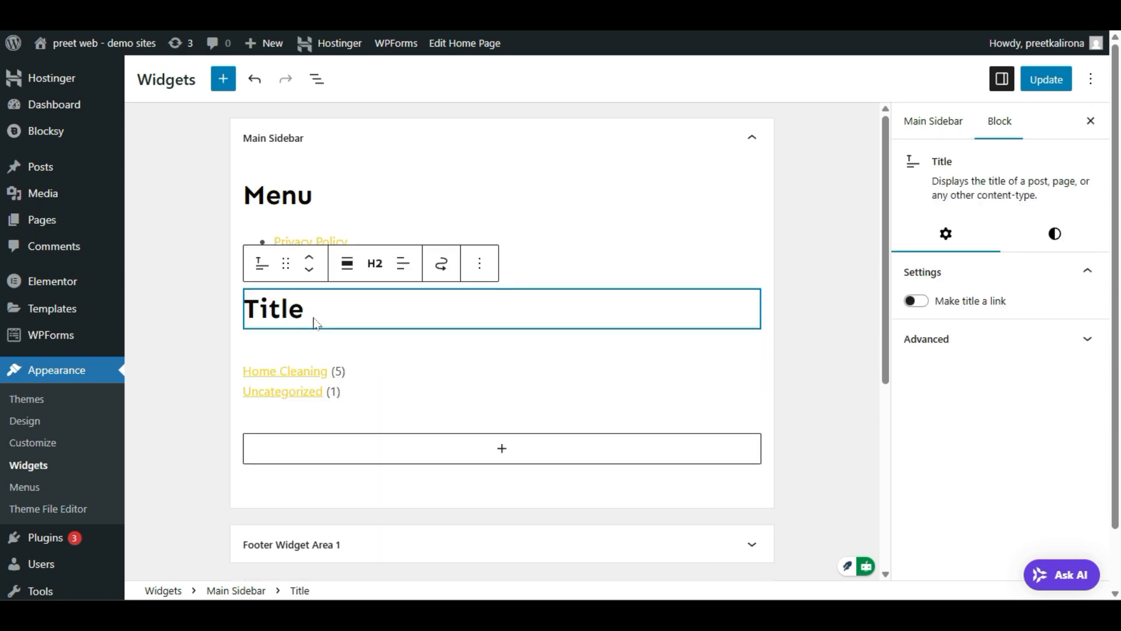
pyautogui.click(279, 311)
pyautogui.click(479, 263)
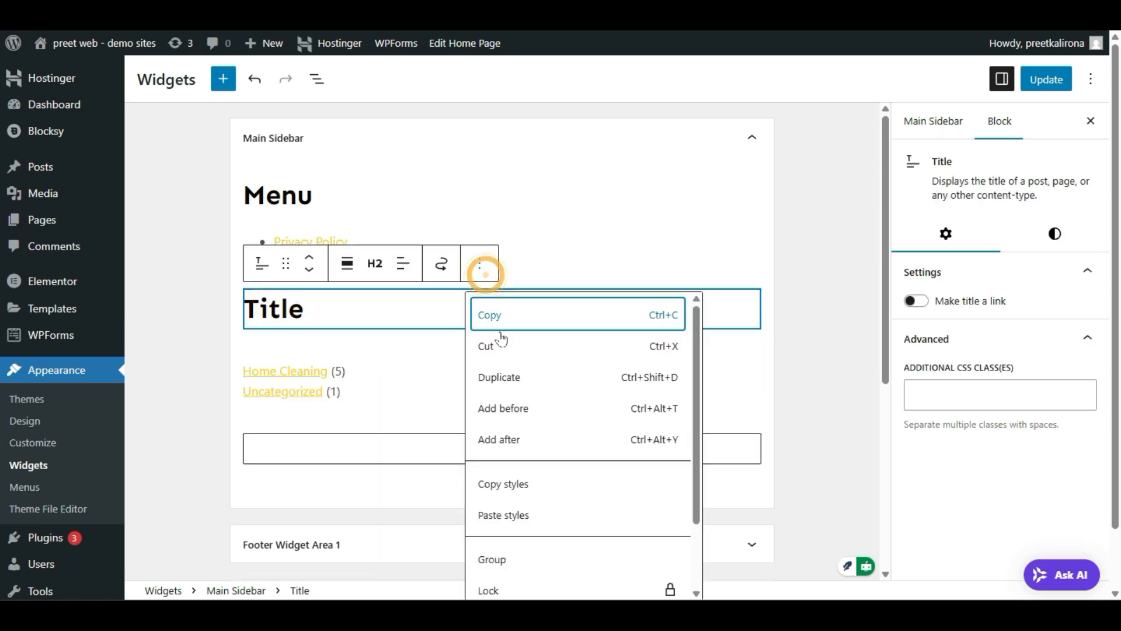
pyautogui.scroll(-2, 531, 575)
pyautogui.click(531, 590)
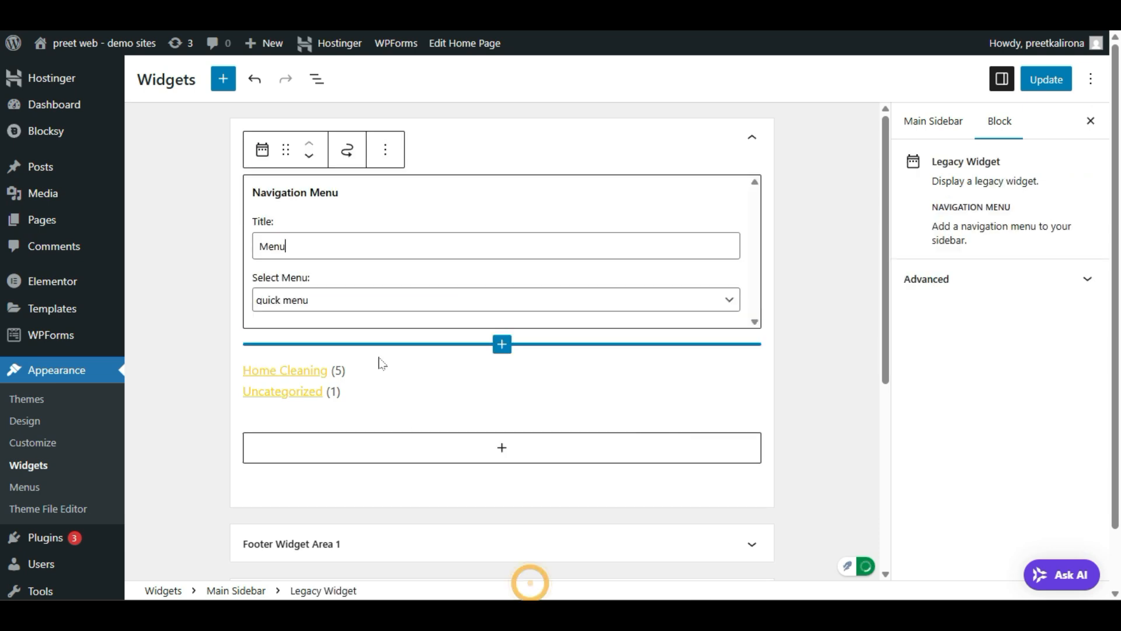
pyautogui.click(170, 359)
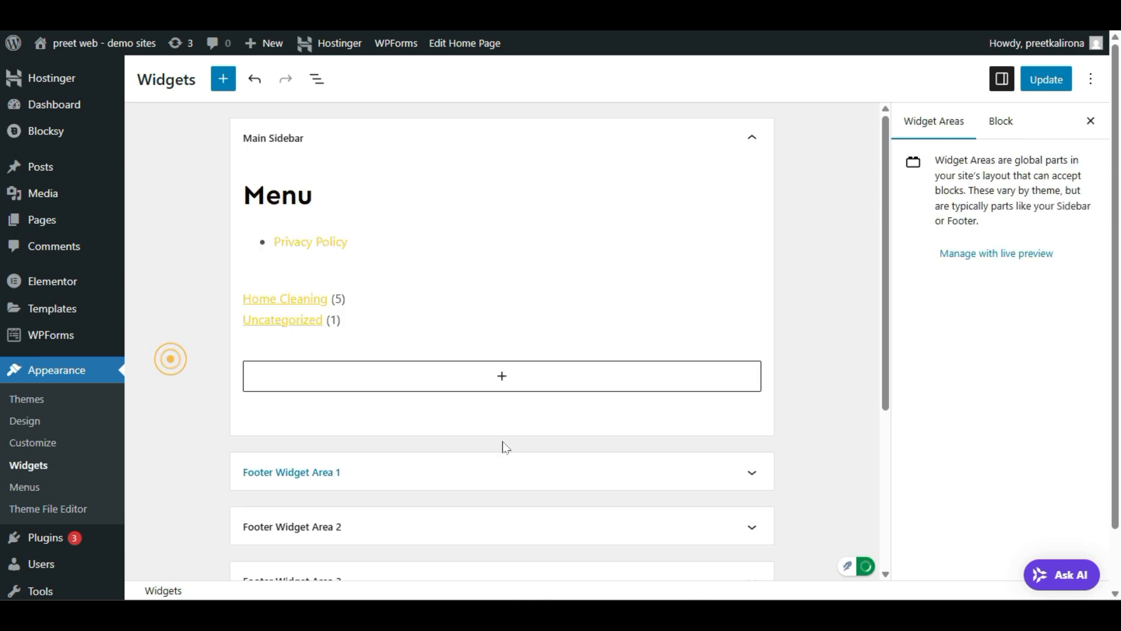
# Step: Open the full block library from the sidebar's inserter and browse it
pyautogui.click(502, 378)
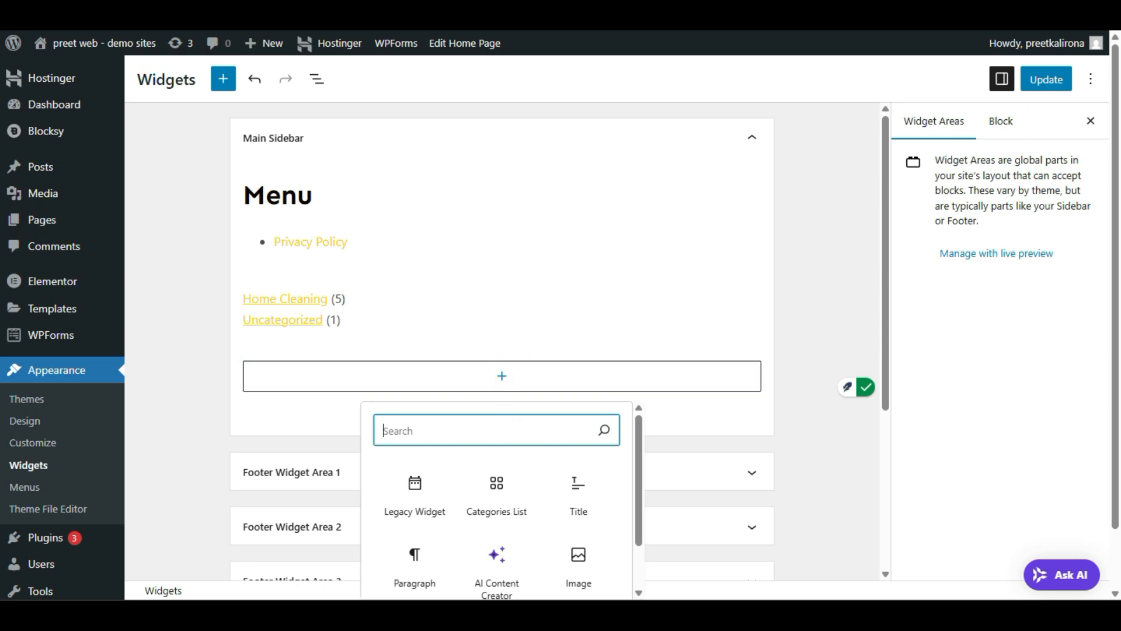
pyautogui.scroll(-2, 520, 467)
pyautogui.click(527, 581)
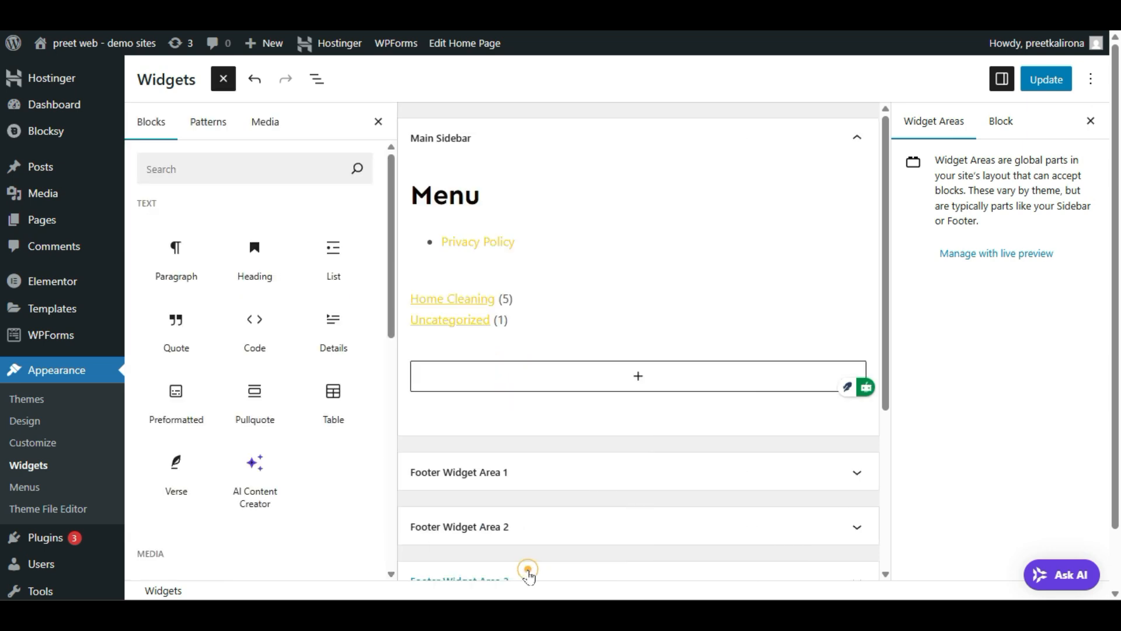
pyautogui.scroll(-5, 195, 418)
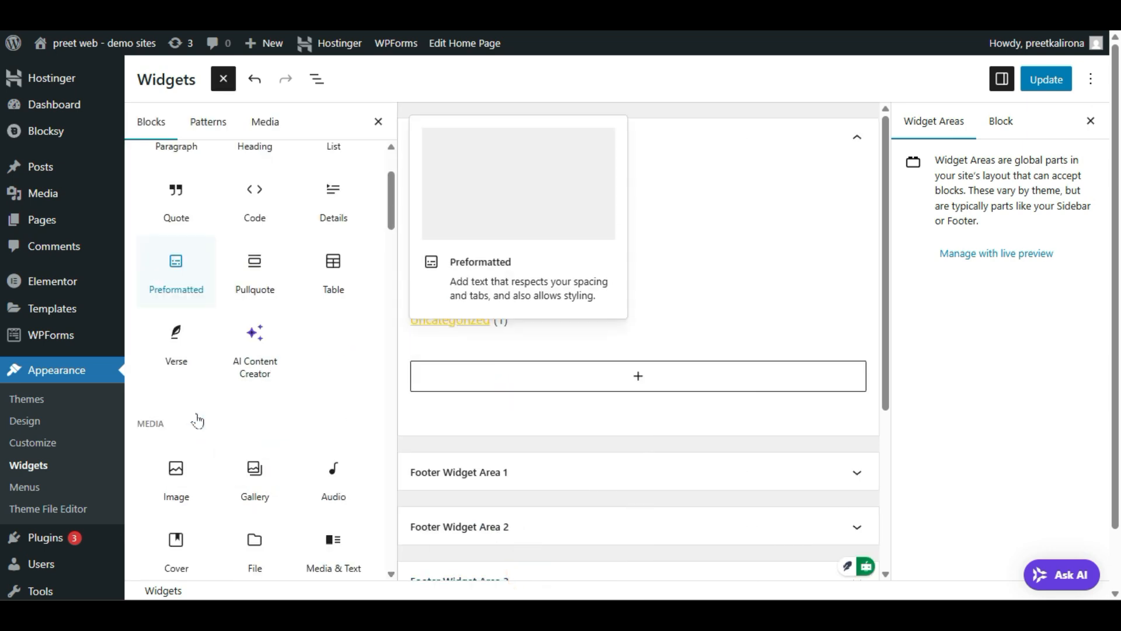
pyautogui.scroll(-8, 195, 418)
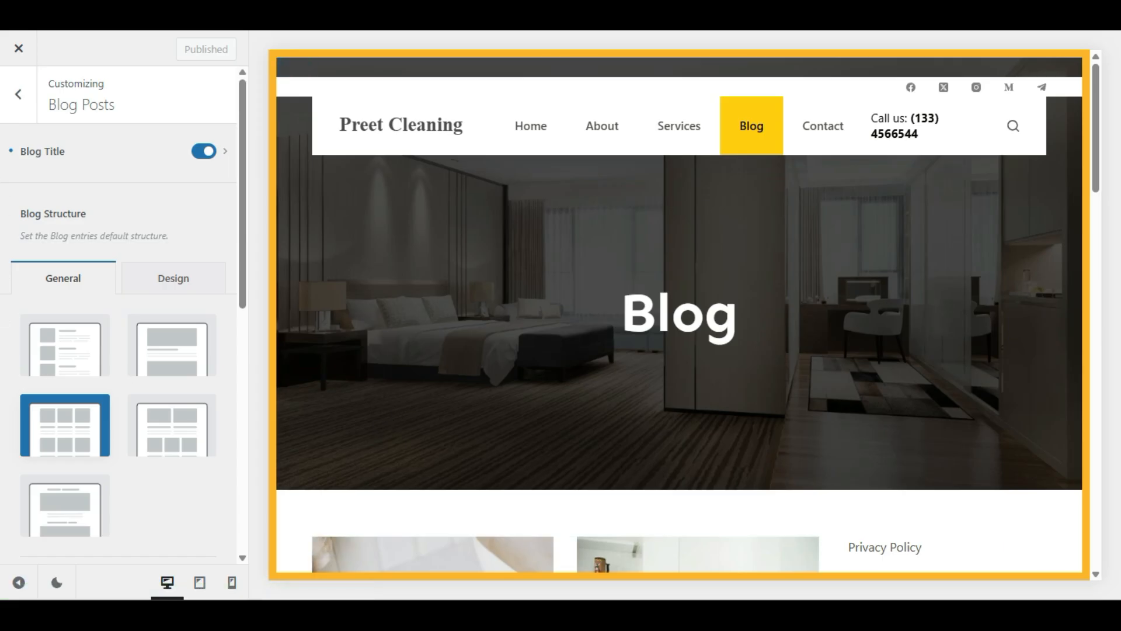
# Step: Open the Colors settings and apply preset Palette #12
pyautogui.click(19, 94)
pyautogui.scroll(5, 21, 93)
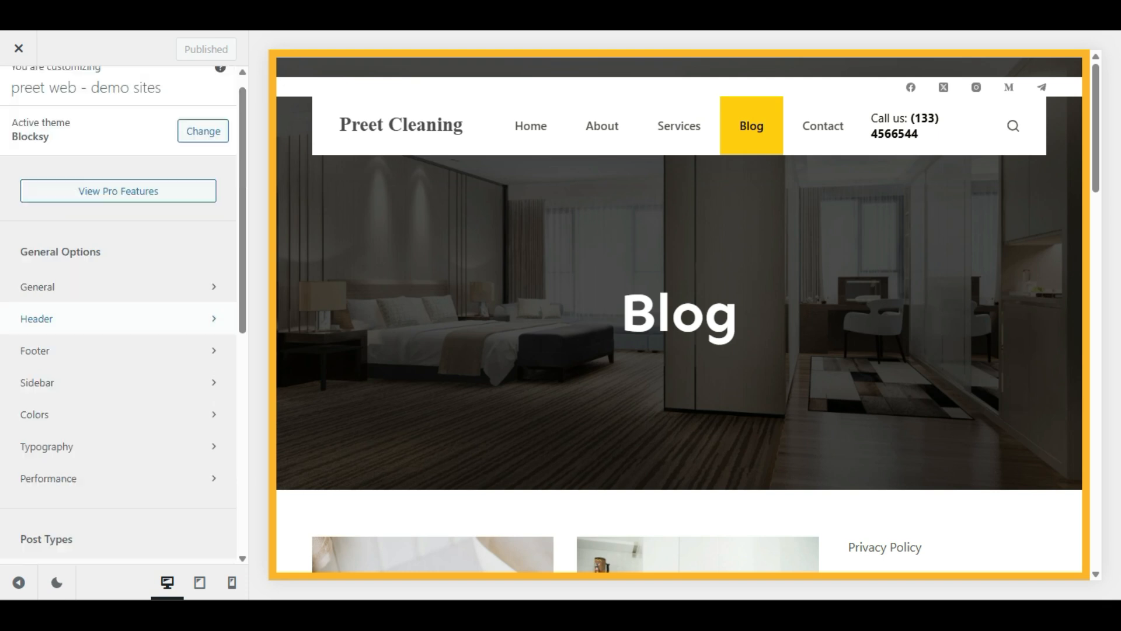
pyautogui.scroll(-2, 93, 273)
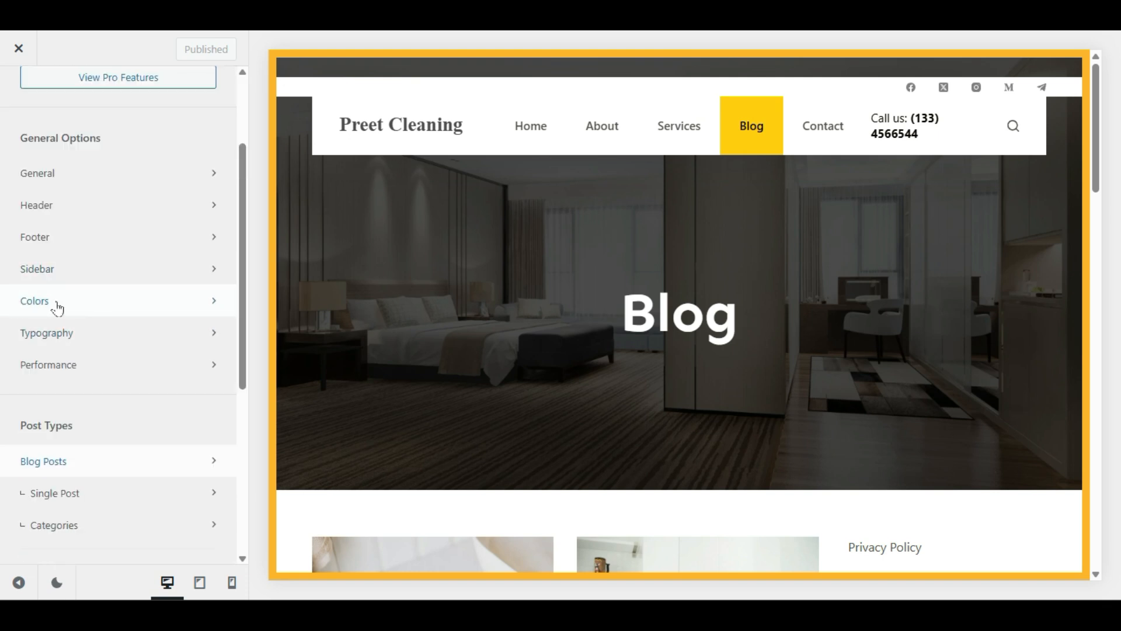
pyautogui.click(78, 300)
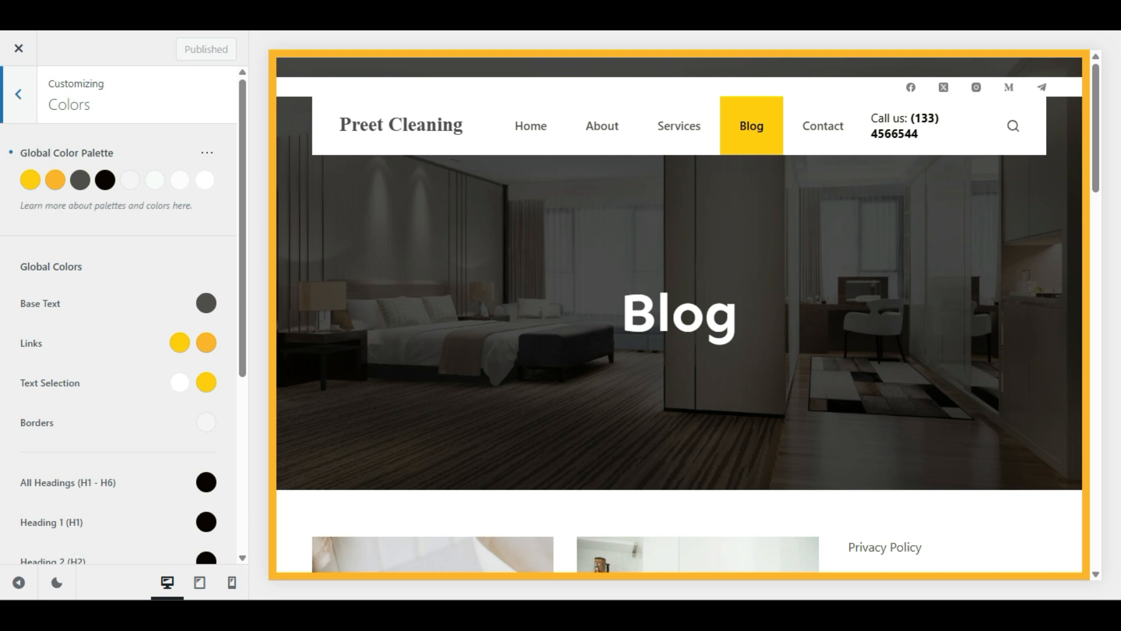
pyautogui.click(206, 154)
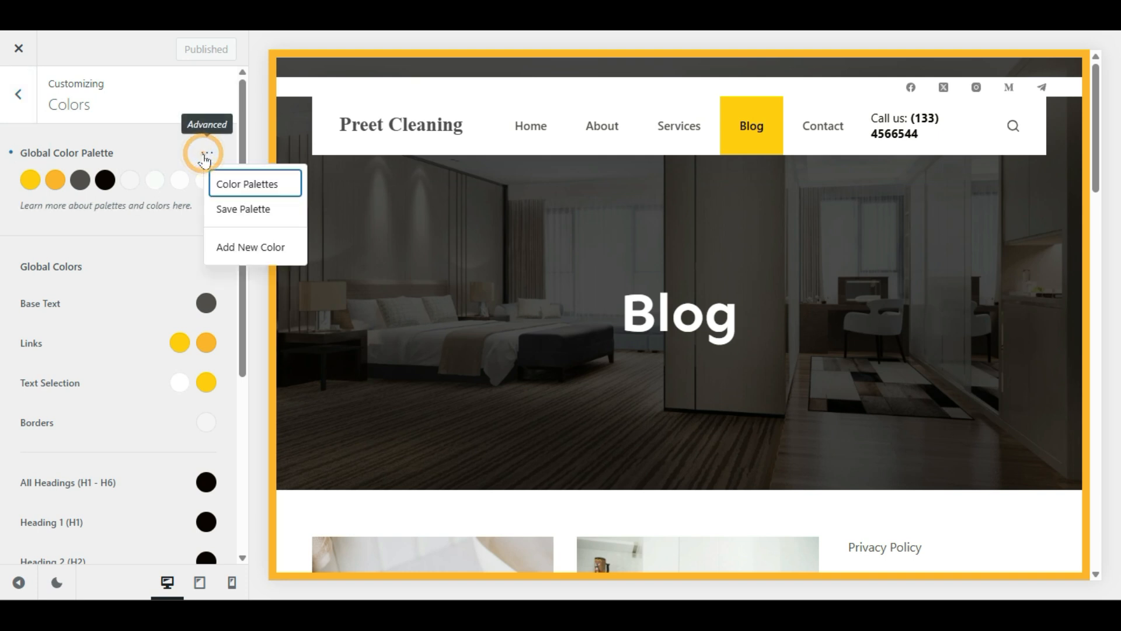
pyautogui.click(243, 184)
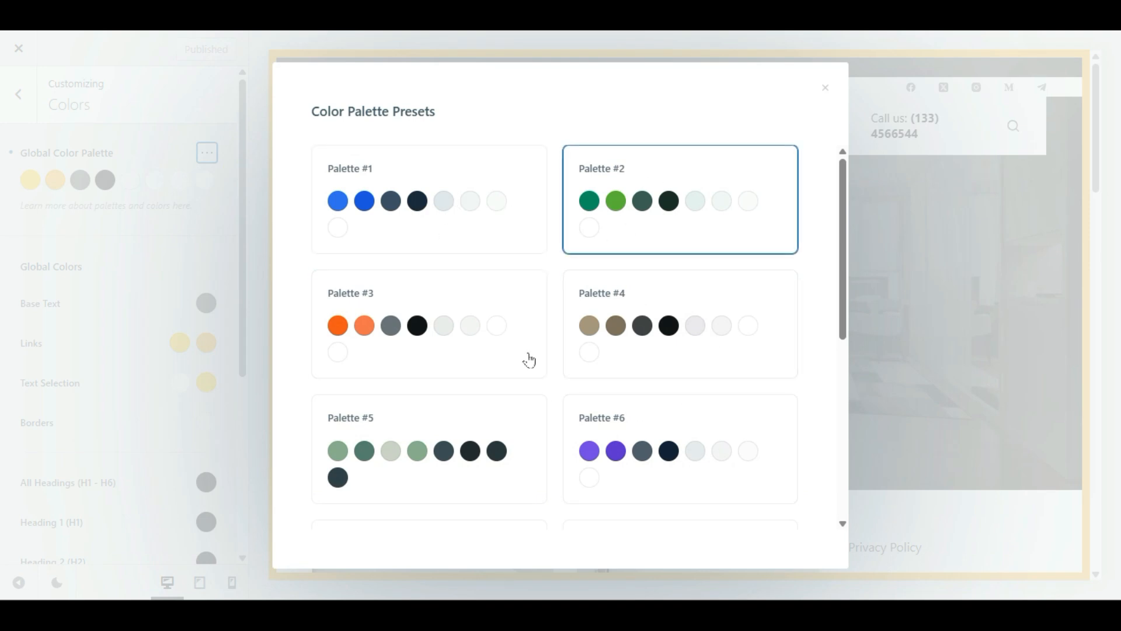
pyautogui.scroll(-4, 590, 426)
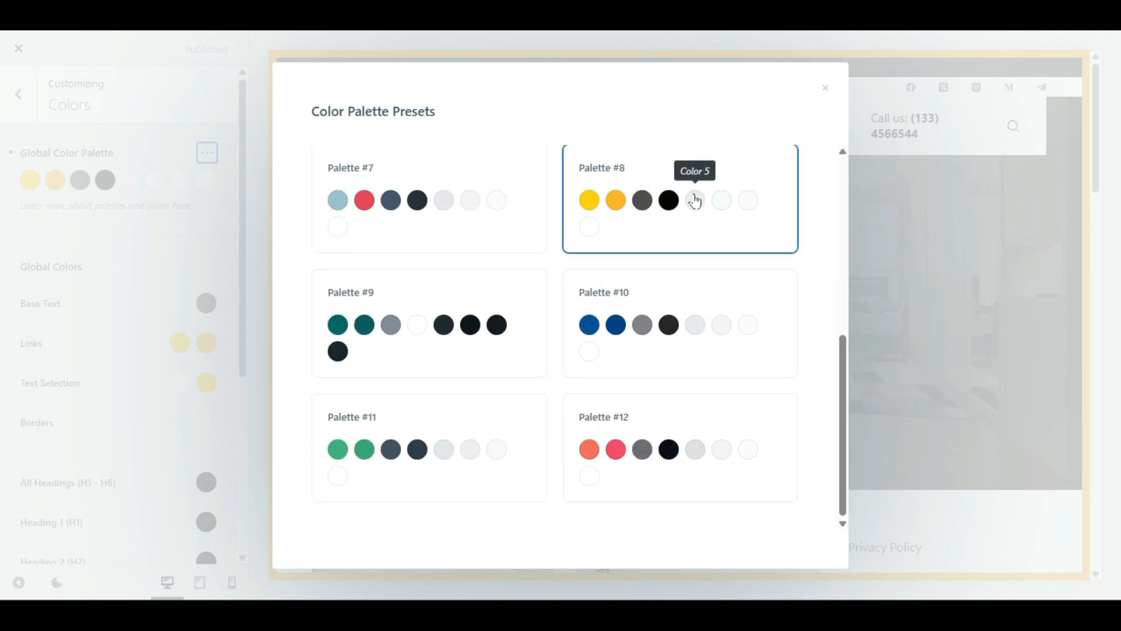
pyautogui.click(634, 480)
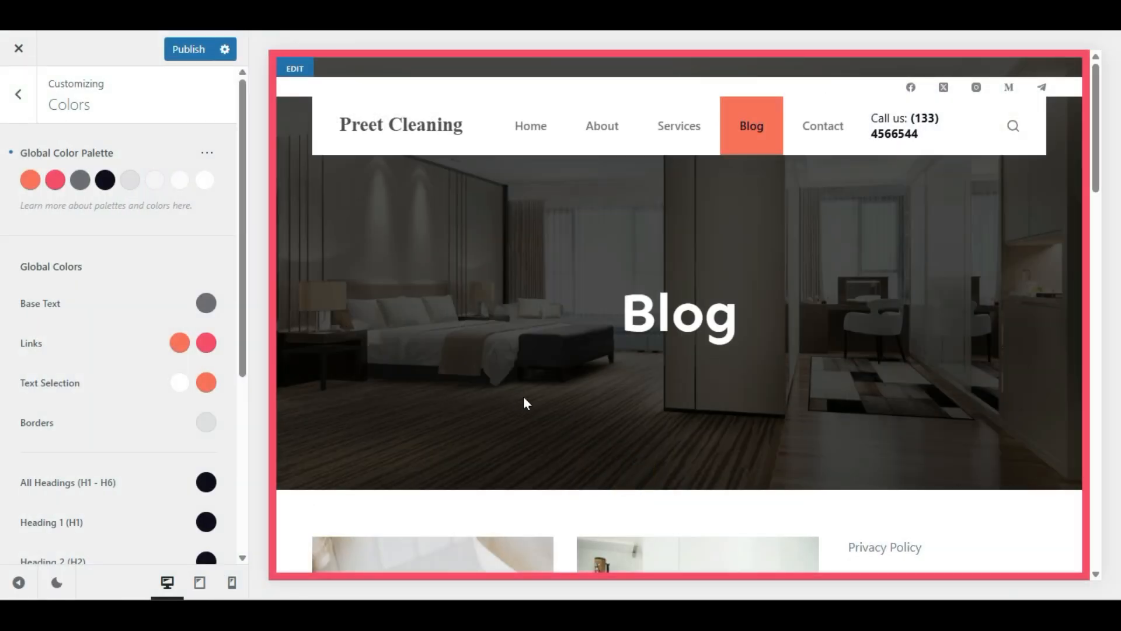
# Step: Add a new empty Color 9 slot to the Global Color Palette
pyautogui.scroll(-15, 525, 403)
pyautogui.scroll(15, 526, 403)
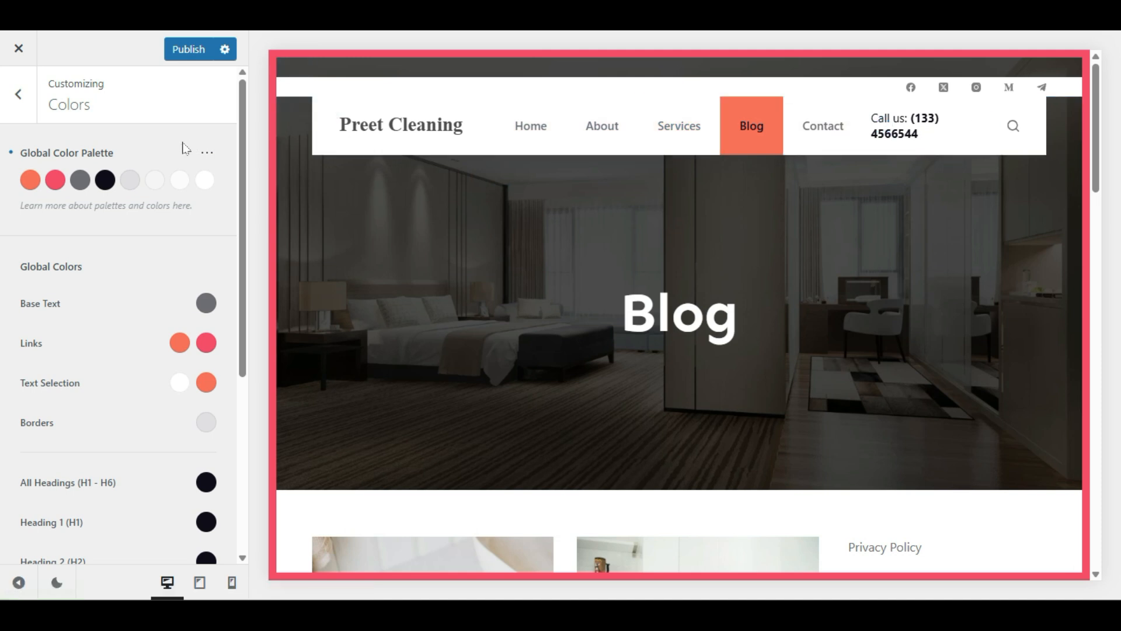
pyautogui.click(206, 153)
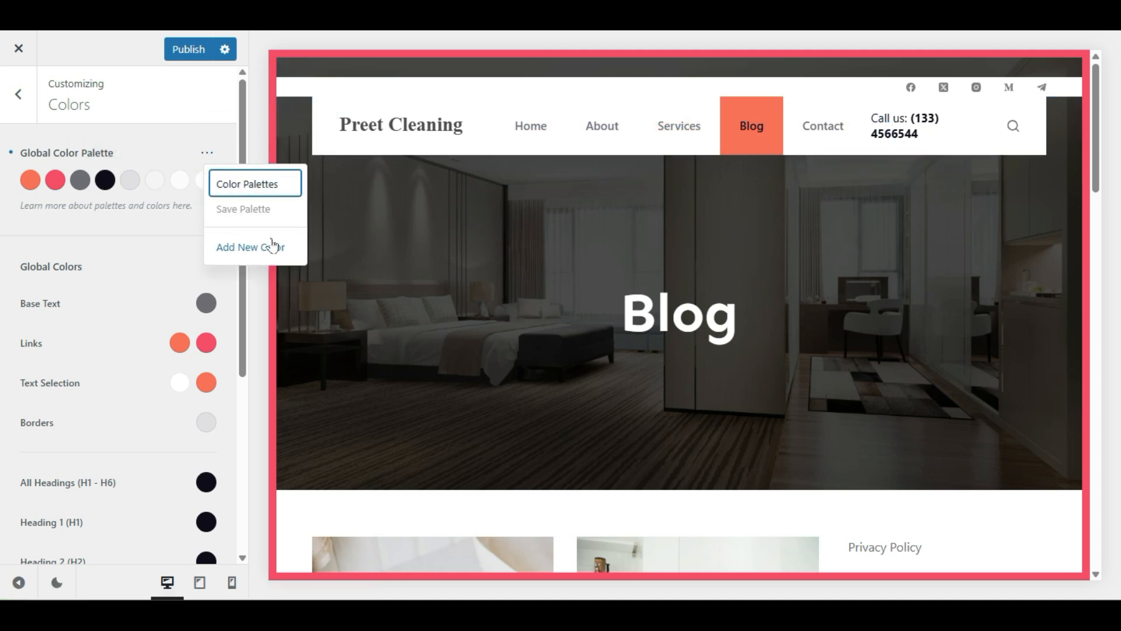
pyautogui.click(223, 250)
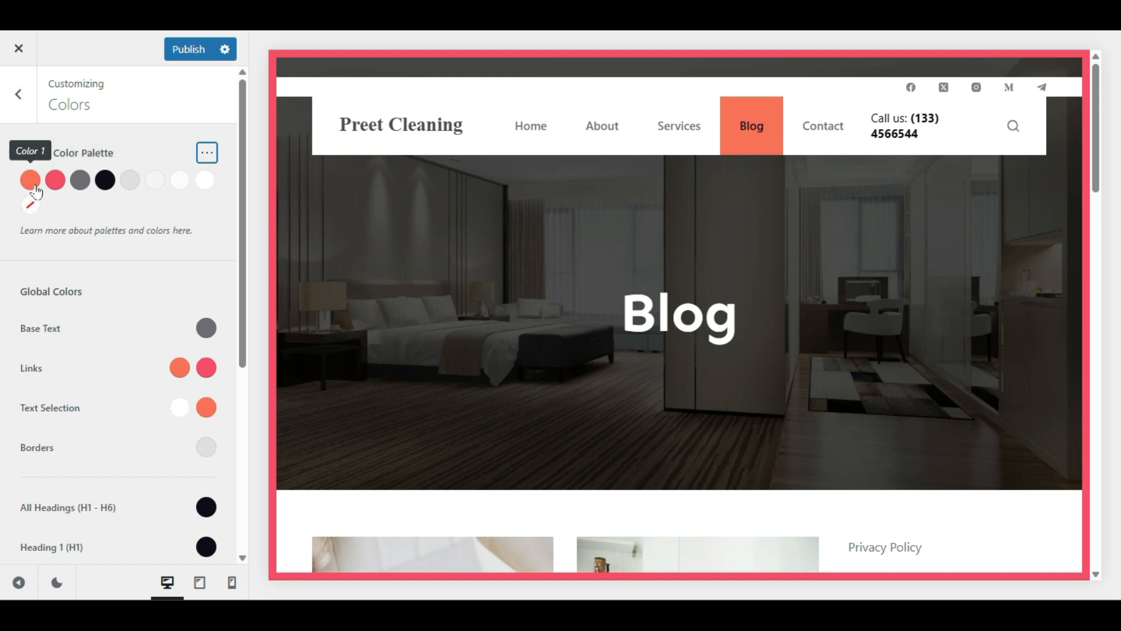
# Step: Tweak palette colours: Color 1 to orange, Color 2 dark grey, Color 3 vivid blue
pyautogui.click(30, 182)
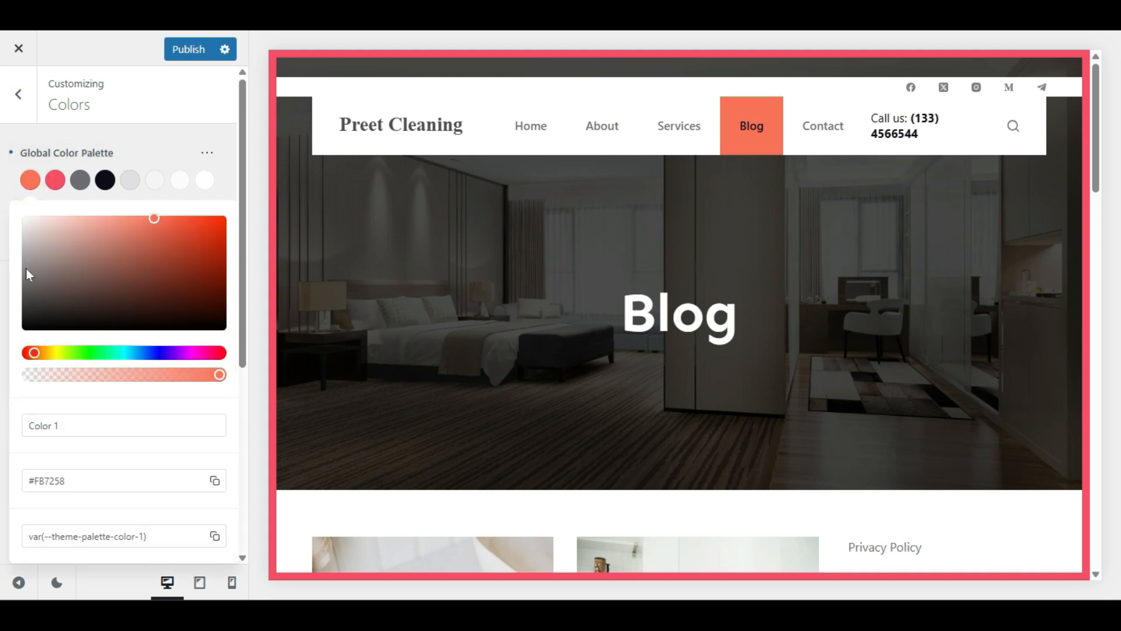
pyautogui.moveTo(50, 357); pyautogui.dragTo(45, 358)
pyautogui.click(133, 182)
pyautogui.click(55, 181)
pyautogui.moveTo(71, 286); pyautogui.dragTo(35, 300)
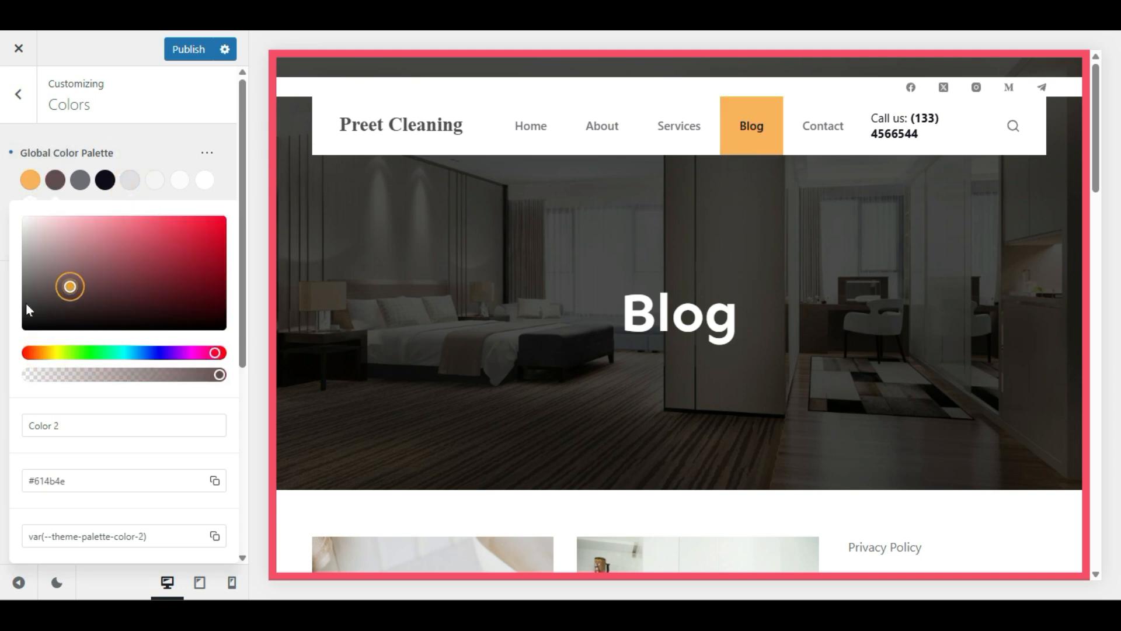
pyautogui.click(89, 181)
pyautogui.moveTo(108, 267); pyautogui.dragTo(214, 223)
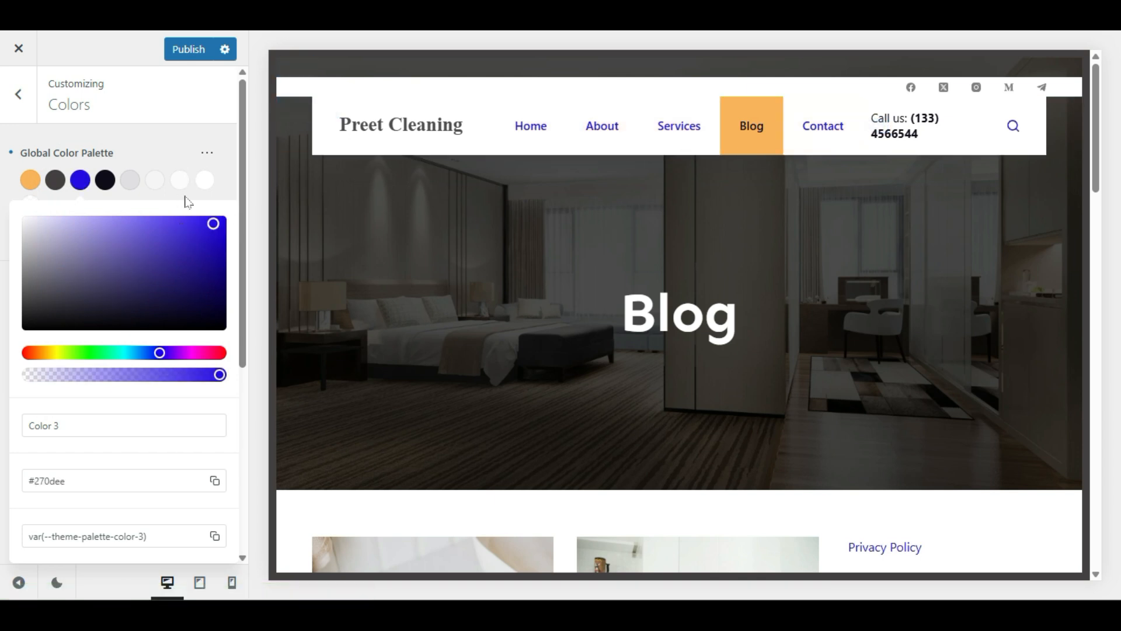
# Step: Apply the orange preset Palette #3 and publish it
pyautogui.click(207, 153)
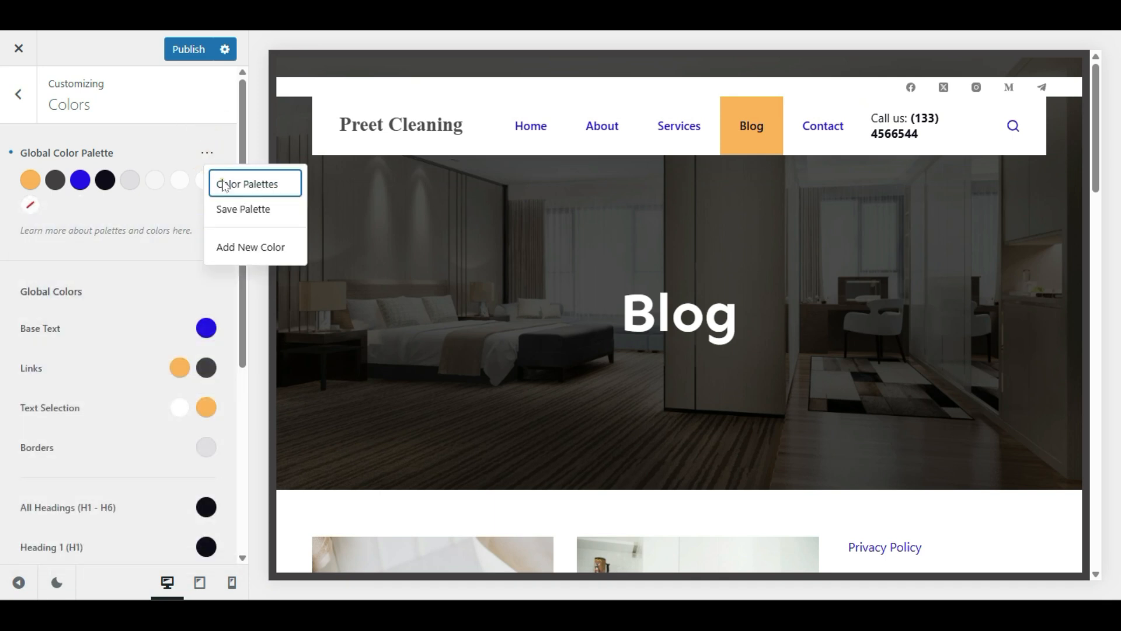
pyautogui.click(222, 181)
pyautogui.click(418, 321)
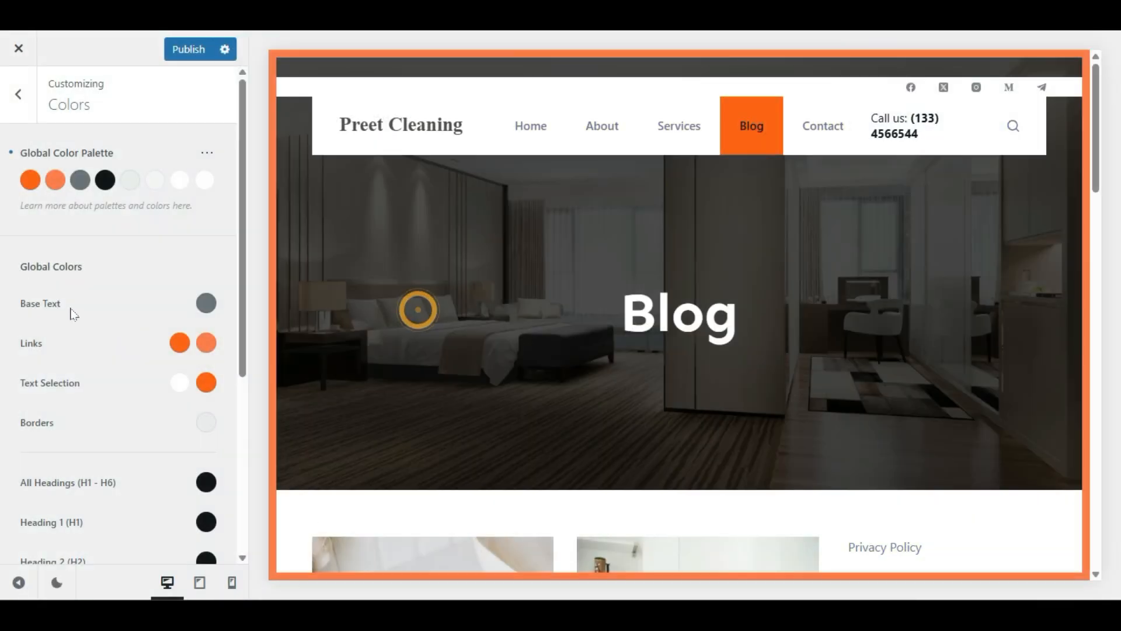
pyautogui.click(185, 49)
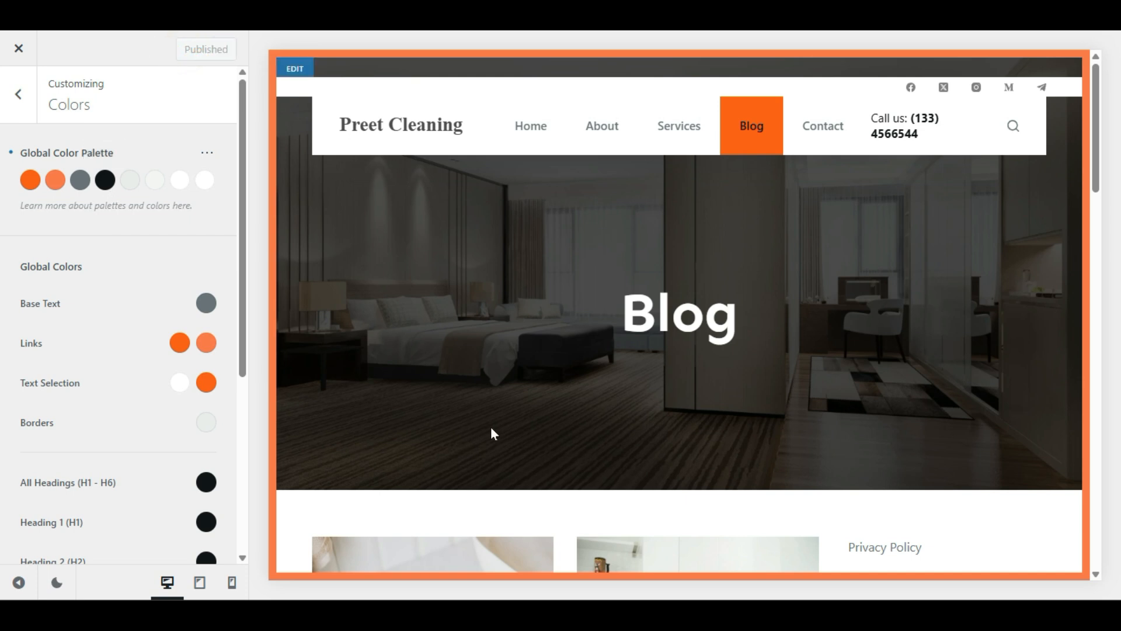
pyautogui.scroll(-6, 491, 433)
# Step: Open the Typography settings with the Home page in the preview
pyautogui.click(18, 97)
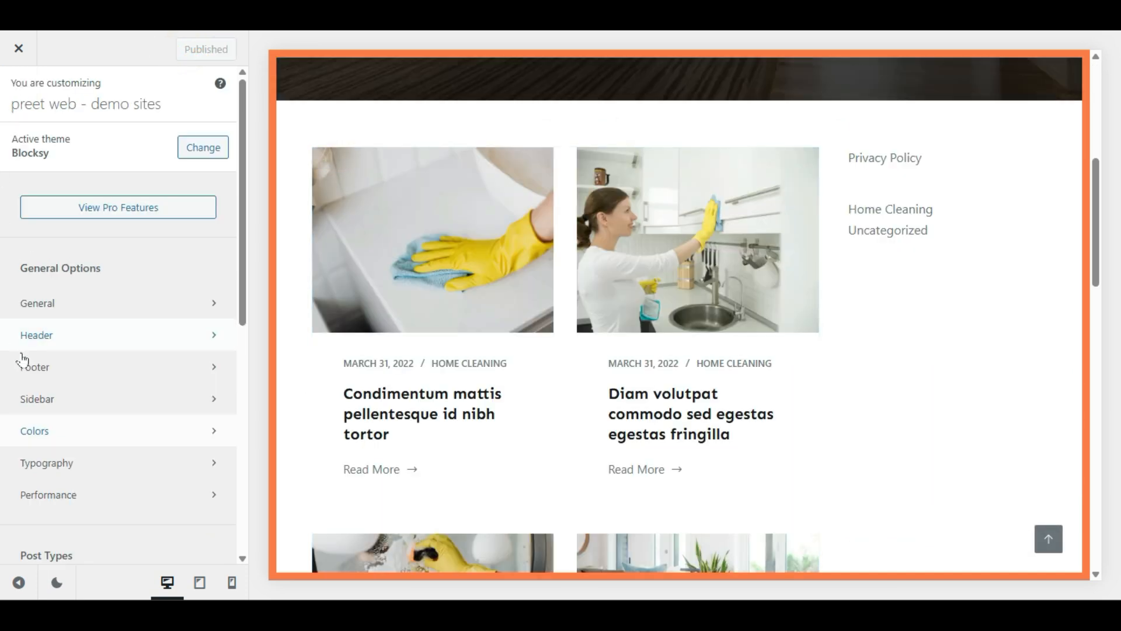
pyautogui.click(86, 465)
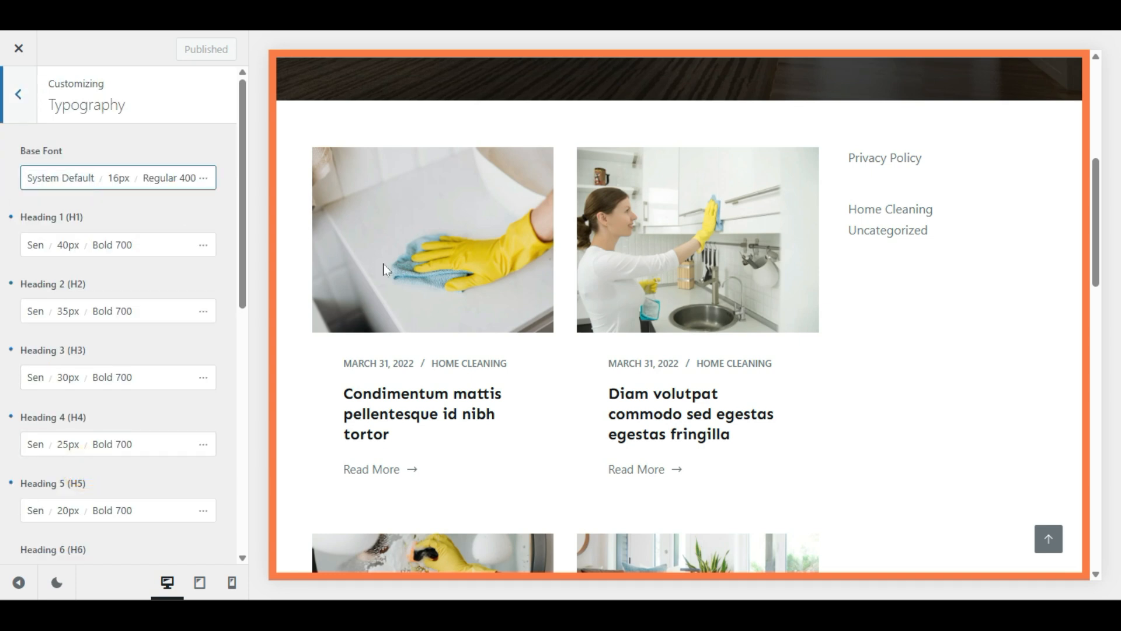
pyautogui.scroll(6, 498, 377)
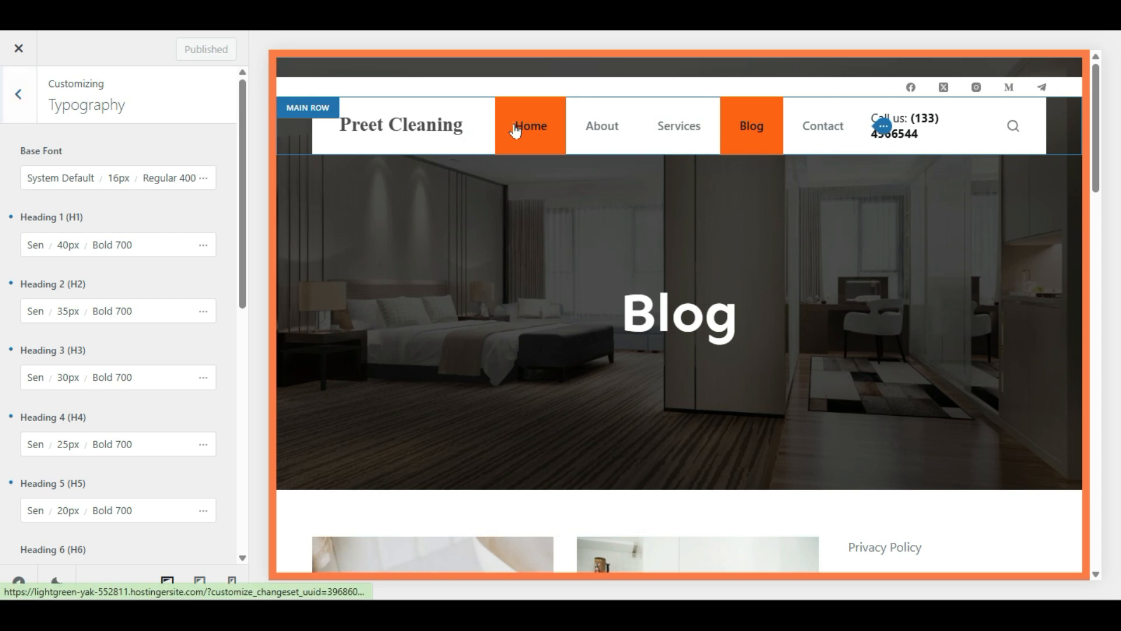
pyautogui.click(514, 126)
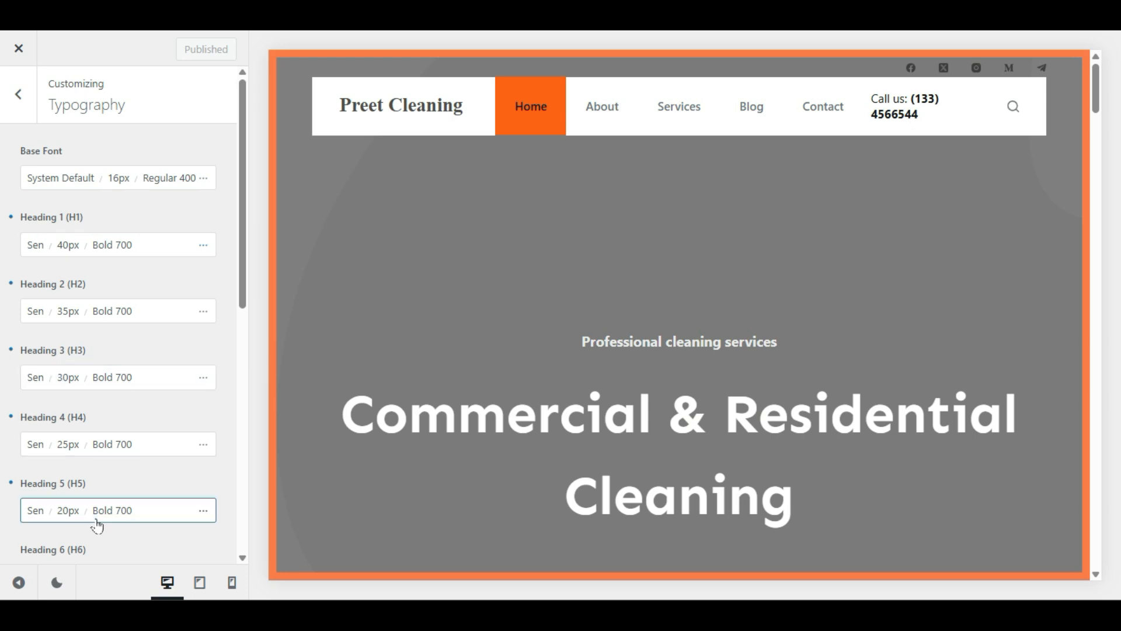
pyautogui.scroll(-2, 99, 519)
pyautogui.scroll(-2, 3, 489)
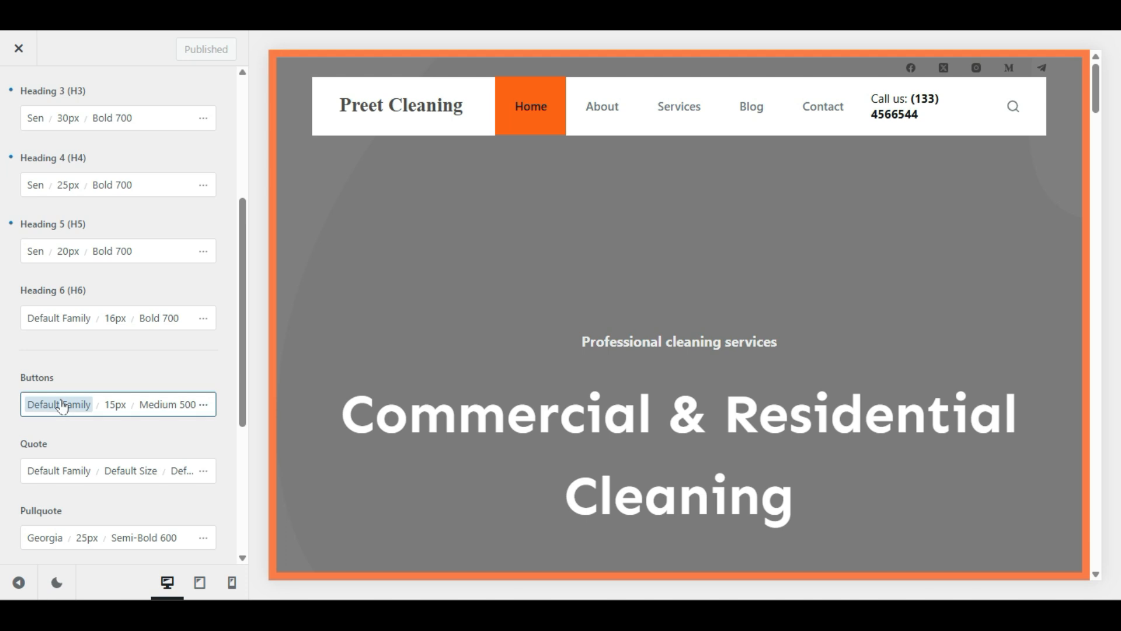
pyautogui.scroll(-2, 59, 406)
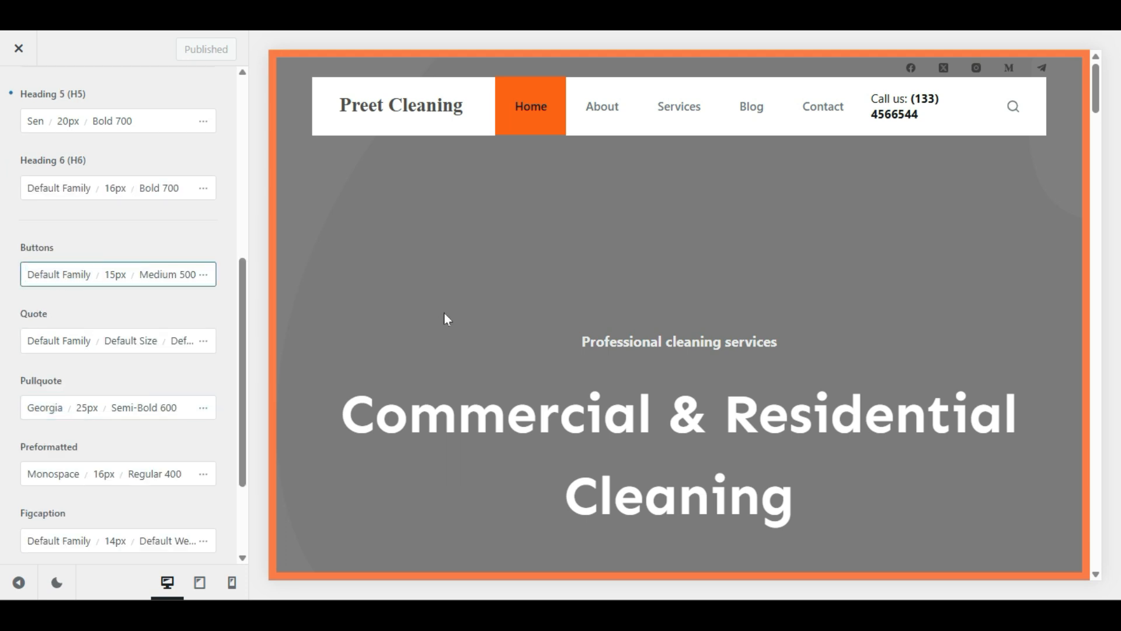
pyautogui.scroll(-5, 445, 319)
pyautogui.scroll(-8, 445, 319)
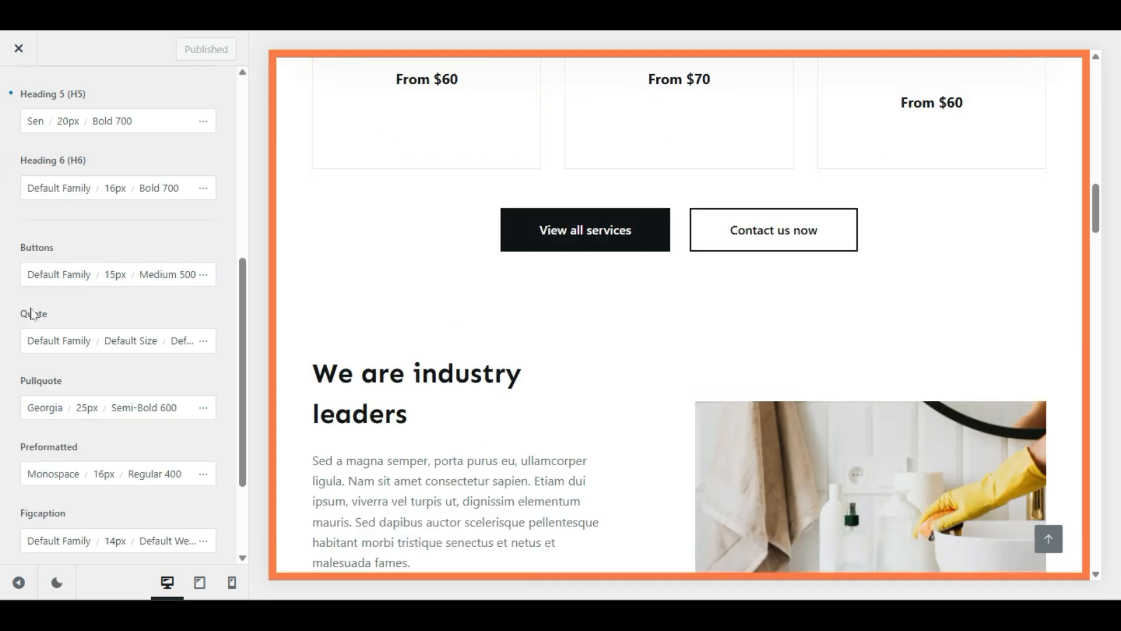
# Step: Set the Buttons font family to System Default and publish it
pyautogui.click(48, 277)
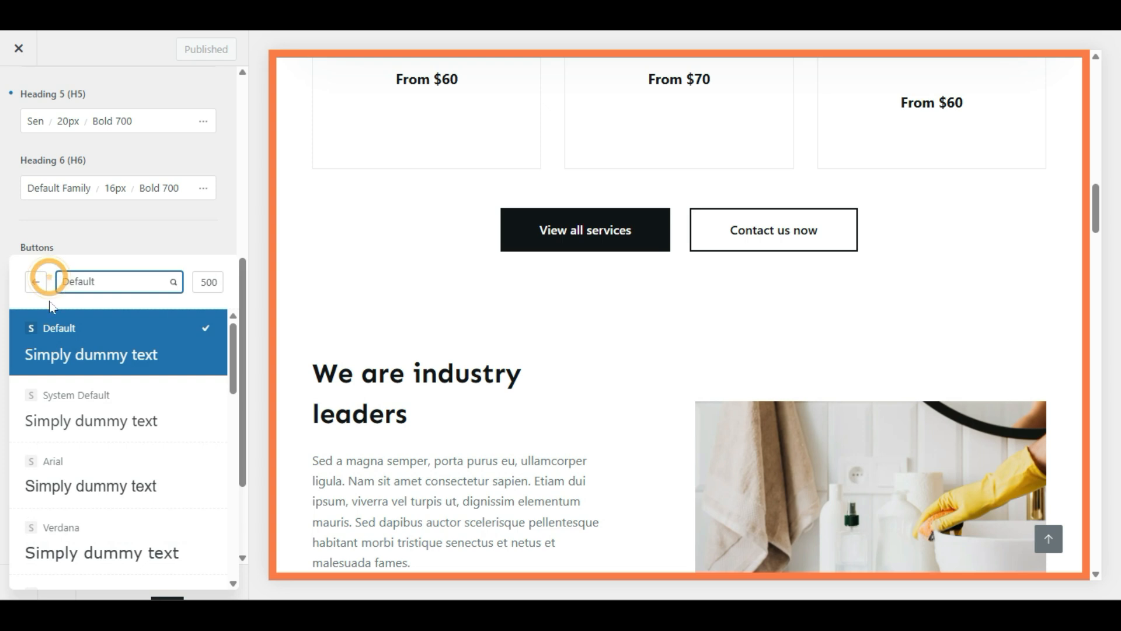
pyautogui.click(54, 397)
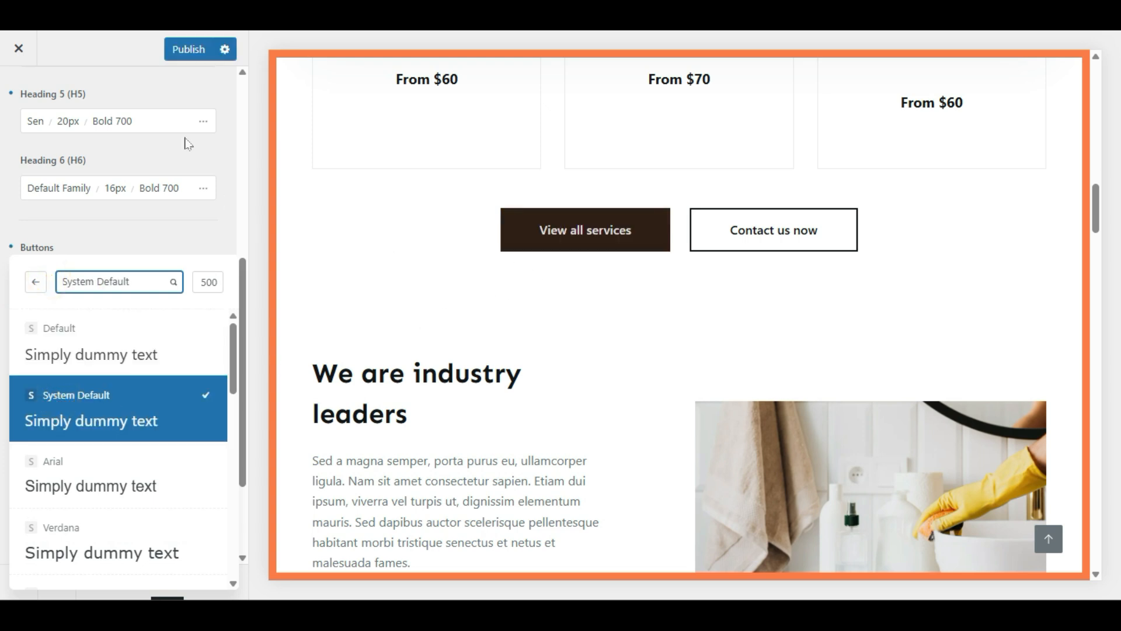
pyautogui.click(582, 302)
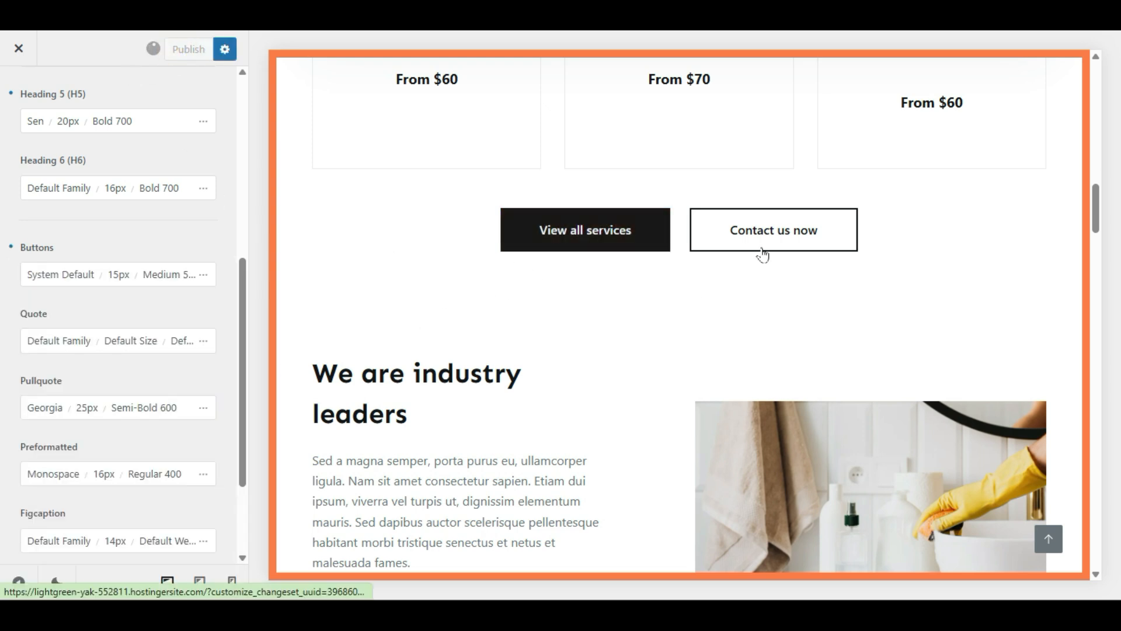
pyautogui.scroll(7, 218, 325)
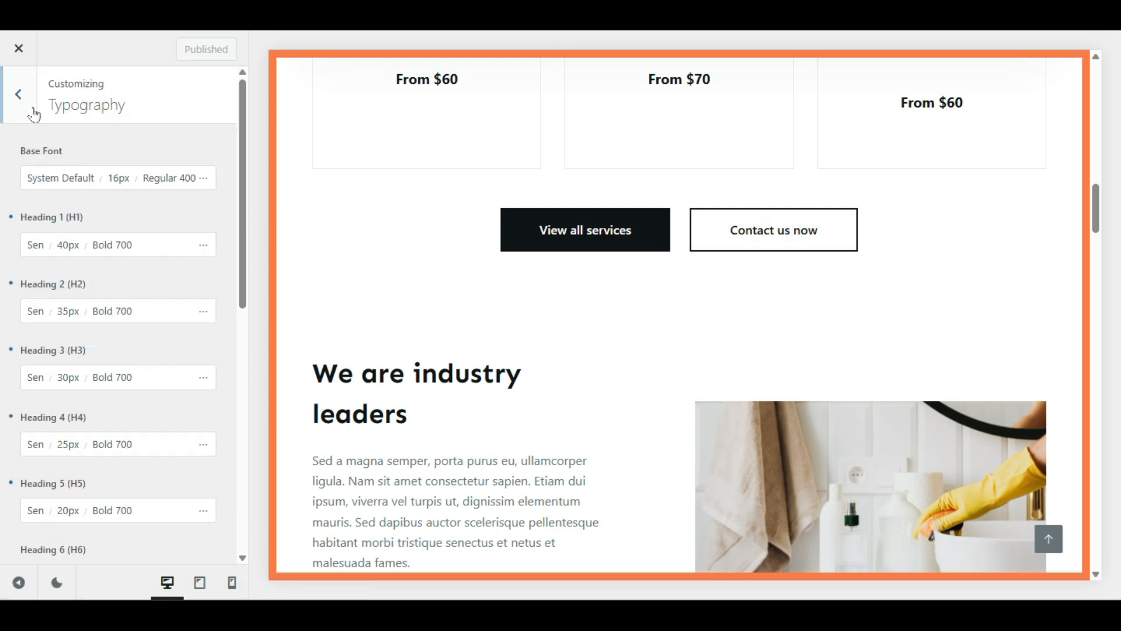
pyautogui.click(34, 115)
pyautogui.scroll(-2, 18, 408)
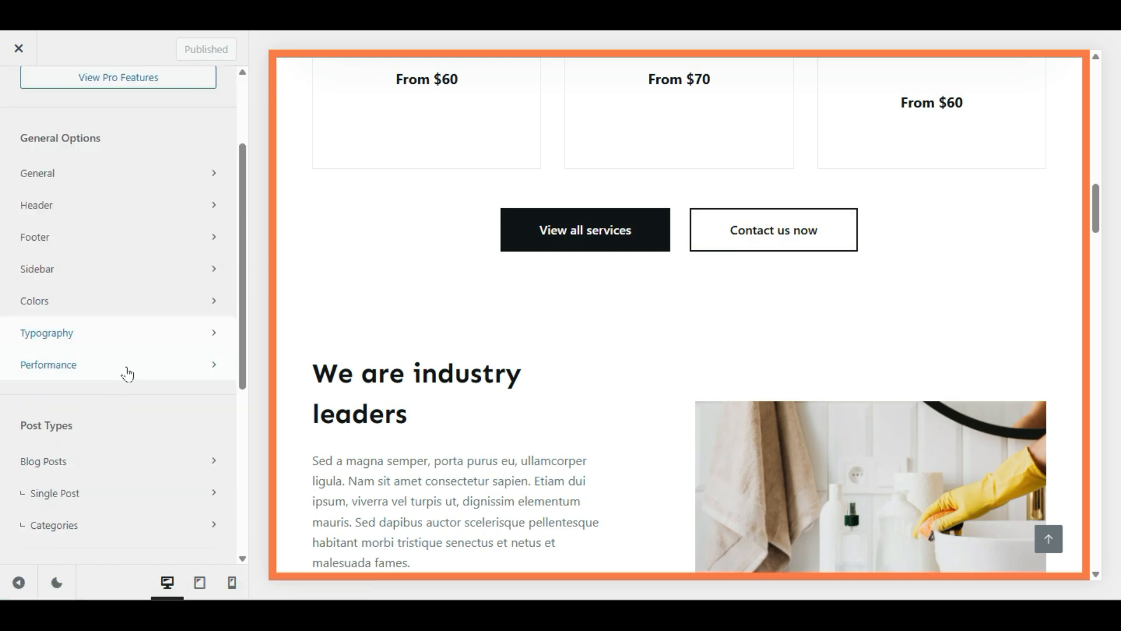
# Step: In Performance settings, switch Dynamic CSS Output to Inline, then back to File
pyautogui.click(127, 373)
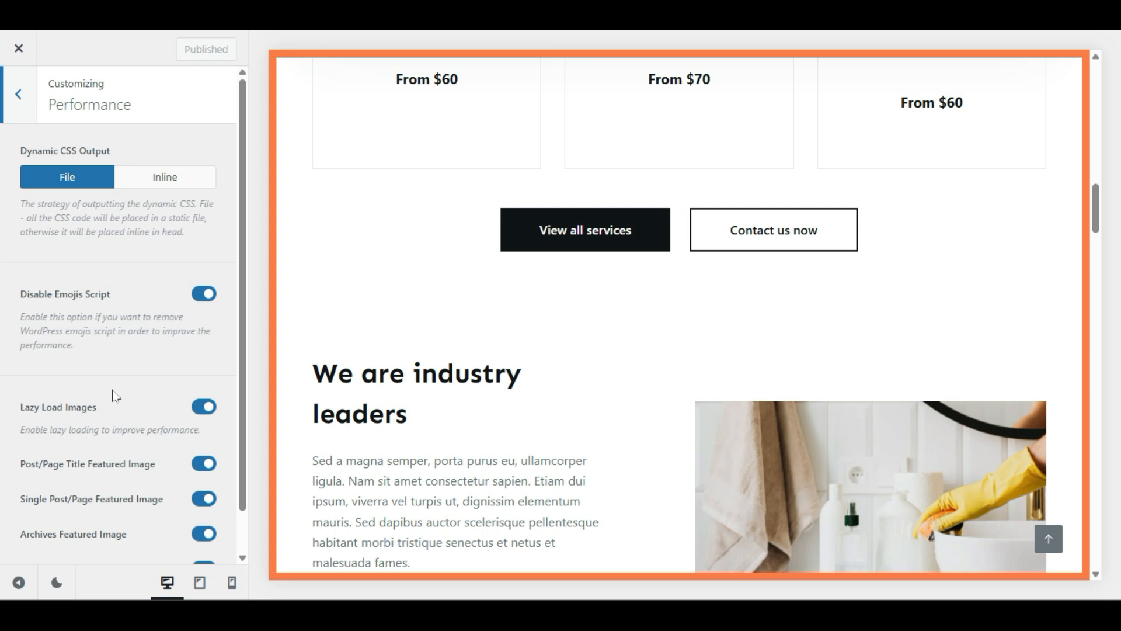
pyautogui.scroll(-1, 114, 397)
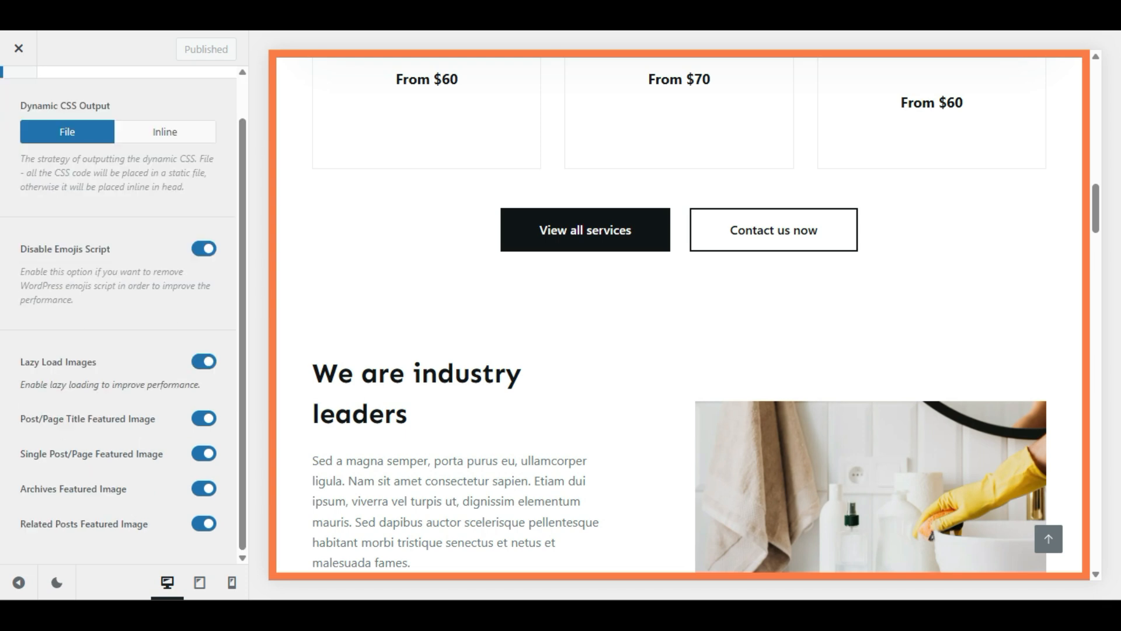
pyautogui.scroll(1, 164, 392)
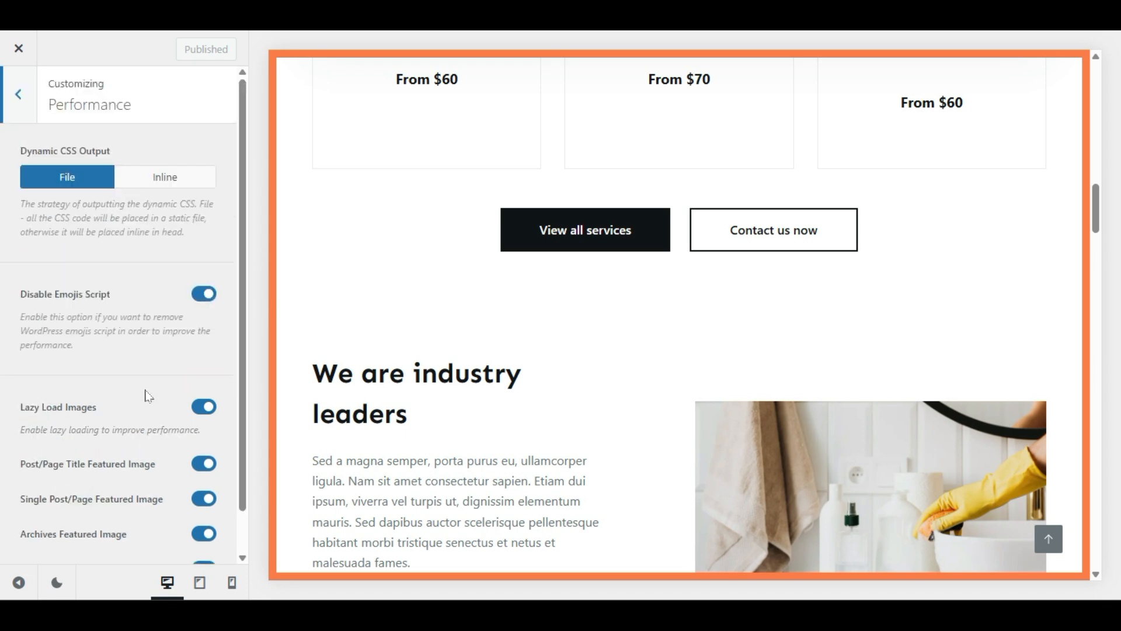
pyautogui.click(143, 181)
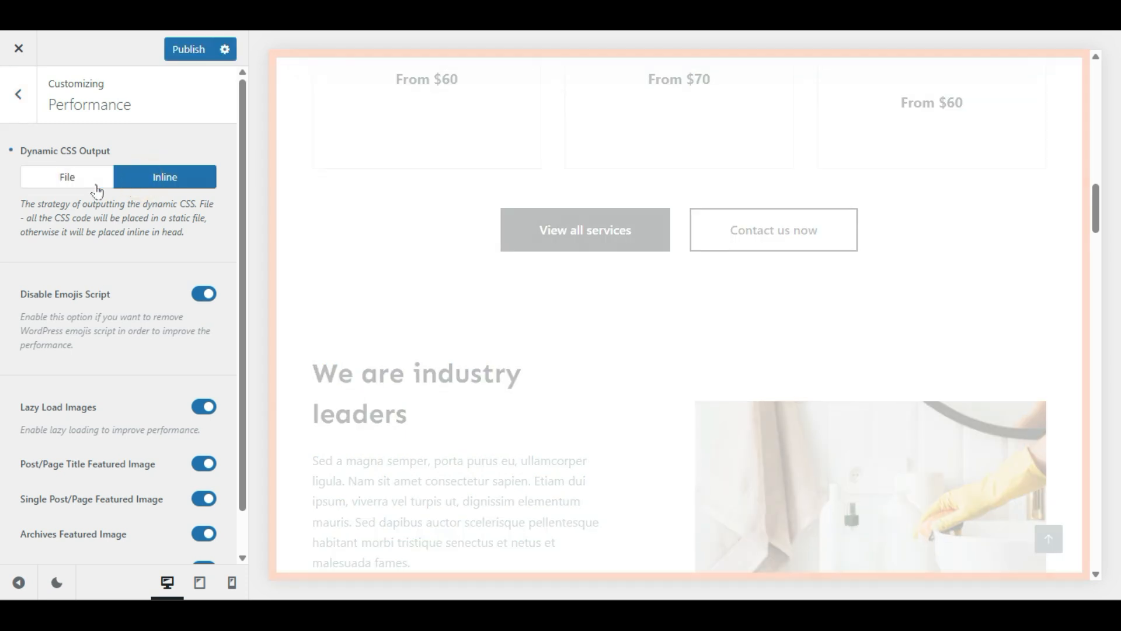
pyautogui.click(96, 183)
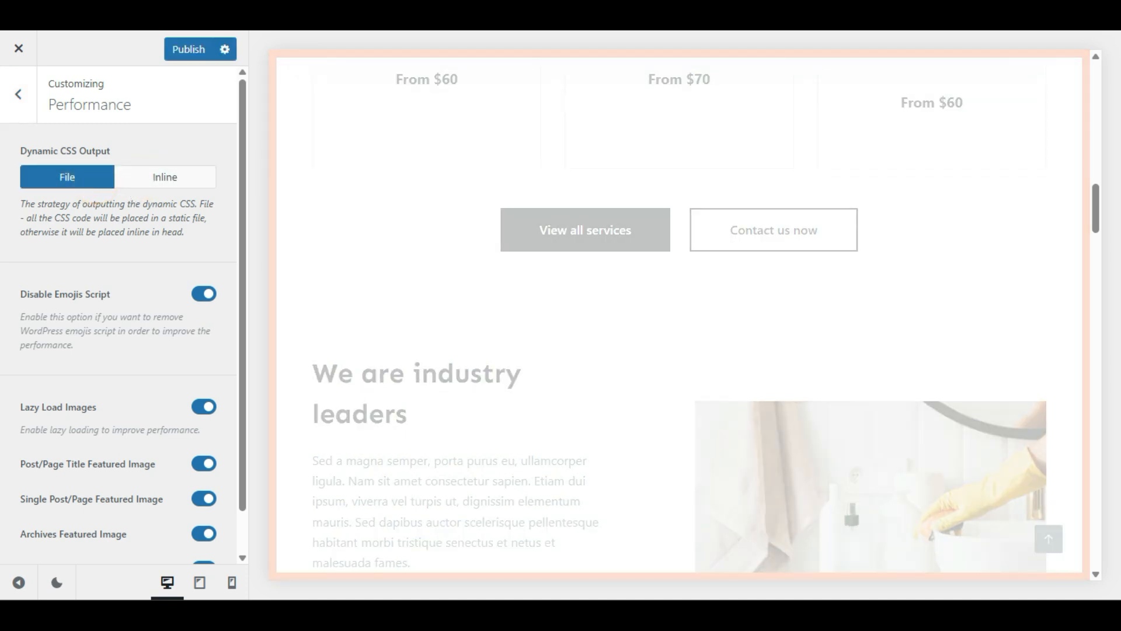
pyautogui.scroll(-1, 101, 351)
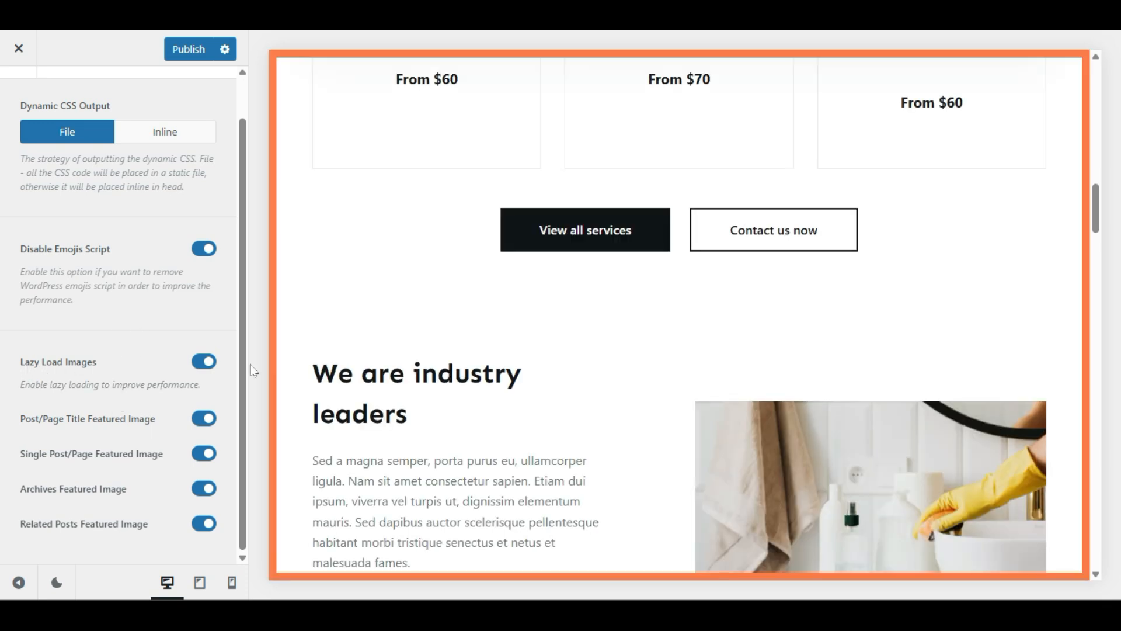
pyautogui.scroll(15, 502, 208)
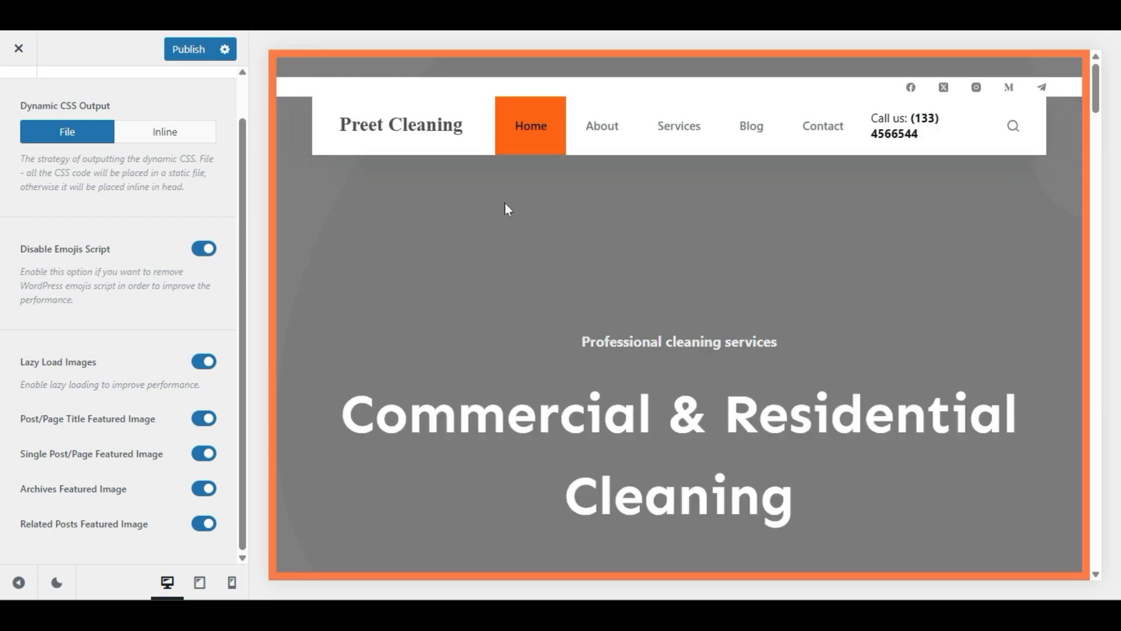
pyautogui.scroll(-10, 507, 209)
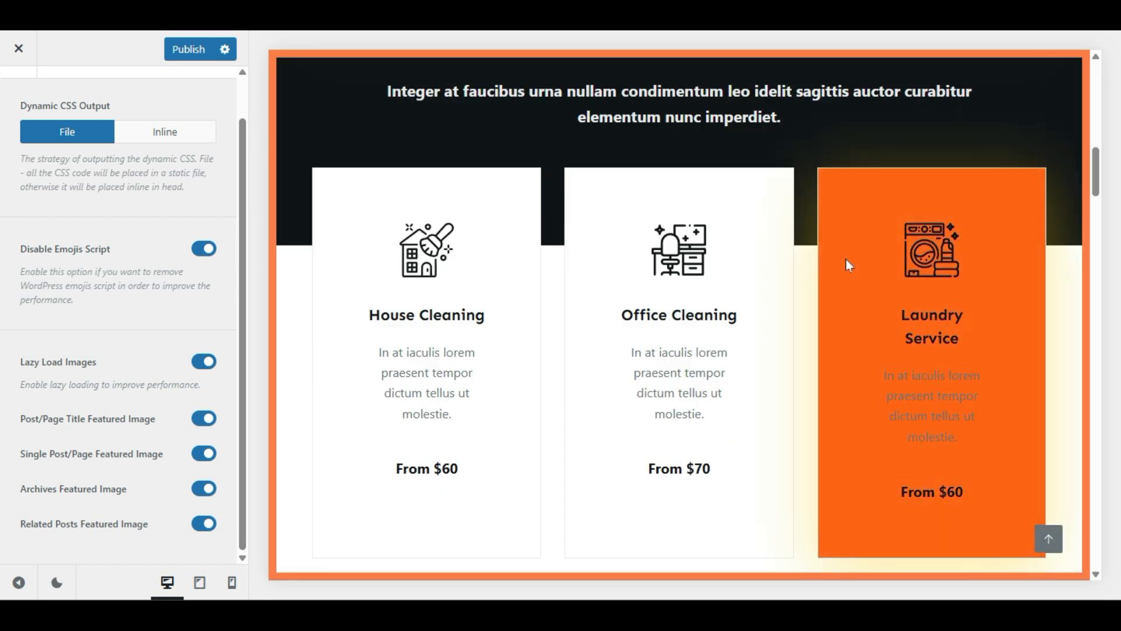
pyautogui.scroll(-10, 445, 269)
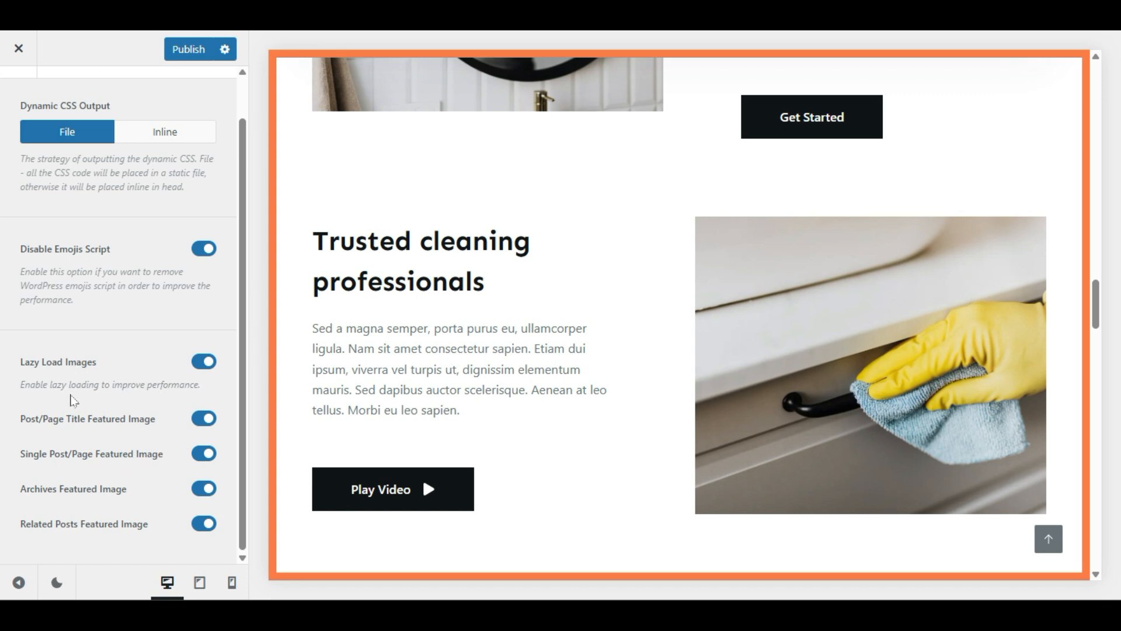
pyautogui.scroll(2, 75, 400)
# Step: Exit the customizer, discard unsaved changes, and return to the Blocksy dashboard
pyautogui.click(5, 98)
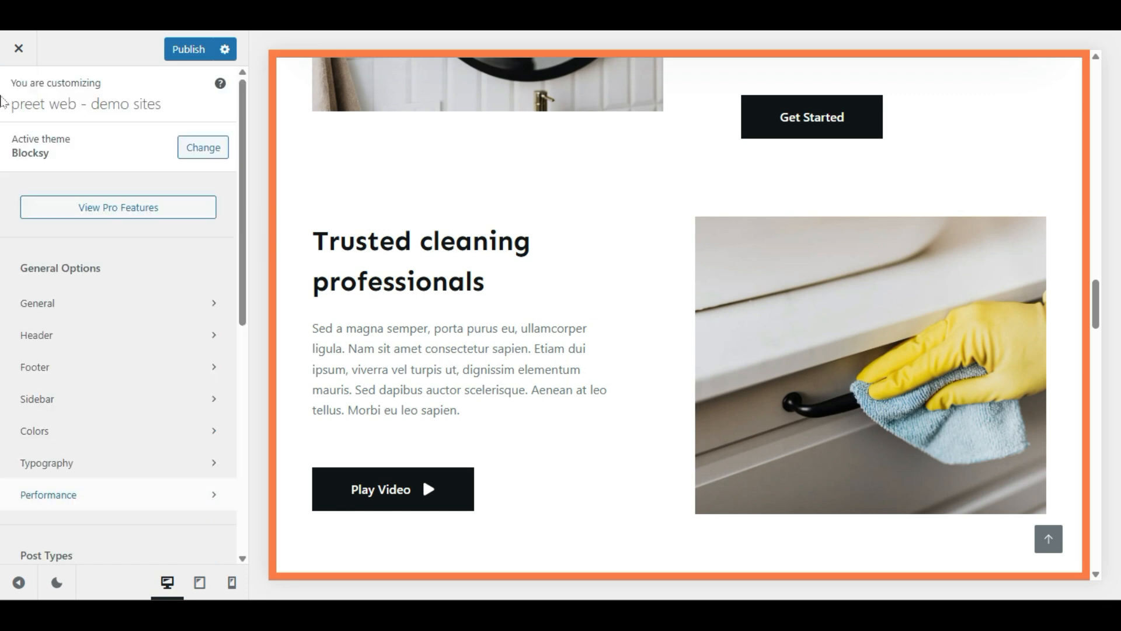
pyautogui.scroll(-4, 93, 318)
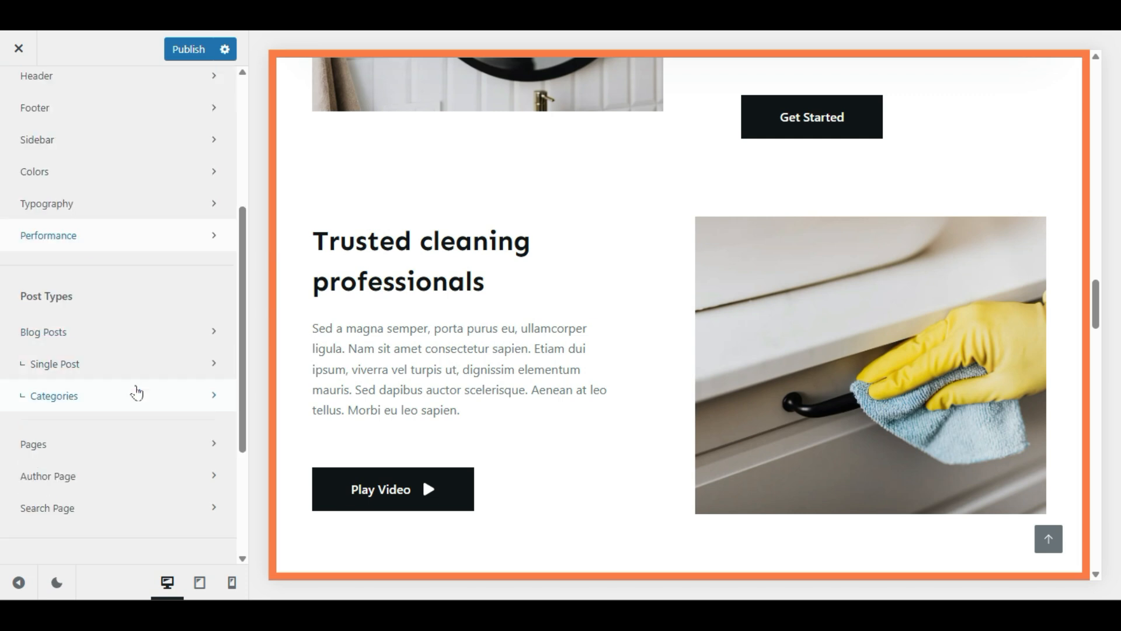
pyautogui.scroll(-2, 136, 393)
pyautogui.scroll(5, 395, 331)
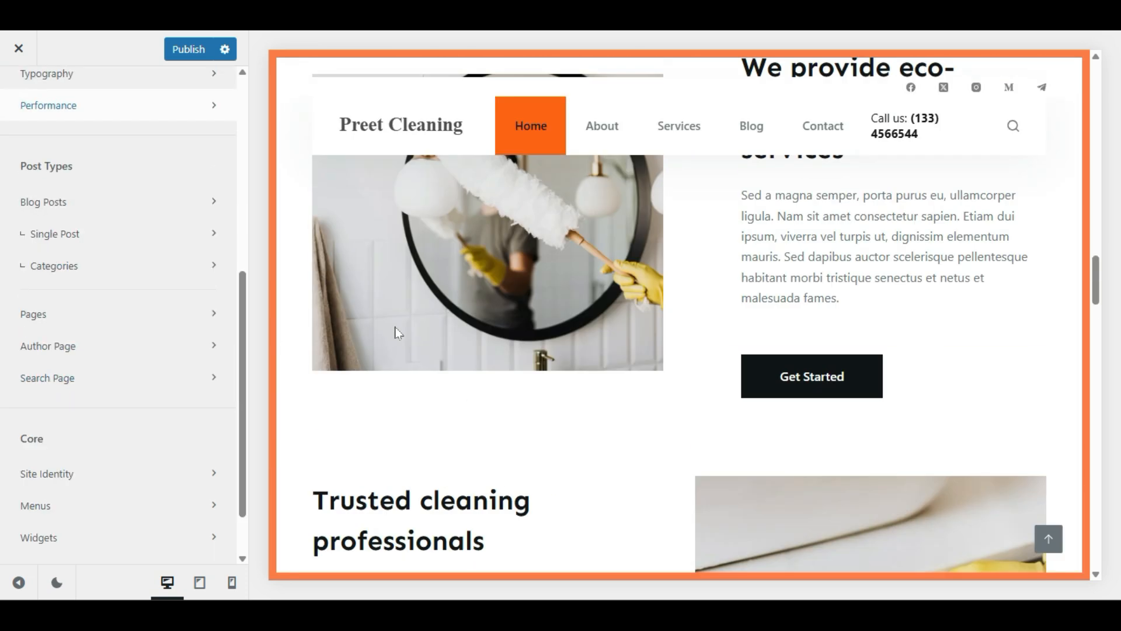
pyautogui.click(19, 49)
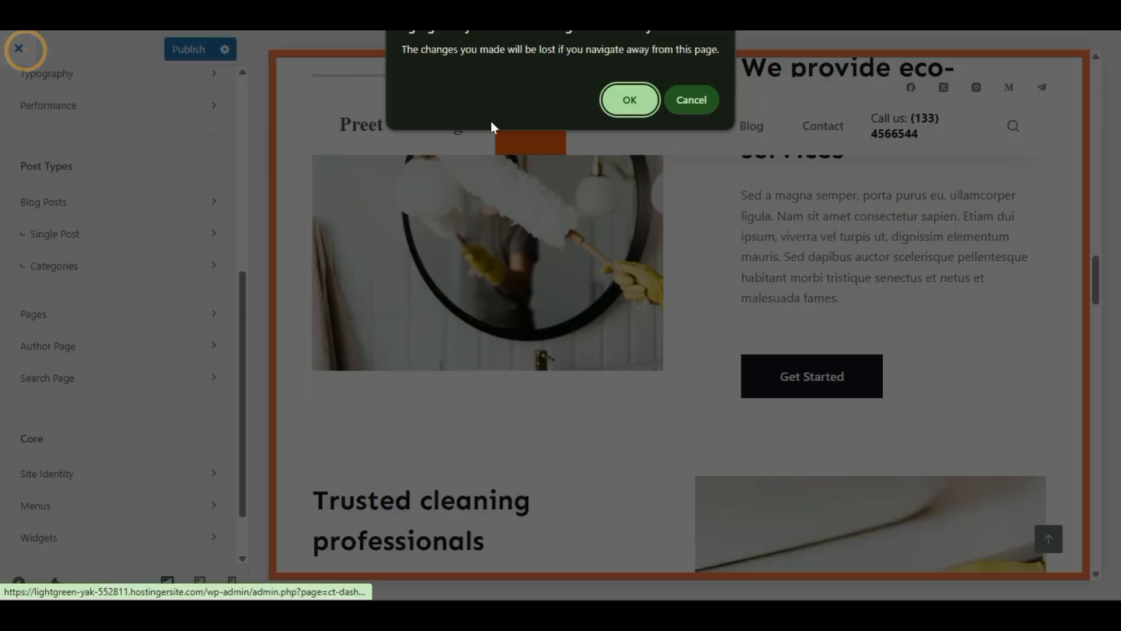
pyautogui.click(630, 100)
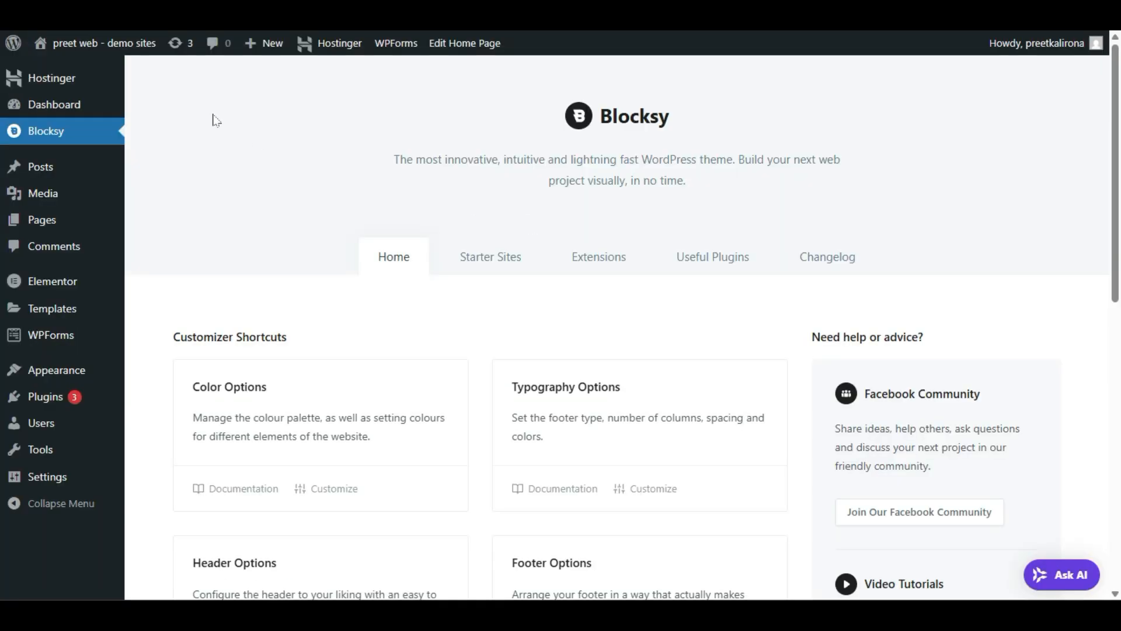
pyautogui.moveTo(37, 42)
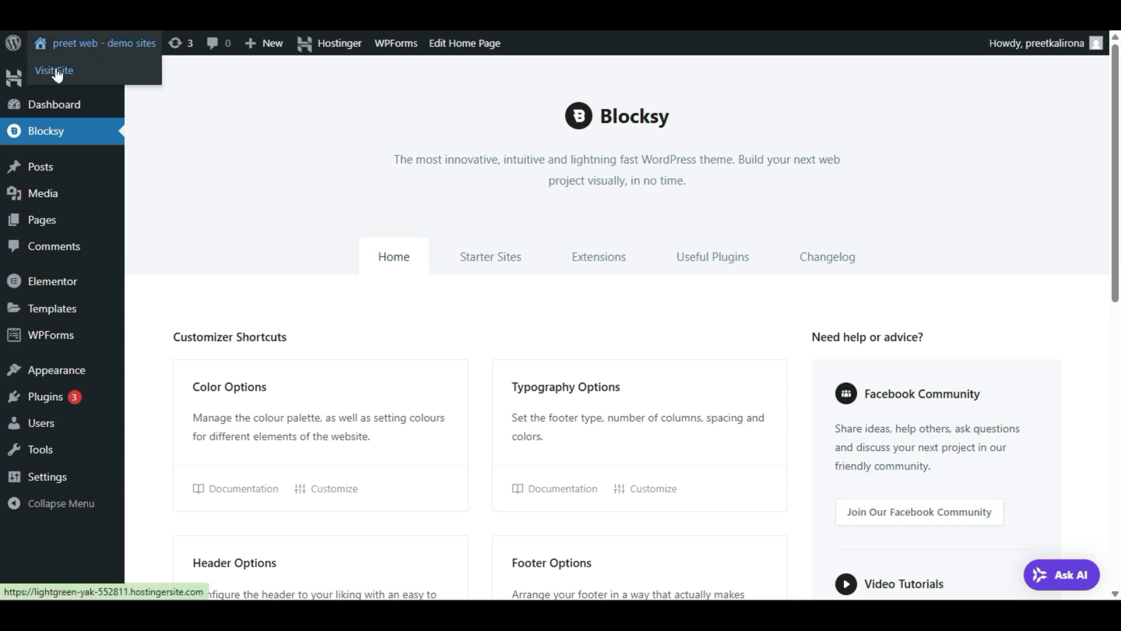
pyautogui.rightClick(56, 72)
# Step: Open the live Preet Cleaning home page in a new tab and scroll through it
pyautogui.click(70, 85)
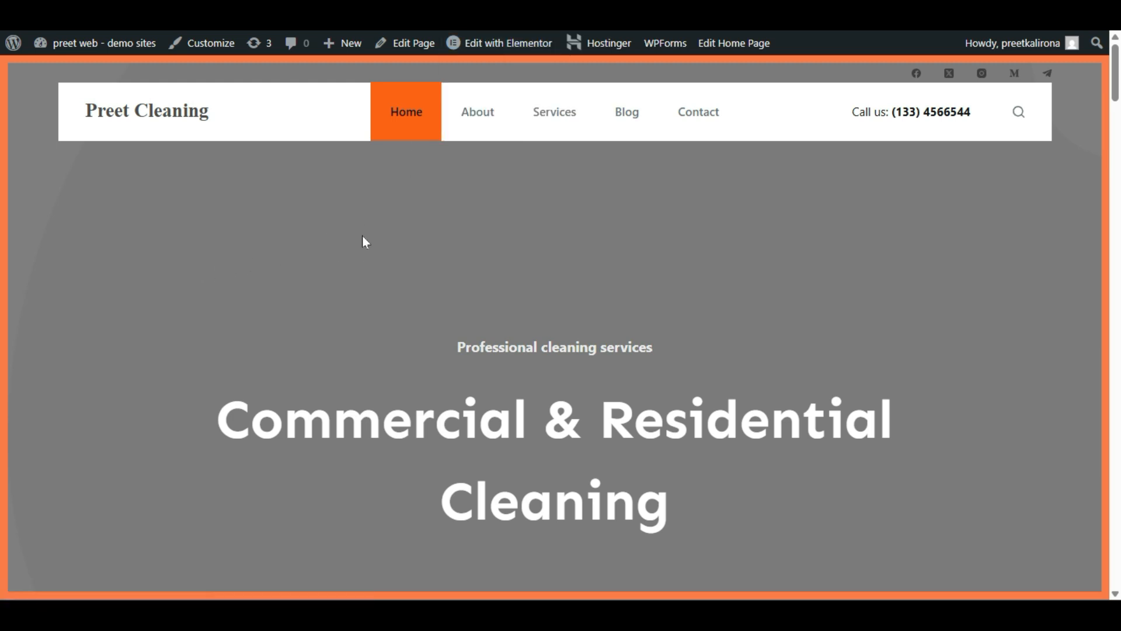
pyautogui.scroll(-10, 365, 242)
pyautogui.scroll(8, 365, 243)
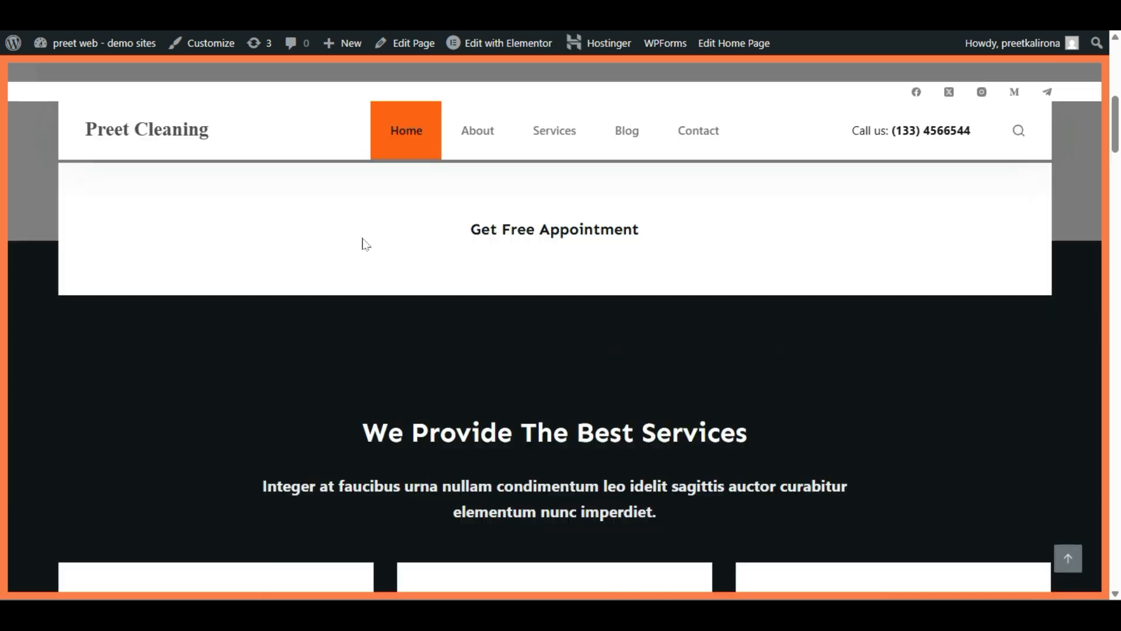
pyautogui.scroll(2, 364, 244)
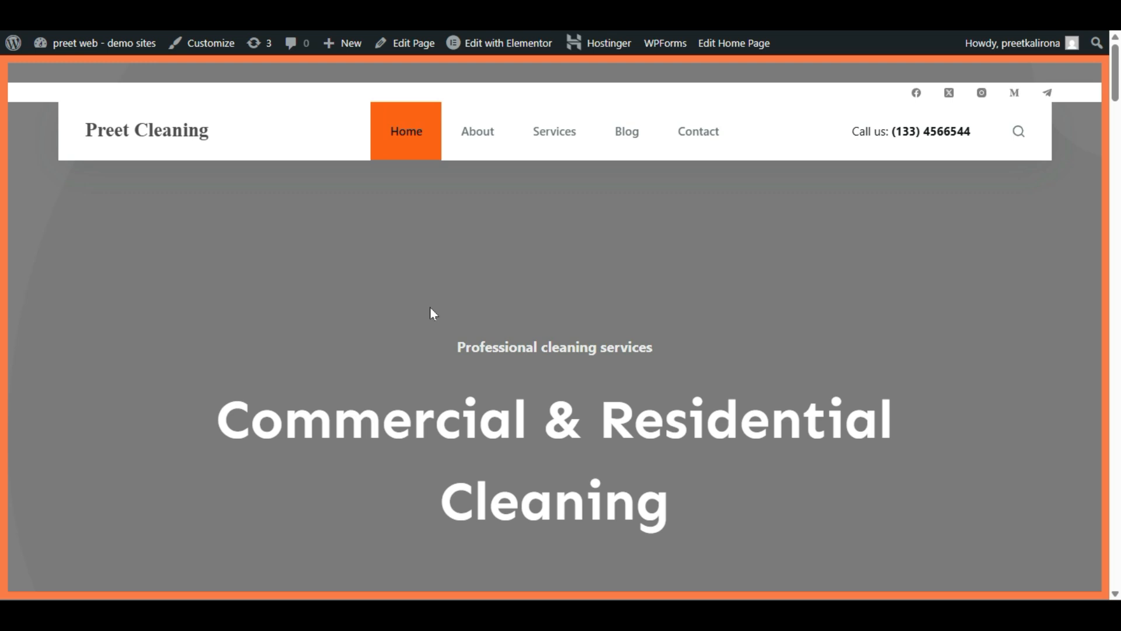
pyautogui.moveTo(483, 44)
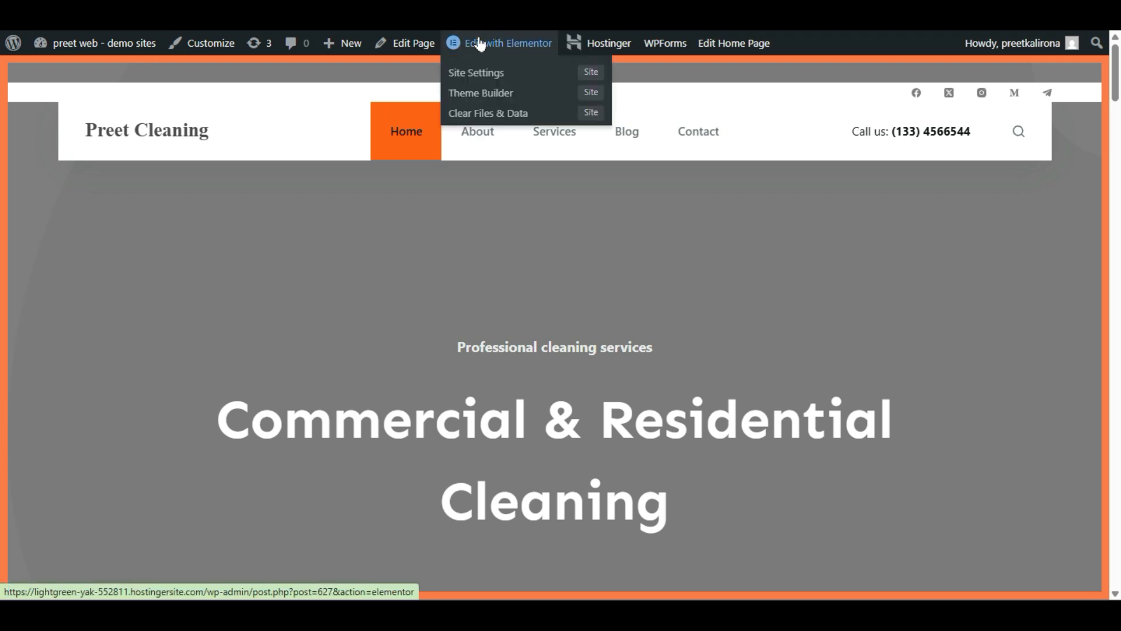
# Step: Open the home page in Elementor and choose Edit Container on the hero container
pyautogui.click(480, 43)
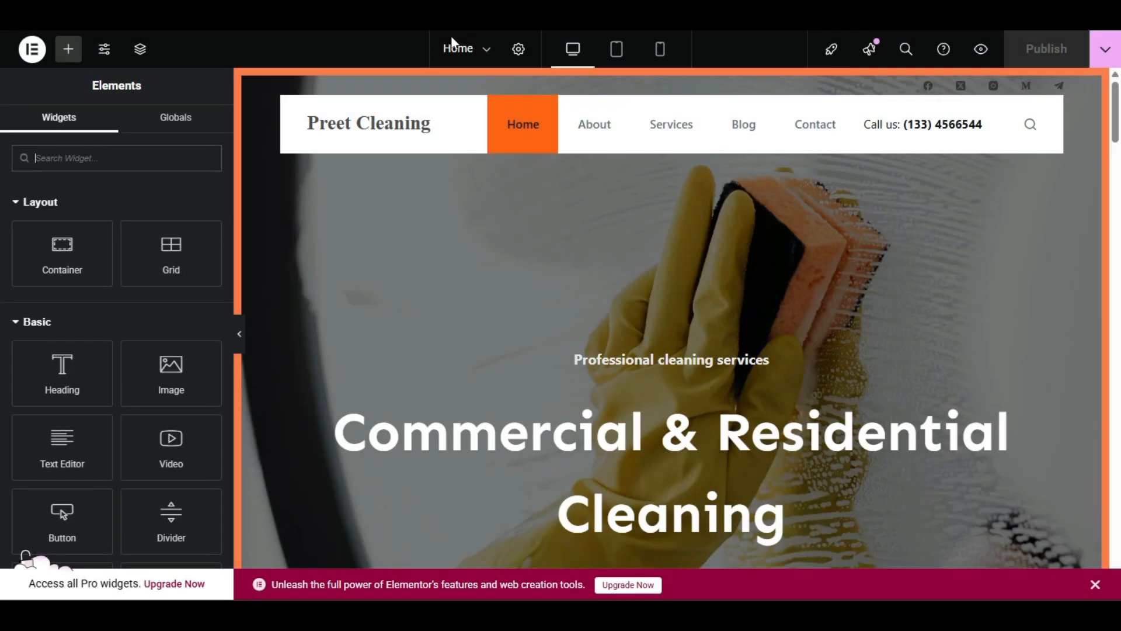
pyautogui.scroll(-4, 686, 344)
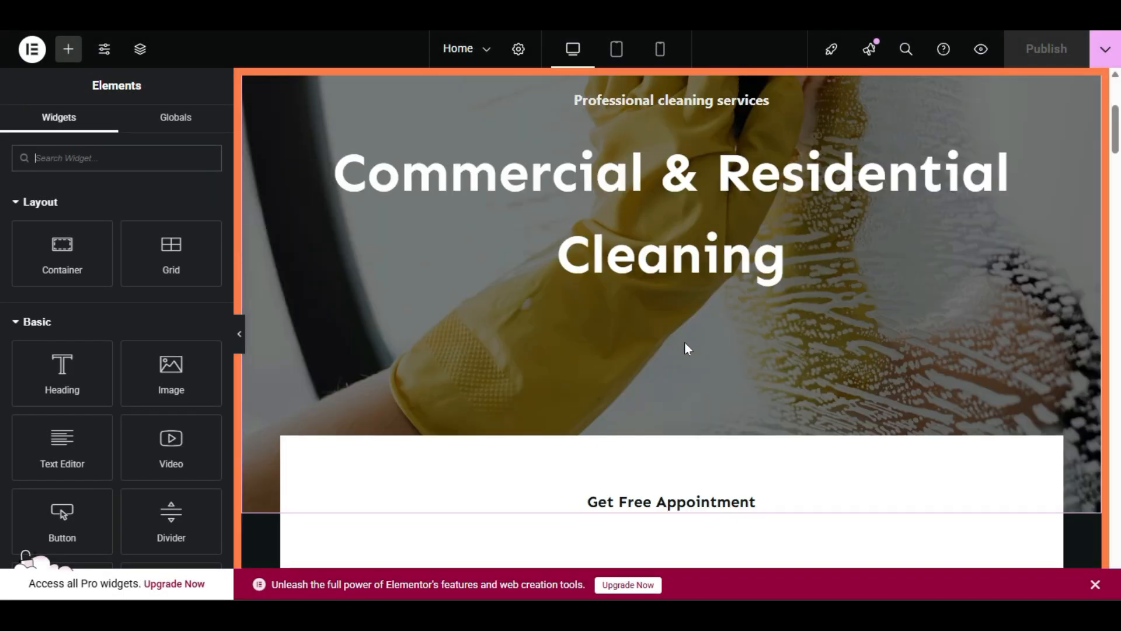
pyautogui.scroll(2, 685, 342)
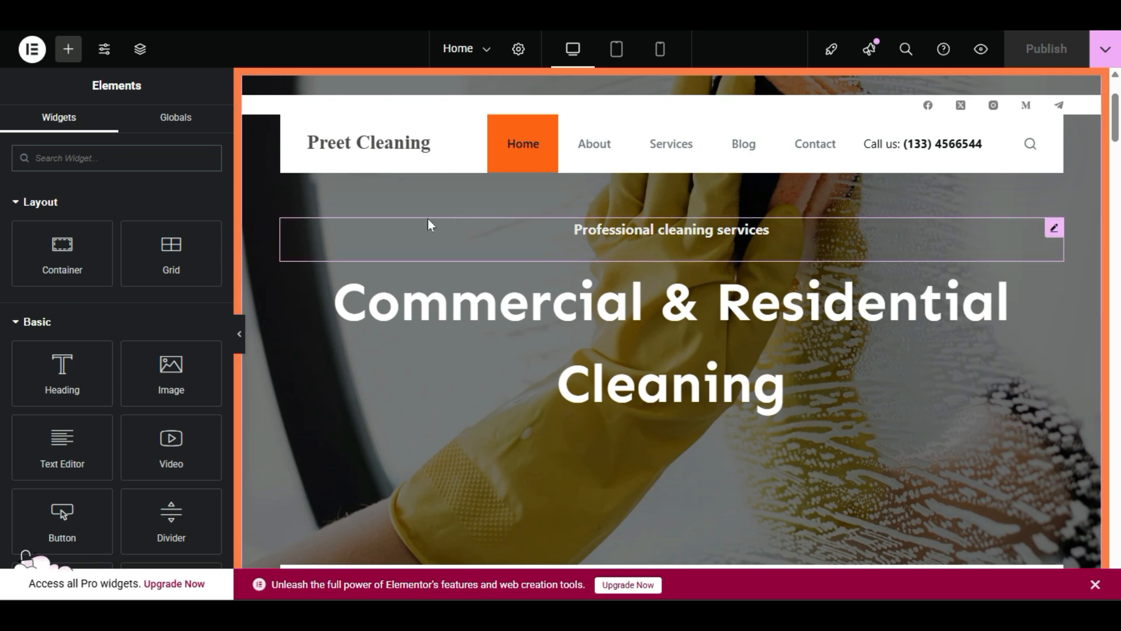
pyautogui.scroll(2, 313, 403)
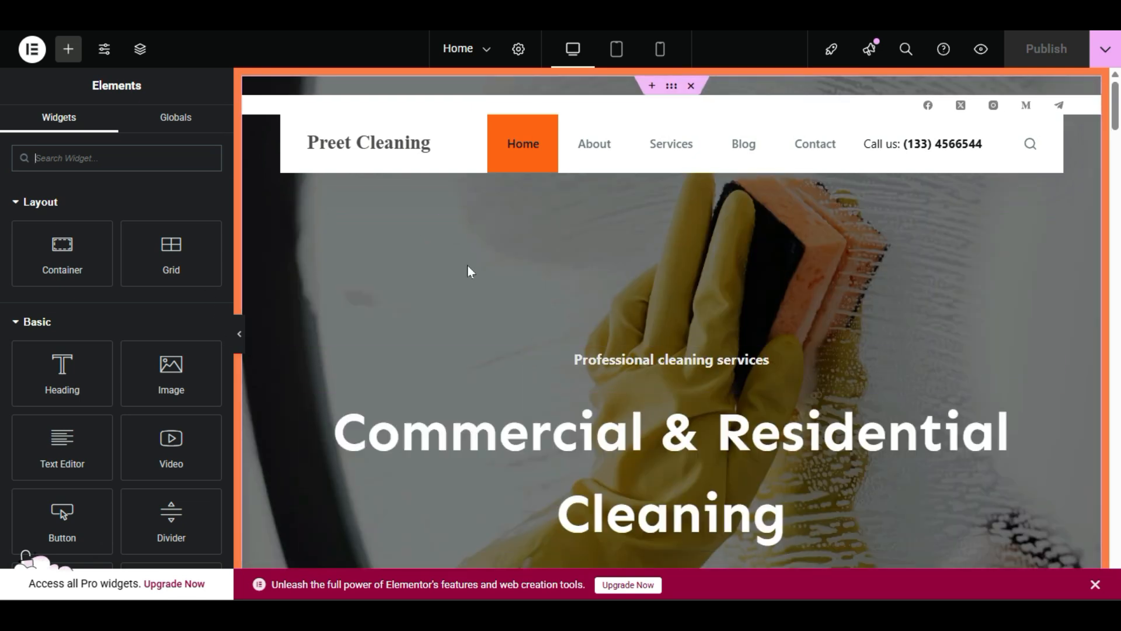
pyautogui.scroll(-2, 988, 260)
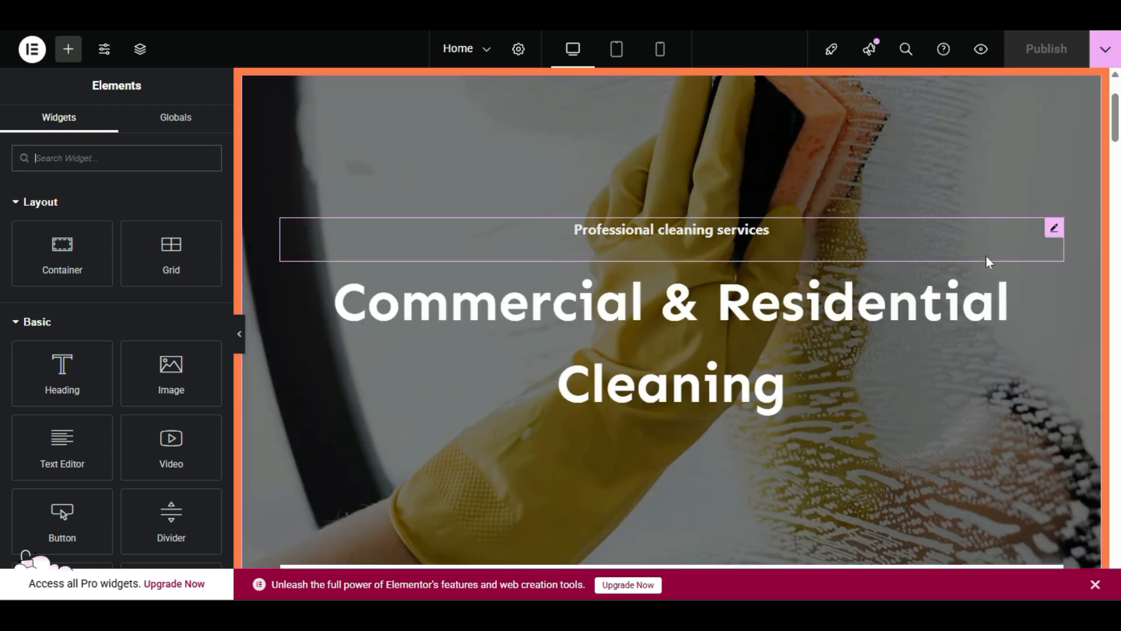
pyautogui.scroll(2, 659, 503)
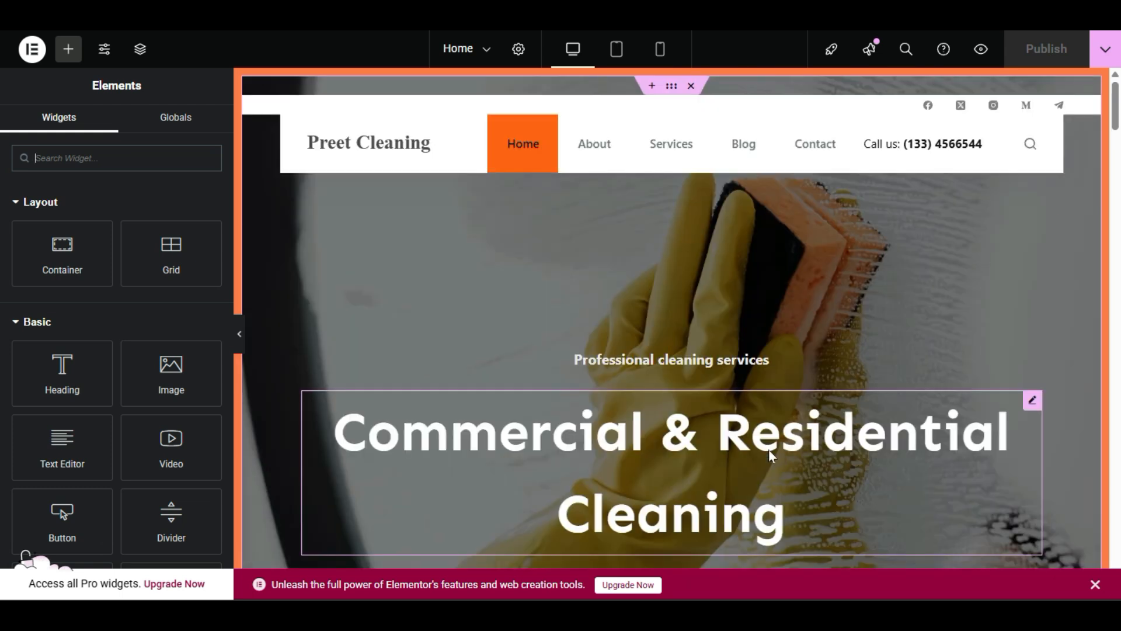
pyautogui.rightClick(397, 265)
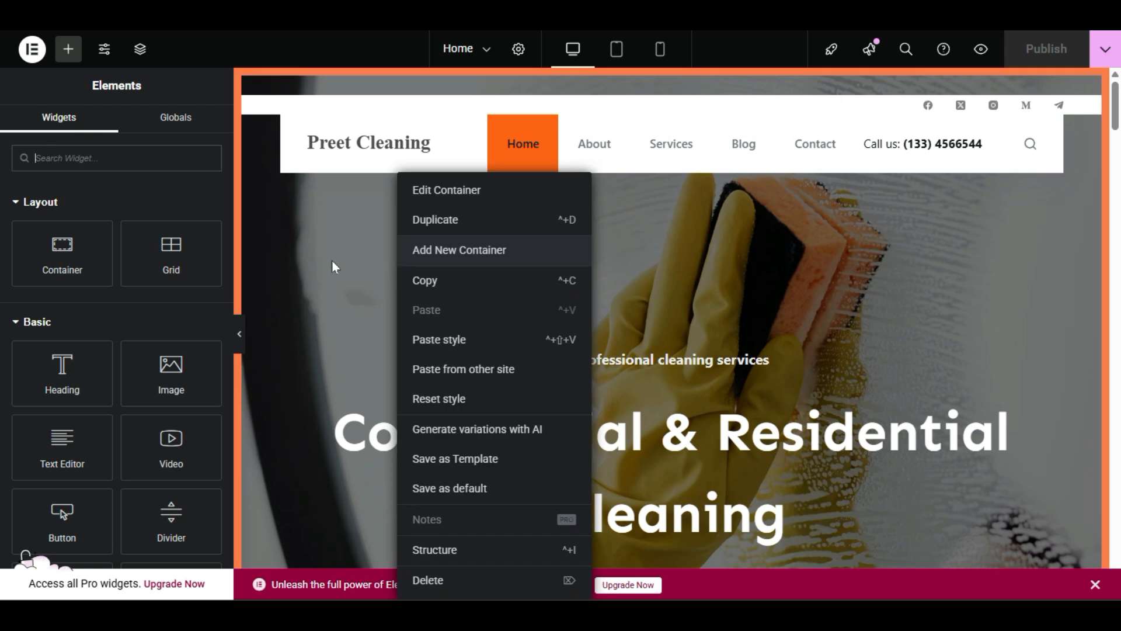
pyautogui.click(418, 193)
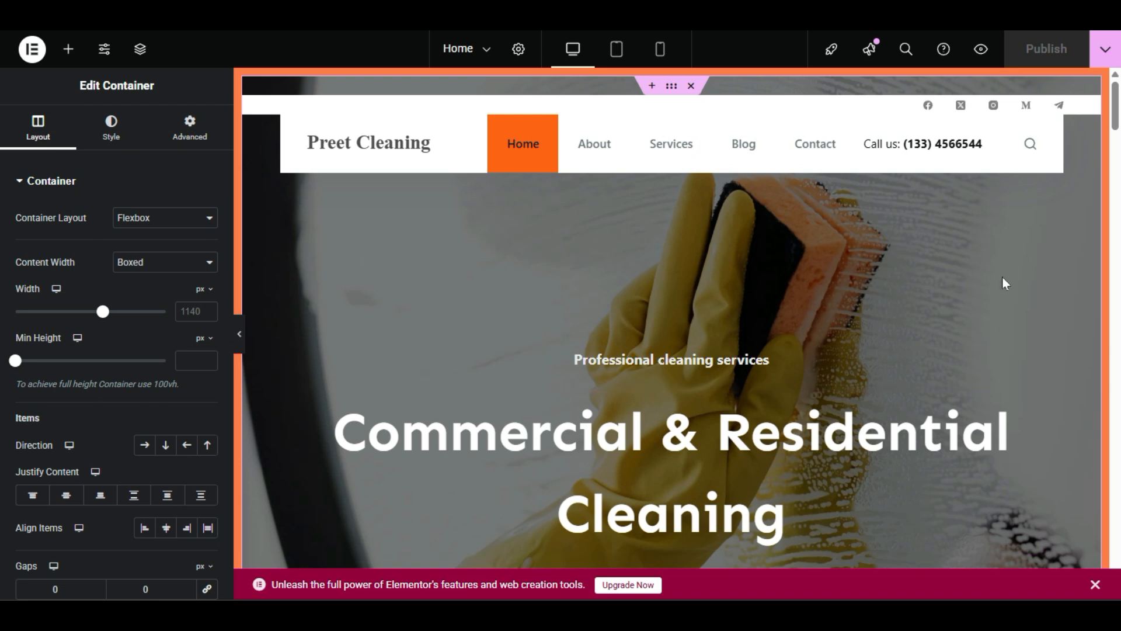
pyautogui.rightClick(347, 271)
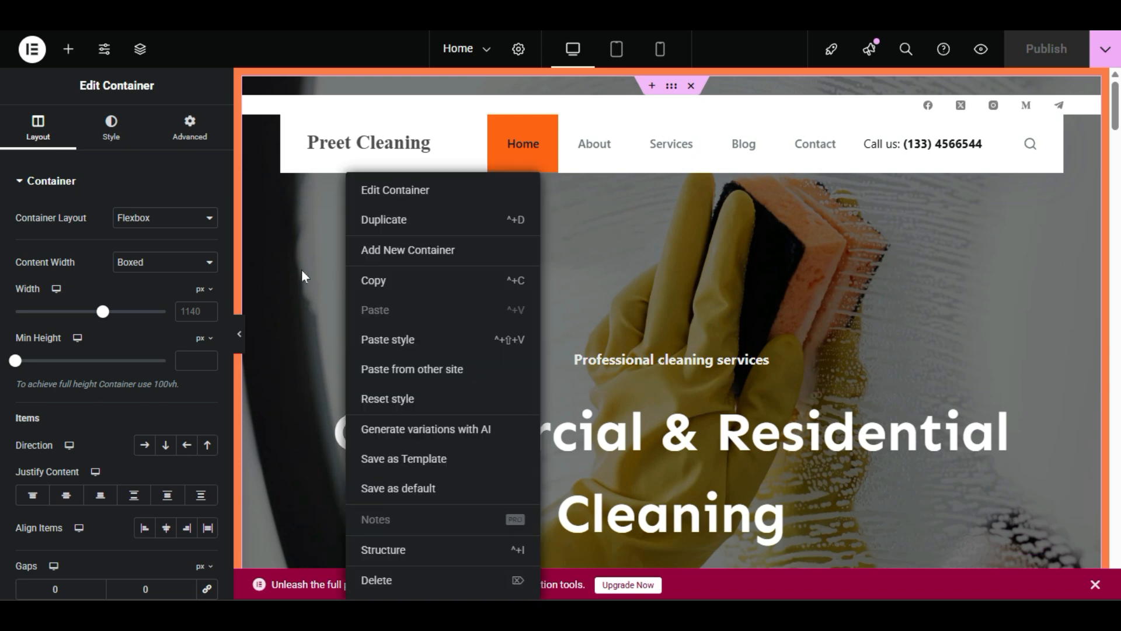
pyautogui.click(394, 191)
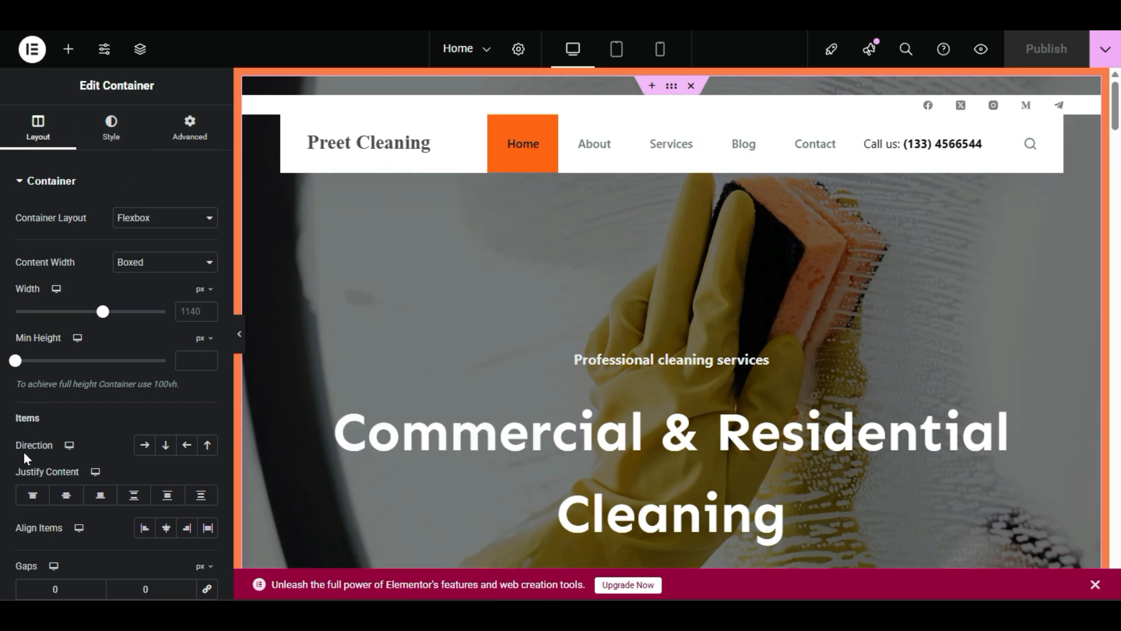
# Step: Set the landing-app vector illustration as the hero background from the container's Style tab
pyautogui.click(107, 138)
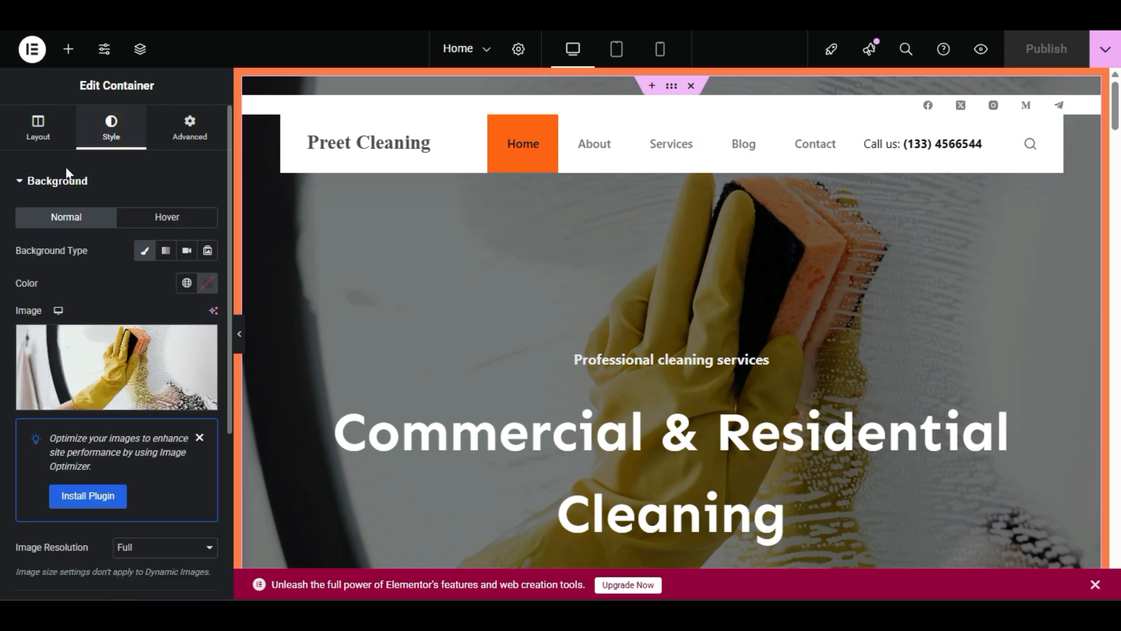
pyautogui.moveTo(86, 408)
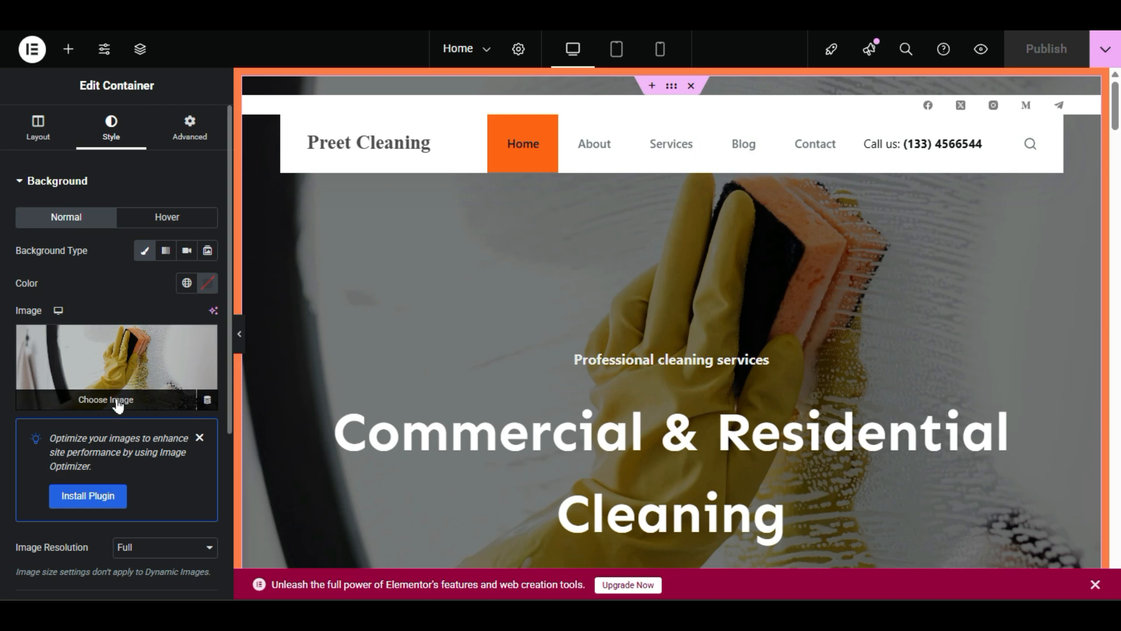
pyautogui.click(119, 403)
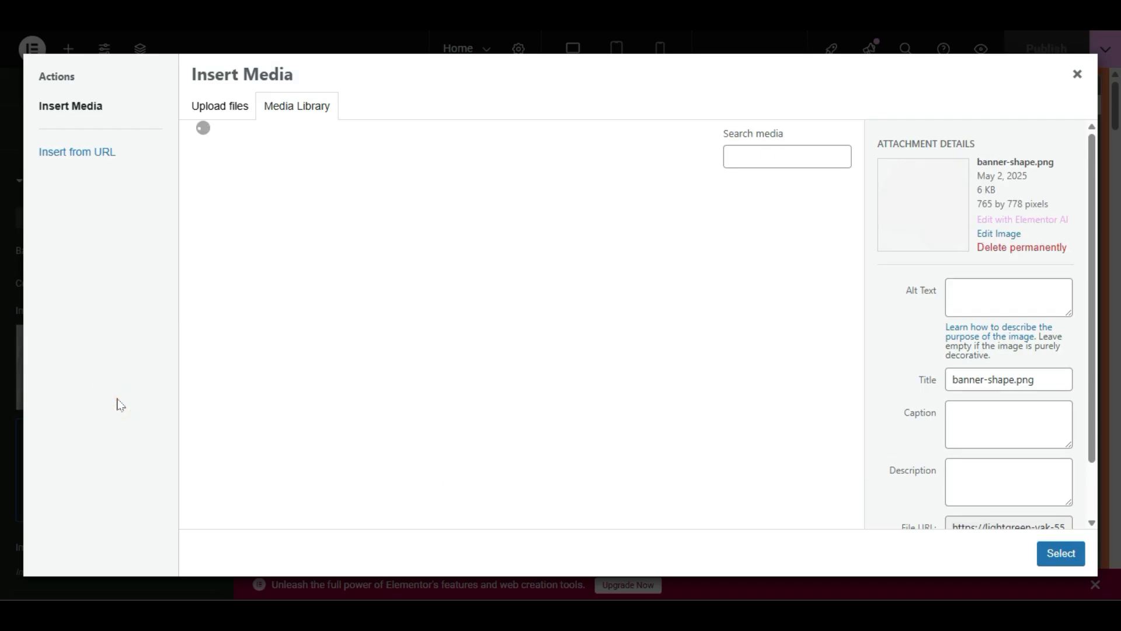
pyautogui.scroll(-10, 286, 391)
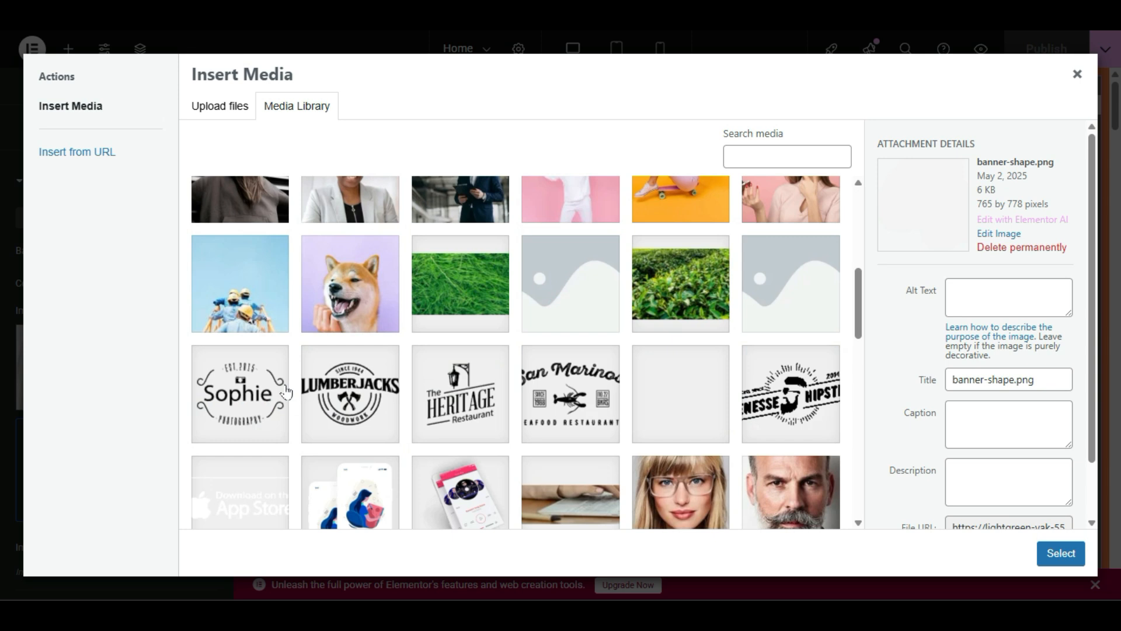
pyautogui.scroll(-3, 286, 391)
pyautogui.scroll(3, 286, 391)
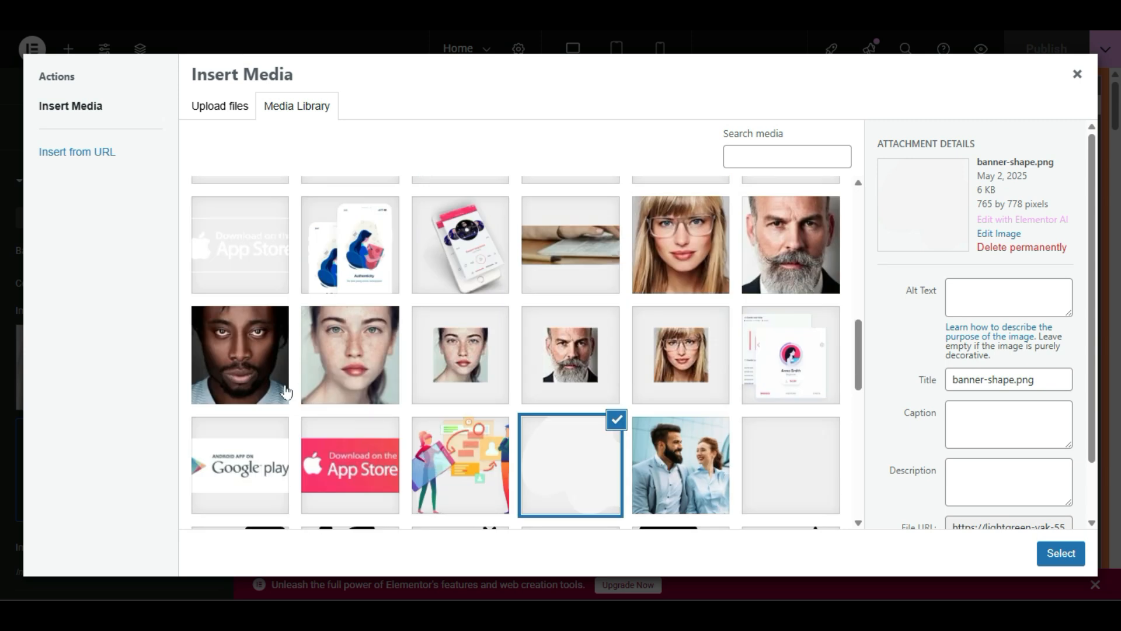
pyautogui.click(449, 447)
pyautogui.click(1051, 552)
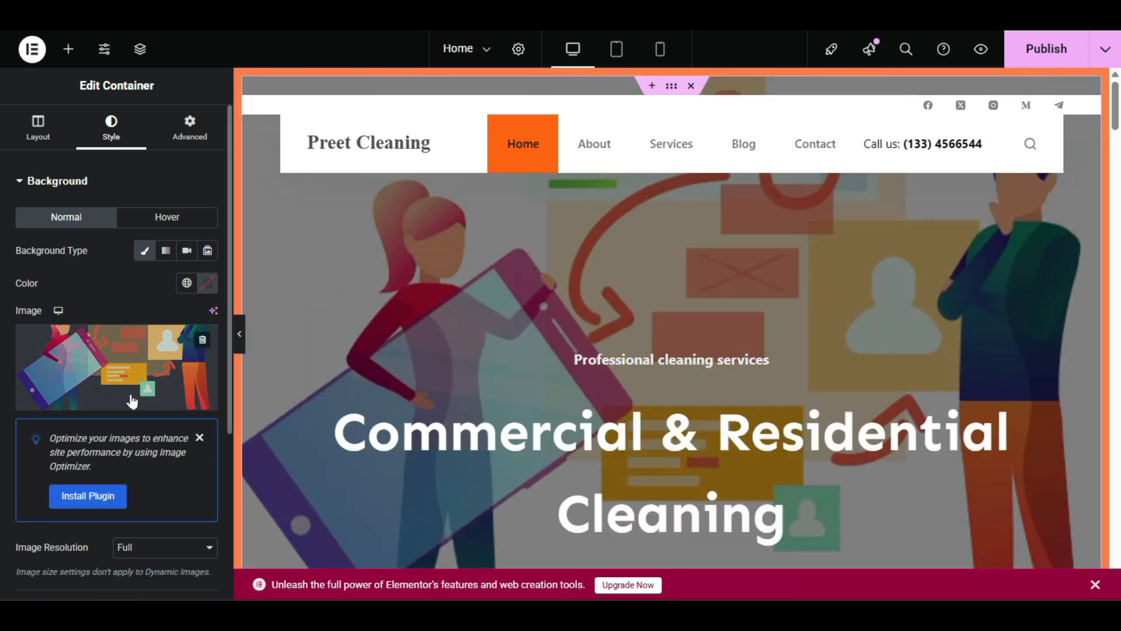
# Step: Swap the hero background to the yellow-sk8.jpg skateboard photo
pyautogui.click(132, 397)
pyautogui.scroll(5, 523, 236)
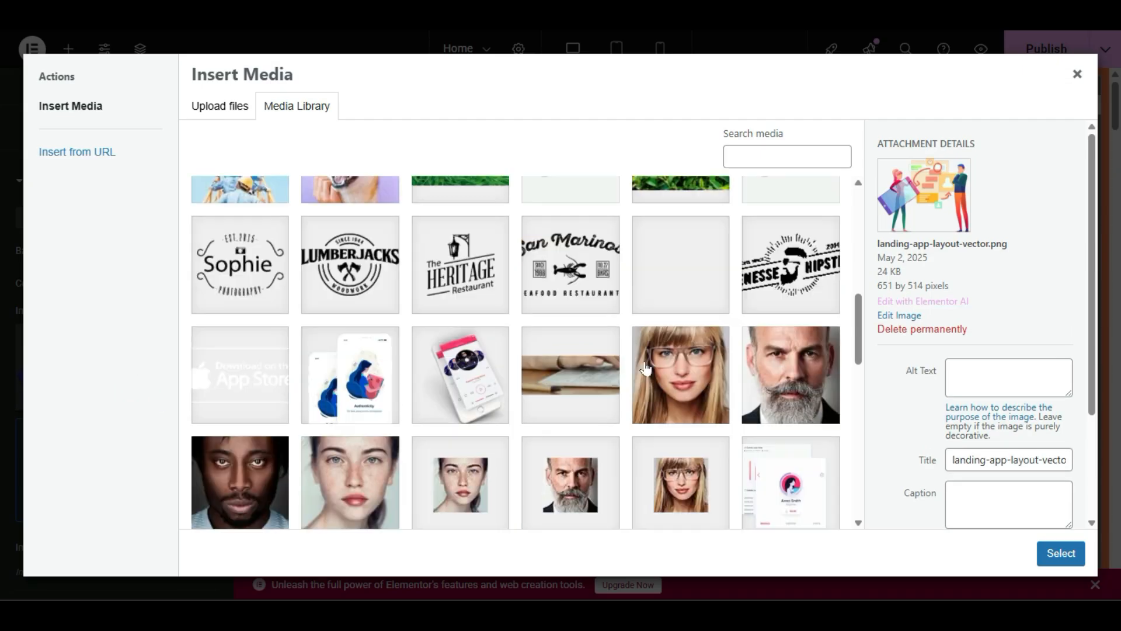
pyautogui.click(717, 290)
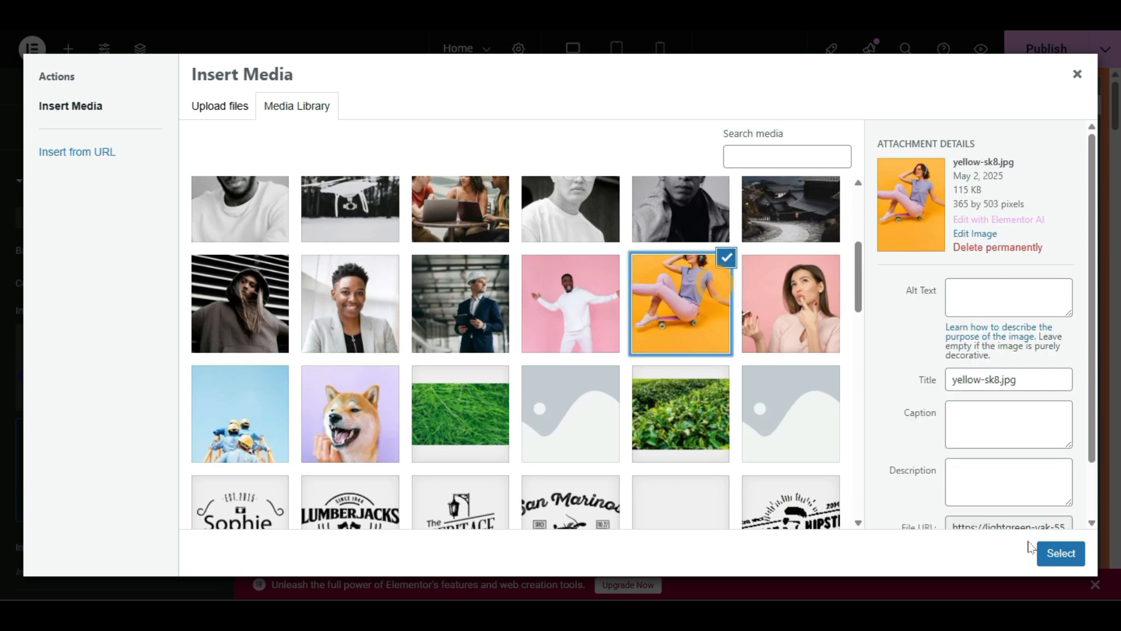
pyautogui.click(1061, 553)
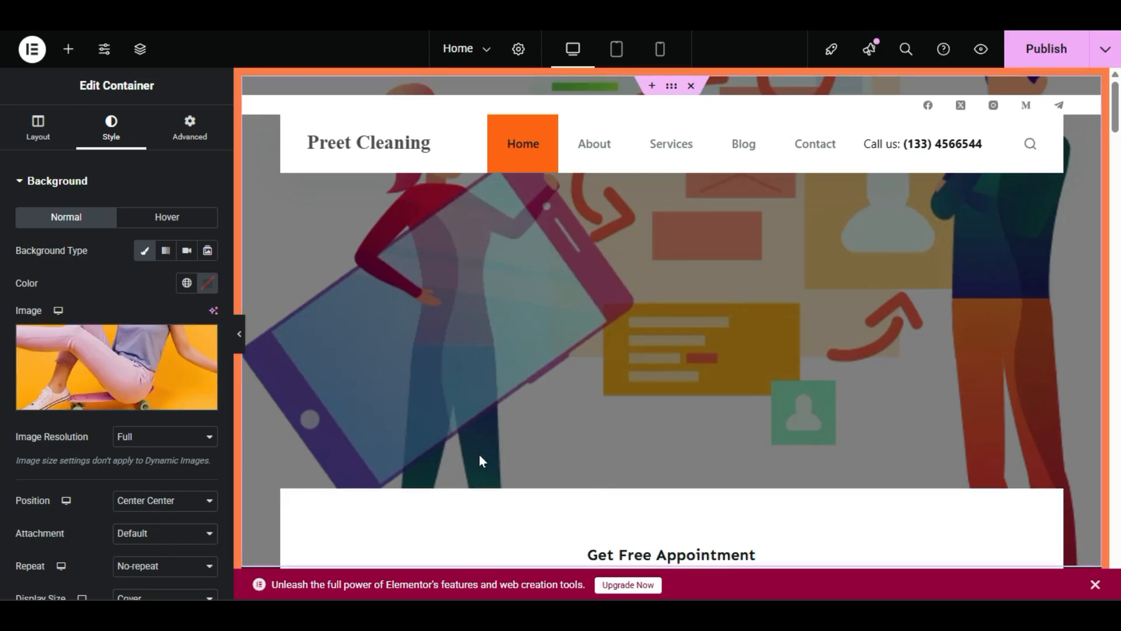
pyautogui.scroll(-4, 414, 401)
pyautogui.scroll(4, 417, 407)
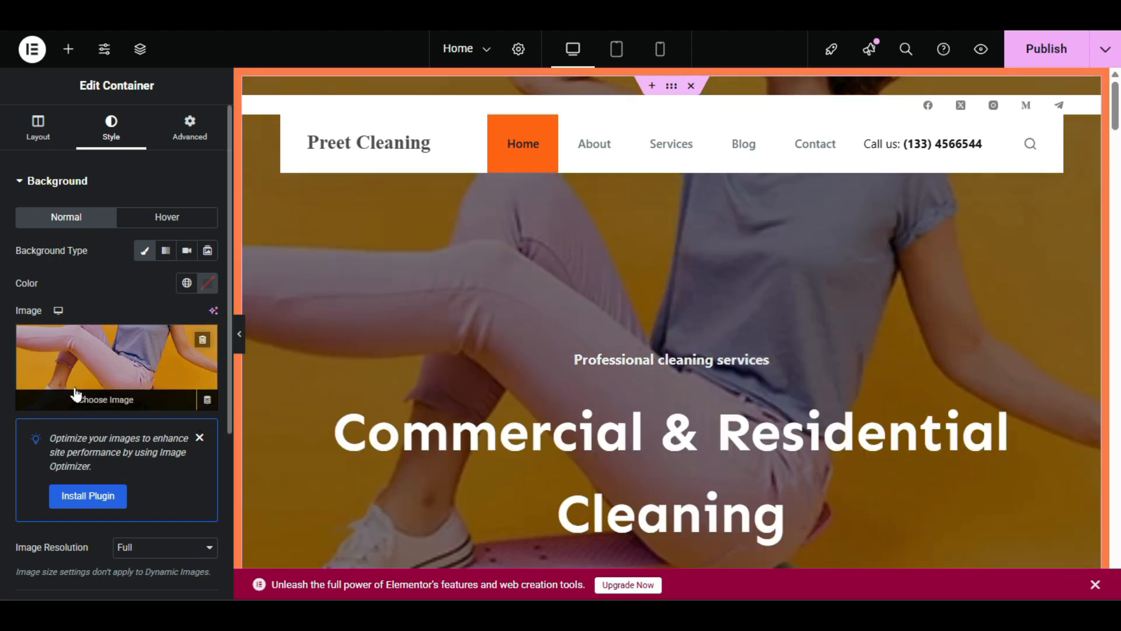
# Step: Make blog-image-5.webp, the blue-gloved desk-cleaning photo, the hero background and publish
pyautogui.click(75, 386)
pyautogui.scroll(-15, 347, 451)
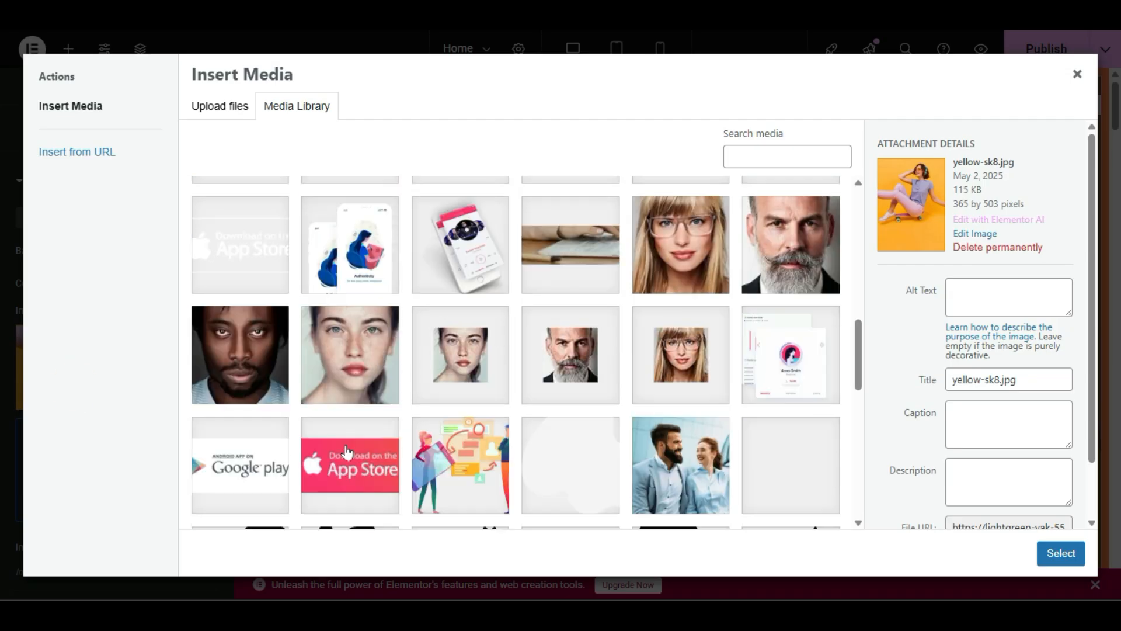
pyautogui.scroll(-2, 347, 451)
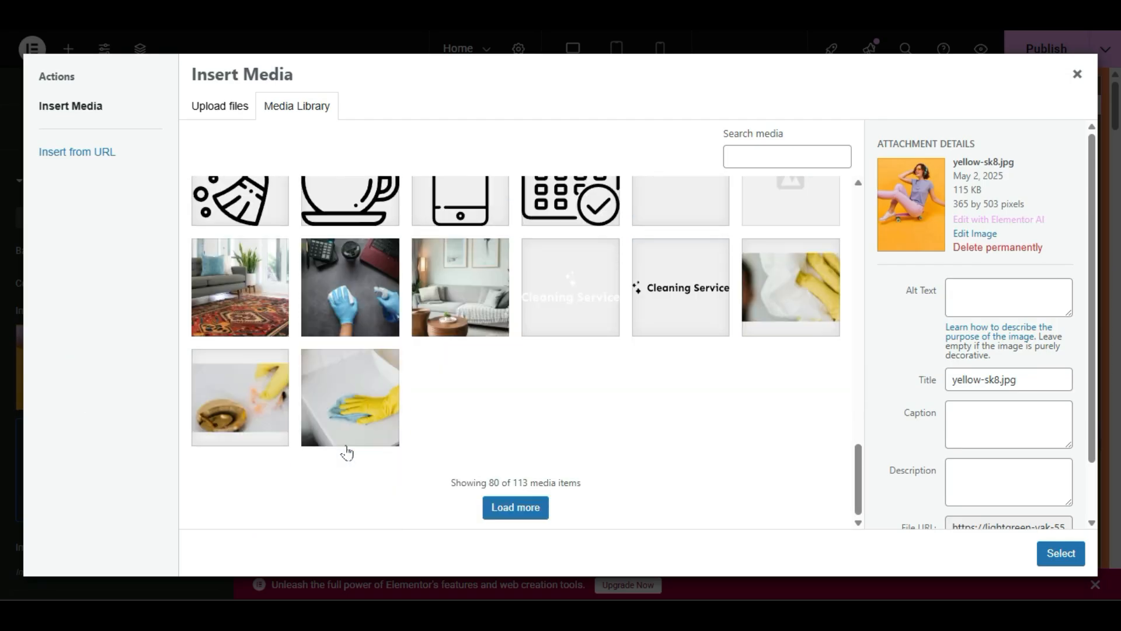
pyautogui.click(371, 295)
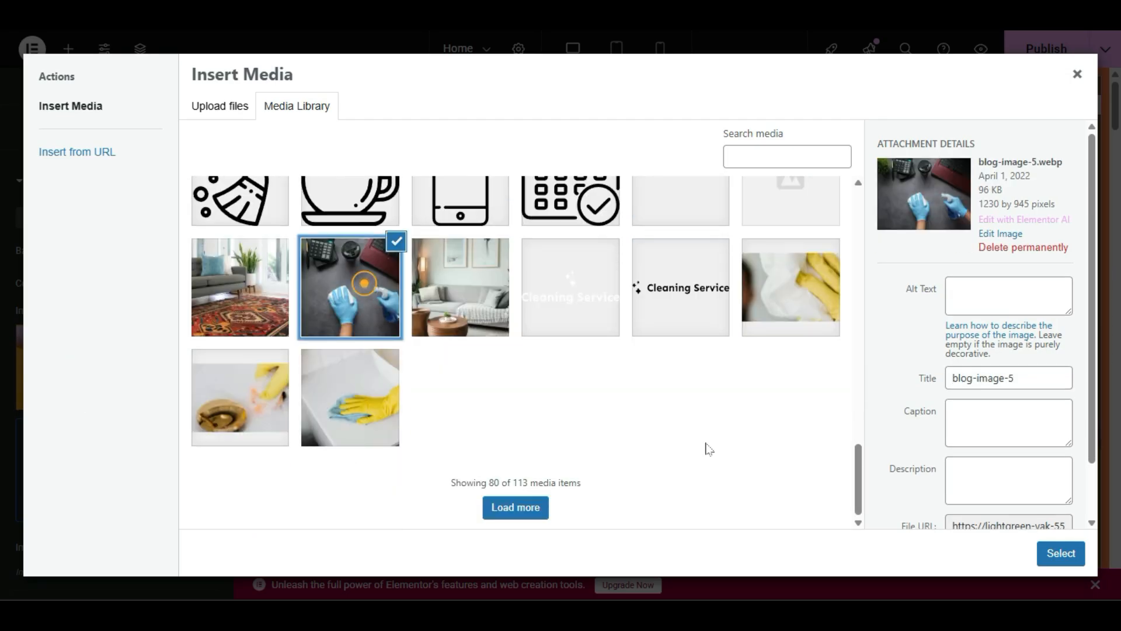
pyautogui.click(1057, 554)
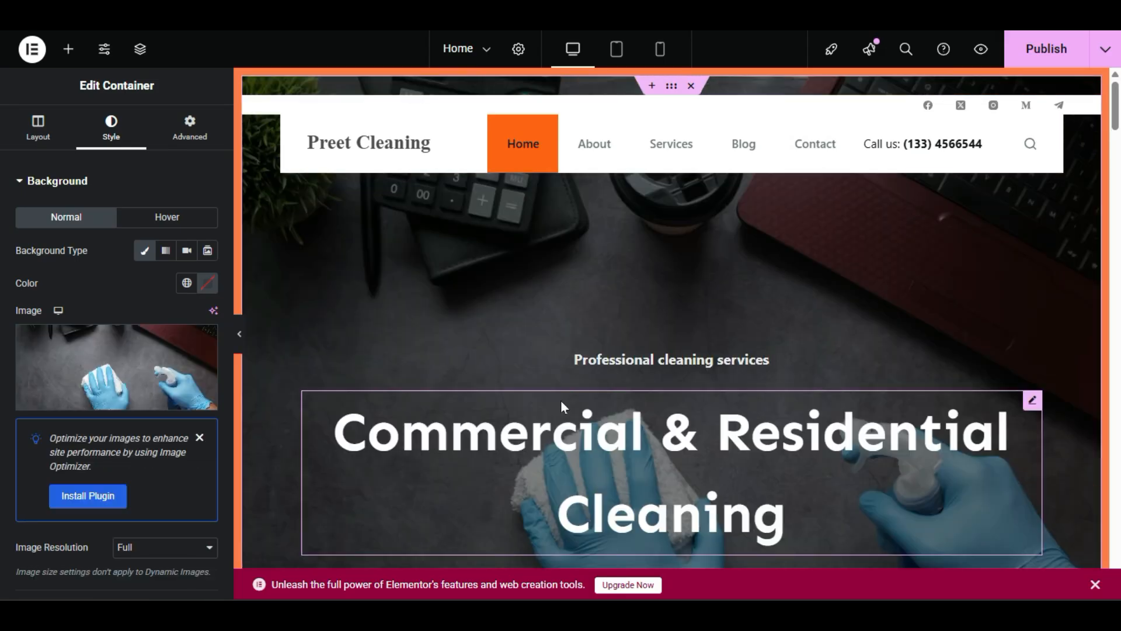
pyautogui.scroll(-8, 560, 400)
pyautogui.scroll(6, 388, 301)
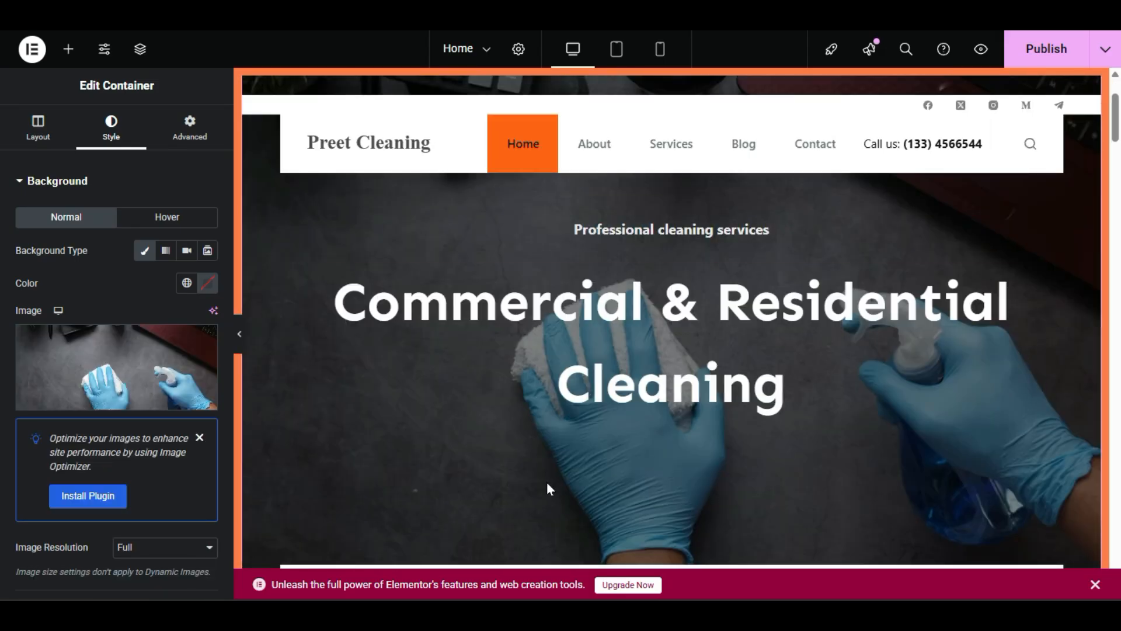
pyautogui.scroll(-2, 974, 408)
pyautogui.scroll(4, 888, 418)
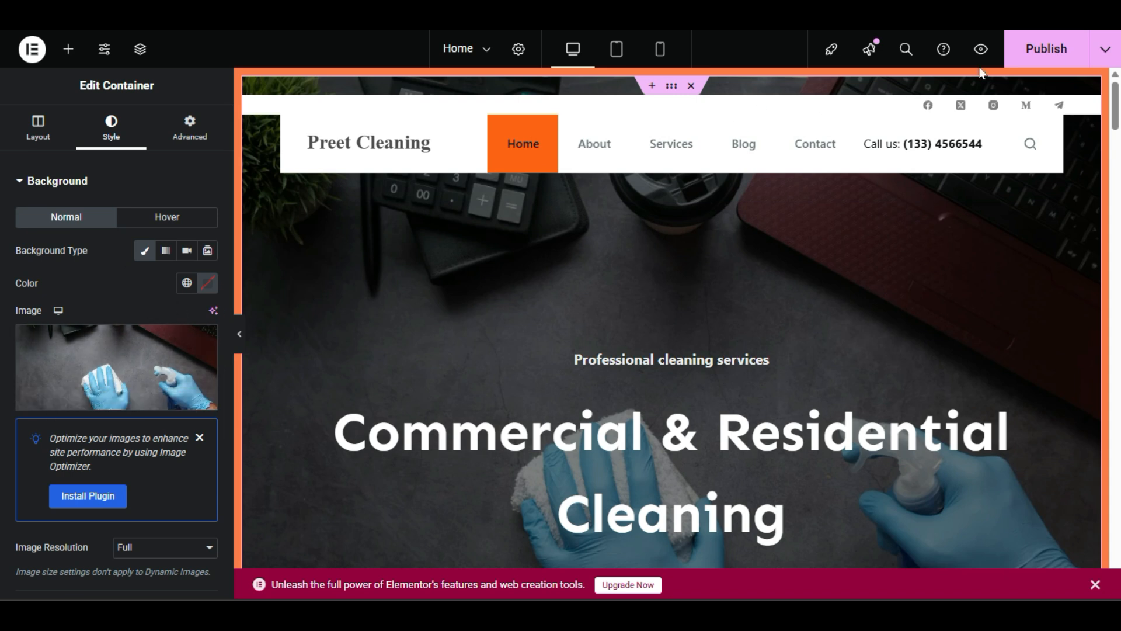
pyautogui.click(1019, 57)
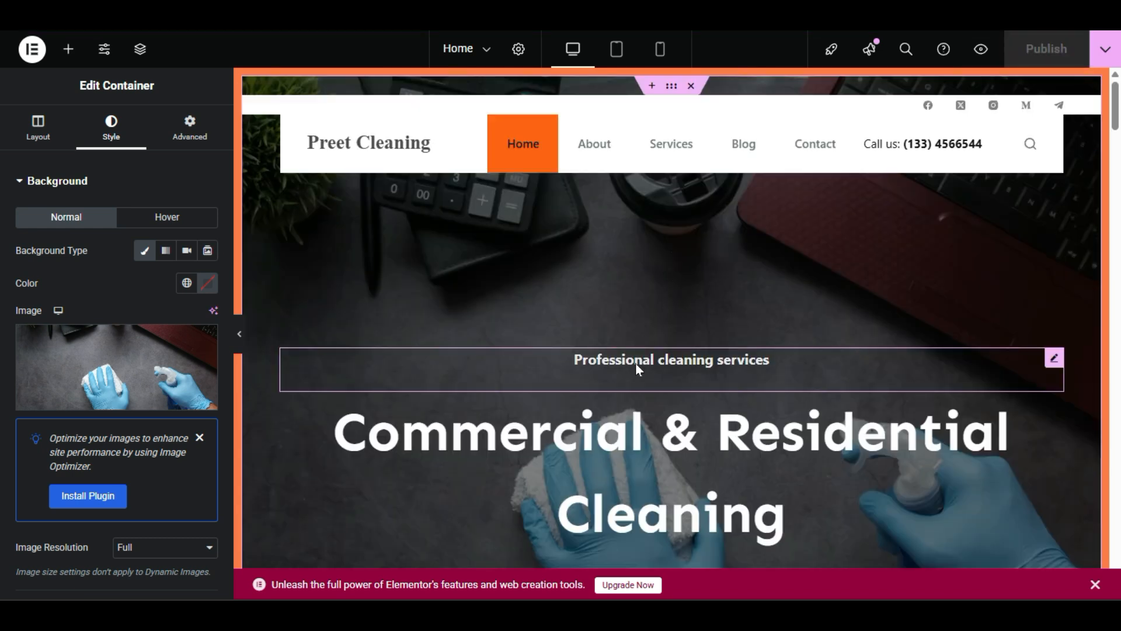
# Step: Replace the Professional cleaning services tagline with 'Welcome to Preet Cleaning Services' and publish
pyautogui.click(706, 359)
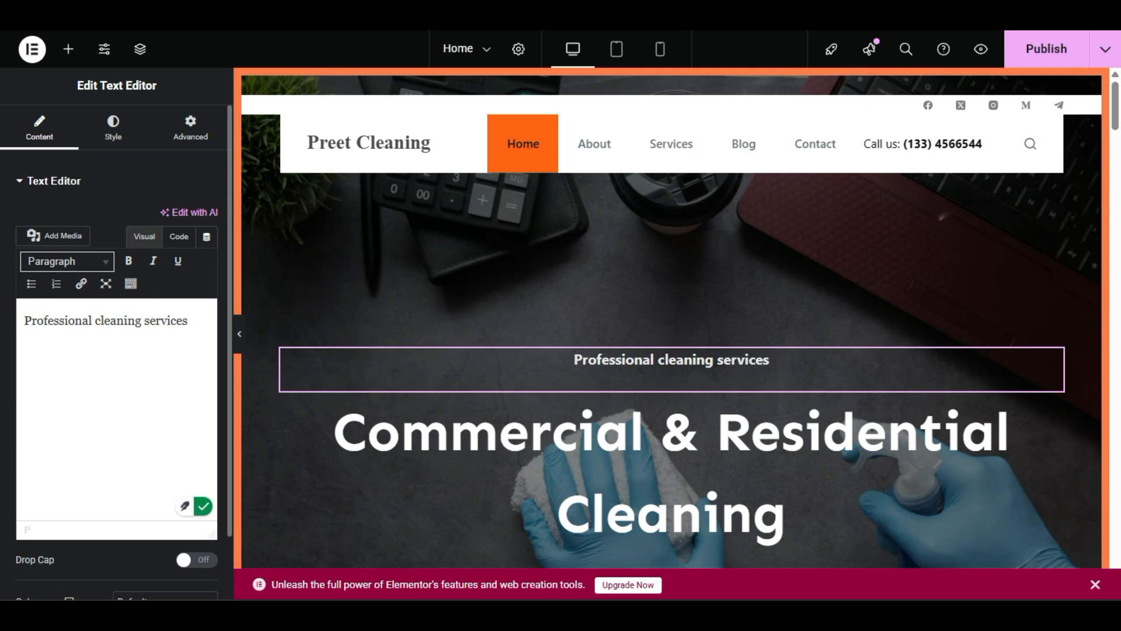
pyautogui.tripleClick(188, 320)
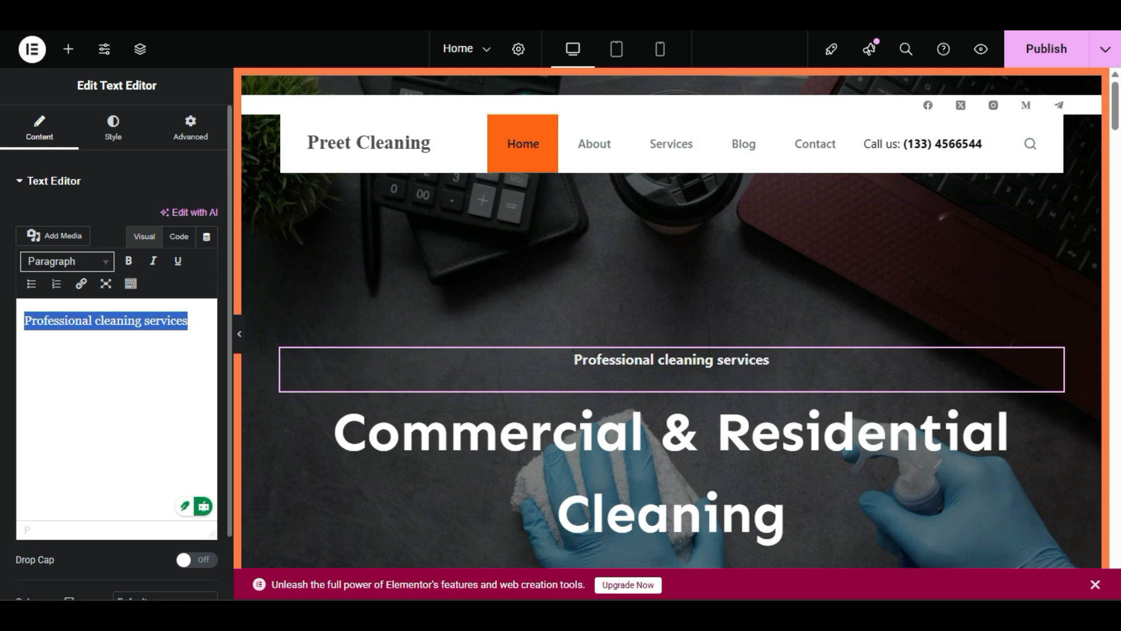
pyautogui.write('Welcome to')
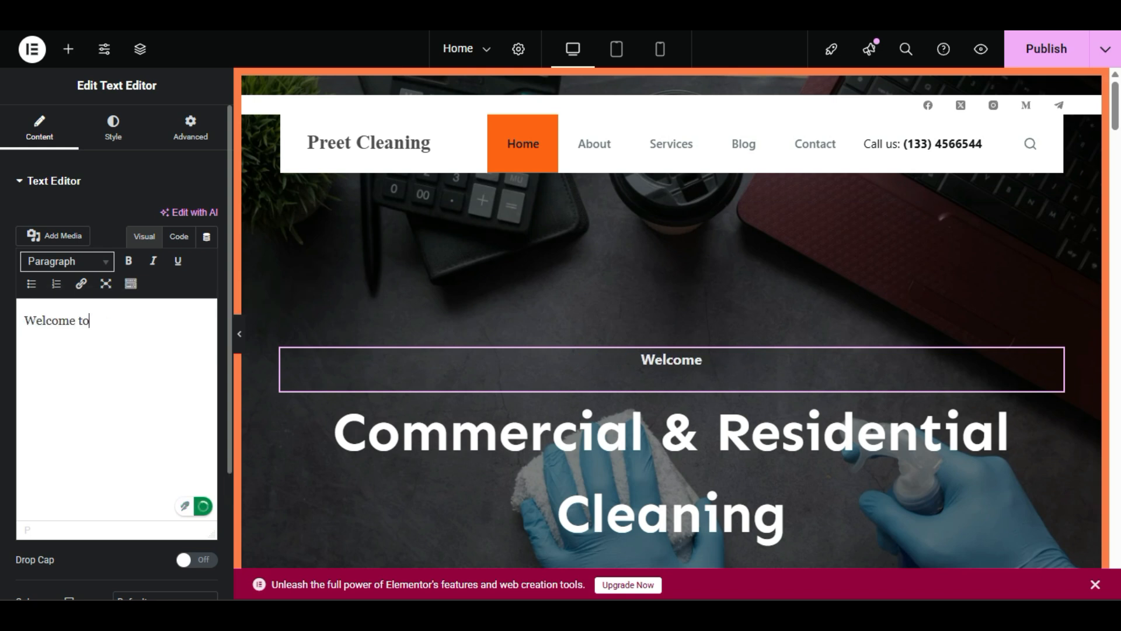
pyautogui.write(' Preet Cleaning Services')
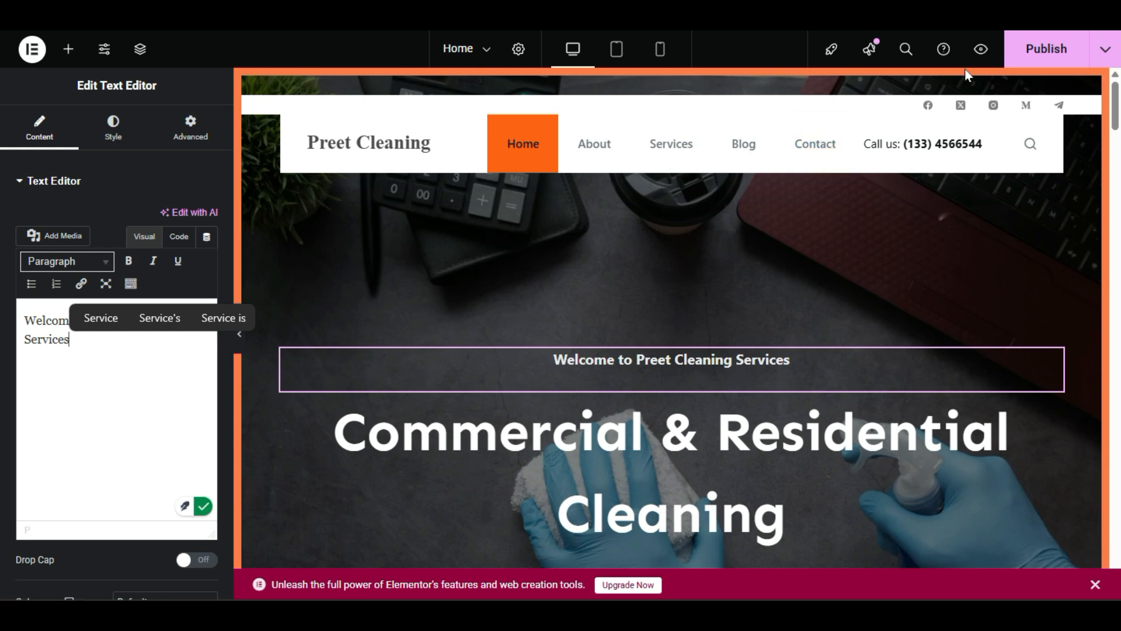
pyautogui.click(1019, 48)
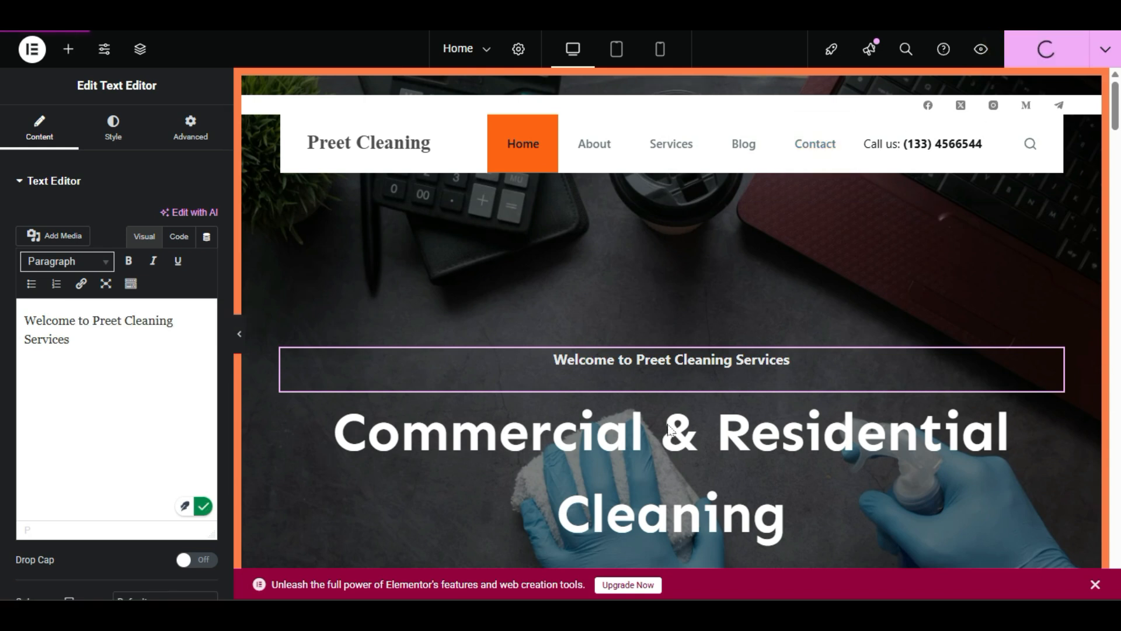
pyautogui.scroll(-2, 682, 395)
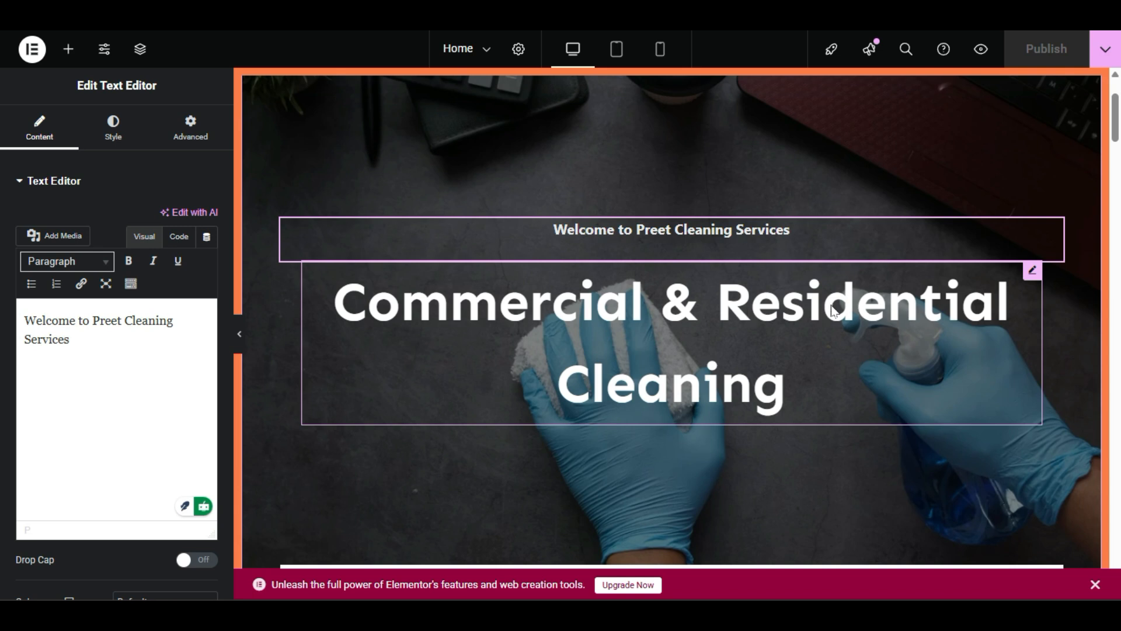
# Step: Open the main hero heading's settings and select its title text
pyautogui.doubleClick(590, 345)
pyautogui.click(591, 344)
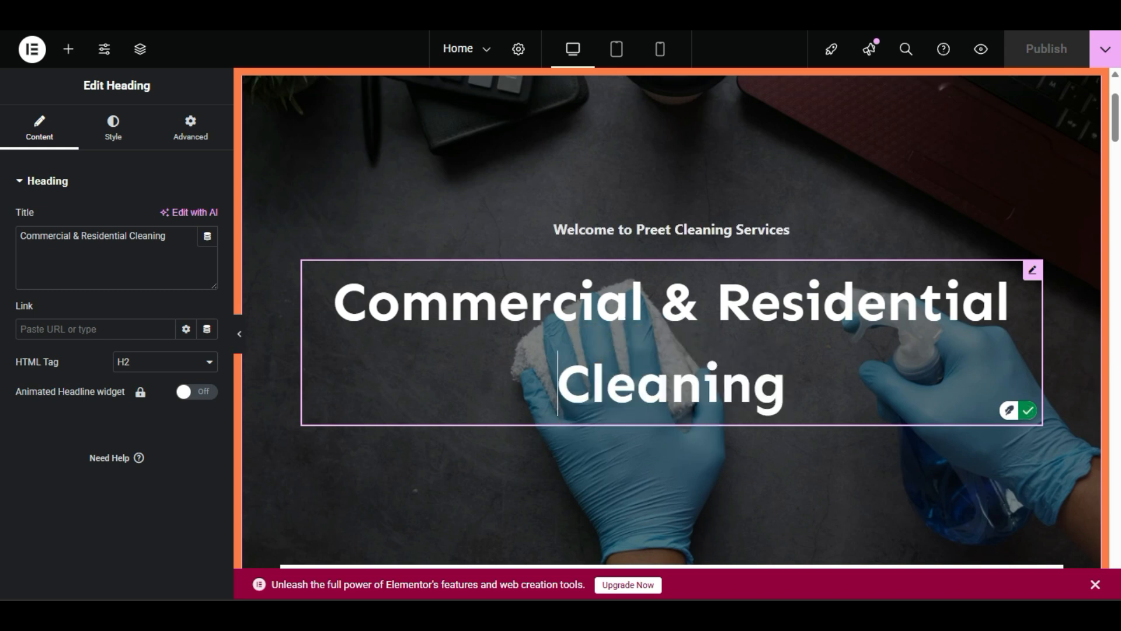
pyautogui.rightClick(453, 371)
pyautogui.click(516, 260)
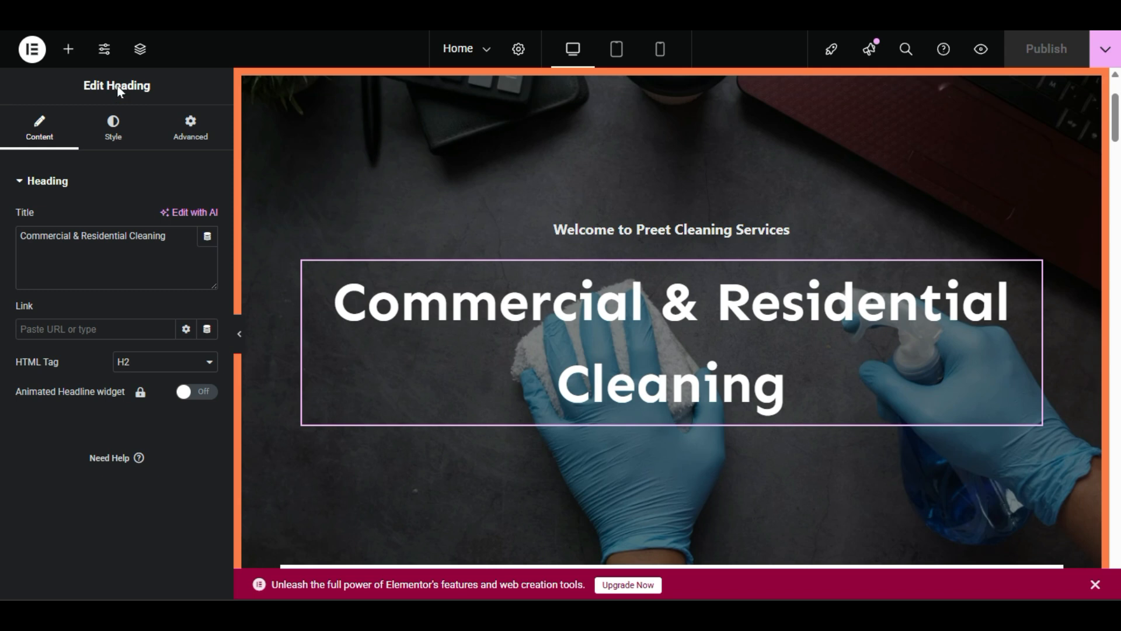
pyautogui.moveTo(168, 236); pyautogui.dragTo(2, 242)
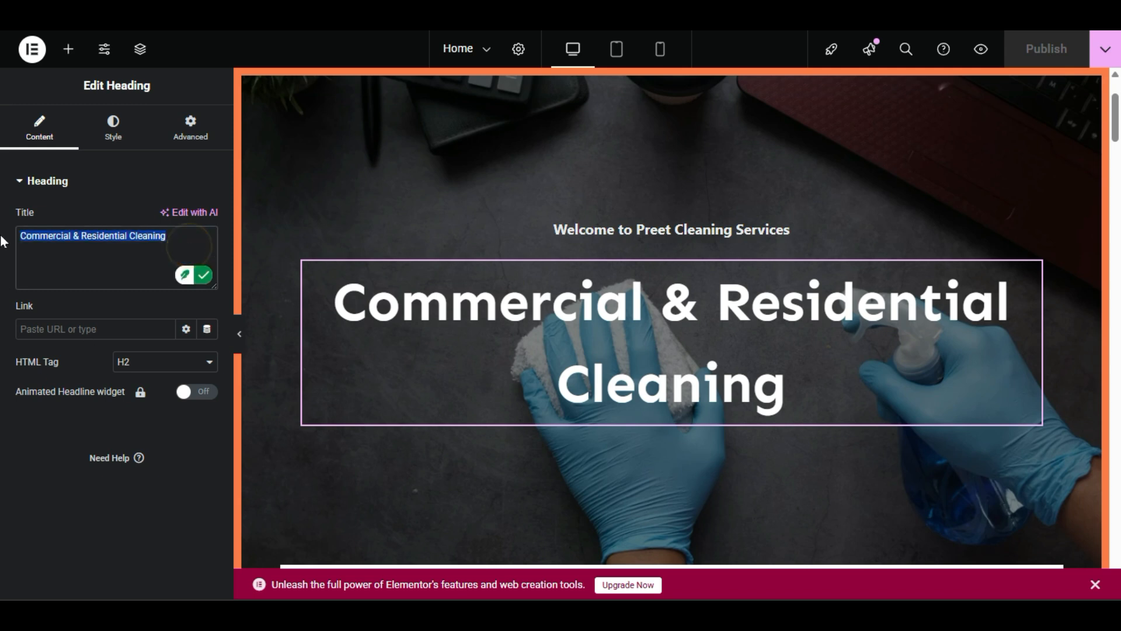
pyautogui.click(50, 260)
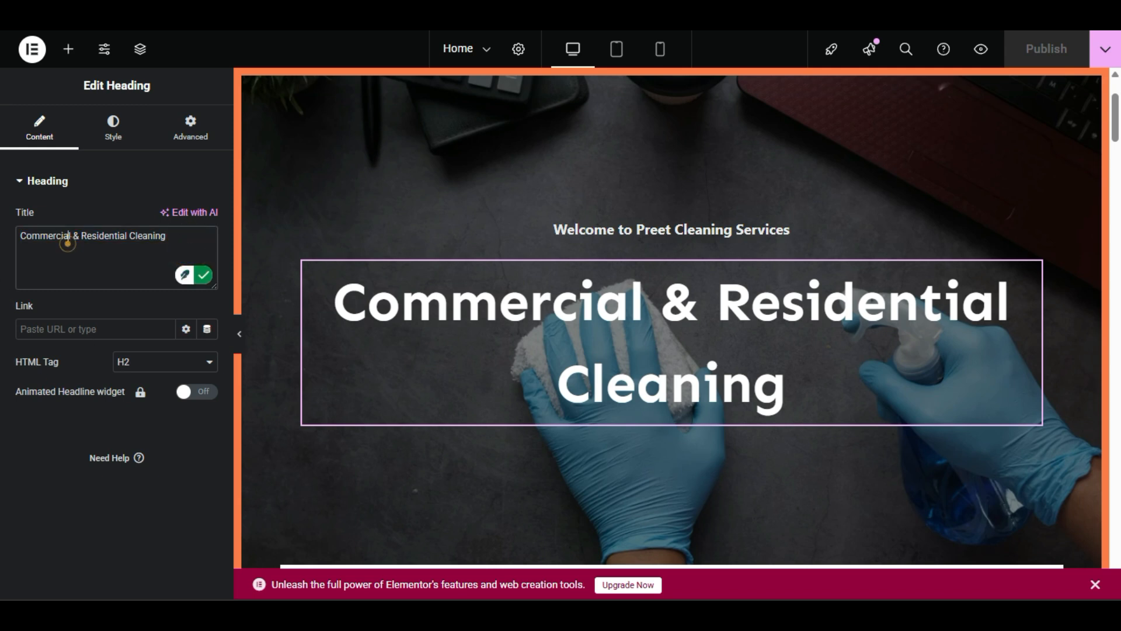
pyautogui.tripleClick(68, 242)
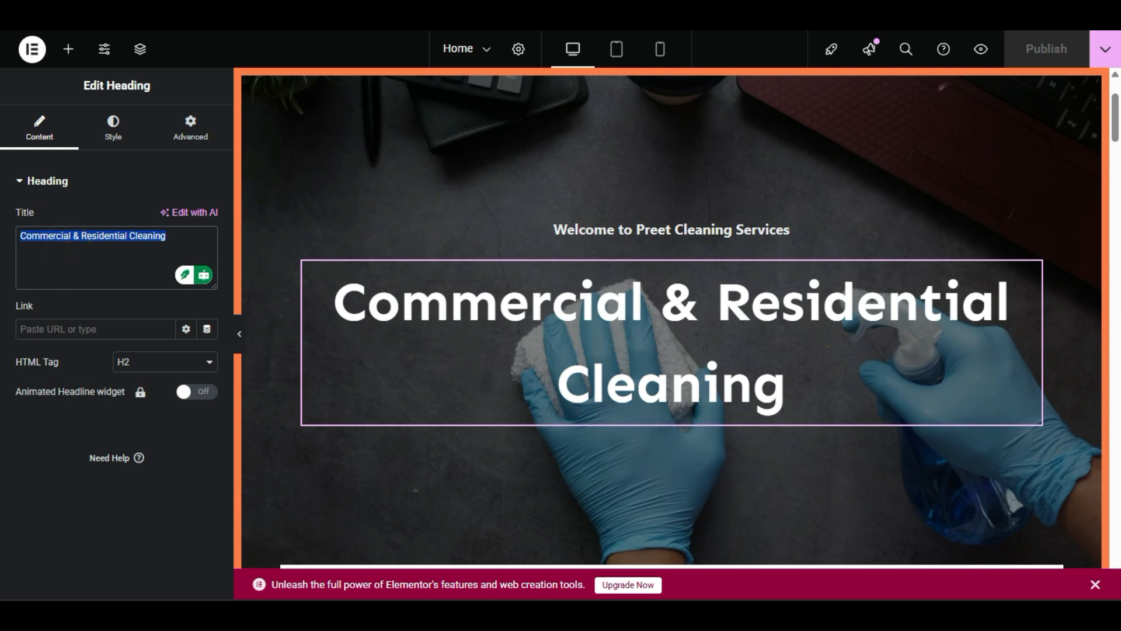
# Step: Change 'Get' to 'Book' in the appointment heading title, making it 'Book Free Appointment'
pyautogui.scroll(-5, 554, 388)
pyautogui.scroll(-2, 554, 385)
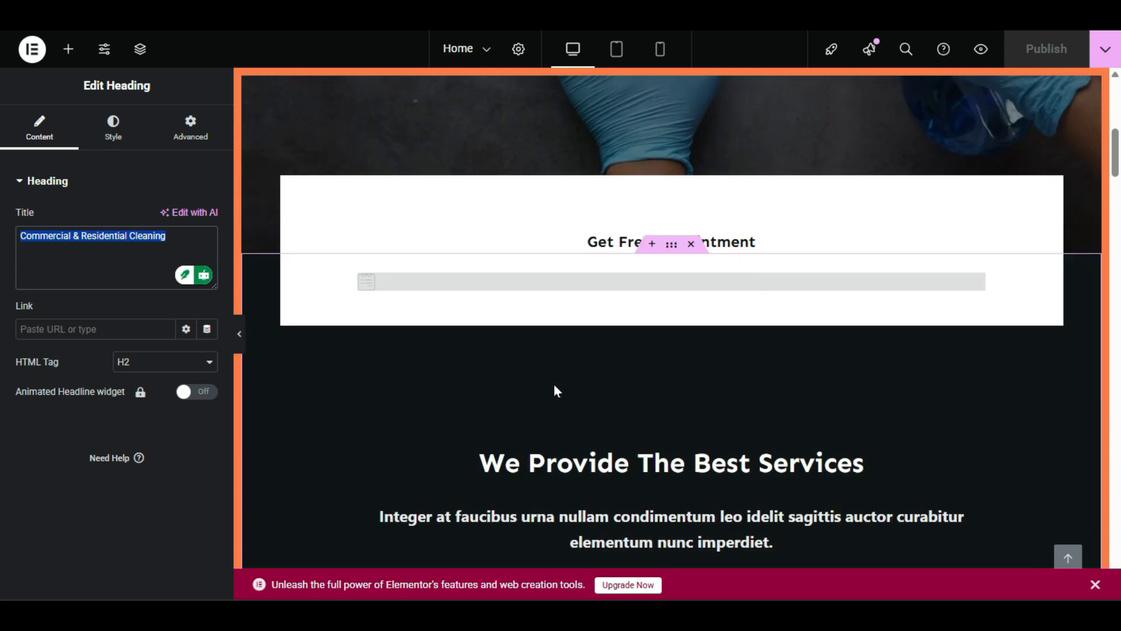
pyautogui.click(746, 243)
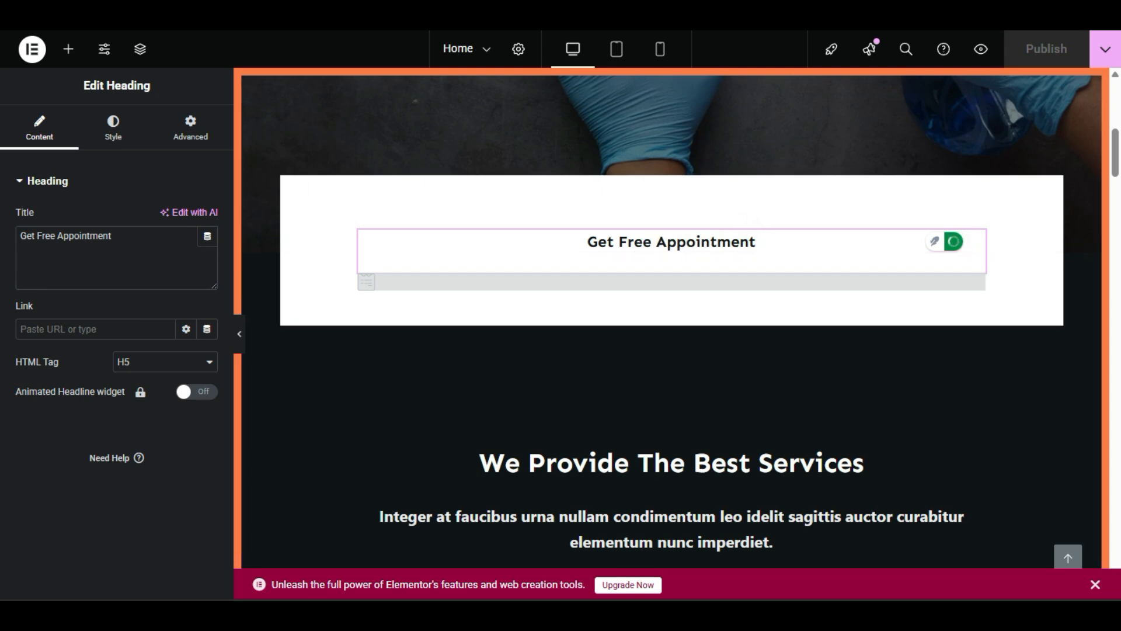
pyautogui.tripleClick(141, 235)
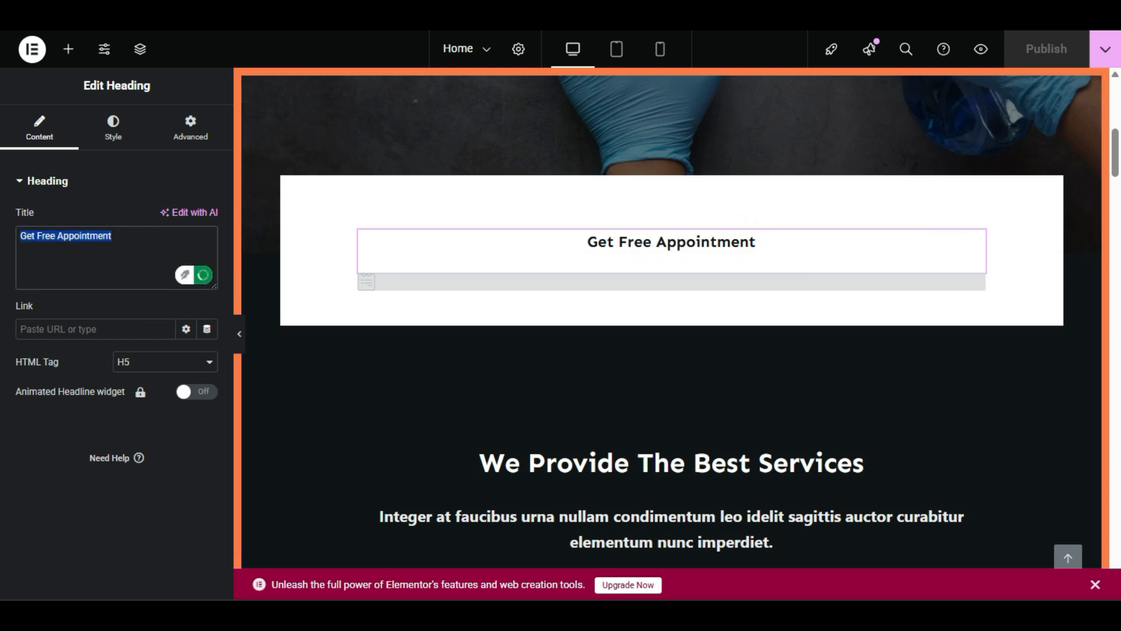
pyautogui.doubleClick(28, 236)
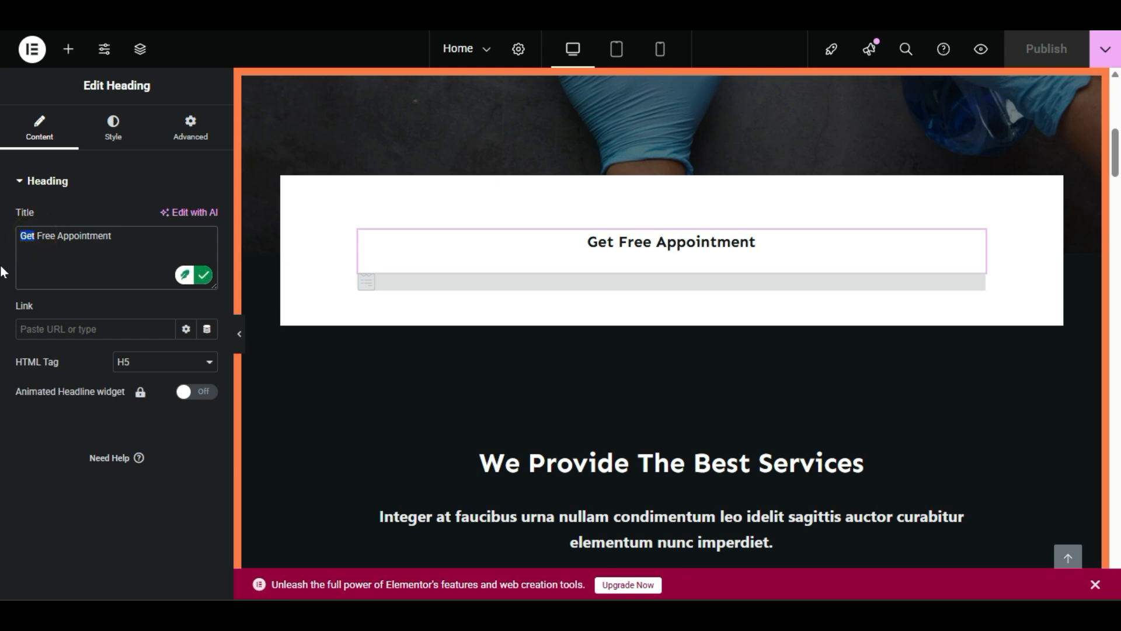
pyautogui.write('Book')
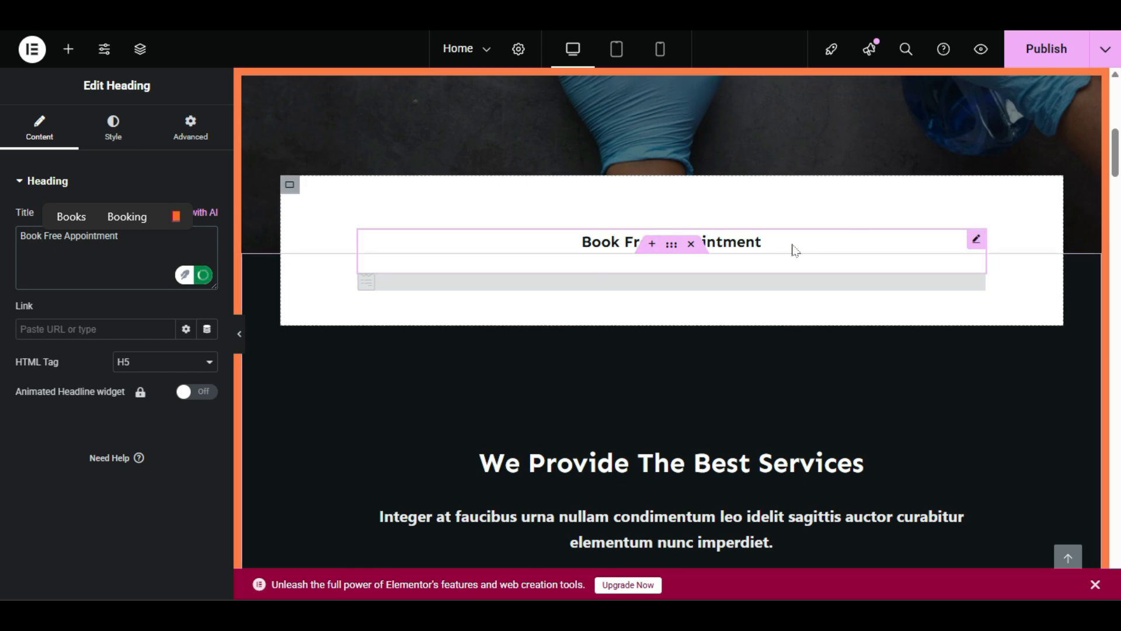
pyautogui.click(588, 290)
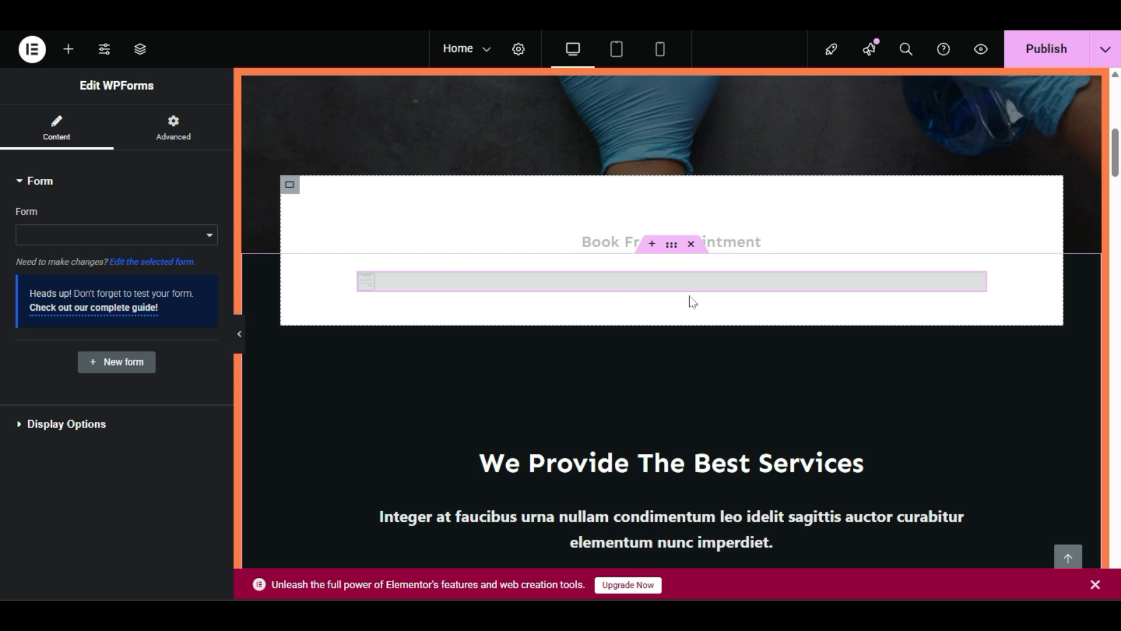
# Step: Choose Book Appointment Inline in the WPForms widget's Form dropdown and publish the page
pyautogui.click(745, 283)
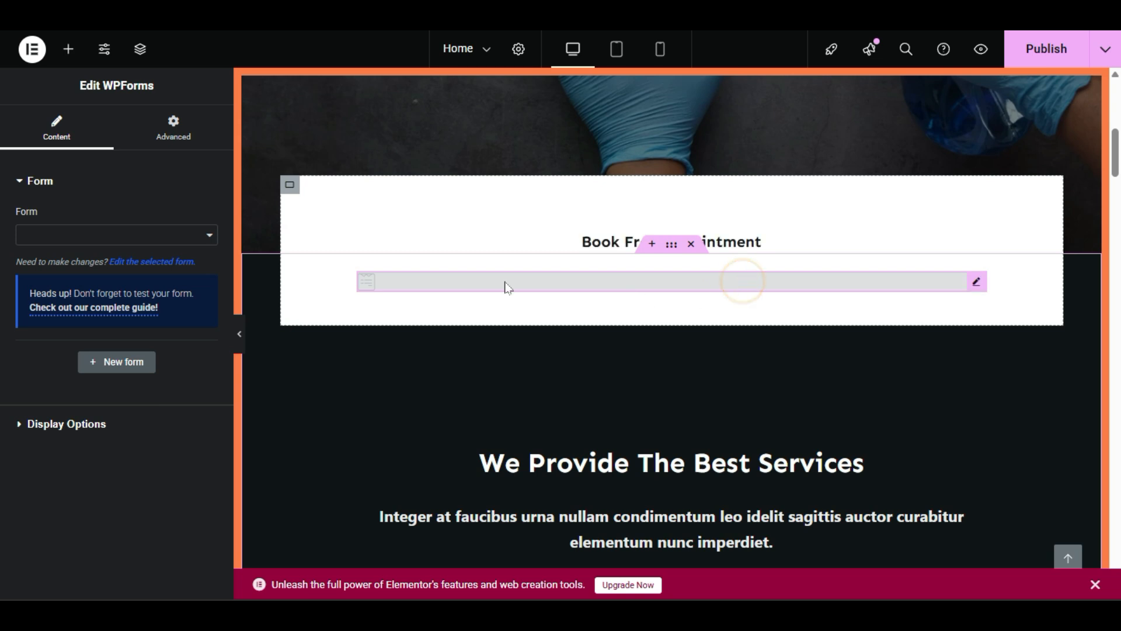
pyautogui.click(56, 231)
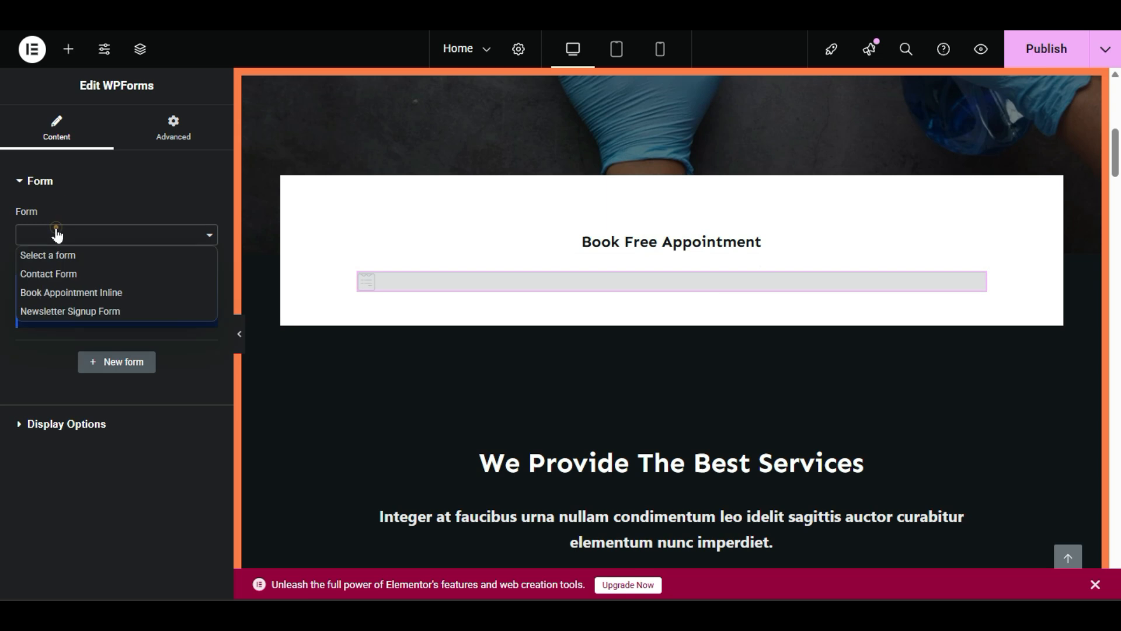
pyautogui.click(56, 231)
pyautogui.click(56, 233)
pyautogui.click(56, 234)
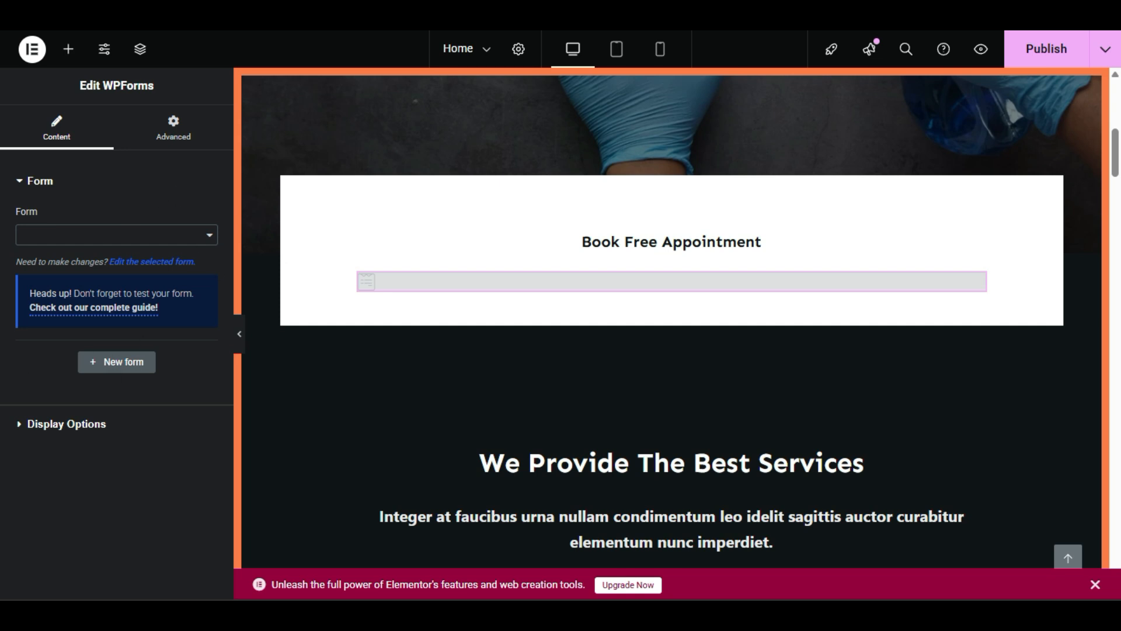
pyautogui.click(63, 235)
pyautogui.click(63, 235)
pyautogui.click(63, 235)
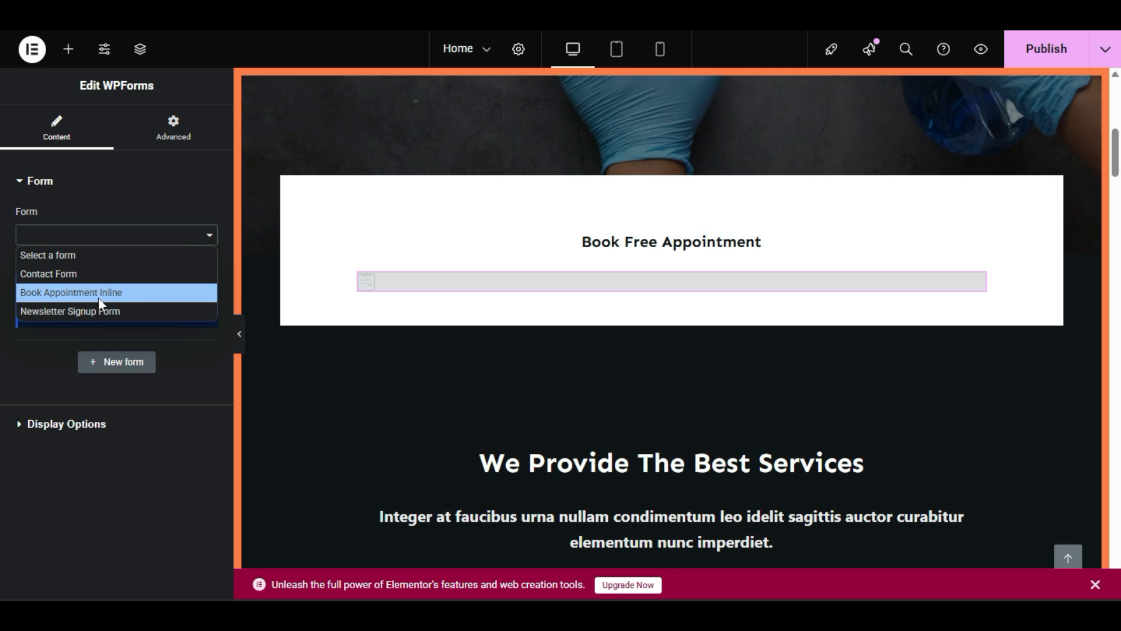
pyautogui.click(124, 300)
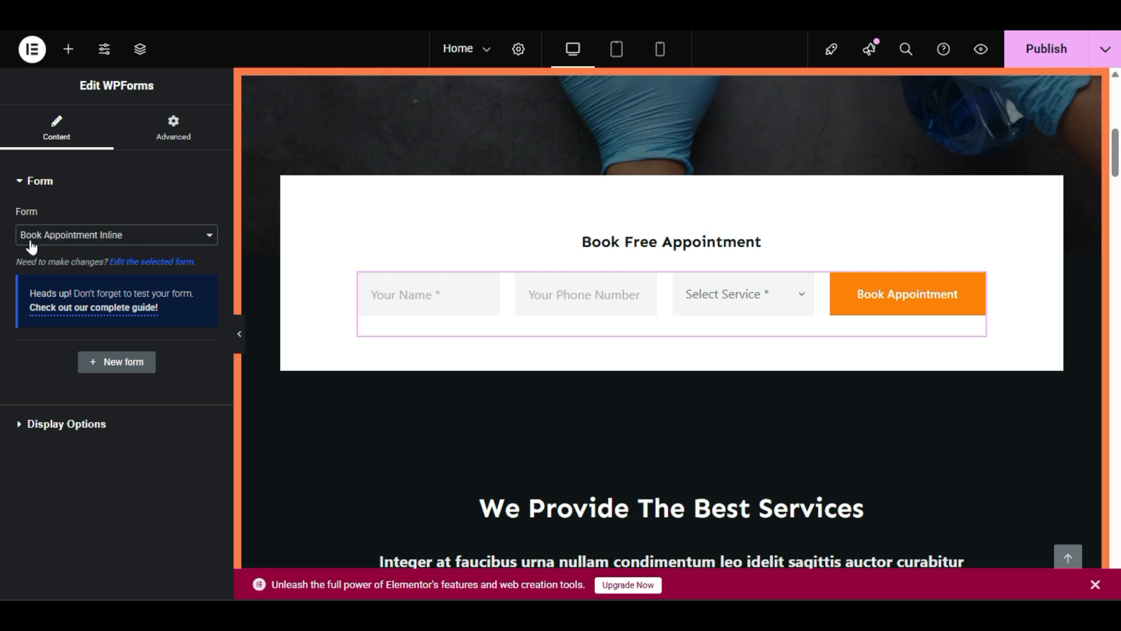
pyautogui.click(1062, 53)
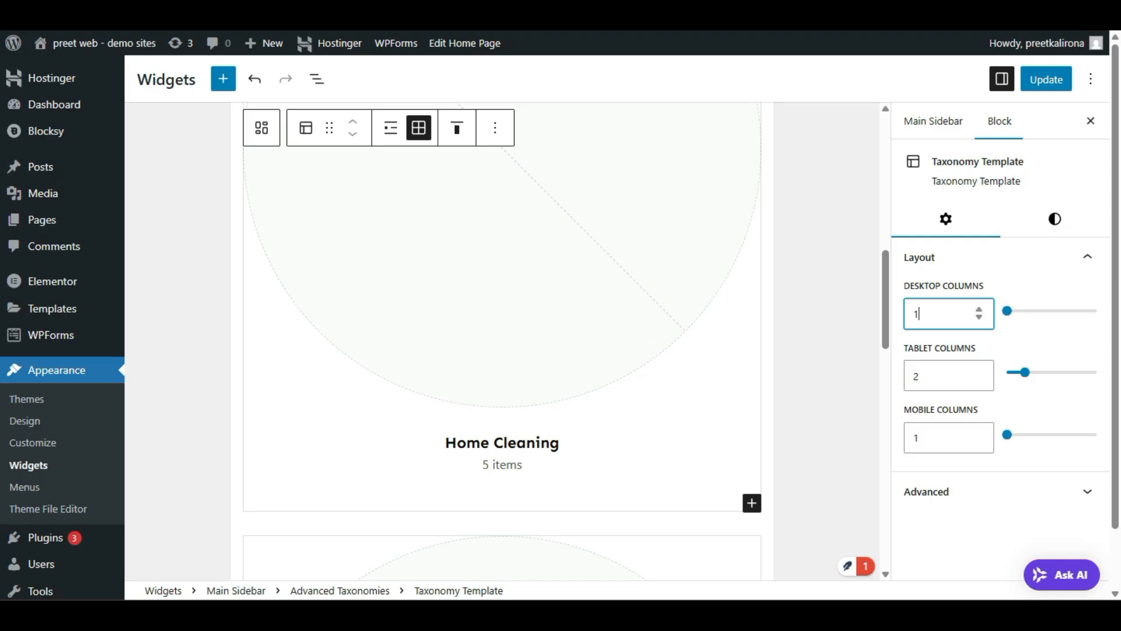
# Step: Leave the Widgets screen without saving and go to WPForms' All Forms overview
pyautogui.scroll(-2, 142, 365)
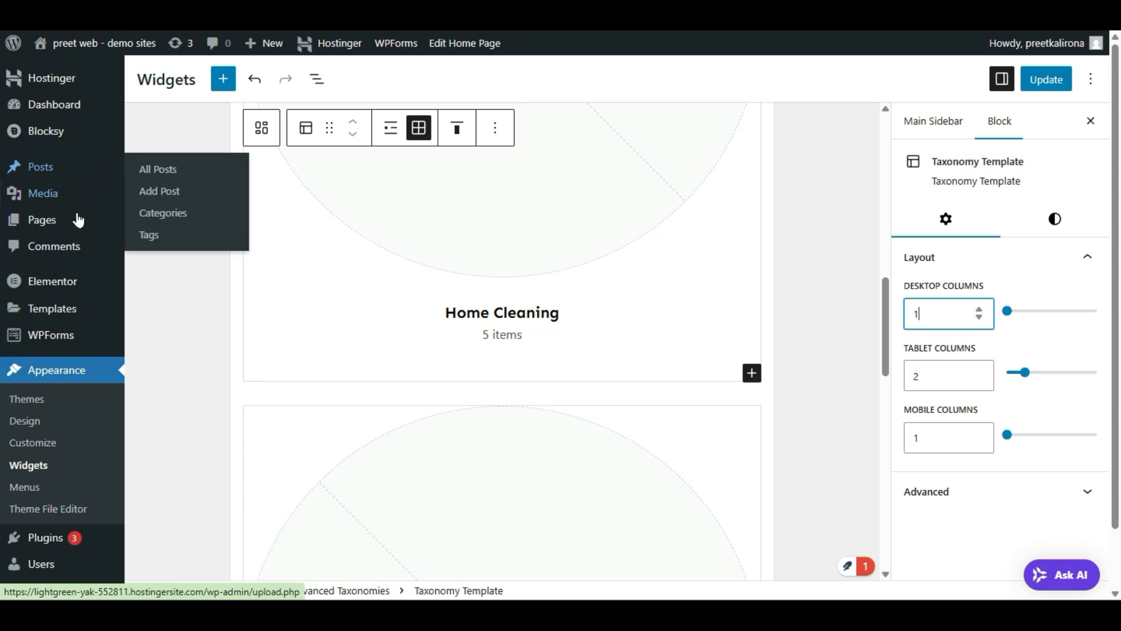
pyautogui.moveTo(45, 339)
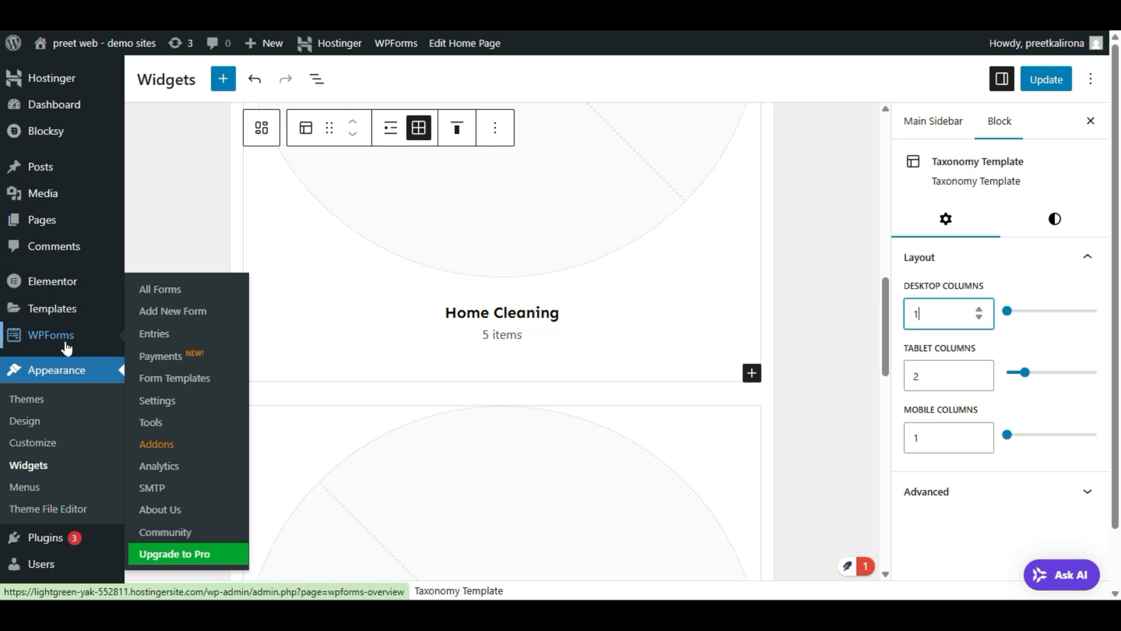
pyautogui.click(170, 296)
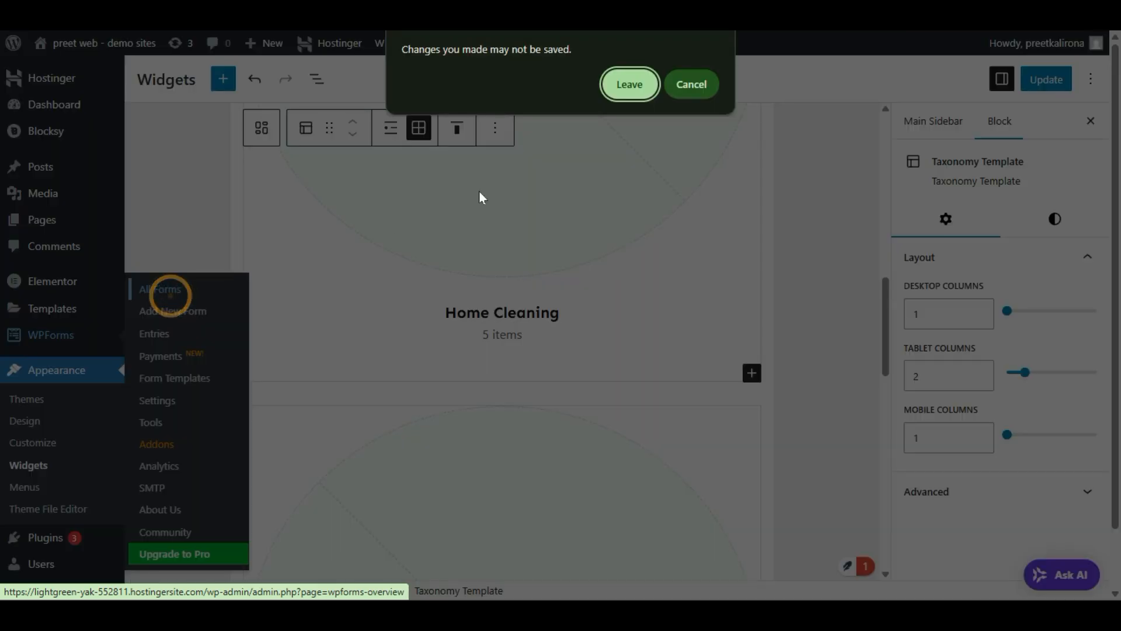
pyautogui.click(630, 84)
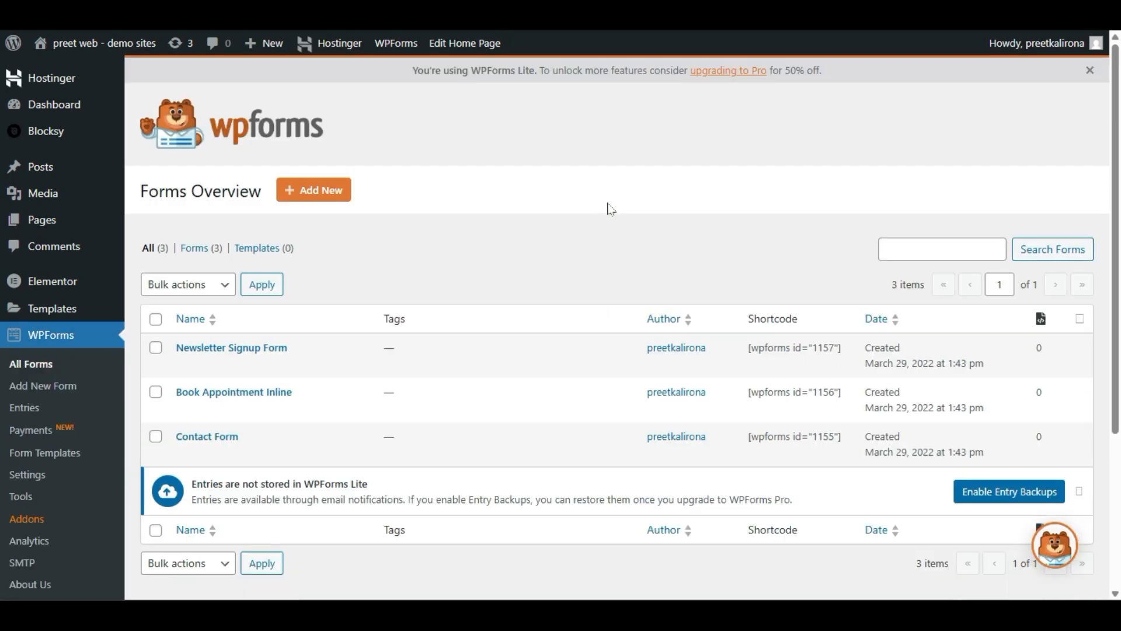
pyautogui.scroll(-2, 610, 209)
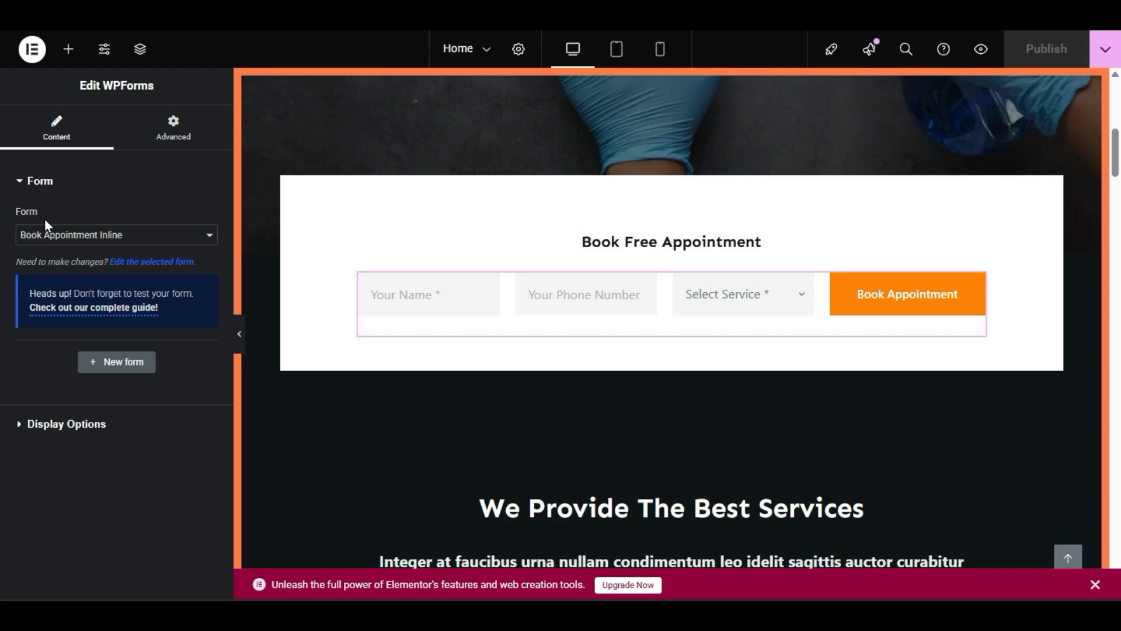
# Step: Clear the WPForms widget's form, then select Book Appointment Inline for the appointment box
pyautogui.click(34, 235)
pyautogui.click(34, 233)
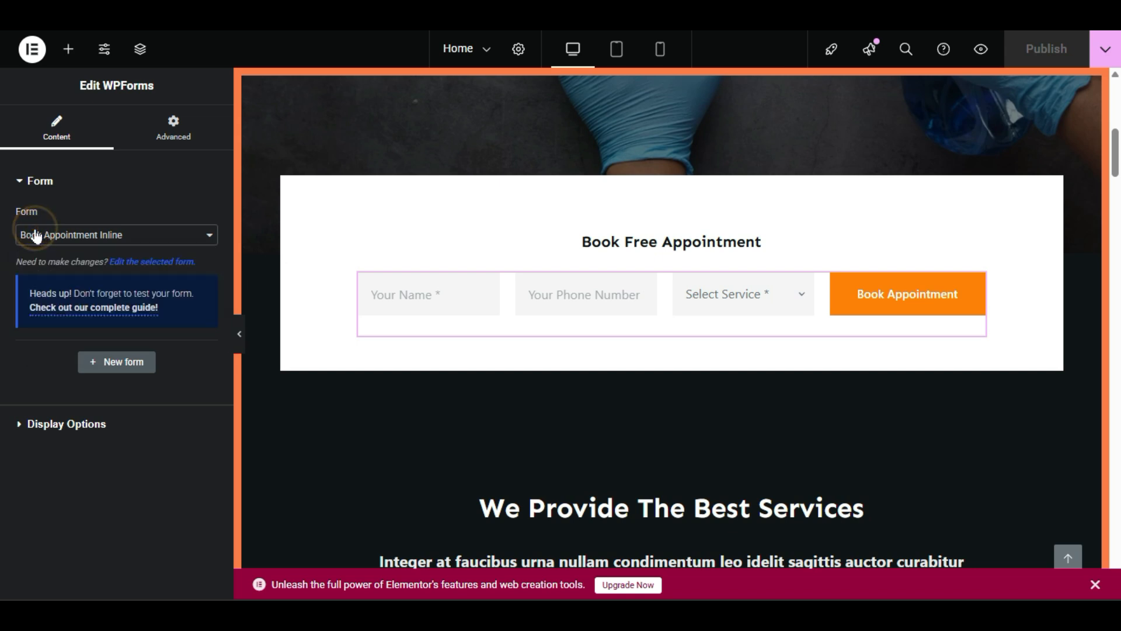
pyautogui.click(35, 235)
pyautogui.click(34, 251)
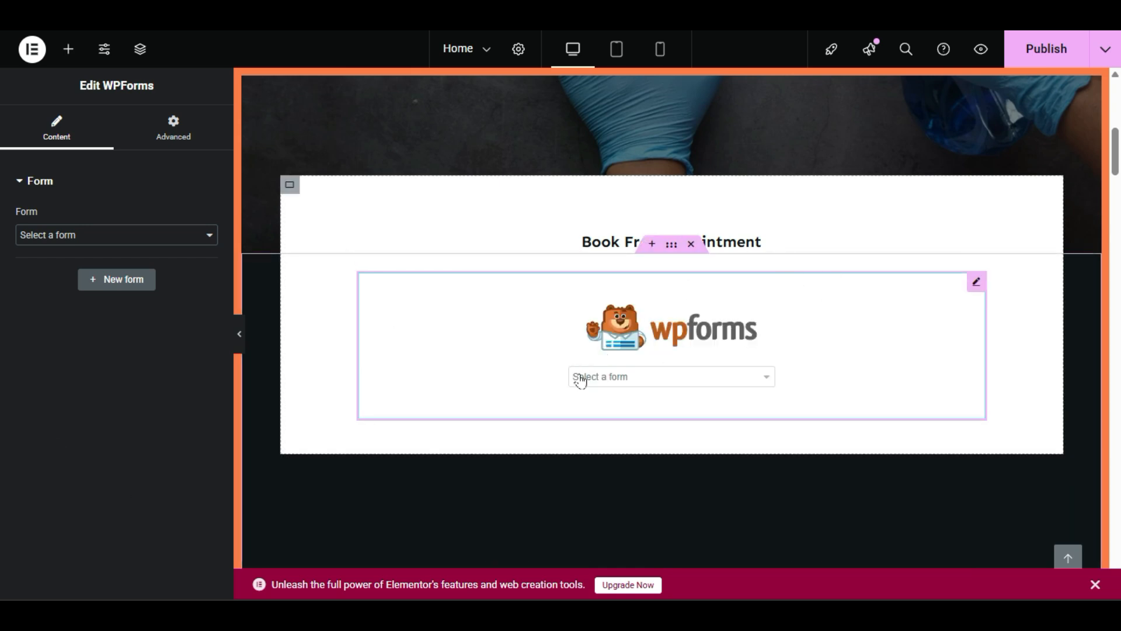
pyautogui.click(669, 382)
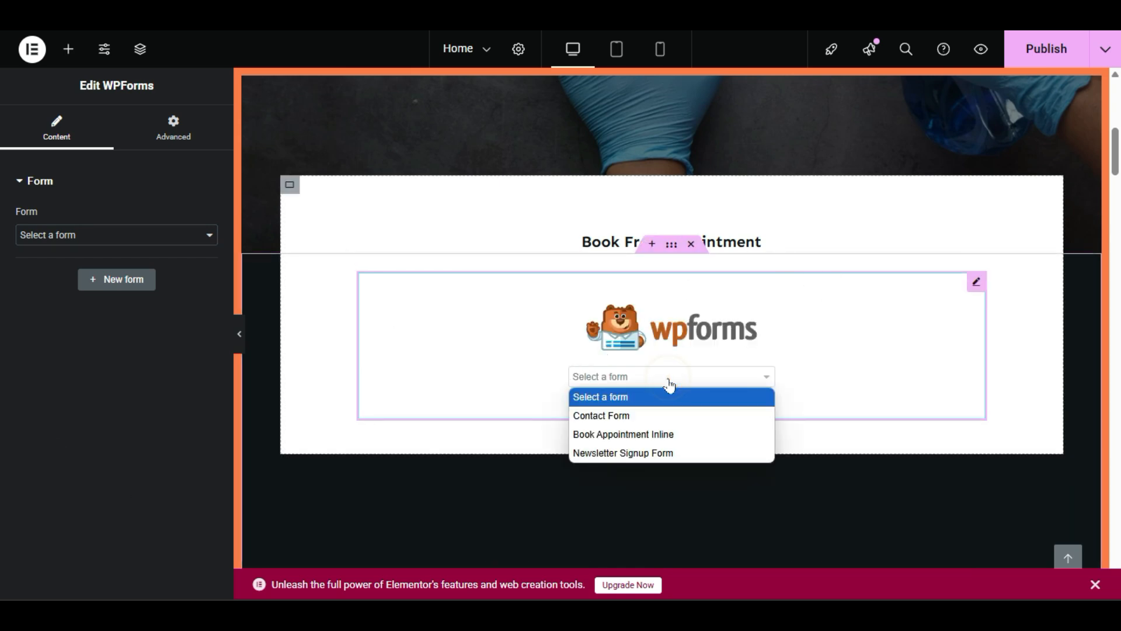
pyautogui.click(669, 384)
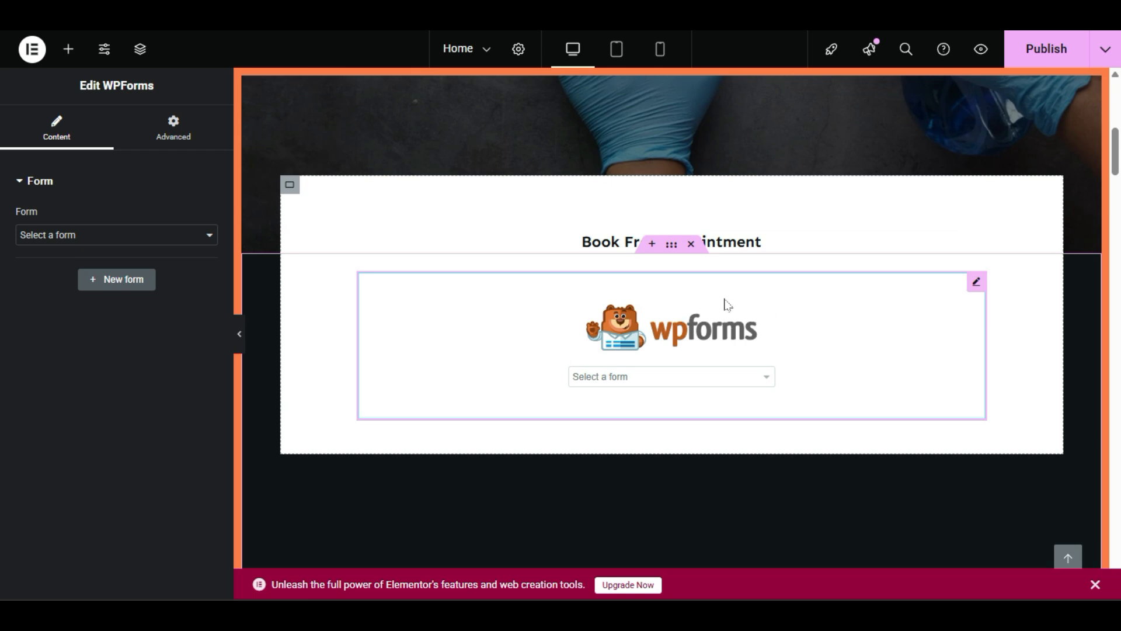
pyautogui.click(695, 303)
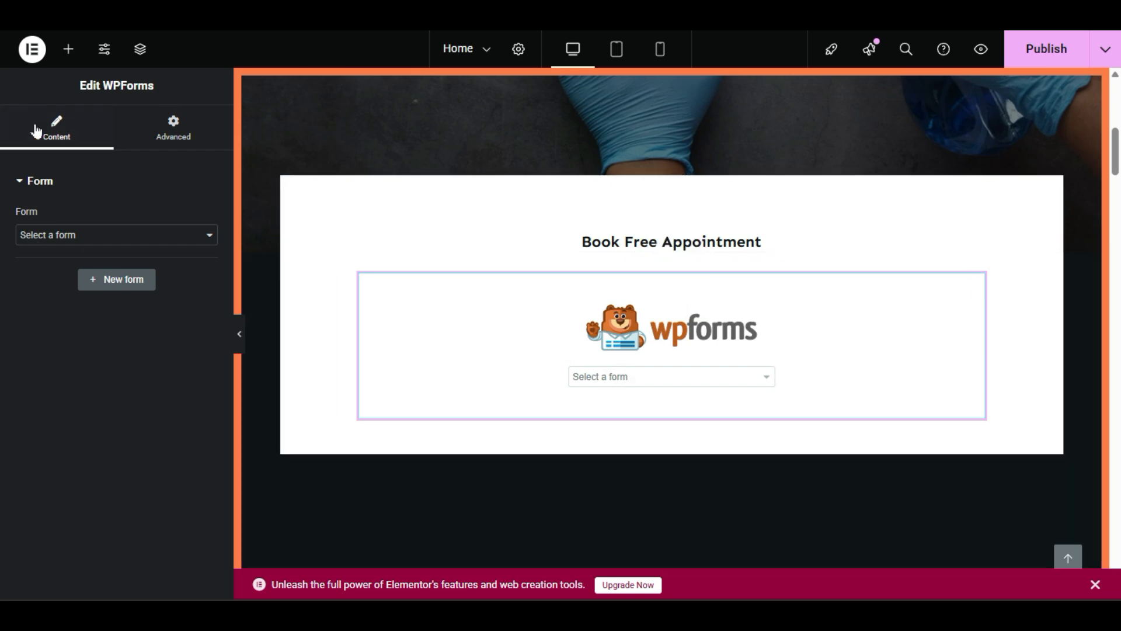
pyautogui.click(88, 236)
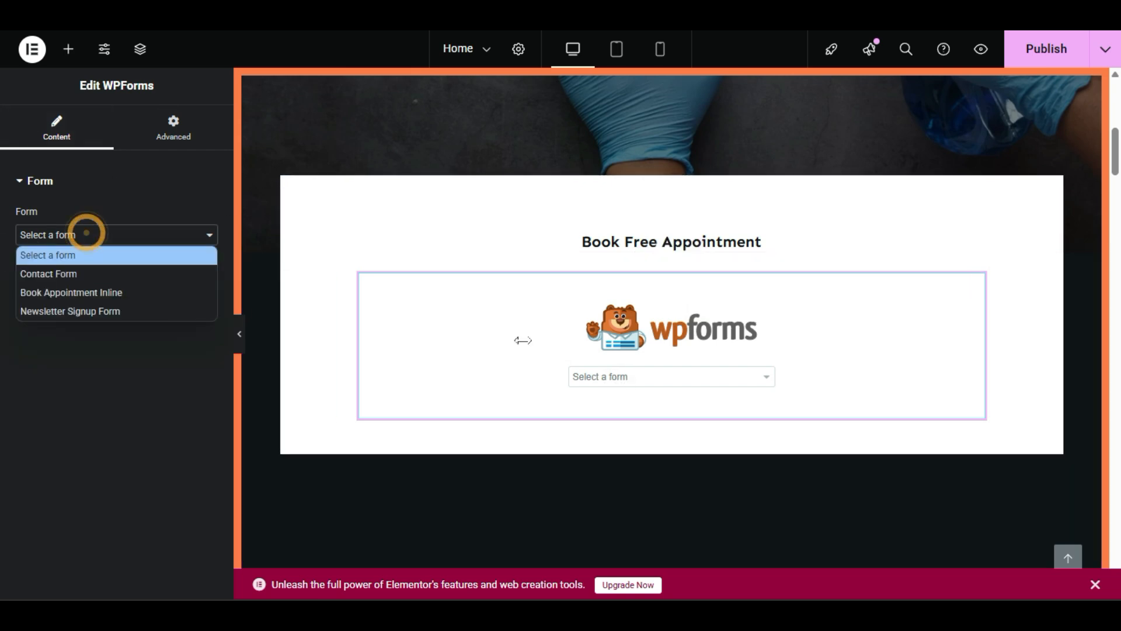
pyautogui.click(669, 383)
pyautogui.click(655, 433)
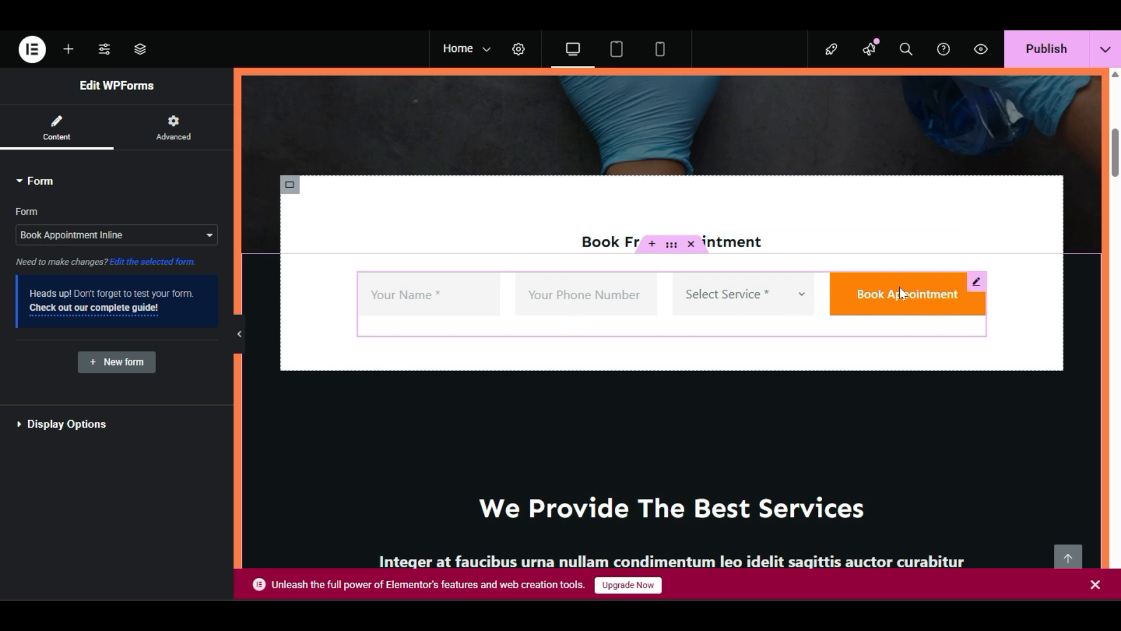
pyautogui.click(741, 285)
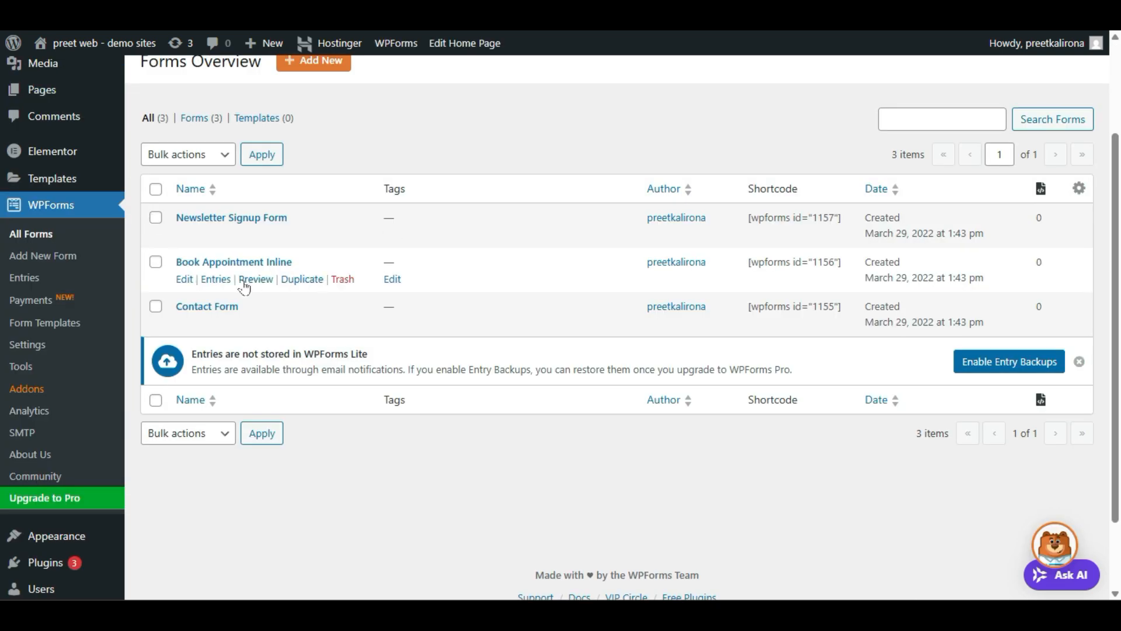
# Step: Edit the Book Appointment Inline form from the WPForms All Forms list
pyautogui.click(181, 282)
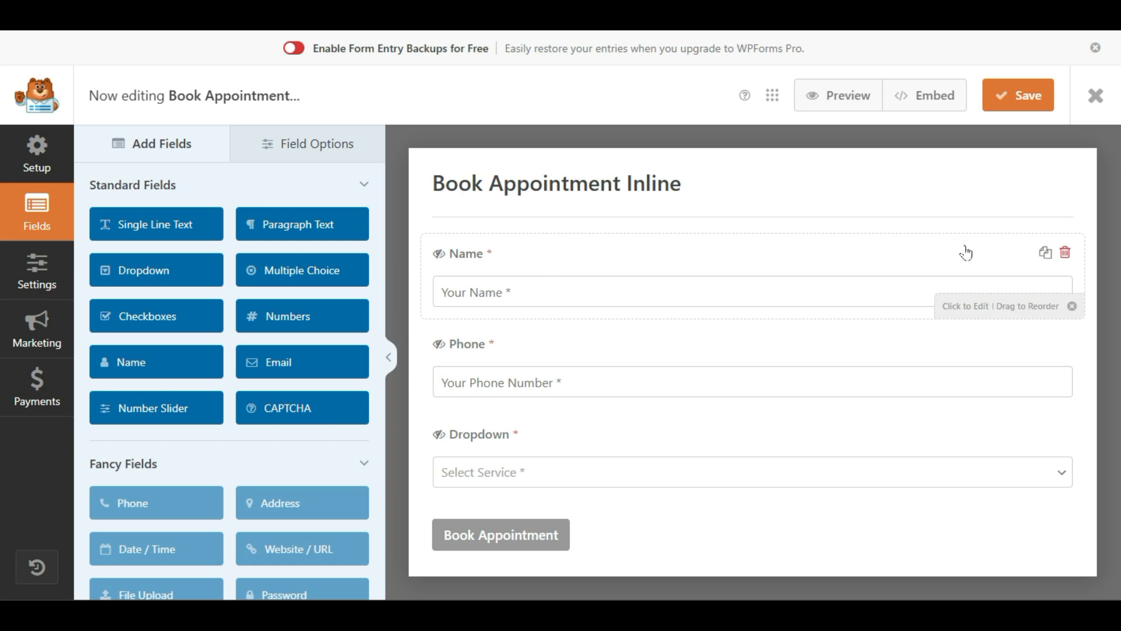
# Step: Set the Name field's format to First Last, keeping the field required
pyautogui.click(687, 259)
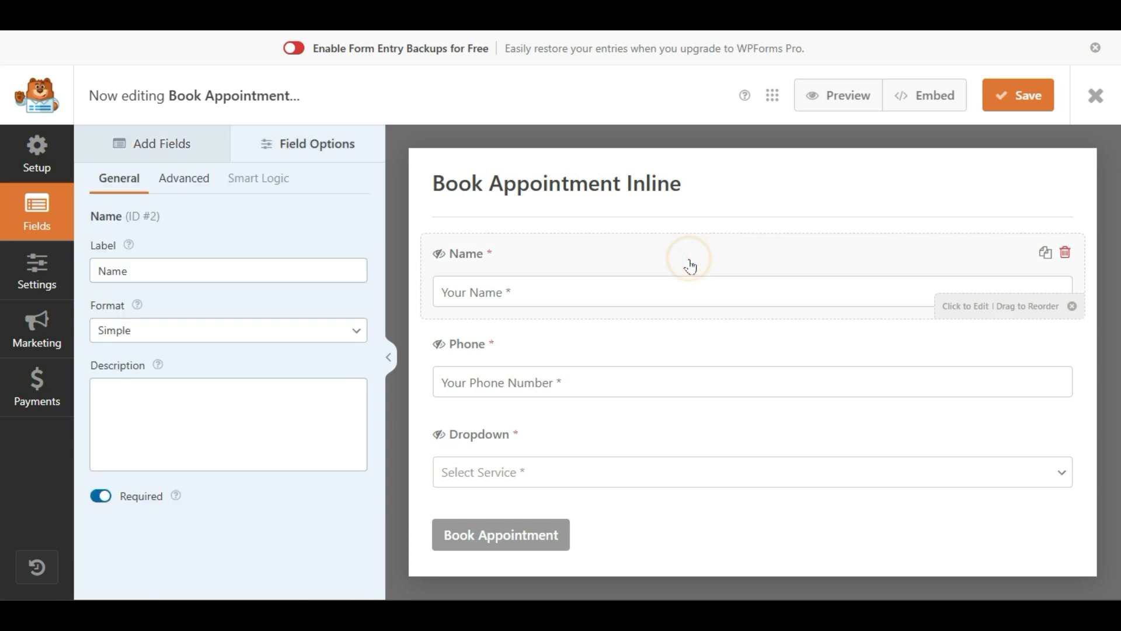
pyautogui.doubleClick(174, 268)
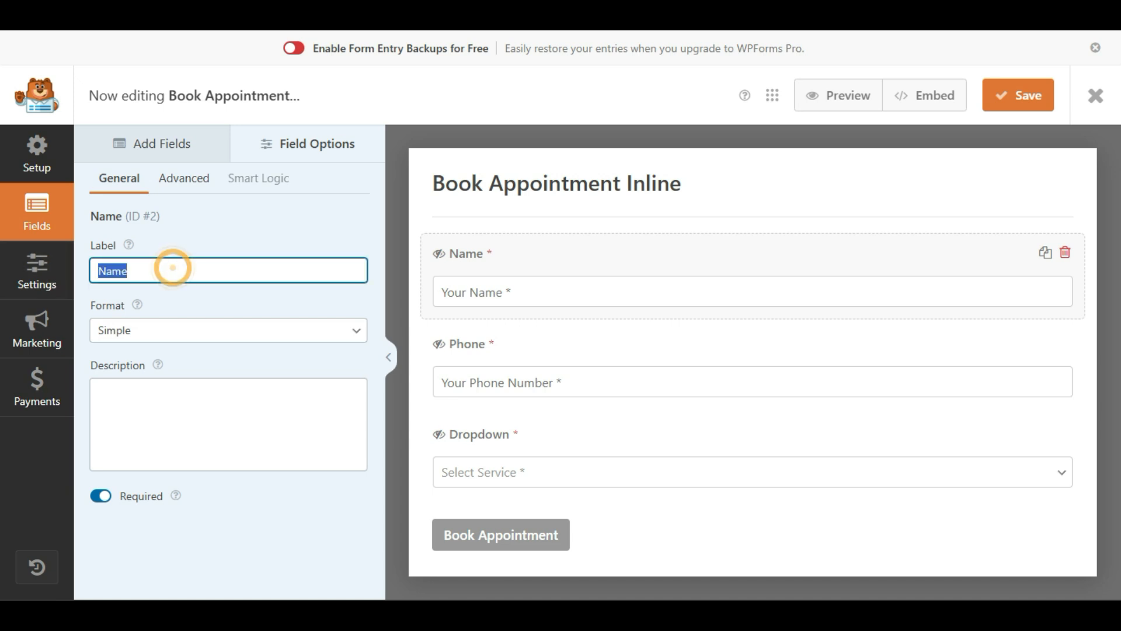
pyautogui.click(175, 271)
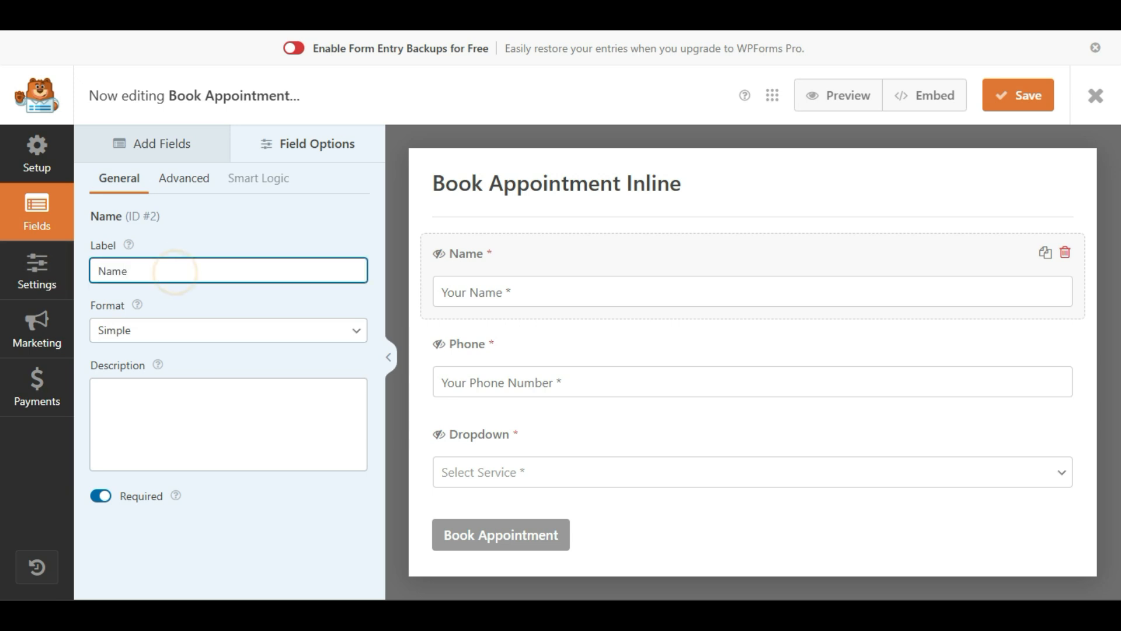
pyautogui.doubleClick(157, 270)
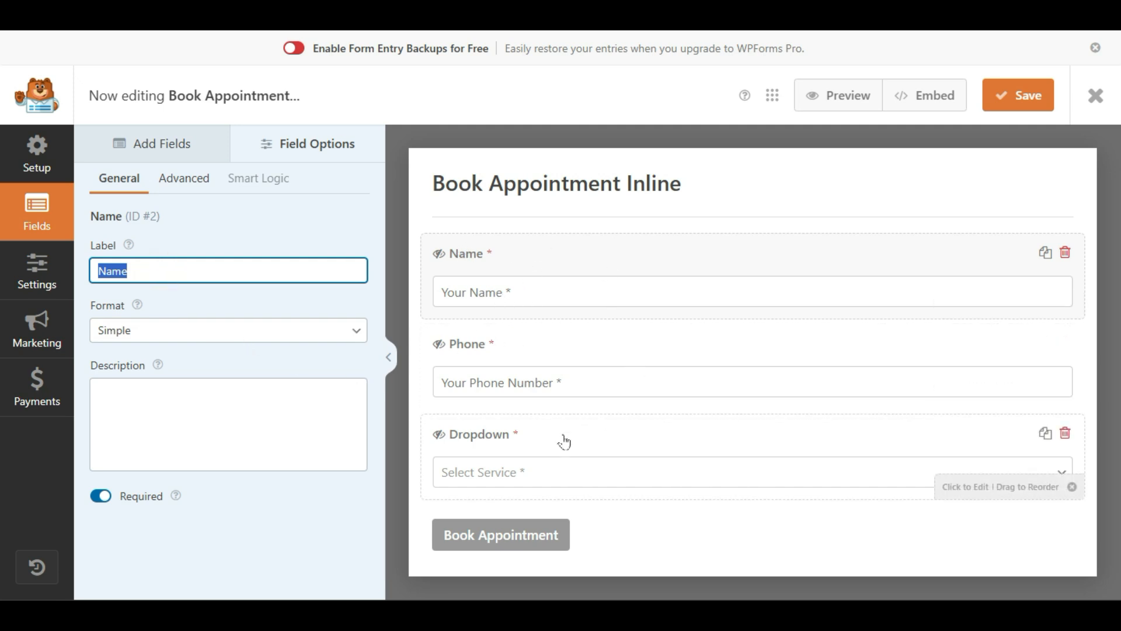
pyautogui.click(614, 476)
pyautogui.click(614, 476)
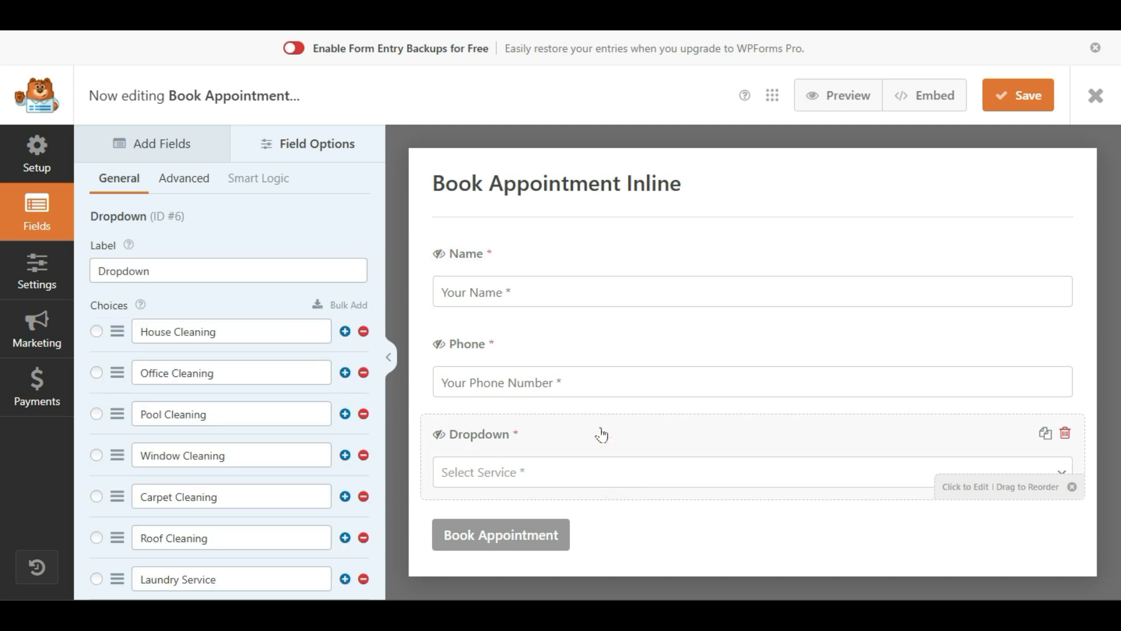
pyautogui.click(602, 248)
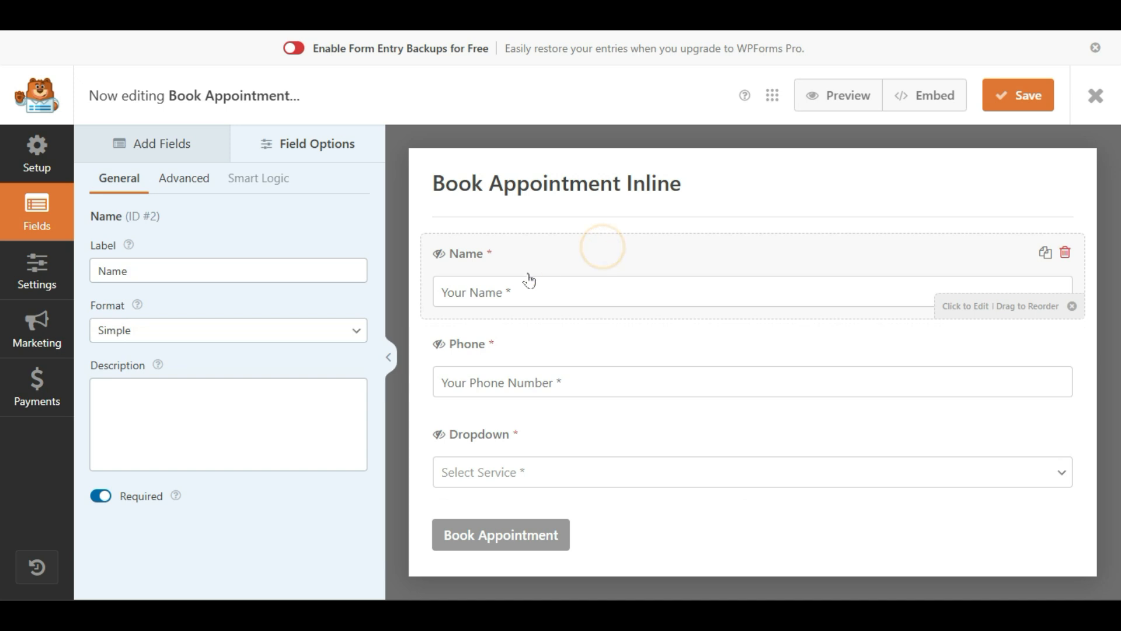
pyautogui.click(183, 333)
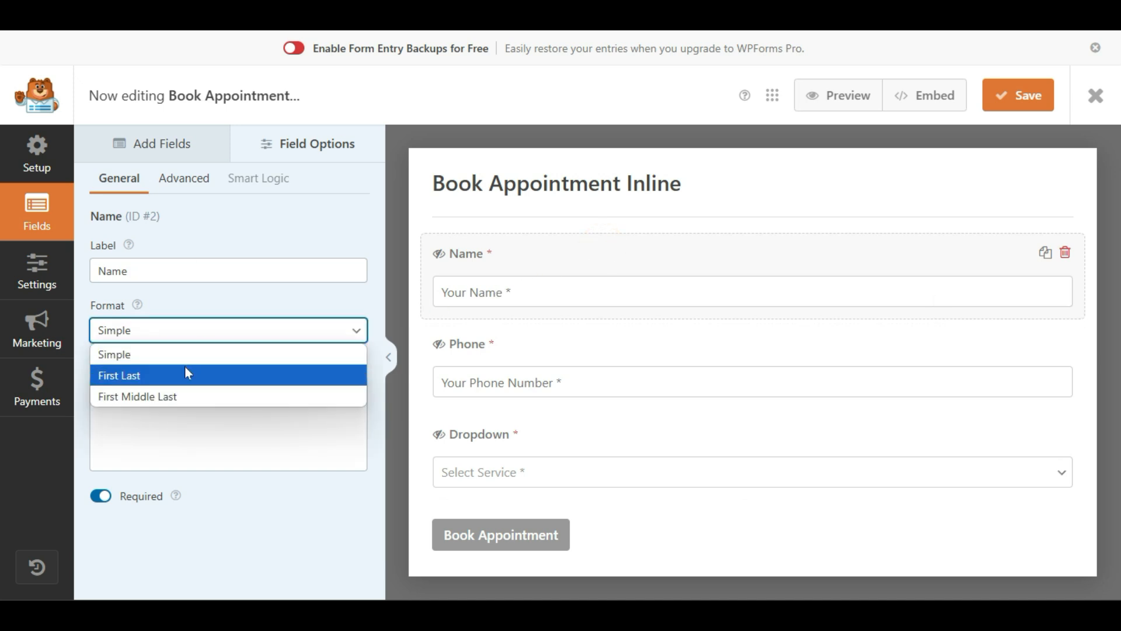
pyautogui.click(168, 381)
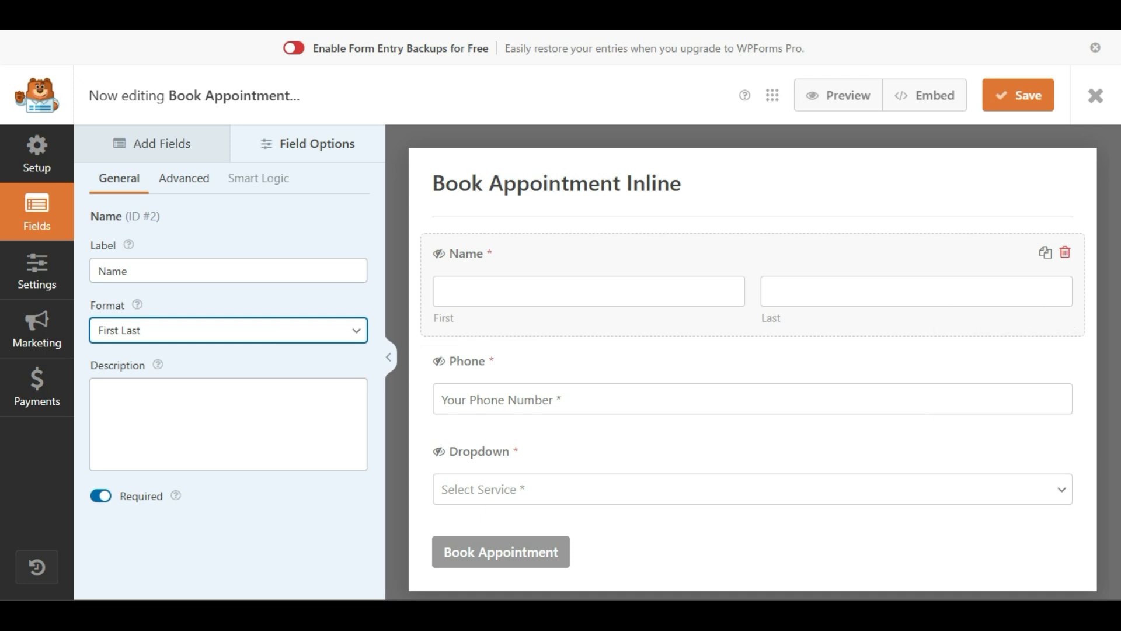
pyautogui.click(99, 497)
pyautogui.click(99, 497)
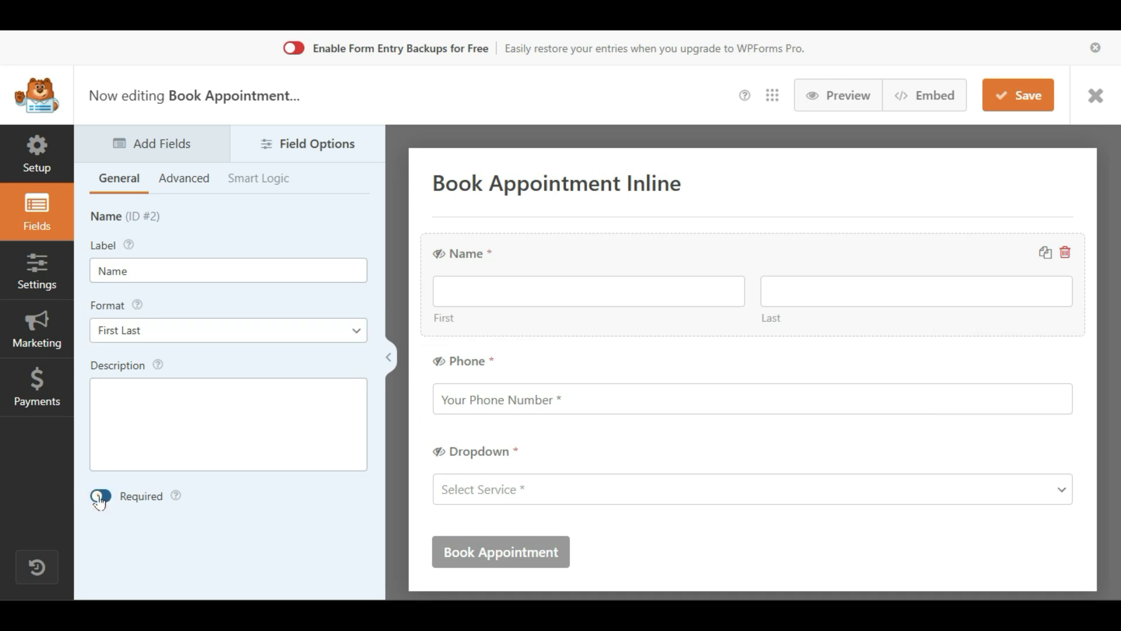
# Step: Review the Phone field's required setting and the Dropdown's service choices
pyautogui.click(621, 358)
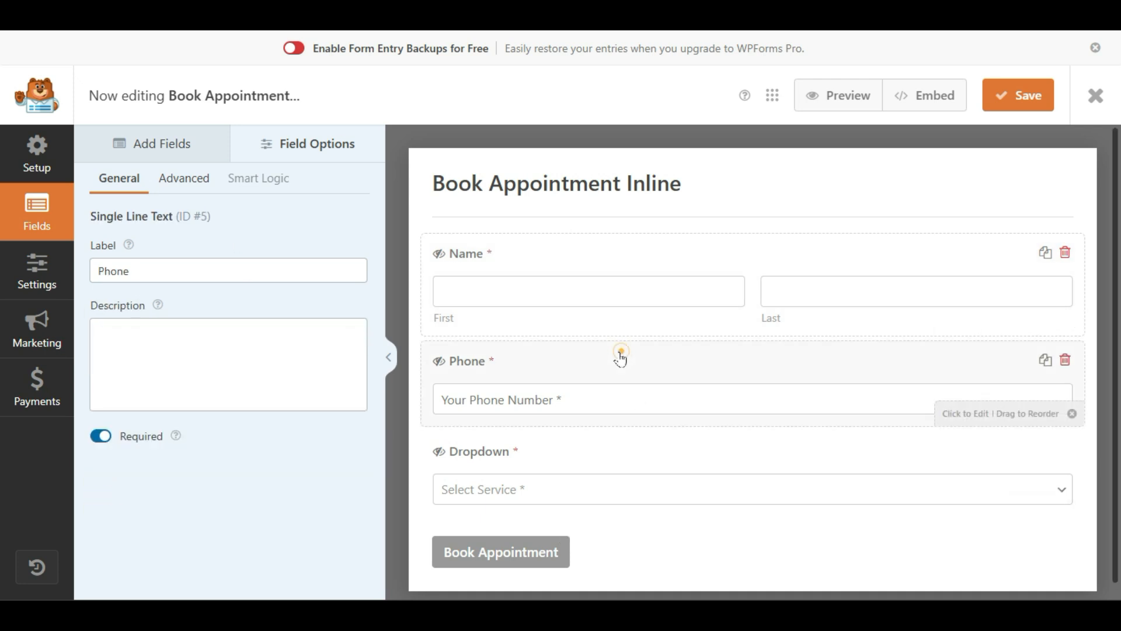
pyautogui.click(102, 437)
pyautogui.click(102, 437)
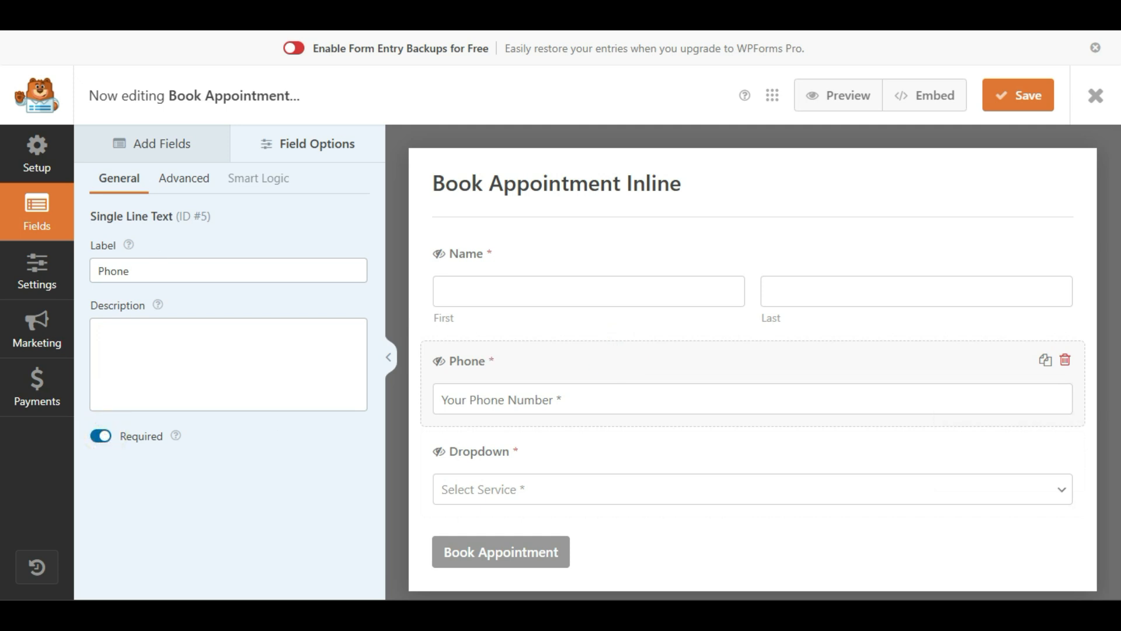
pyautogui.click(150, 271)
pyautogui.doubleClick(150, 270)
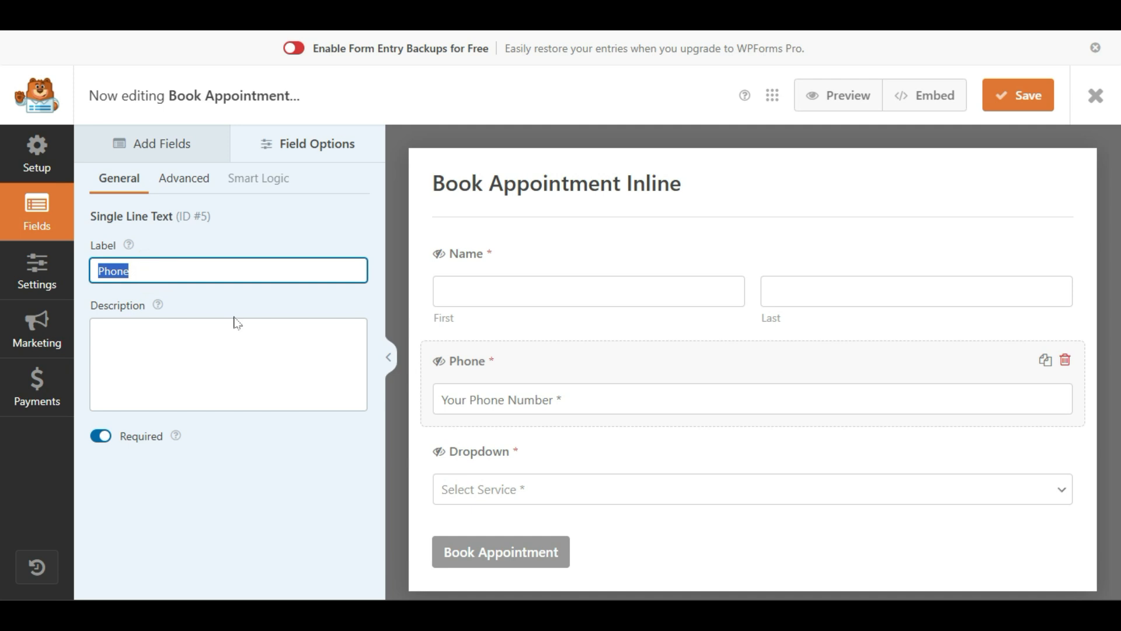
pyautogui.click(625, 454)
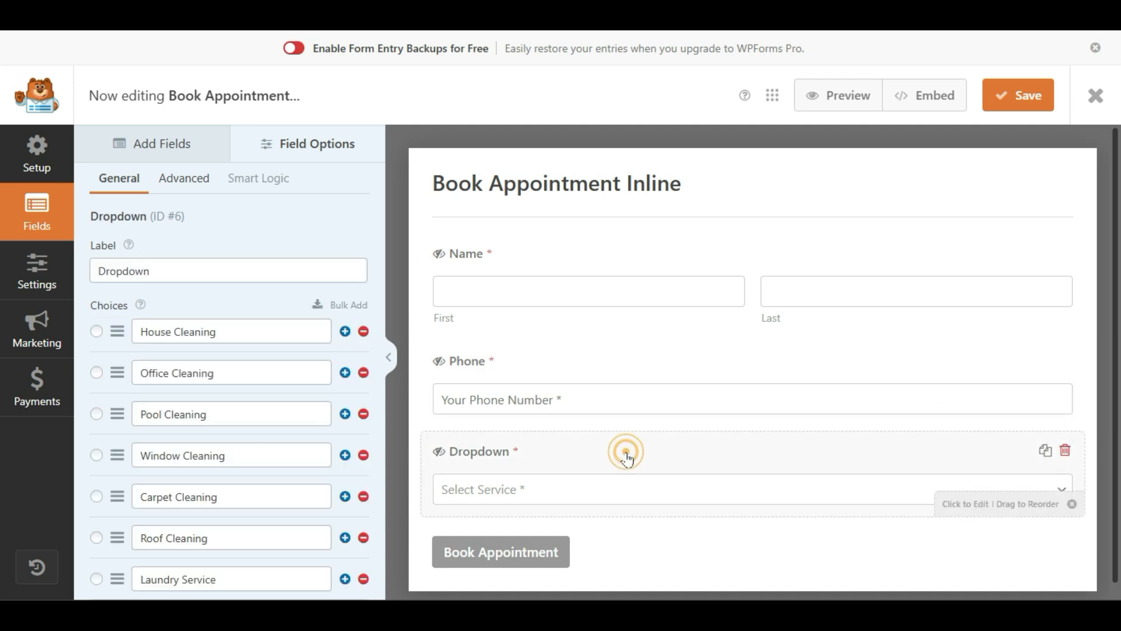
pyautogui.scroll(-4, 125, 387)
pyautogui.scroll(2, 123, 390)
pyautogui.scroll(2, 158, 363)
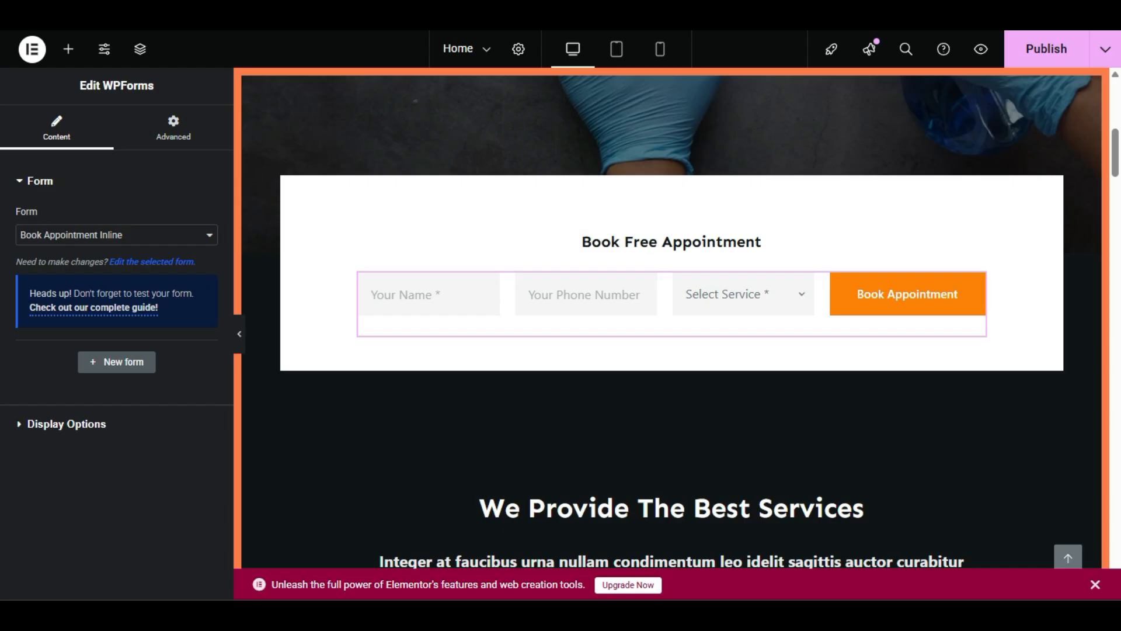
pyautogui.click(714, 296)
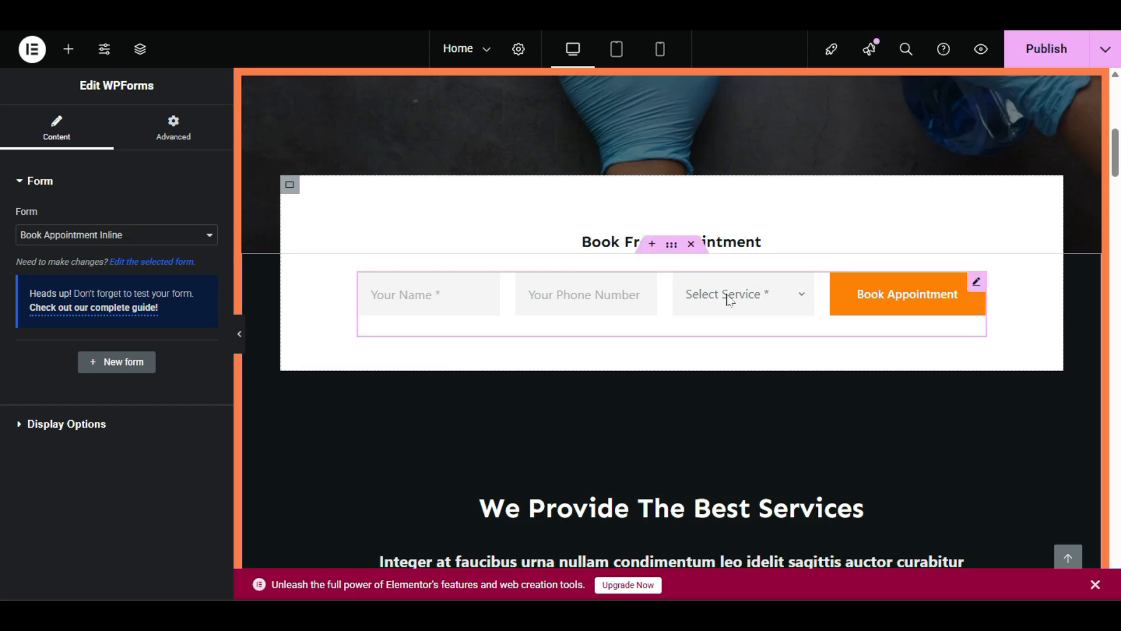
pyautogui.click(727, 297)
pyautogui.click(739, 301)
pyautogui.click(763, 298)
pyautogui.click(803, 297)
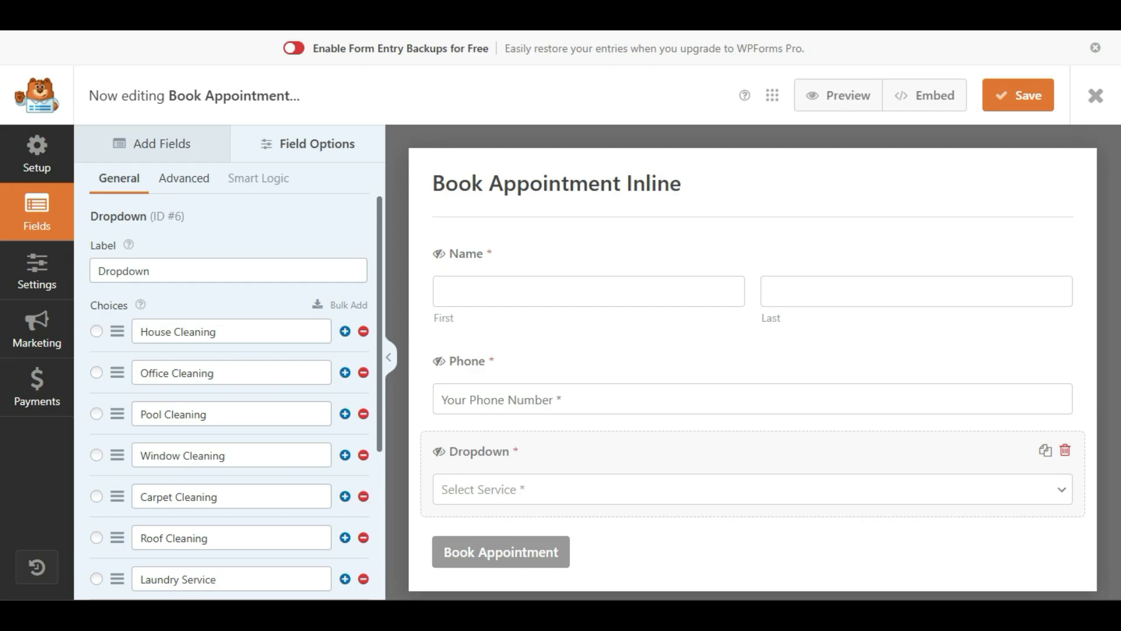
pyautogui.click(220, 377)
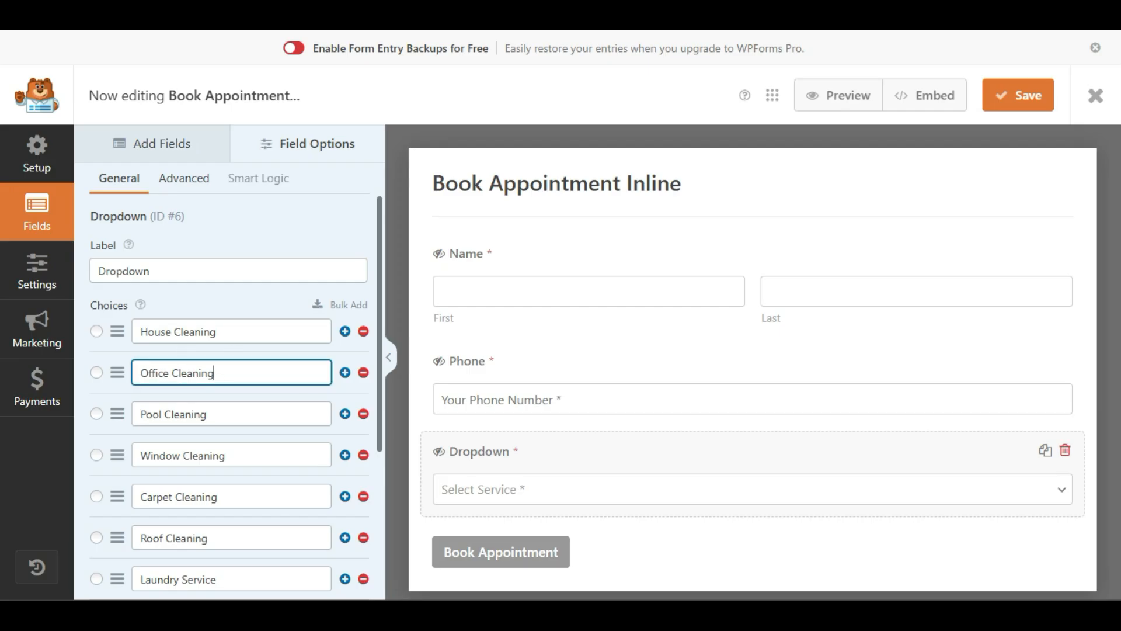
pyautogui.click(219, 419)
pyautogui.click(226, 456)
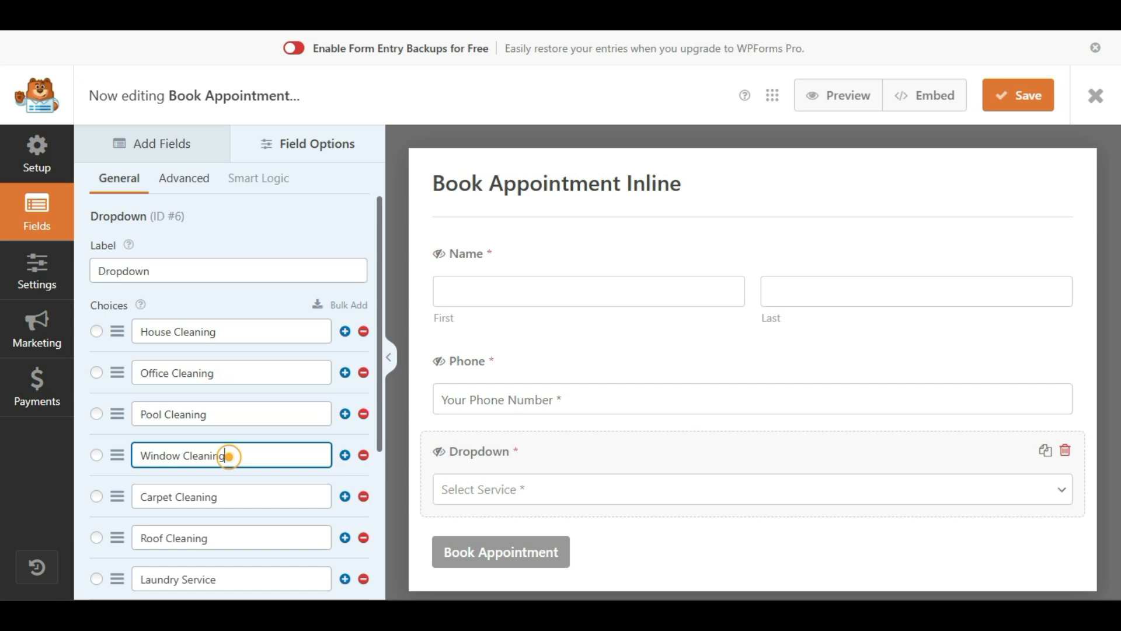
pyautogui.moveTo(229, 331); pyautogui.dragTo(147, 332)
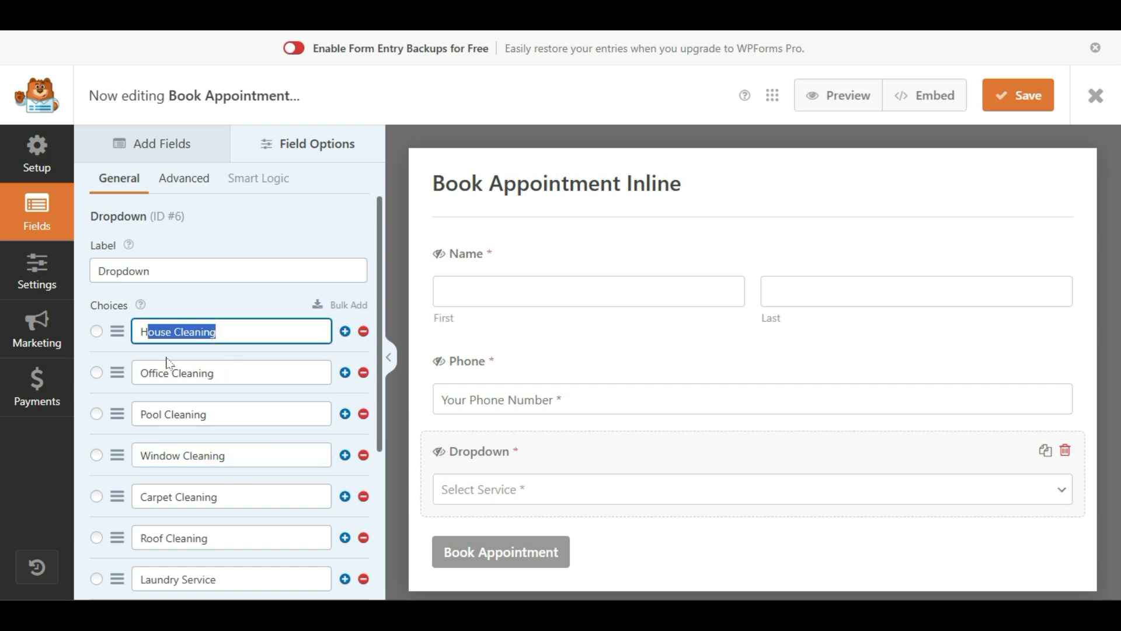
pyautogui.click(203, 360)
pyautogui.click(222, 348)
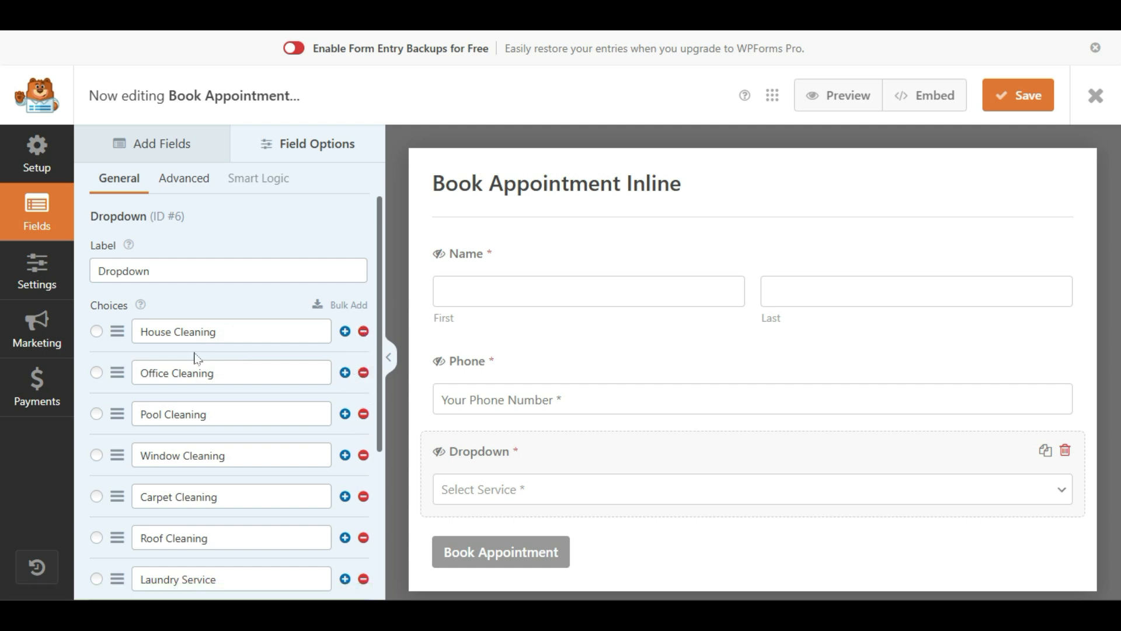
pyautogui.tripleClick(219, 331)
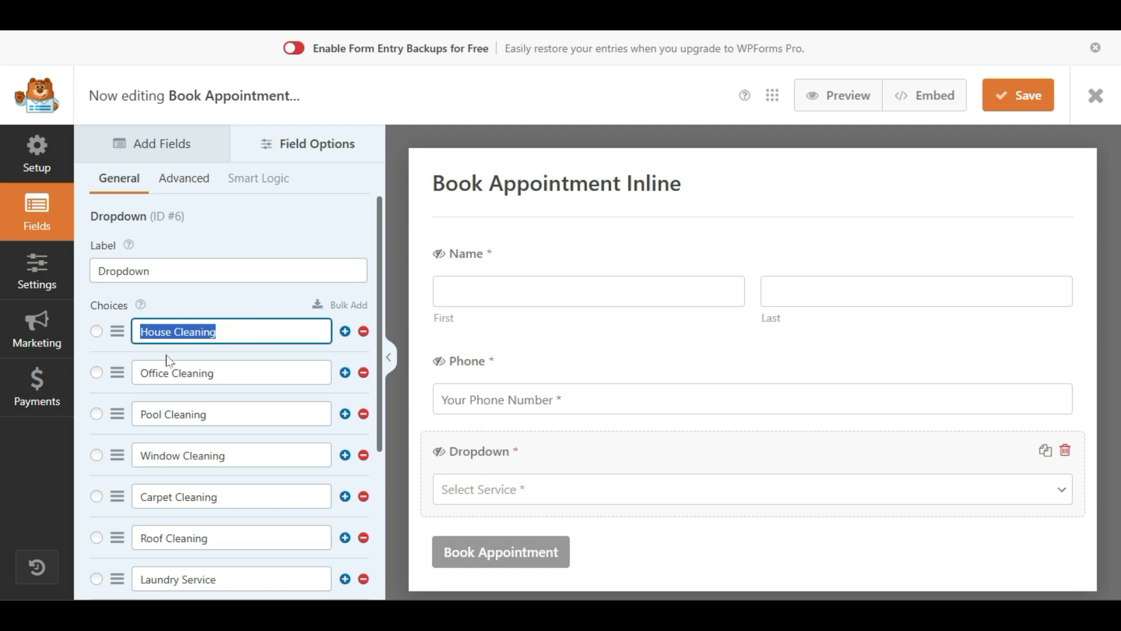
pyautogui.click(219, 370)
pyautogui.tripleClick(225, 370)
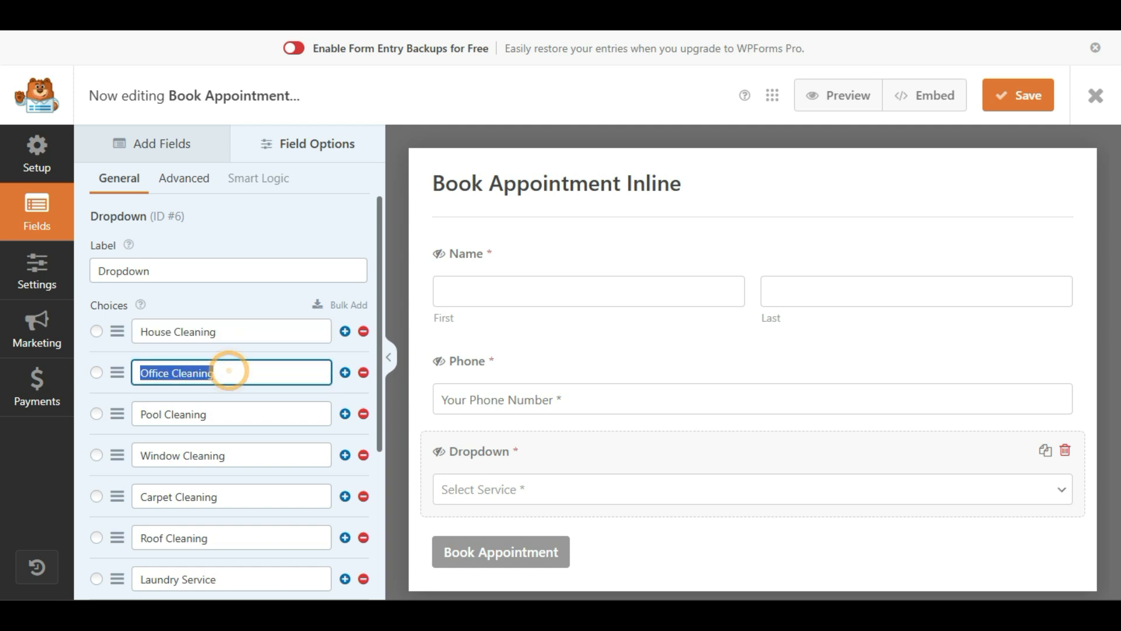
pyautogui.scroll(-2, 245, 404)
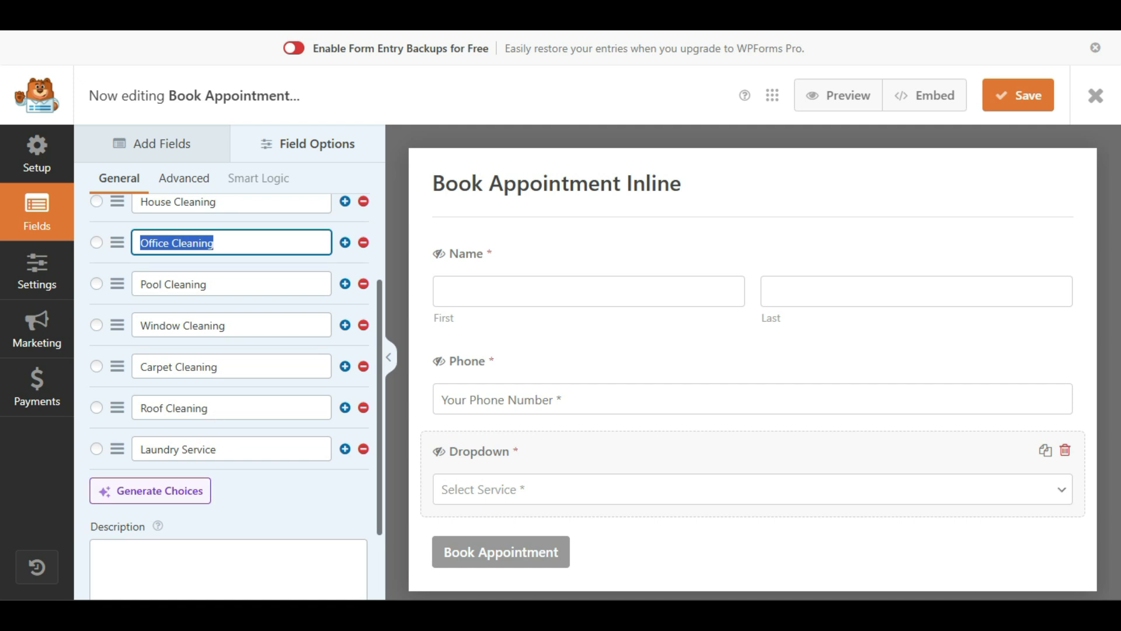
# Step: Add a 'Pool Cleaning' choice after Laundry Service in the service dropdown
pyautogui.click(344, 449)
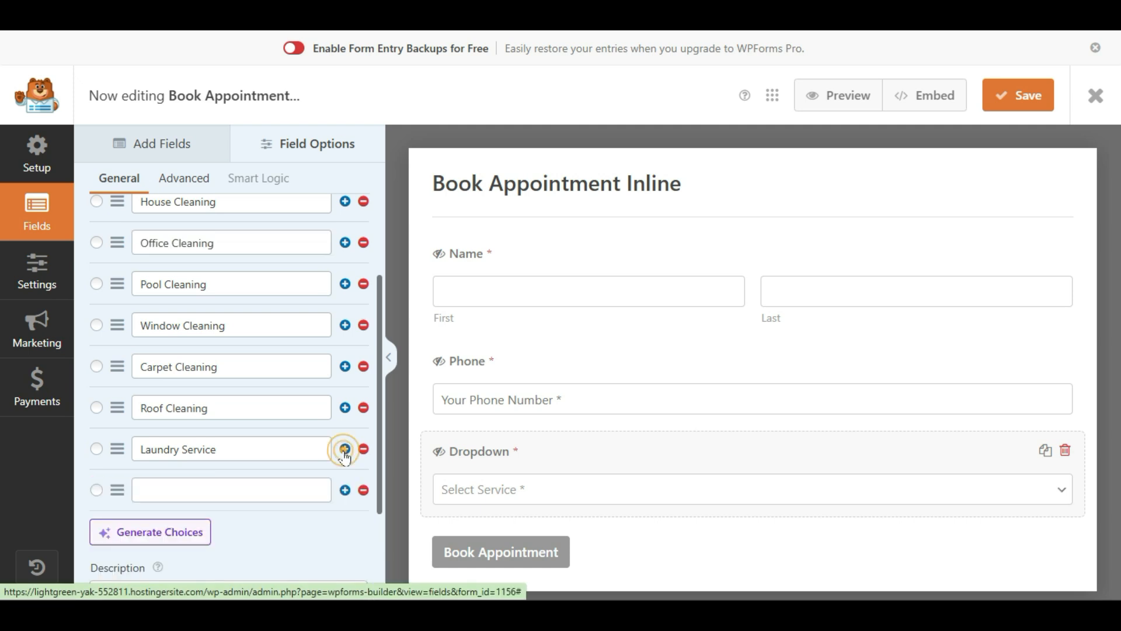
pyautogui.scroll(-2, 345, 456)
pyautogui.click(210, 361)
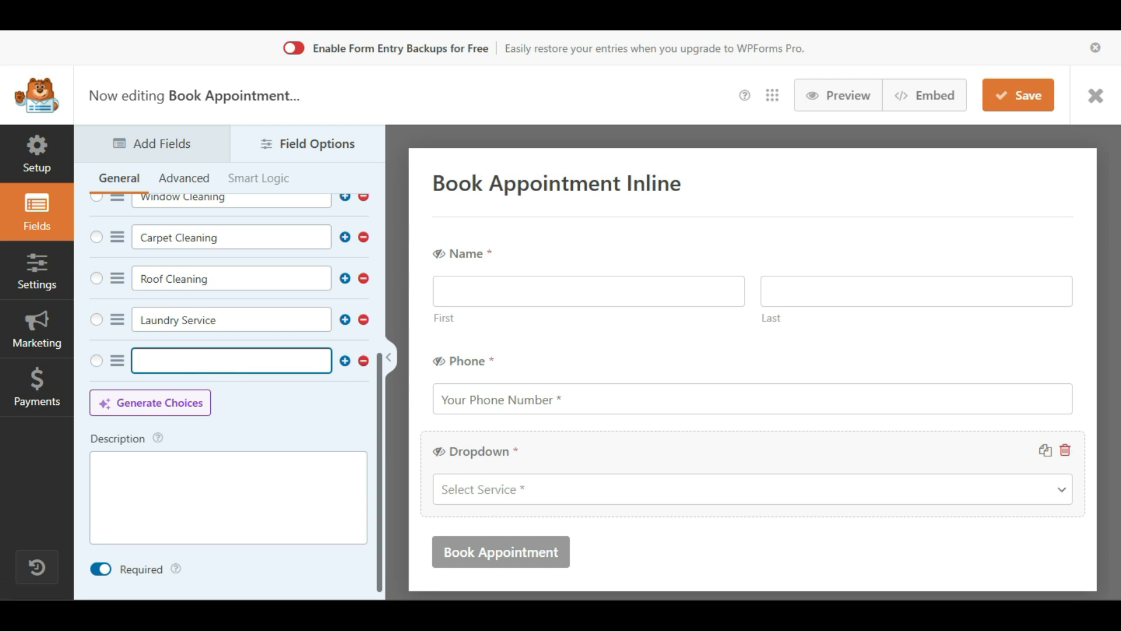
pyautogui.write('Po')
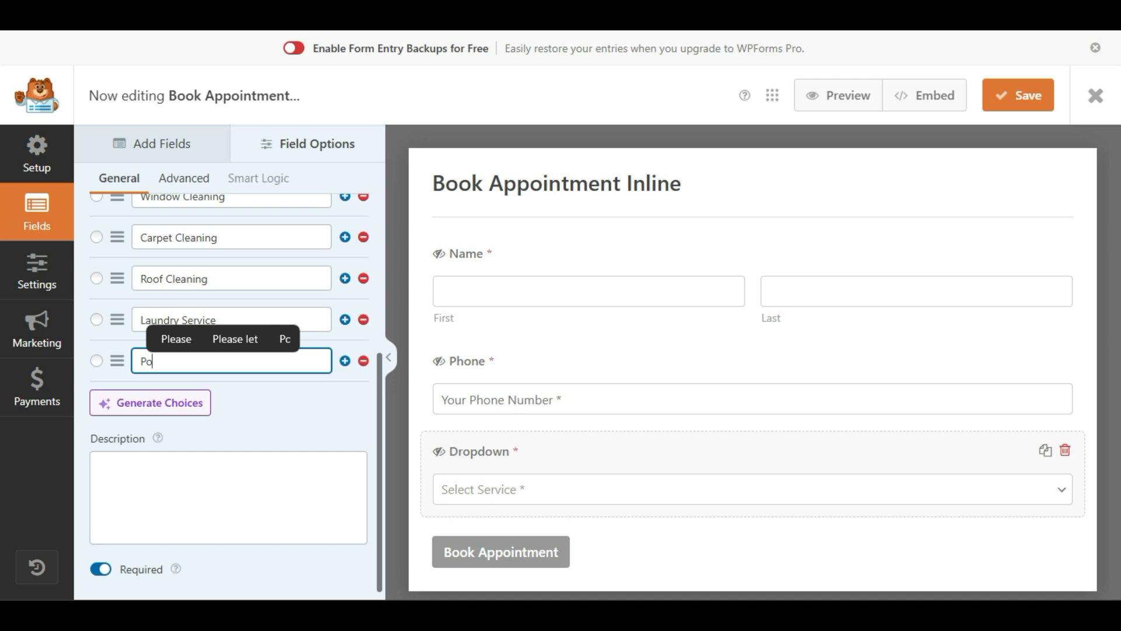
pyautogui.write('ol Cle')
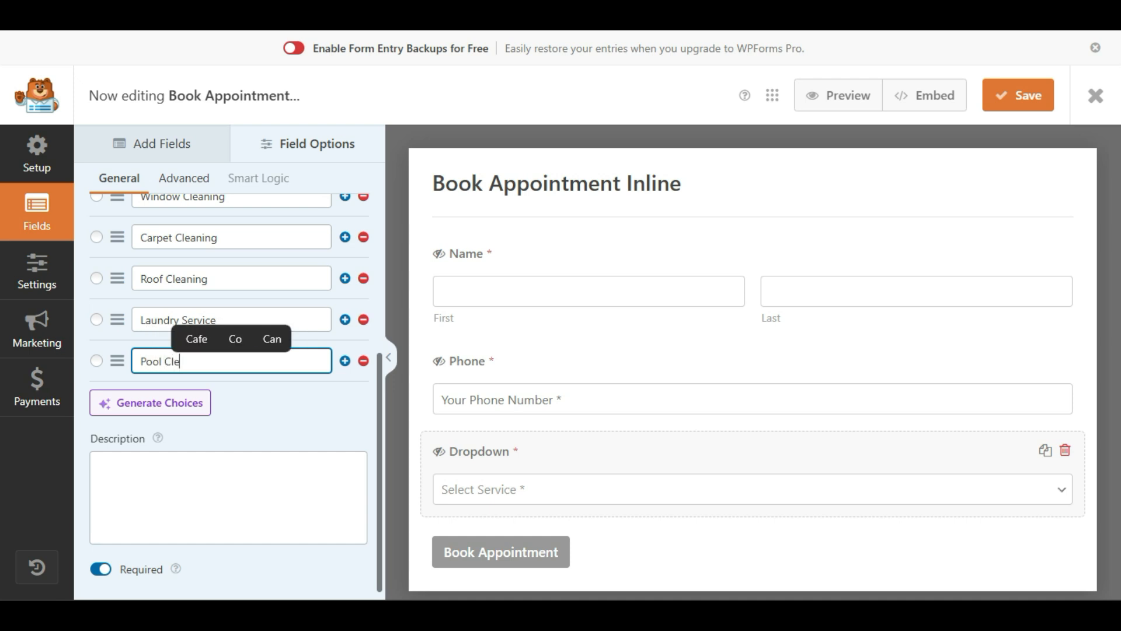
pyautogui.write('aning')
pyautogui.click(230, 377)
# Step: Type the dropdown description 'Please Choose your prefered services', then delete it again
pyautogui.scroll(-1, 236, 456)
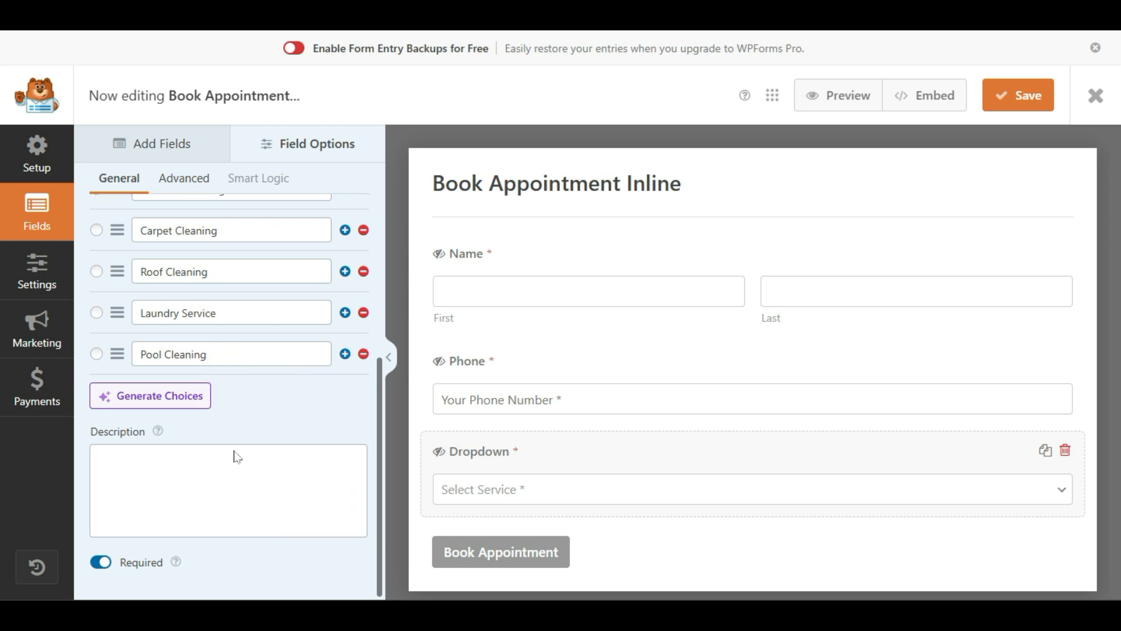
pyautogui.click(160, 508)
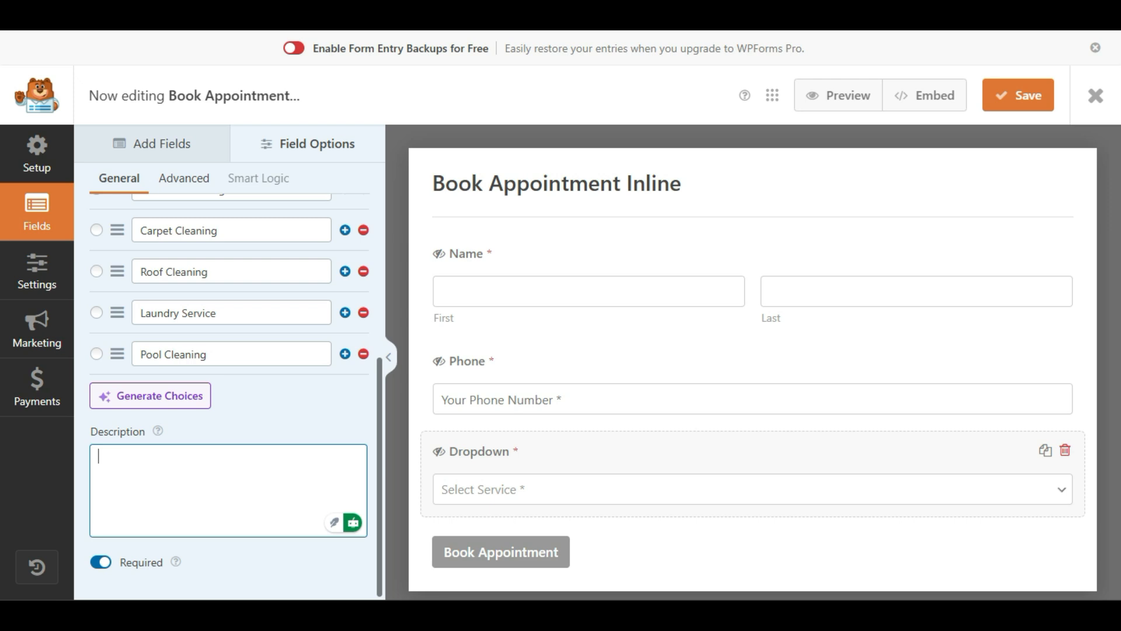
pyautogui.write('P')
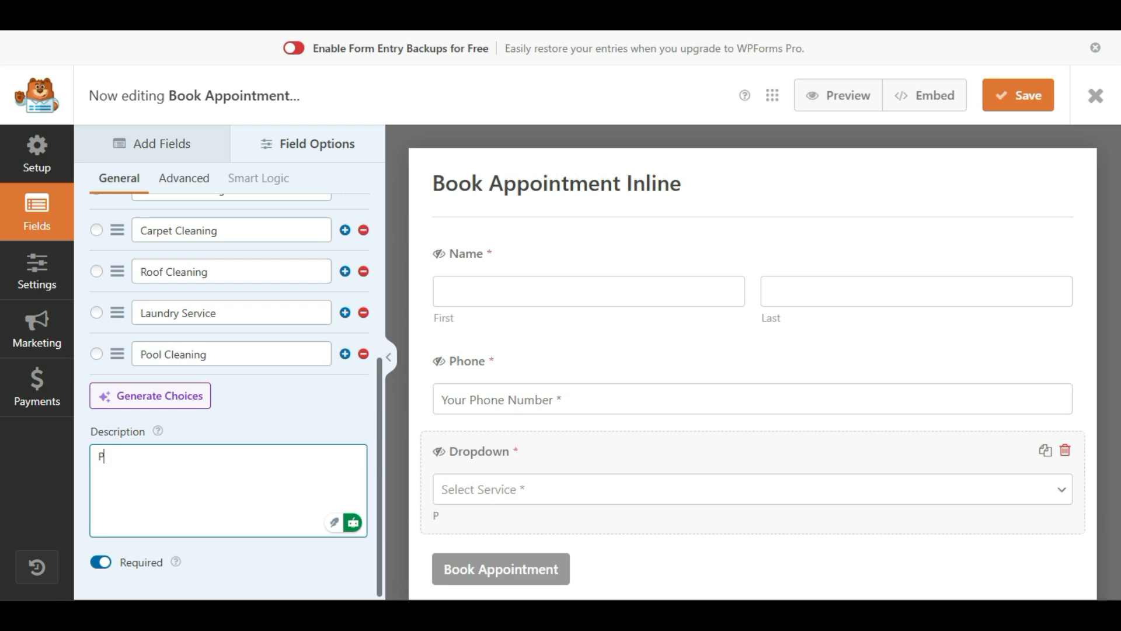
pyautogui.write('lease Choose your pre')
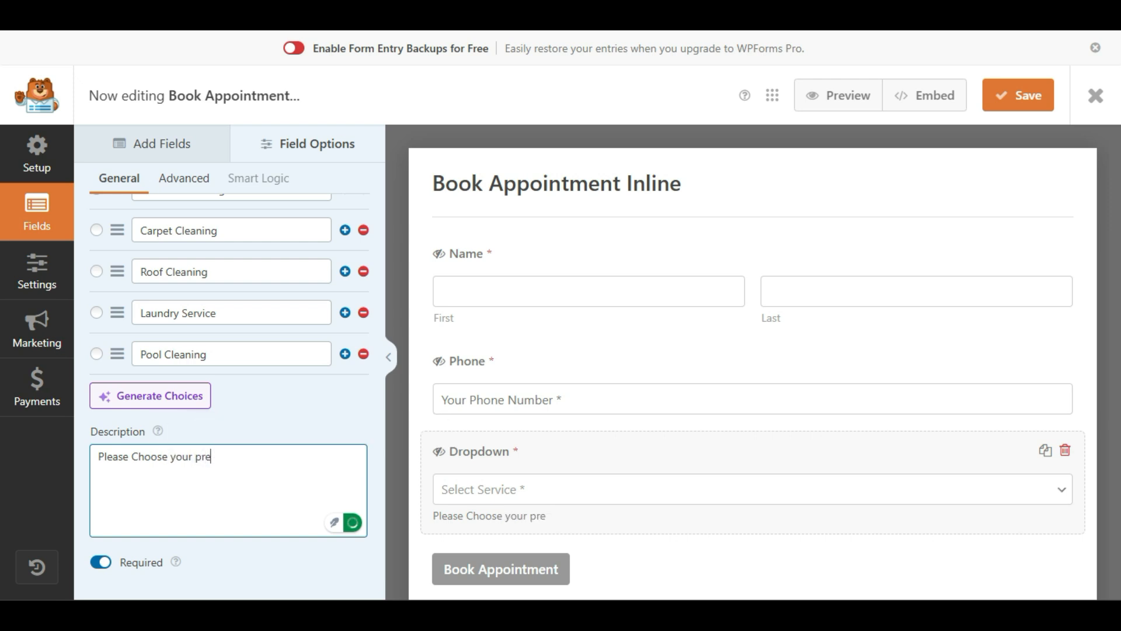
pyautogui.write('fered services')
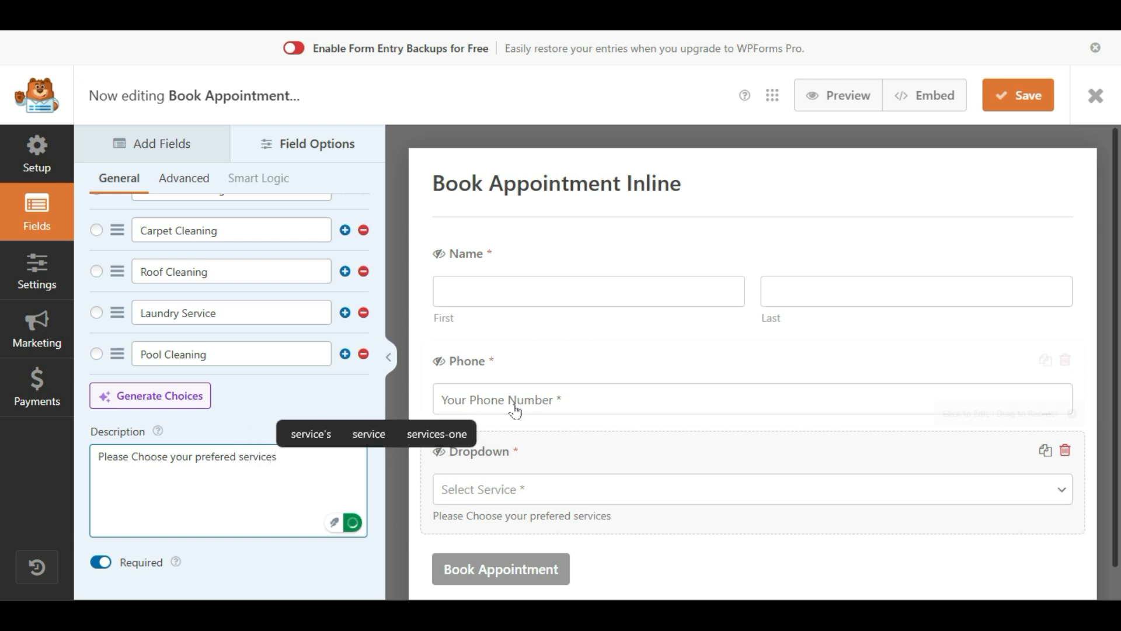
pyautogui.scroll(-1, 515, 411)
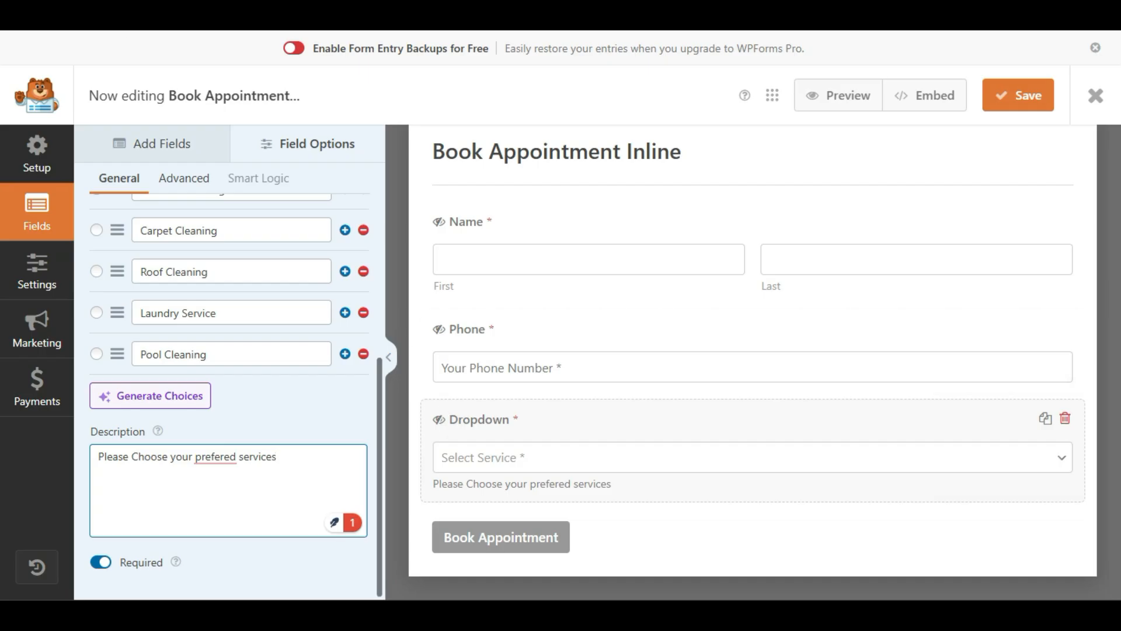
pyautogui.hotkey('ctrl', 'a')
pyautogui.press('BackSpace')
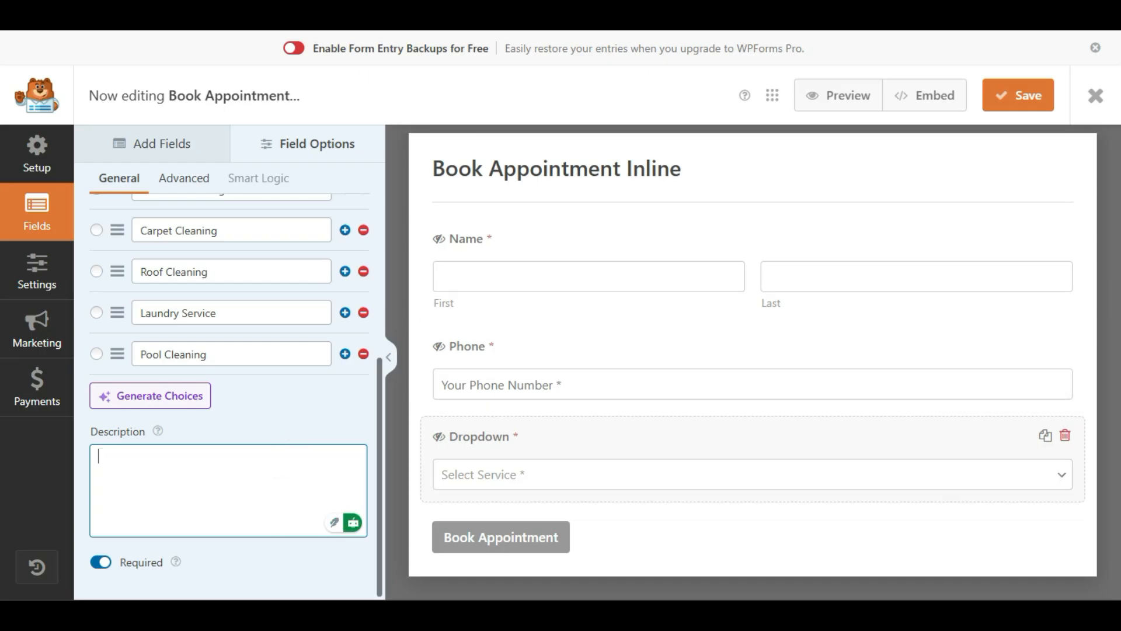
pyautogui.click(276, 544)
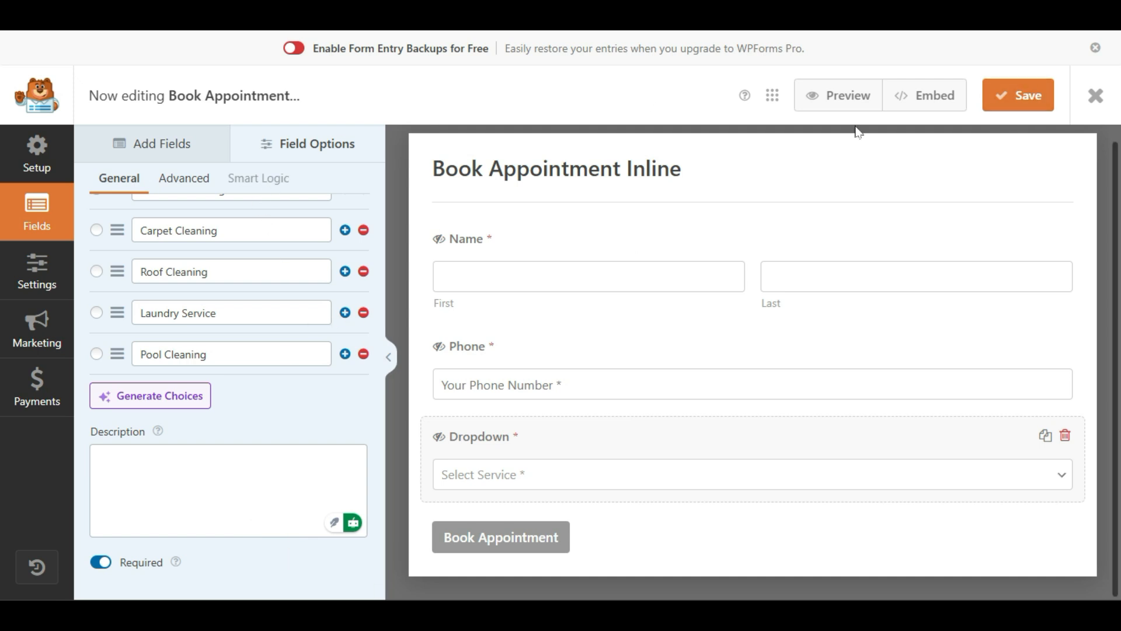
# Step: Save the Book Appointment Inline form in WPForms
pyautogui.click(1010, 88)
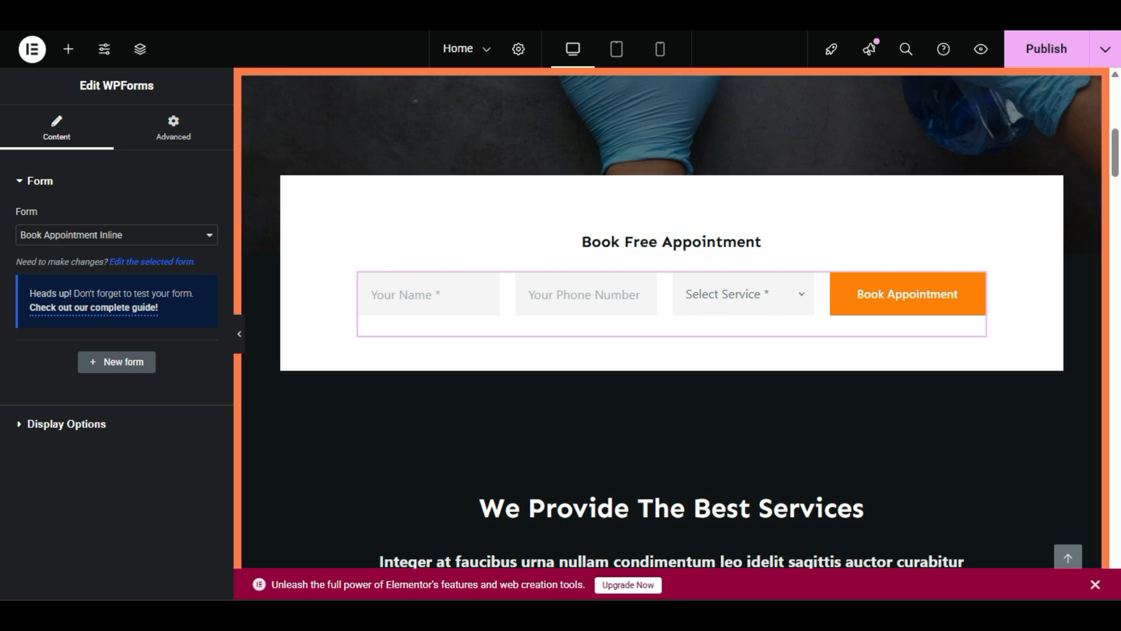
pyautogui.scroll(-5, 651, 402)
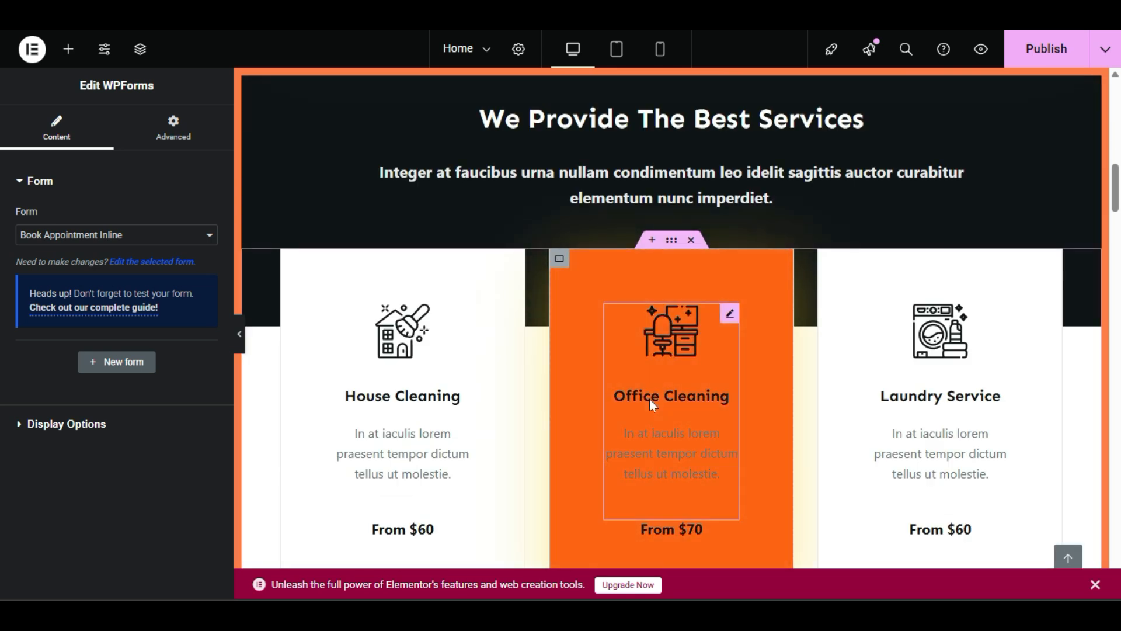
pyautogui.scroll(2, 651, 403)
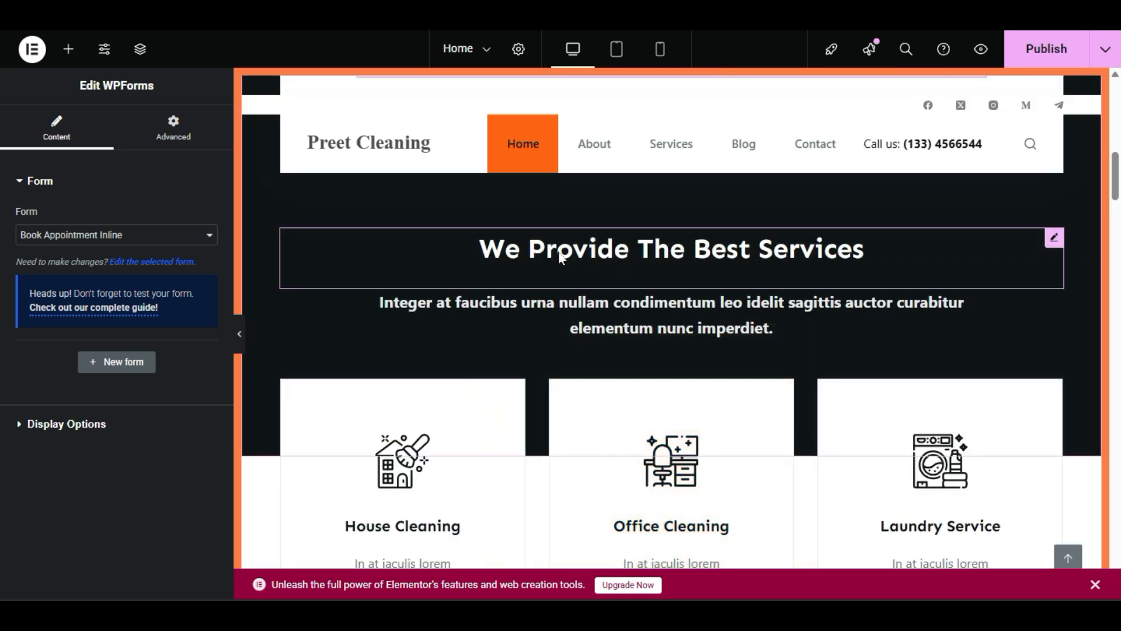
# Step: Select the services heading and subtitle text in Elementor, then the service cards section
pyautogui.doubleClick(559, 257)
pyautogui.moveTo(20, 236); pyautogui.dragTo(144, 241)
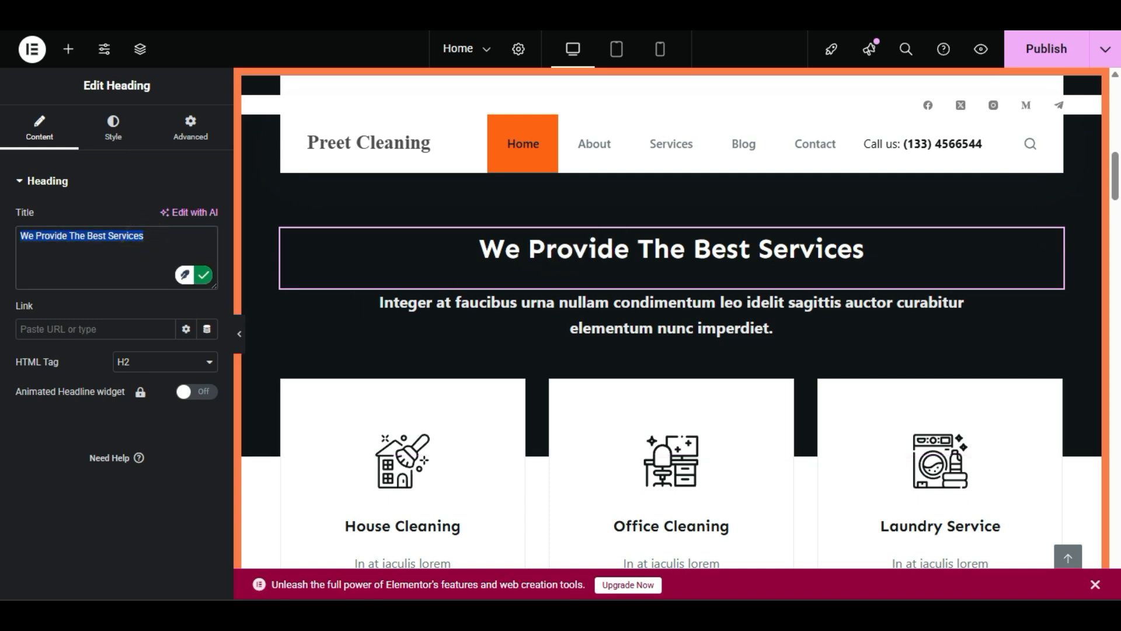
pyautogui.click(667, 324)
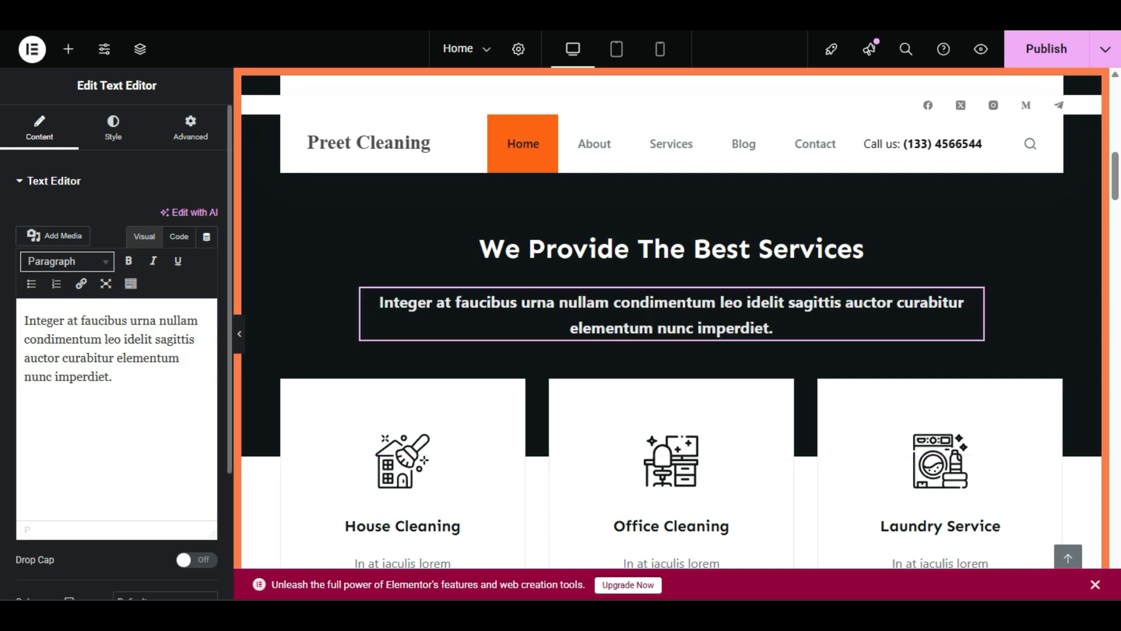
pyautogui.moveTo(24, 320); pyautogui.dragTo(124, 382)
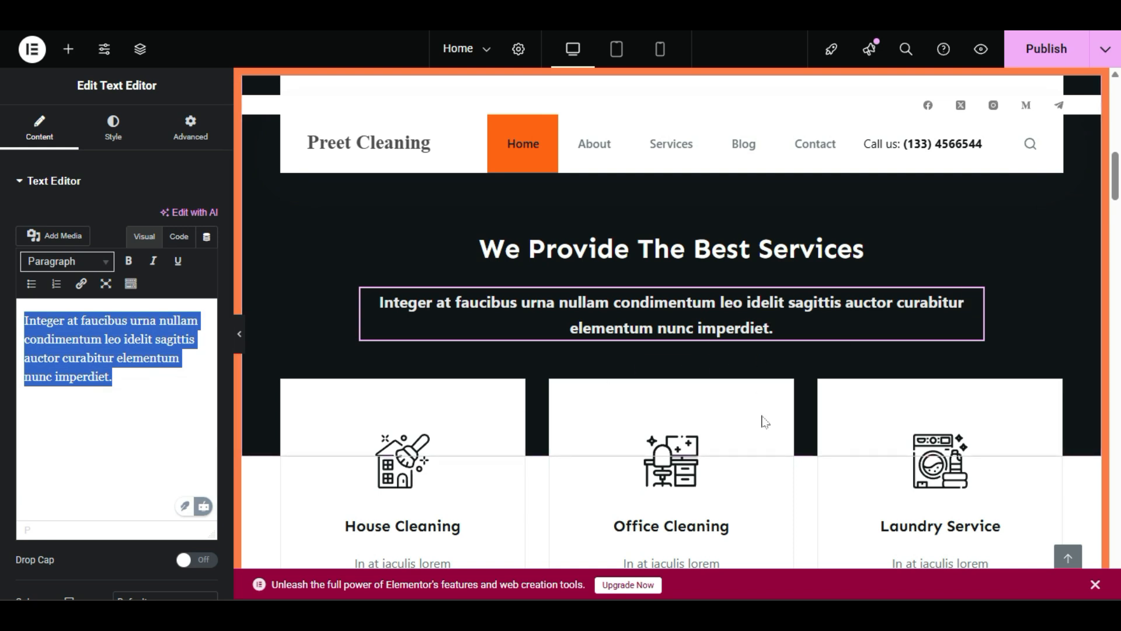
pyautogui.scroll(-4, 764, 421)
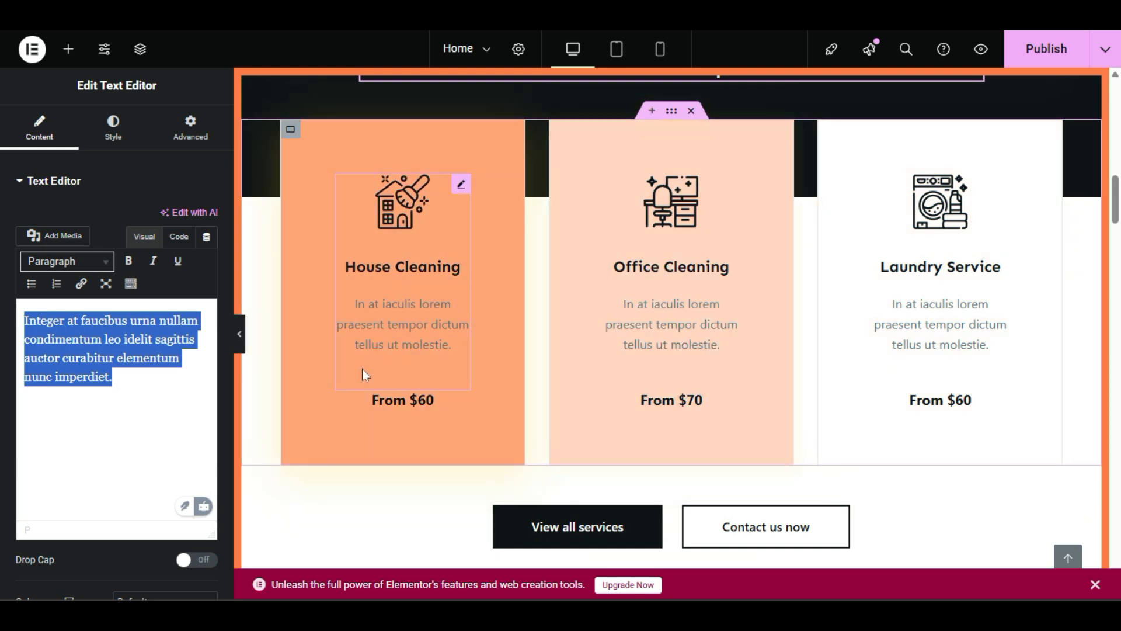
pyautogui.scroll(-4, 365, 374)
pyautogui.scroll(6, 899, 376)
pyautogui.scroll(2, 631, 362)
pyautogui.scroll(-2, 652, 441)
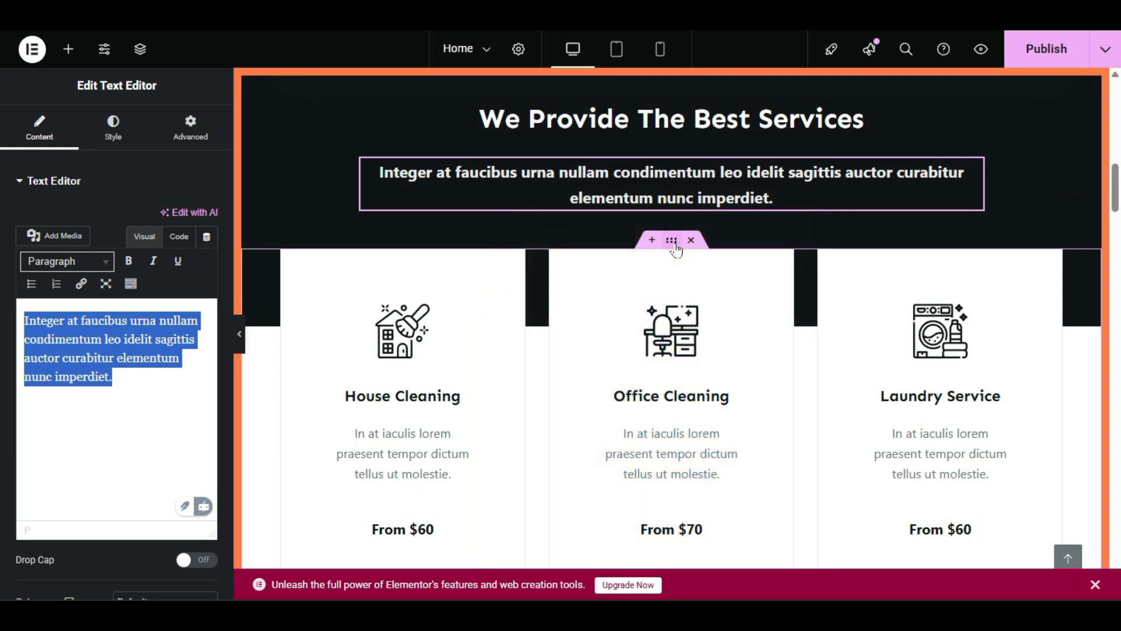
pyautogui.click(676, 250)
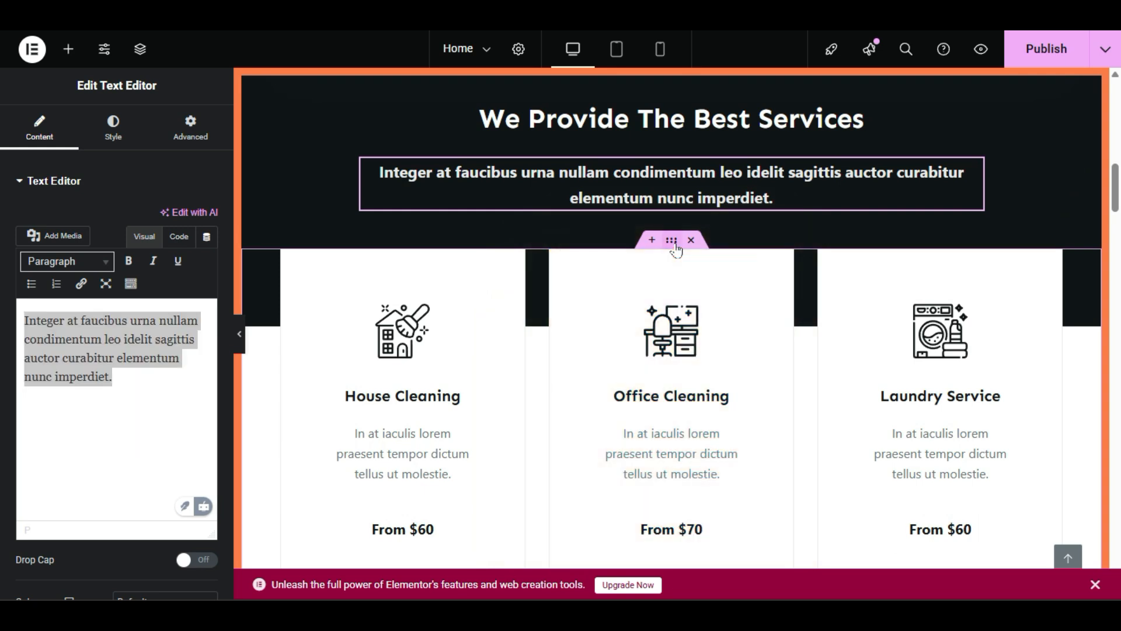
pyautogui.rightClick(676, 250)
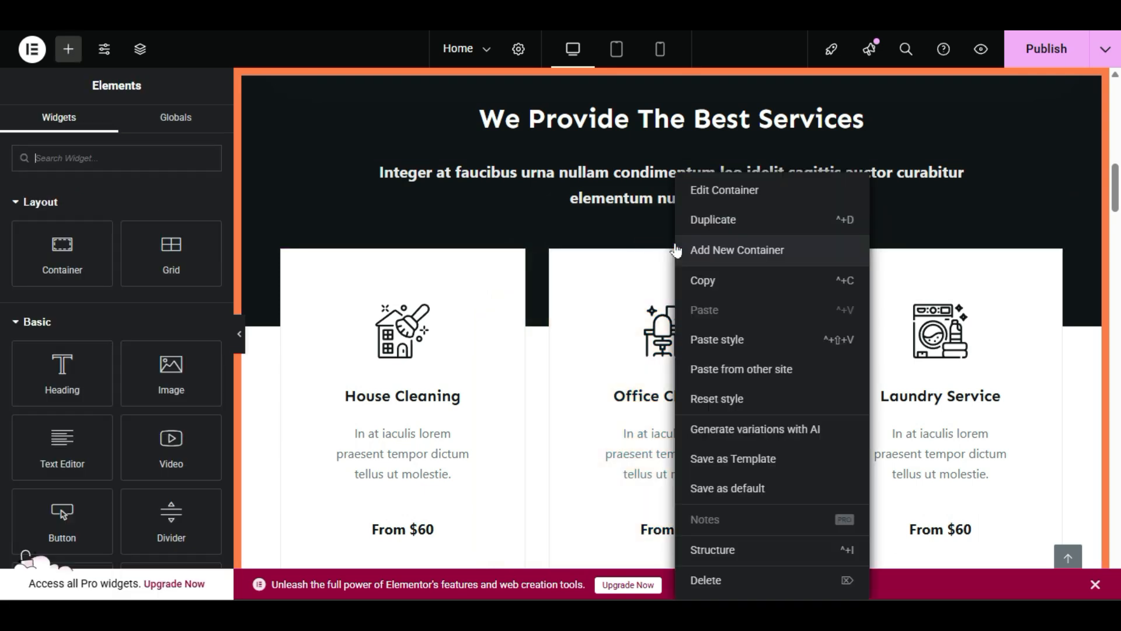
pyautogui.click(703, 221)
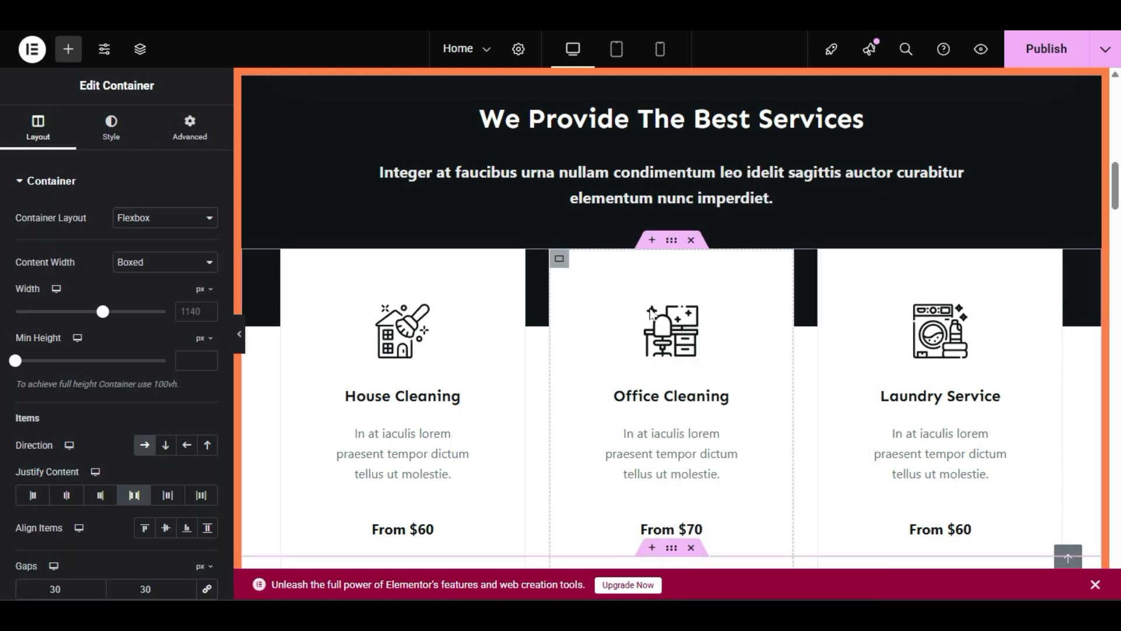
pyautogui.scroll(2, 937, 329)
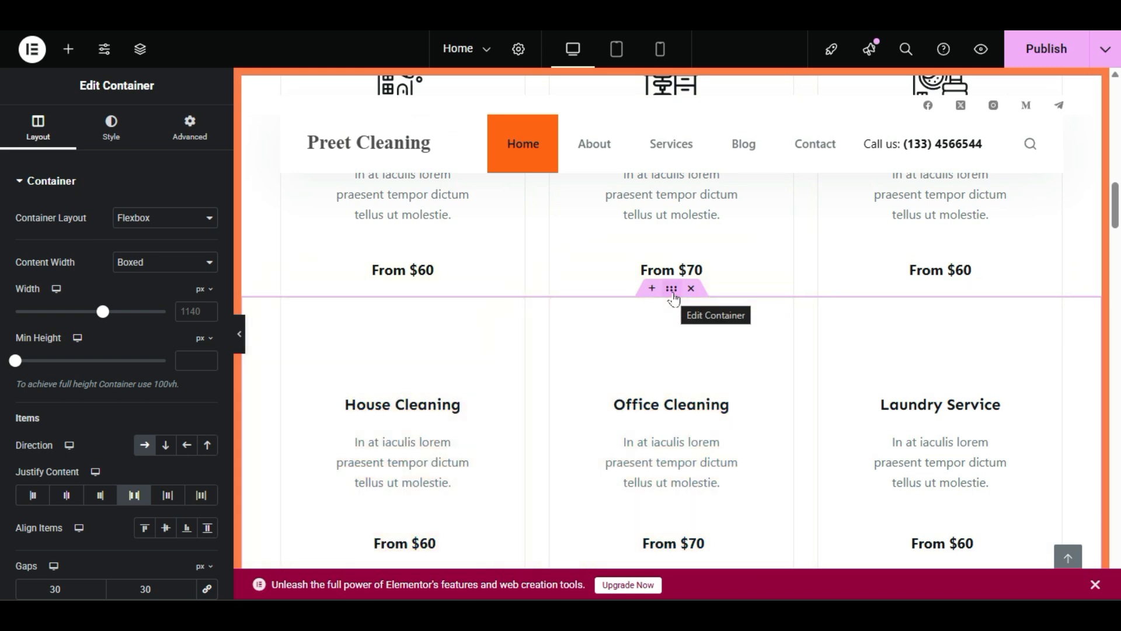
pyautogui.press('Delete')
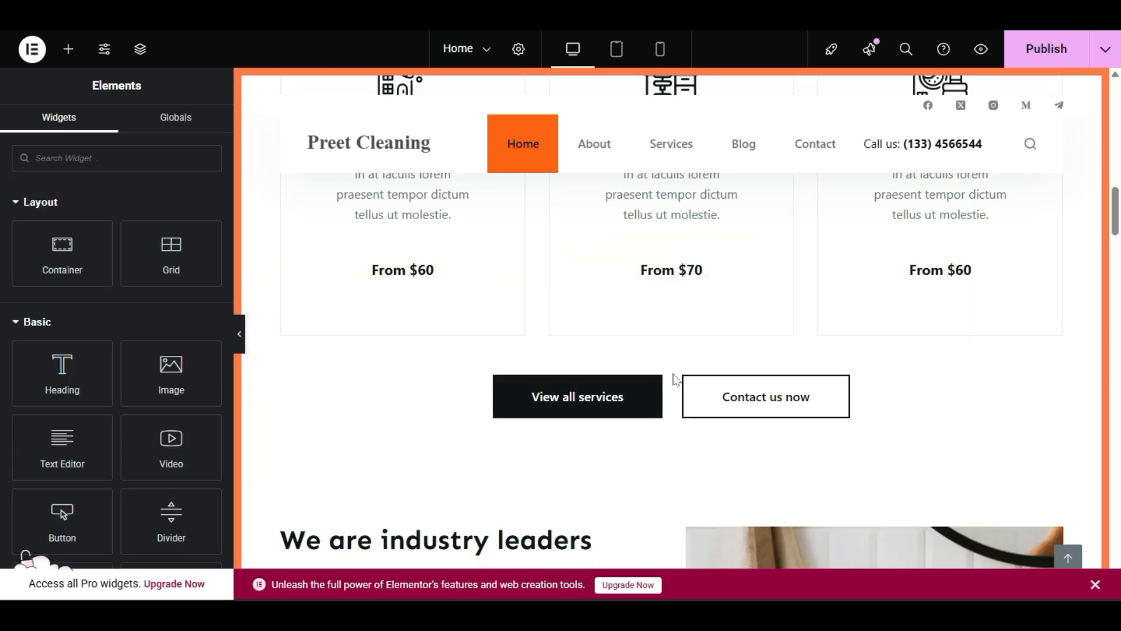
pyautogui.scroll(2, 676, 381)
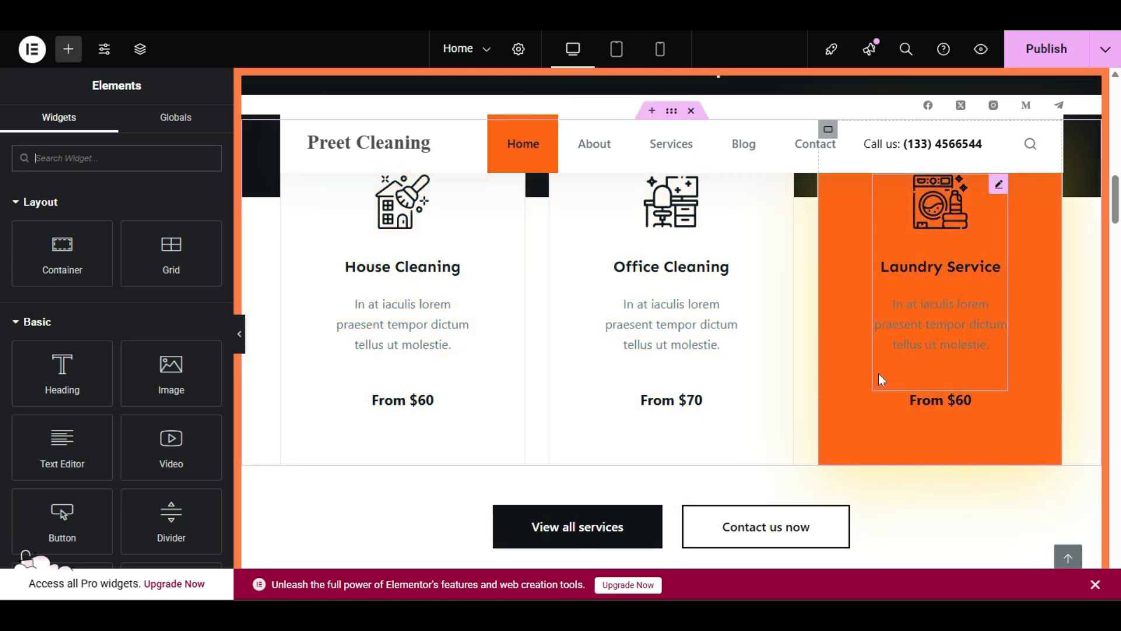
pyautogui.scroll(2, 881, 380)
pyautogui.scroll(-2, 881, 381)
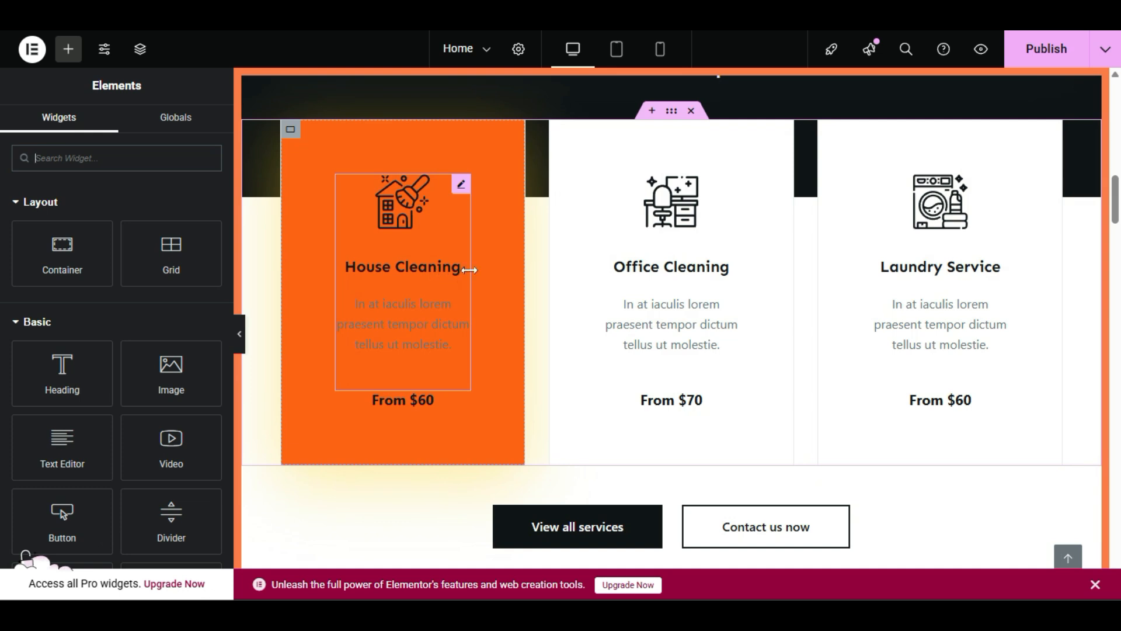
pyautogui.scroll(-2, 676, 262)
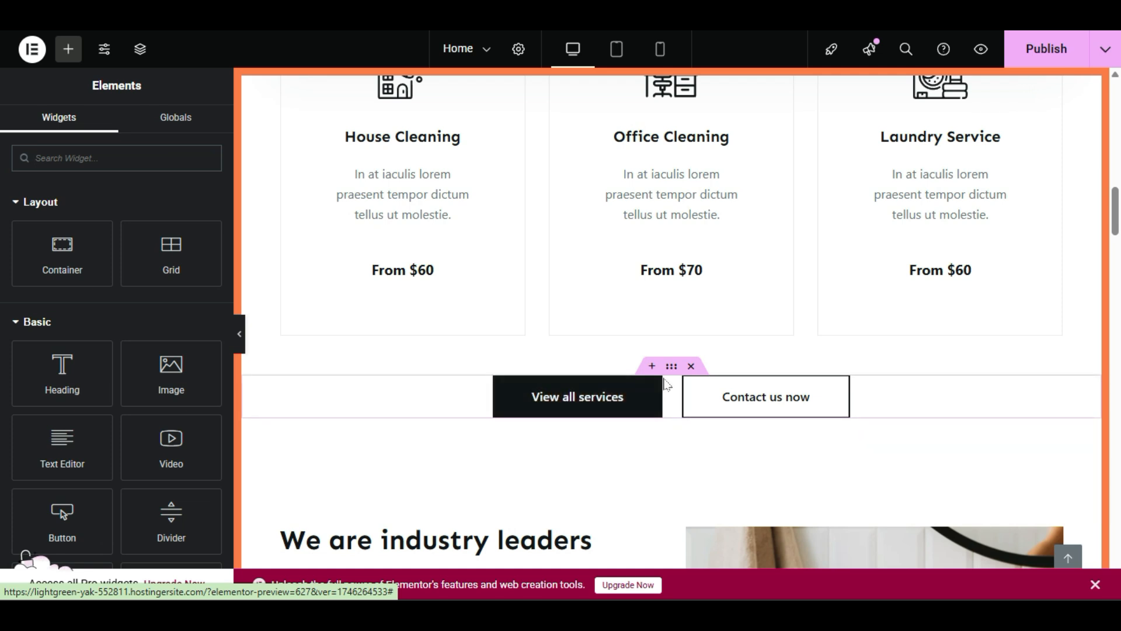
# Step: Inspect the View all services button's label and '#' link, and check the site's pages list
pyautogui.click(571, 399)
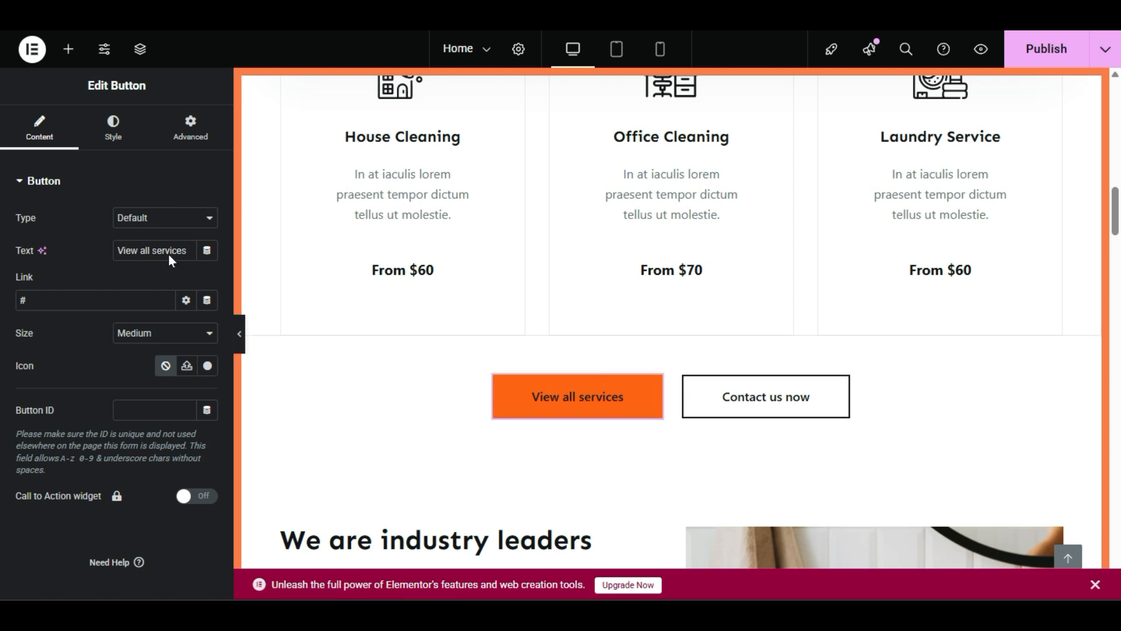
pyautogui.tripleClick(152, 250)
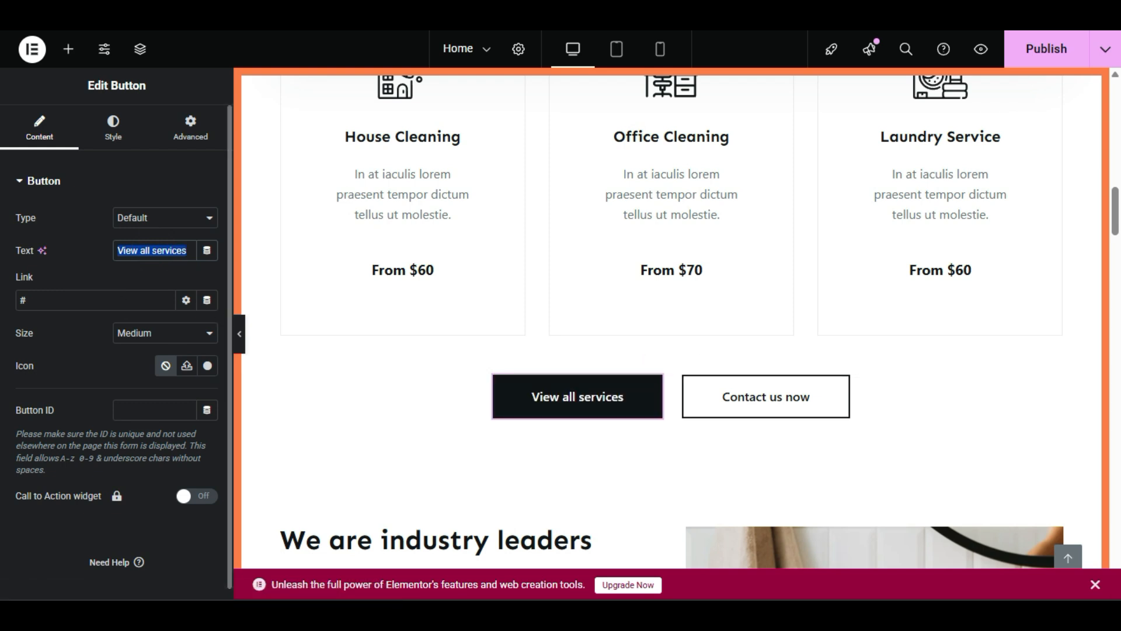
pyautogui.doubleClick(73, 300)
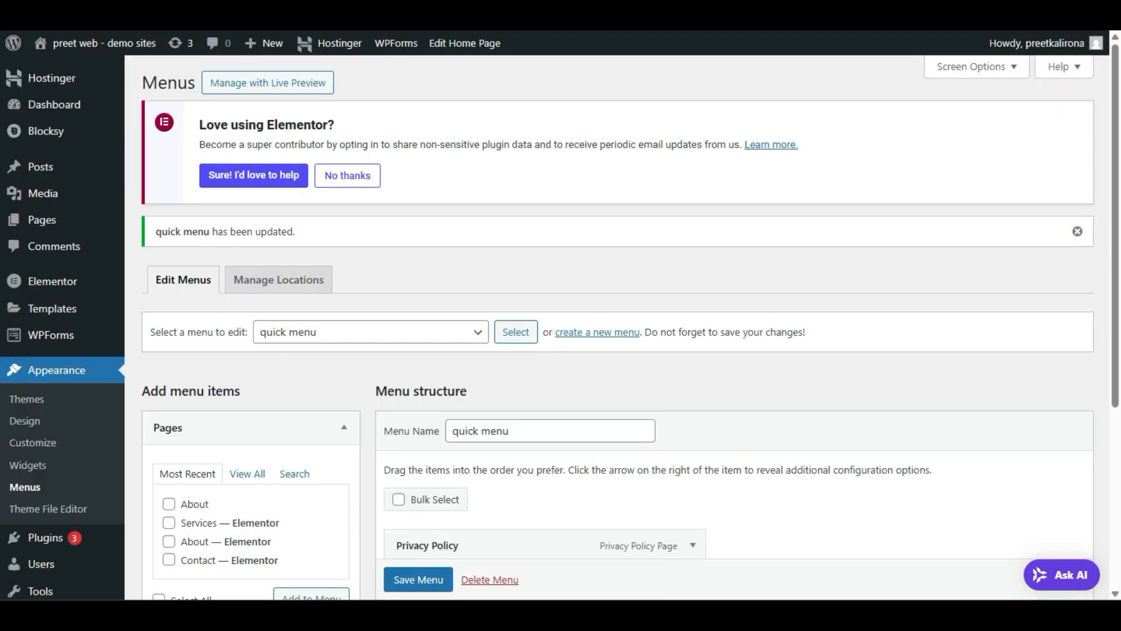
pyautogui.click(155, 229)
pyautogui.scroll(-3, 381, 268)
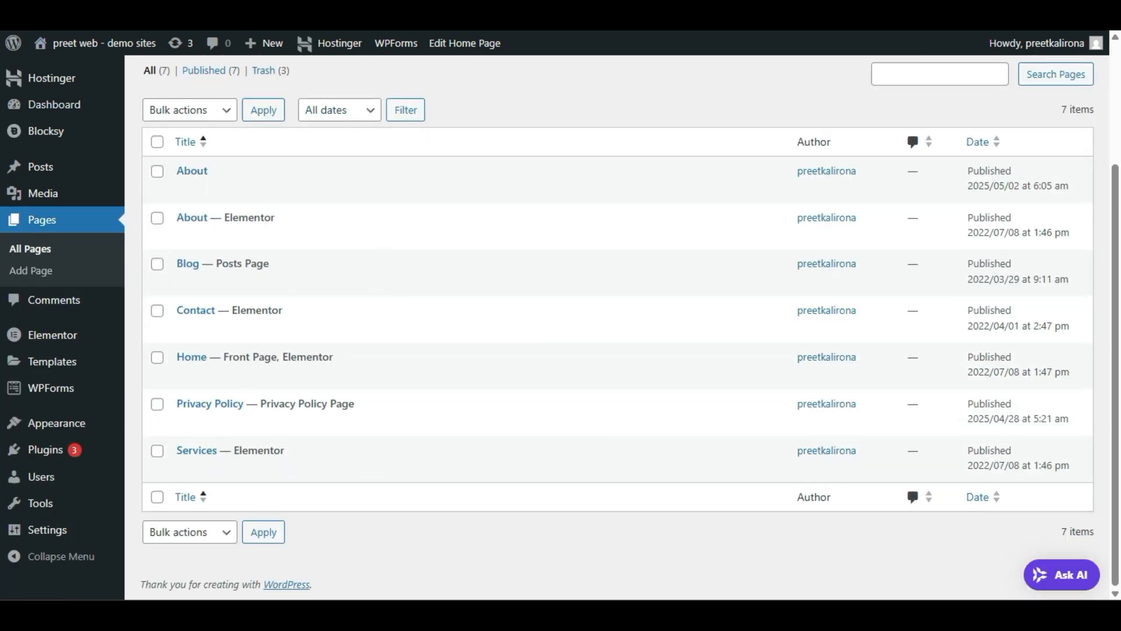
# Step: Replace the button's '#' link with 'serv' and choose the Services page
pyautogui.click(241, 24)
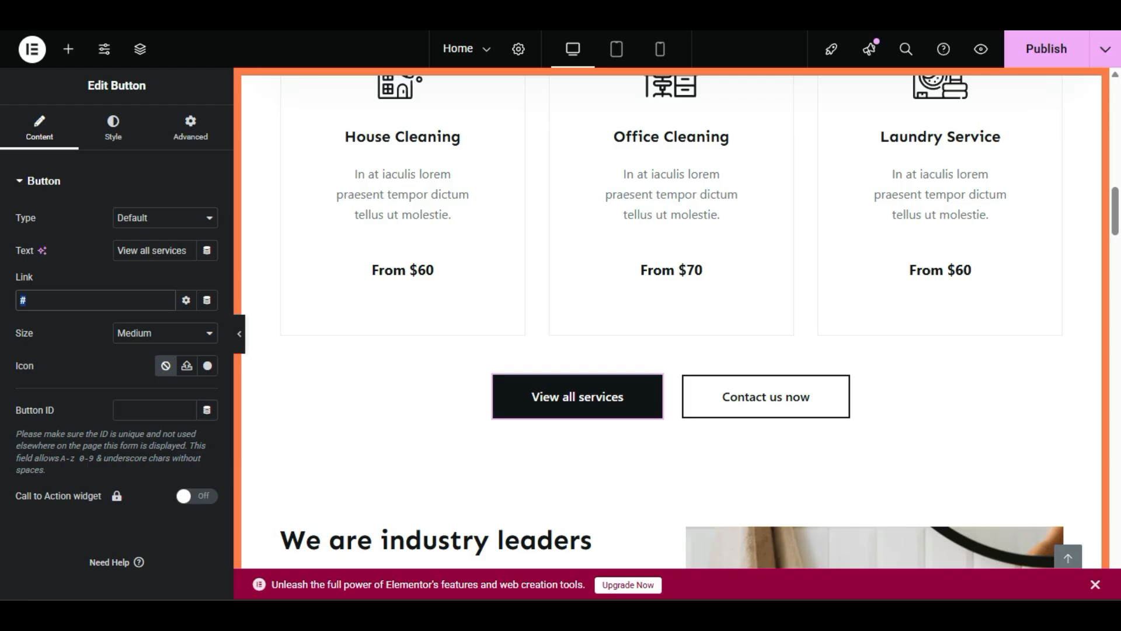
pyautogui.click(49, 298)
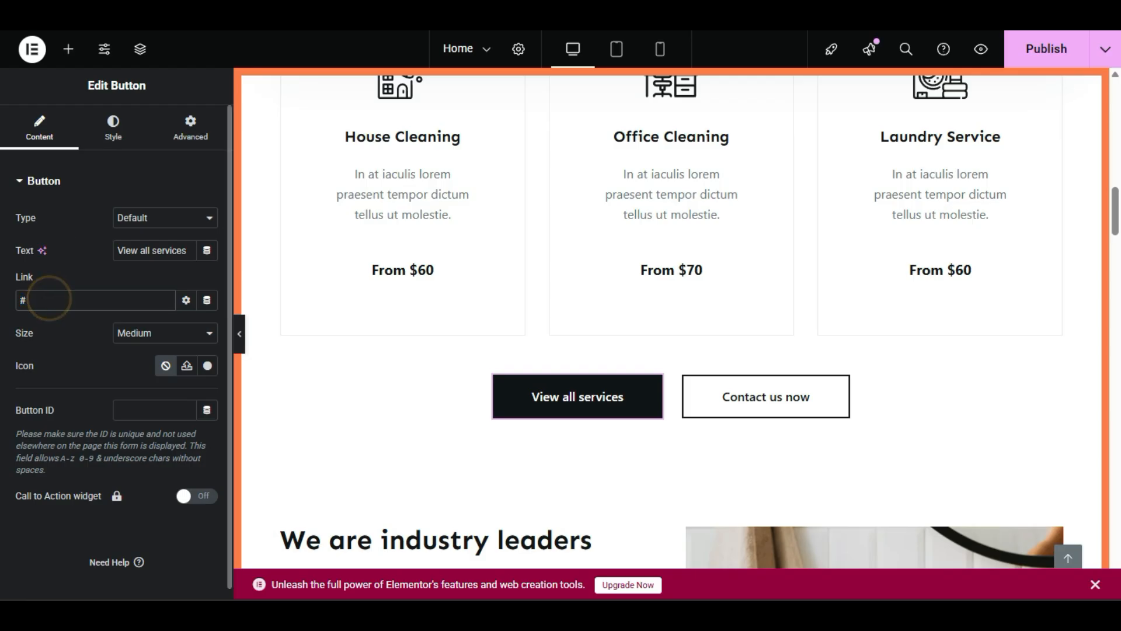
pyautogui.press('BackSpace')
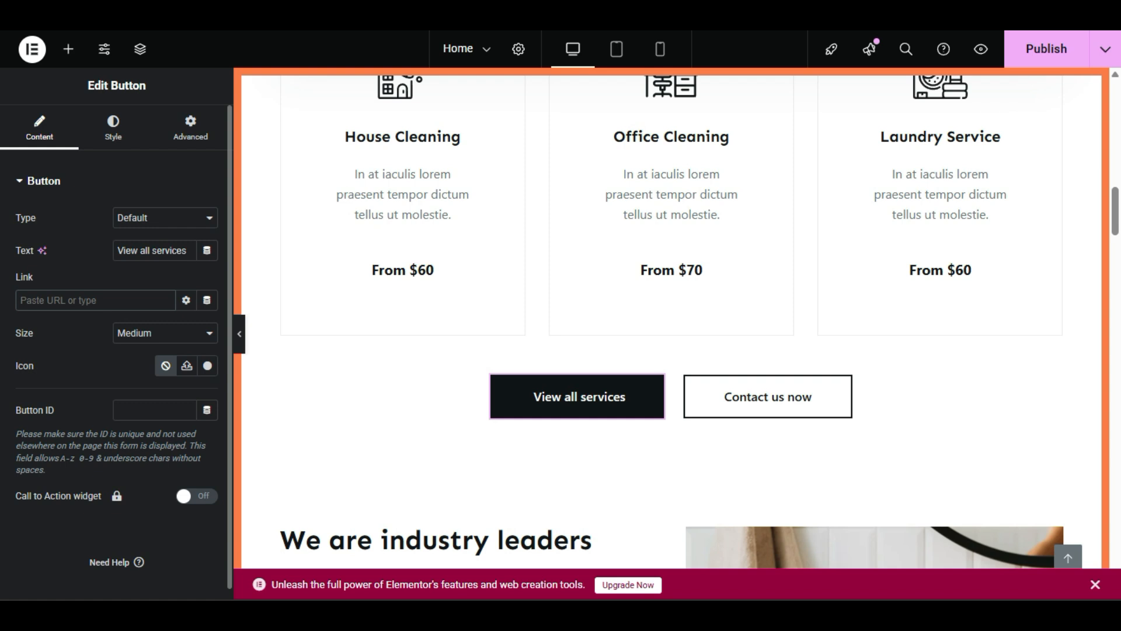
pyautogui.write('serv')
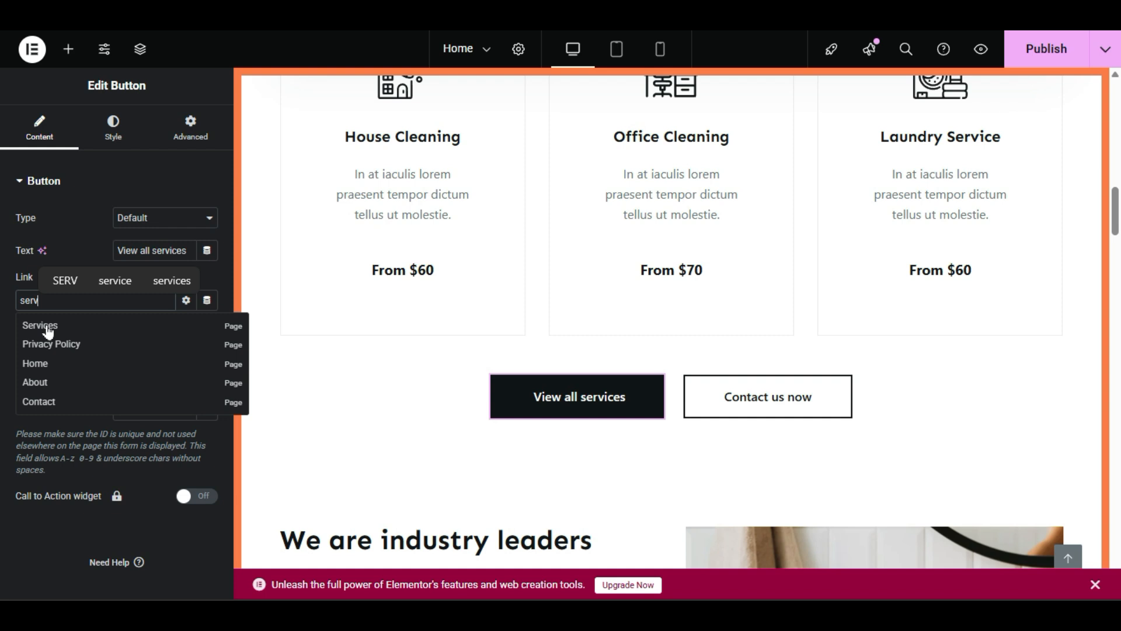
pyautogui.click(47, 327)
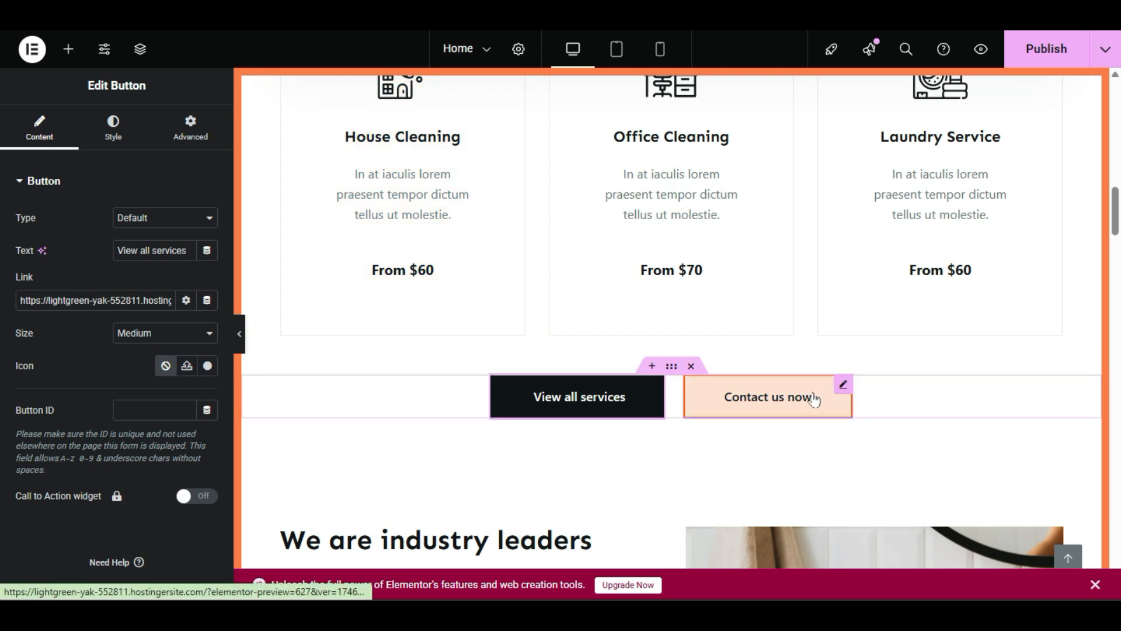
# Step: Link the Contact us now button to the Contact page via 'conta', then publish the Home page
pyautogui.click(793, 394)
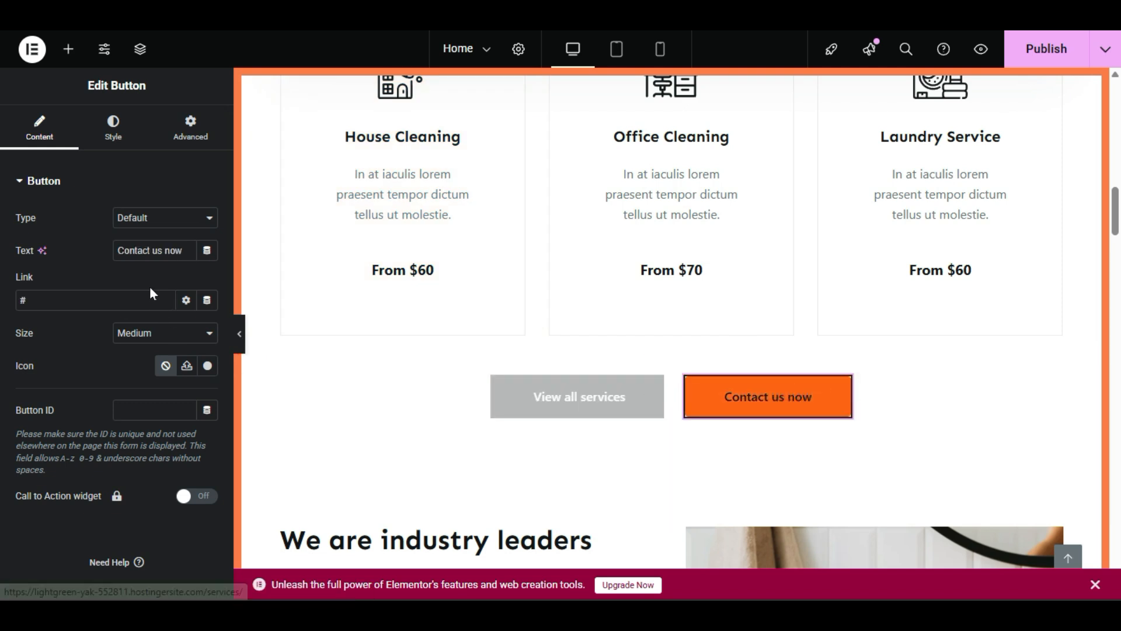
pyautogui.tripleClick(156, 247)
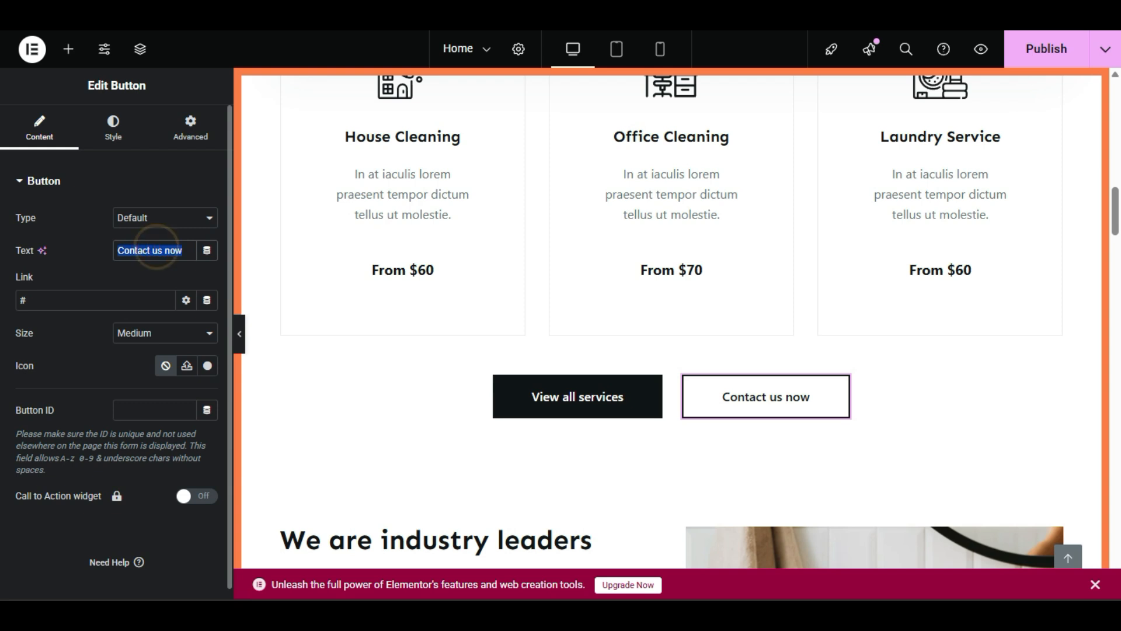
pyautogui.click(32, 300)
pyautogui.doubleClick(46, 300)
pyautogui.write('conta')
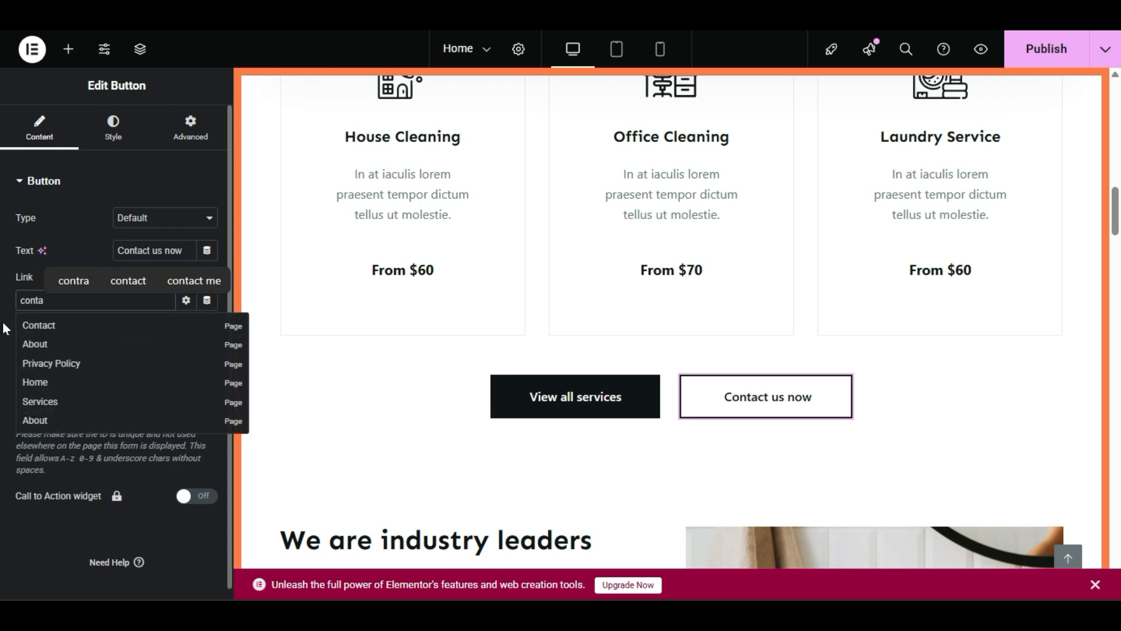
pyautogui.click(32, 331)
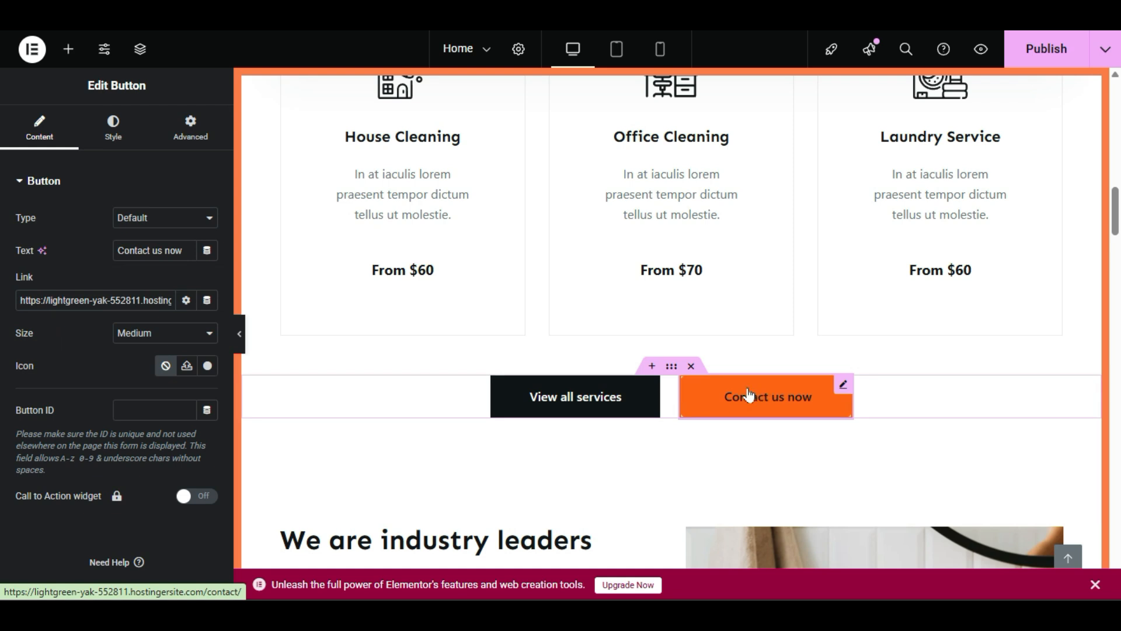
pyautogui.click(1023, 45)
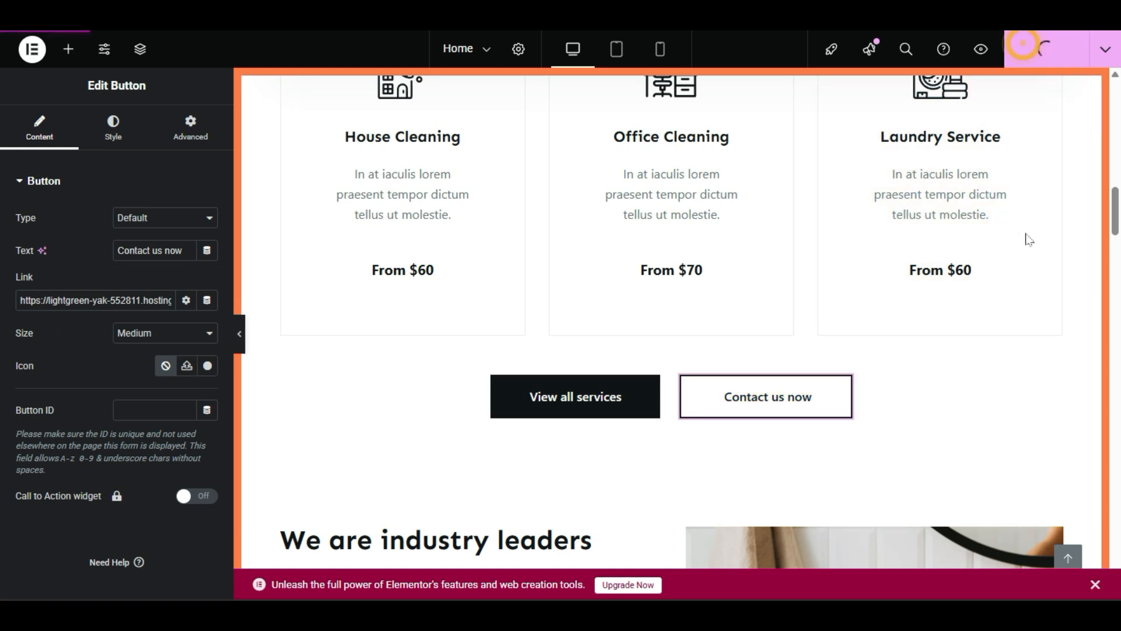
pyautogui.scroll(4, 978, 350)
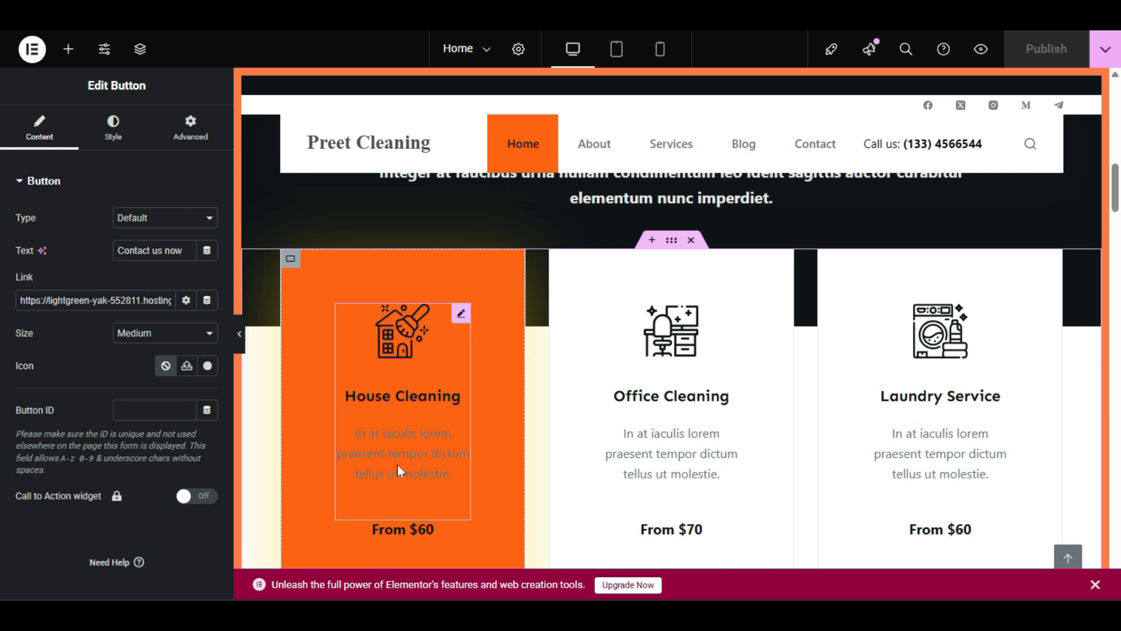
# Step: Edit the House Cleaning icon box and insert a left-arrow icon from the Icon Library
pyautogui.rightClick(404, 356)
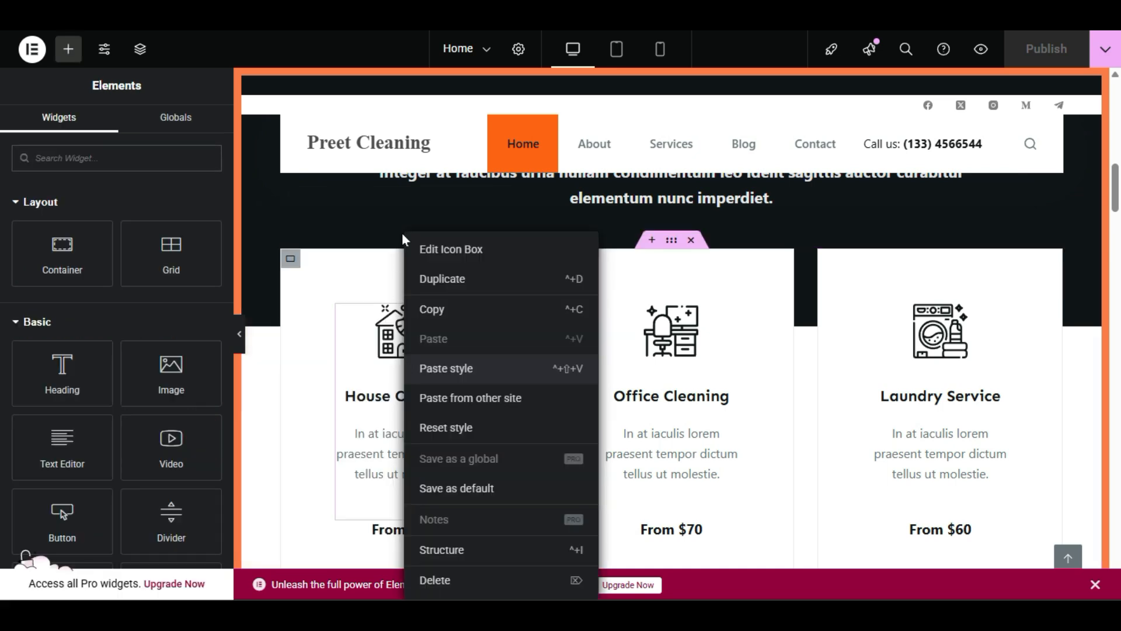
pyautogui.click(430, 249)
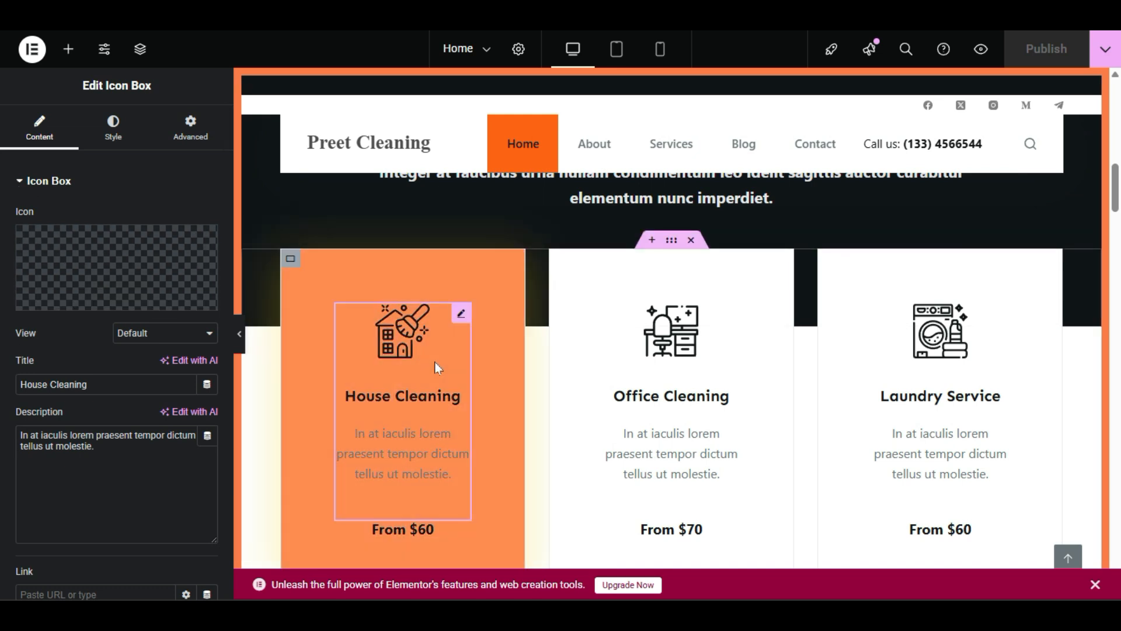
pyautogui.moveTo(69, 294)
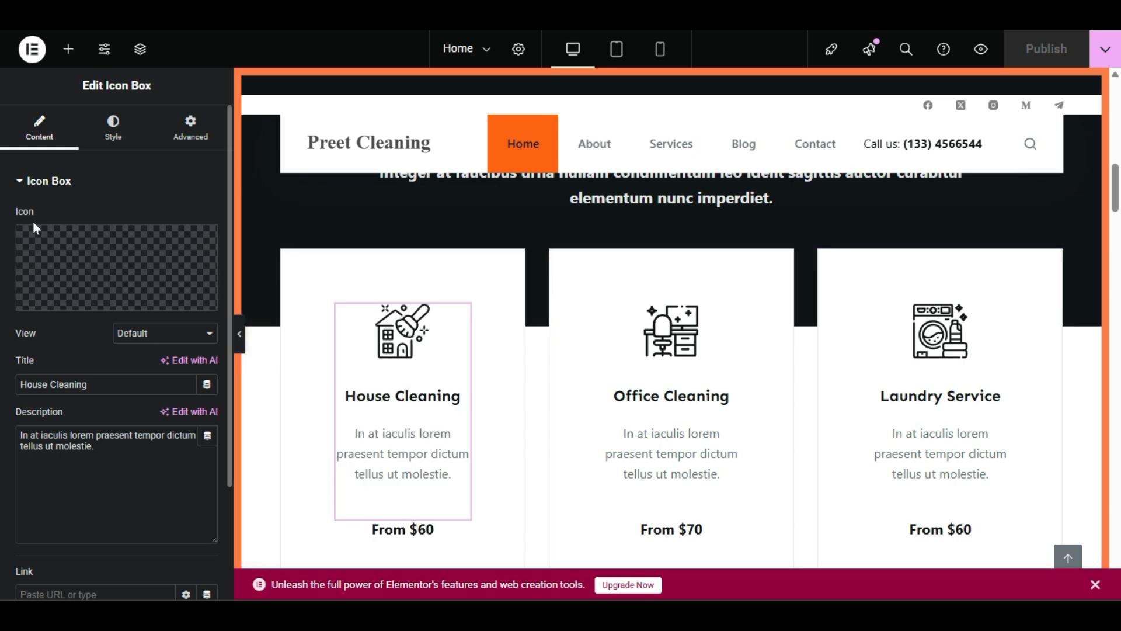
pyautogui.click(66, 302)
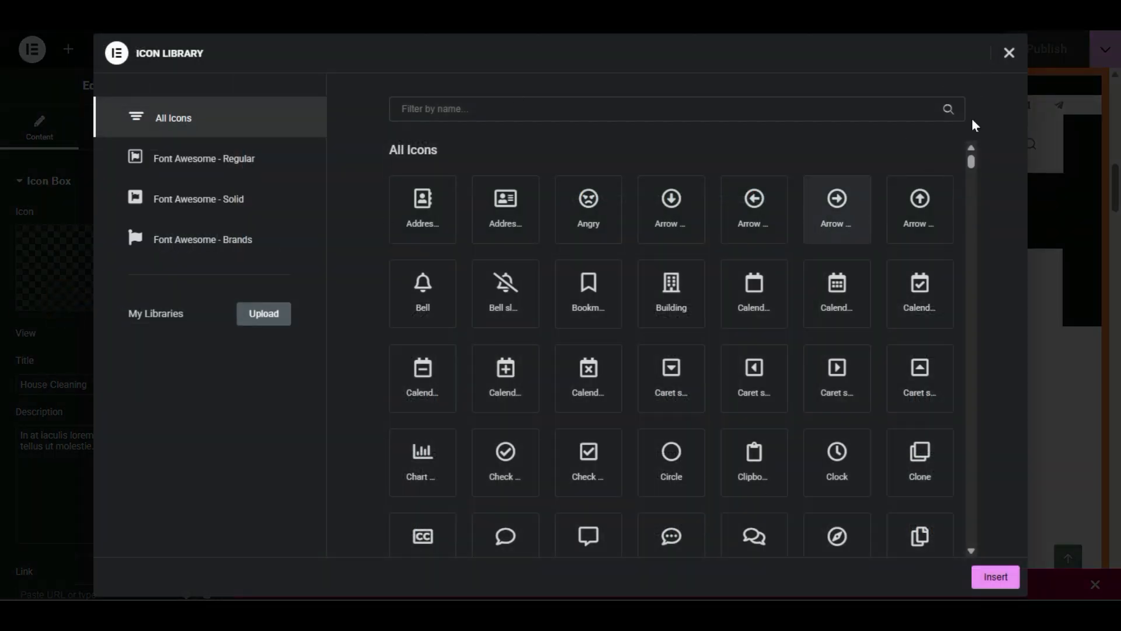
pyautogui.click(1009, 53)
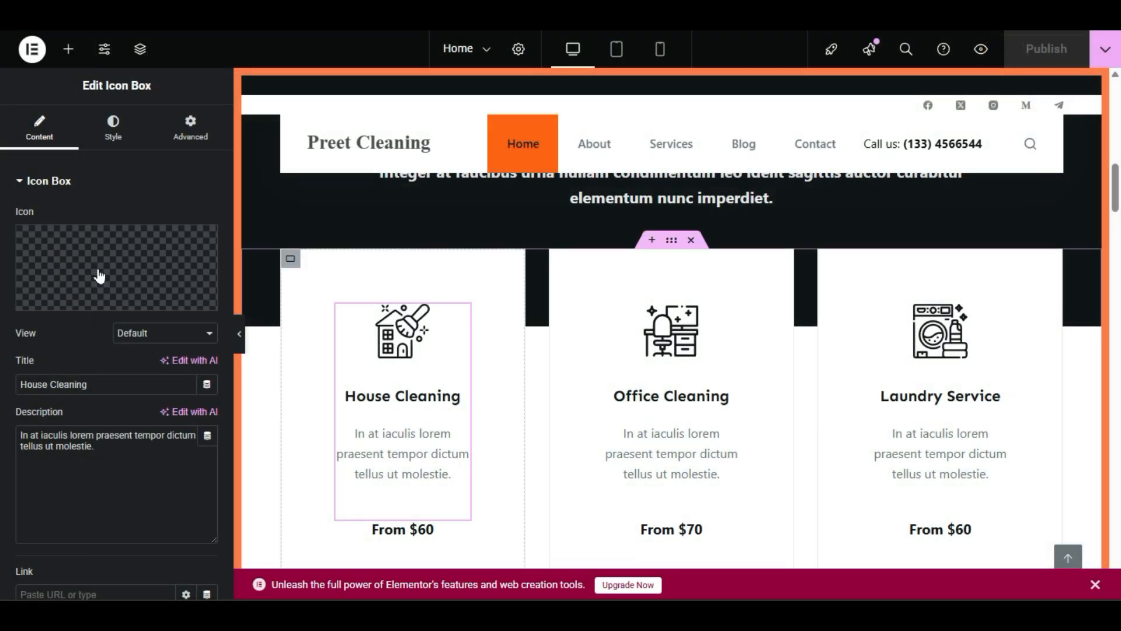
pyautogui.click(73, 301)
pyautogui.click(783, 212)
pyautogui.click(995, 577)
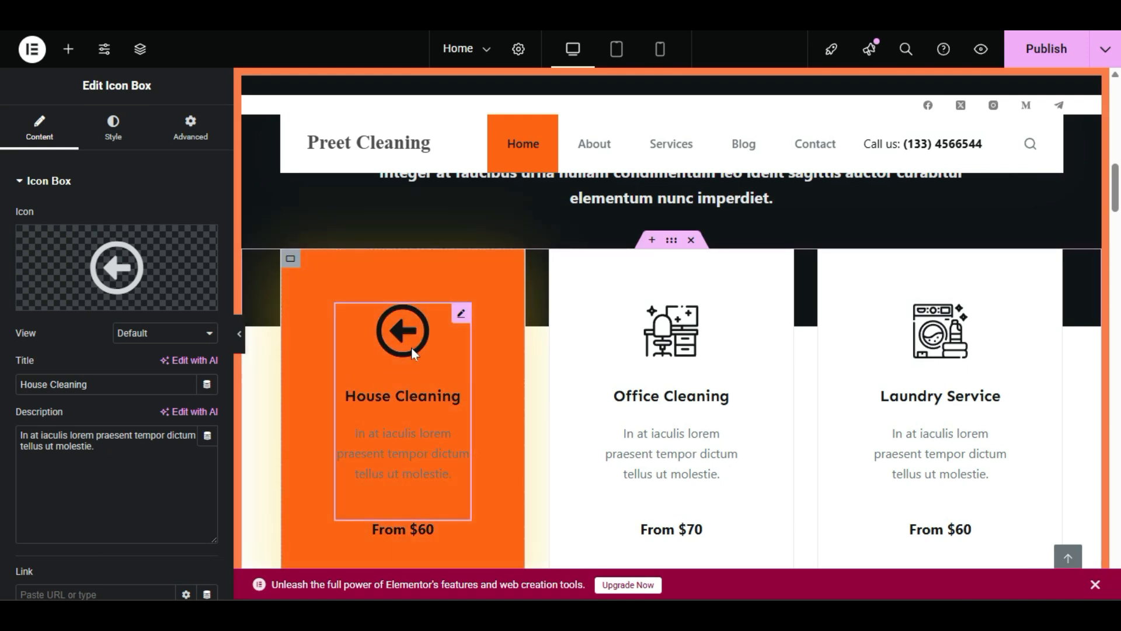
# Step: Search the Icon Library for 'home' and insert the Home icon into the card
pyautogui.moveTo(57, 297)
pyautogui.click(66, 300)
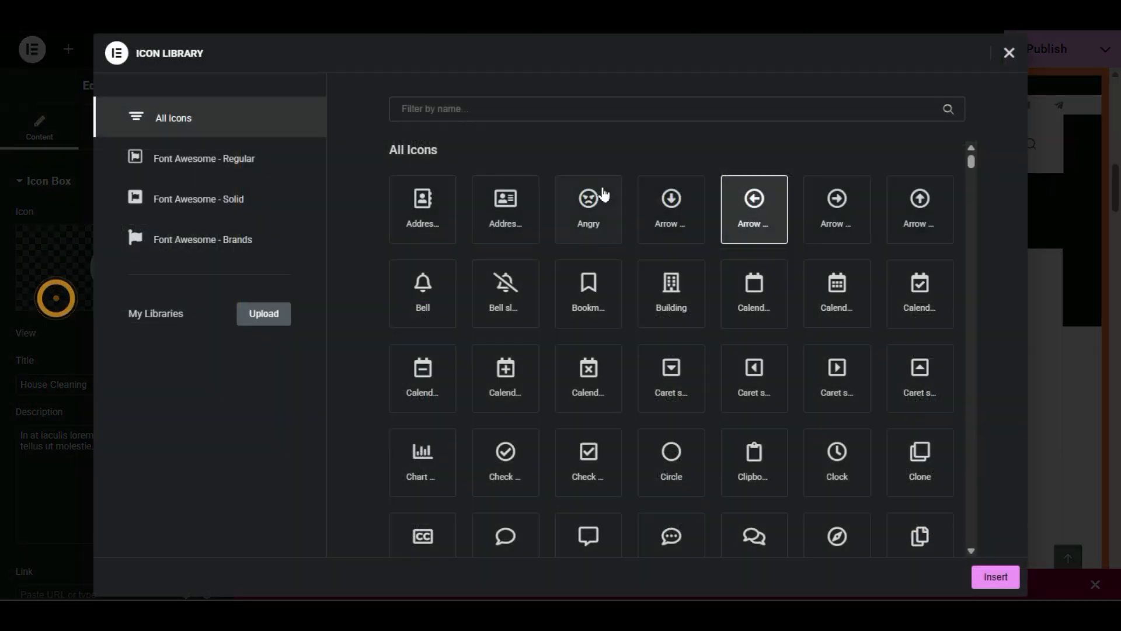
pyautogui.click(608, 115)
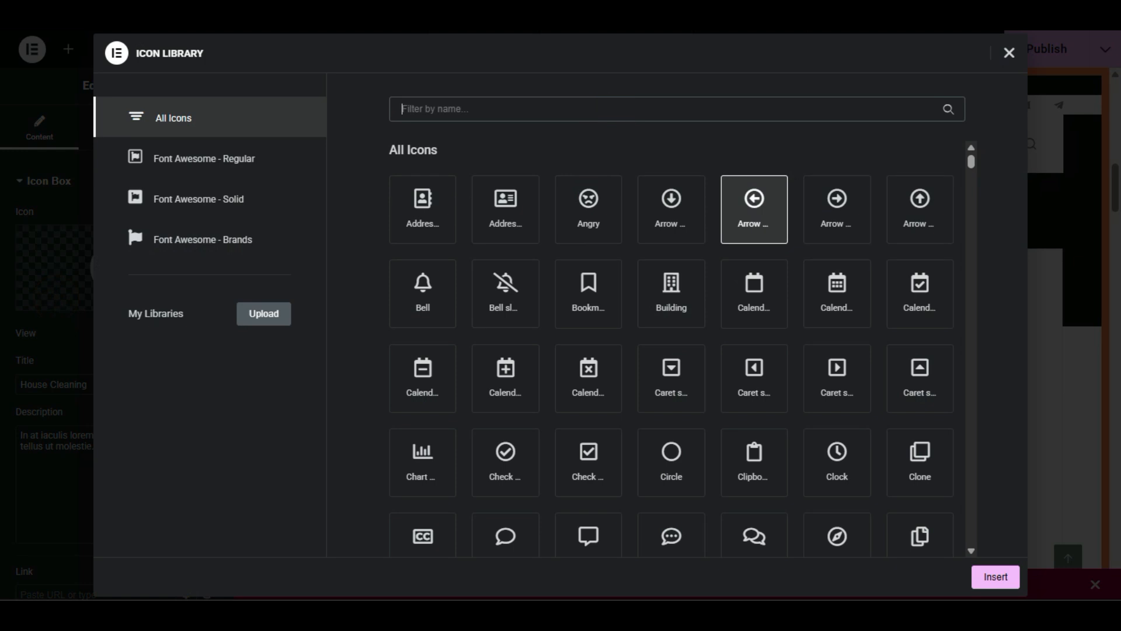
pyautogui.write('home')
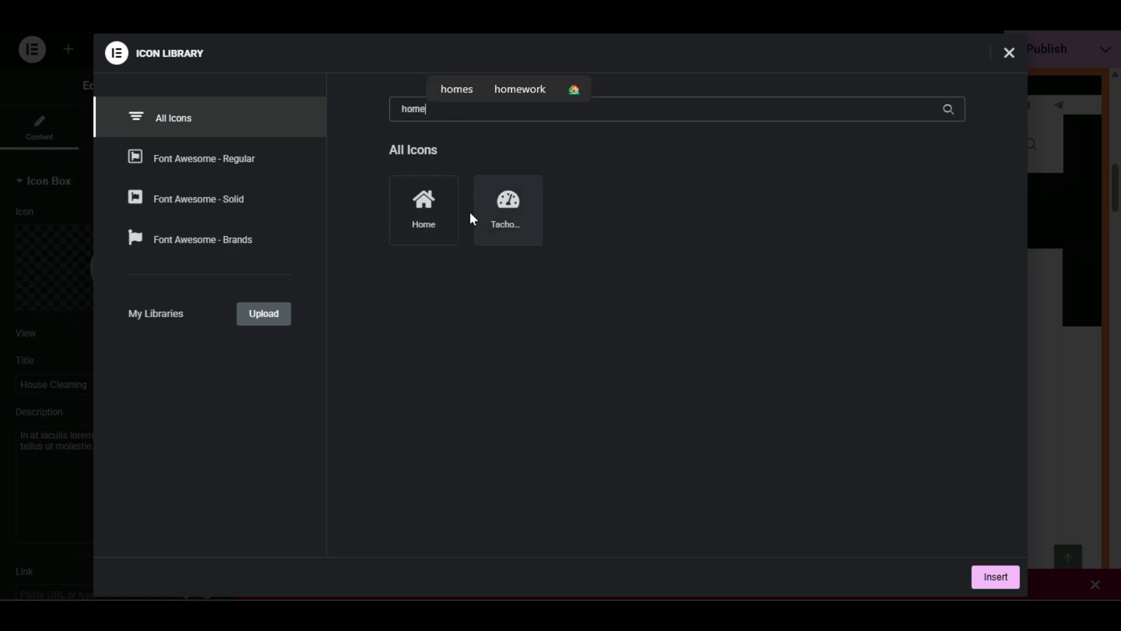
pyautogui.click(449, 211)
pyautogui.click(983, 577)
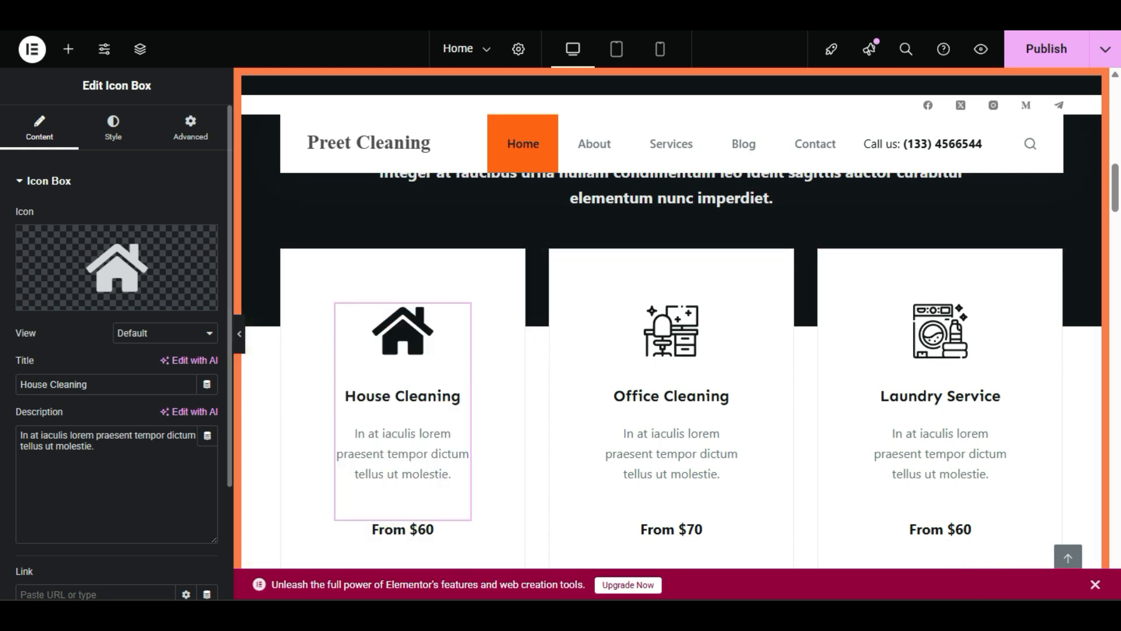
# Step: Open the House Cleaning card's From $60 button settings and select its '#' link
pyautogui.tripleClick(102, 387)
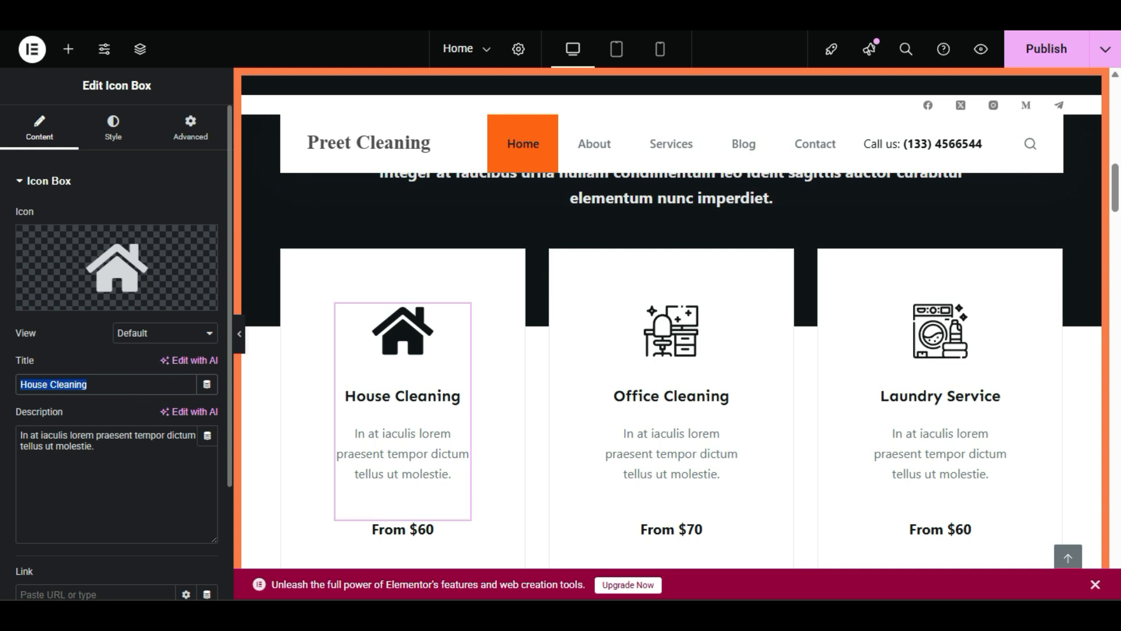
pyautogui.tripleClick(105, 450)
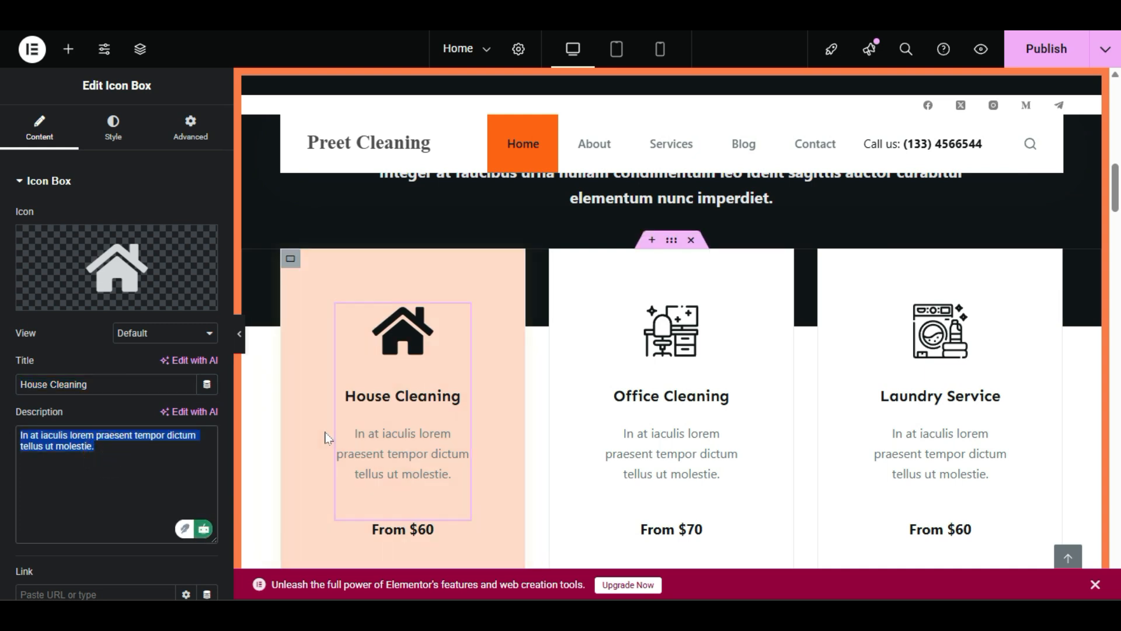
pyautogui.scroll(-2, 407, 429)
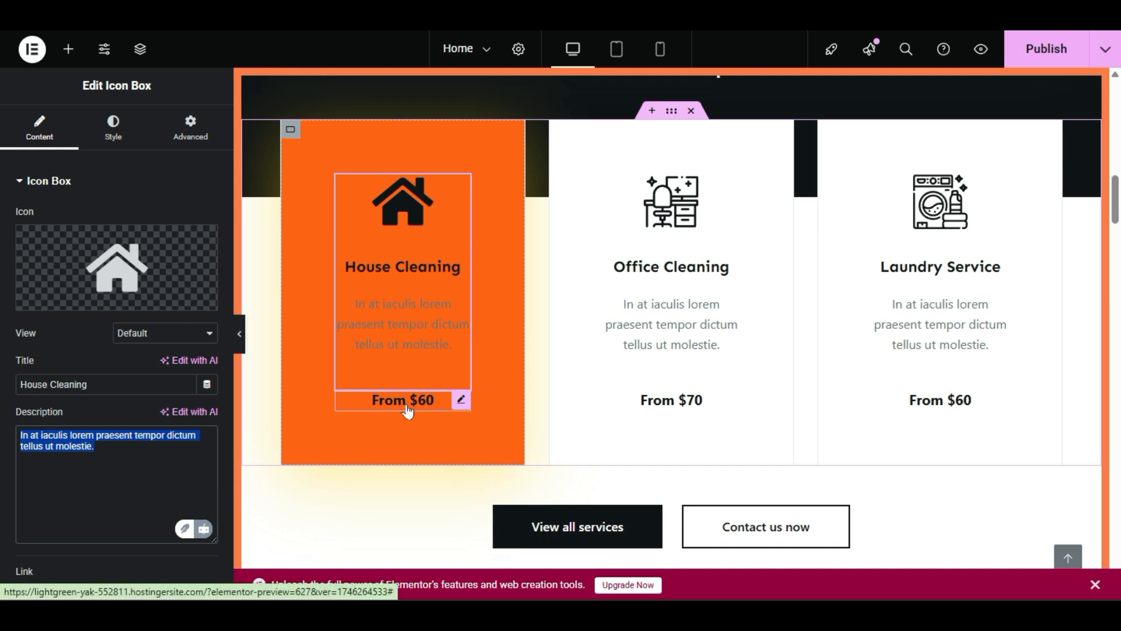
pyautogui.click(407, 409)
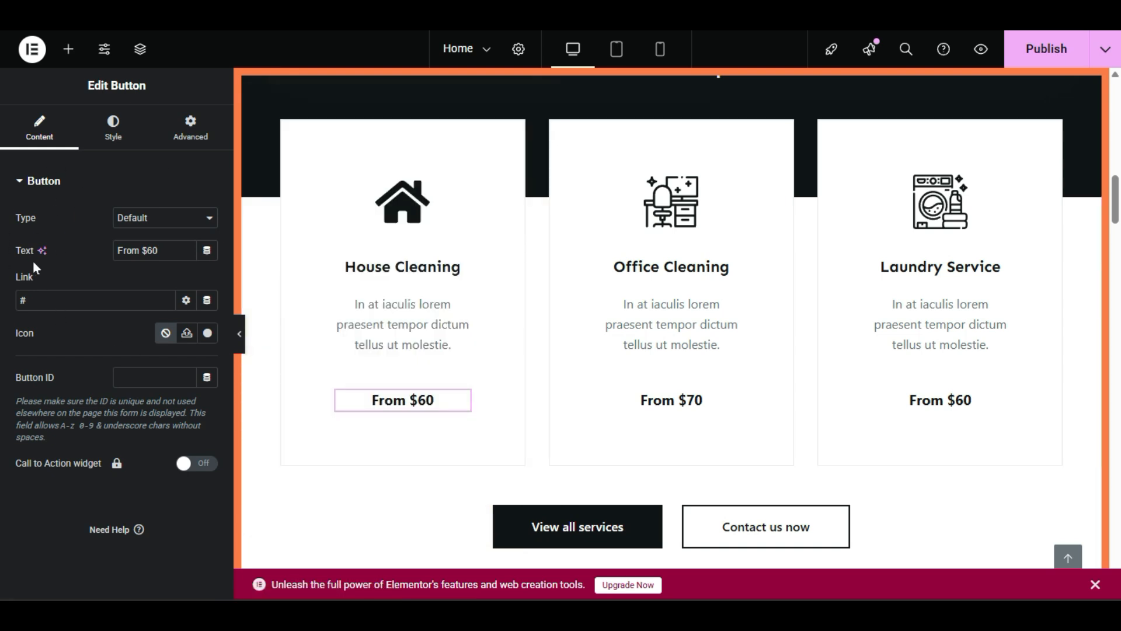
pyautogui.tripleClick(175, 251)
pyautogui.click(72, 279)
pyautogui.tripleClick(63, 298)
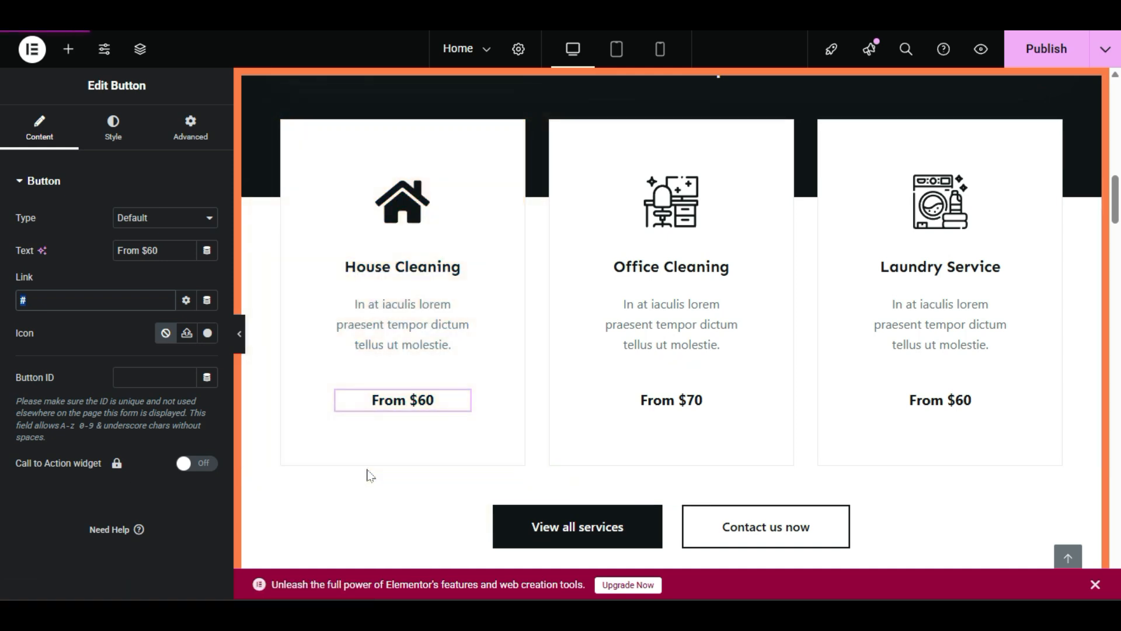
# Step: Publish the page, then select the Office Cleaning icon box on the canvas
pyautogui.click(1031, 51)
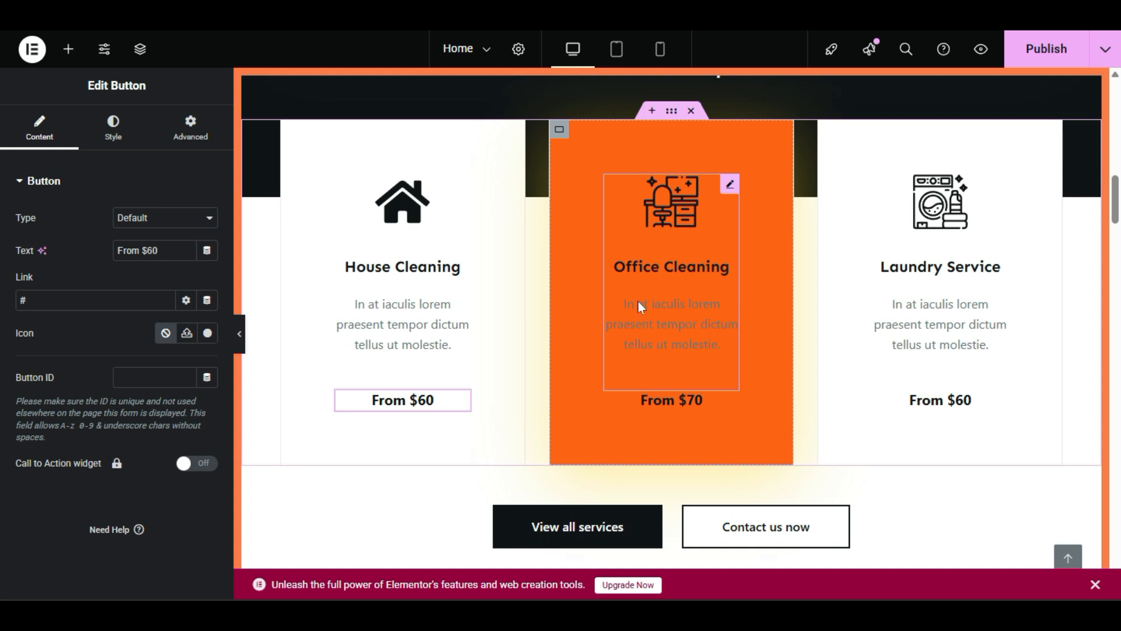
pyautogui.click(688, 257)
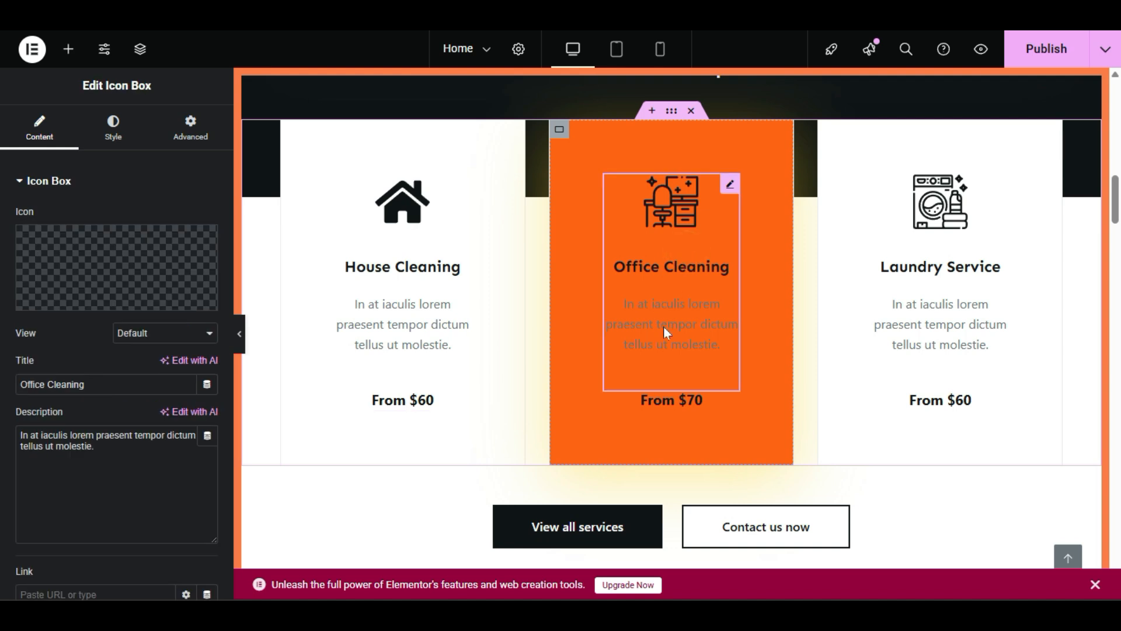
# Step: Select the Office Cleaning box's title text and its description text
pyautogui.click(694, 247)
pyautogui.click(687, 281)
pyautogui.tripleClick(113, 390)
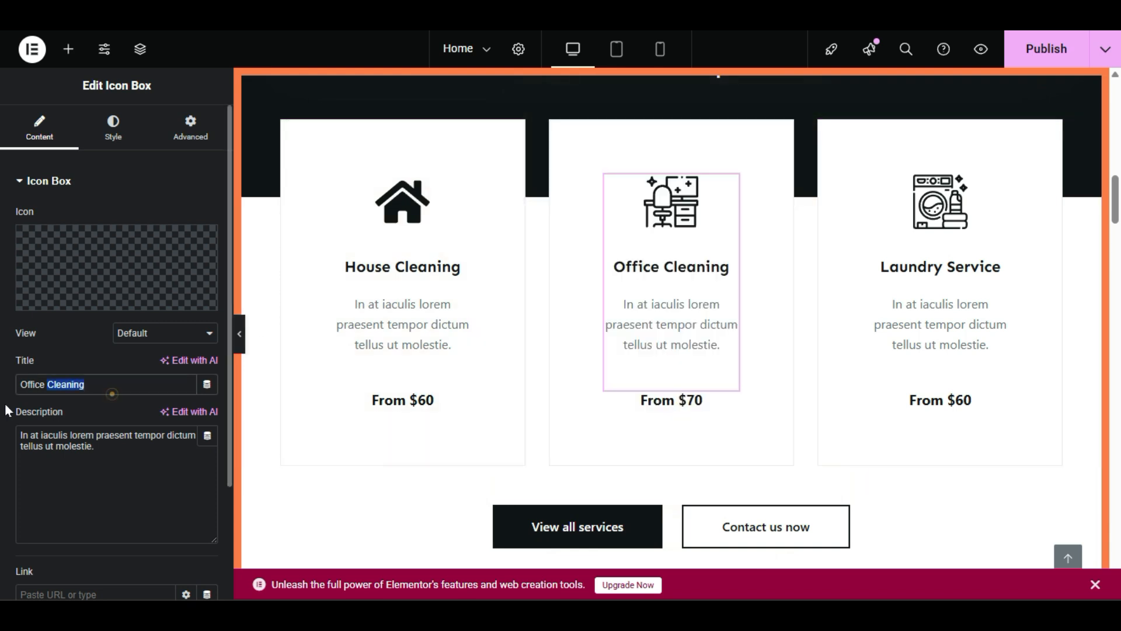
pyautogui.click(125, 452)
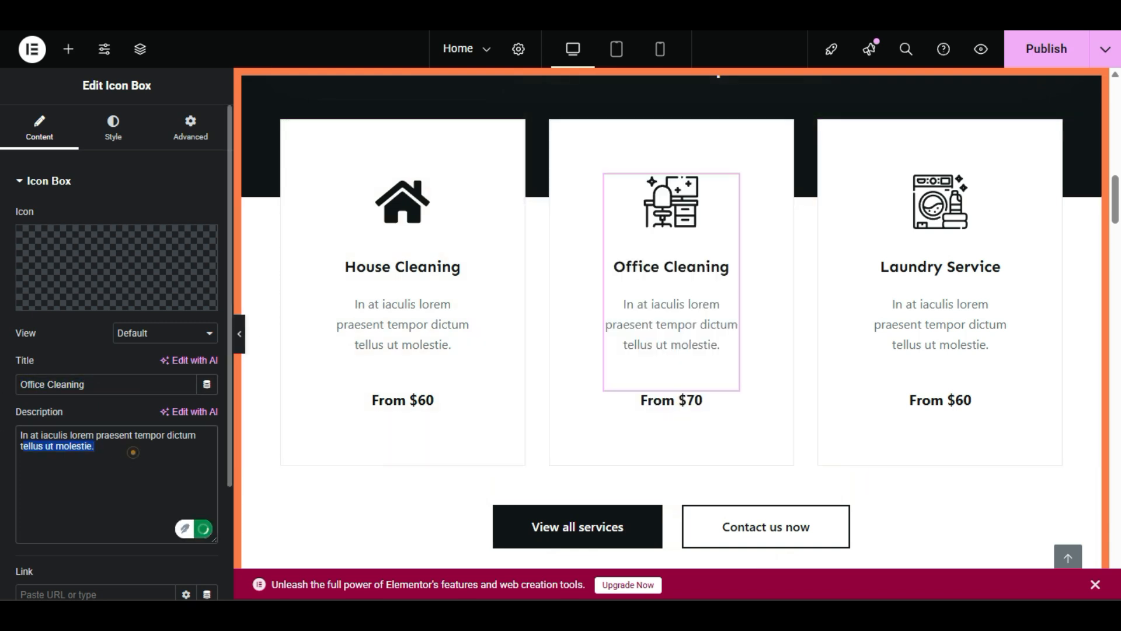
pyautogui.tripleClick(125, 452)
# Step: Enter '/' as the box's link, then clear it so the link is empty
pyautogui.moveTo(45, 296)
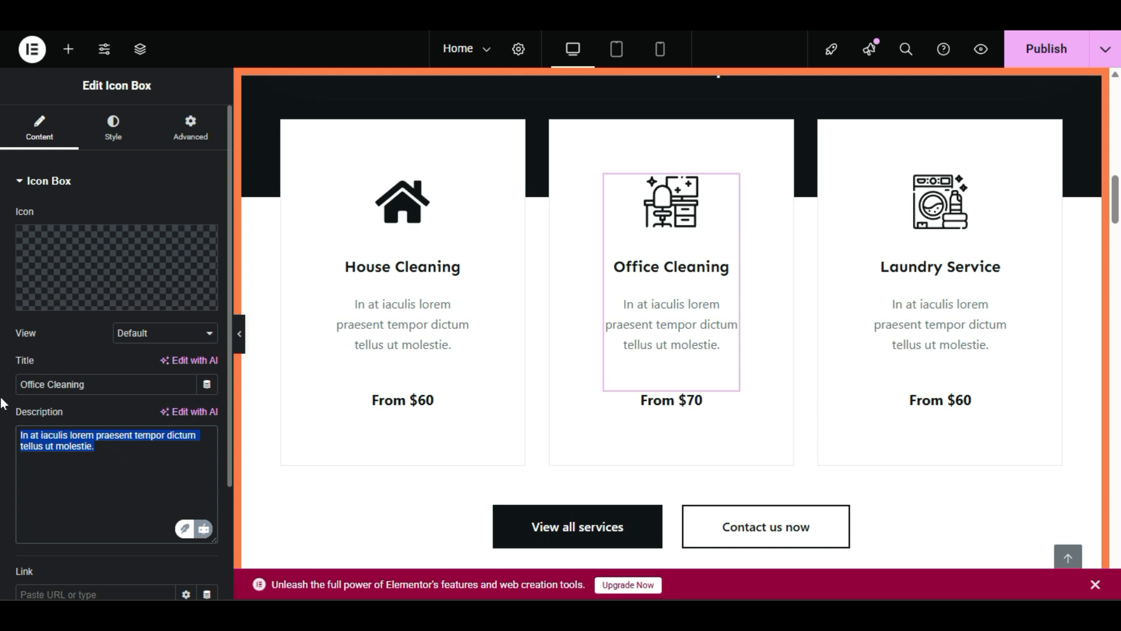
pyautogui.scroll(-2, 3, 420)
pyautogui.click(32, 457)
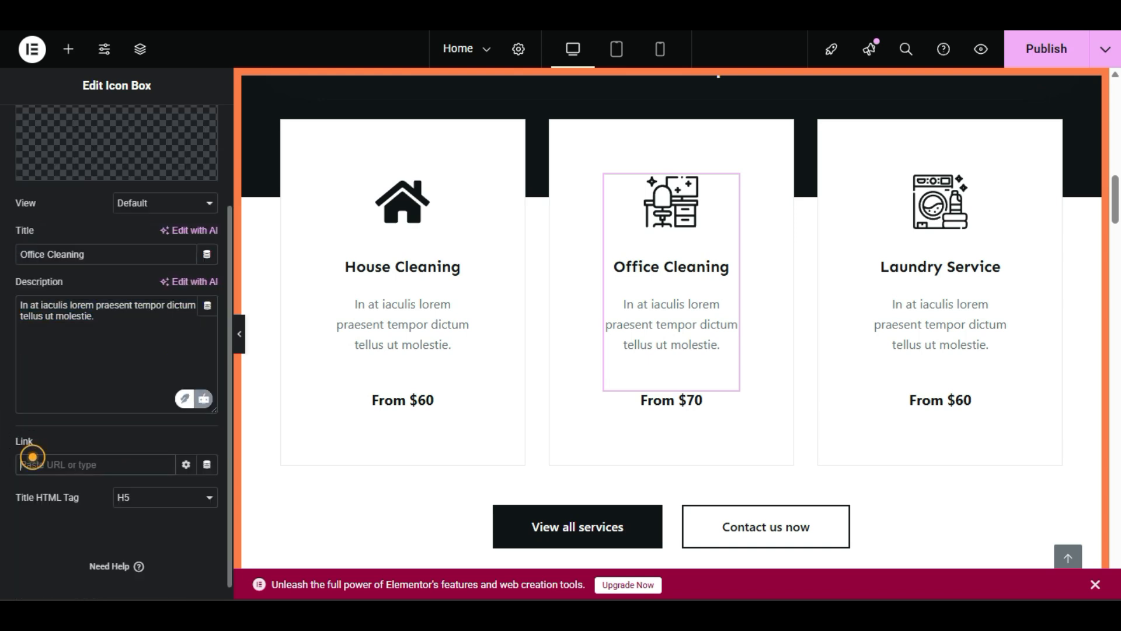
pyautogui.write('/')
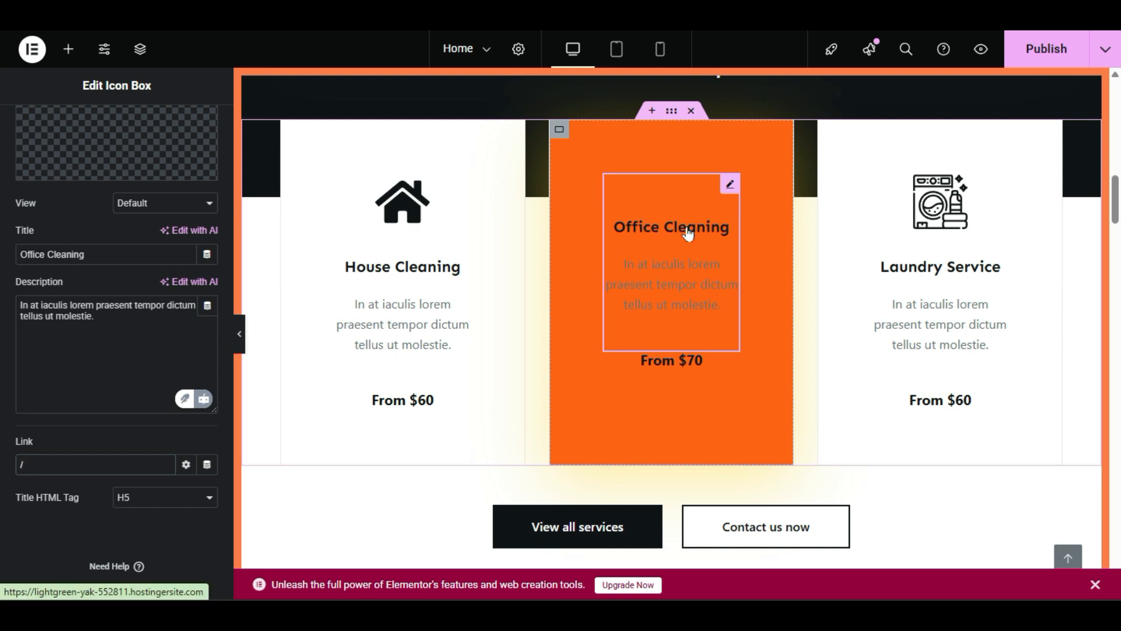
pyautogui.click(54, 468)
pyautogui.press('BackSpace')
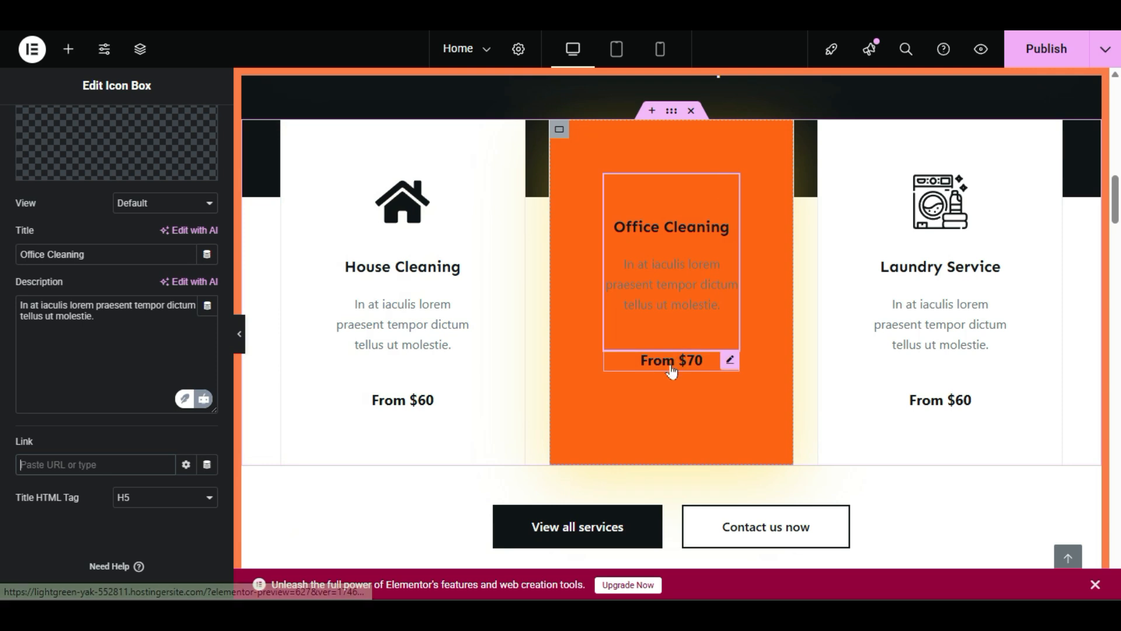
# Step: Insert the circled left-arrow icon from the Icon Library into the Office Cleaning box
pyautogui.click(66, 174)
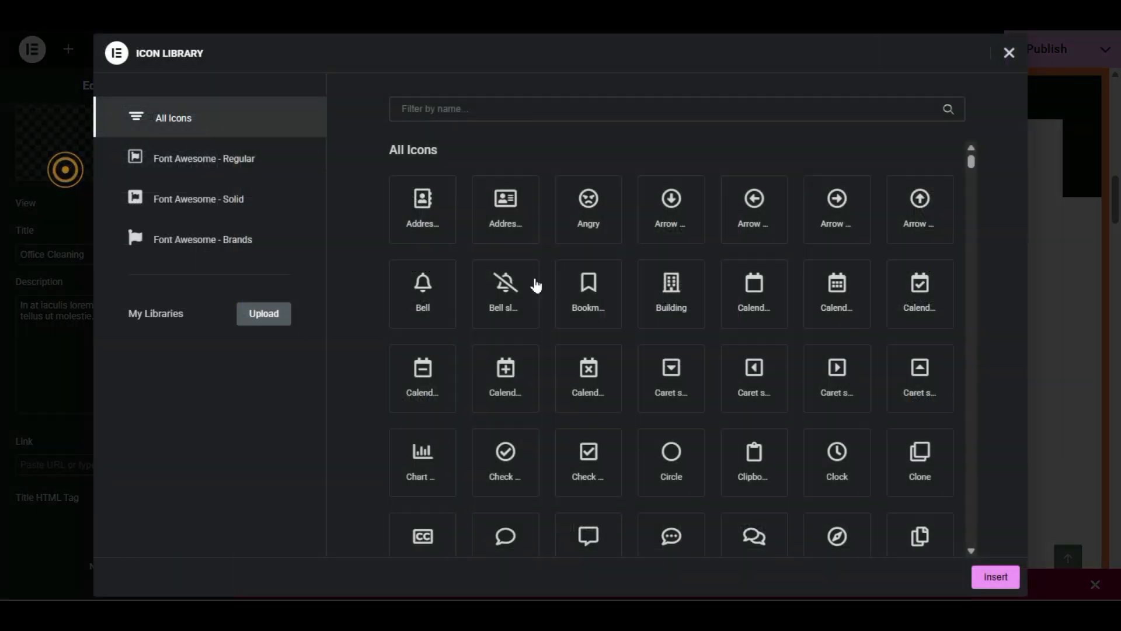
pyautogui.click(590, 224)
pyautogui.click(755, 227)
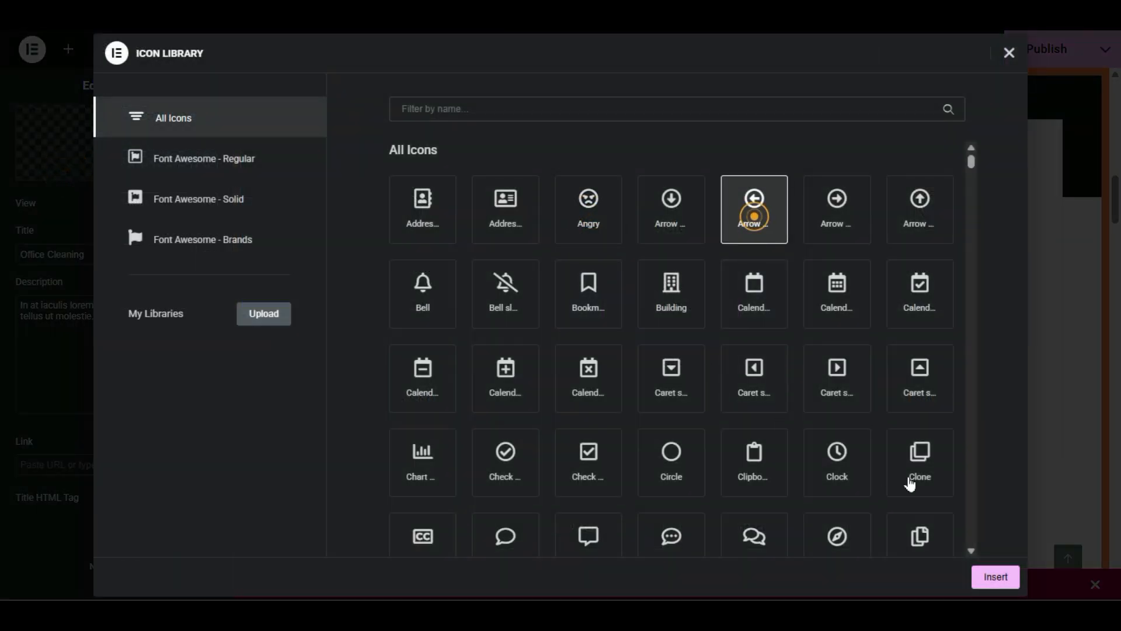
pyautogui.click(996, 576)
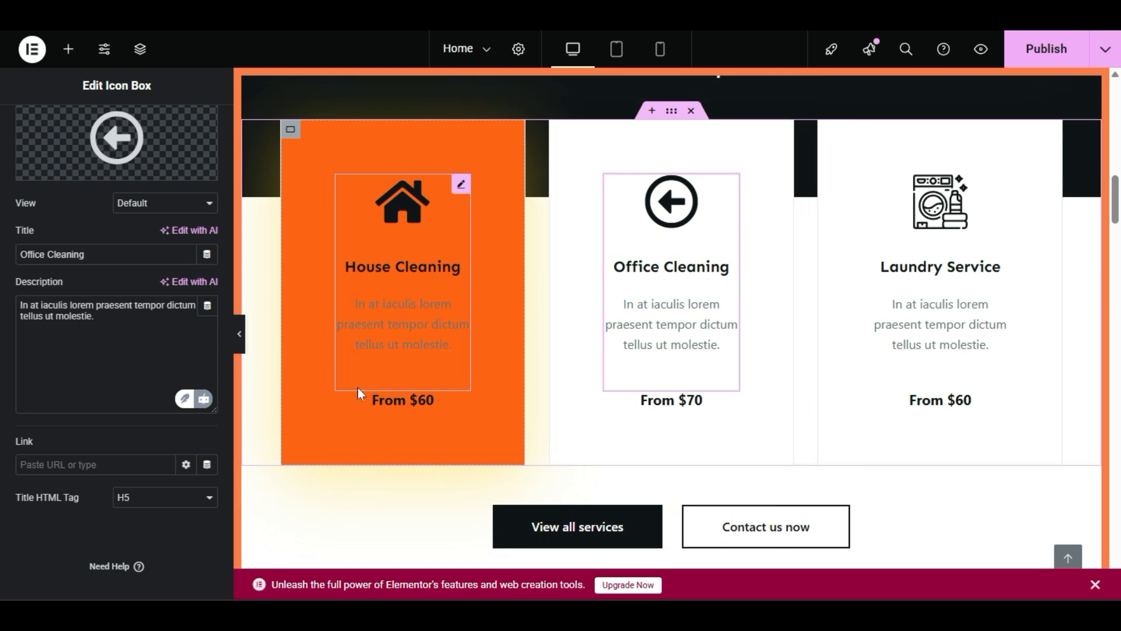
# Step: Delete the House Cleaning card's From $60 button and scroll down to the industry leaders section
pyautogui.rightClick(405, 407)
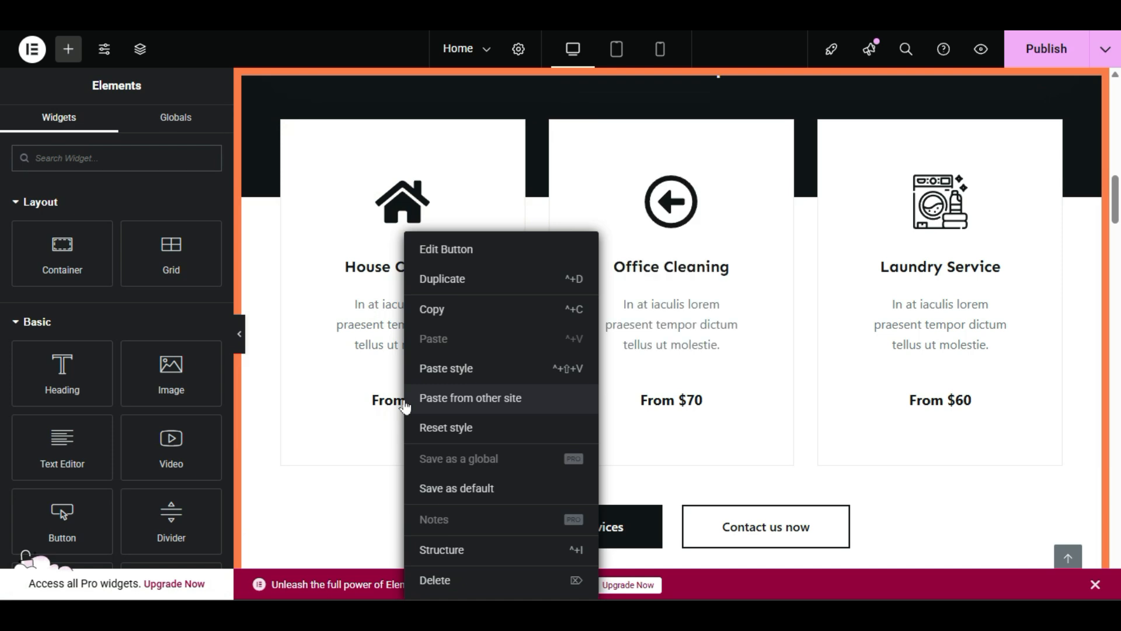
pyautogui.click(461, 593)
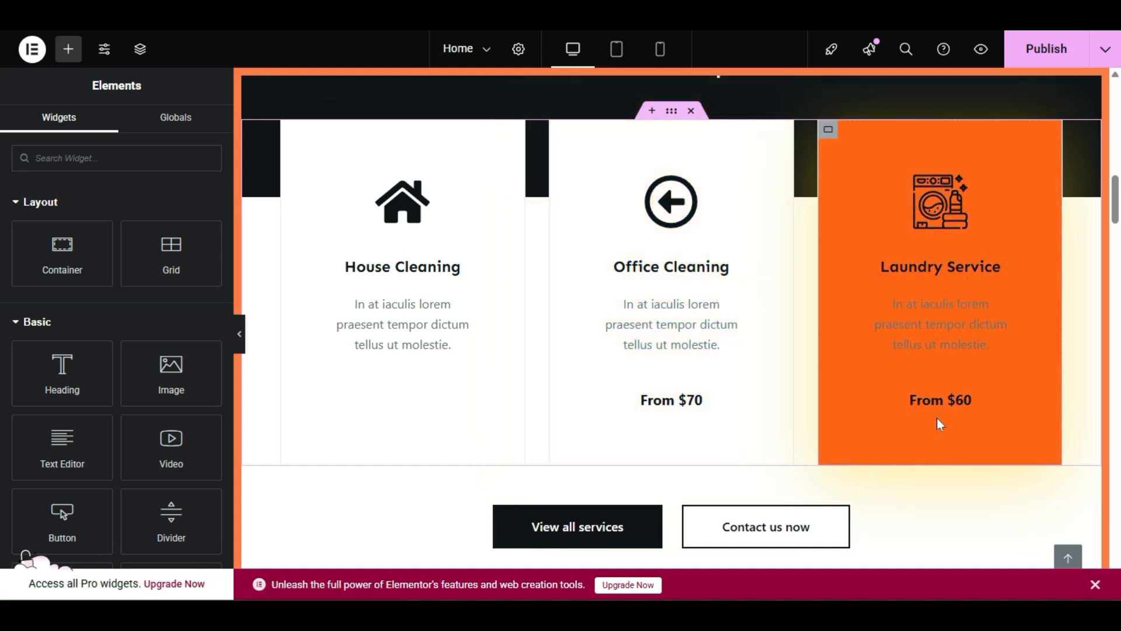
pyautogui.scroll(-2, 935, 274)
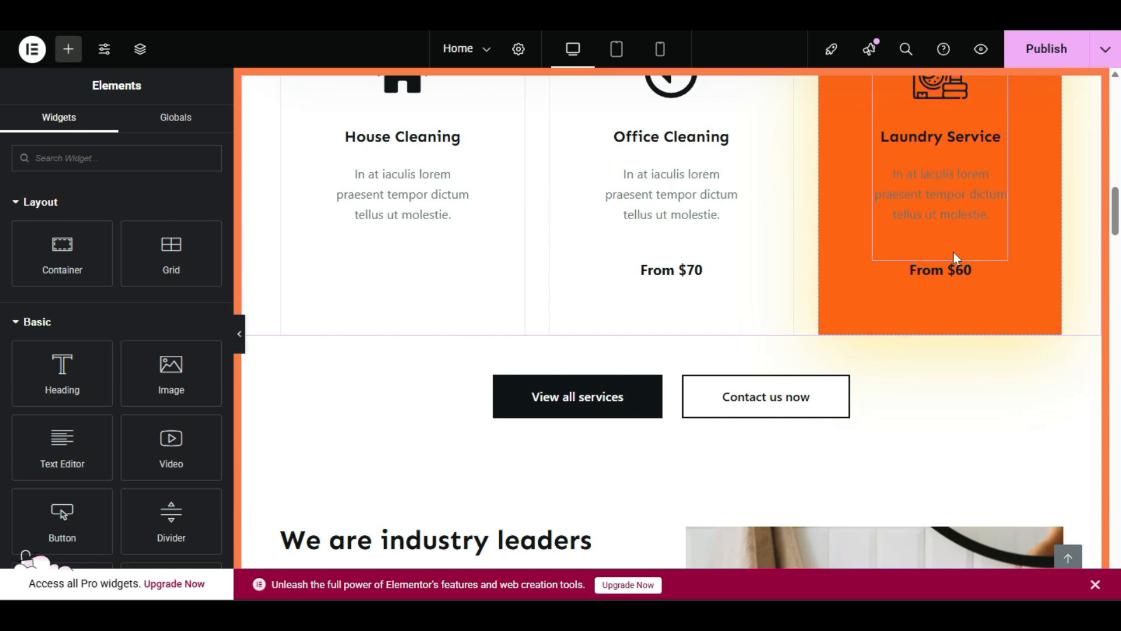
pyautogui.scroll(2, 953, 281)
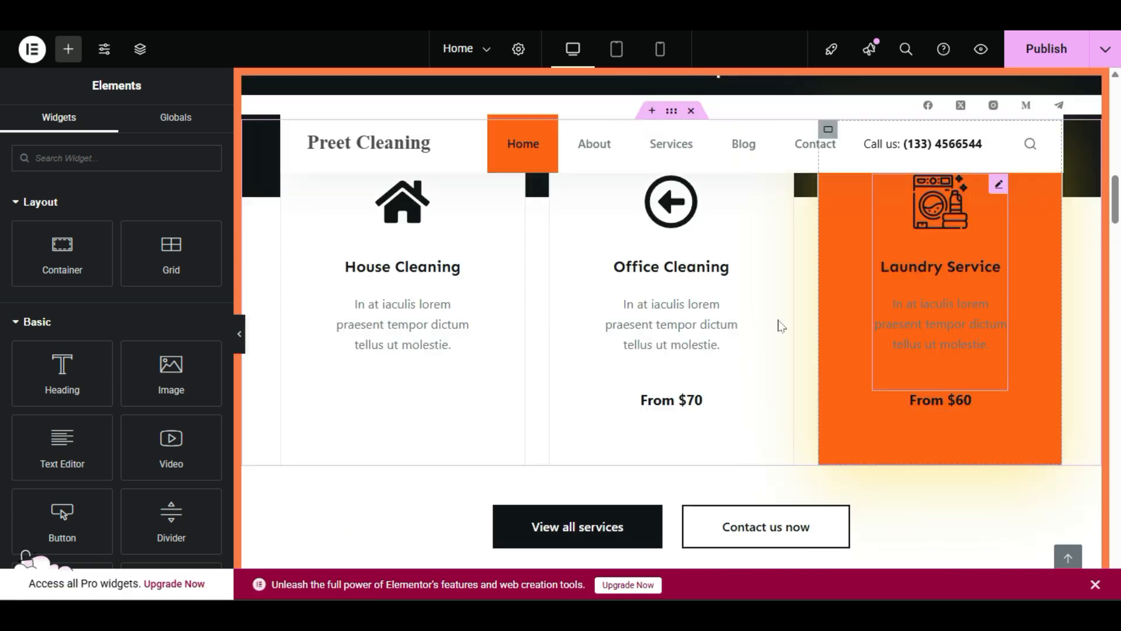
pyautogui.scroll(-5, 886, 374)
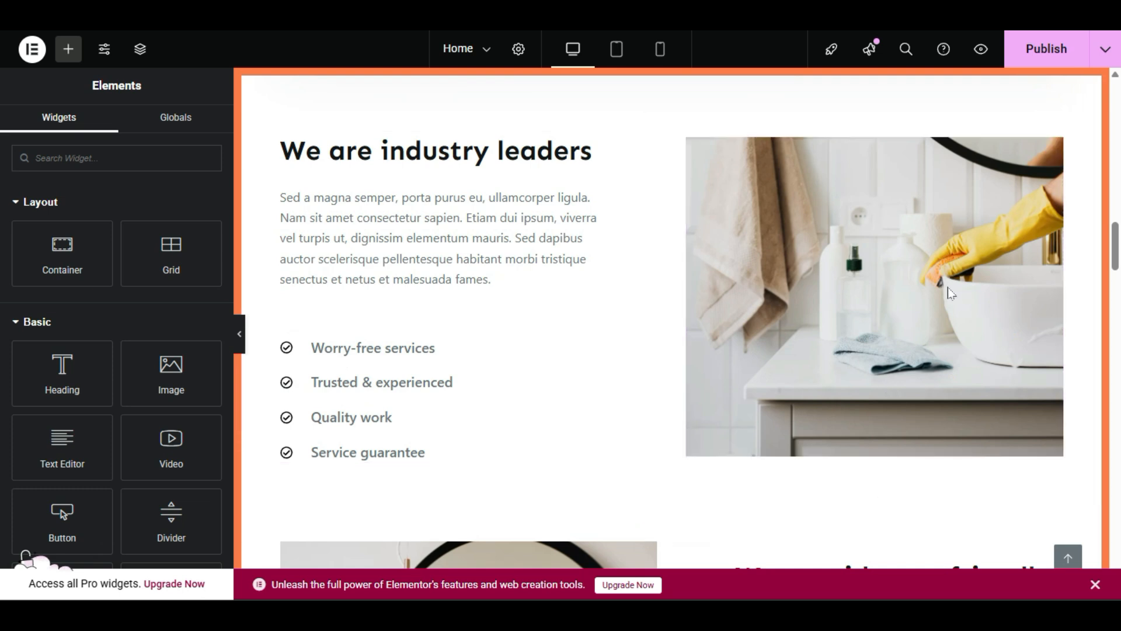
# Step: Select the cleaning photo, then open the feature icon list's settings
pyautogui.click(766, 243)
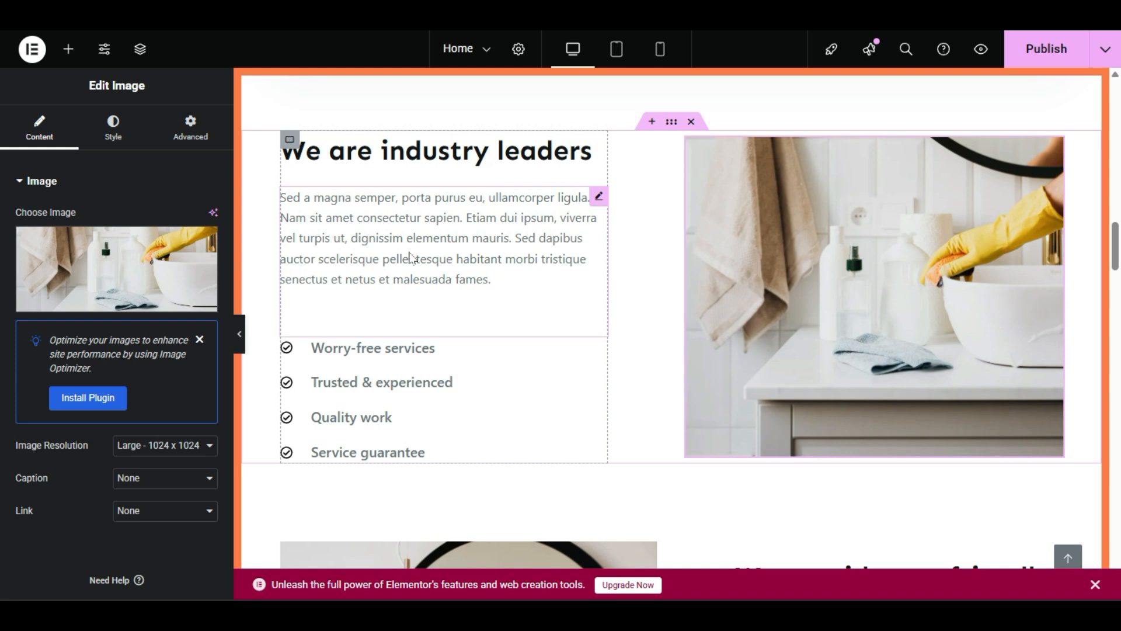
pyautogui.click(521, 394)
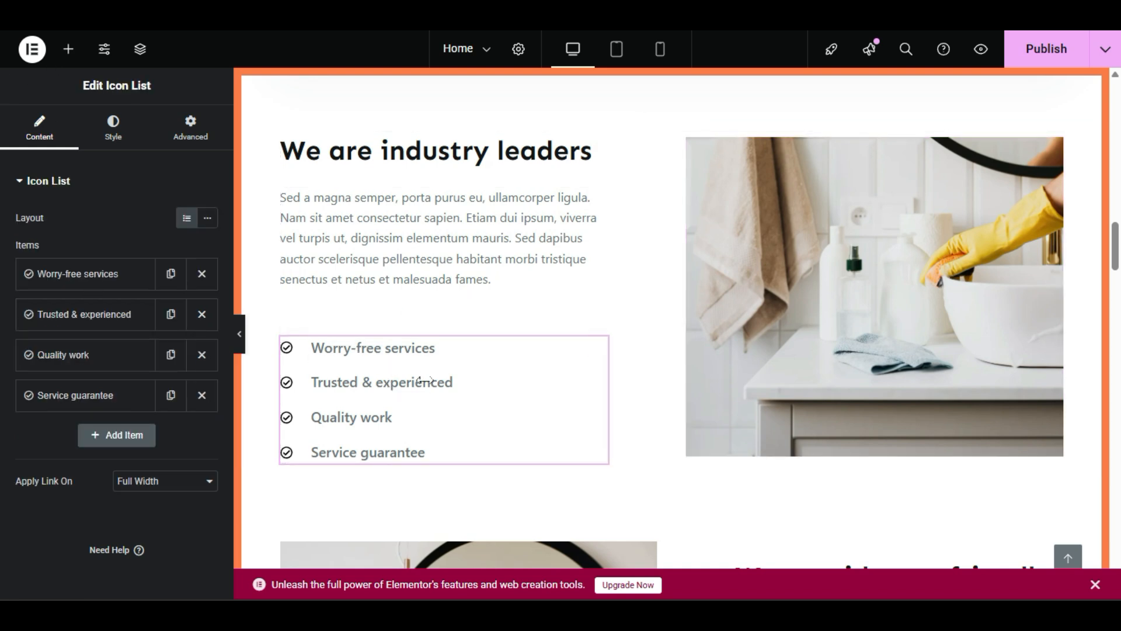
pyautogui.click(584, 376)
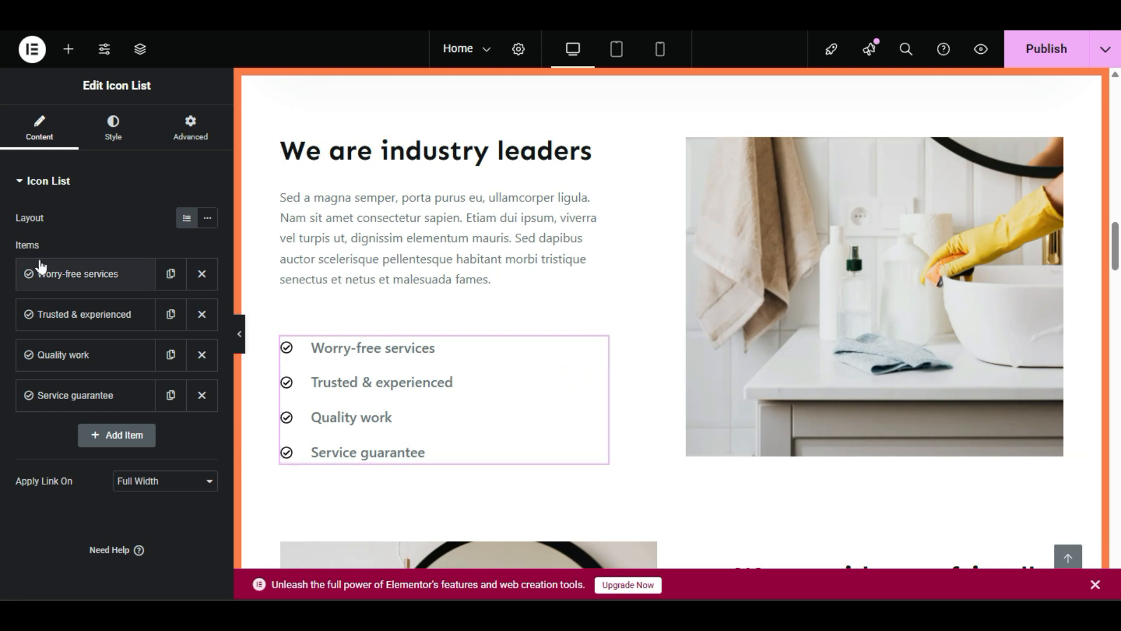
# Step: Expand and collapse the Worry-free services, Trusted & experienced and Quality work items
pyautogui.click(97, 281)
pyautogui.click(97, 281)
pyautogui.click(92, 320)
pyautogui.click(90, 328)
pyautogui.click(91, 352)
pyautogui.click(91, 353)
pyautogui.click(87, 313)
pyautogui.click(86, 313)
pyautogui.click(96, 358)
pyautogui.click(95, 357)
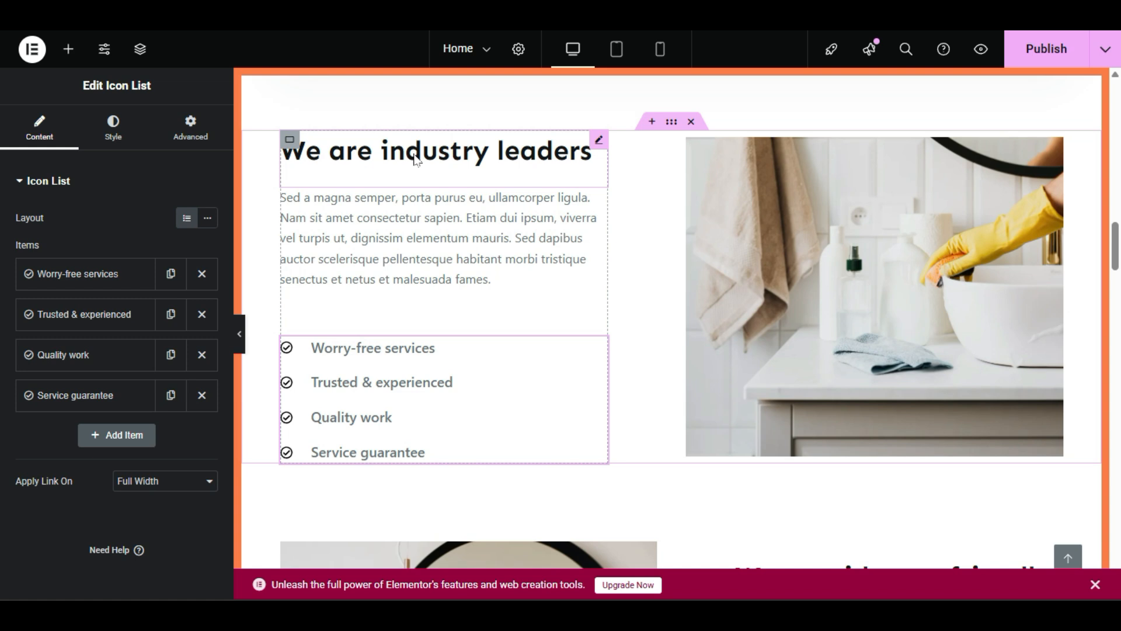
# Step: Select the We are industry leaders heading
pyautogui.scroll(15, 469, 220)
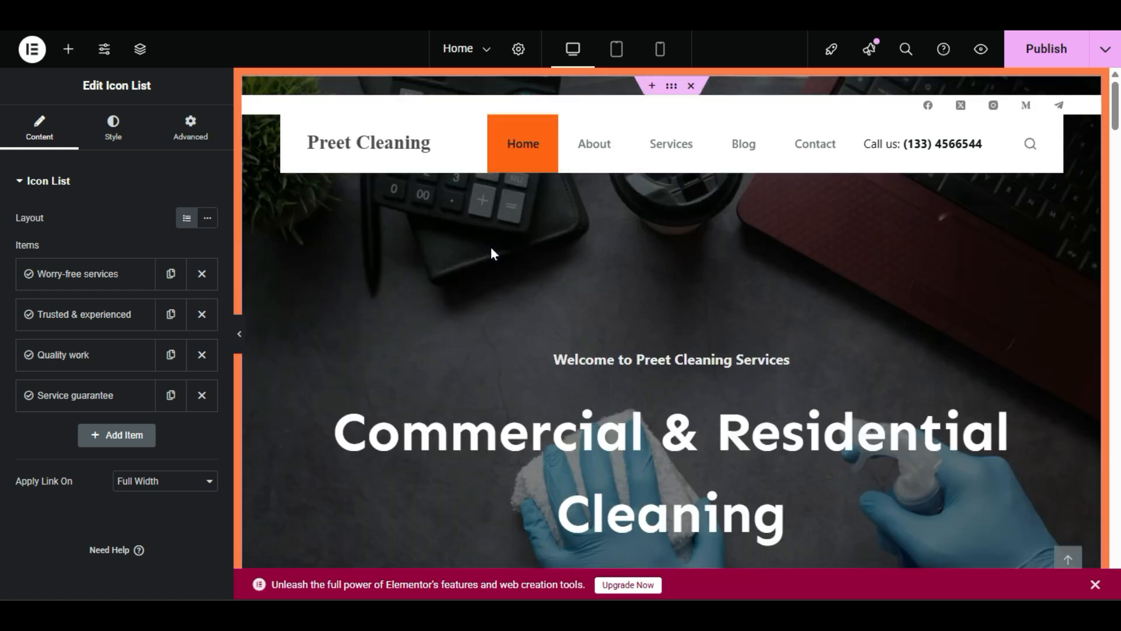
pyautogui.scroll(-15, 490, 247)
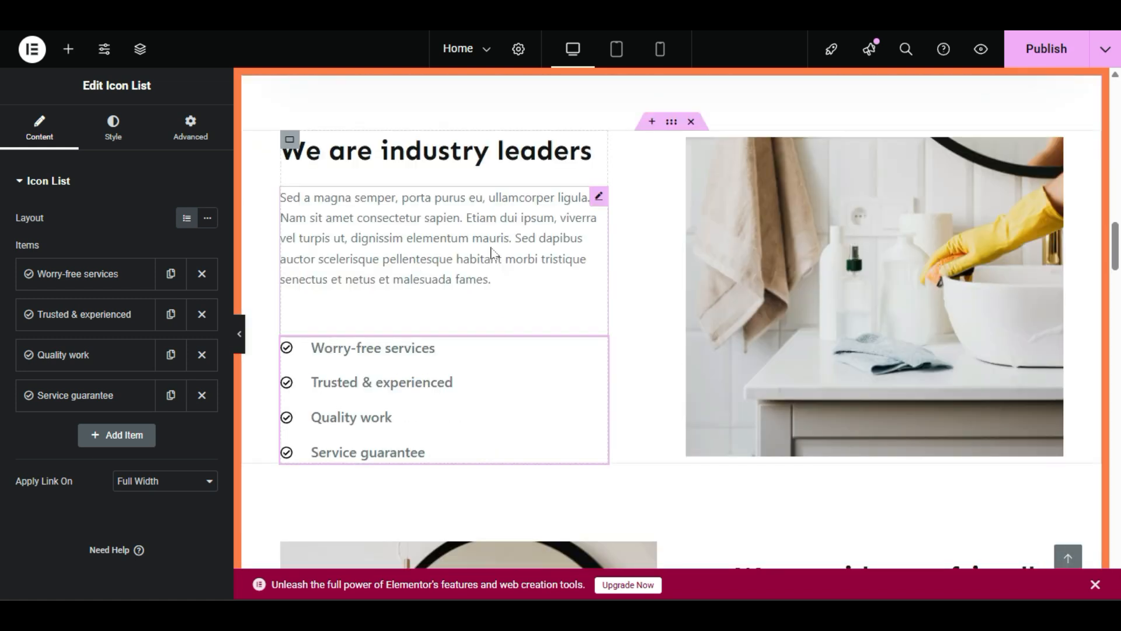
pyautogui.scroll(6, 490, 252)
pyautogui.scroll(-6, 425, 421)
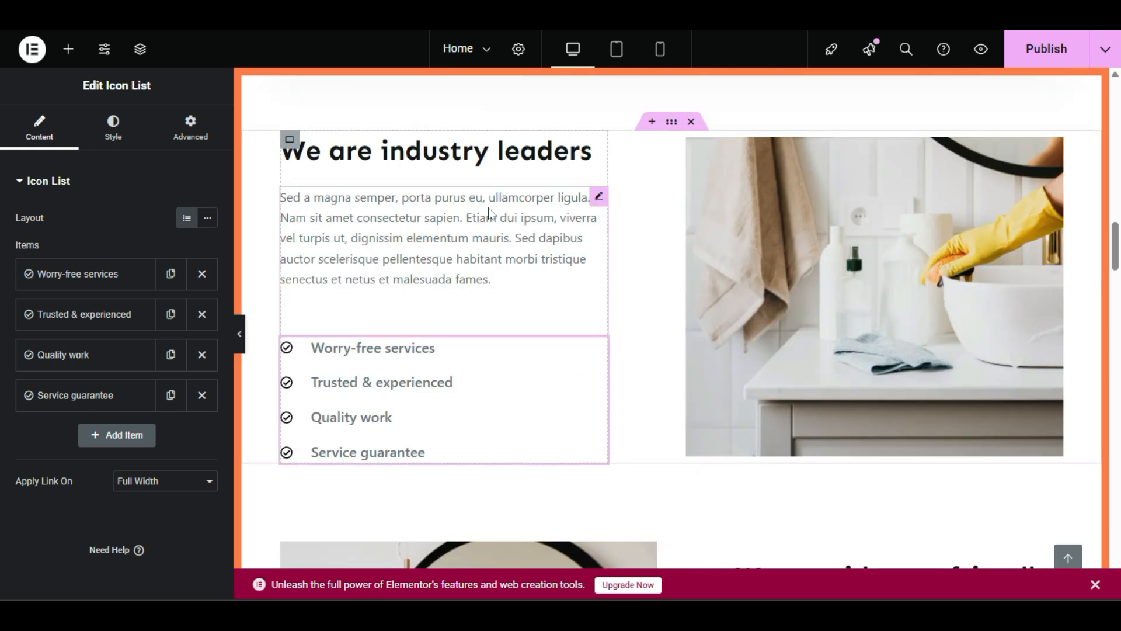
pyautogui.click(465, 153)
# Step: Edit the paragraph text block below the industry leaders heading
pyautogui.rightClick(456, 216)
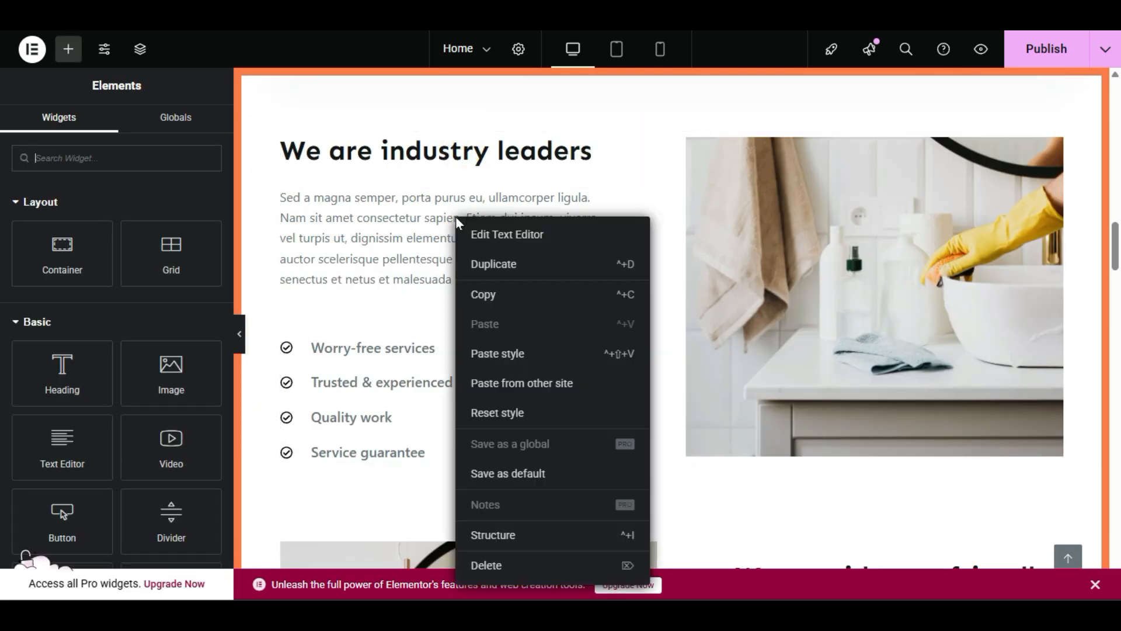
pyautogui.click(501, 237)
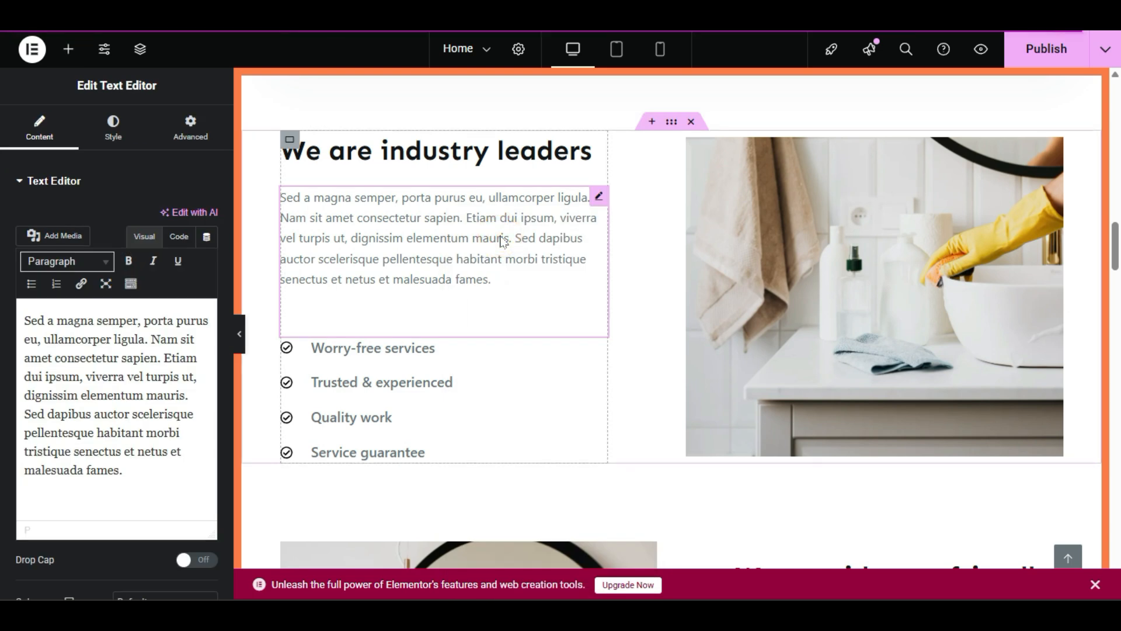
pyautogui.scroll(-2, 504, 241)
pyautogui.scroll(-4, 503, 241)
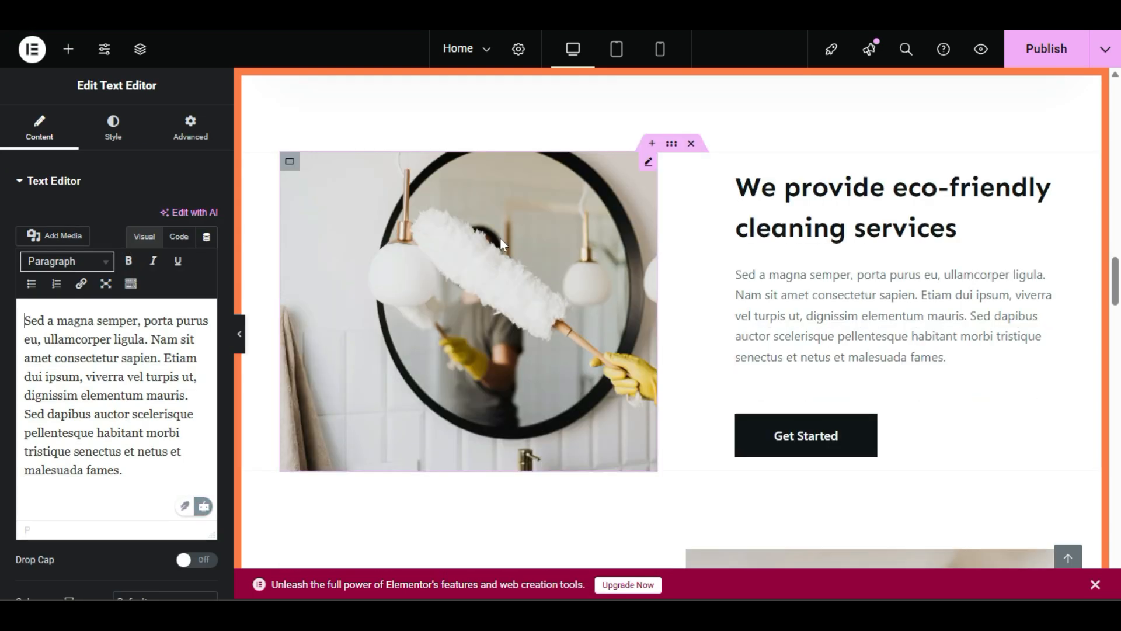
# Step: Edit the eco-friendly heading, then its placeholder description paragraph
pyautogui.rightClick(868, 222)
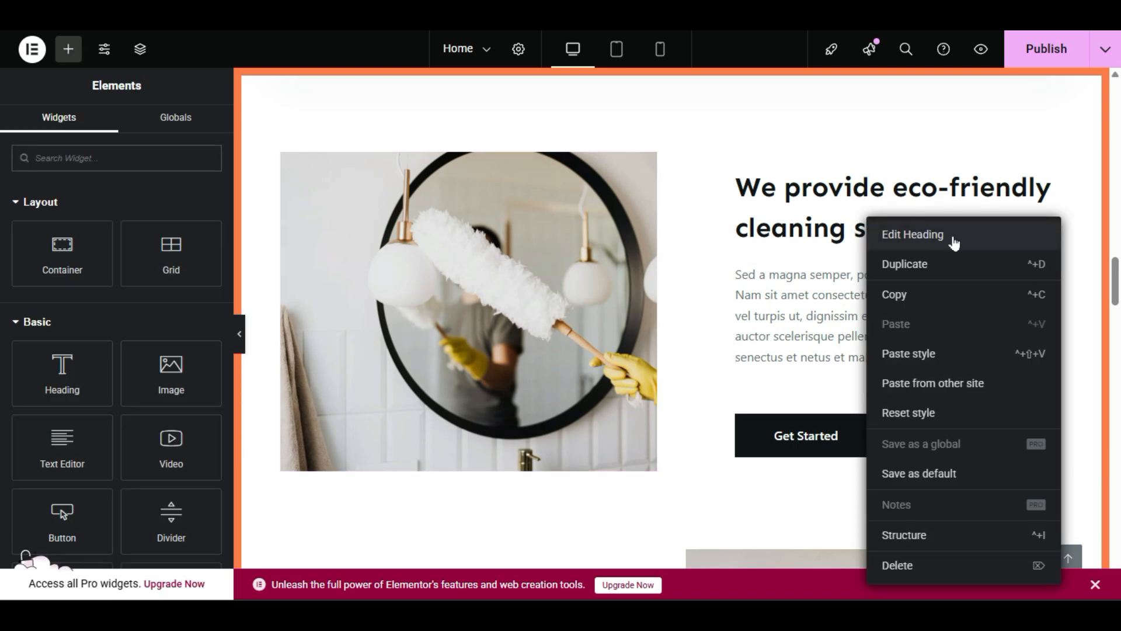
pyautogui.click(924, 235)
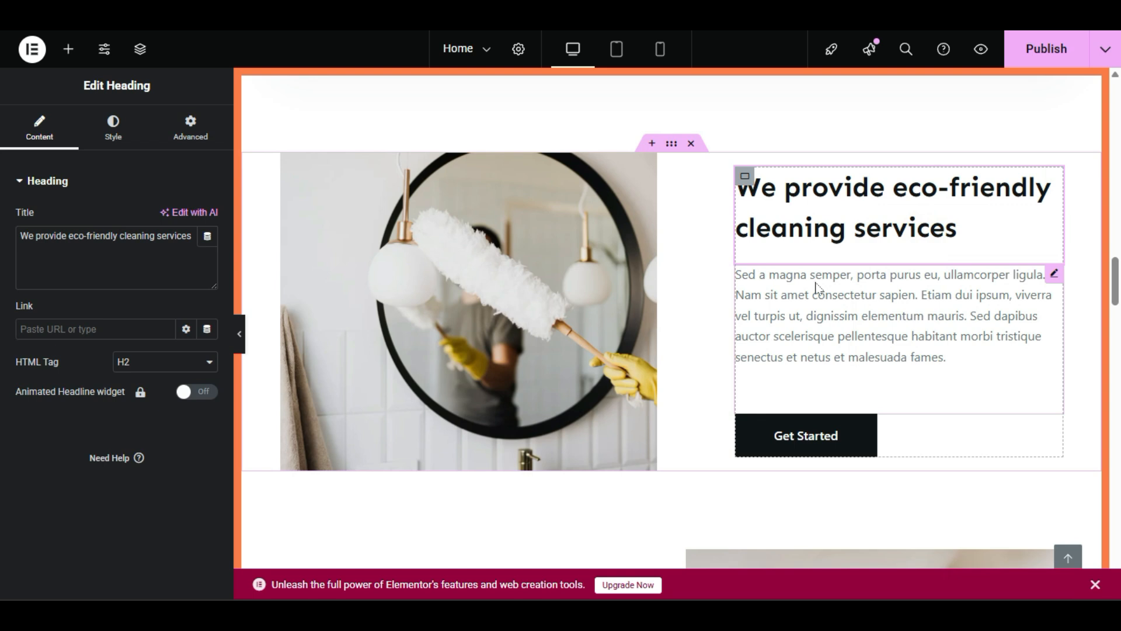
pyautogui.click(817, 288)
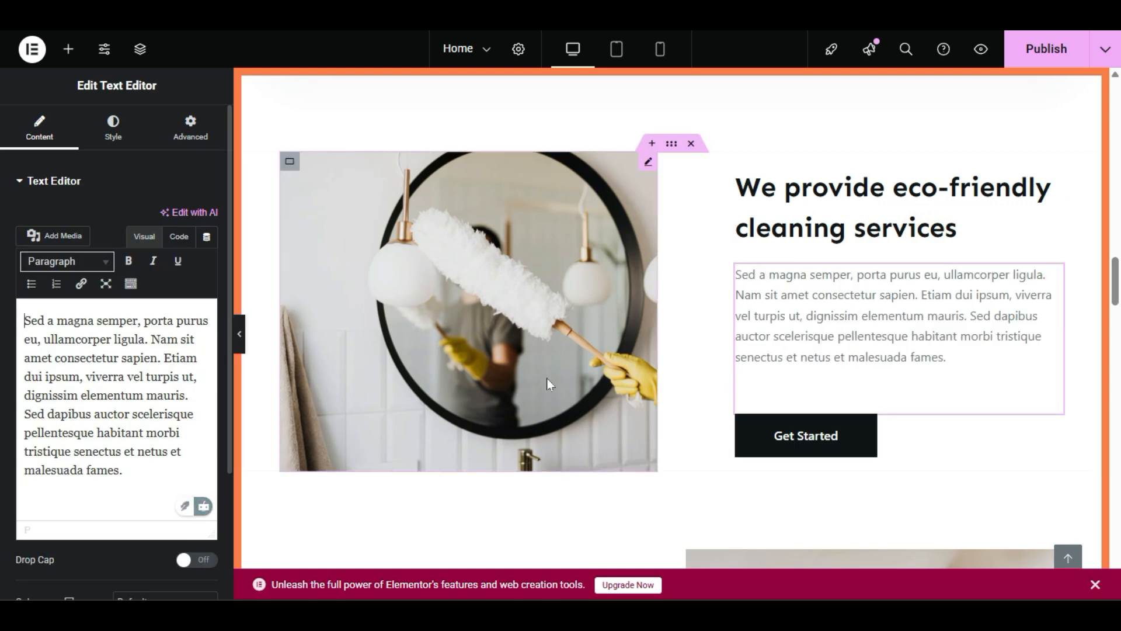
pyautogui.scroll(-2, 549, 382)
pyautogui.scroll(-6, 546, 381)
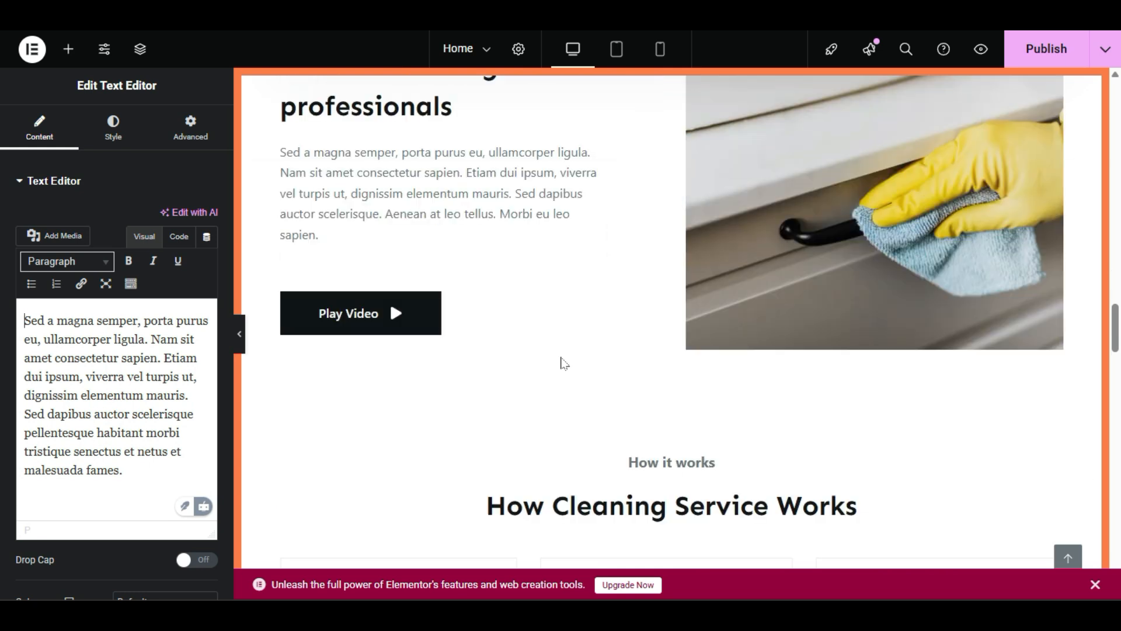
pyautogui.scroll(-6, 558, 363)
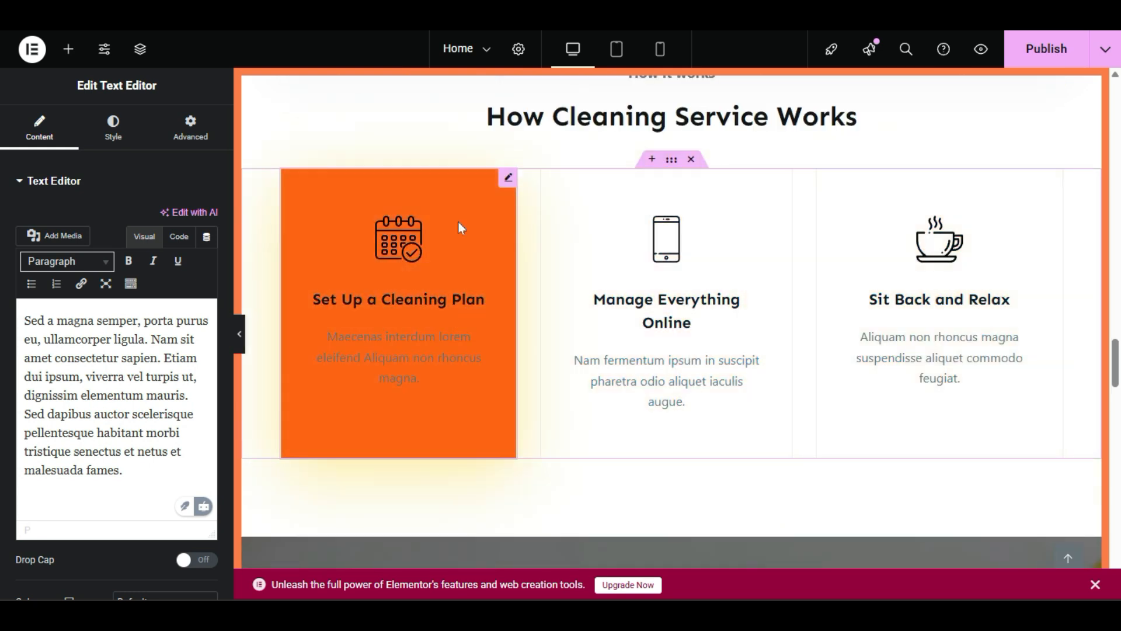
# Step: Select the Set Up a Cleaning Plan card, then view the video section container's background style
pyautogui.click(459, 223)
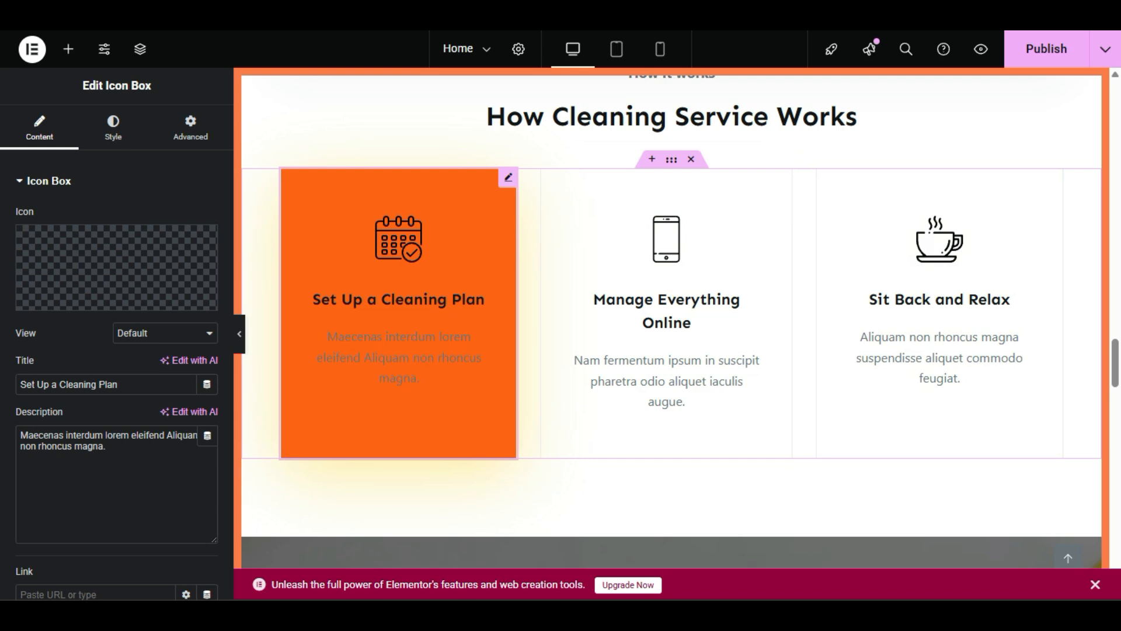
pyautogui.scroll(-6, 301, 417)
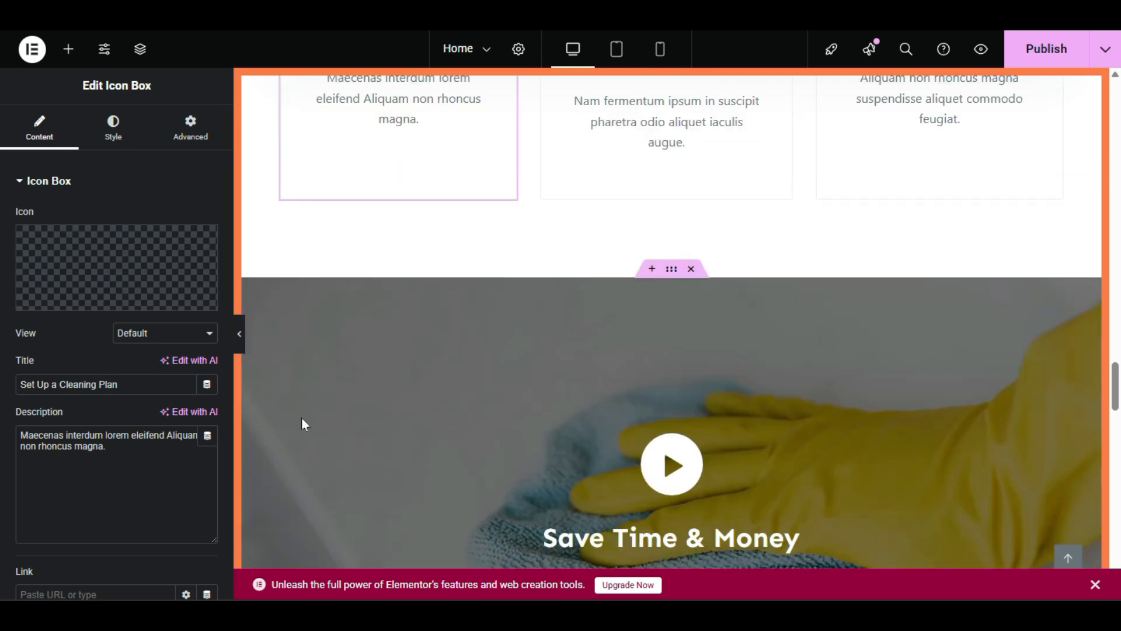
pyautogui.scroll(3, 301, 417)
pyautogui.scroll(-2, 303, 421)
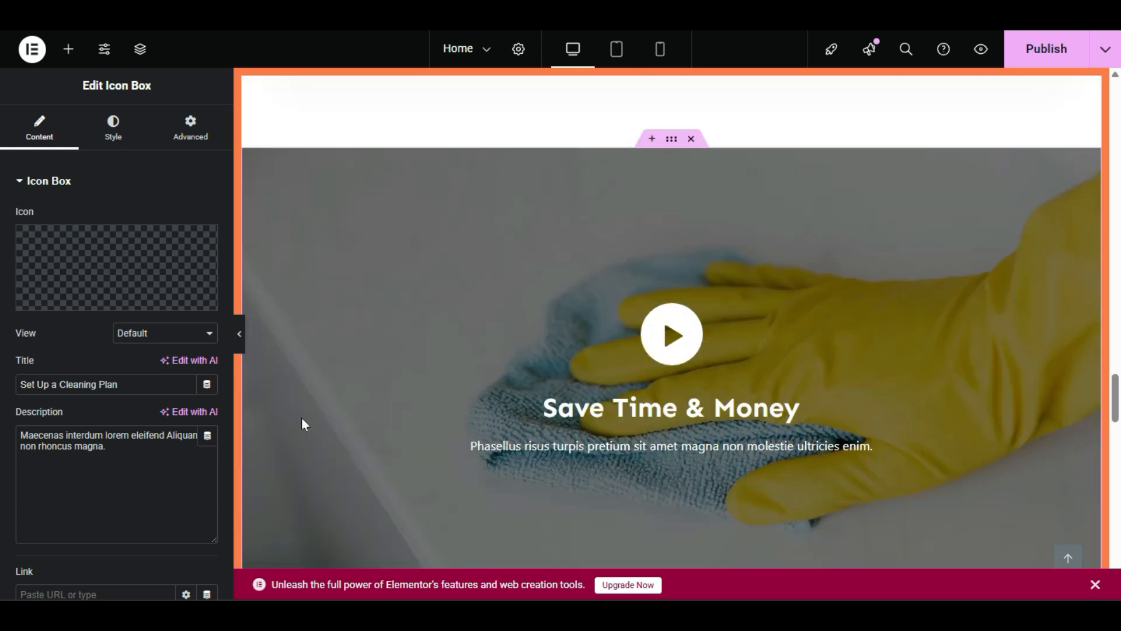
pyautogui.click(503, 264)
pyautogui.click(667, 147)
pyautogui.click(109, 123)
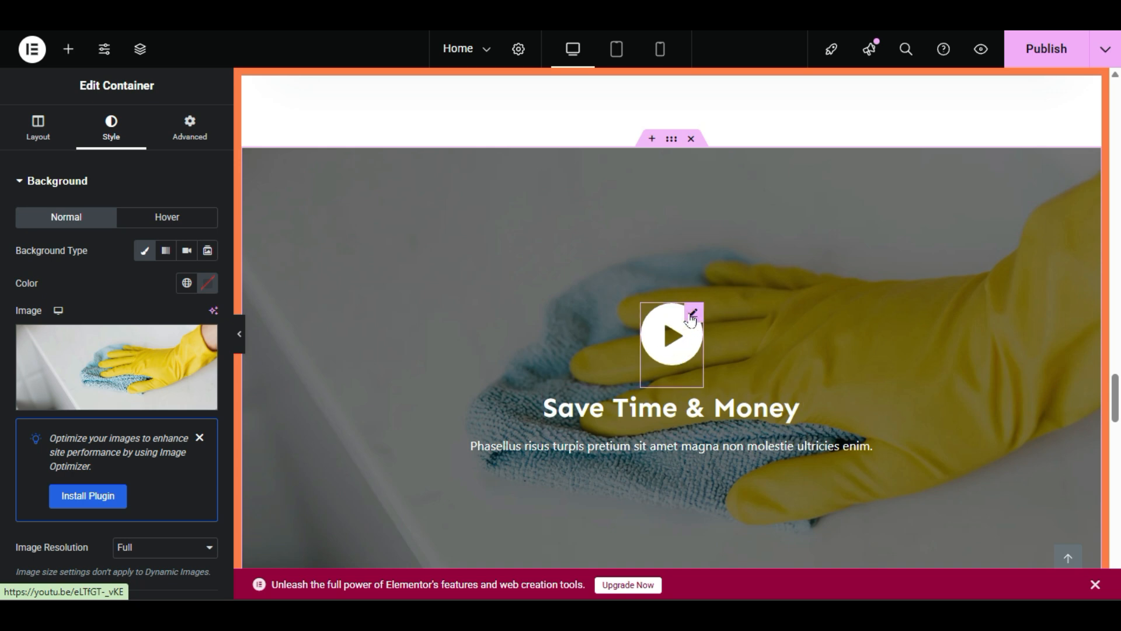
# Step: Open the play icon widget and select its YouTube video link
pyautogui.click(674, 367)
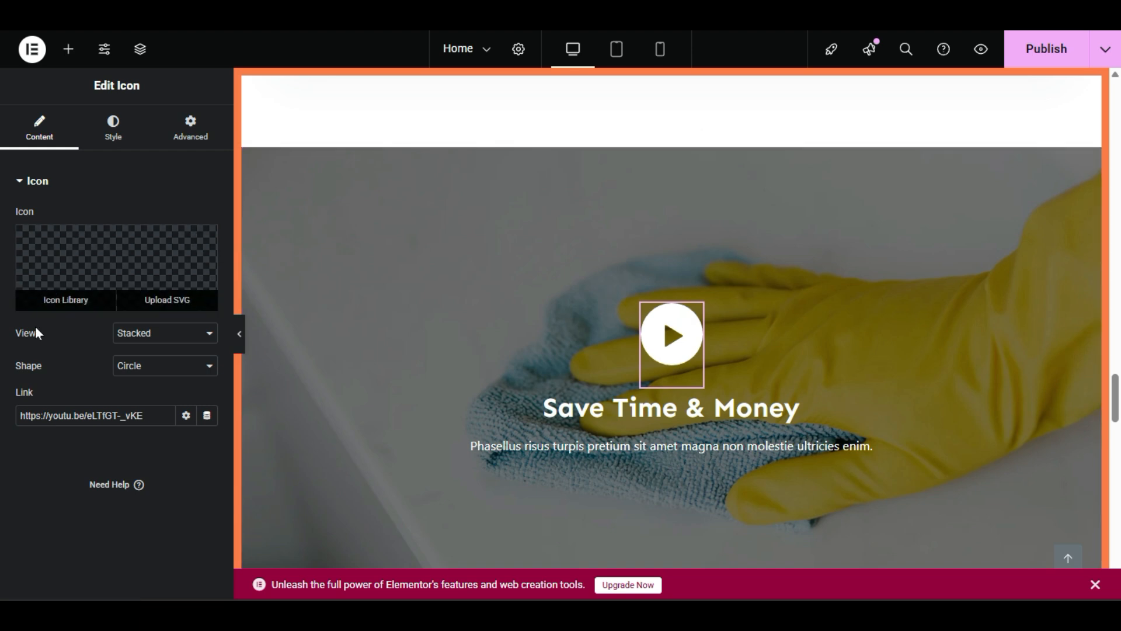
pyautogui.tripleClick(152, 415)
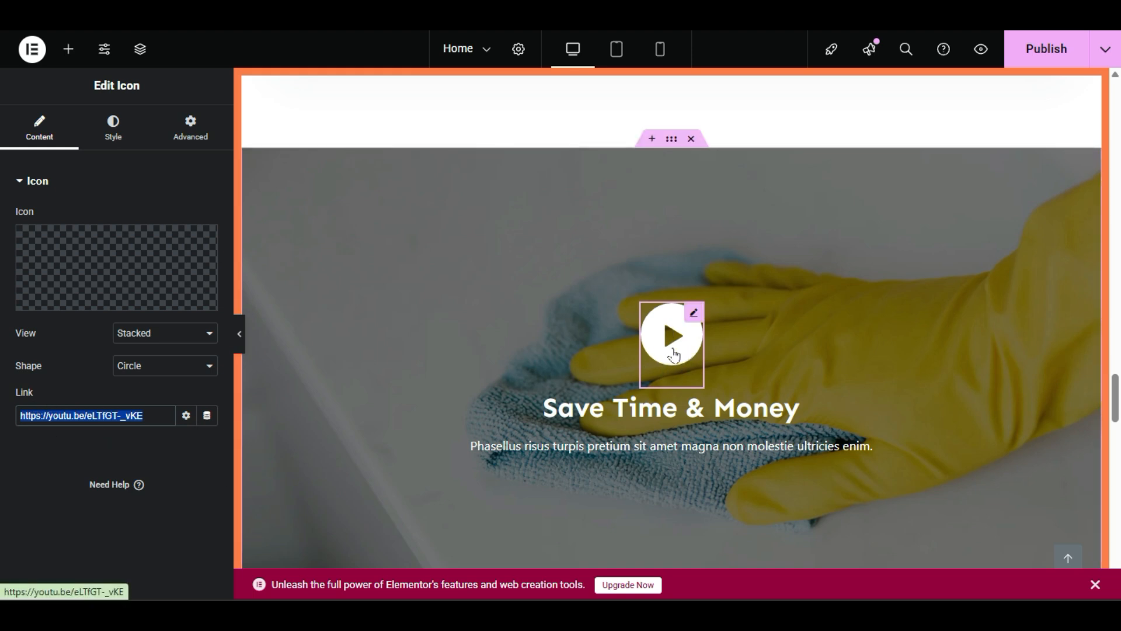
pyautogui.scroll(-4, 569, 372)
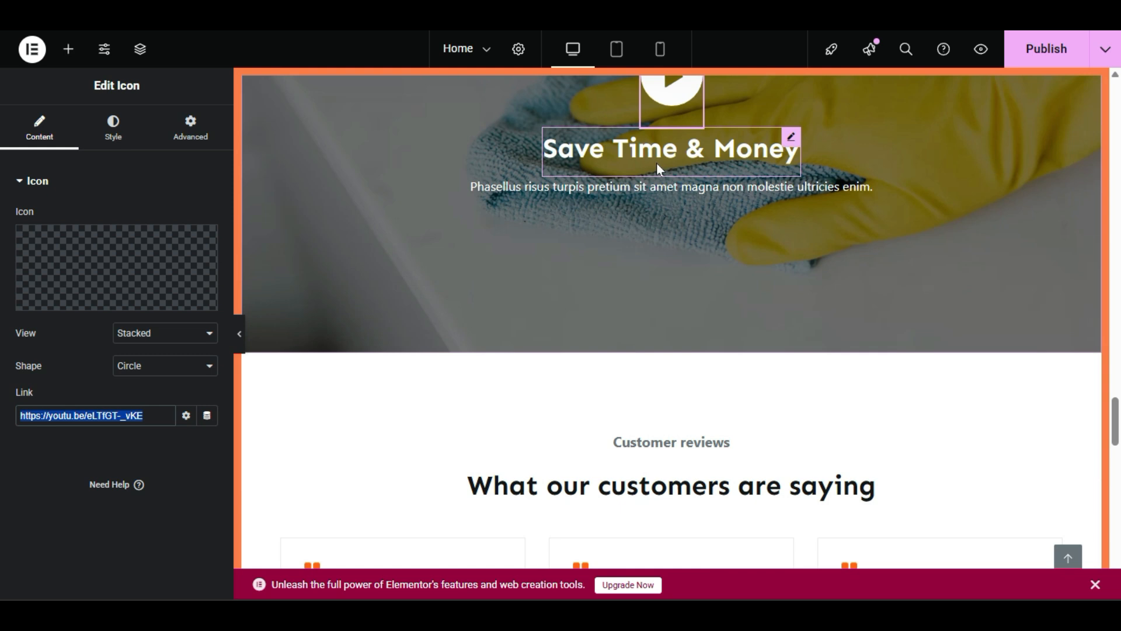
pyautogui.scroll(2, 670, 165)
# Step: Edit the Save Time & Money heading and select its title text
pyautogui.doubleClick(722, 284)
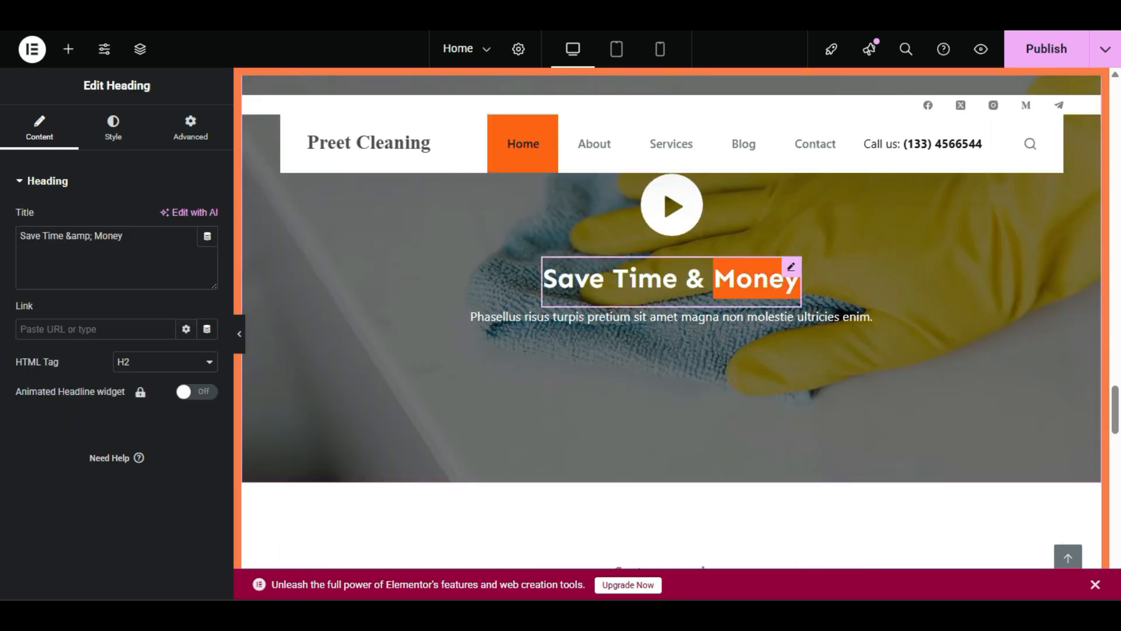
pyautogui.tripleClick(150, 236)
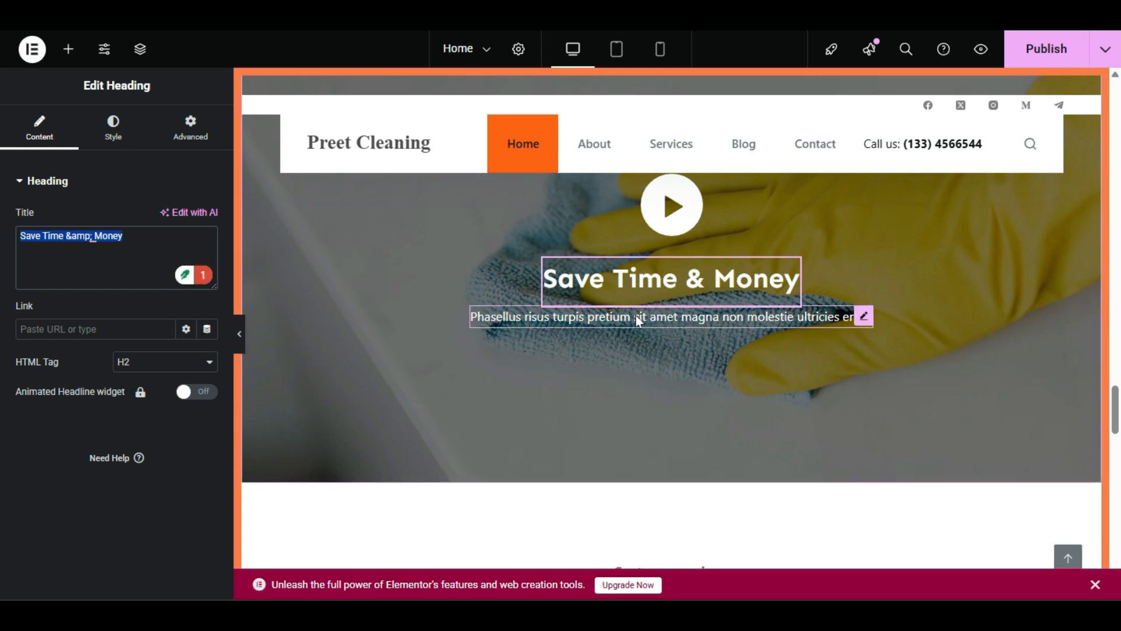
pyautogui.scroll(-2, 702, 420)
pyautogui.scroll(-3, 703, 420)
pyautogui.scroll(2, 703, 421)
pyautogui.scroll(-2, 703, 420)
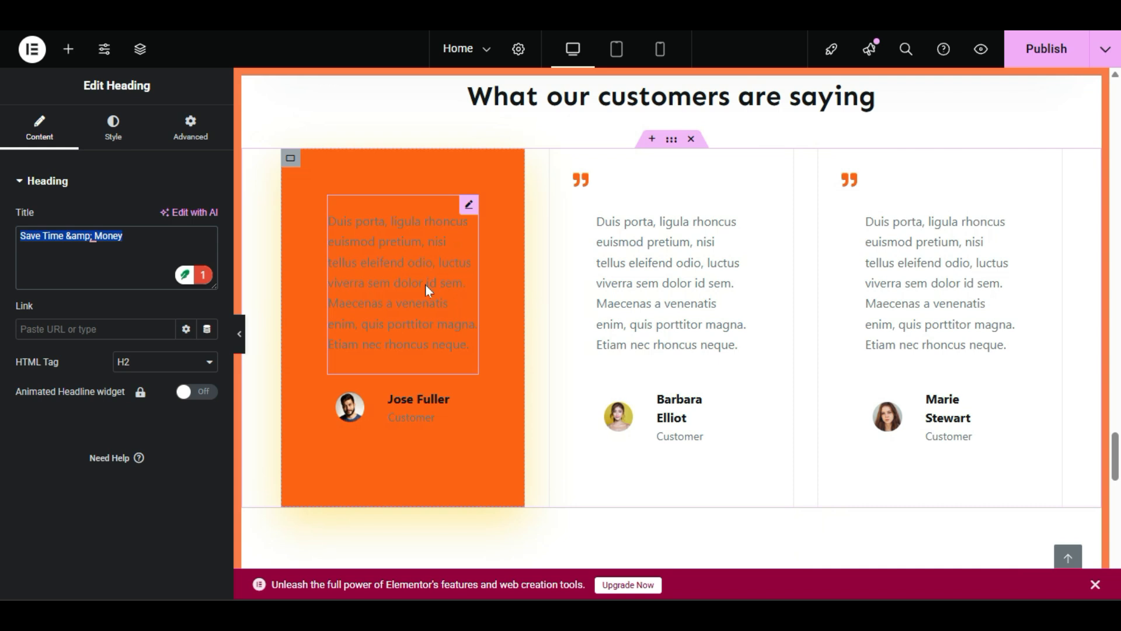
pyautogui.scroll(10, 634, 306)
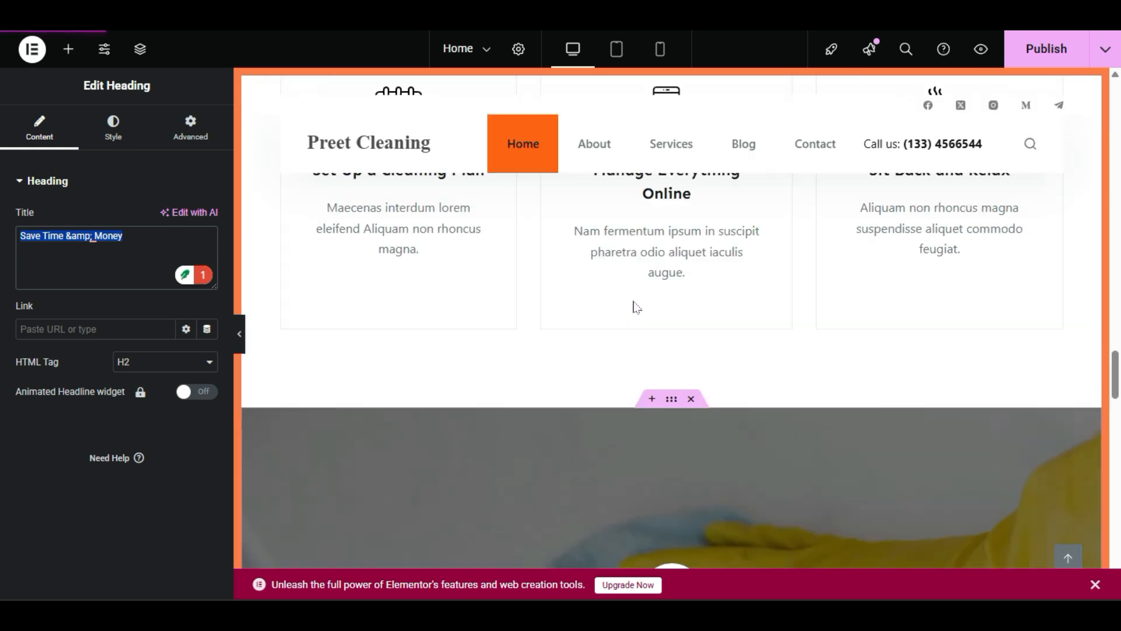
pyautogui.scroll(-5, 634, 306)
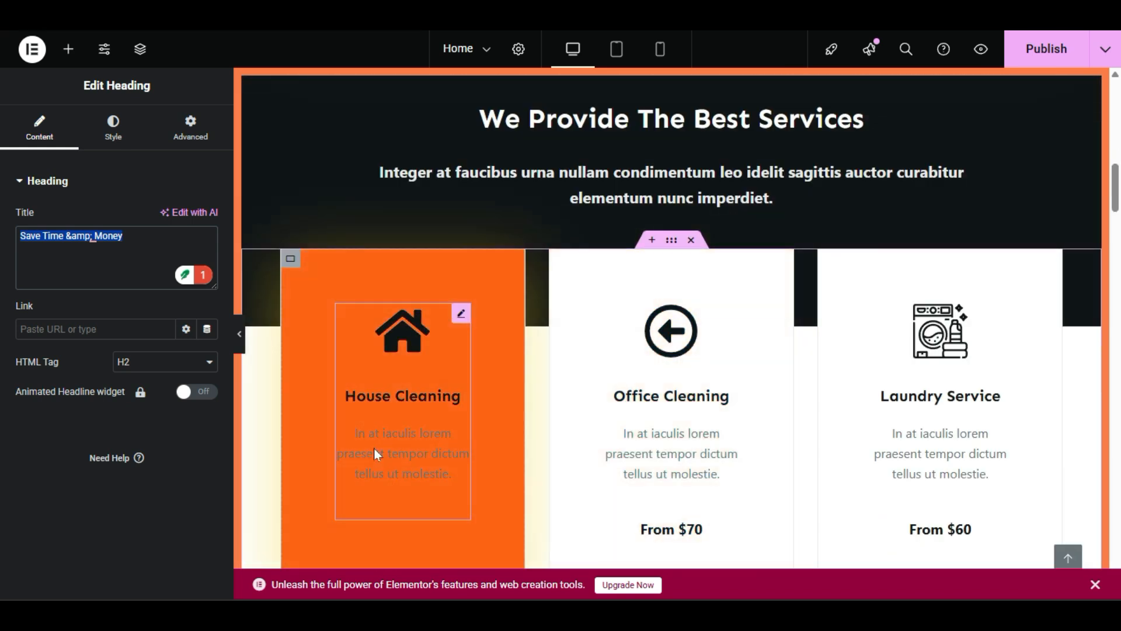
pyautogui.scroll(-6, 374, 448)
pyautogui.scroll(-6, 374, 447)
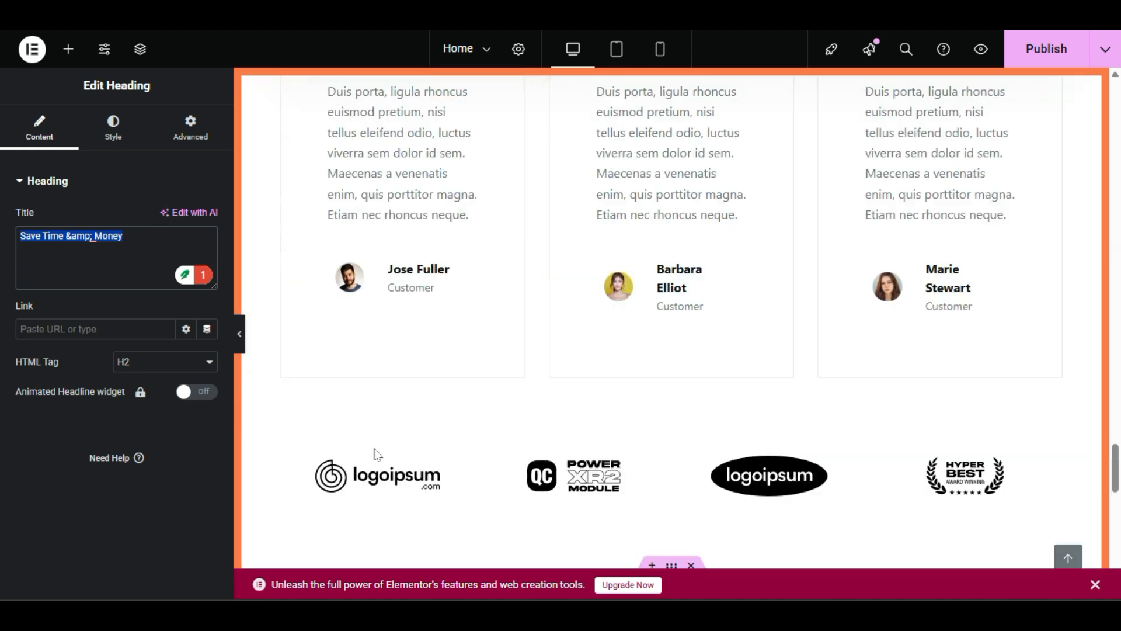
pyautogui.scroll(4, 393, 379)
# Step: Select the full text of the first customer review
pyautogui.click(393, 379)
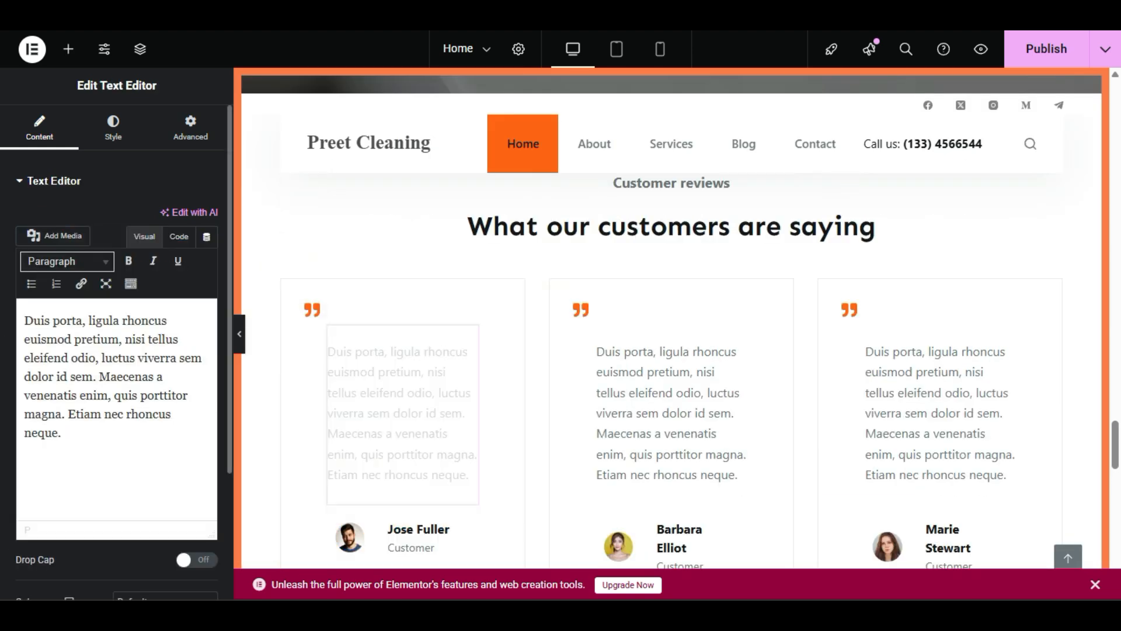
pyautogui.tripleClick(102, 426)
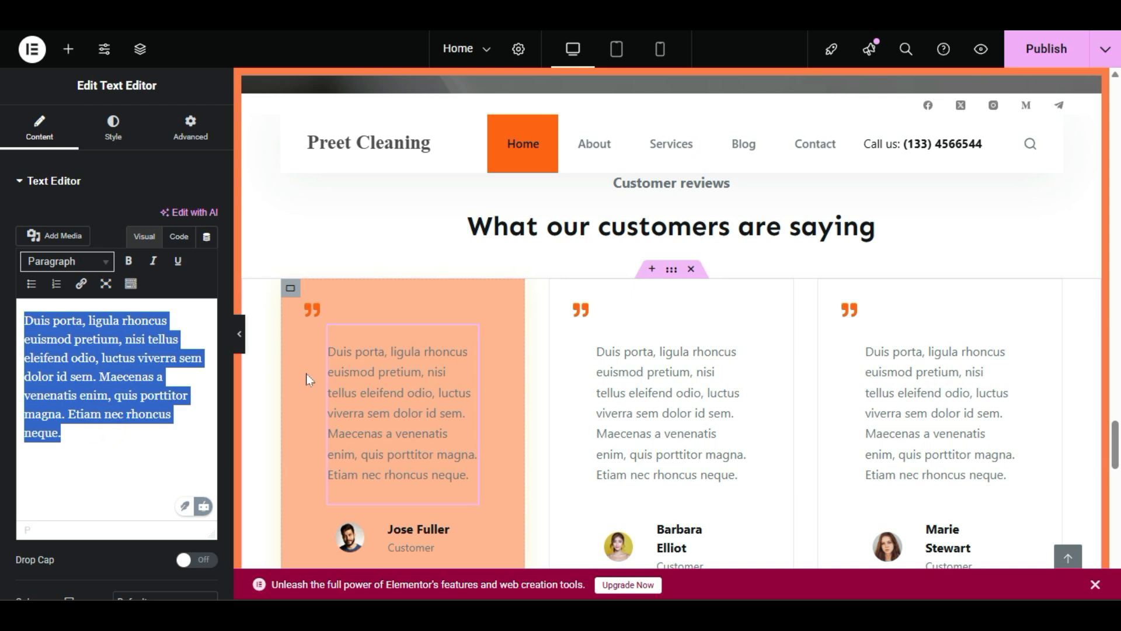
pyautogui.scroll(-2, 351, 371)
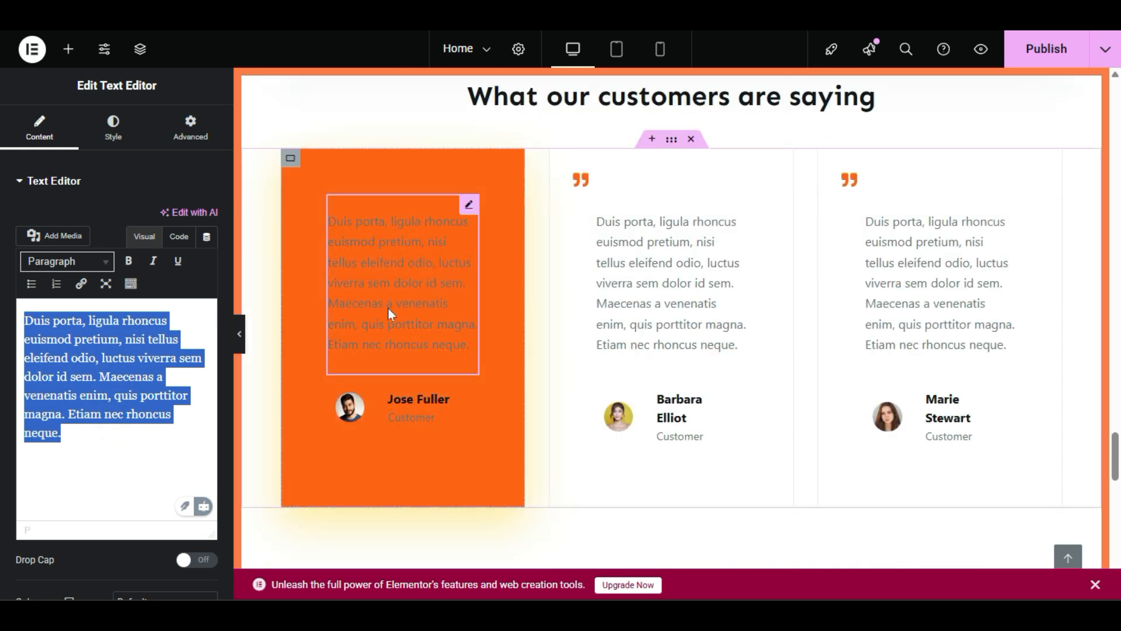
# Step: Open the first reviewer's name heading, then select 'Customer' in its subtitle
pyautogui.click(418, 397)
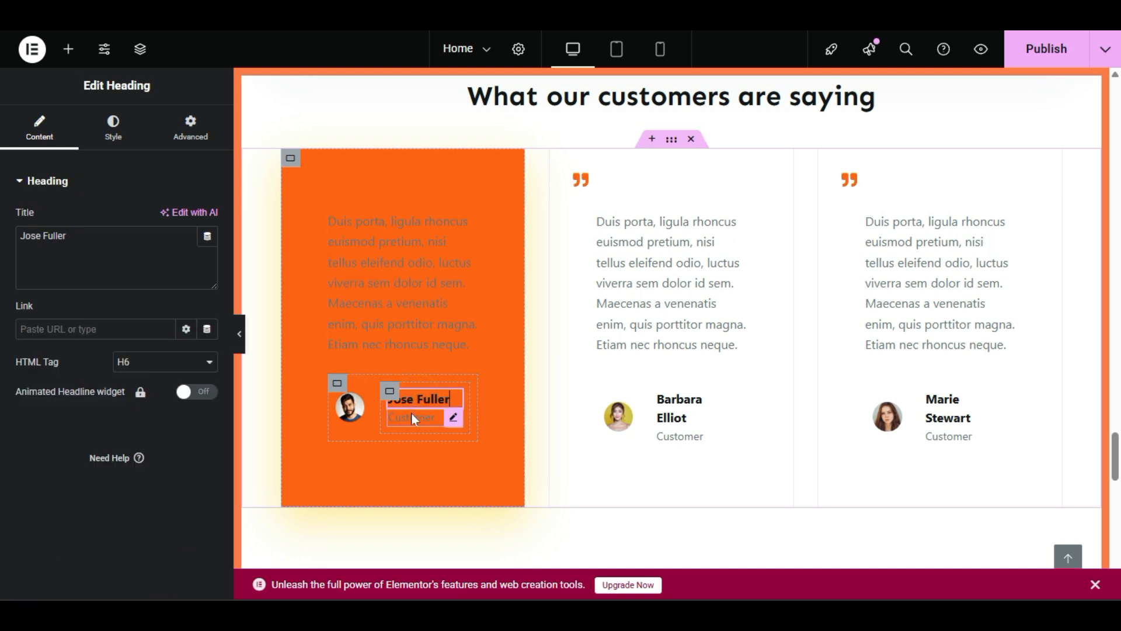
pyautogui.click(407, 413)
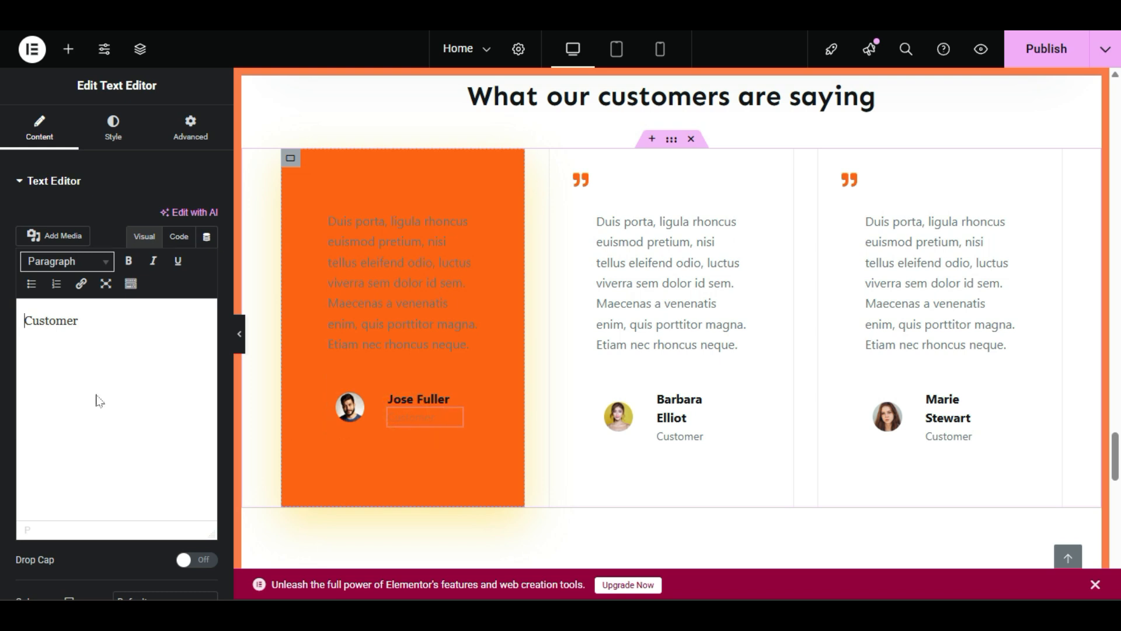
pyautogui.doubleClick(105, 323)
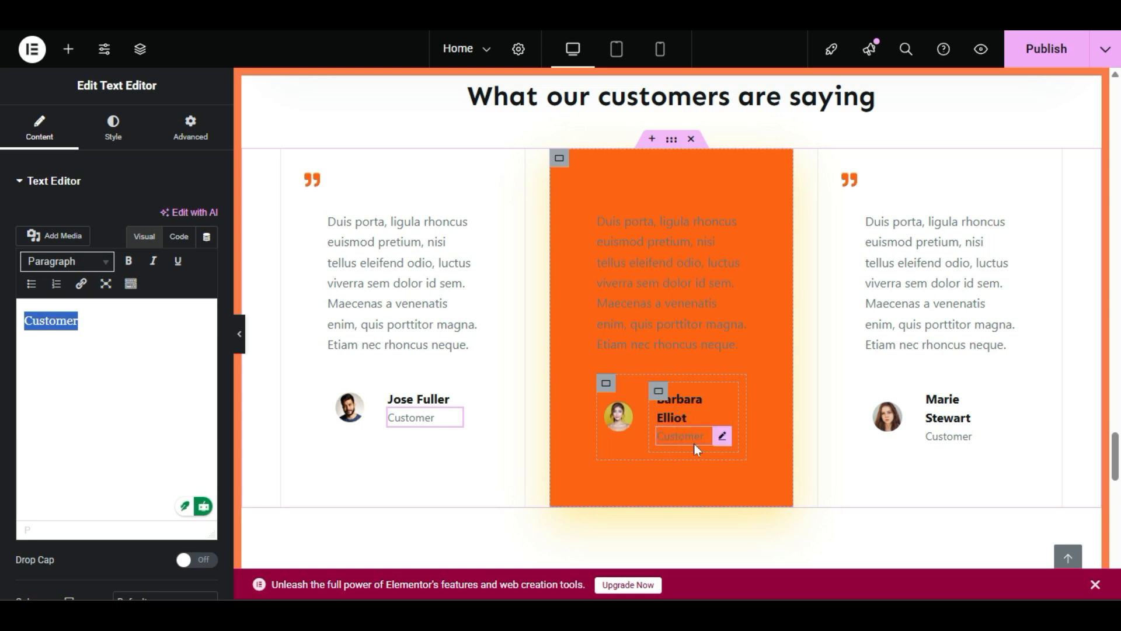
pyautogui.scroll(-2, 545, 480)
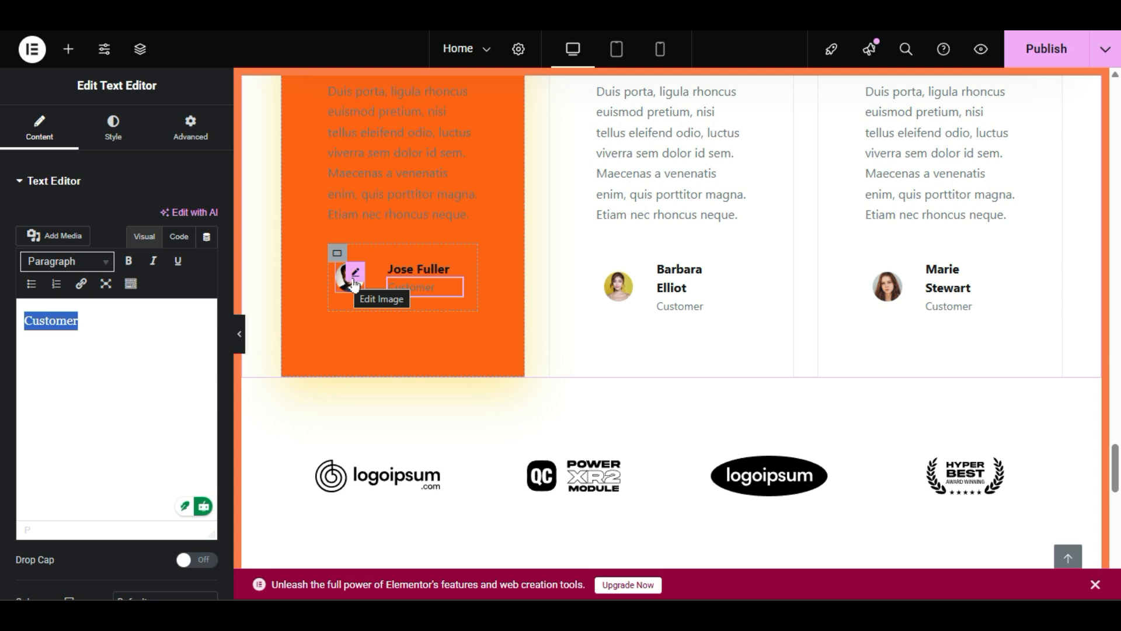
# Step: Inspect the first reviewer's photo and a partner logo image settings
pyautogui.click(354, 279)
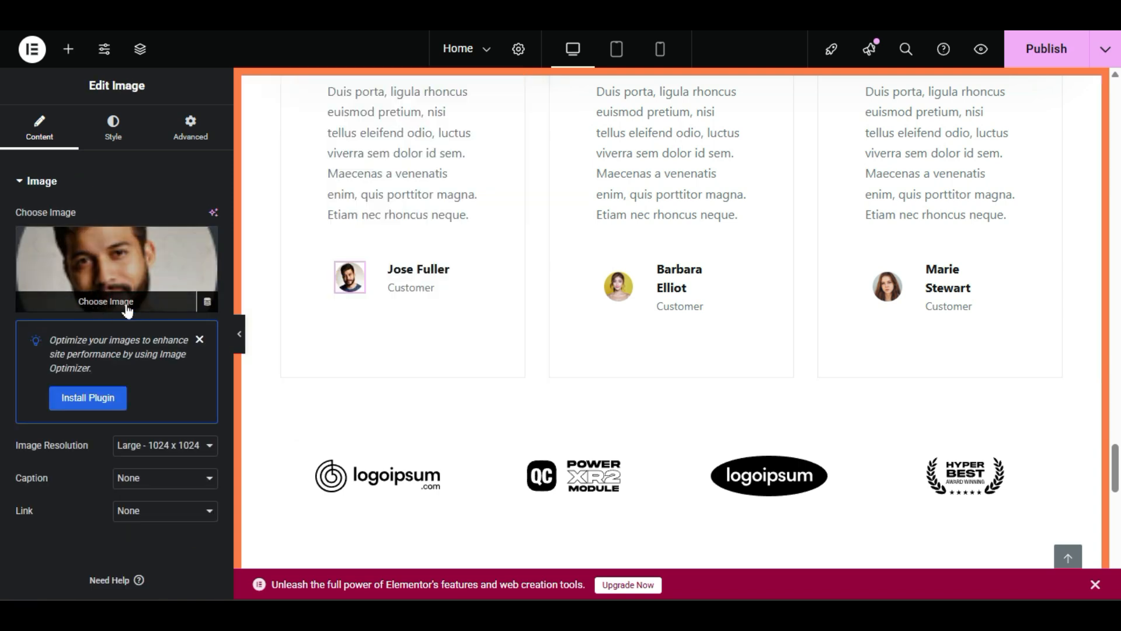
pyautogui.scroll(-2, 446, 376)
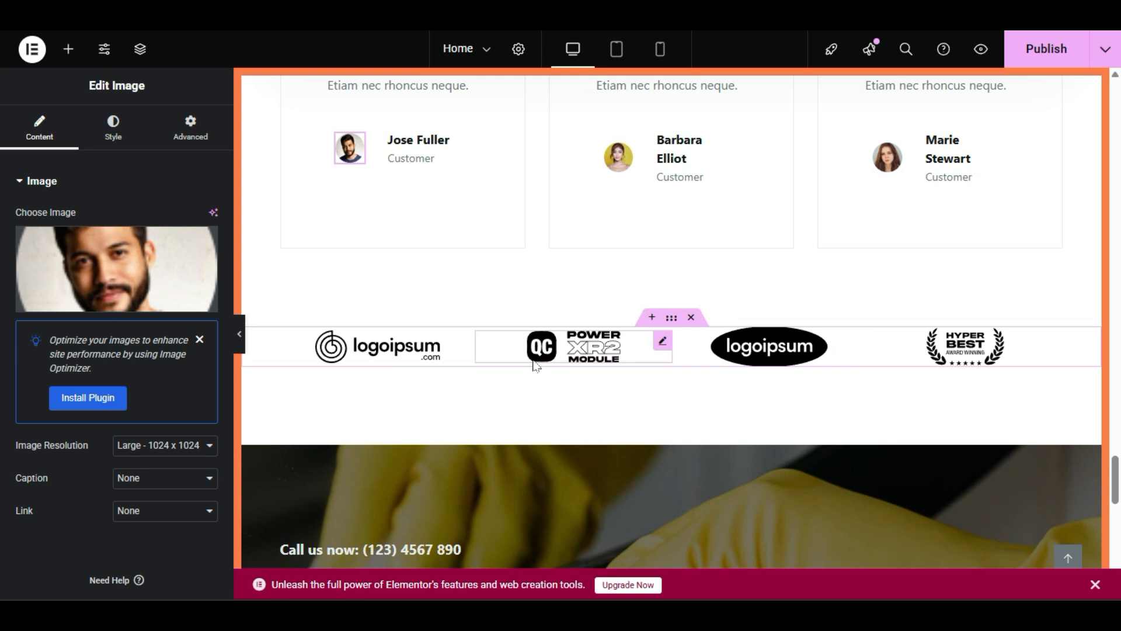
pyautogui.click(398, 341)
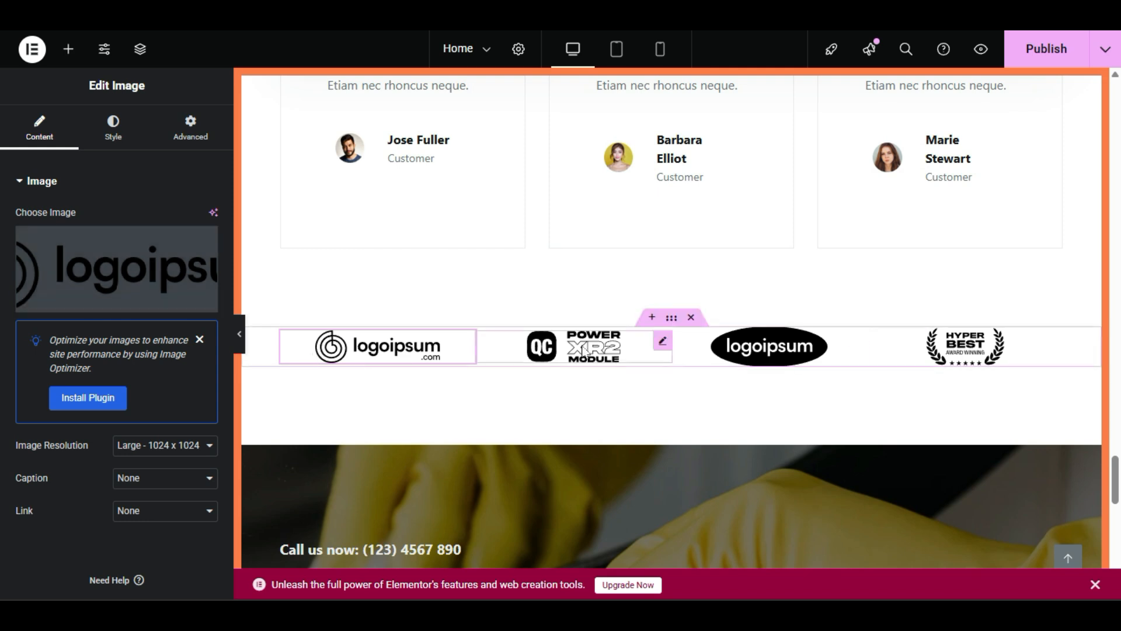
pyautogui.scroll(7, 490, 186)
pyautogui.scroll(-4, 483, 328)
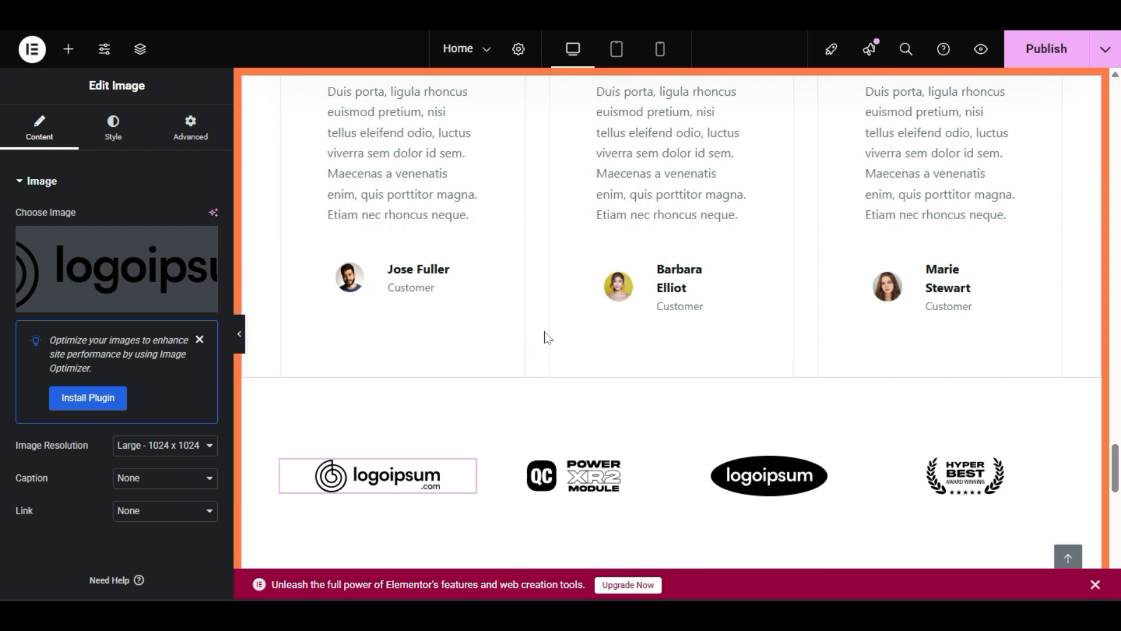
pyautogui.scroll(-4, 624, 403)
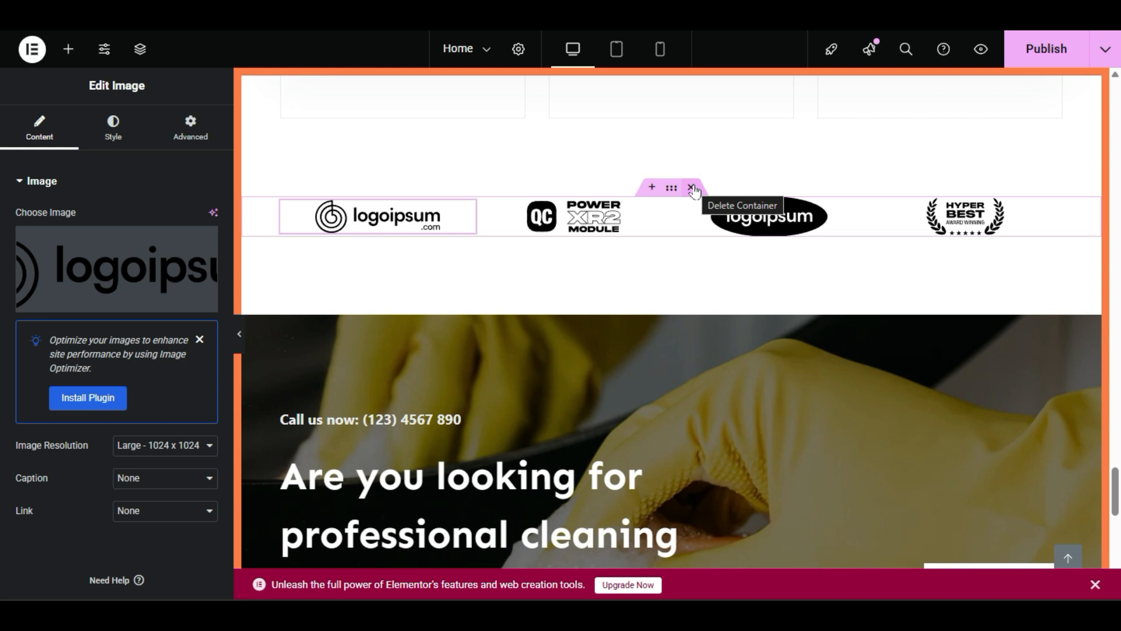
# Step: Delete the partner-logo container and publish the Home page
pyautogui.click(693, 188)
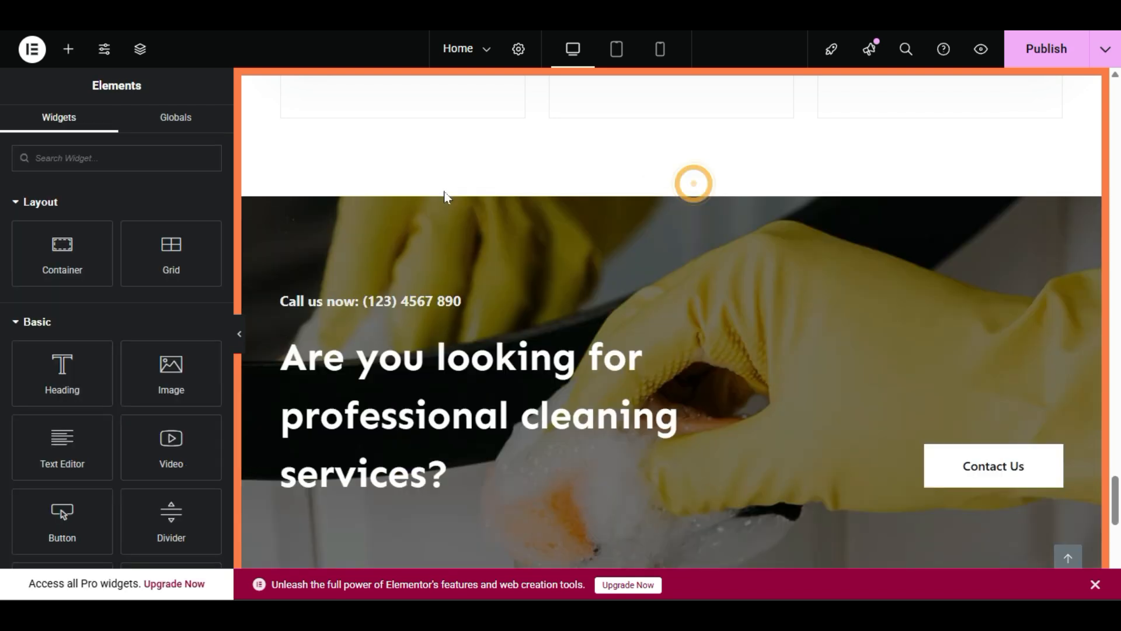
pyautogui.scroll(2, 934, 262)
pyautogui.scroll(4, 974, 298)
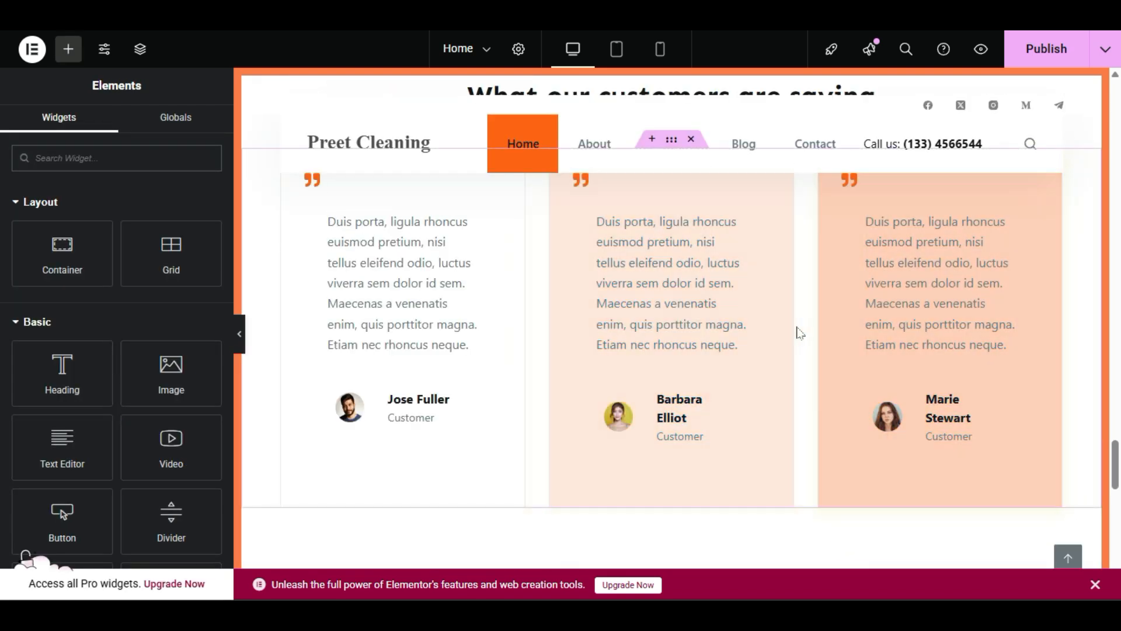
pyautogui.click(1031, 51)
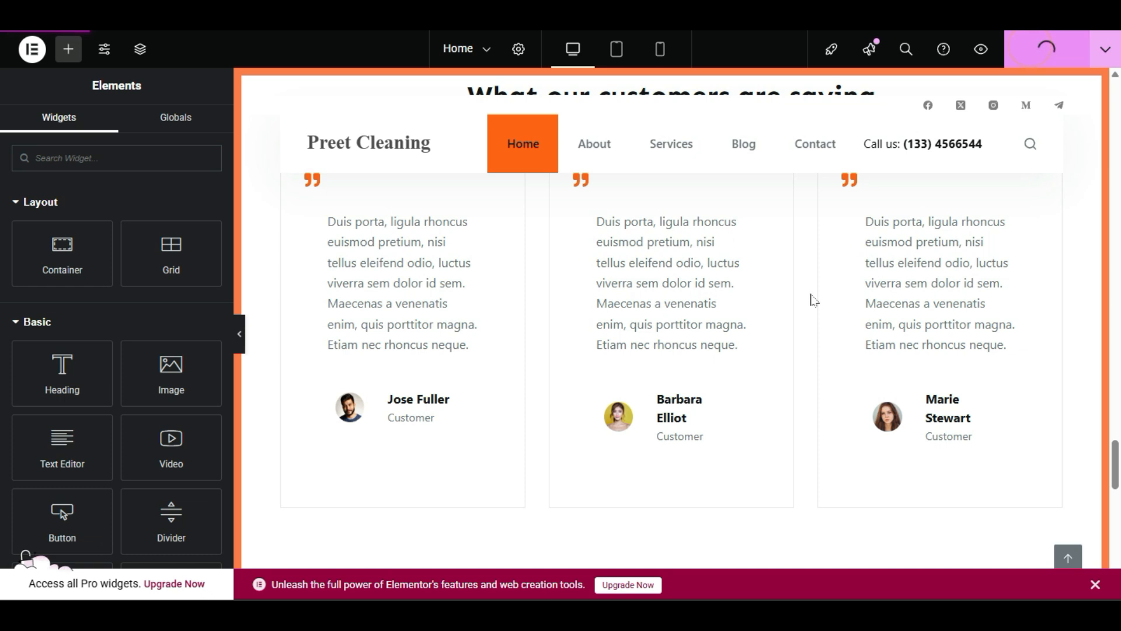
pyautogui.scroll(-8, 803, 315)
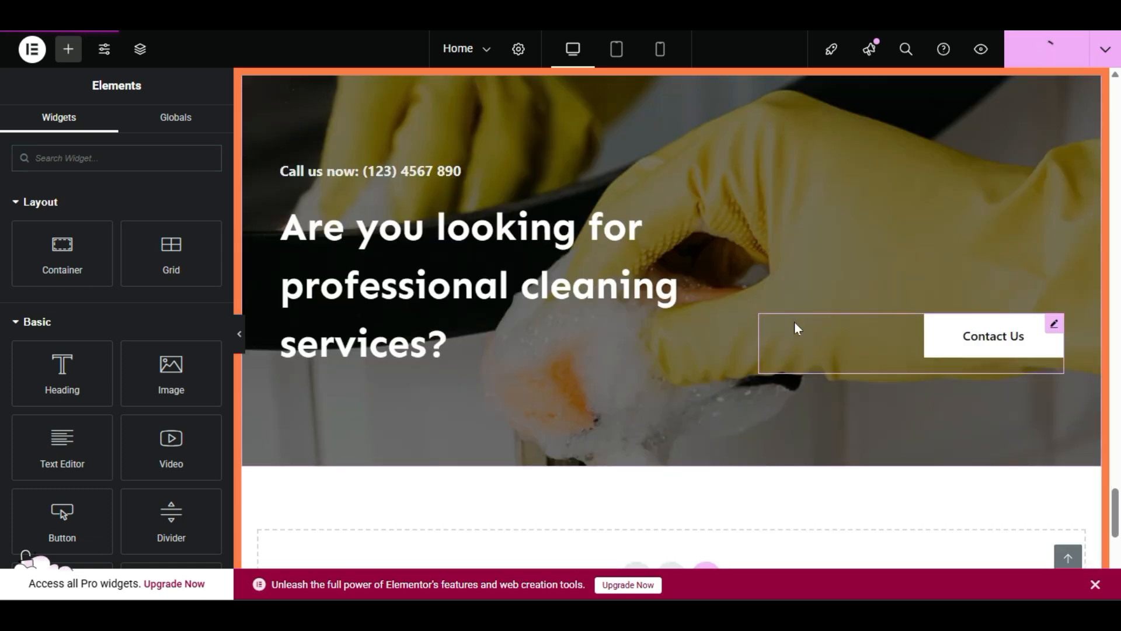
# Step: Replace the Contact Us button's placeholder link with the Contact page
pyautogui.click(341, 176)
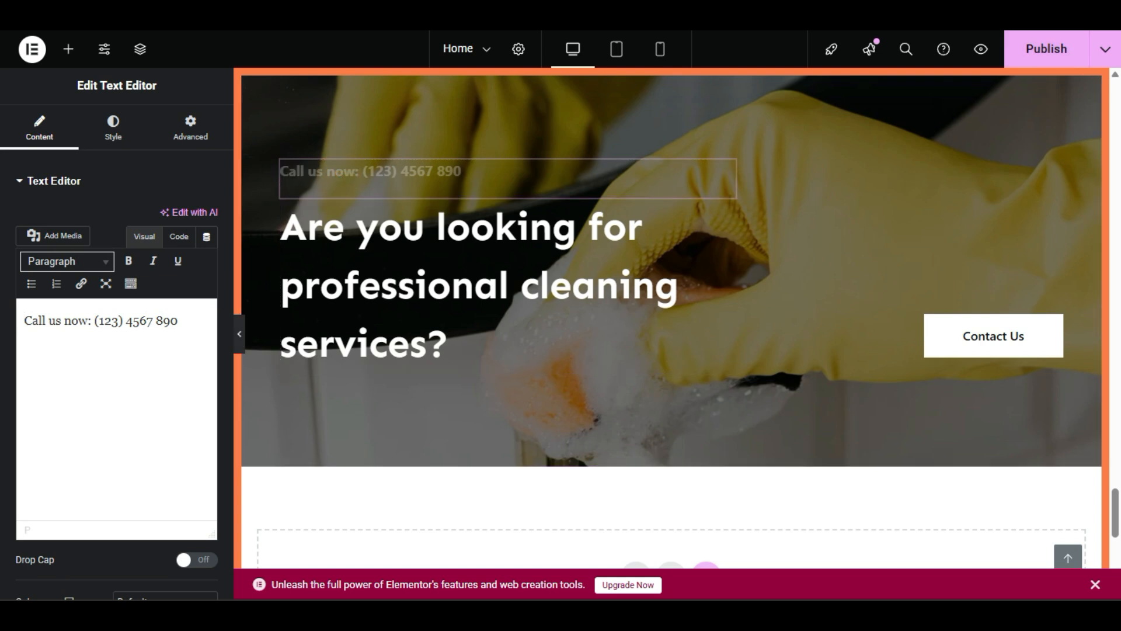
pyautogui.click(995, 344)
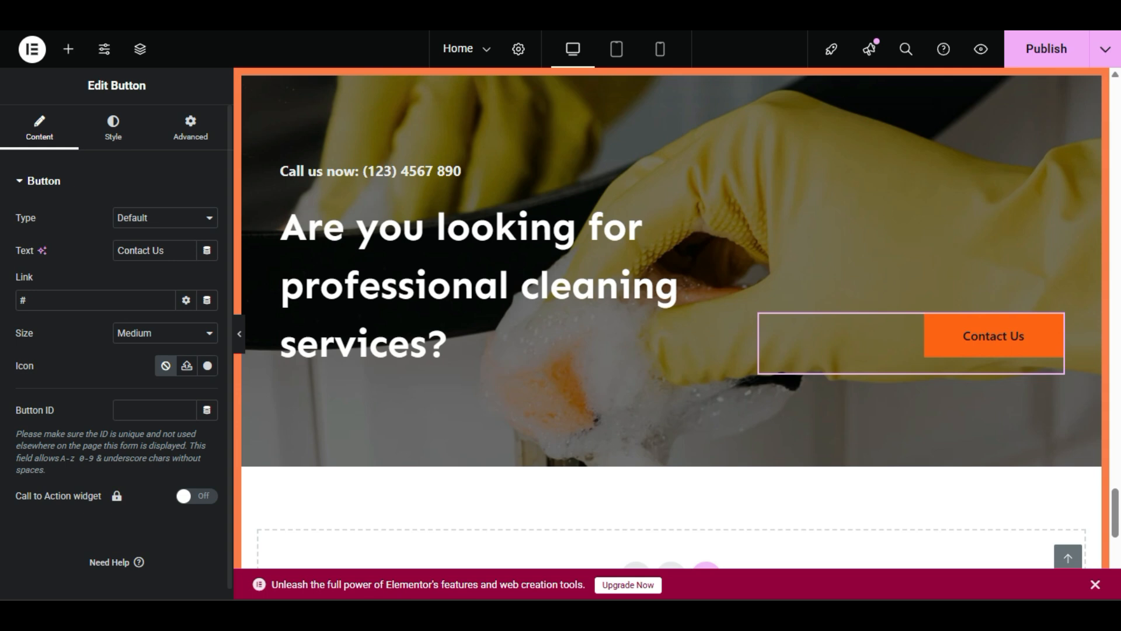
pyautogui.doubleClick(59, 300)
pyautogui.click(65, 301)
pyautogui.press('BackSpace')
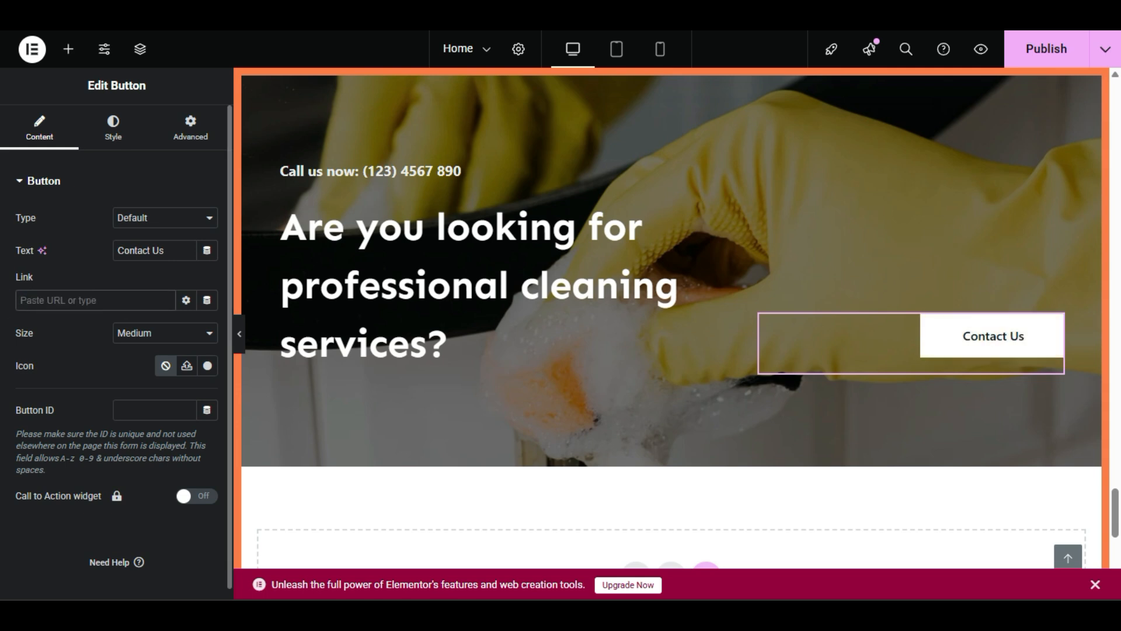
pyautogui.write('cont')
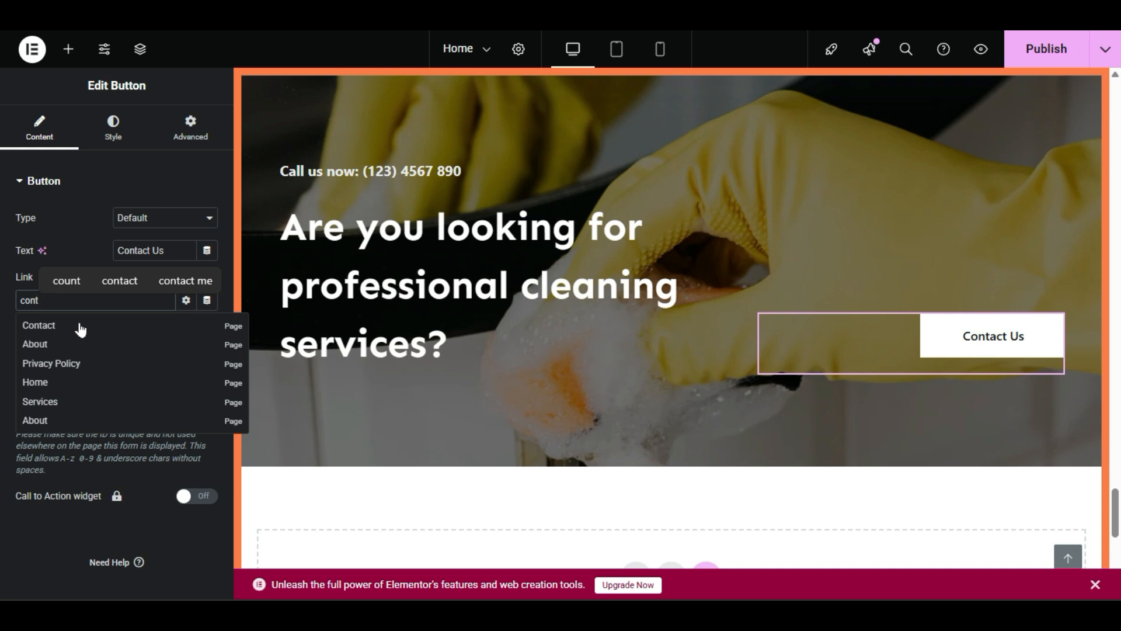
pyautogui.click(87, 327)
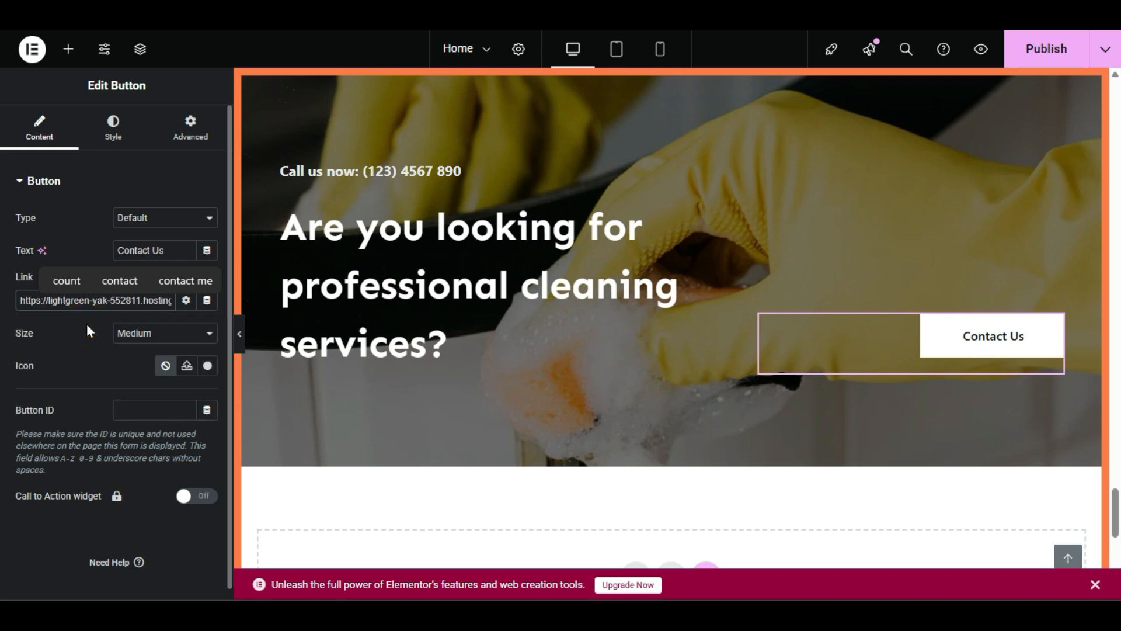
pyautogui.click(87, 323)
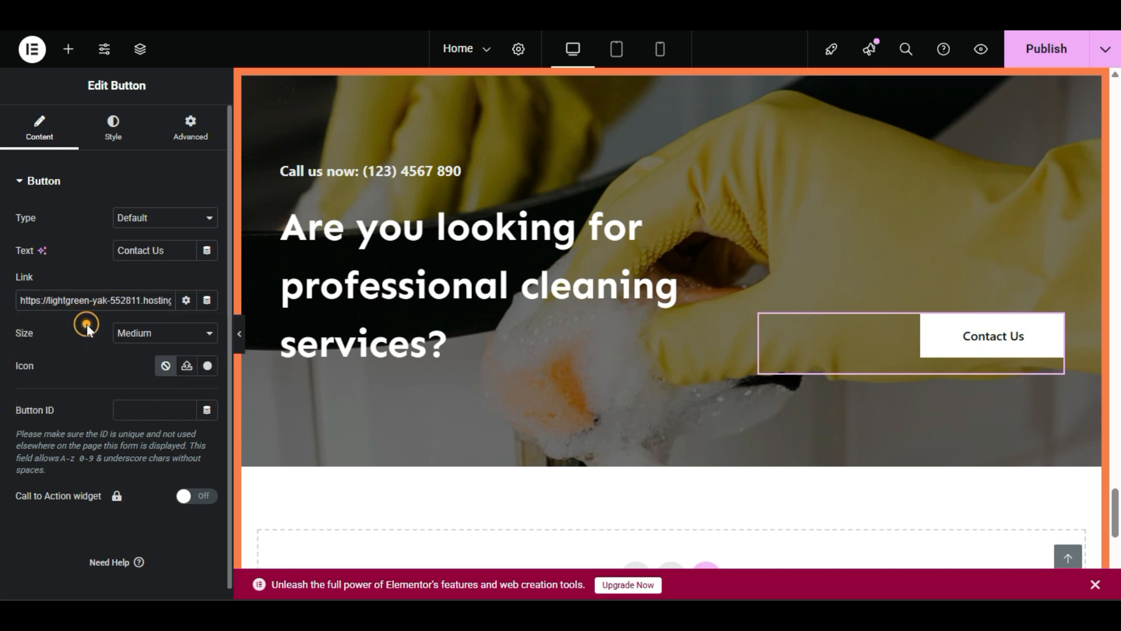
# Step: Set the Contact Us button size to Extra Large
pyautogui.click(126, 338)
pyautogui.click(143, 410)
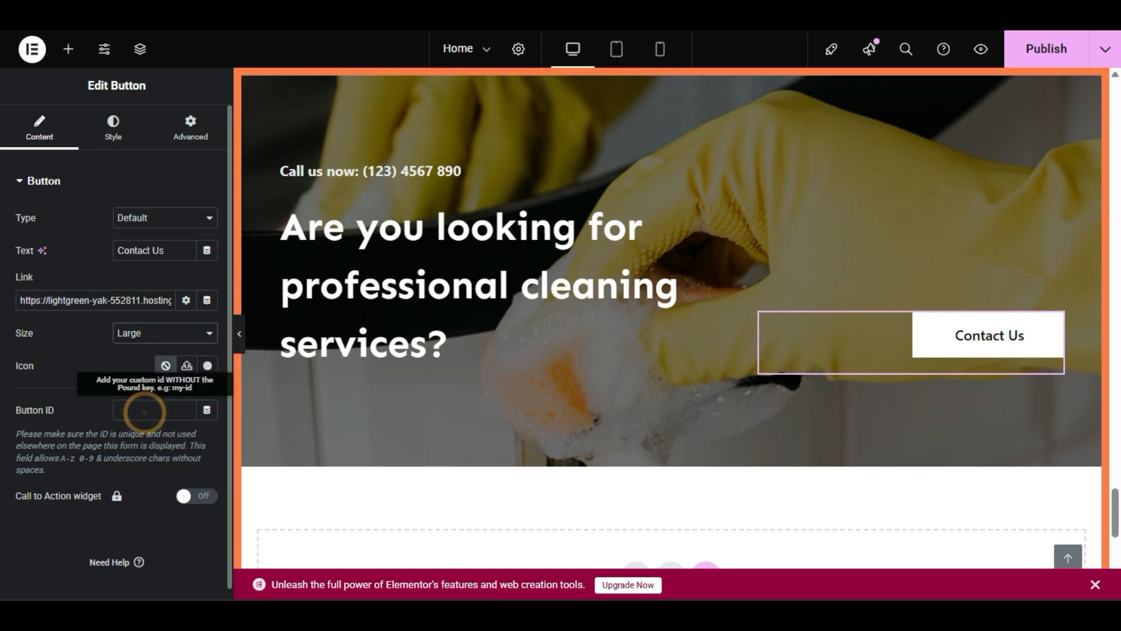
pyautogui.click(153, 335)
pyautogui.click(161, 427)
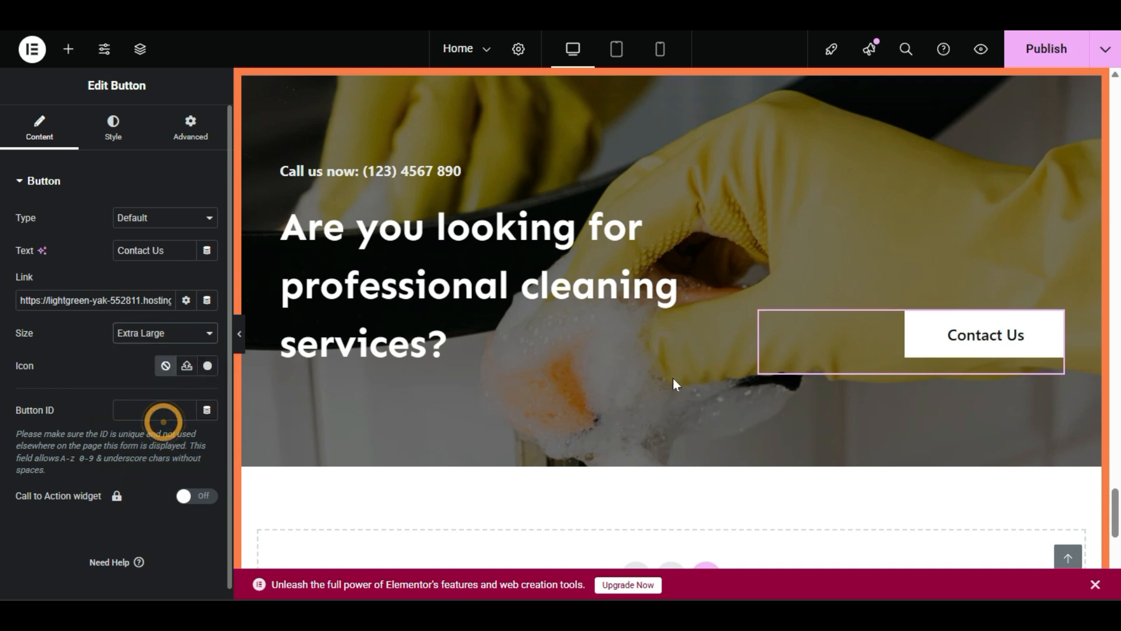
# Step: Publish the Home page changes and deselect the button
pyautogui.scroll(-4, 529, 331)
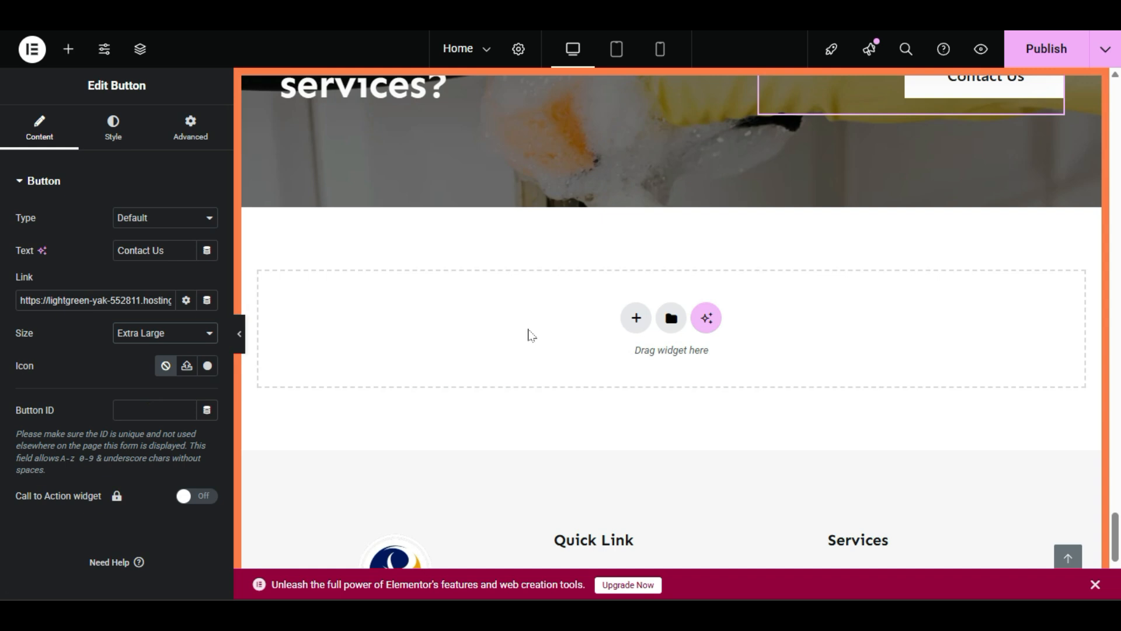
pyautogui.click(1048, 49)
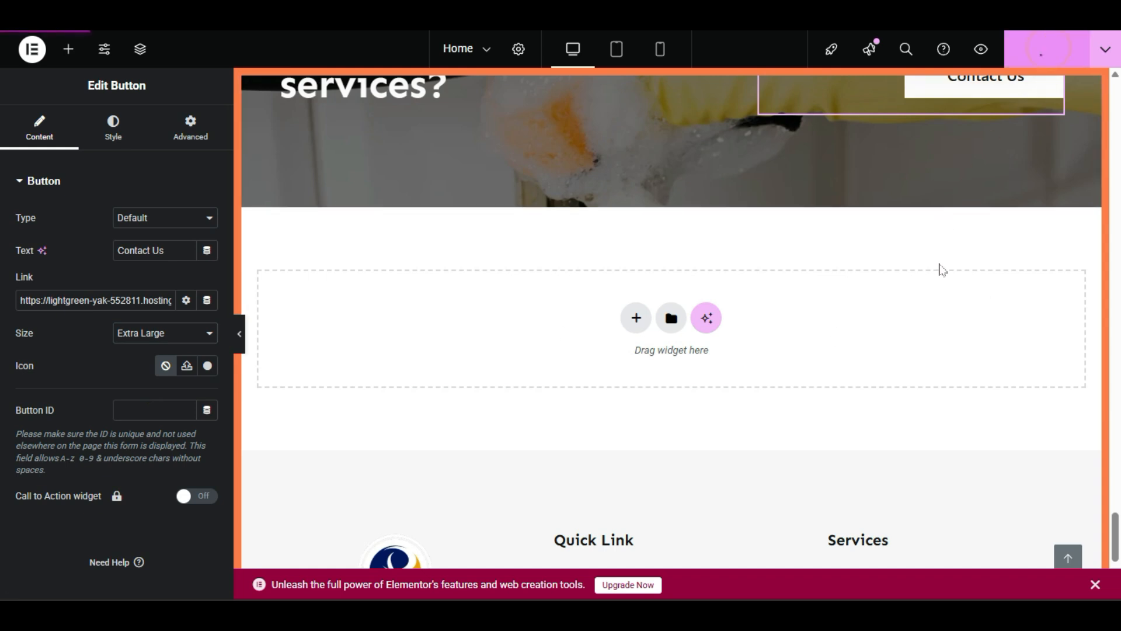
pyautogui.scroll(2, 937, 315)
pyautogui.scroll(2, 936, 319)
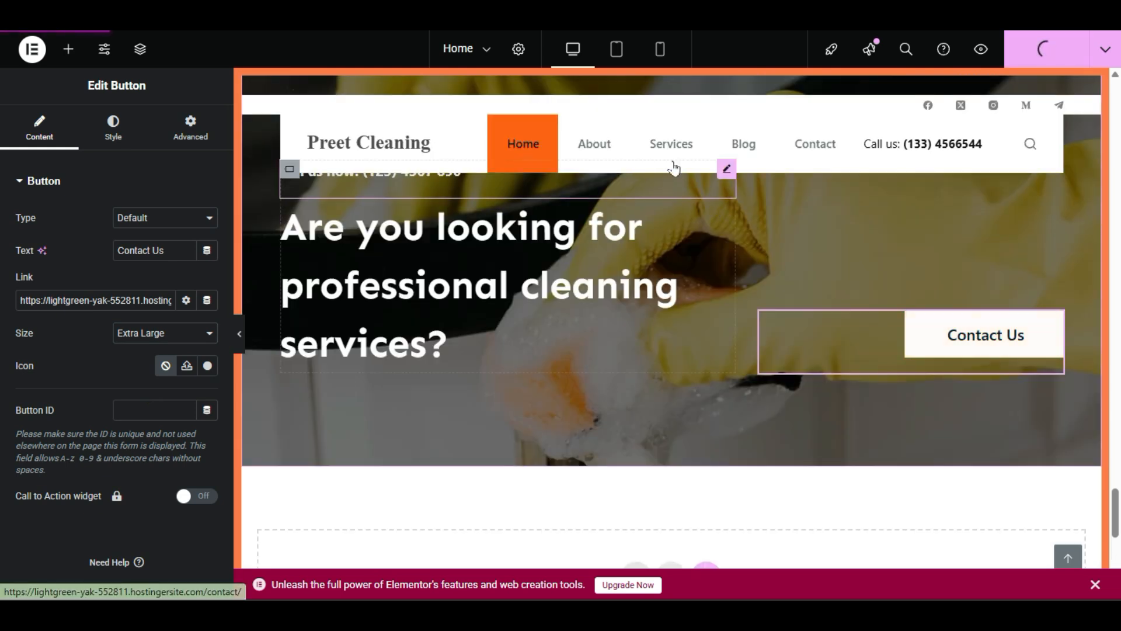
pyautogui.click(811, 156)
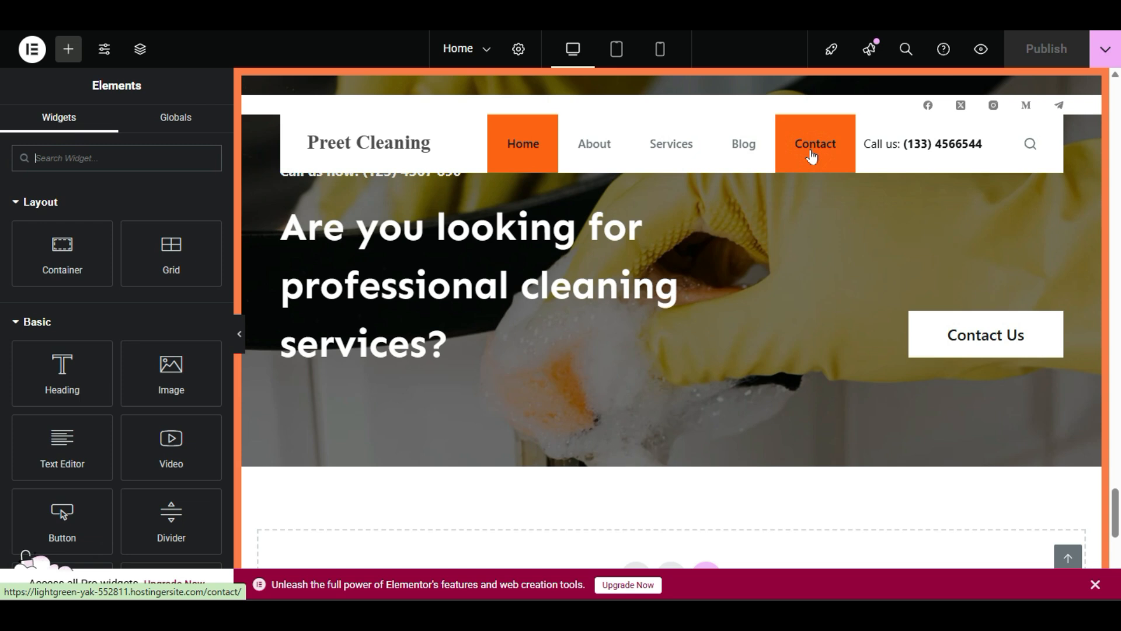
pyautogui.scroll(-5, 761, 356)
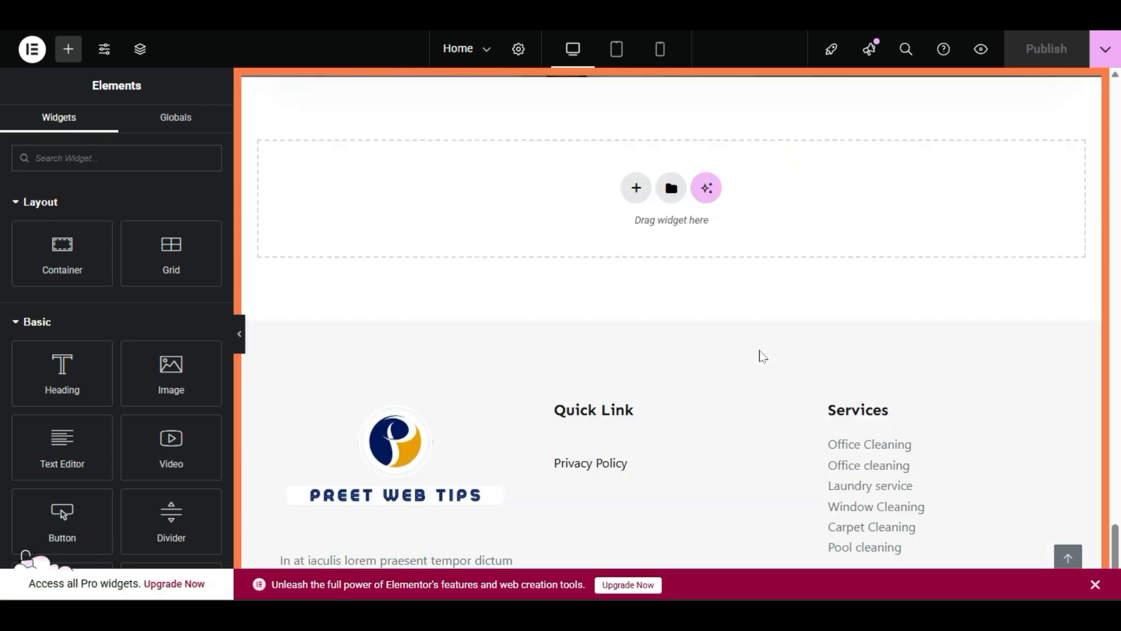
pyautogui.scroll(8, 760, 356)
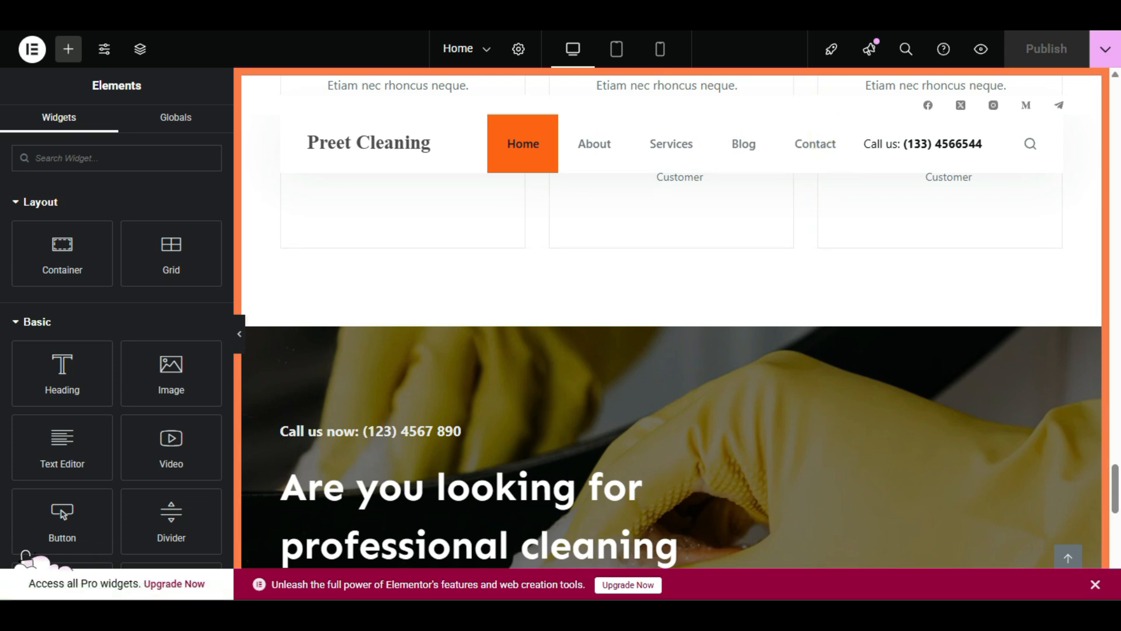
# Step: From the WordPress admin bar, open the live Preet Cleaning site in a new tab
pyautogui.click(99, 17)
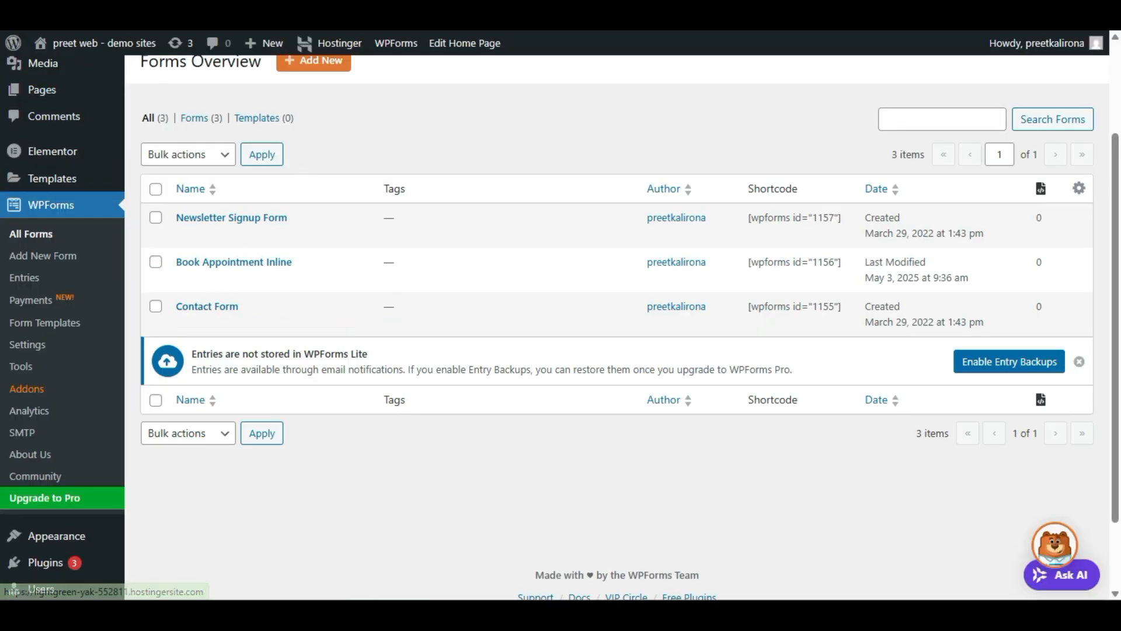
pyautogui.moveTo(80, 41)
pyautogui.rightClick(78, 72)
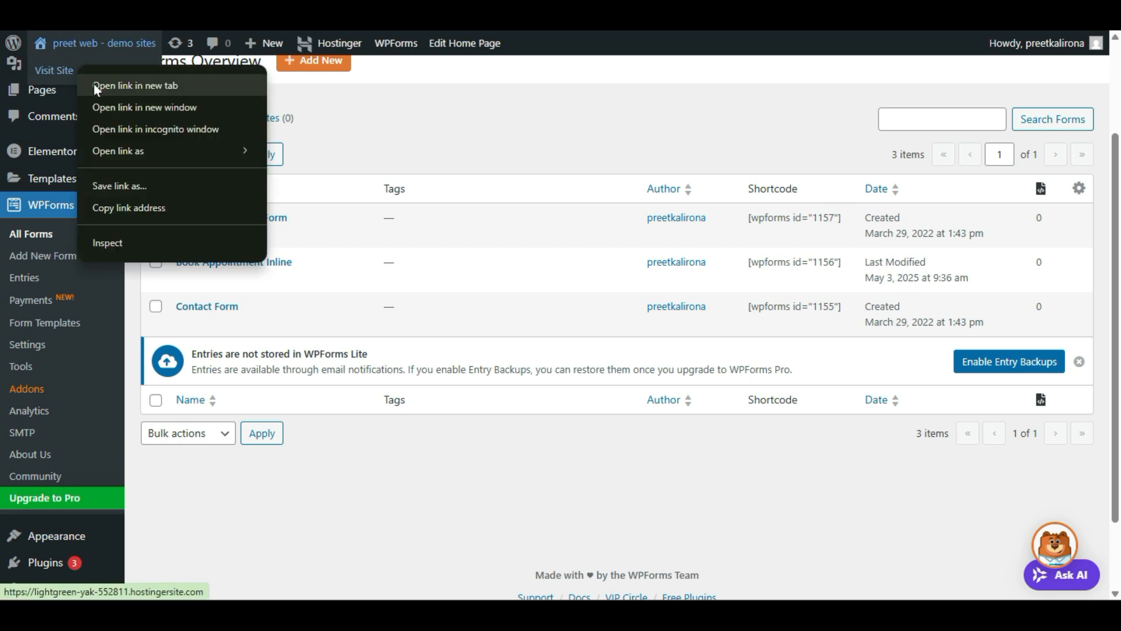
pyautogui.click(273, 493)
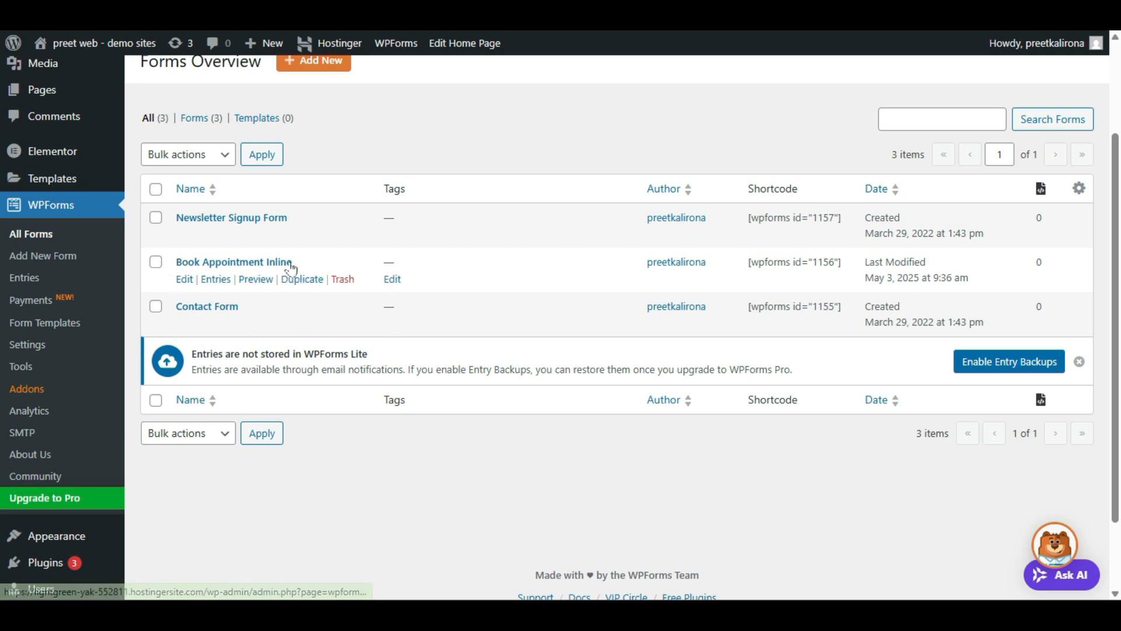
pyautogui.click(42, 90)
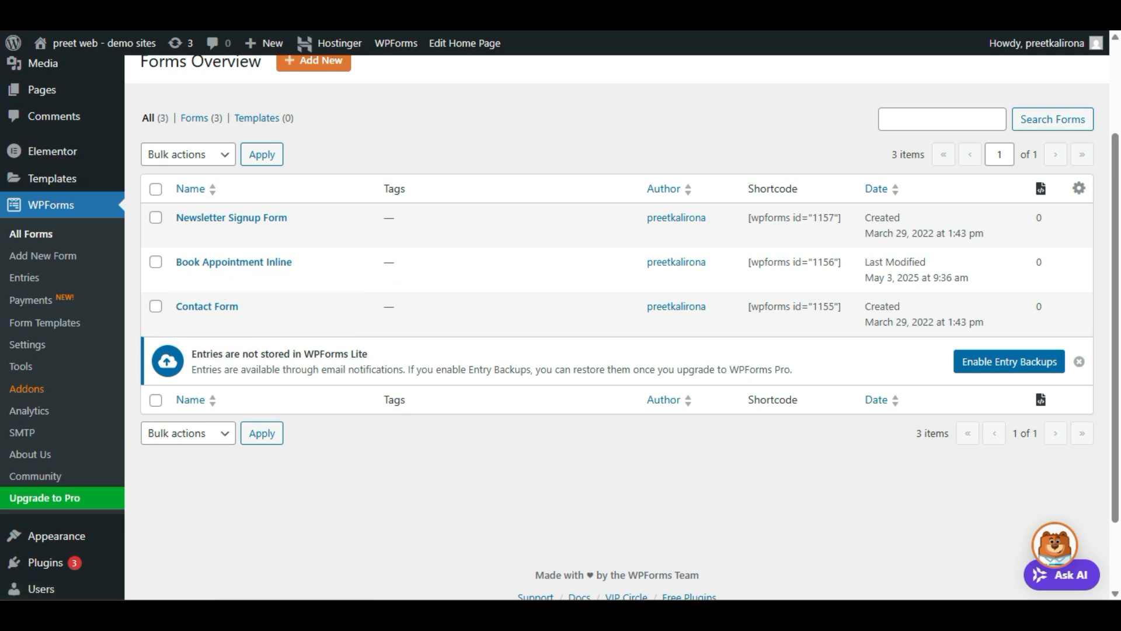
pyautogui.moveTo(73, 44)
pyautogui.rightClick(79, 69)
pyautogui.click(98, 75)
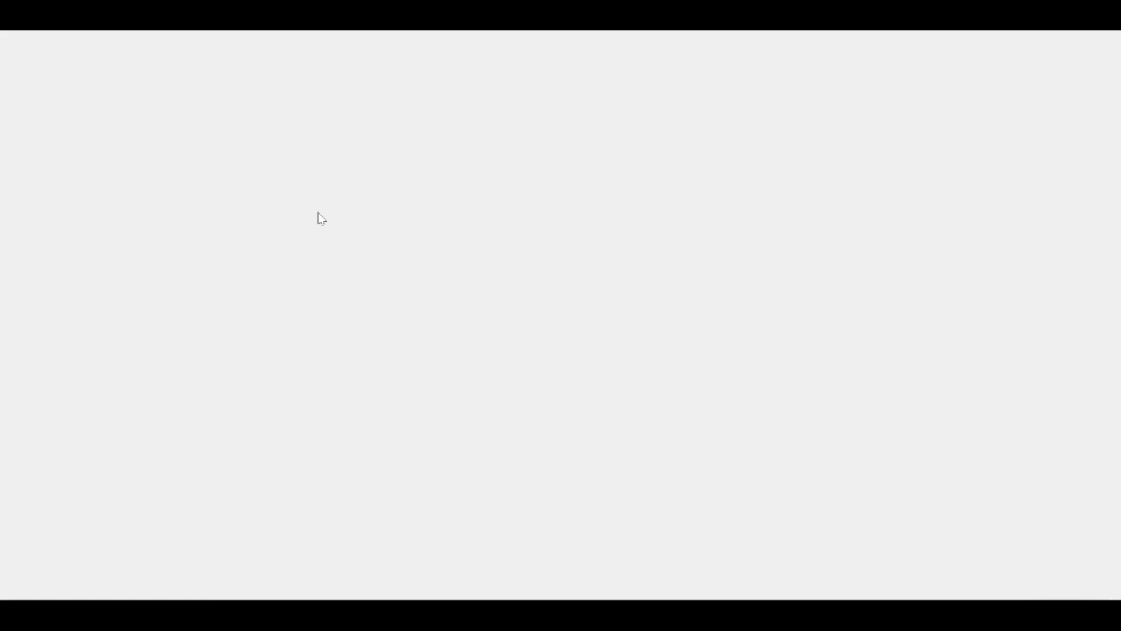
# Step: Try the live booking form by choosing Pool Cleaning as the service
pyautogui.scroll(-6, 330, 213)
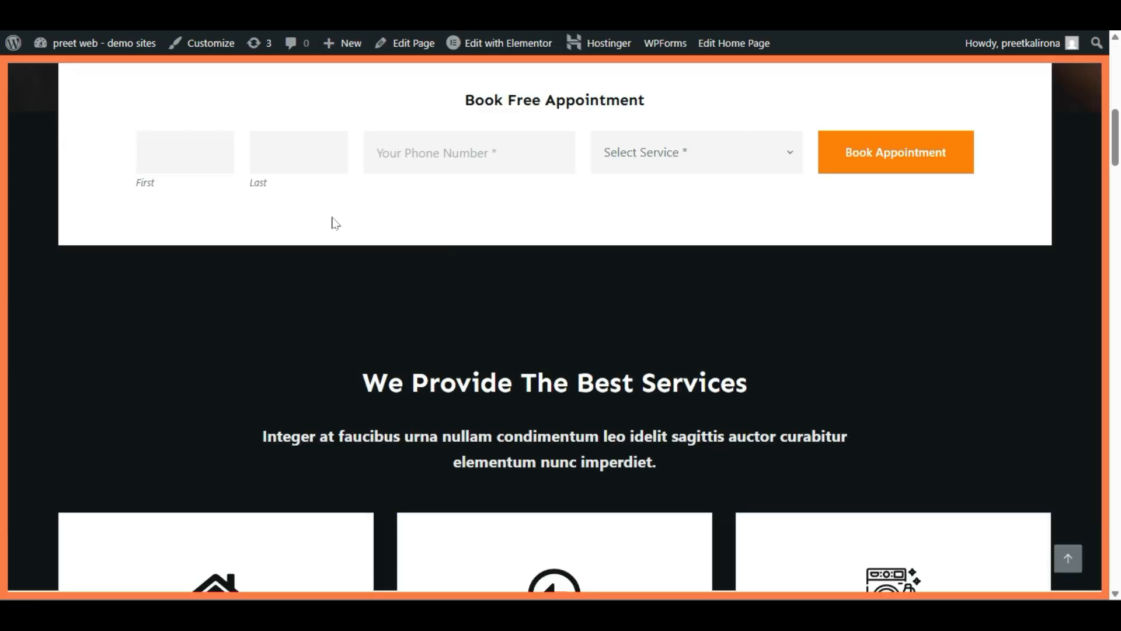
pyautogui.scroll(2, 335, 223)
pyautogui.click(679, 283)
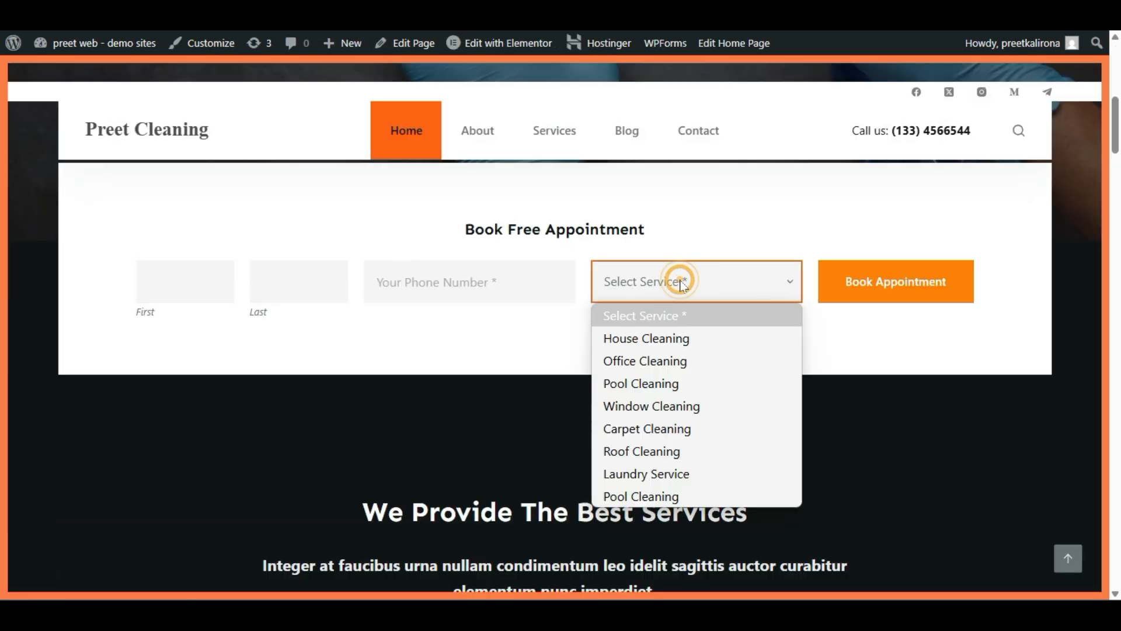
pyautogui.click(685, 501)
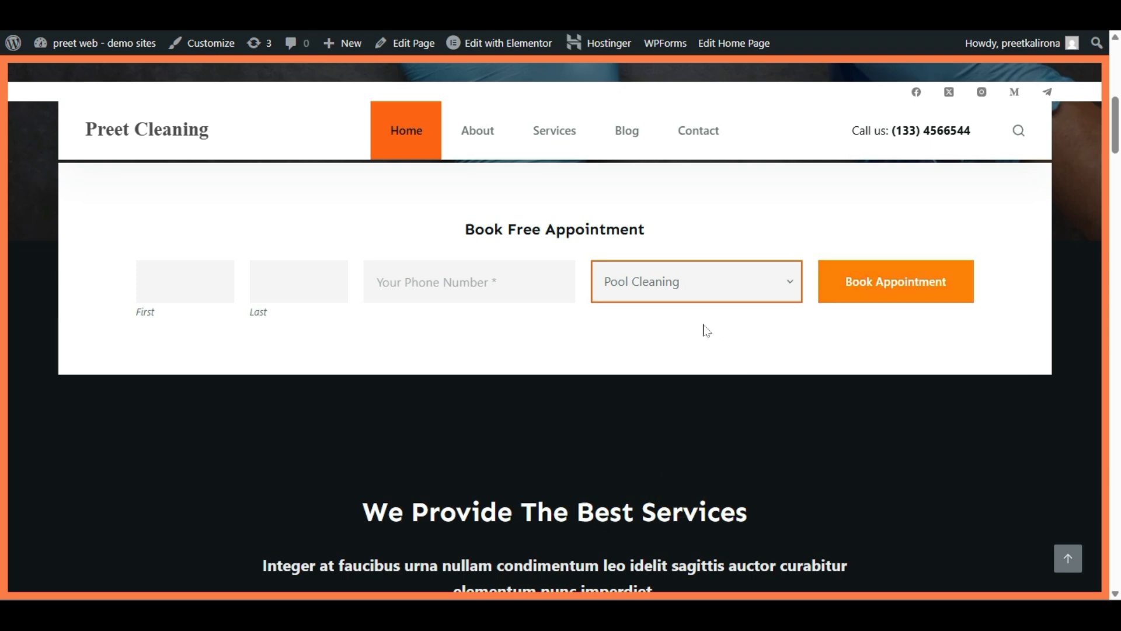
pyautogui.scroll(-2, 496, 334)
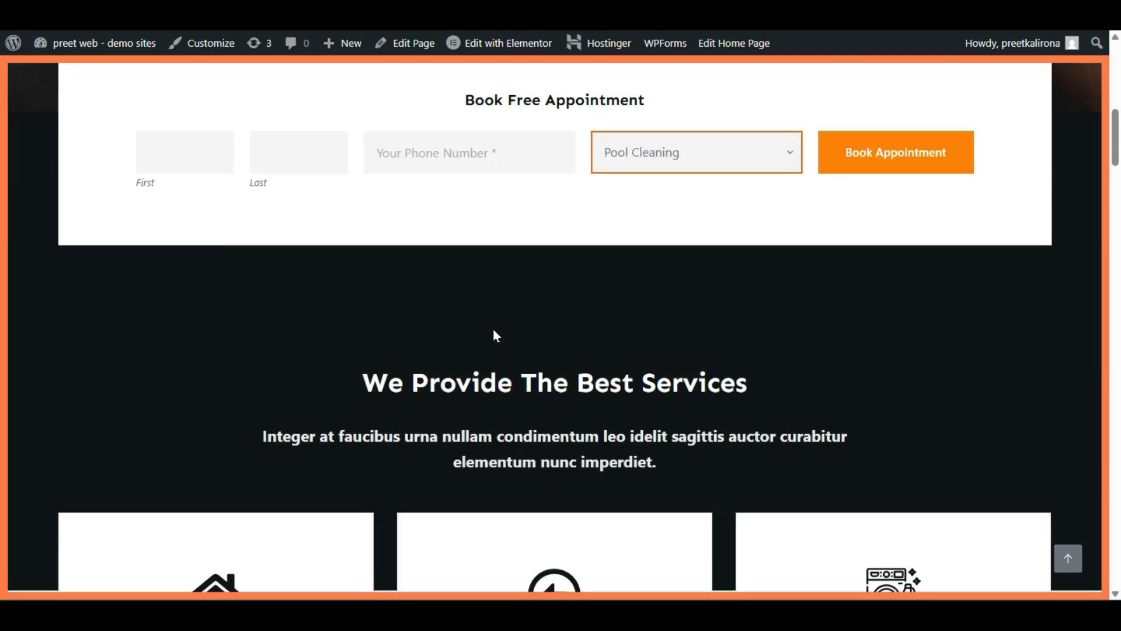
pyautogui.scroll(-6, 495, 334)
pyautogui.scroll(8, 493, 332)
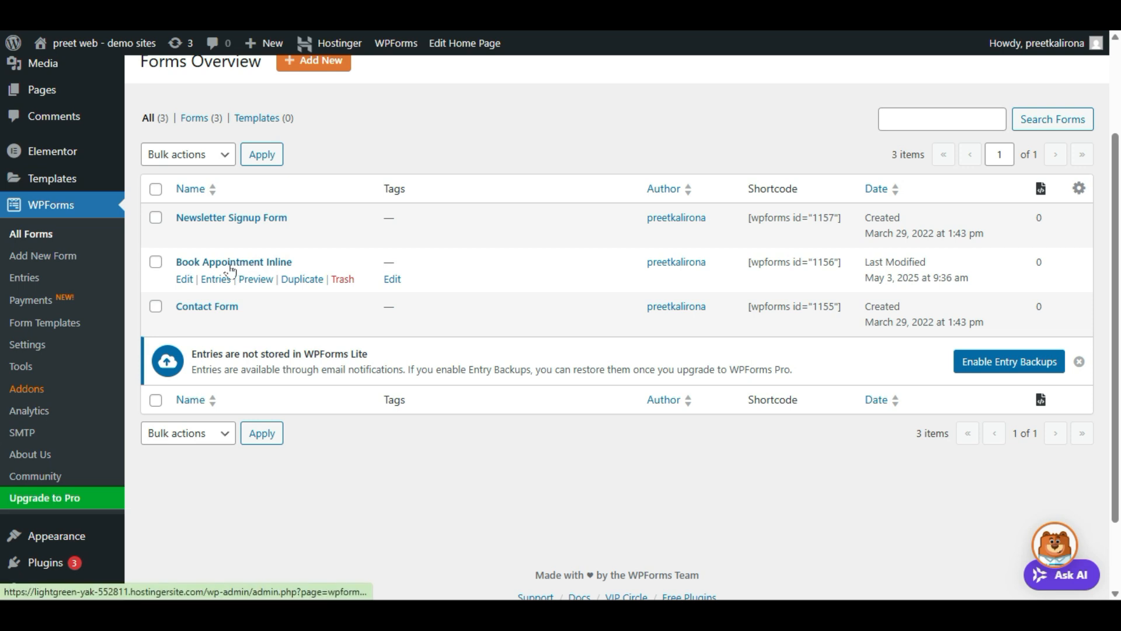
# Step: In Book Appointment Inline's settings, enable modern anti-spam protection and a 2-second minimum submit time
pyautogui.click(184, 280)
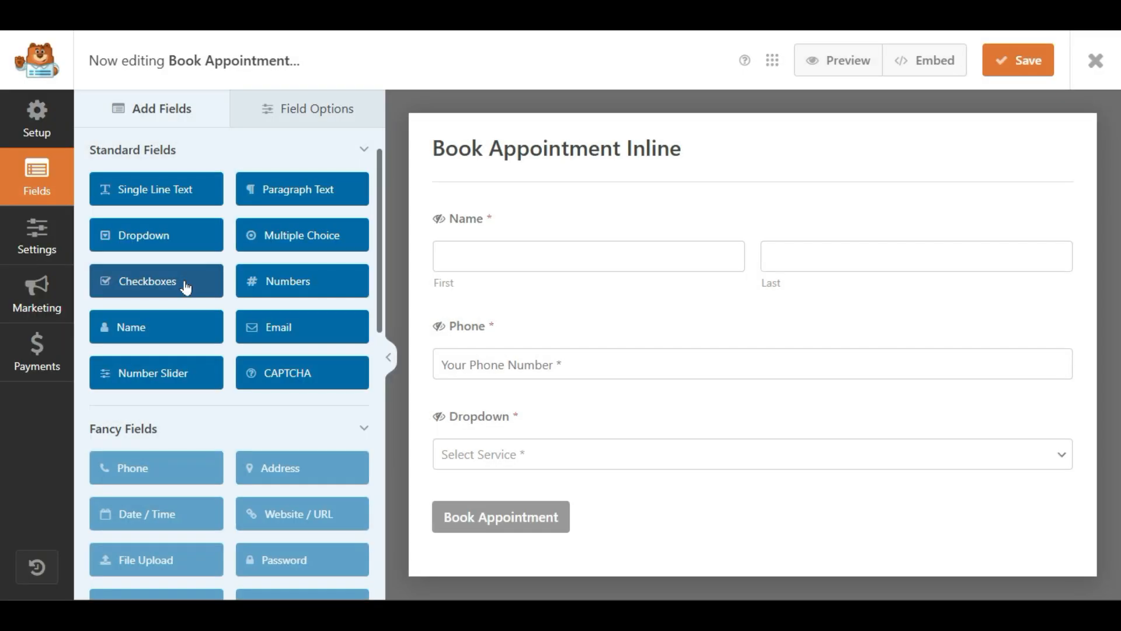
pyautogui.click(38, 256)
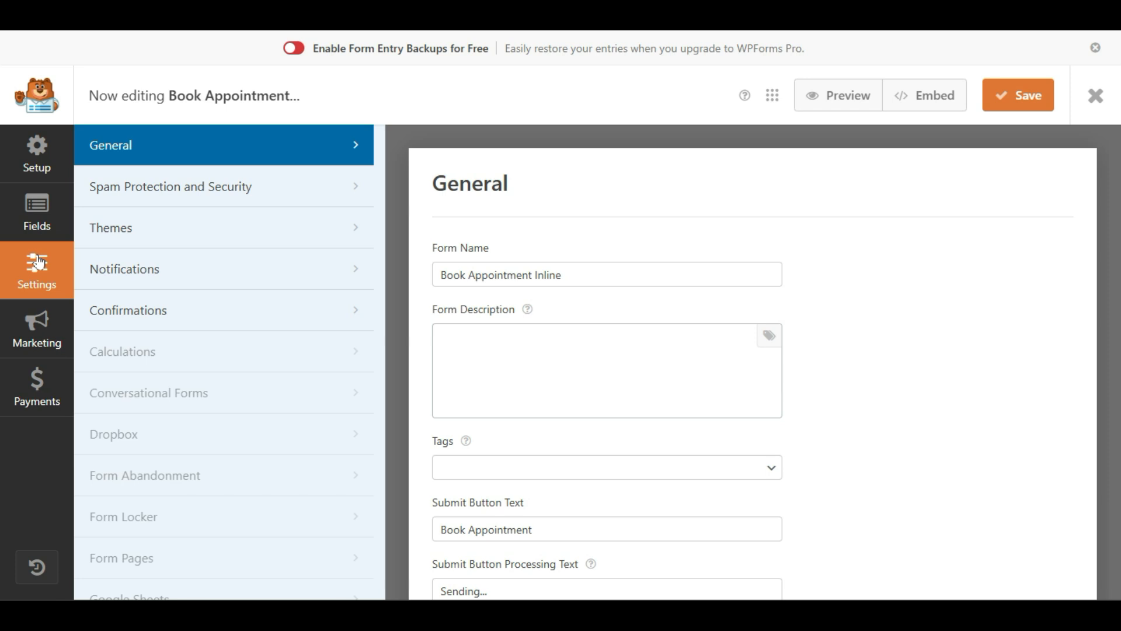
pyautogui.moveTo(593, 269); pyautogui.dragTo(434, 257)
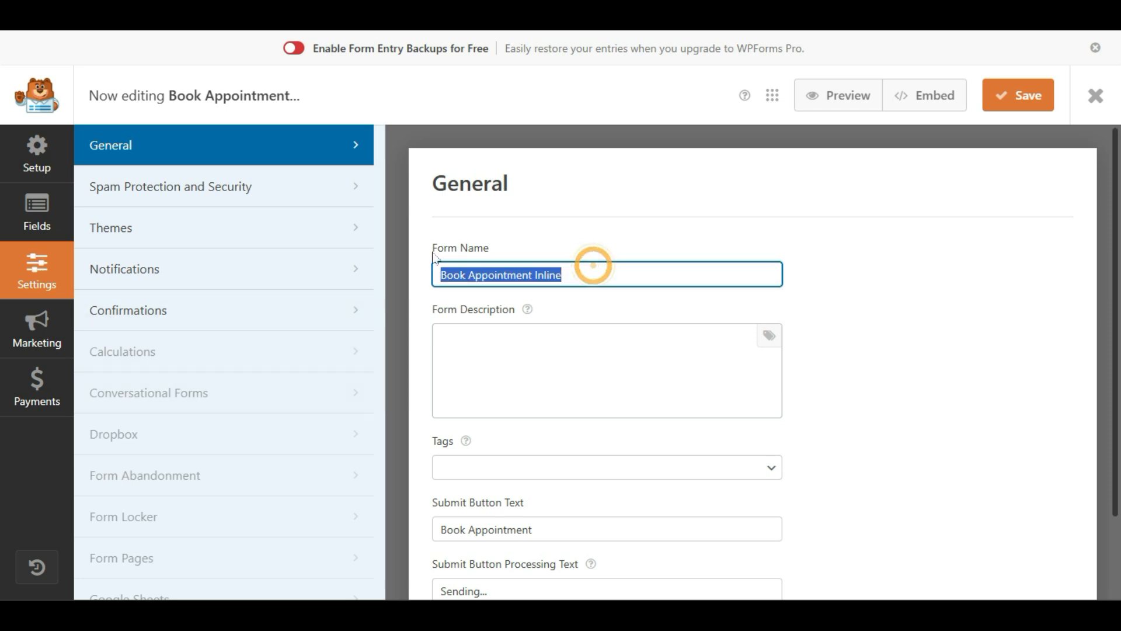
pyautogui.press('Tab')
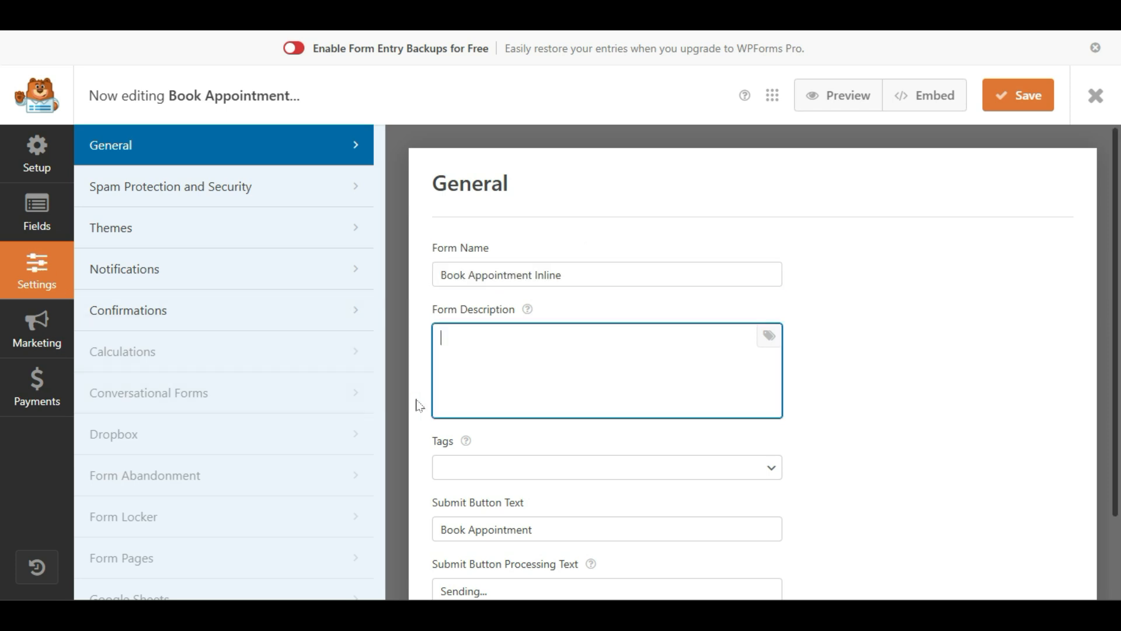
pyautogui.scroll(-2, 416, 403)
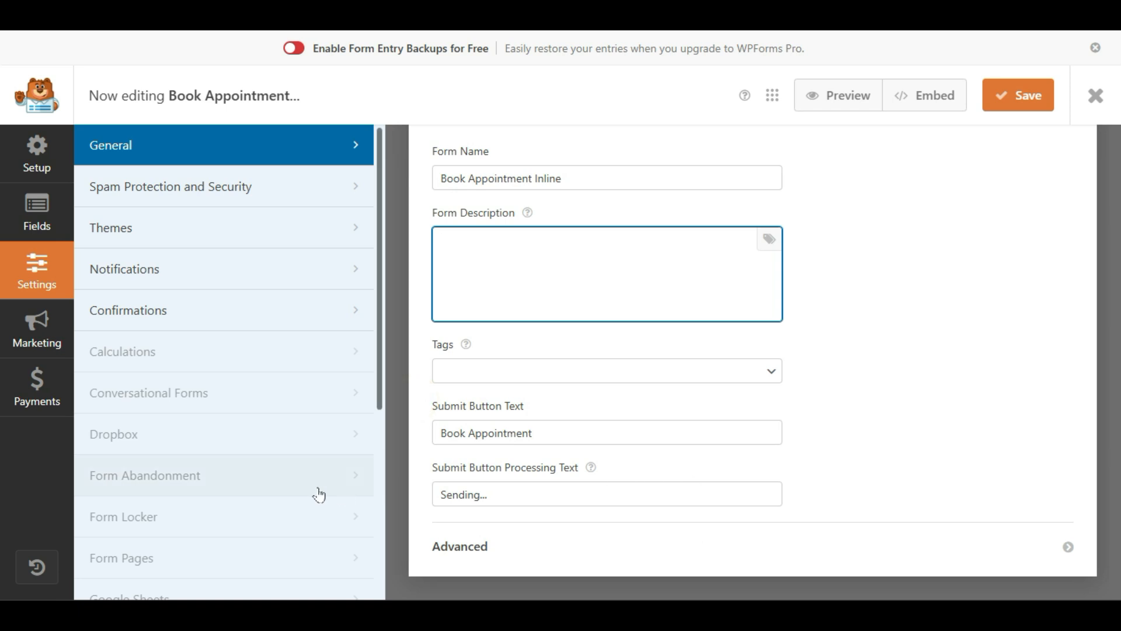
pyautogui.click(159, 199)
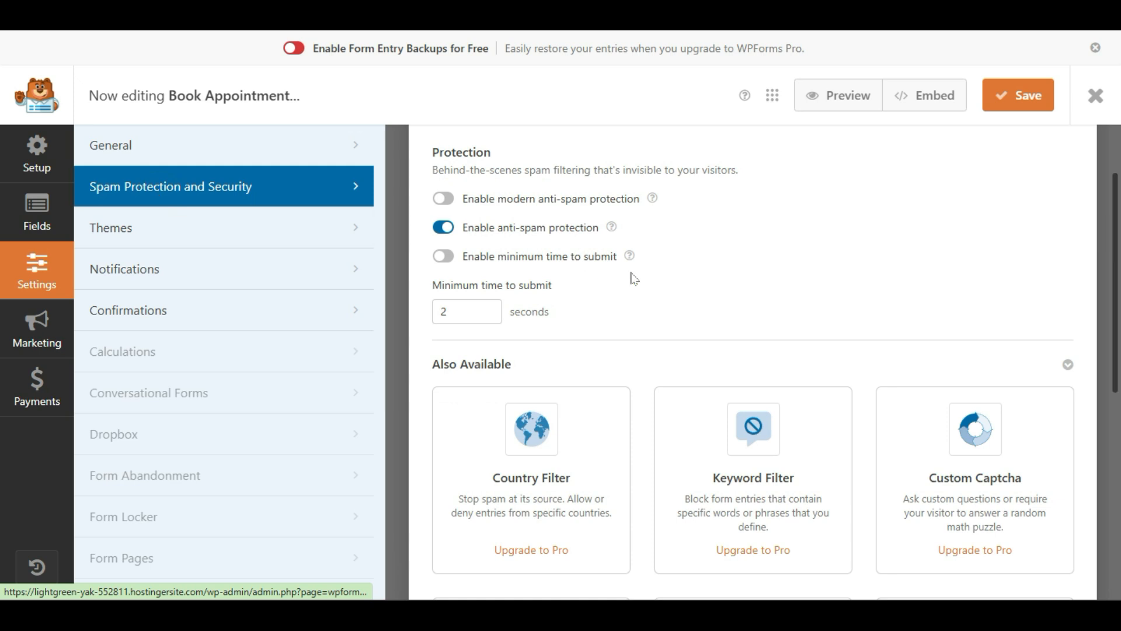
pyautogui.click(445, 200)
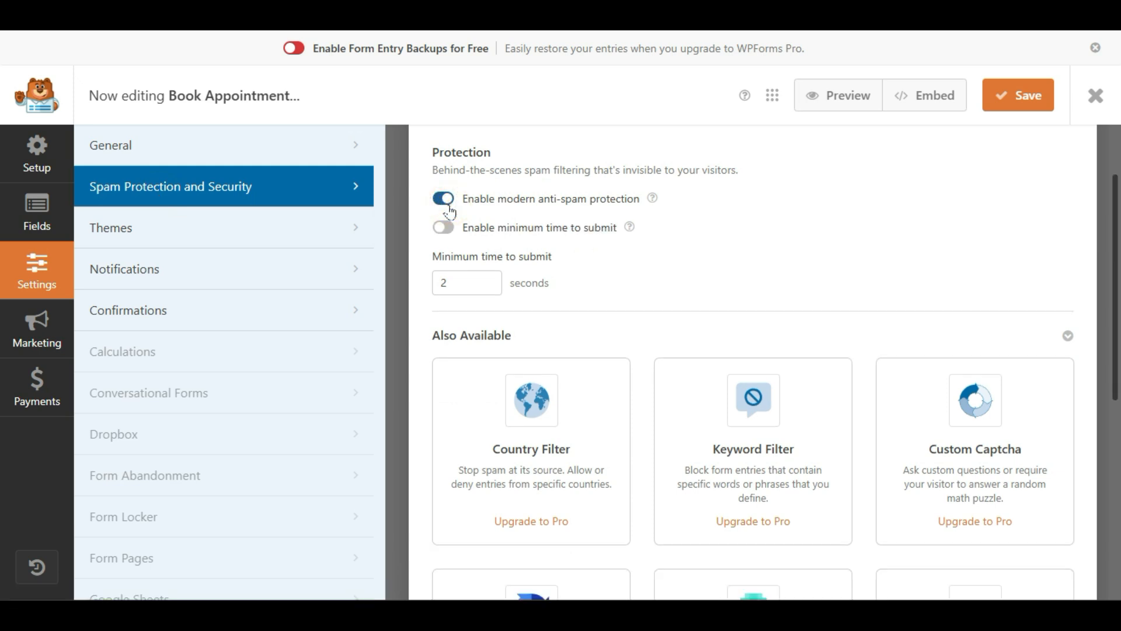
pyautogui.click(444, 228)
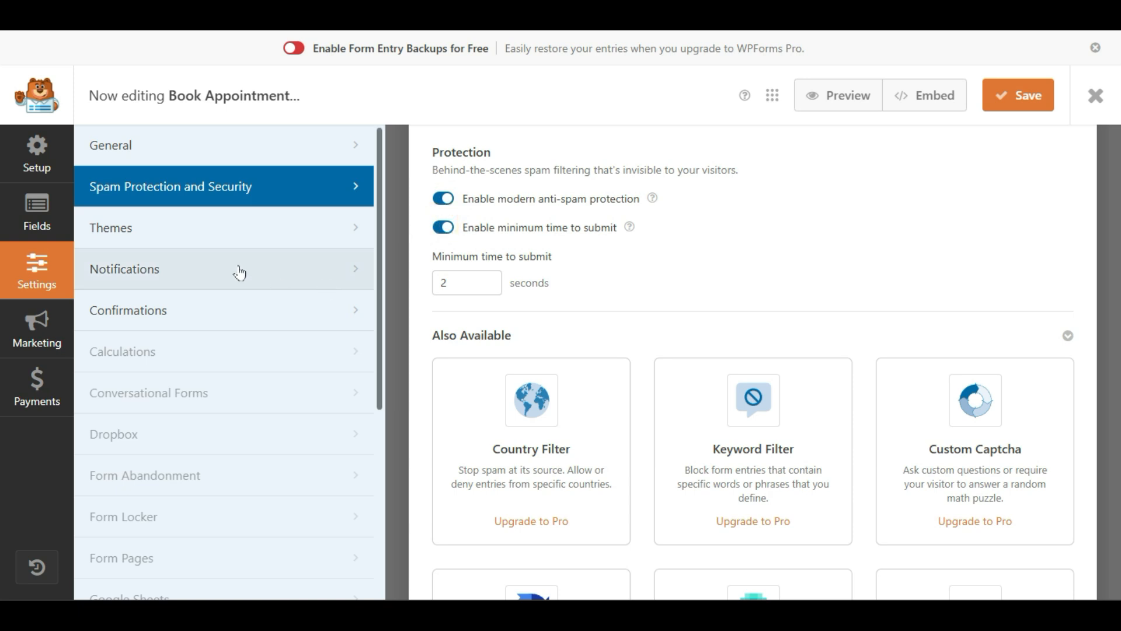
# Step: Show the Default Notification to the site administrator, subject New Blank Form Entry
pyautogui.click(113, 257)
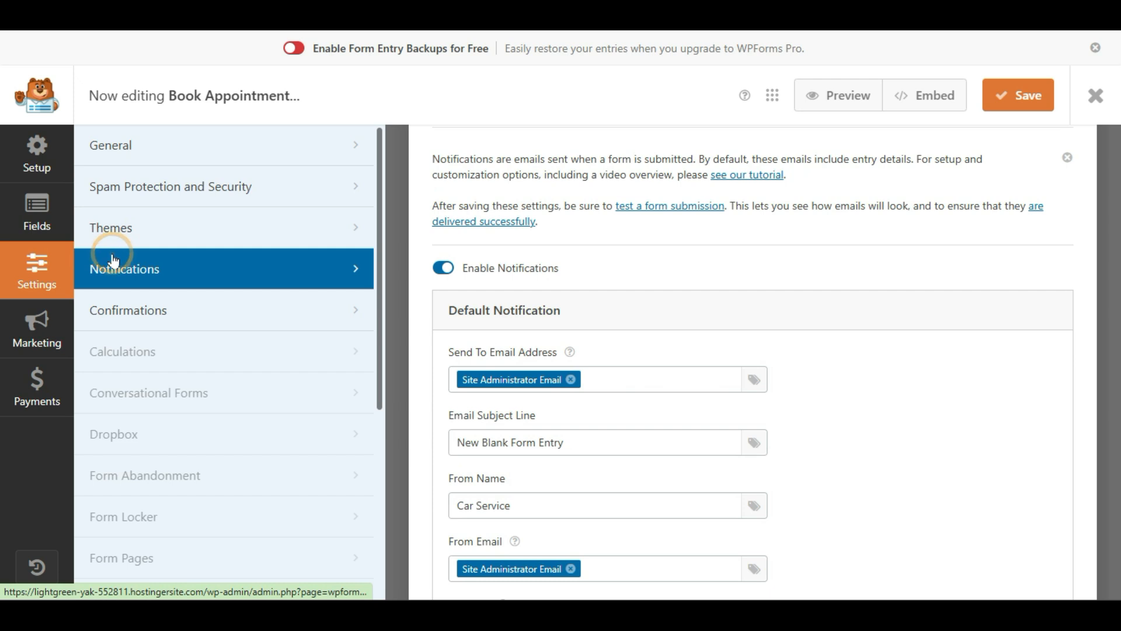
pyautogui.scroll(-2, 881, 323)
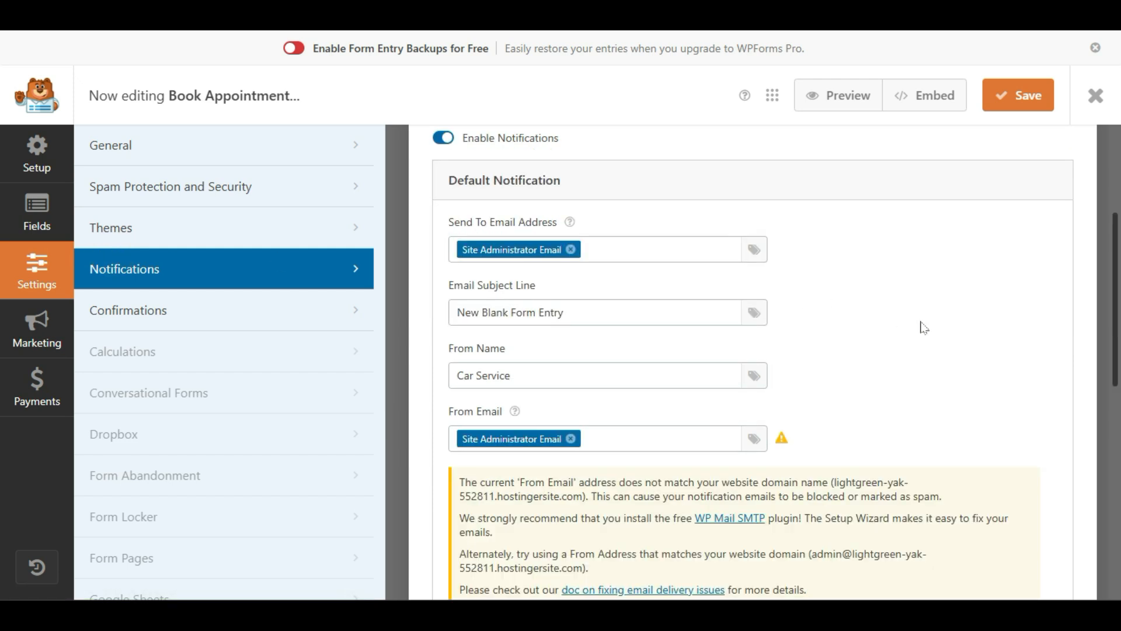
pyautogui.scroll(2, 920, 327)
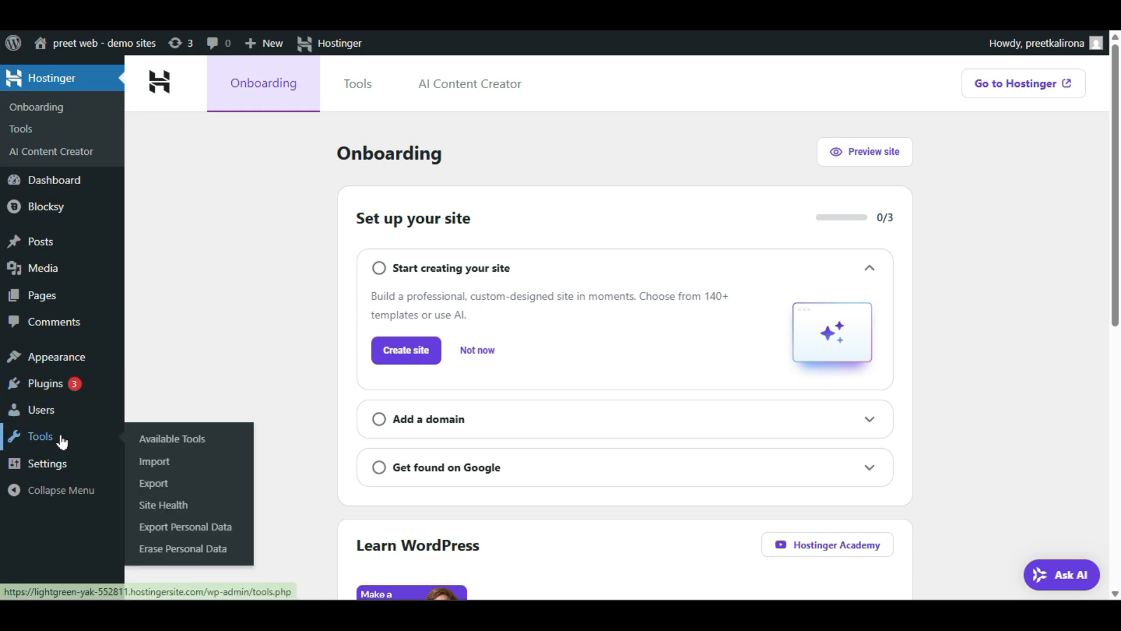
pyautogui.moveTo(58, 464)
pyautogui.click(167, 430)
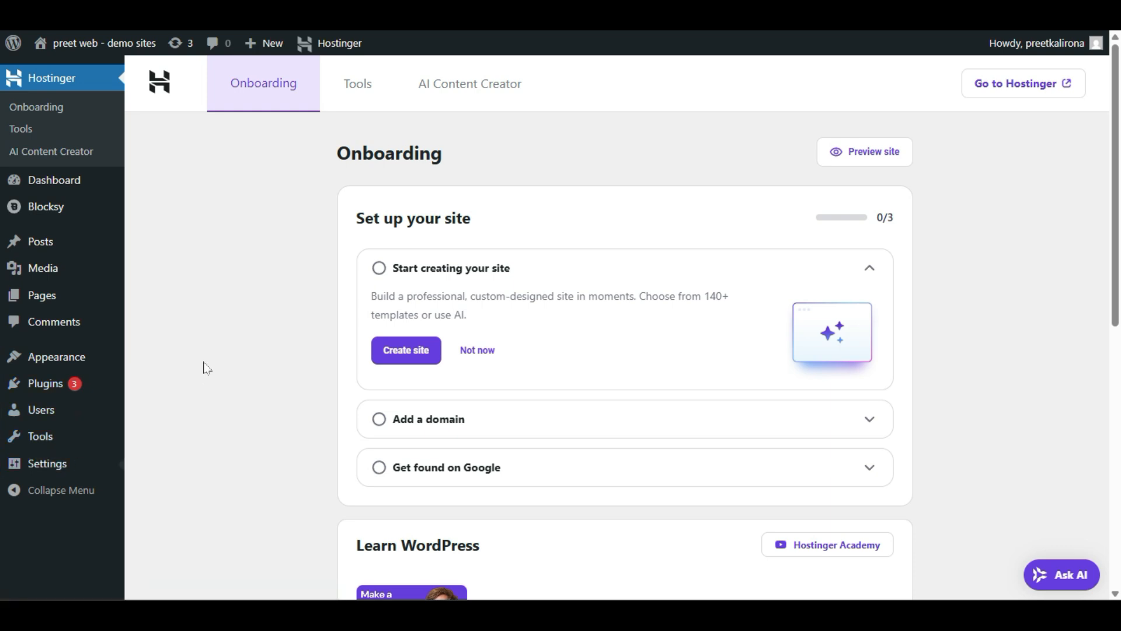
pyautogui.scroll(-2, 205, 368)
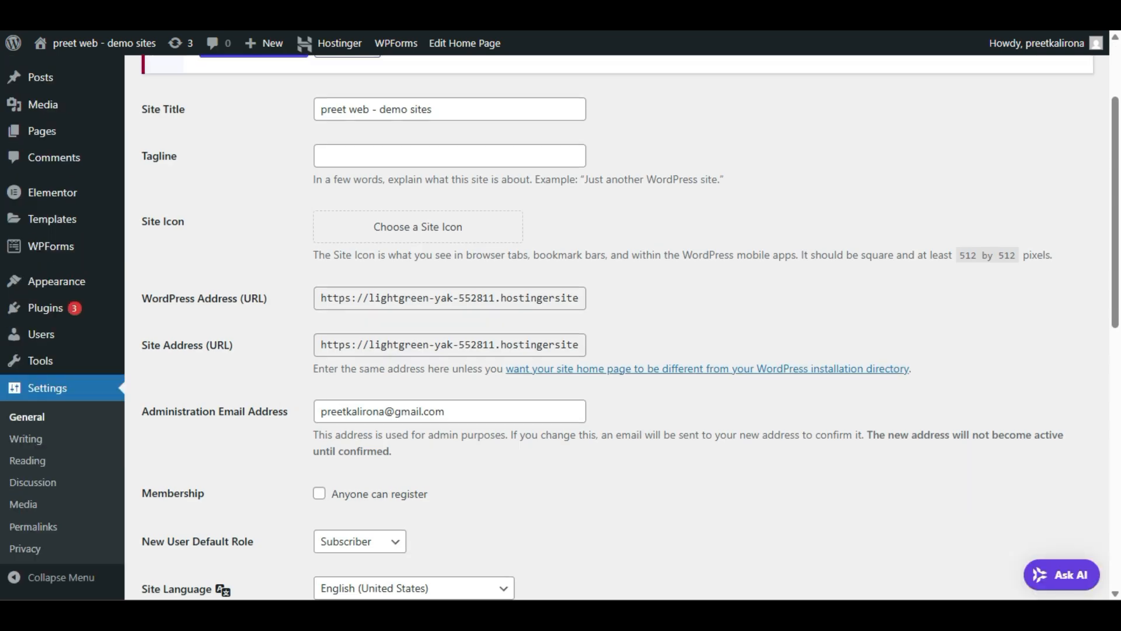
pyautogui.tripleClick(483, 402)
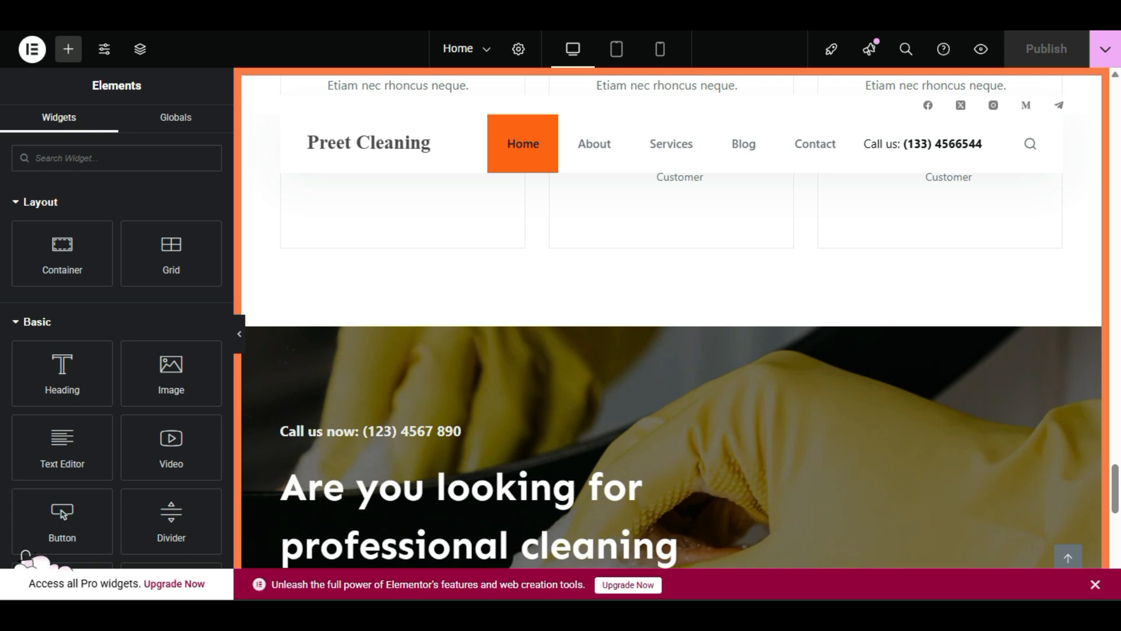
pyautogui.scroll(15, 383, 304)
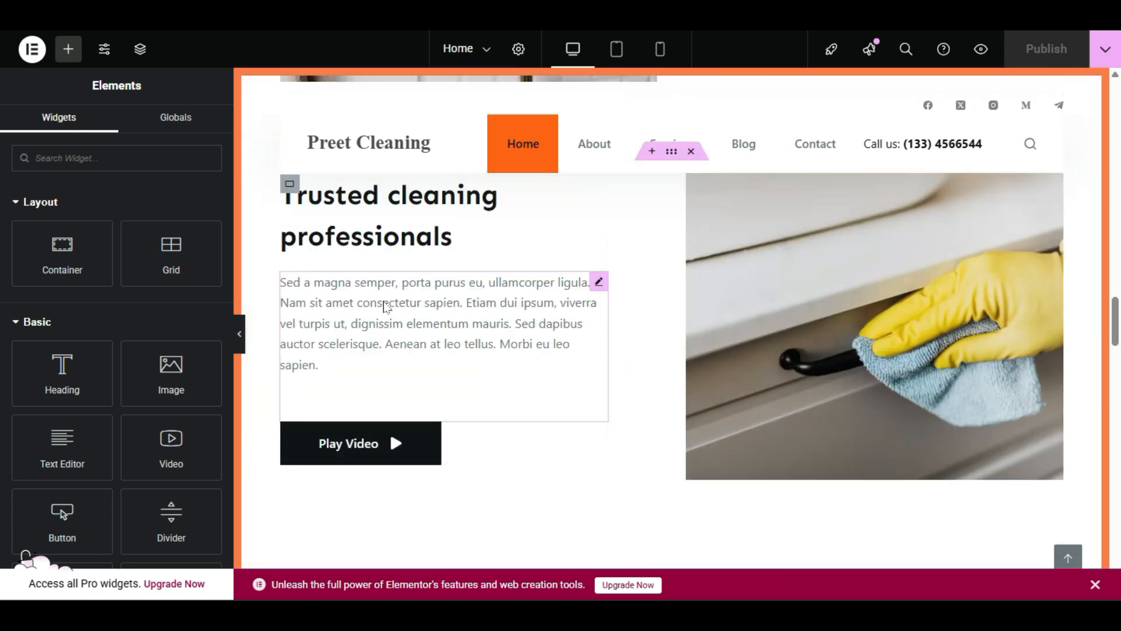
pyautogui.scroll(5, 385, 306)
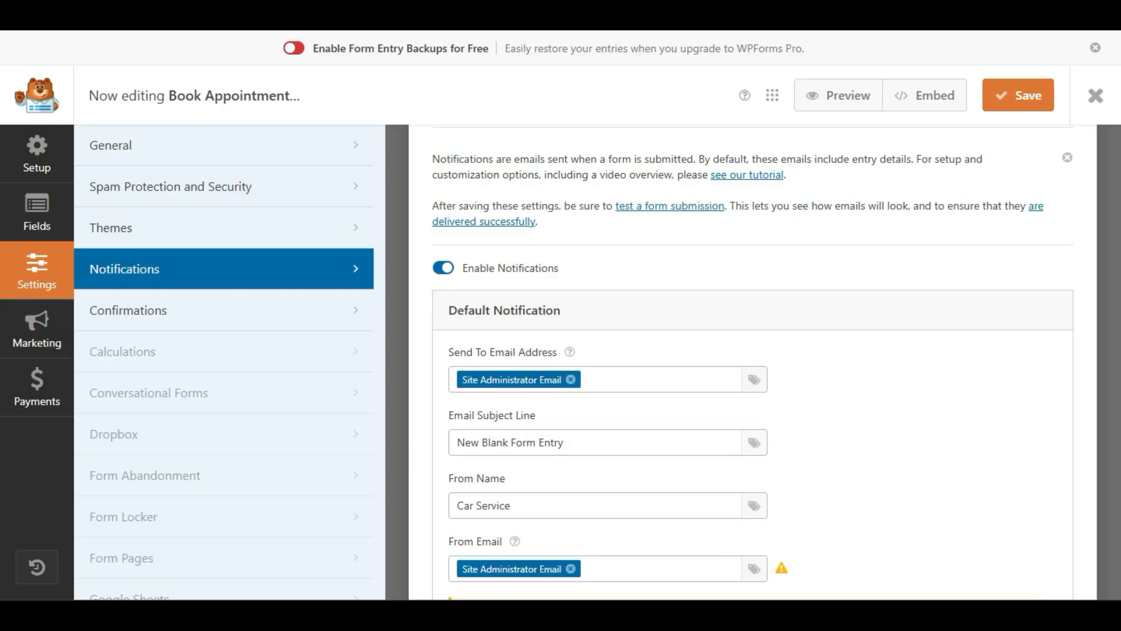
# Step: Add an extra recipient e-mail address to the Send To Email Address field
pyautogui.click(628, 379)
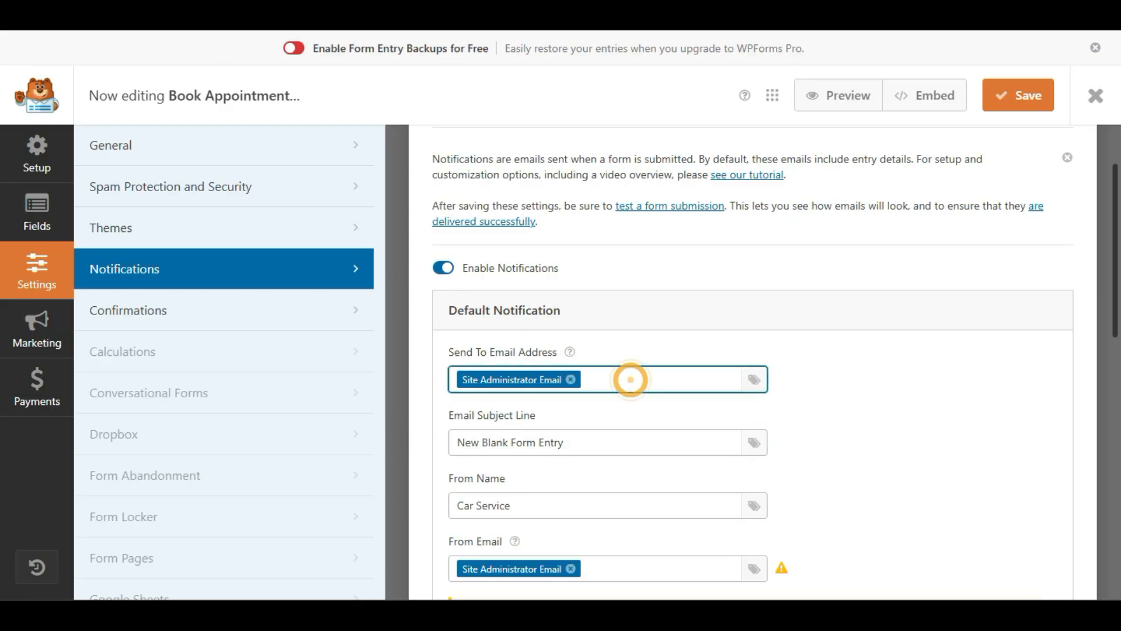
pyautogui.write('g')
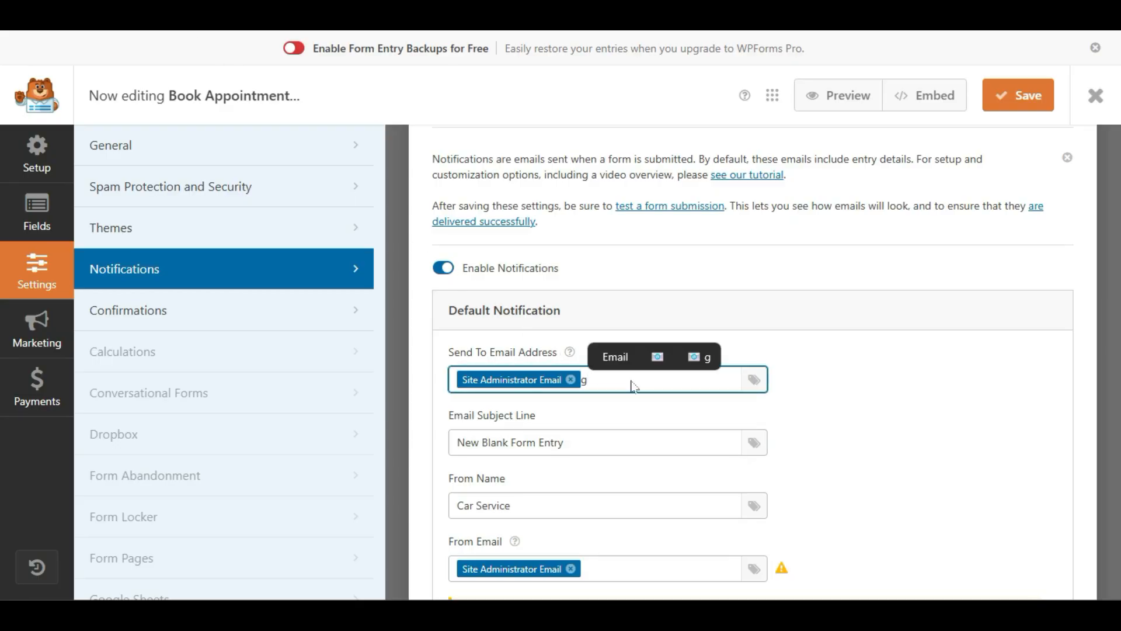
pyautogui.press('BackSpace')
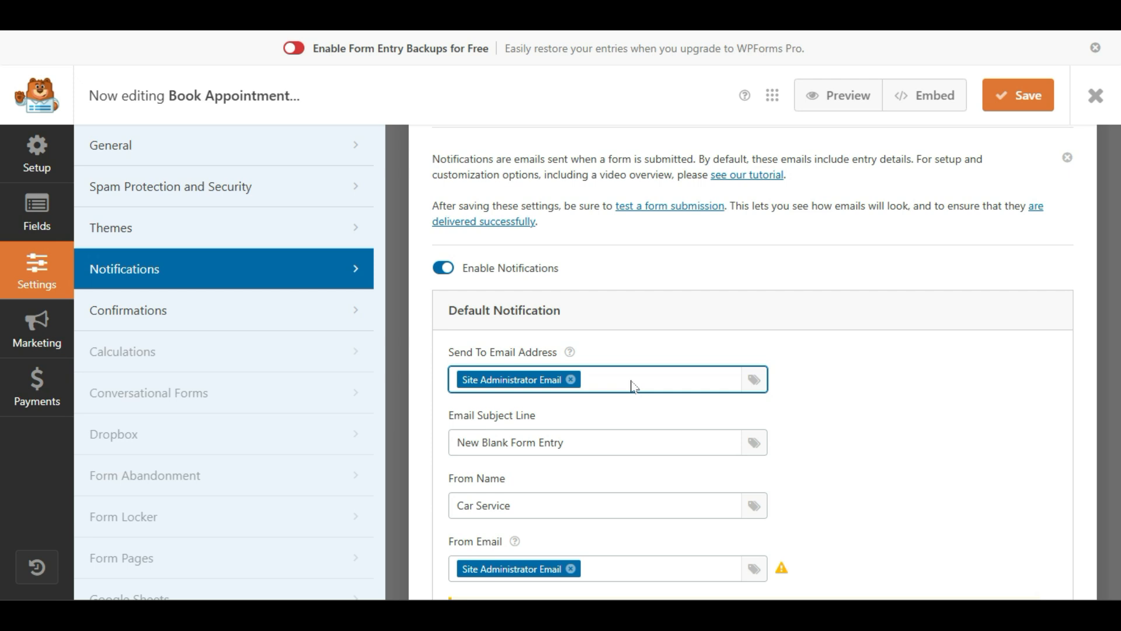
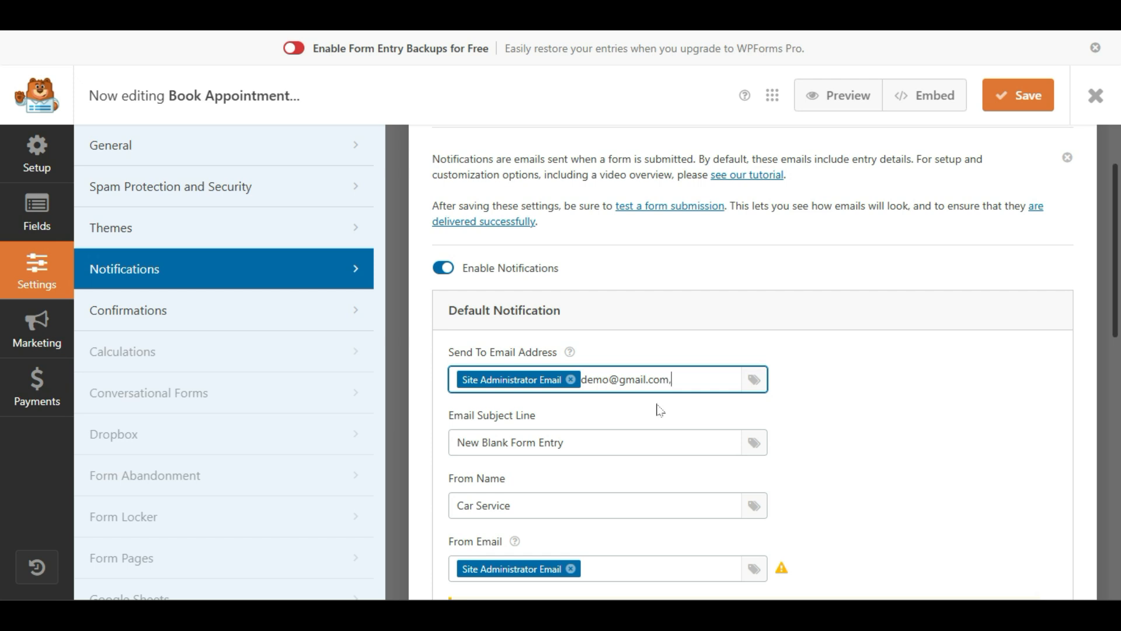
pyautogui.click(756, 384)
pyautogui.click(577, 201)
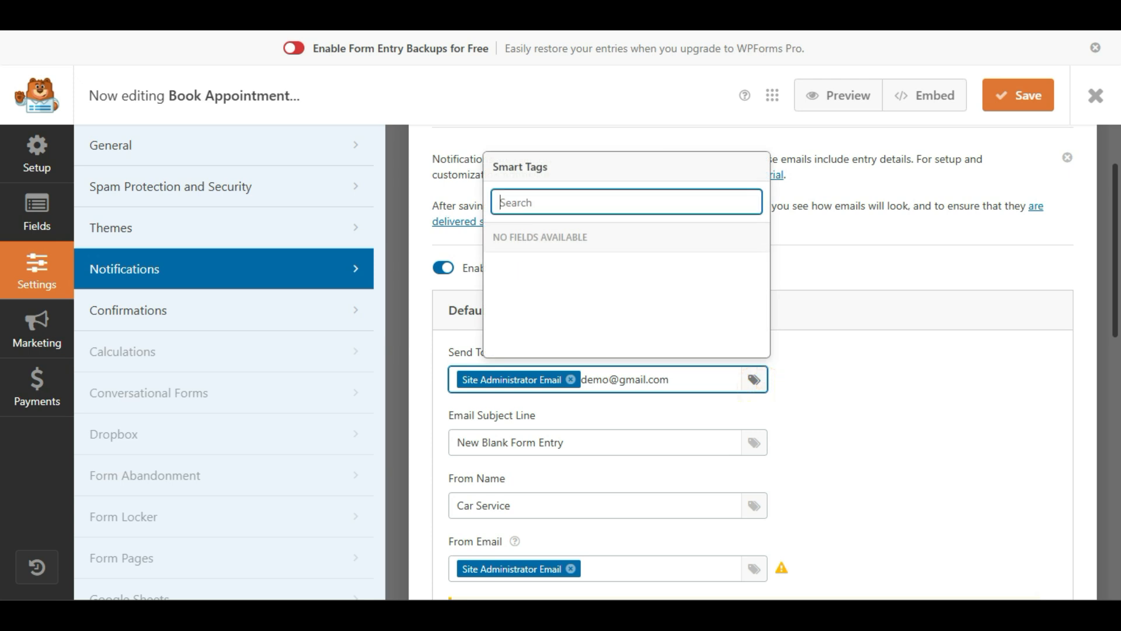
# Step: Delete the extra address, leaving only the Site Administrator Email smart tag
pyautogui.moveTo(680, 379); pyautogui.dragTo(582, 380)
pyautogui.press('BackSpace')
pyautogui.click(753, 383)
pyautogui.click(753, 385)
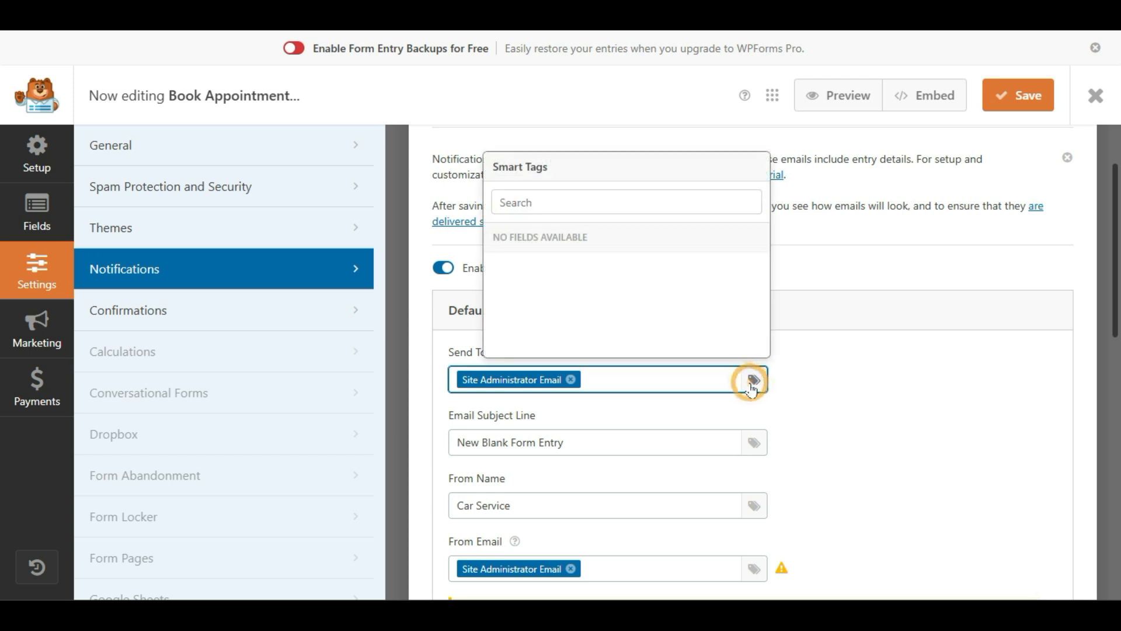
pyautogui.click(609, 378)
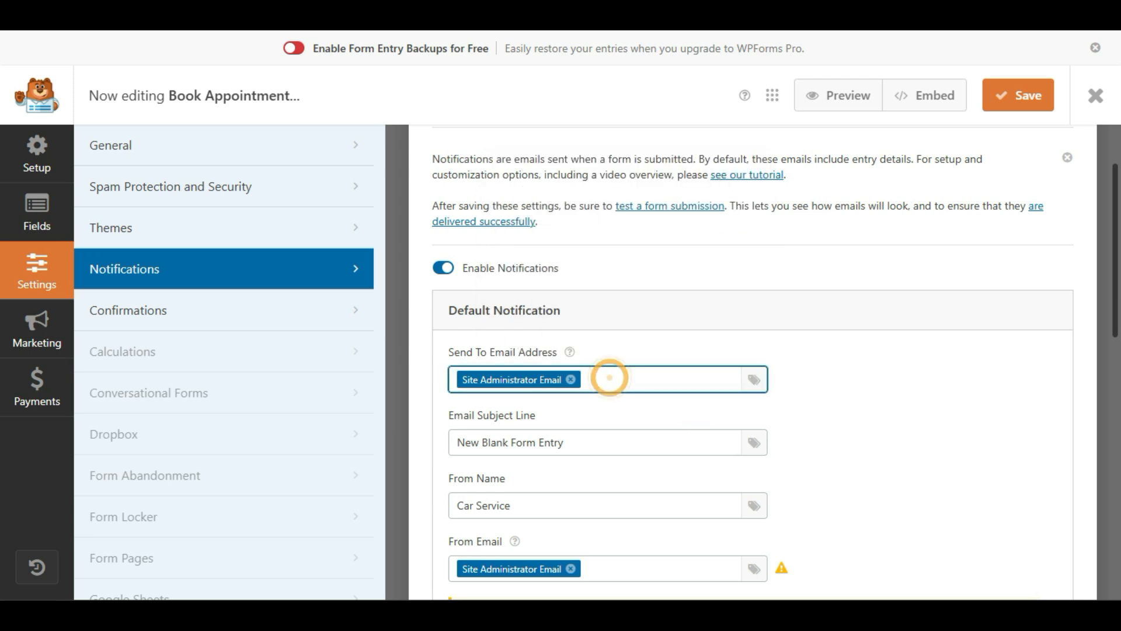
pyautogui.click(605, 419)
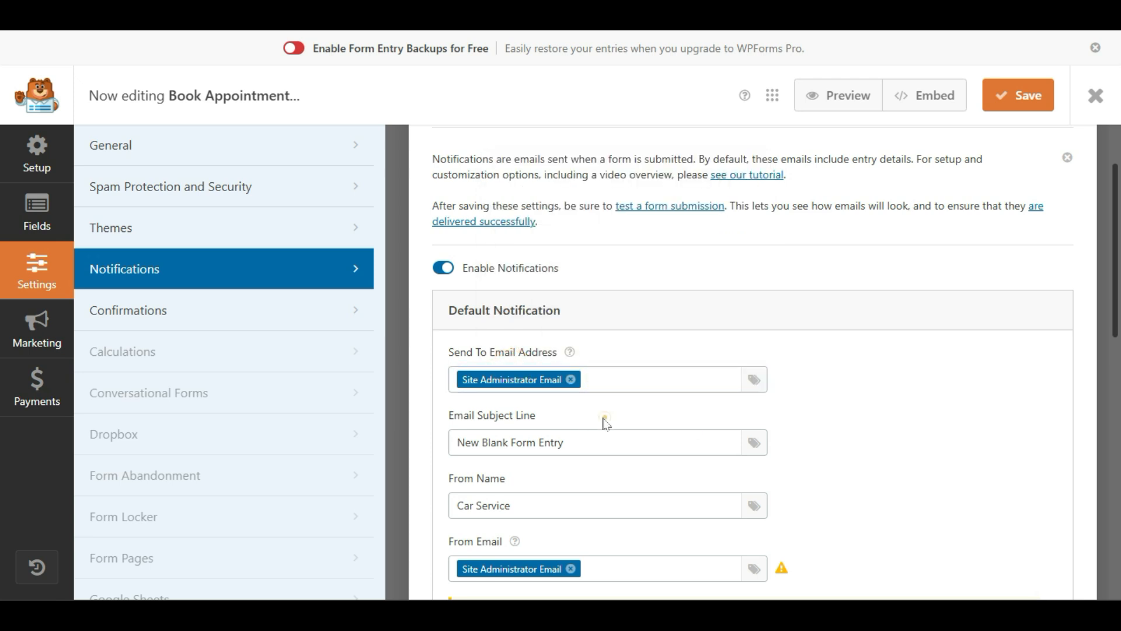
pyautogui.scroll(-2, 605, 418)
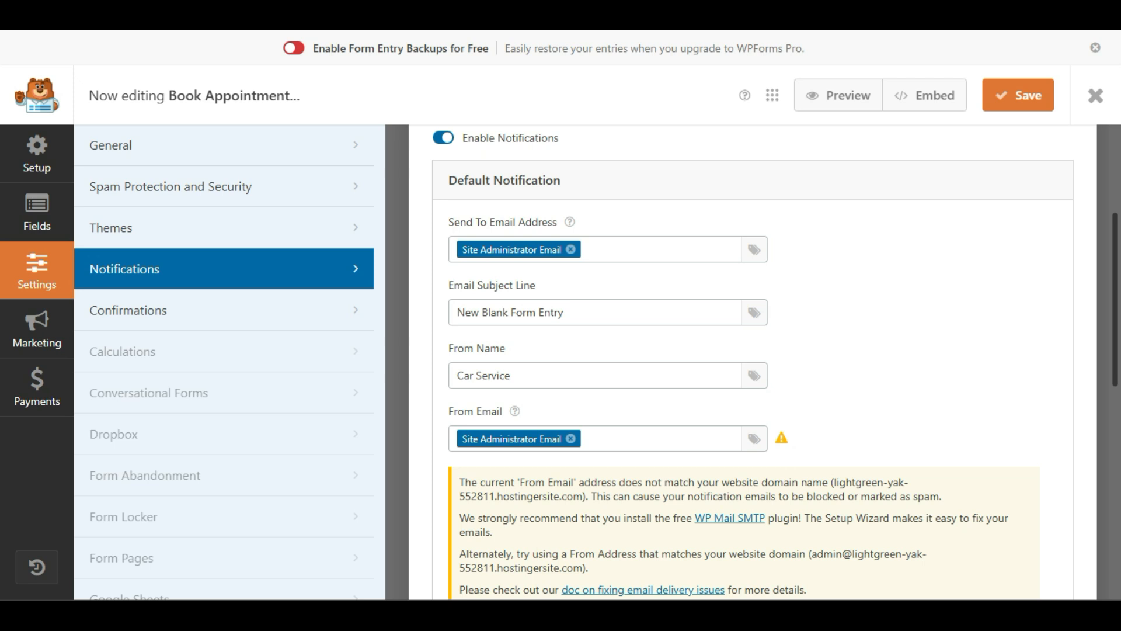
pyautogui.click(527, 375)
pyautogui.doubleClick(527, 375)
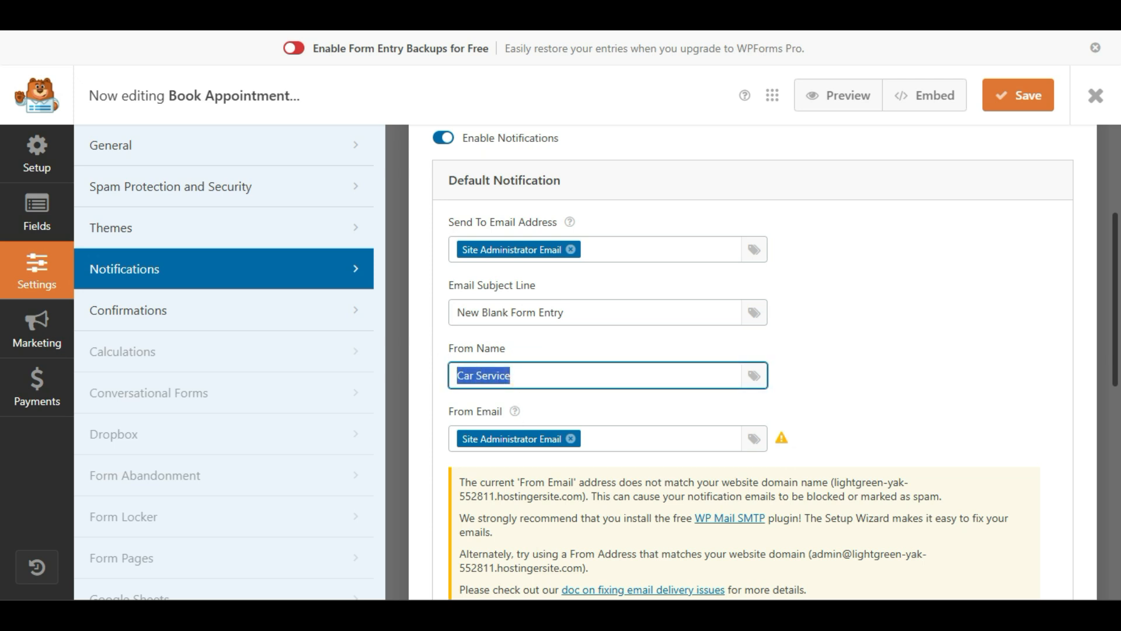
pyautogui.click(509, 377)
pyautogui.doubleClick(526, 376)
pyautogui.click(539, 374)
pyautogui.doubleClick(540, 373)
pyautogui.click(471, 313)
pyautogui.tripleClick(470, 313)
pyautogui.click(596, 345)
pyautogui.scroll(-2, 594, 350)
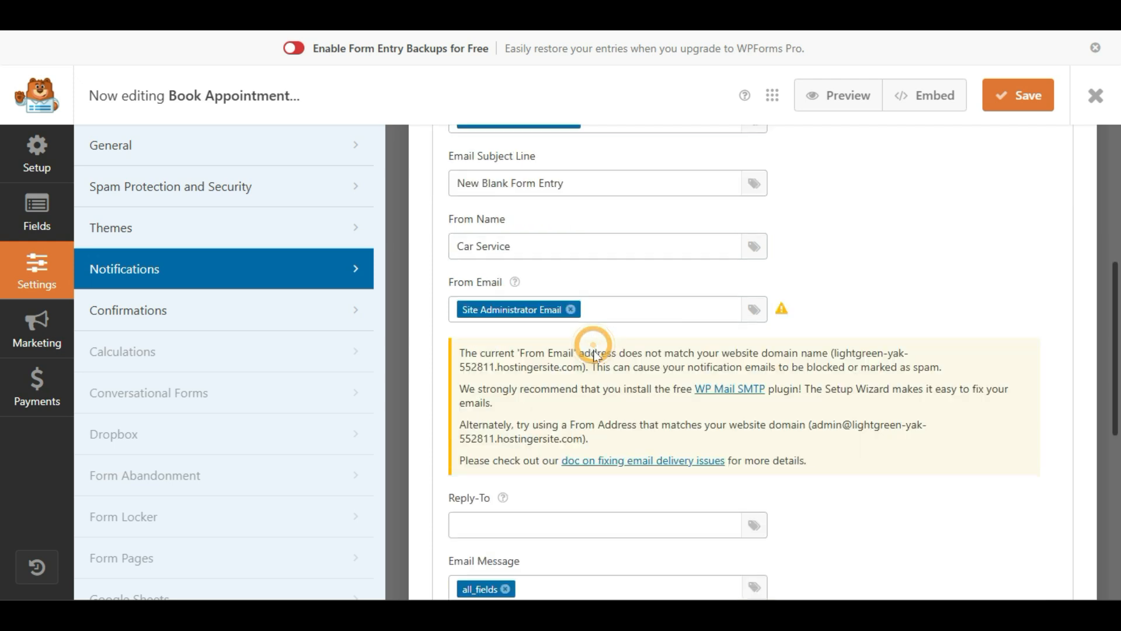
pyautogui.scroll(-2, 594, 354)
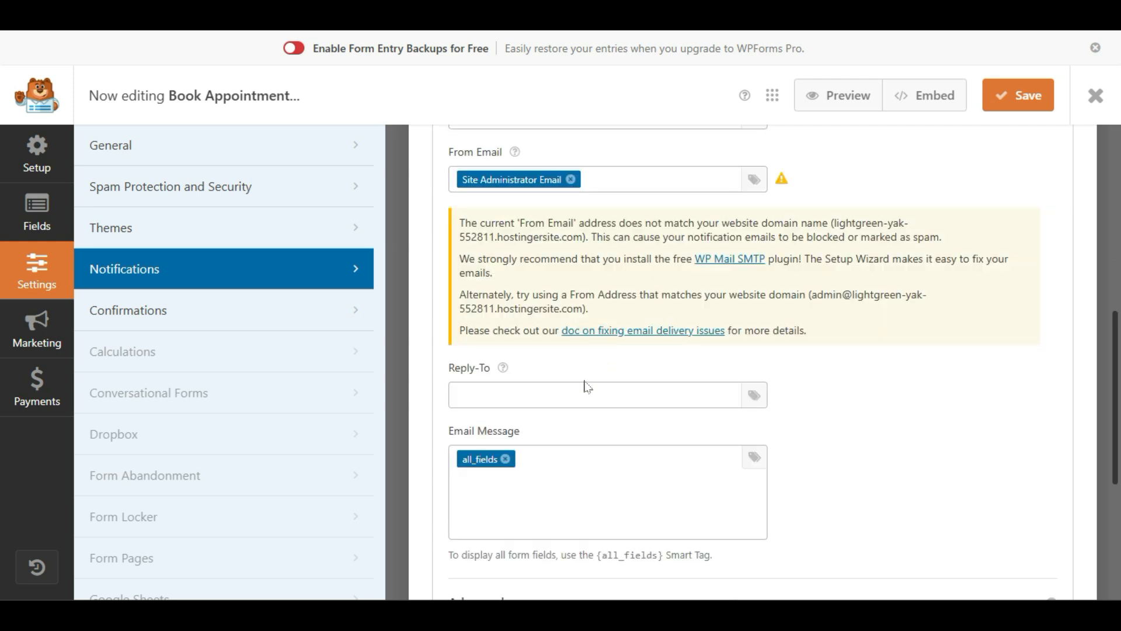
pyautogui.scroll(-2, 606, 498)
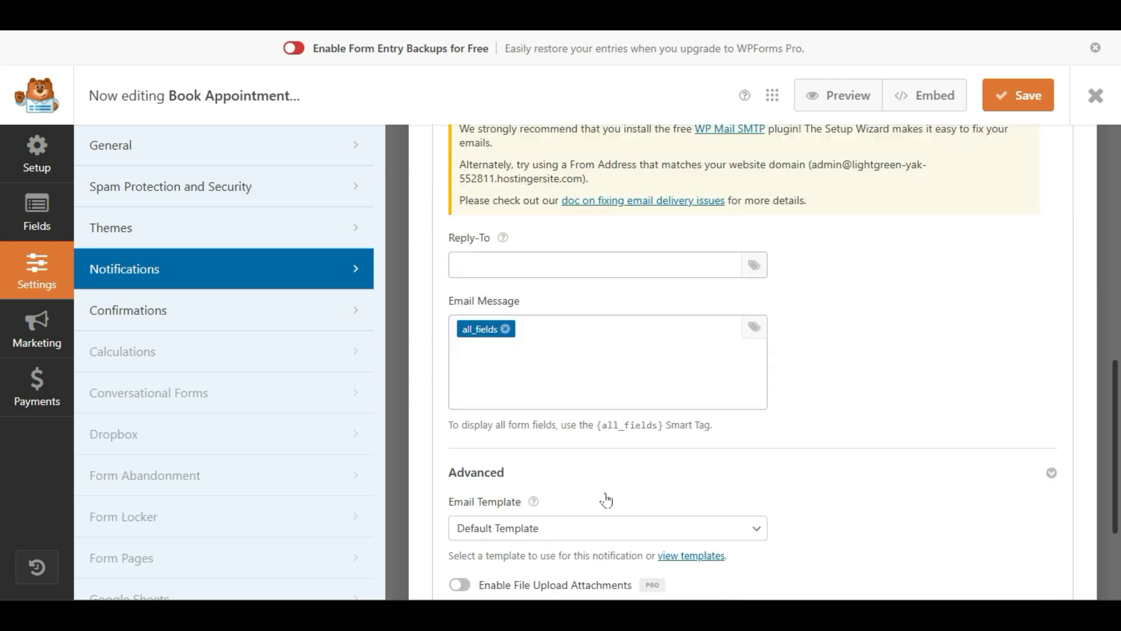
pyautogui.scroll(-2, 608, 514)
pyautogui.scroll(2, 610, 514)
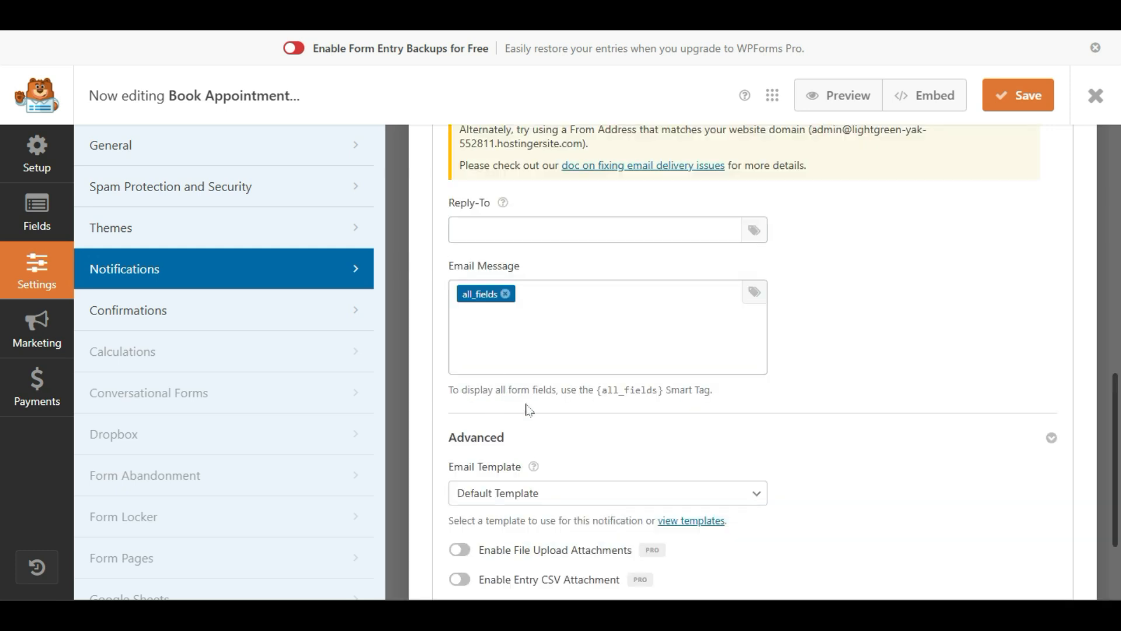
pyautogui.scroll(-2, 528, 409)
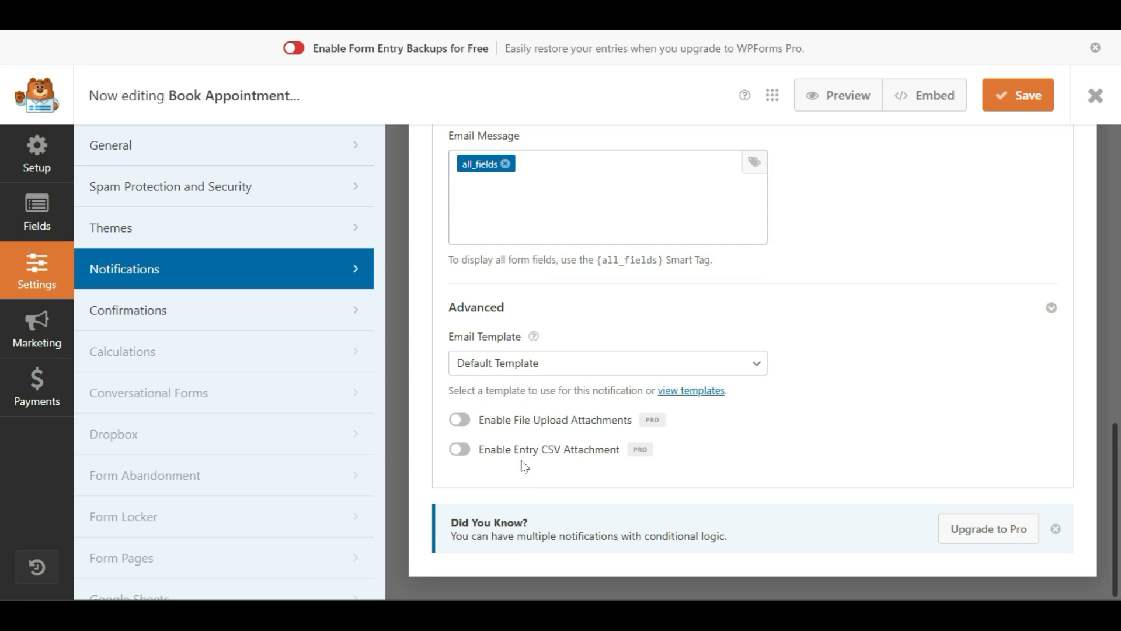
pyautogui.scroll(12, 524, 465)
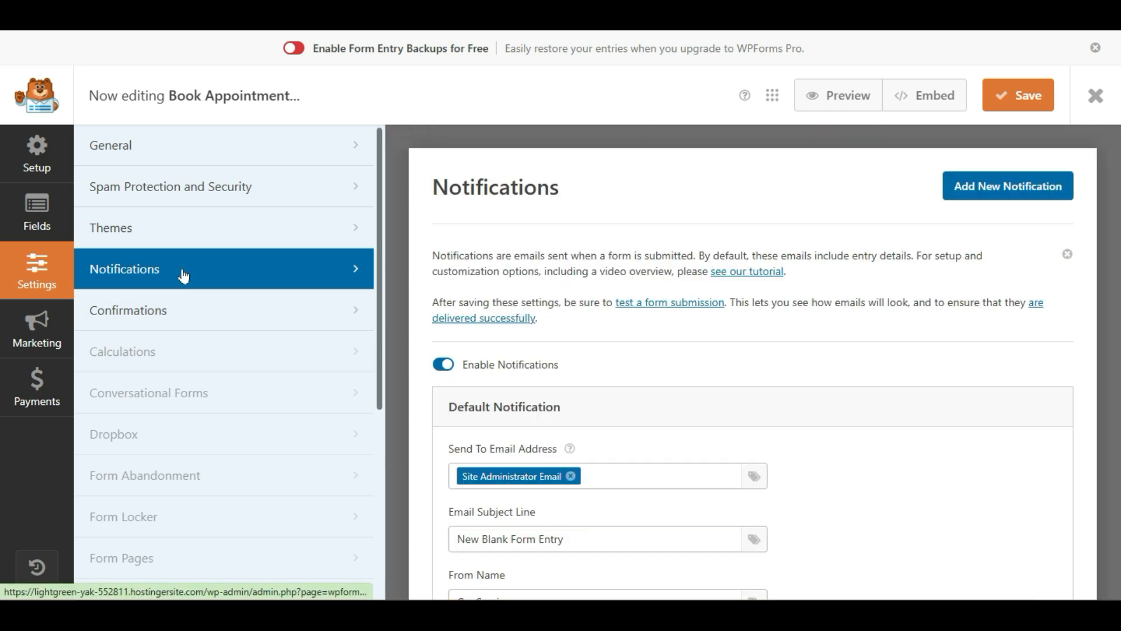
# Step: Keep the default thank-you Confirmation Message unchanged and save the form
pyautogui.click(151, 313)
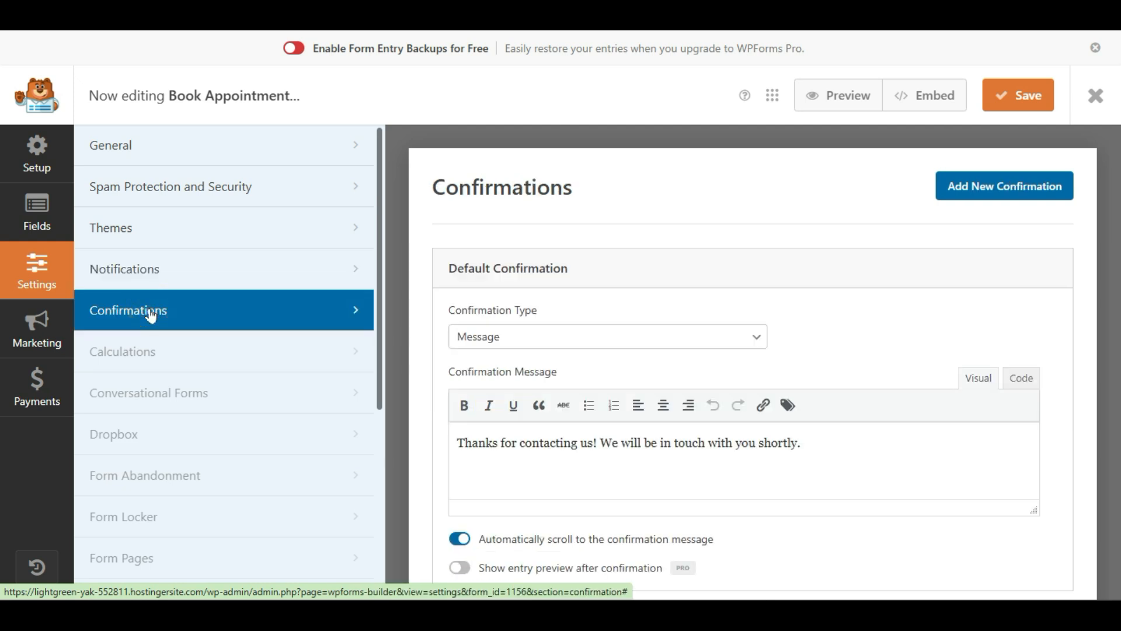
pyautogui.scroll(-2, 716, 265)
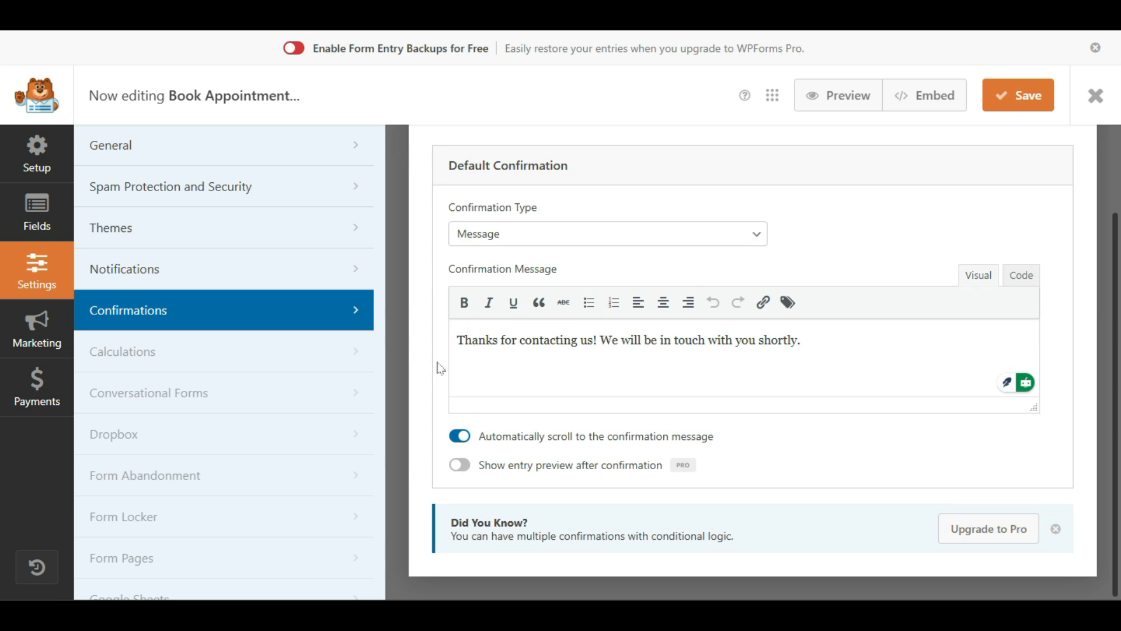
pyautogui.moveTo(463, 339); pyautogui.dragTo(800, 340)
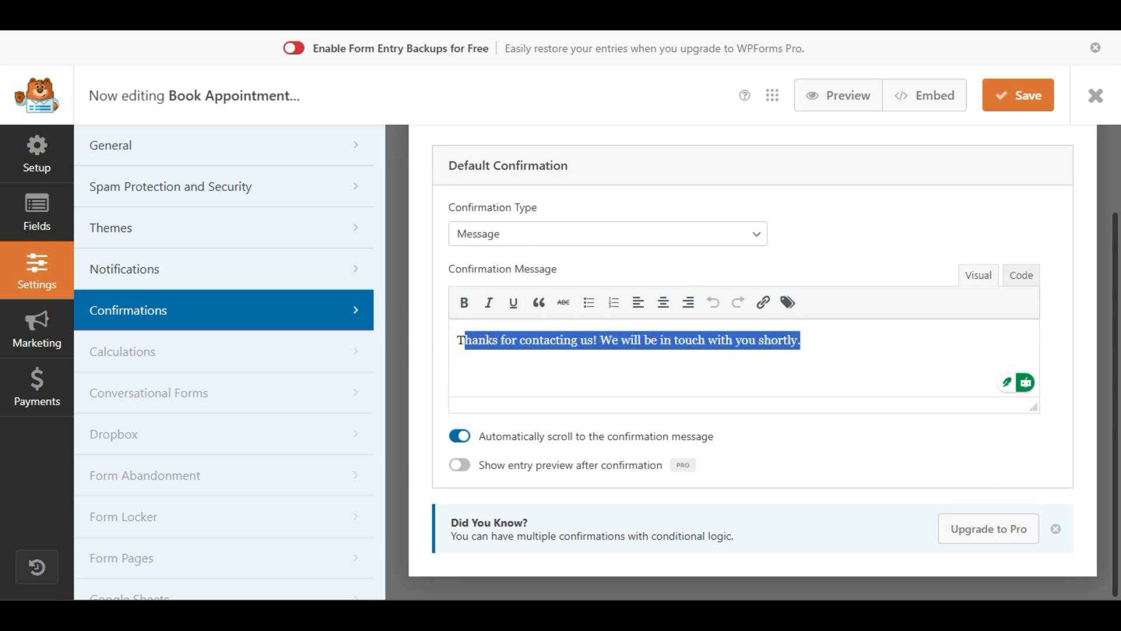
pyautogui.click(704, 340)
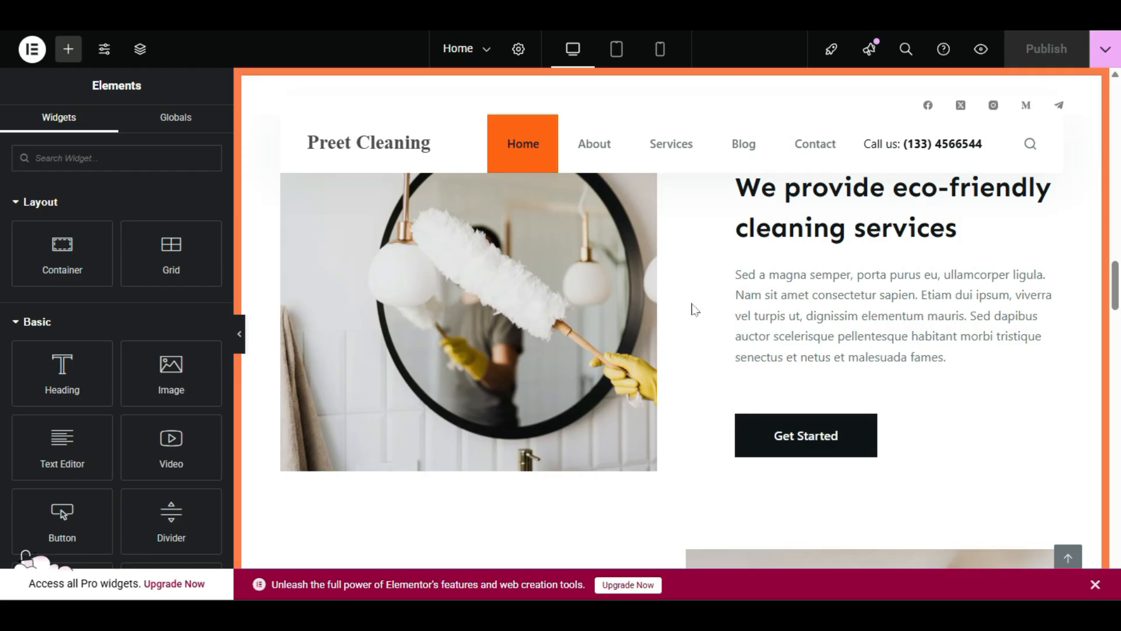
pyautogui.scroll(10, 695, 310)
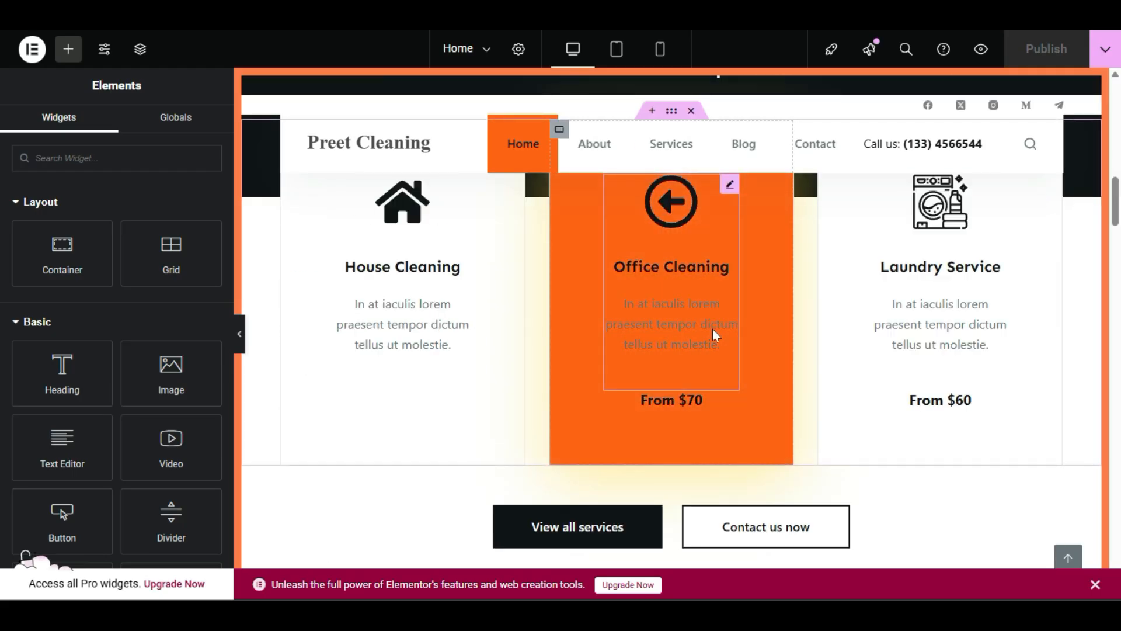
pyautogui.scroll(-6, 716, 336)
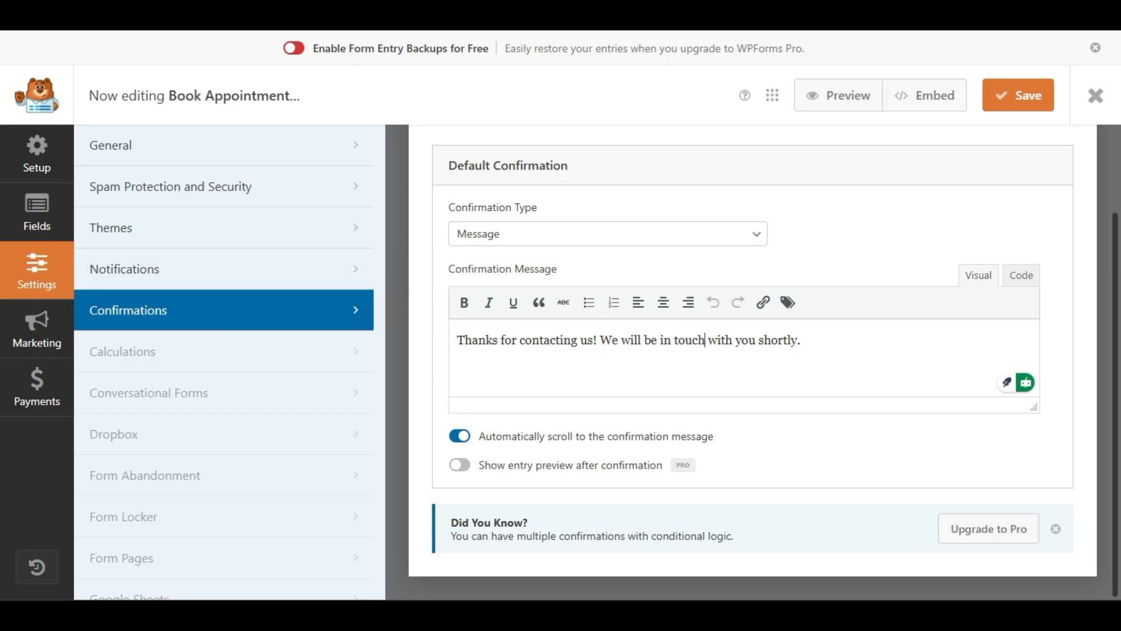
pyautogui.moveTo(596, 340); pyautogui.dragTo(498, 340)
pyautogui.click(530, 338)
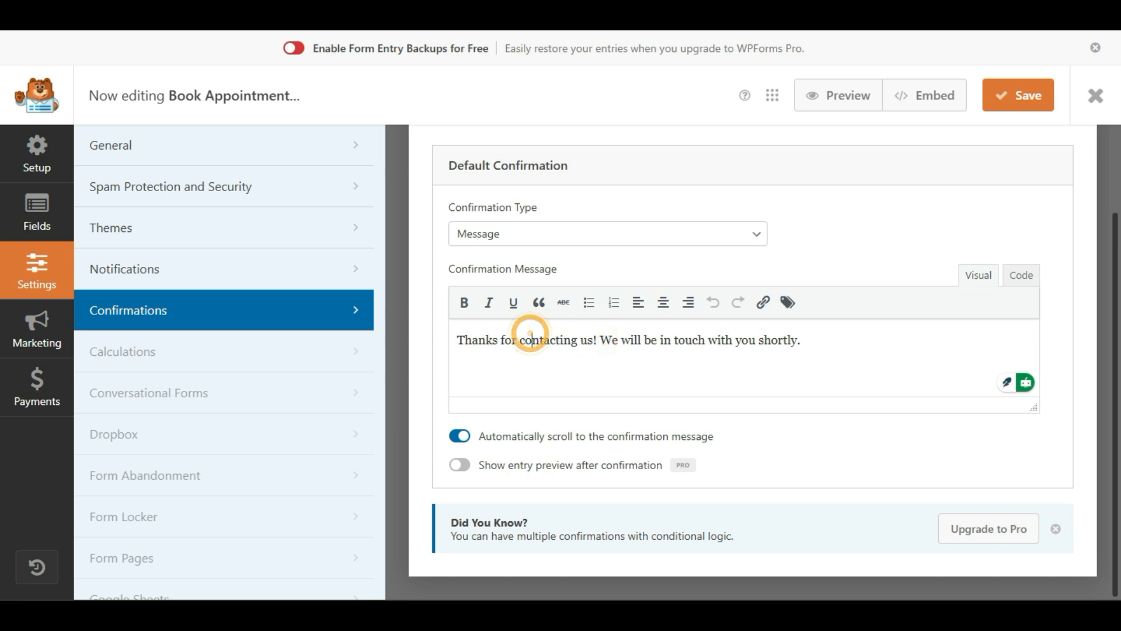
pyautogui.moveTo(801, 340); pyautogui.dragTo(471, 340)
pyautogui.click(554, 347)
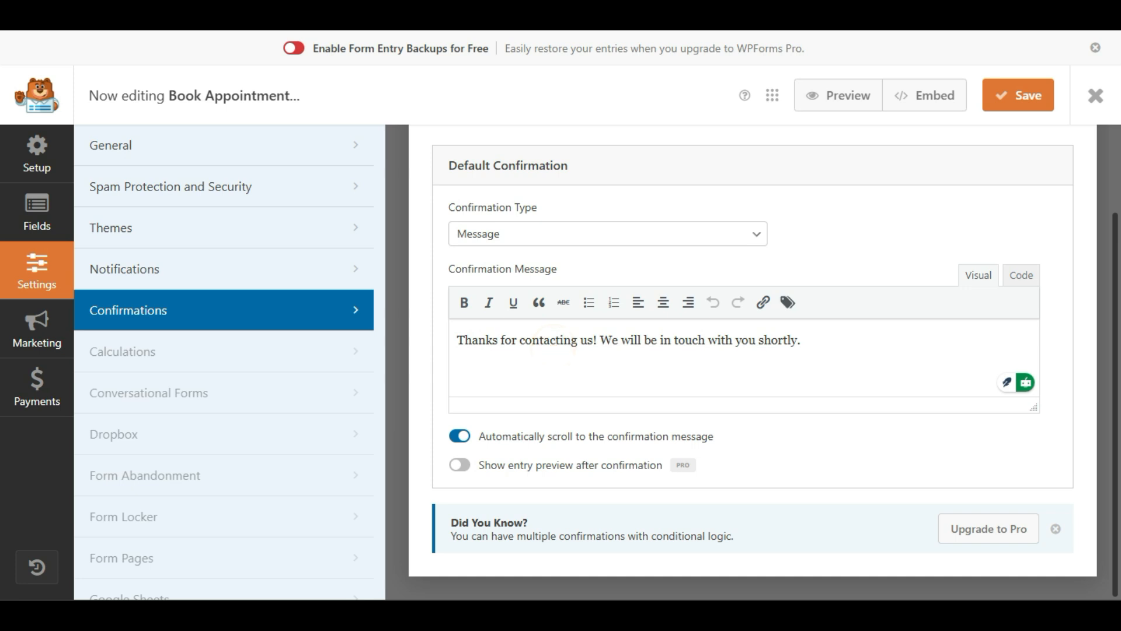
pyautogui.tripleClick(856, 341)
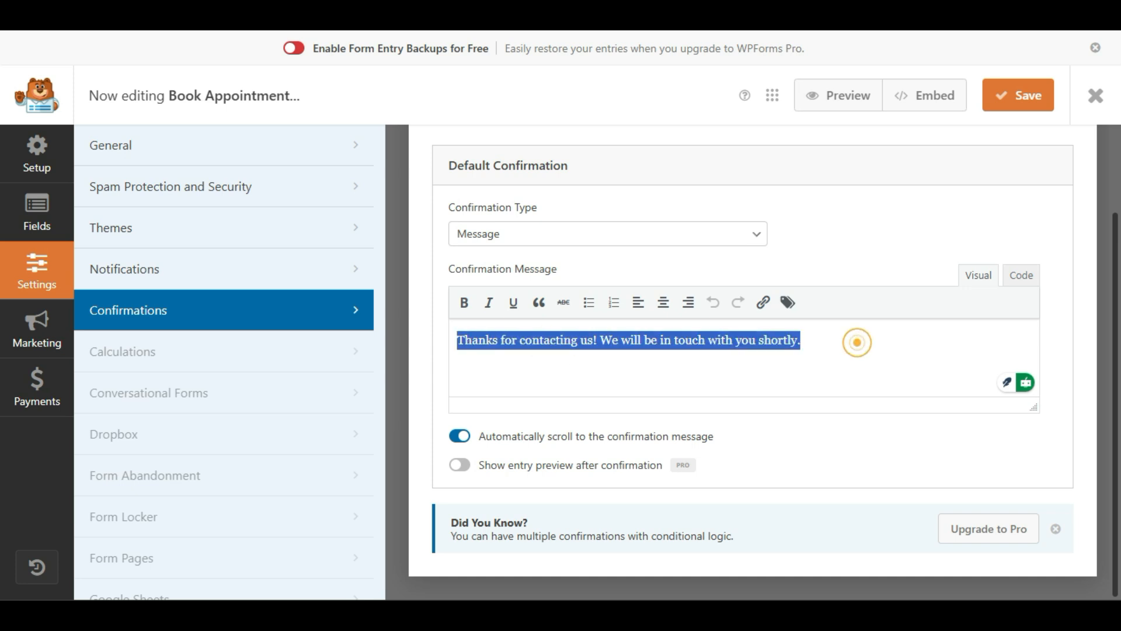
pyautogui.click(1022, 102)
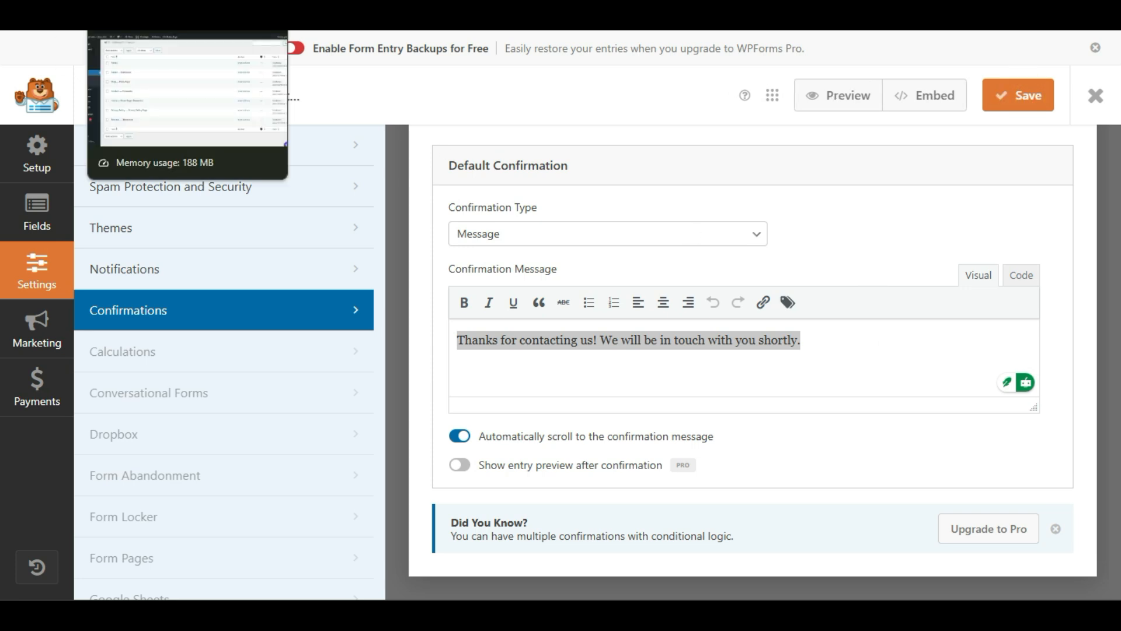
# Step: In the Elementor tab, scroll past the booking form, service cards and Save Time & Money section
pyautogui.click(190, 15)
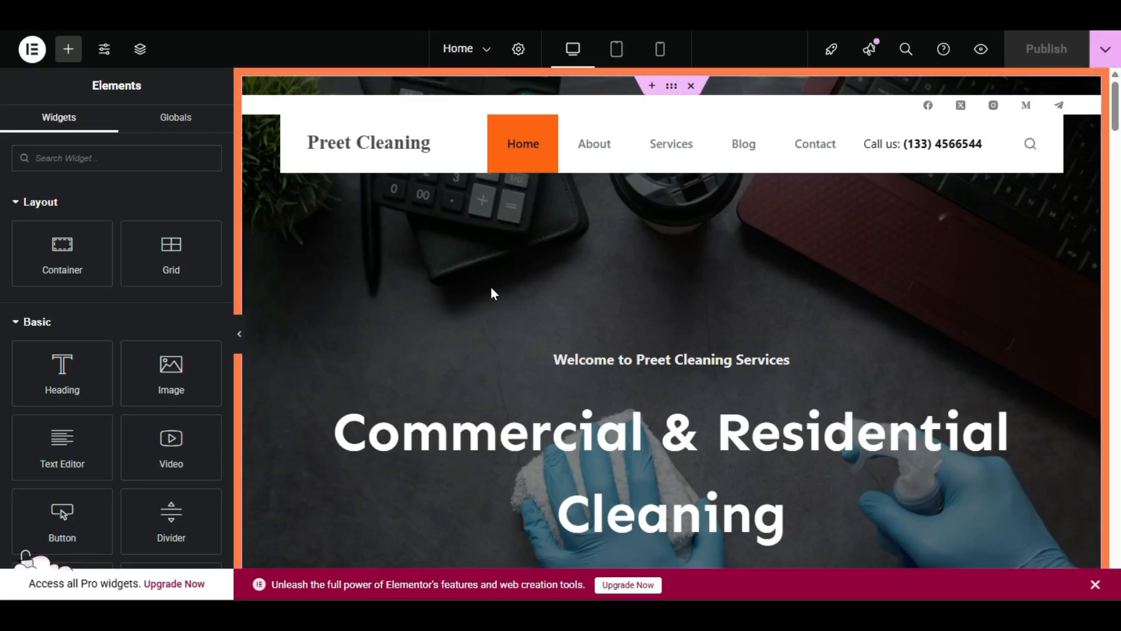
pyautogui.scroll(-5, 490, 286)
pyautogui.scroll(-5, 491, 286)
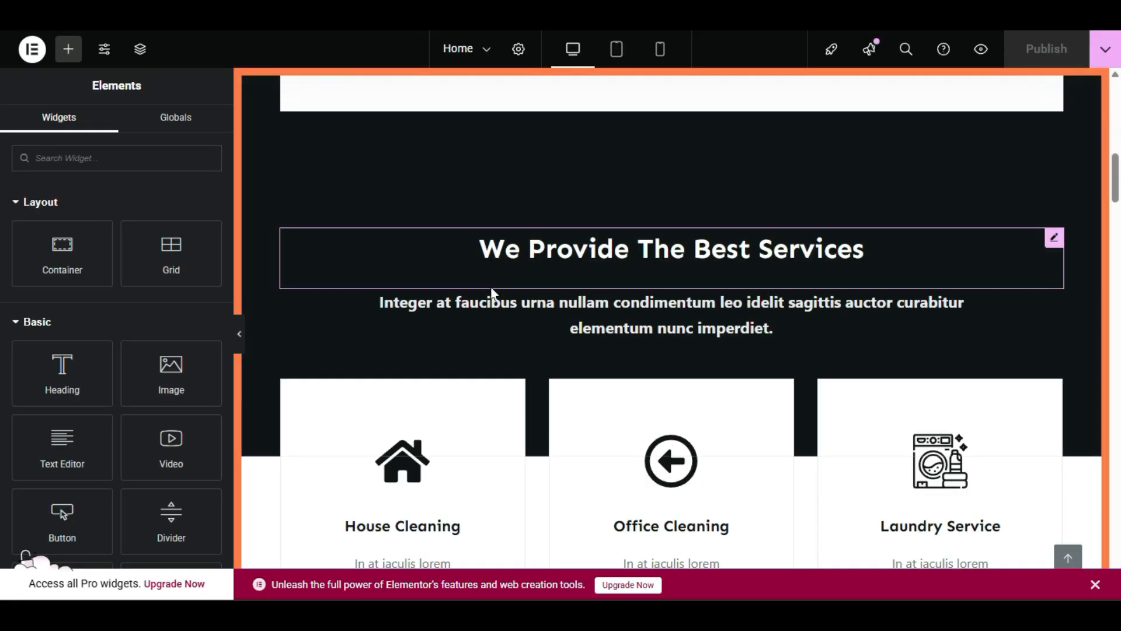
pyautogui.scroll(-2, 534, 328)
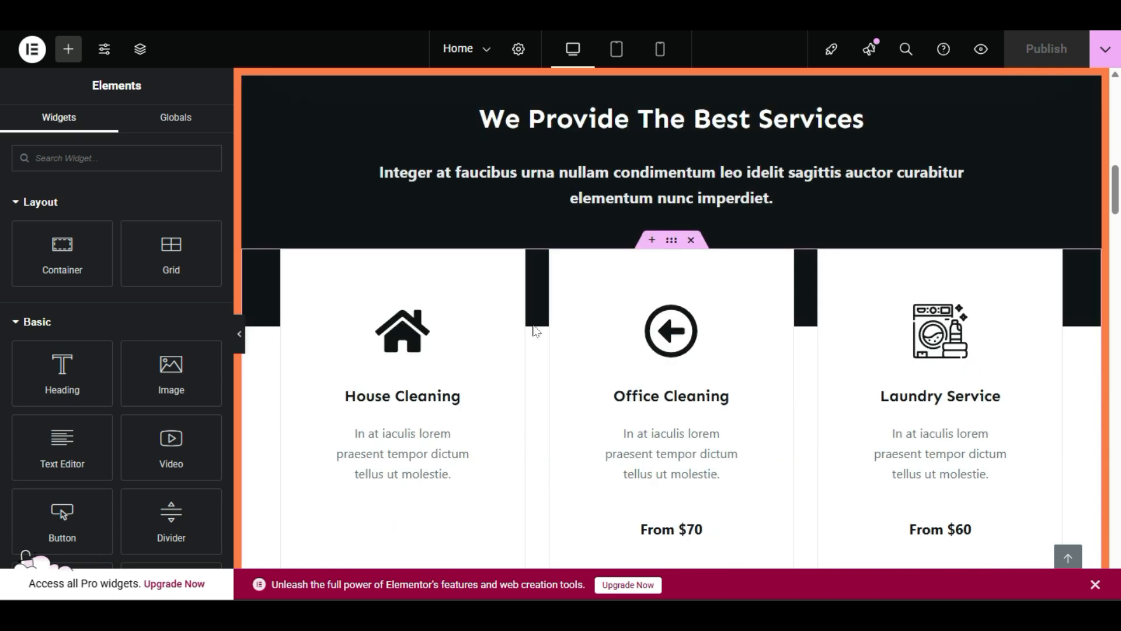
pyautogui.scroll(-5, 536, 331)
pyautogui.scroll(-5, 536, 330)
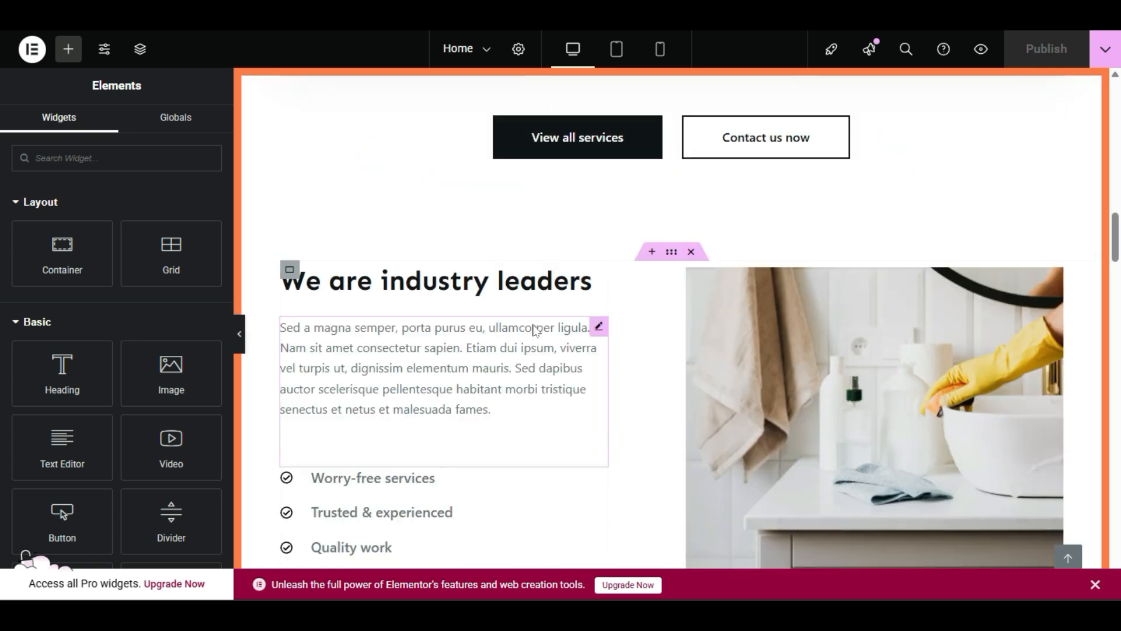
pyautogui.scroll(-12, 536, 330)
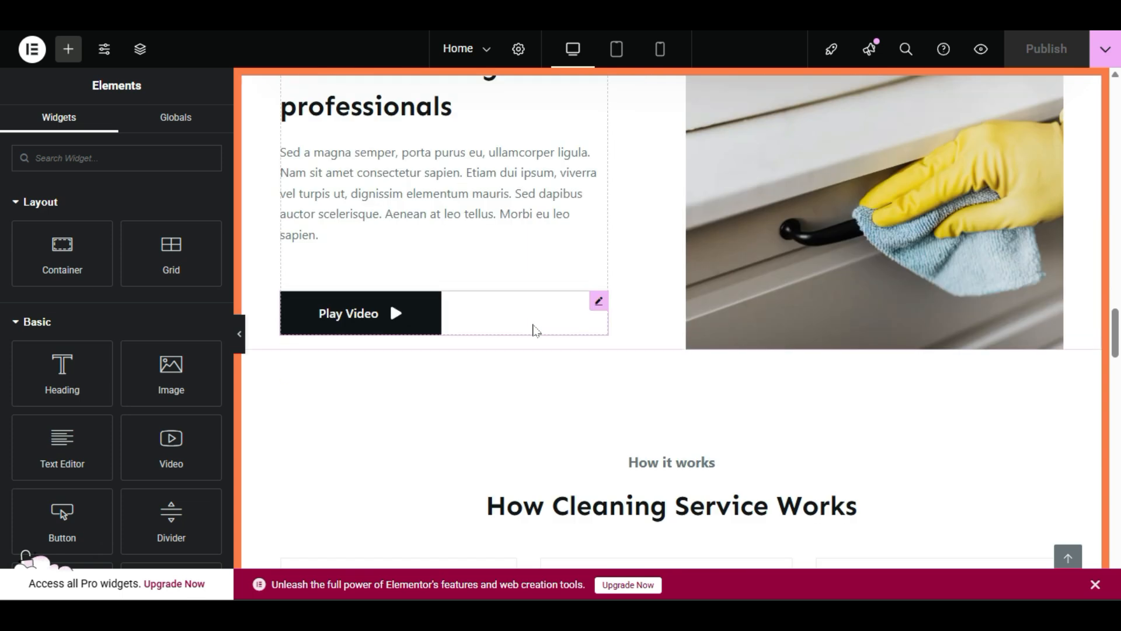
pyautogui.scroll(-10, 536, 330)
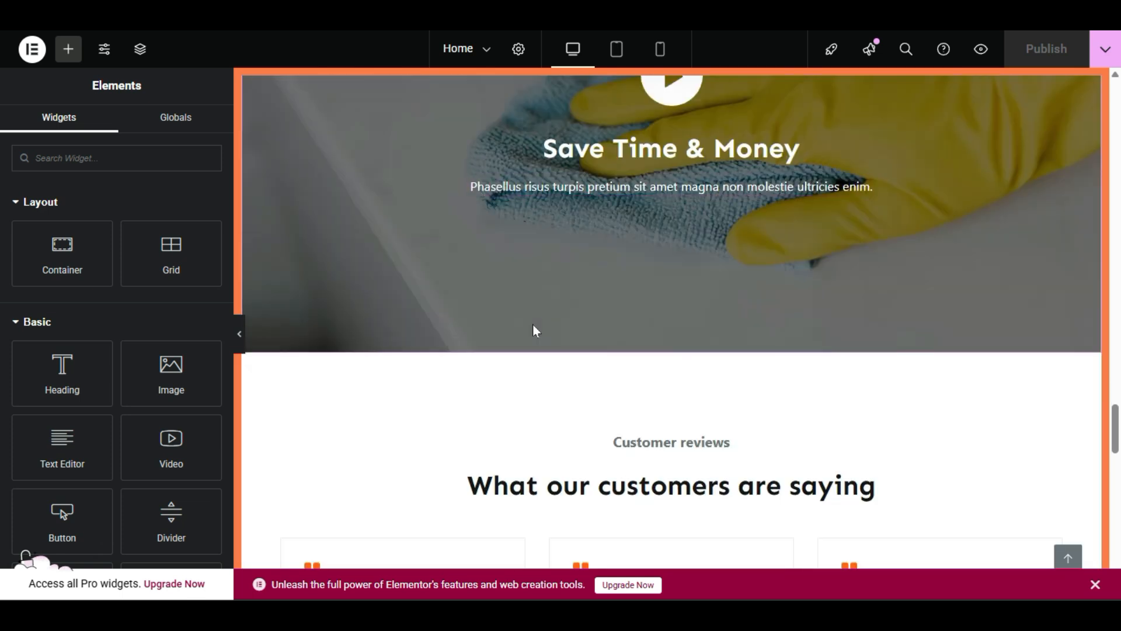